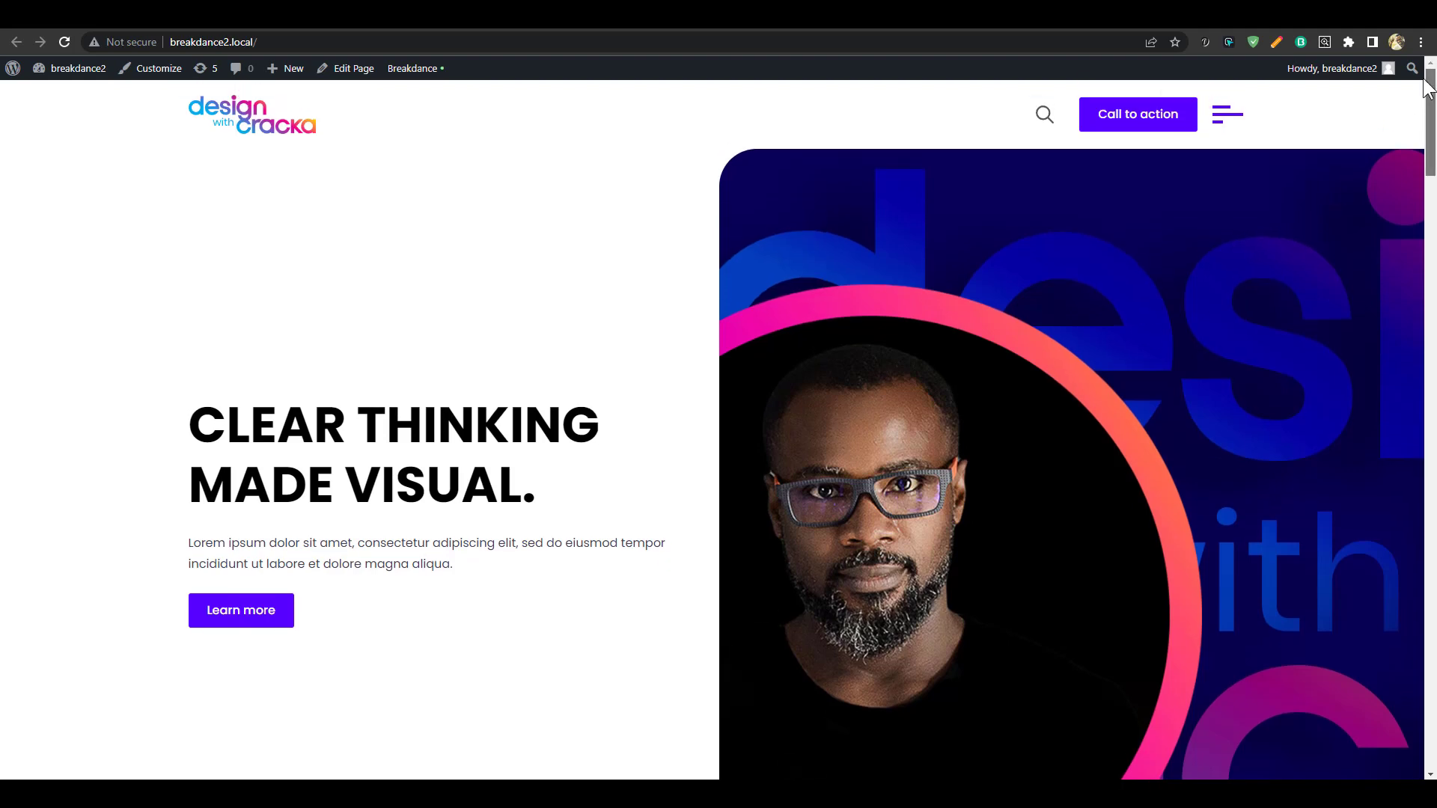
# Open and close the site's off-canvas menu, then scroll through the library page
pyautogui.click(1239, 116)
pyautogui.click(1417, 109)
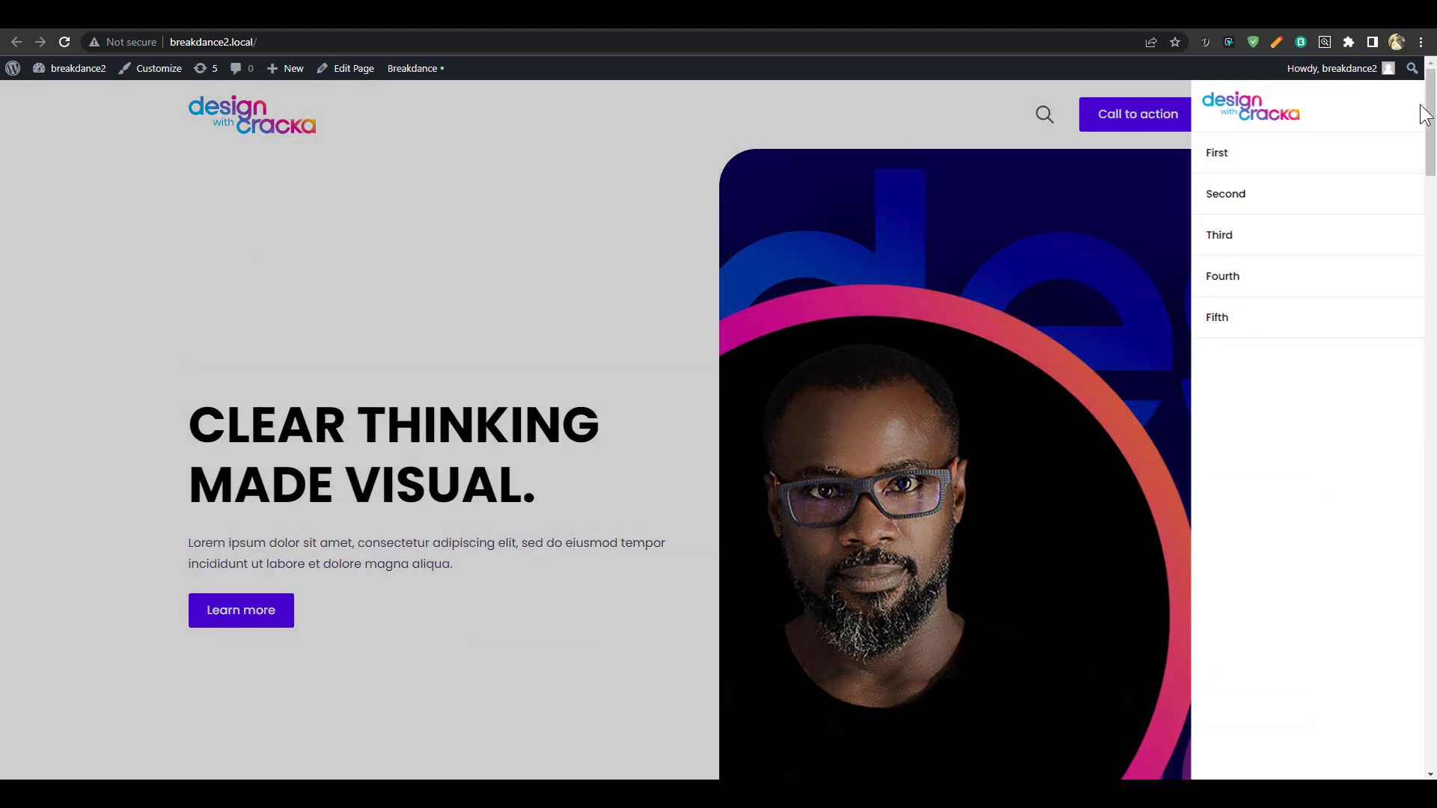
pyautogui.scroll(-4, 1434, 142)
pyautogui.scroll(-13, 1433, 142)
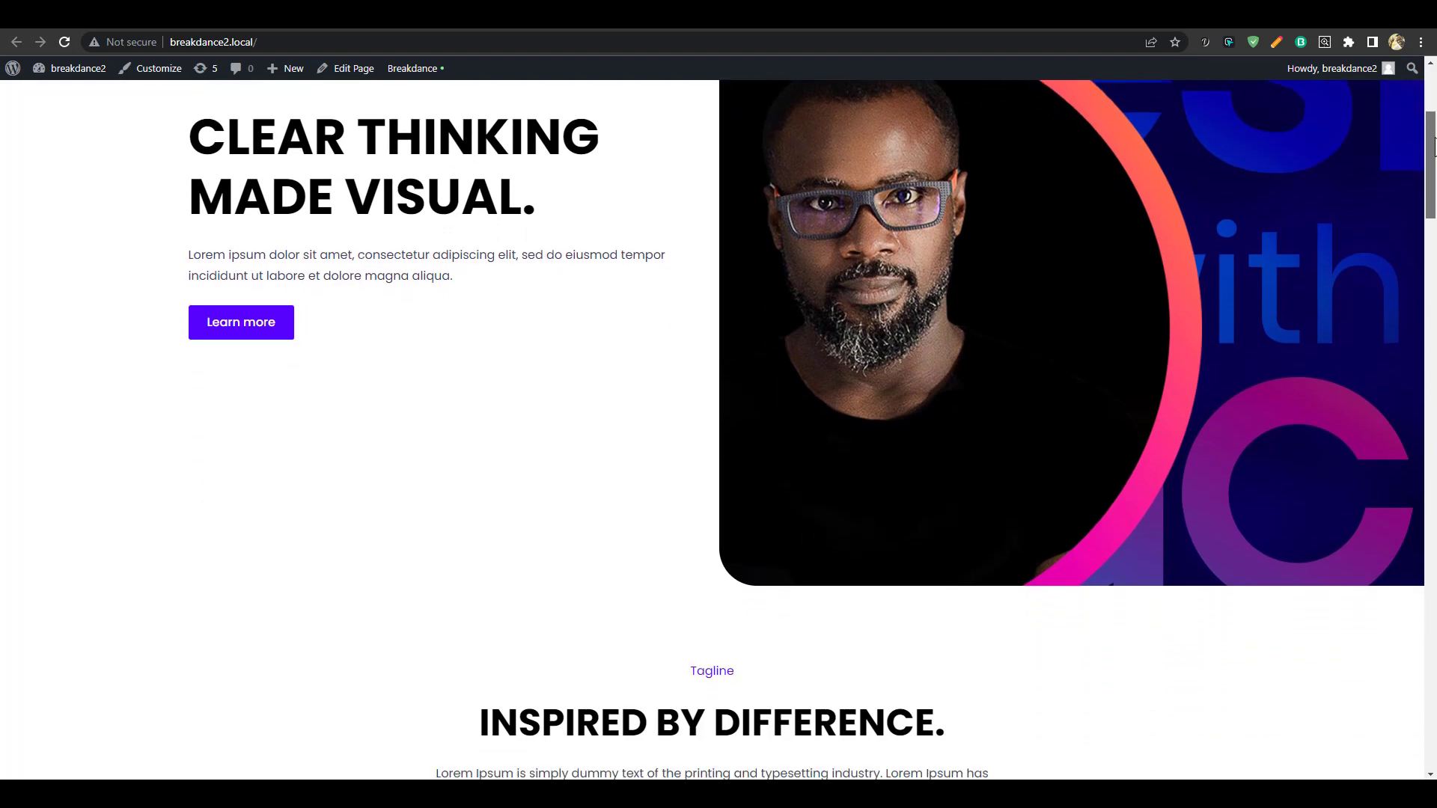
pyautogui.scroll(-13, 719, 430)
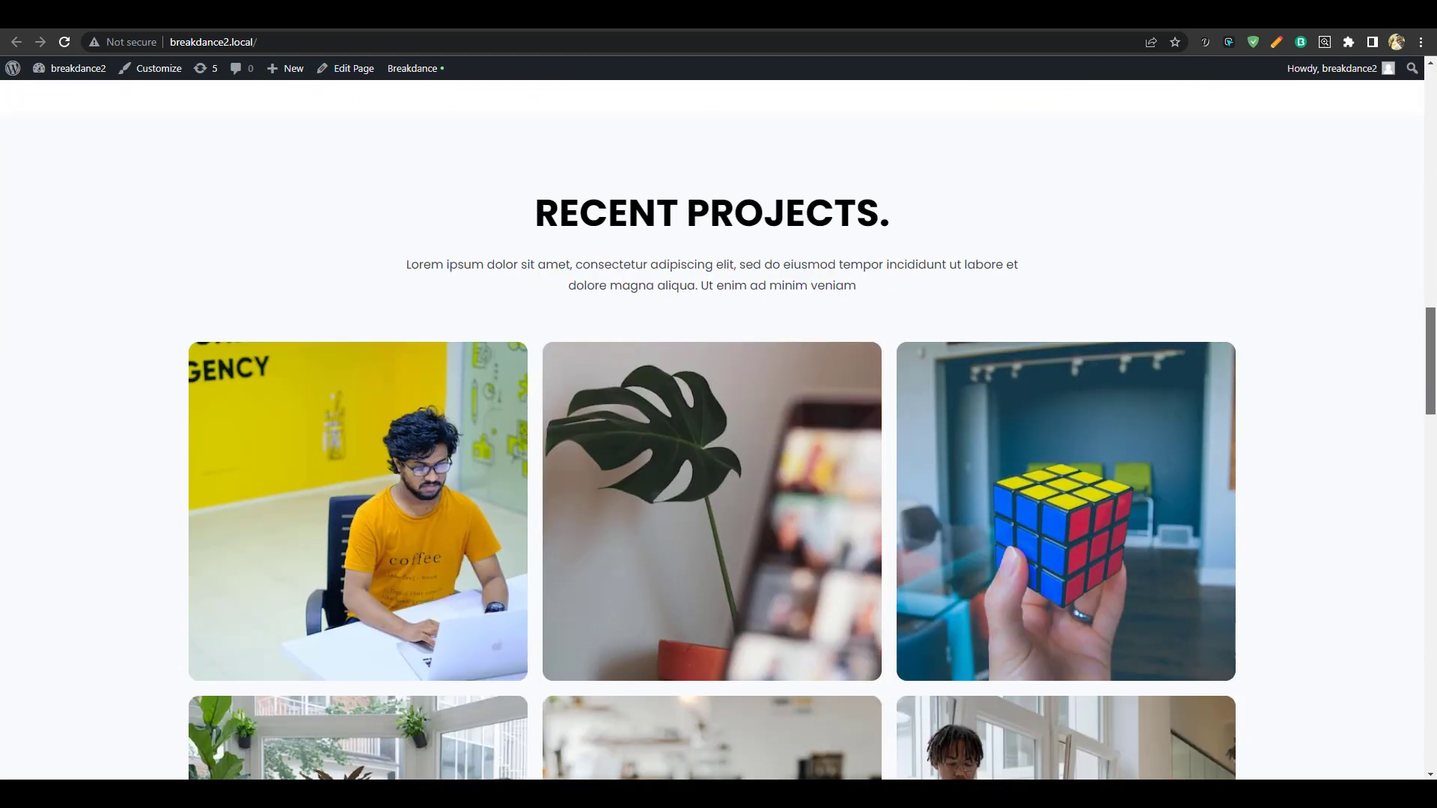
pyautogui.scroll(-10, 719, 430)
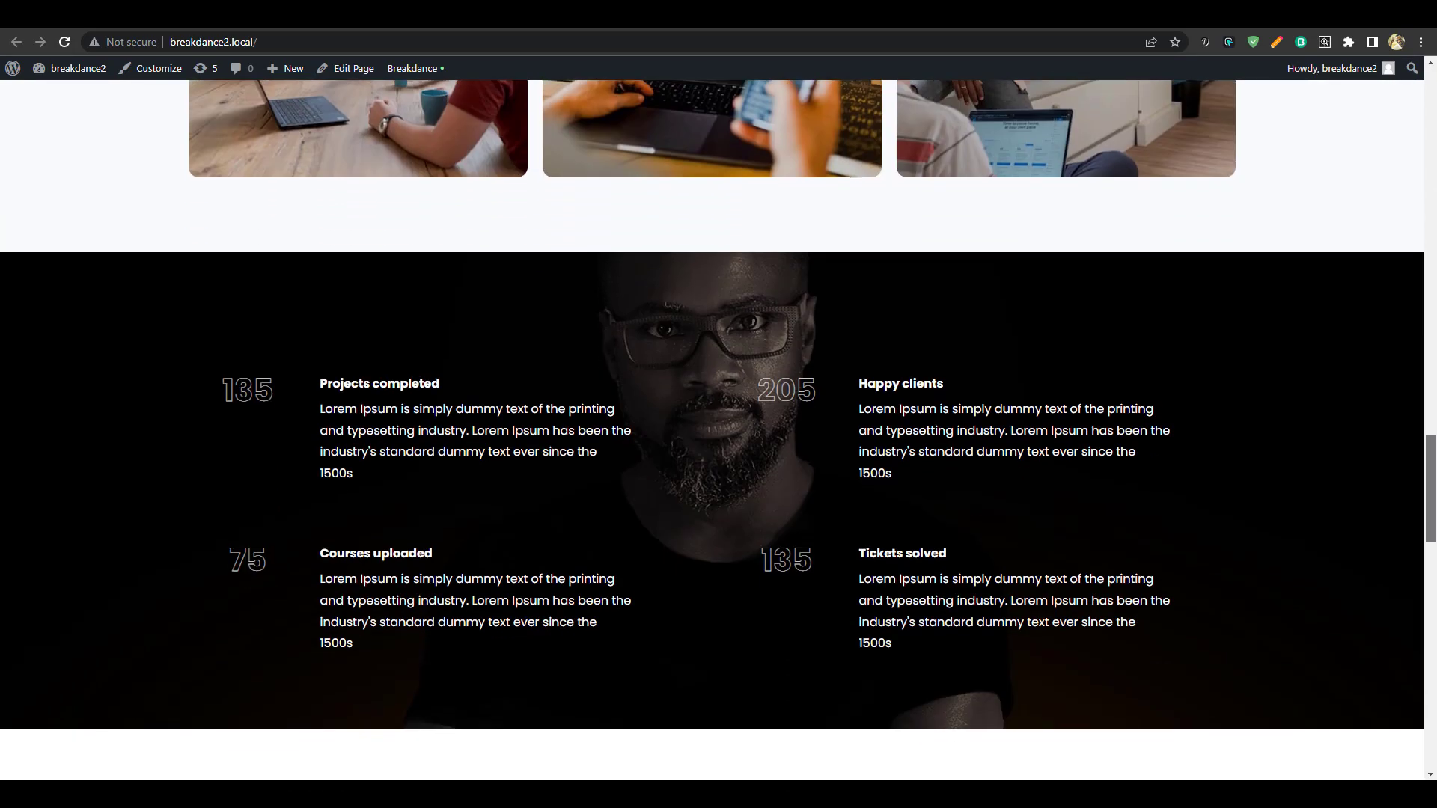
pyautogui.scroll(-9, 718, 430)
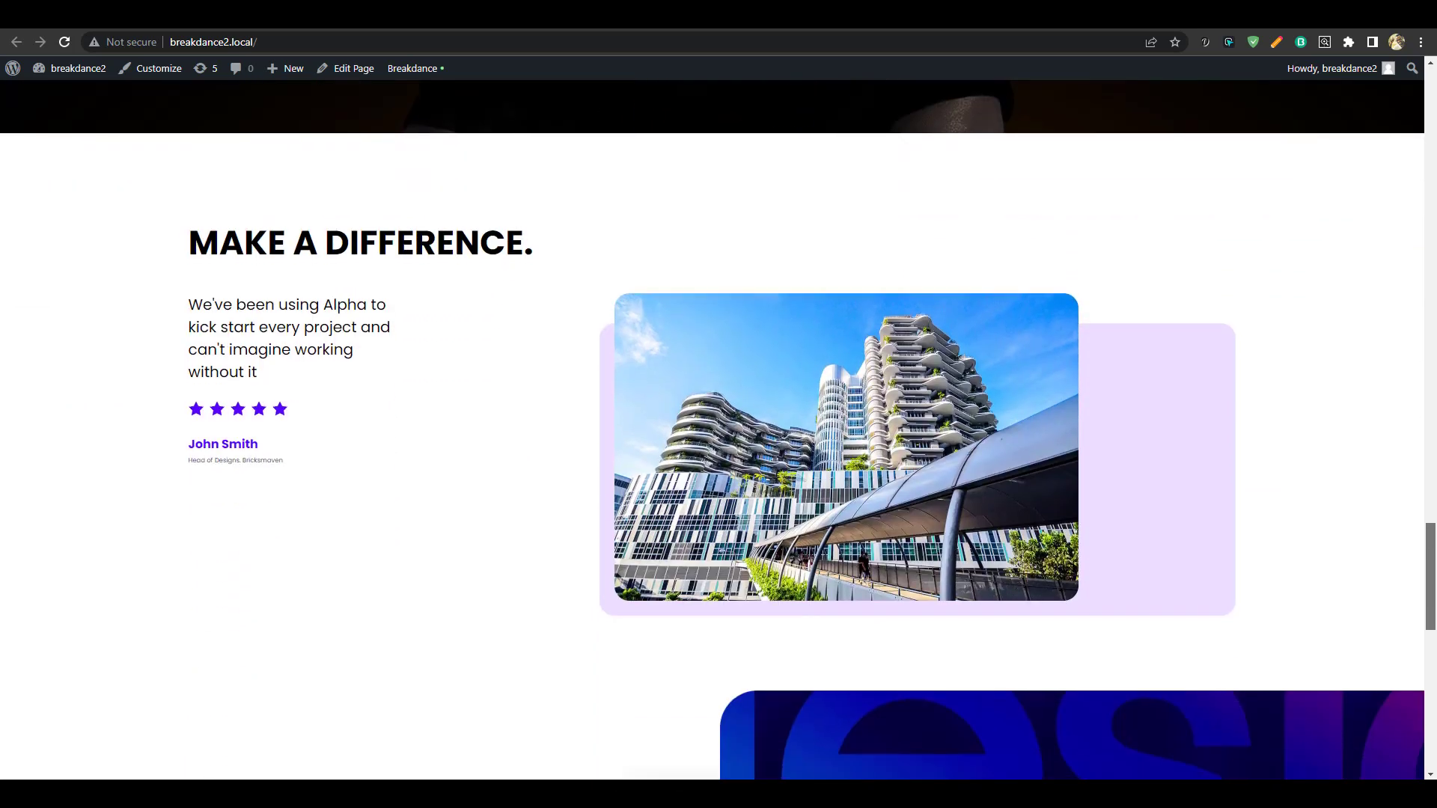
pyautogui.scroll(-5, 718, 431)
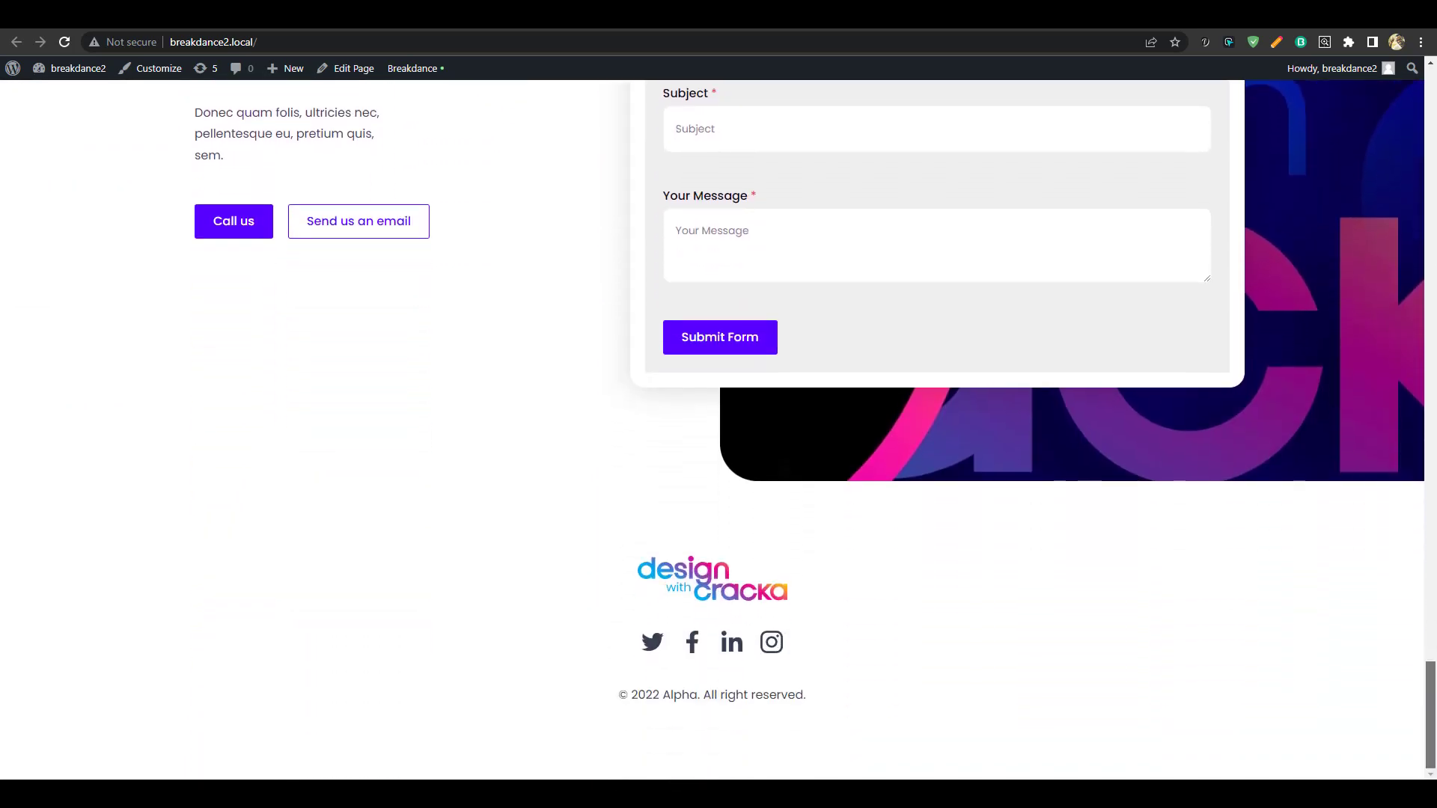
pyautogui.scroll(20, 718, 431)
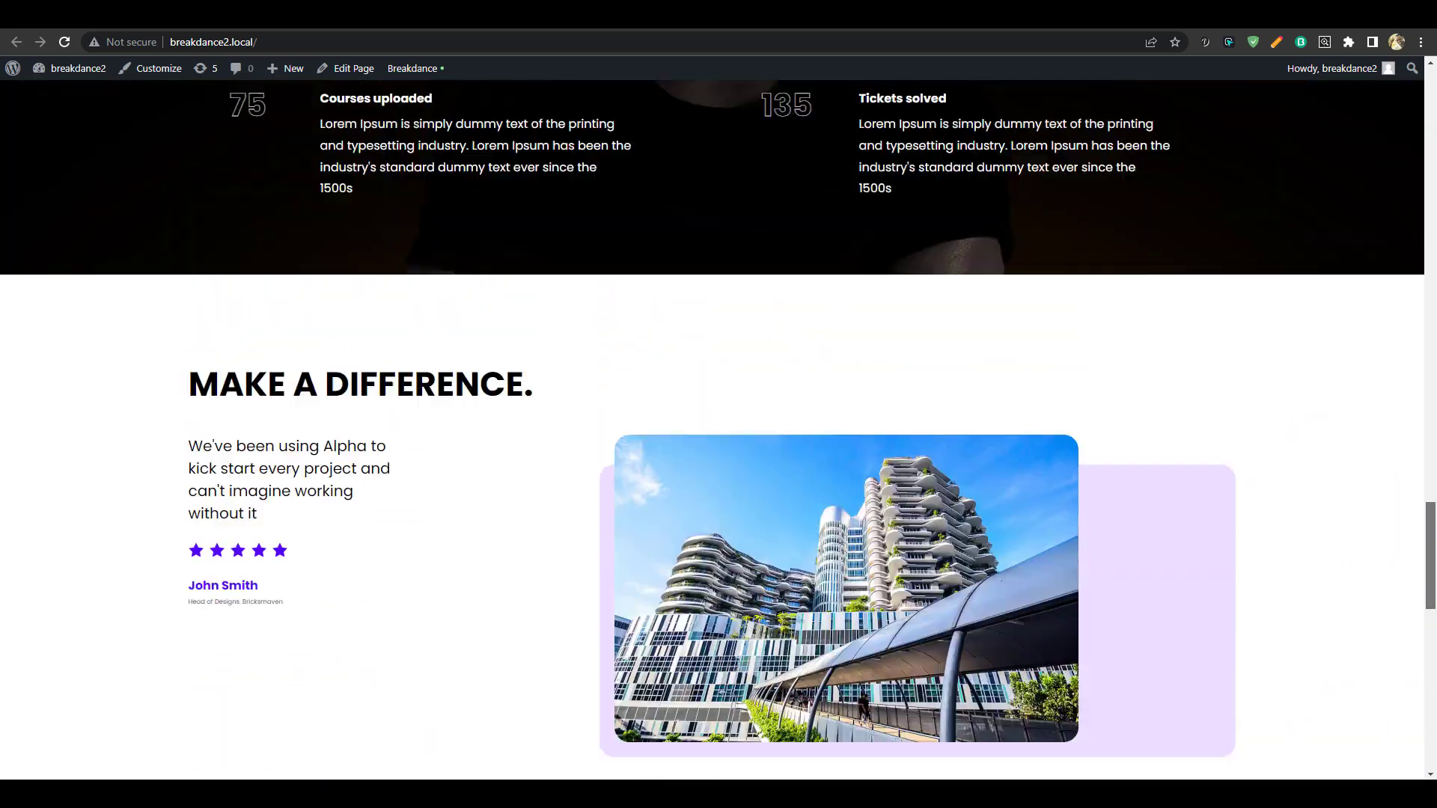
pyautogui.scroll(20, 718, 431)
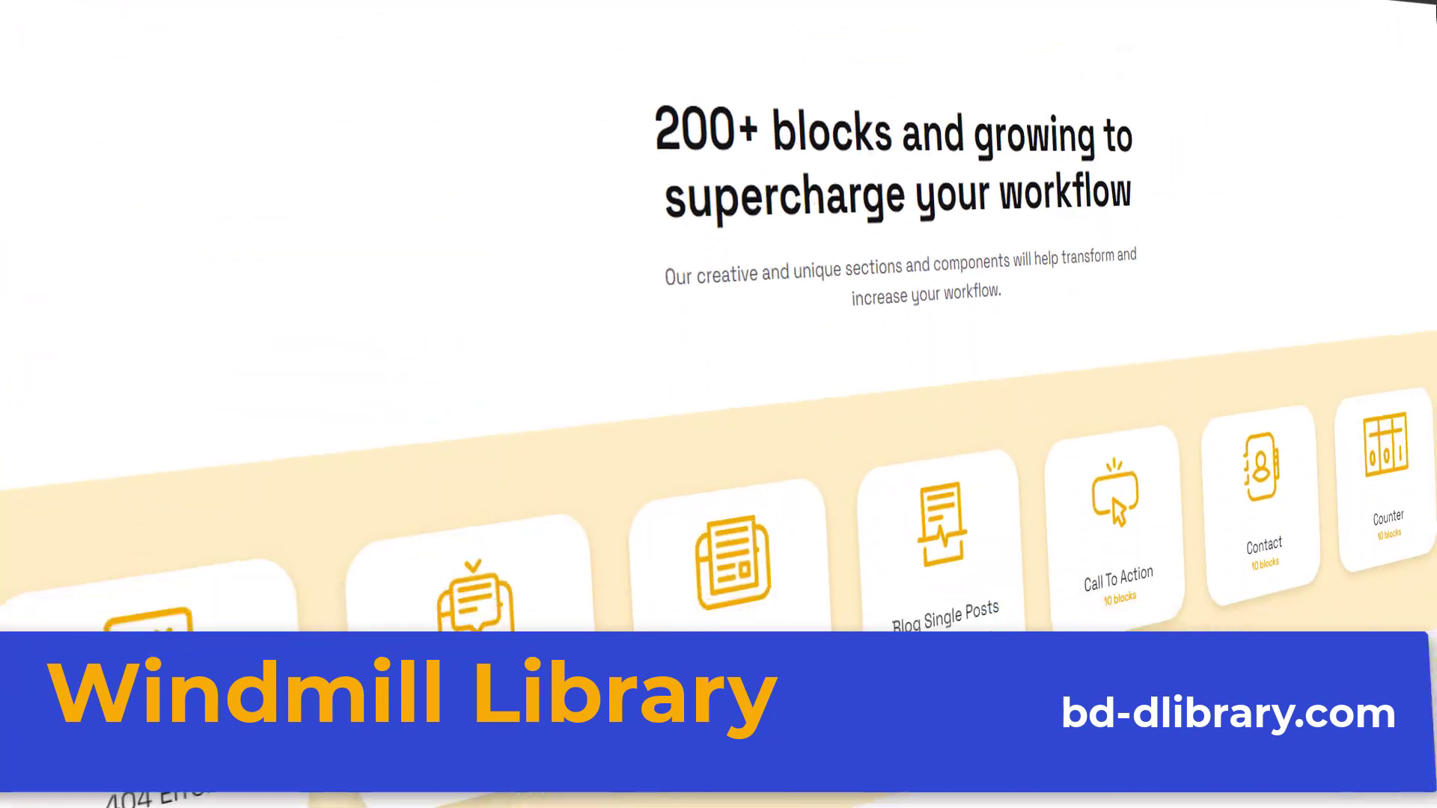
# Advance the block category carousel by three cards and scroll down the library
pyautogui.click(1059, 560)
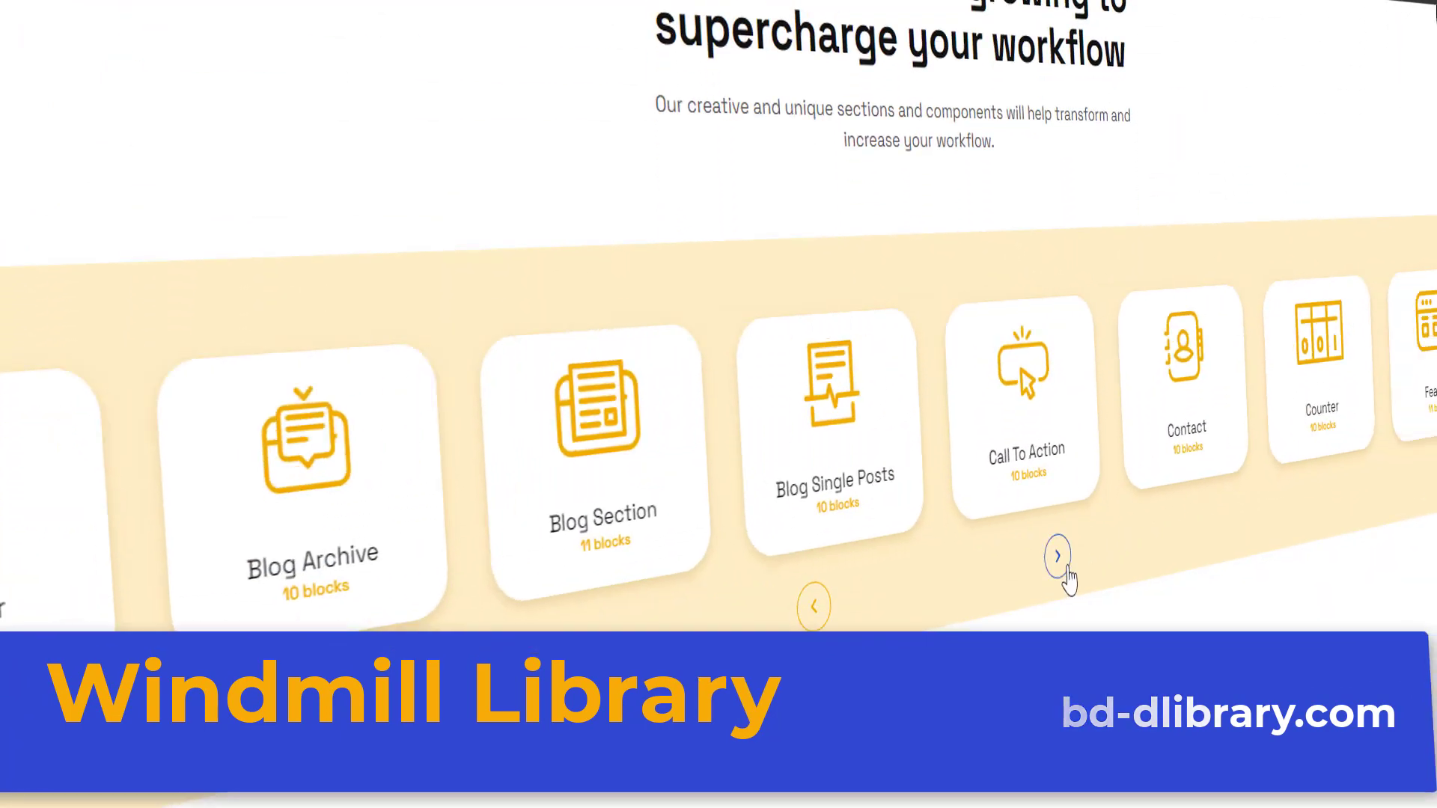
pyautogui.click(1059, 560)
pyautogui.click(1065, 569)
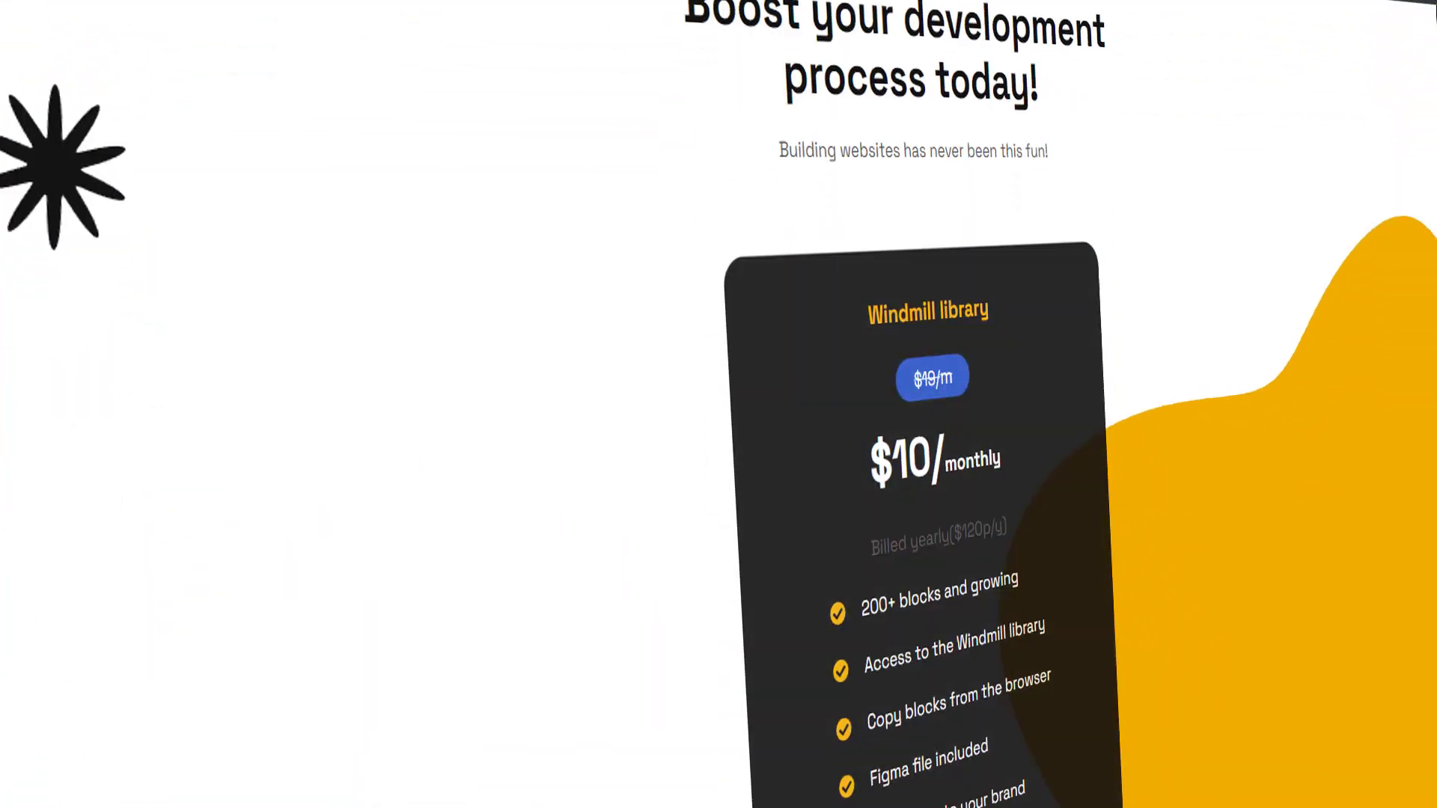
pyautogui.scroll(-10, 1422, 229)
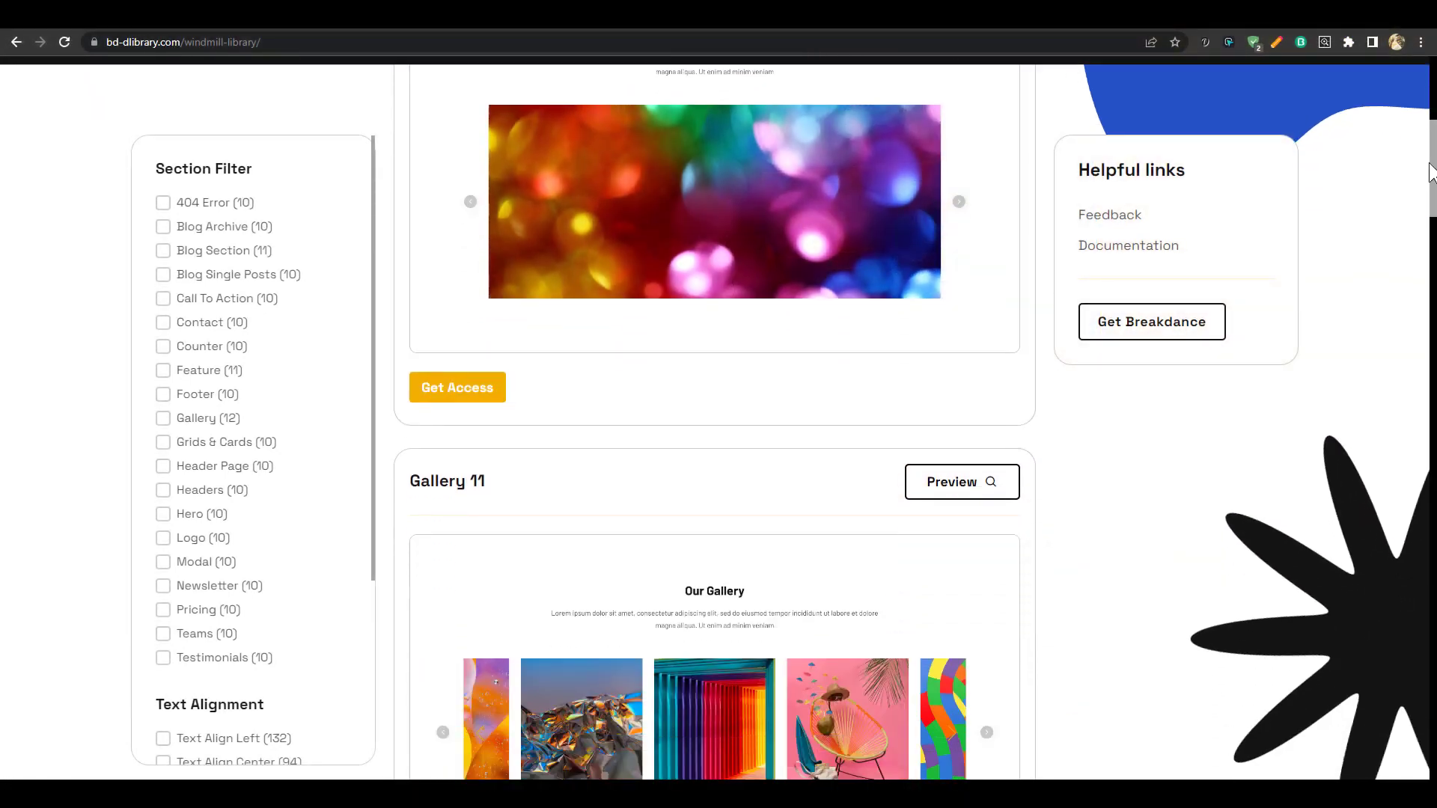
pyautogui.moveTo(1422, 228); pyautogui.dragTo(1427, 352)
# Preview the Newsletter 8 block and step through the next three block previews
pyautogui.click(963, 542)
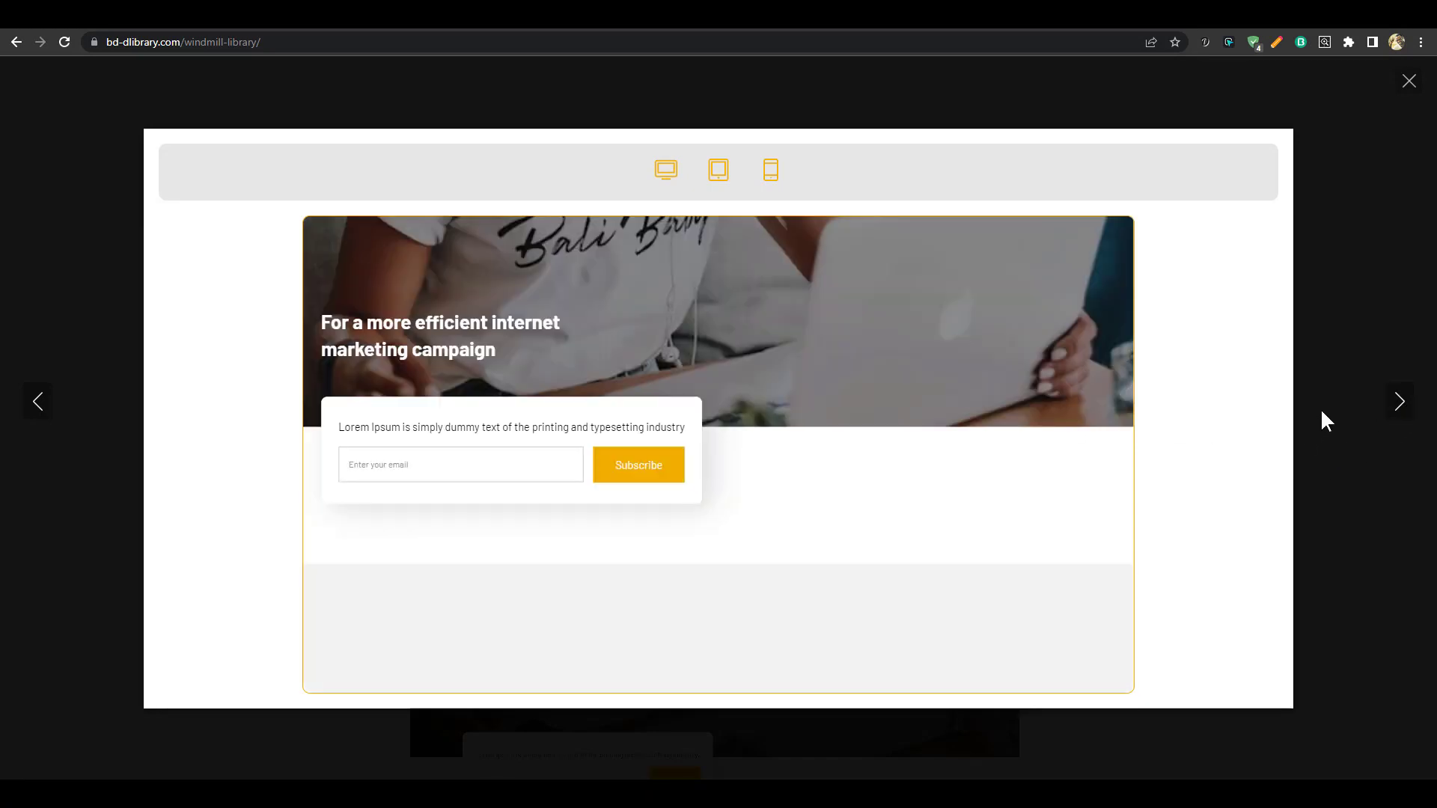
pyautogui.click(1396, 404)
pyautogui.click(1395, 402)
pyautogui.click(1395, 402)
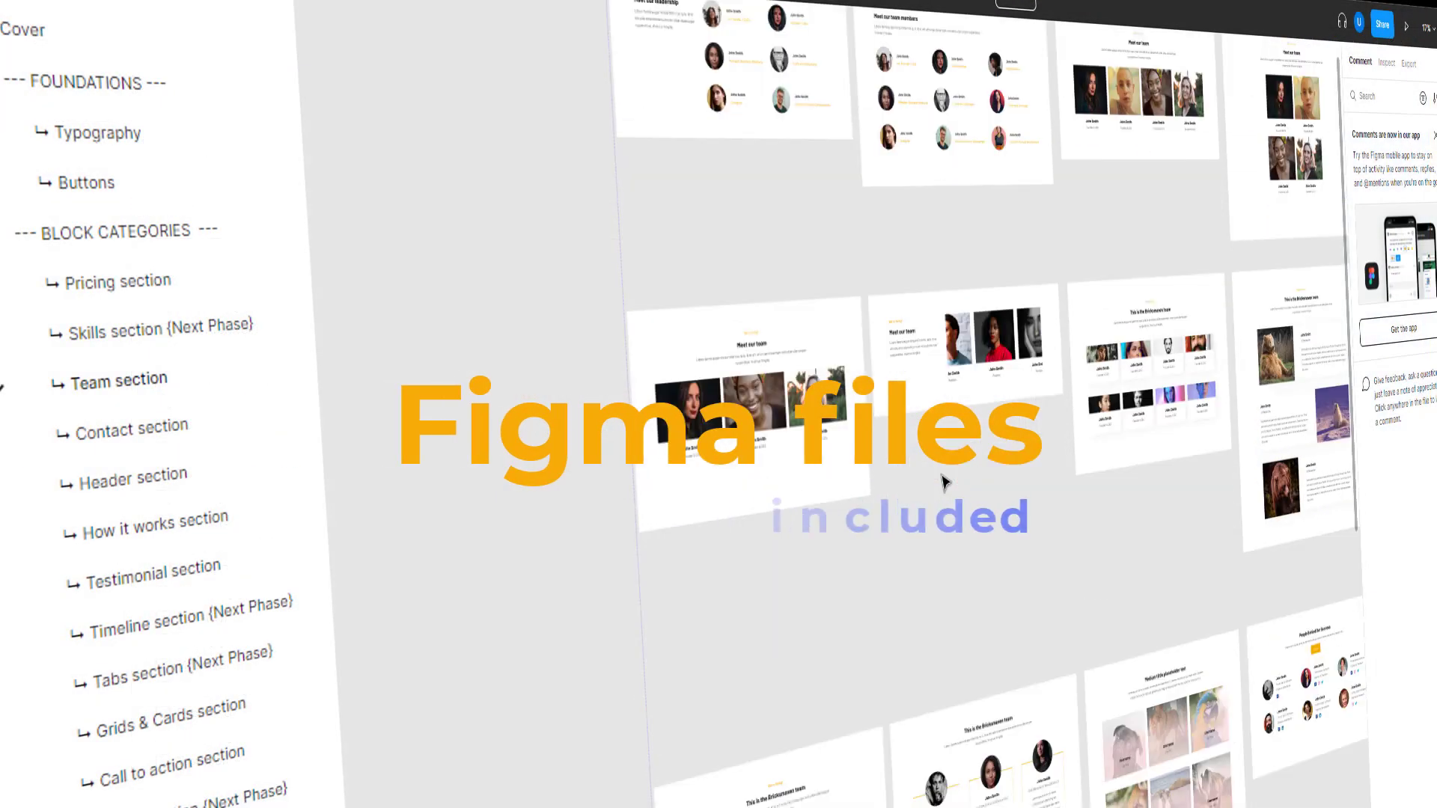
pyautogui.scroll(5, 851, 594)
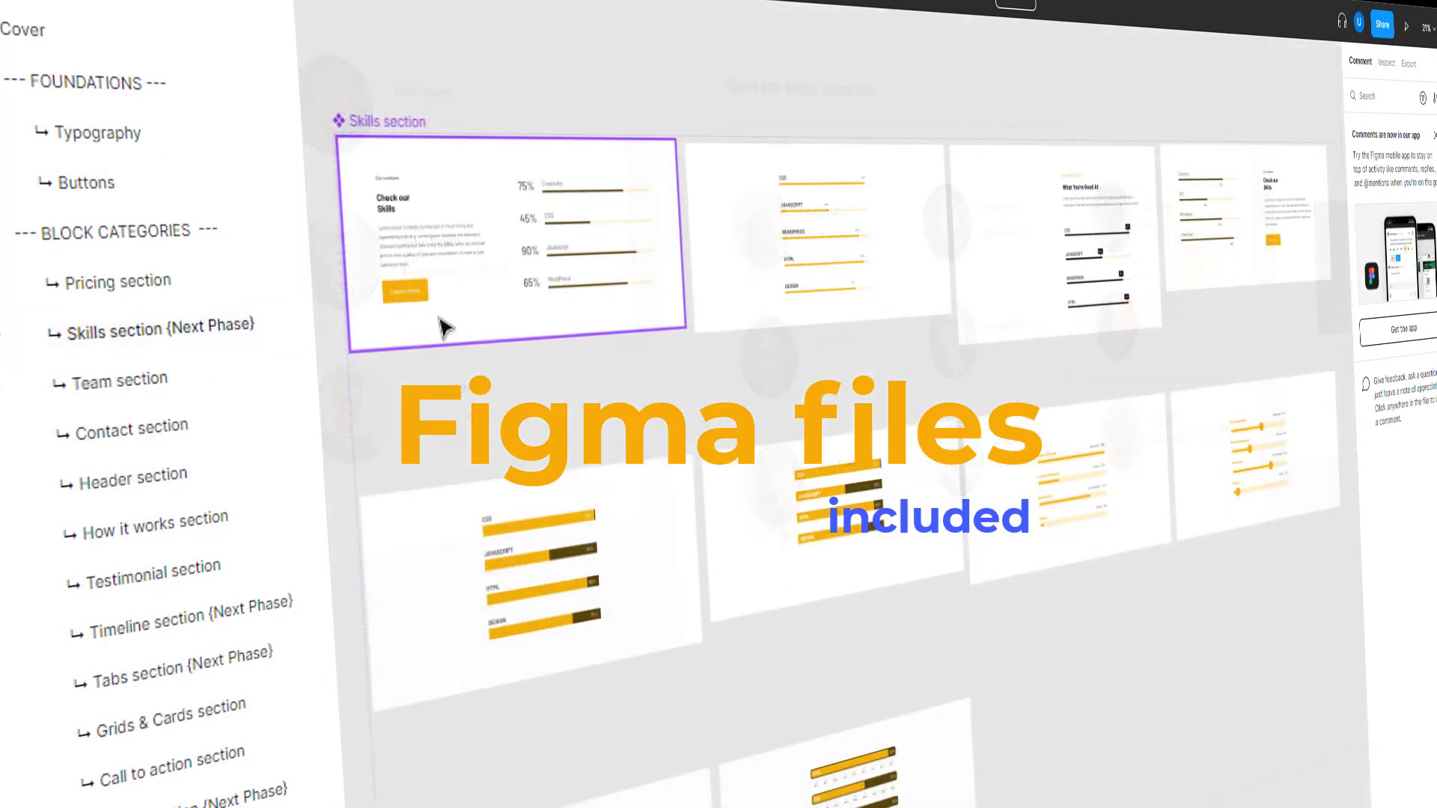
pyautogui.scroll(3, 532, 321)
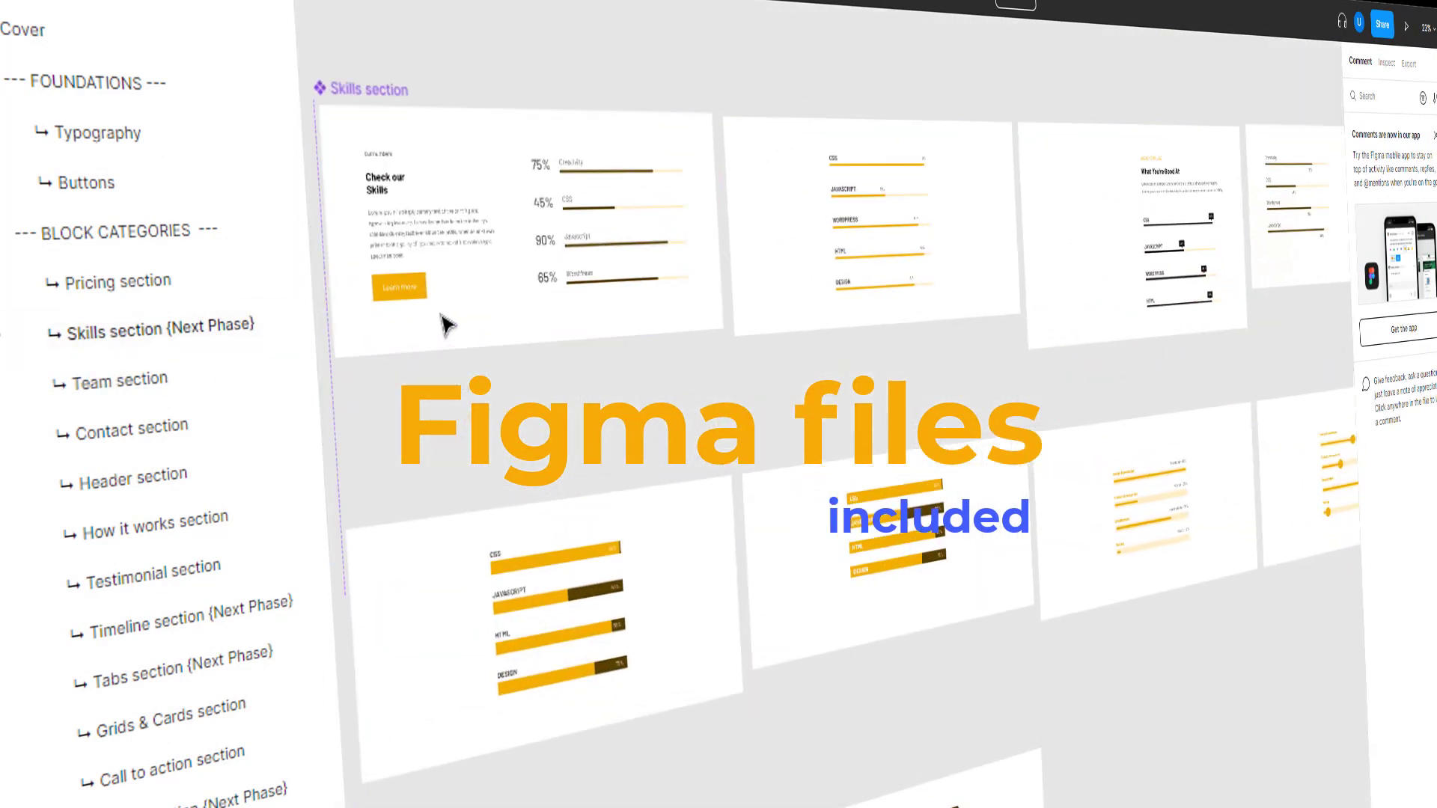
# Filter the library to Hero section designs and browse the results
pyautogui.click(323, 621)
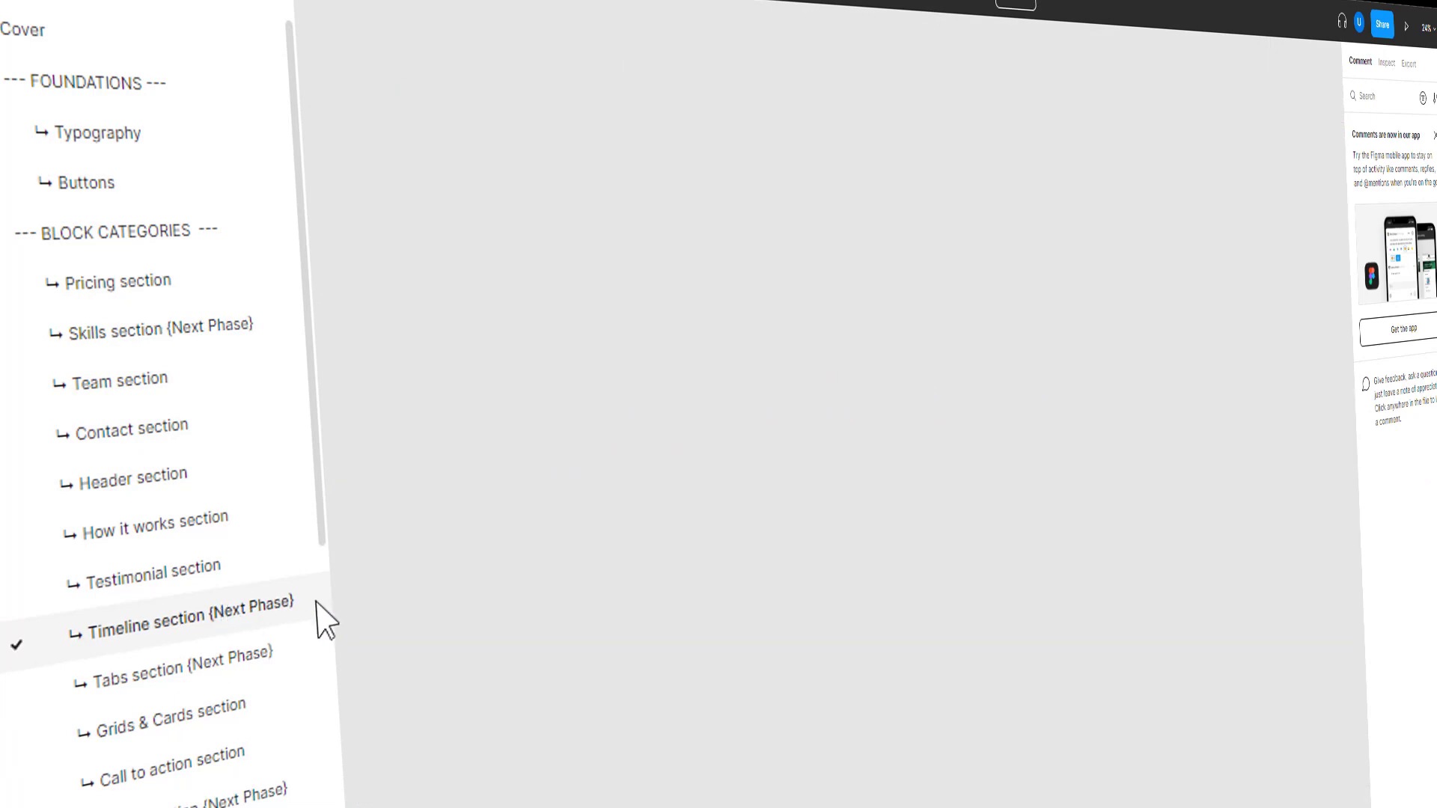
pyautogui.scroll(5, 801, 48)
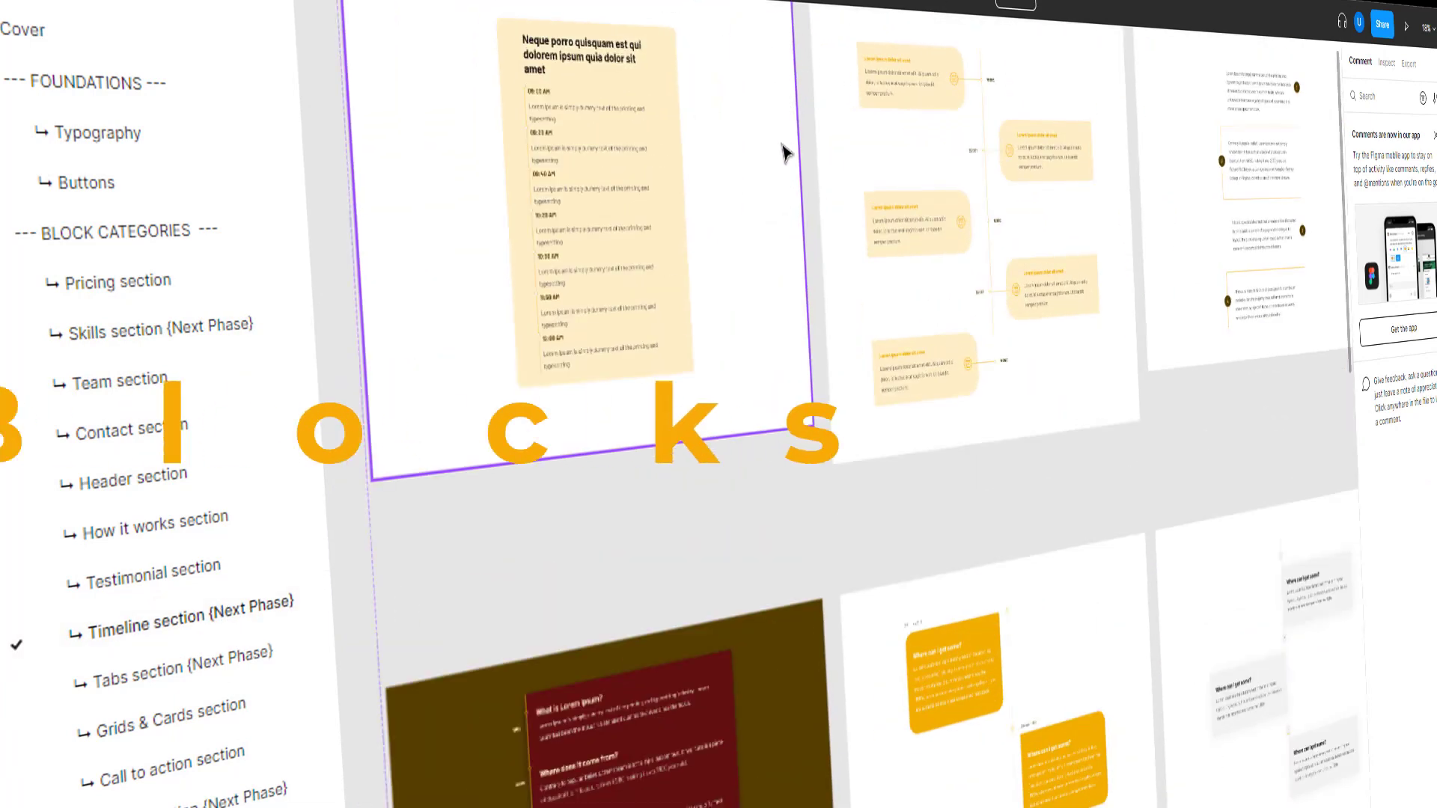
pyautogui.scroll(-3, 724, 473)
pyautogui.scroll(3, 1075, 259)
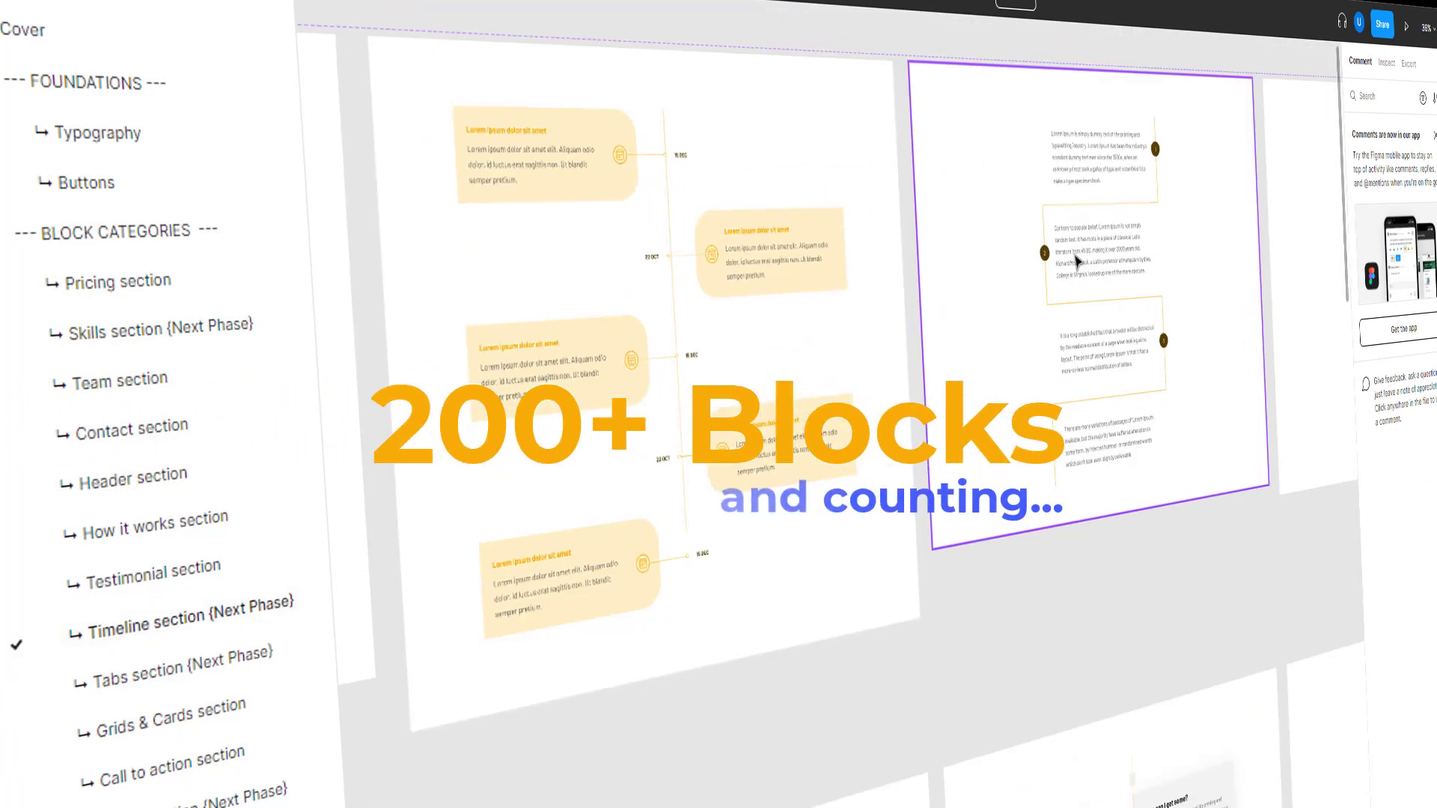
pyautogui.scroll(2, 557, 223)
pyautogui.scroll(-10, 558, 228)
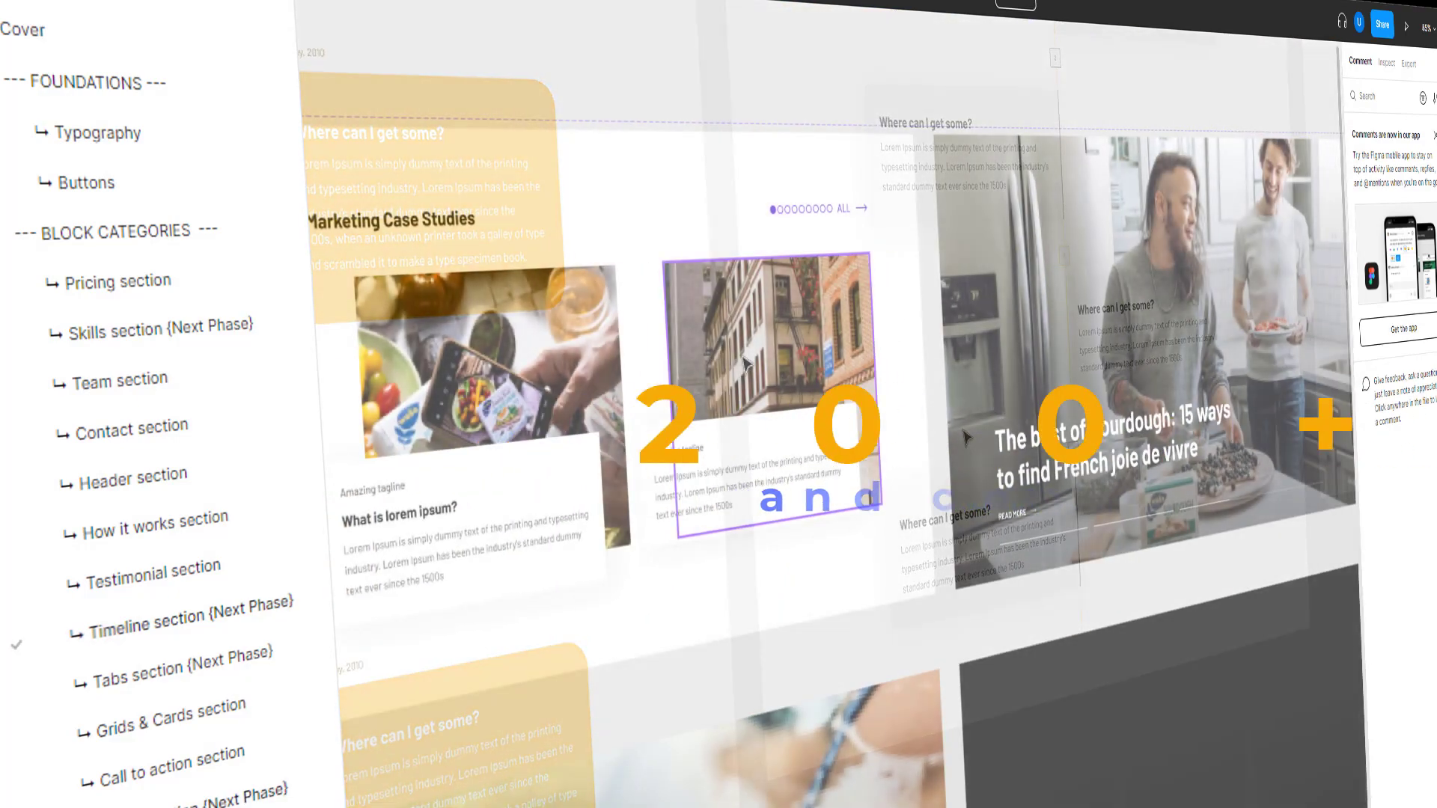
pyautogui.hscroll(10, 795, 338)
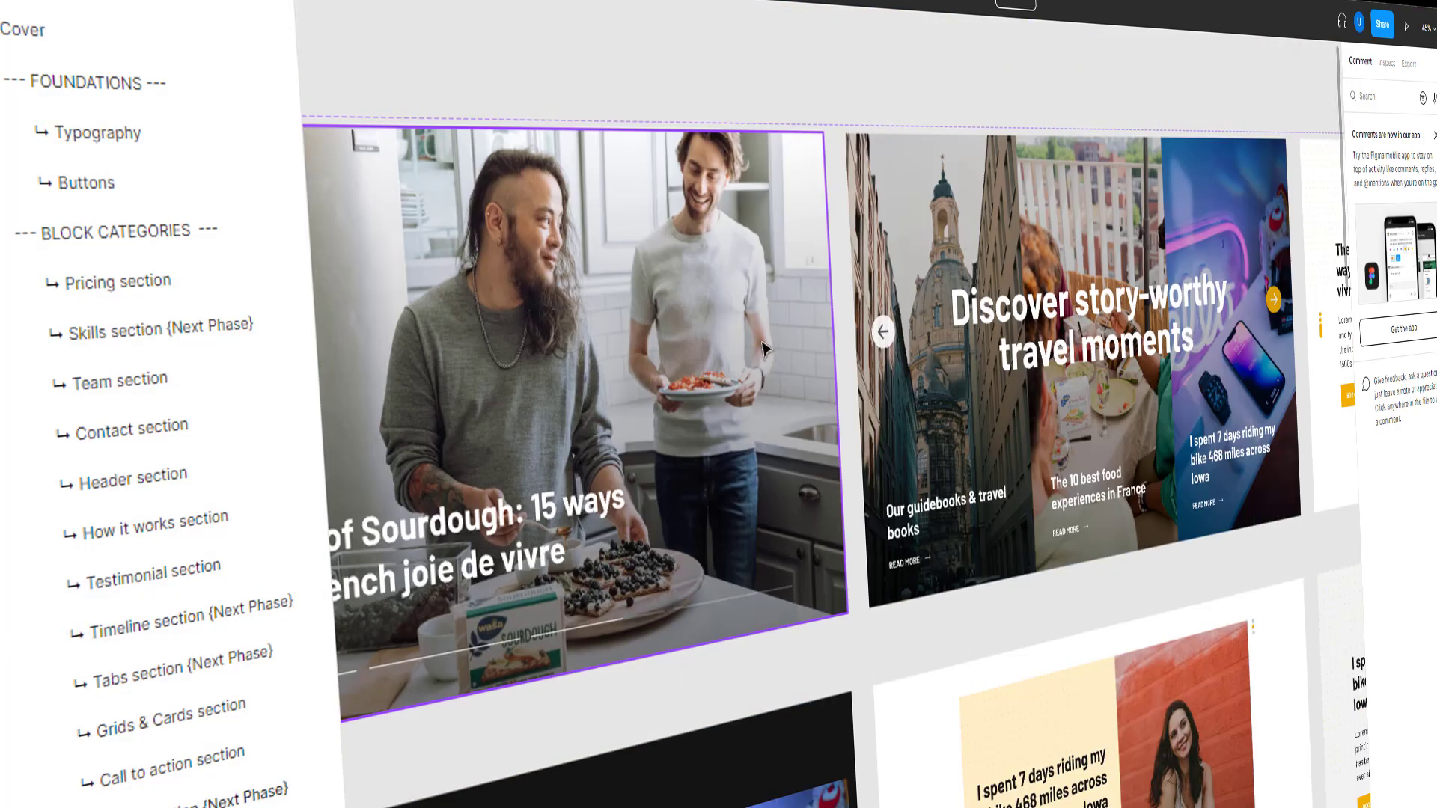
pyautogui.scroll(3, 795, 338)
pyautogui.scroll(-5, 796, 338)
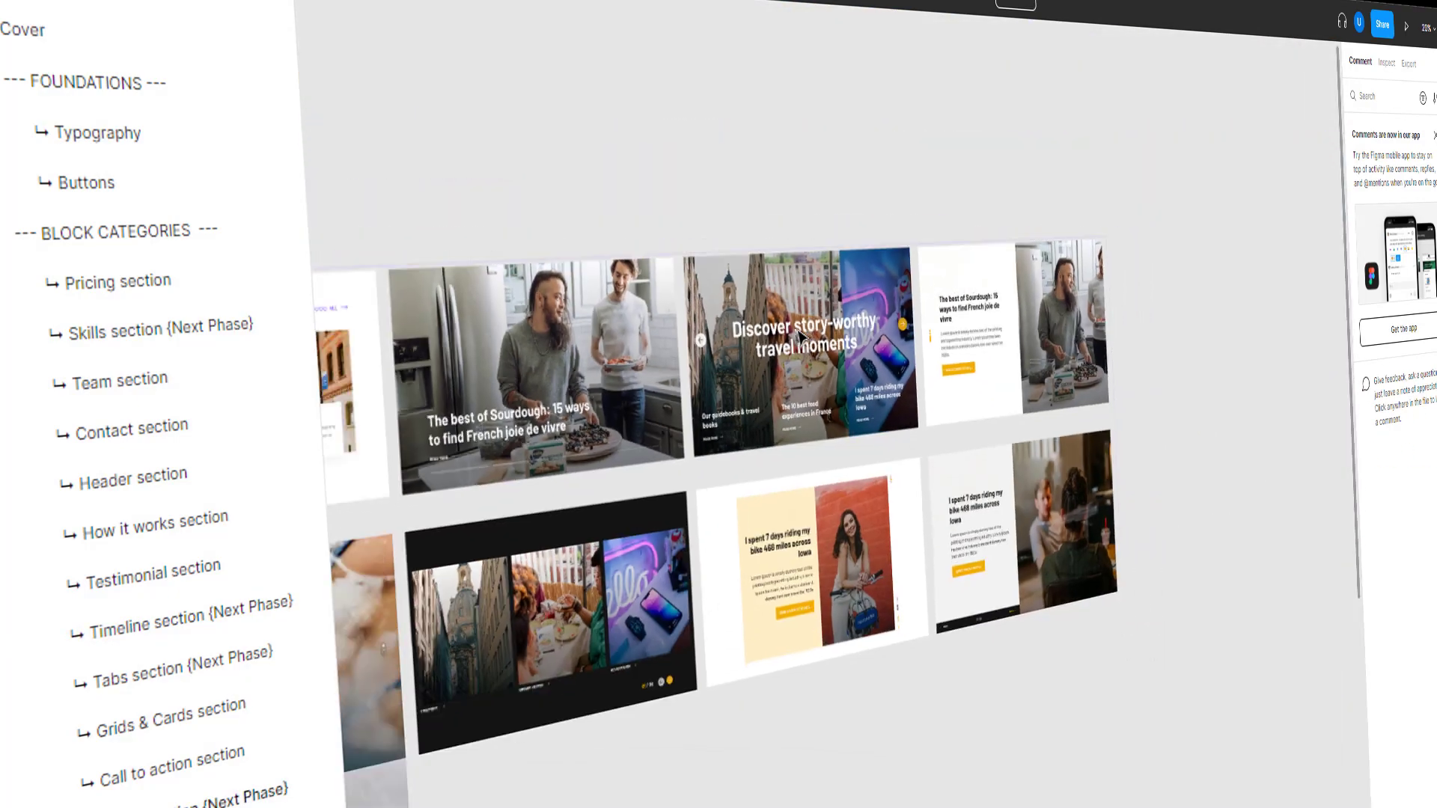
pyautogui.hscroll(-3, 659, 358)
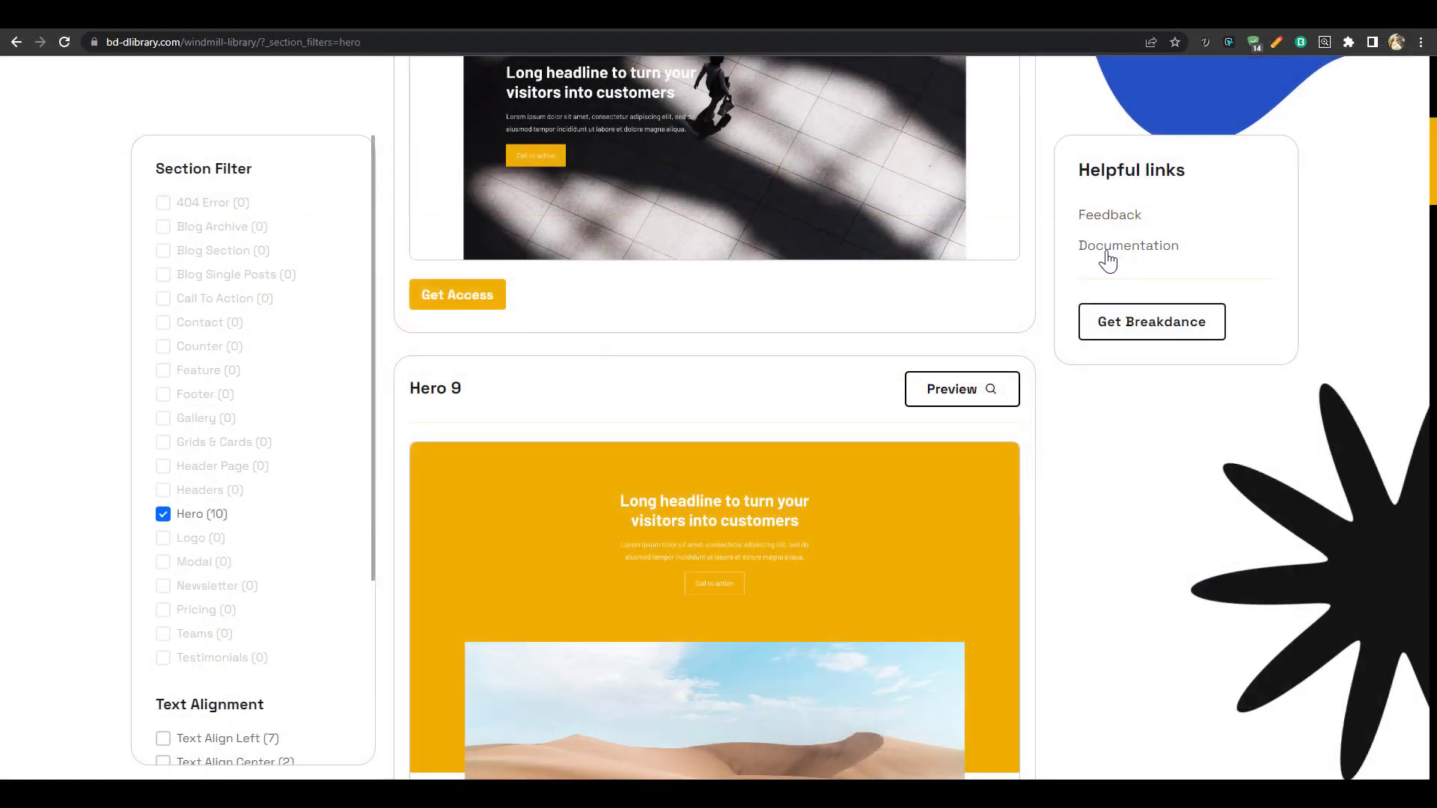
# Browse the library documentation's Getting Started articles
pyautogui.click(1108, 256)
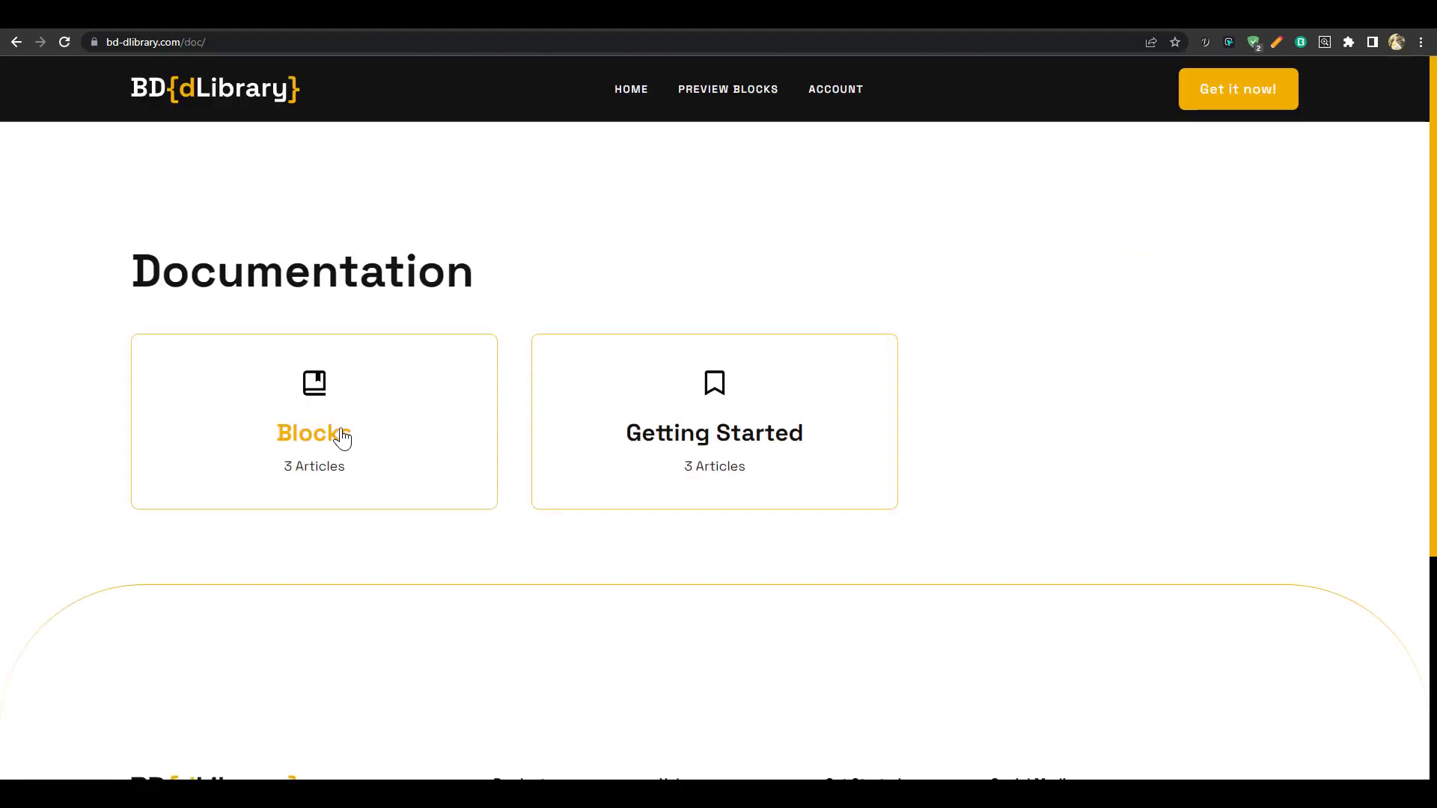
pyautogui.click(702, 447)
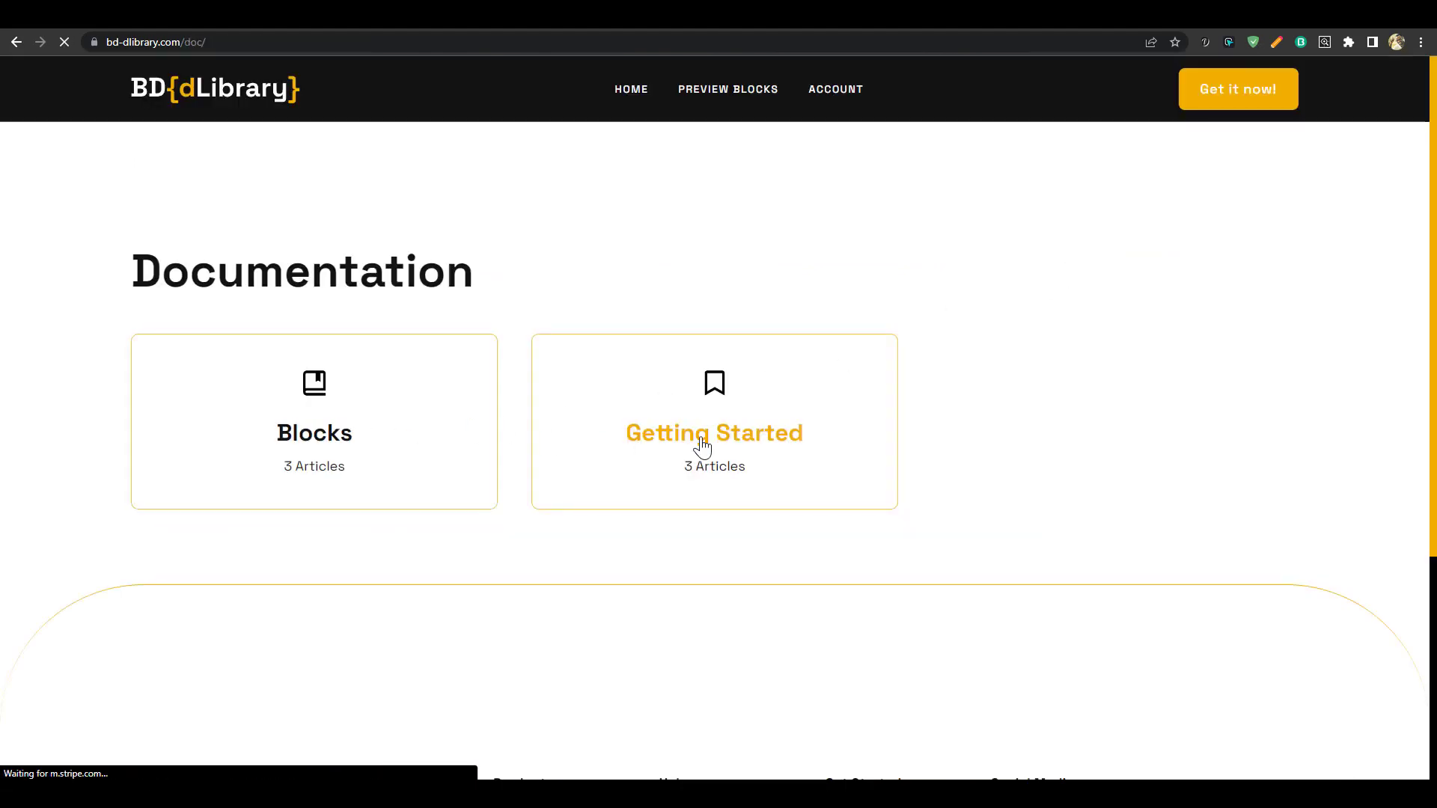
pyautogui.scroll(-3, 702, 446)
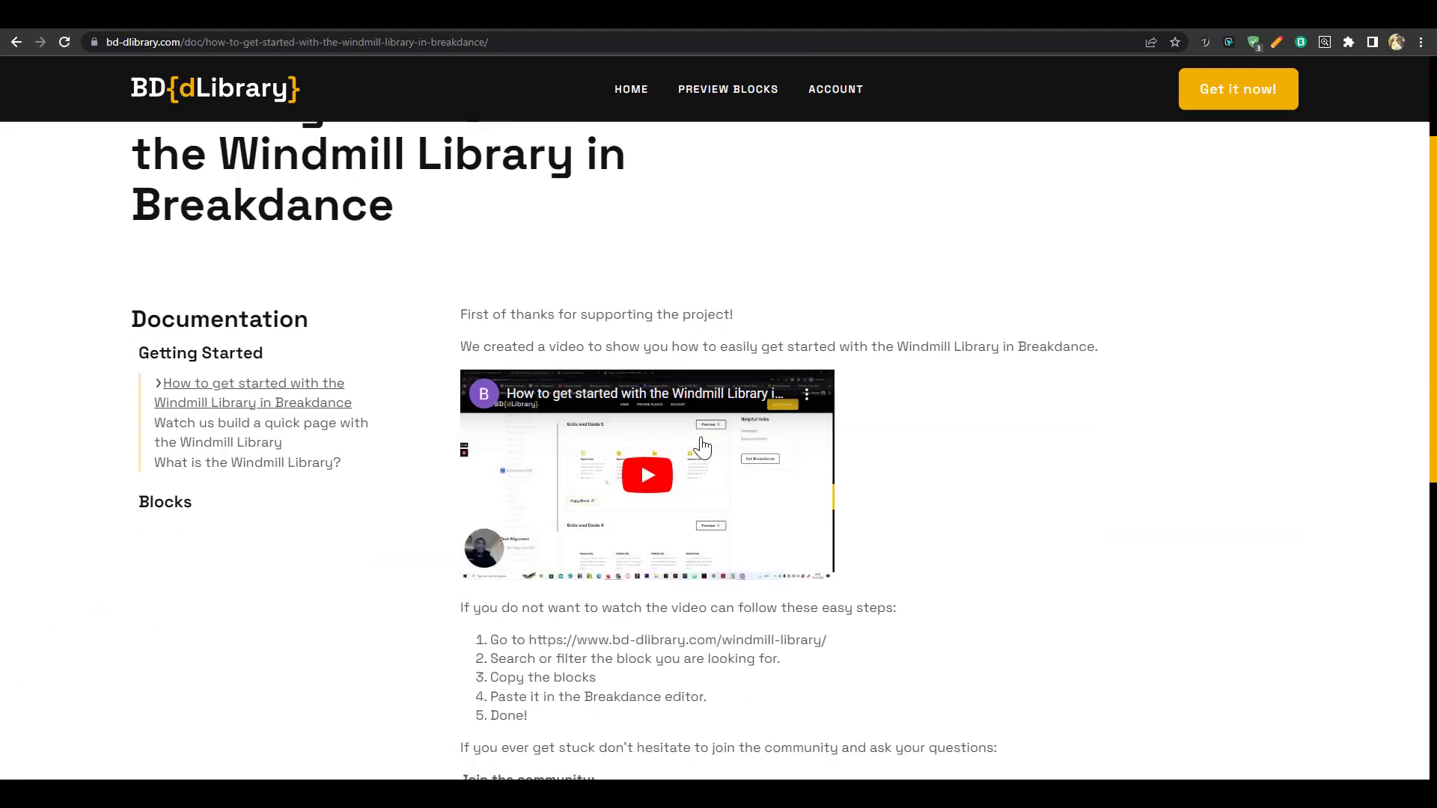
pyautogui.scroll(-1, 702, 447)
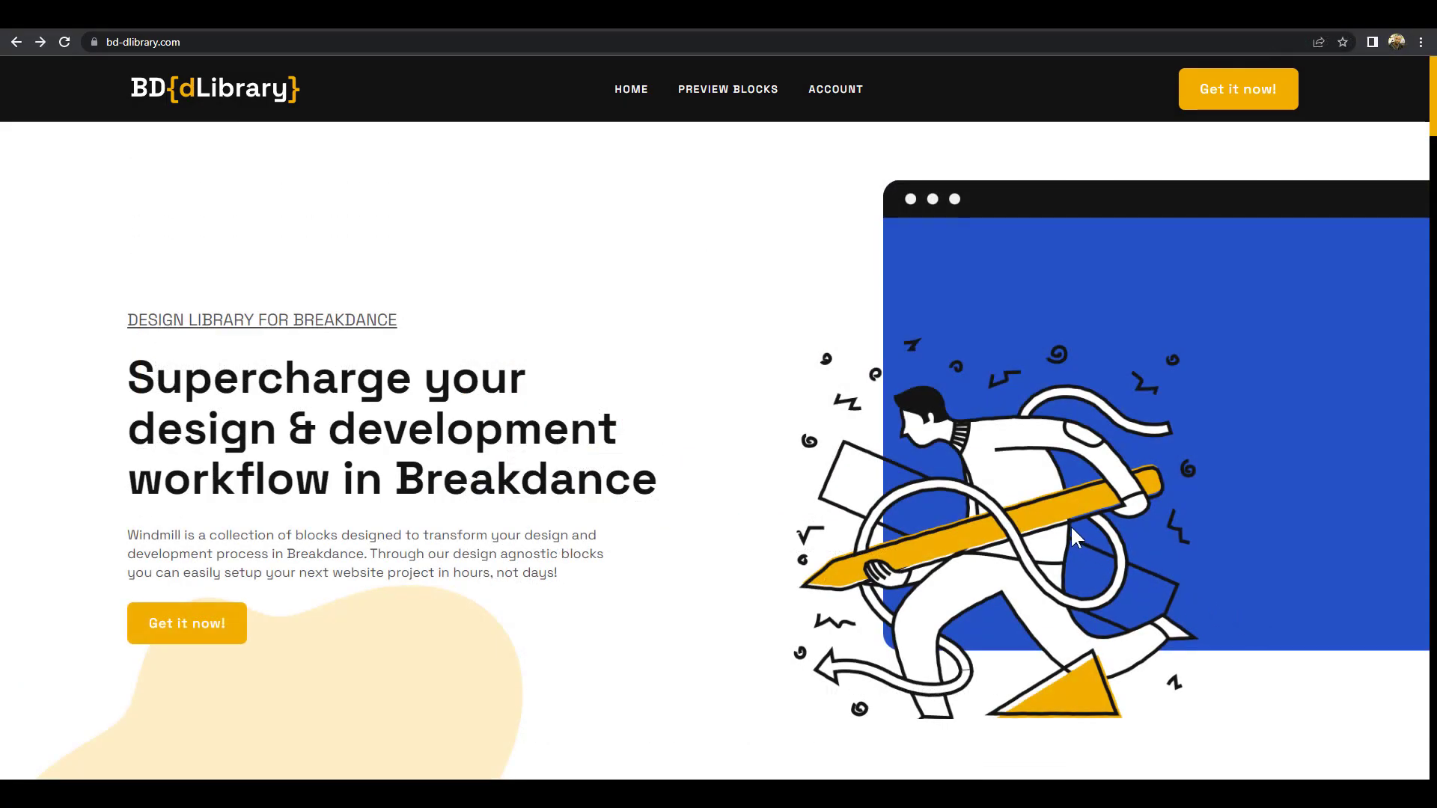
# Log in to the members area with the stay-signed-in option ticked
pyautogui.click(842, 91)
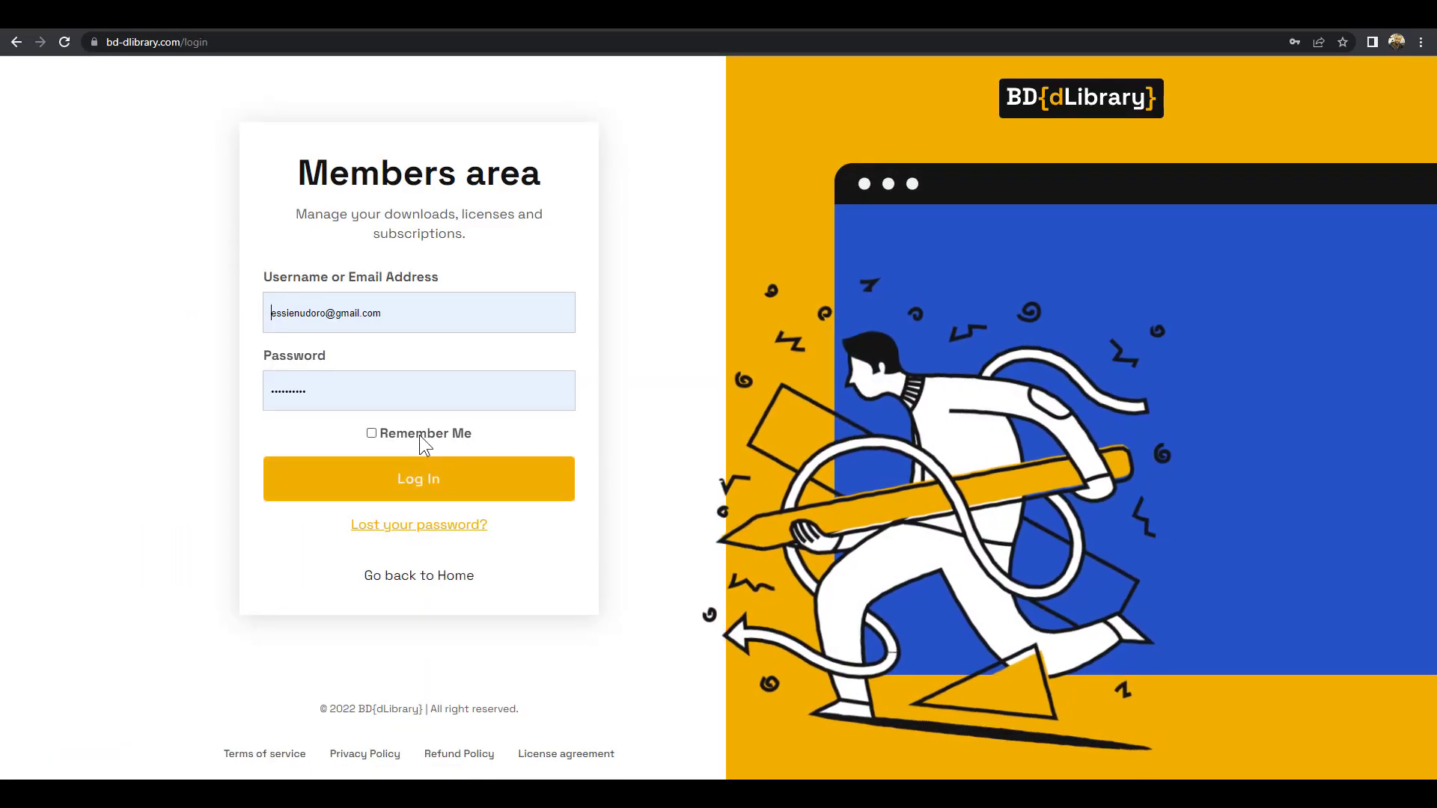
pyautogui.click(420, 437)
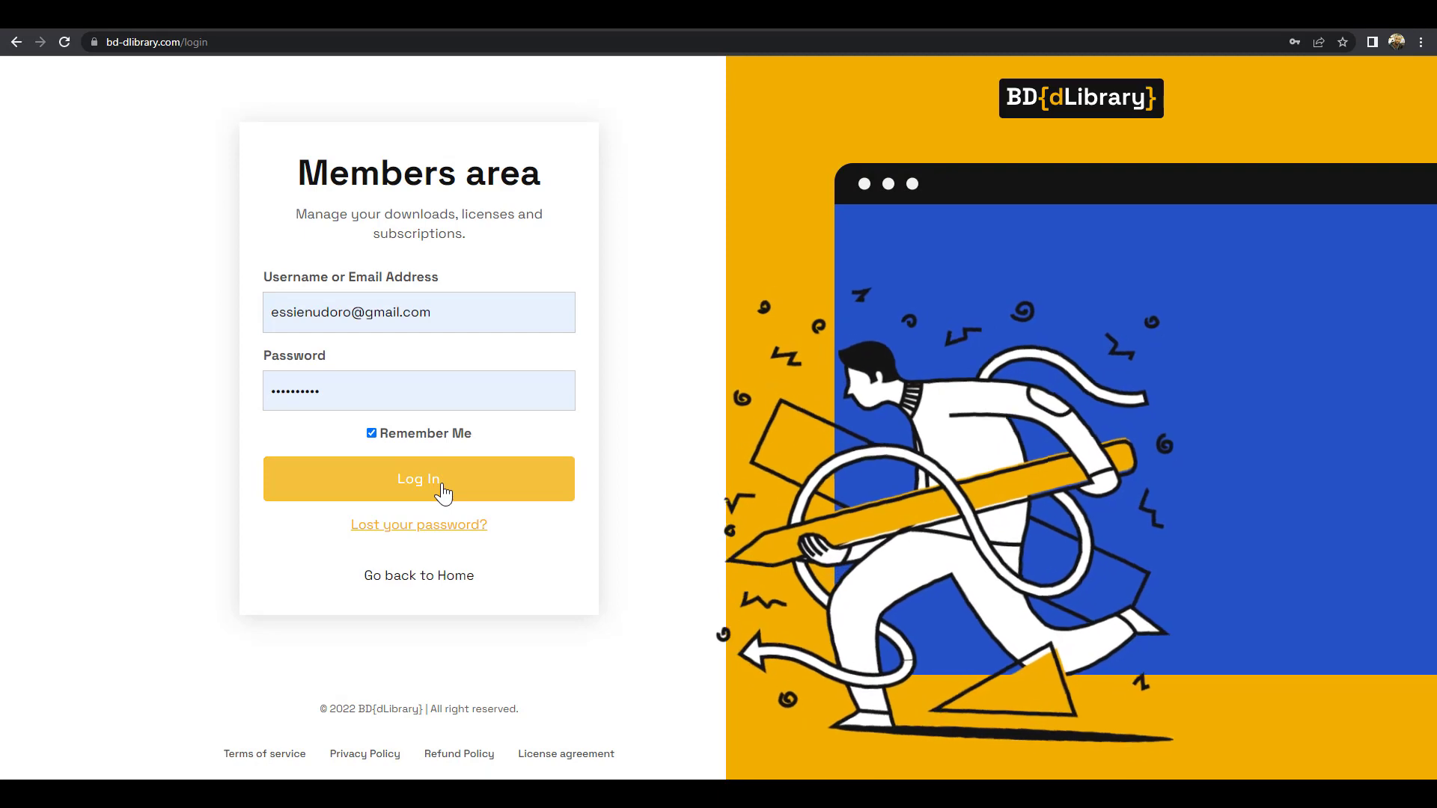
pyautogui.click(441, 486)
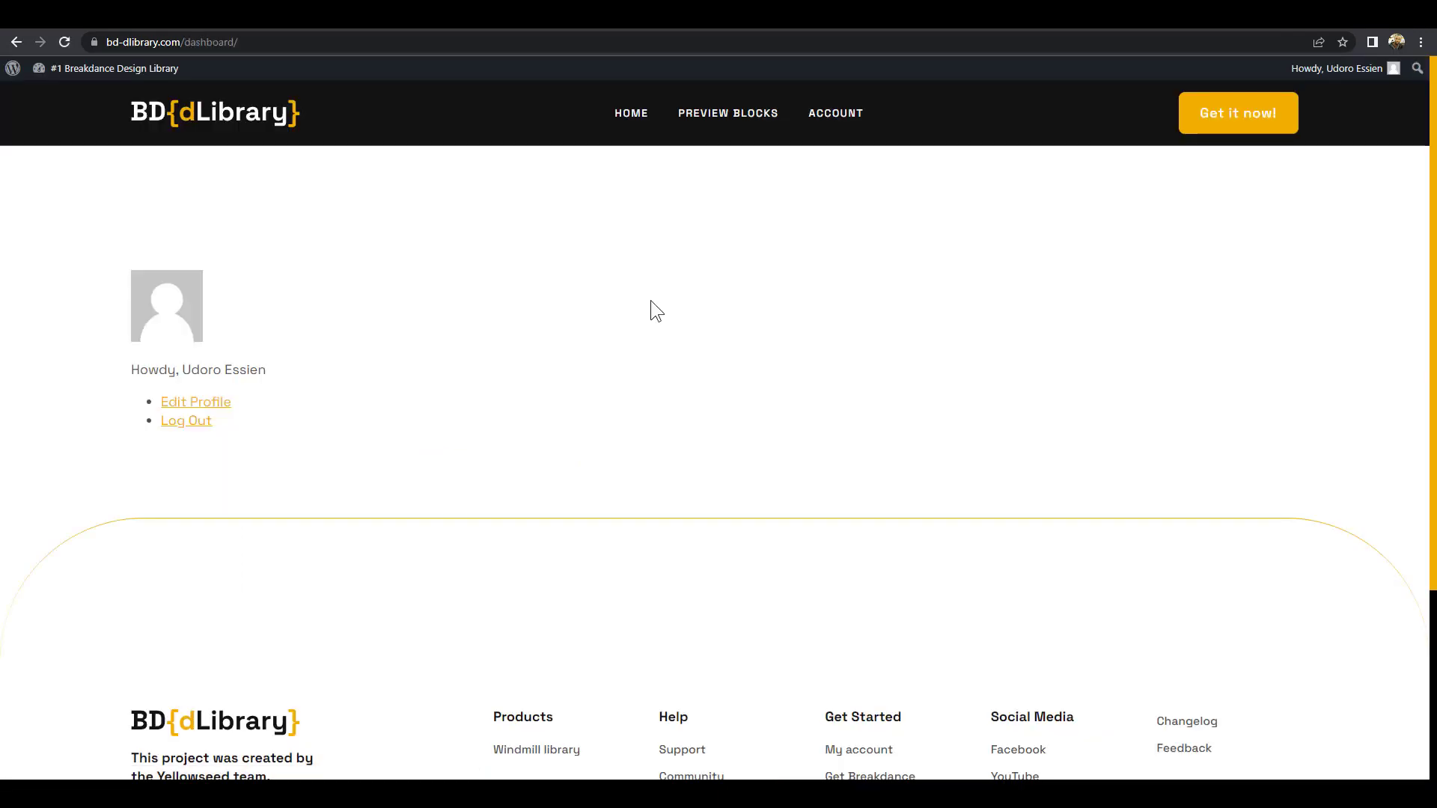
# Bring up the library's preview blocks and scroll through them from Gallery 12
pyautogui.click(737, 118)
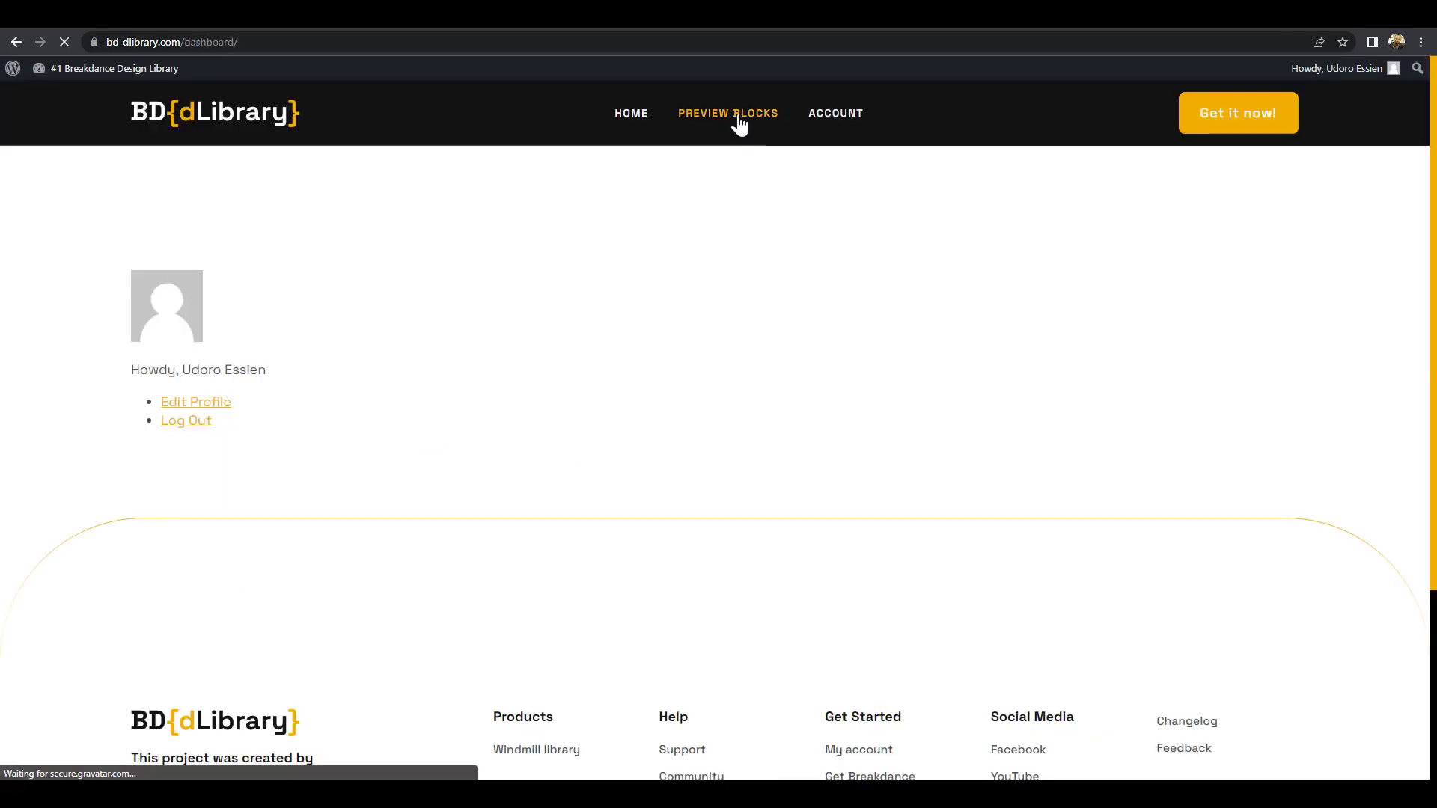
pyautogui.scroll(-6, 718, 464)
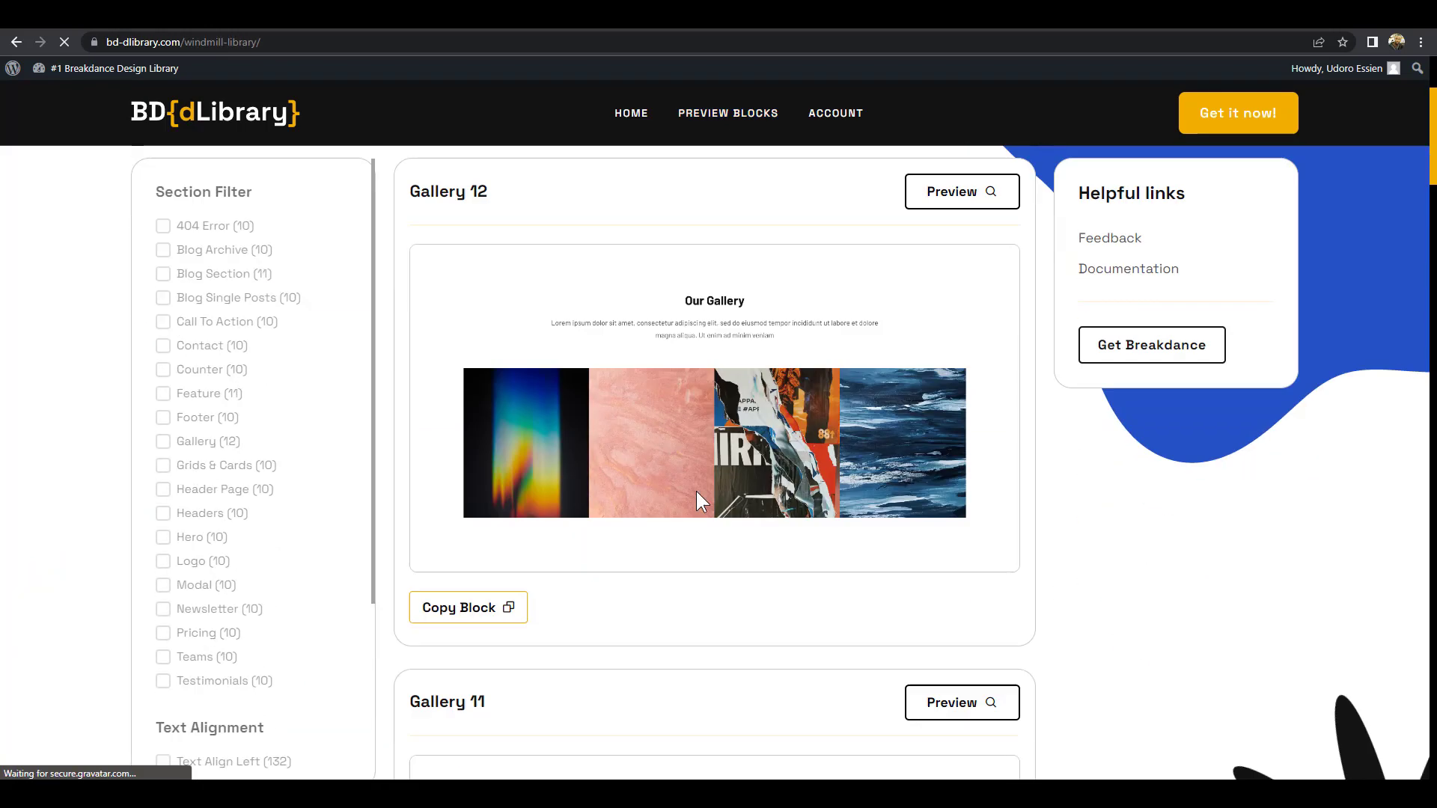
pyautogui.scroll(6, 352, 364)
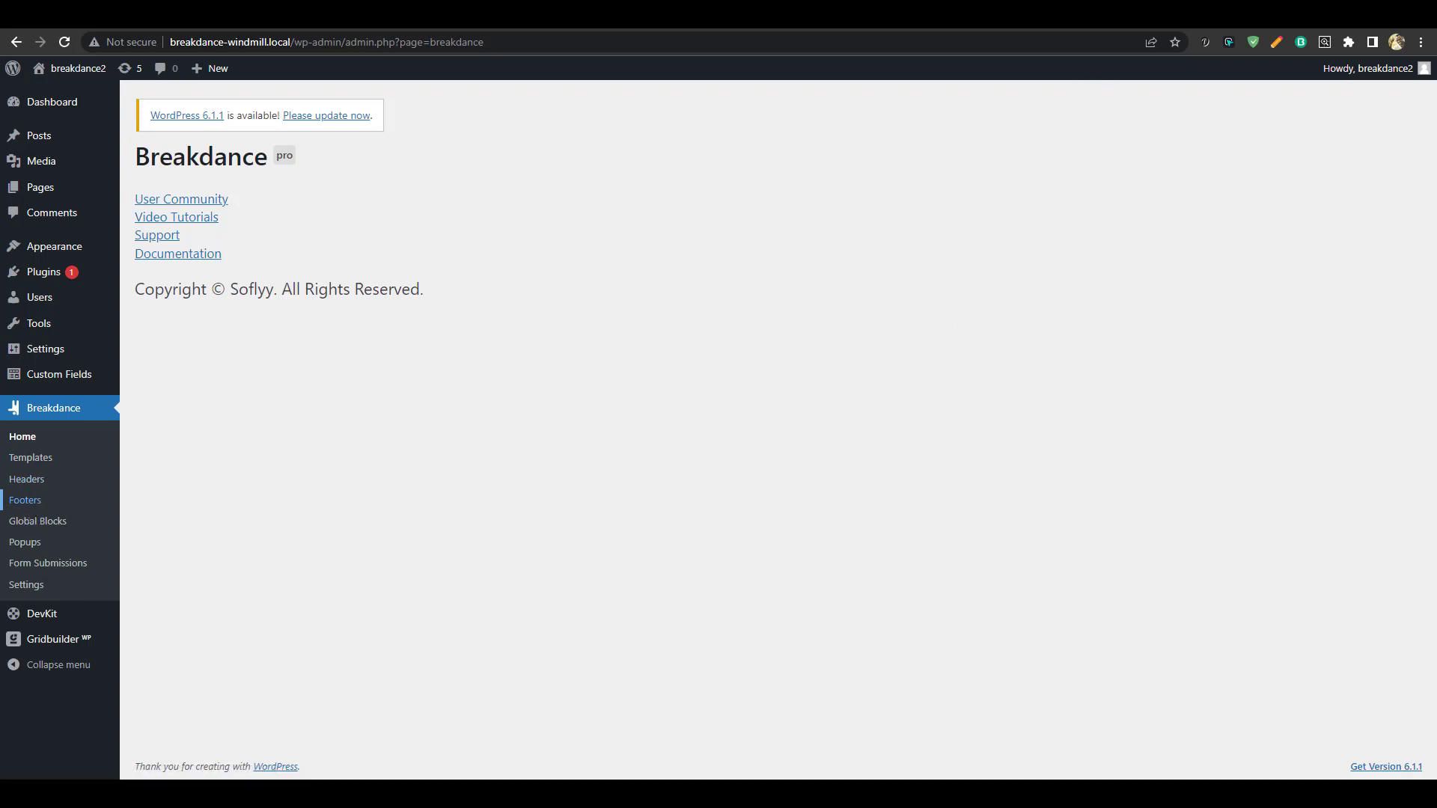
# Create a header template titled 'header' applied Everywhere
pyautogui.click(26, 479)
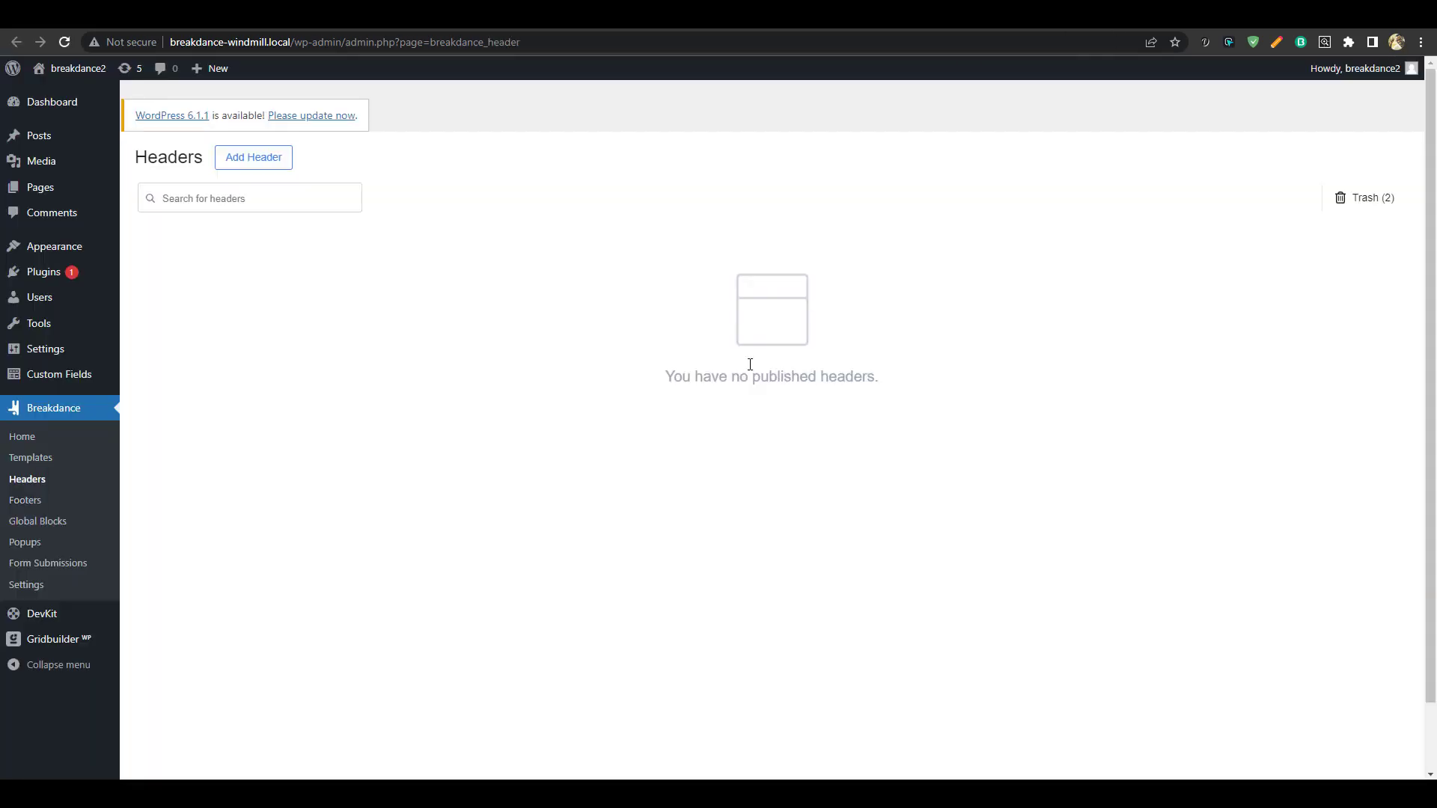
pyautogui.click(261, 155)
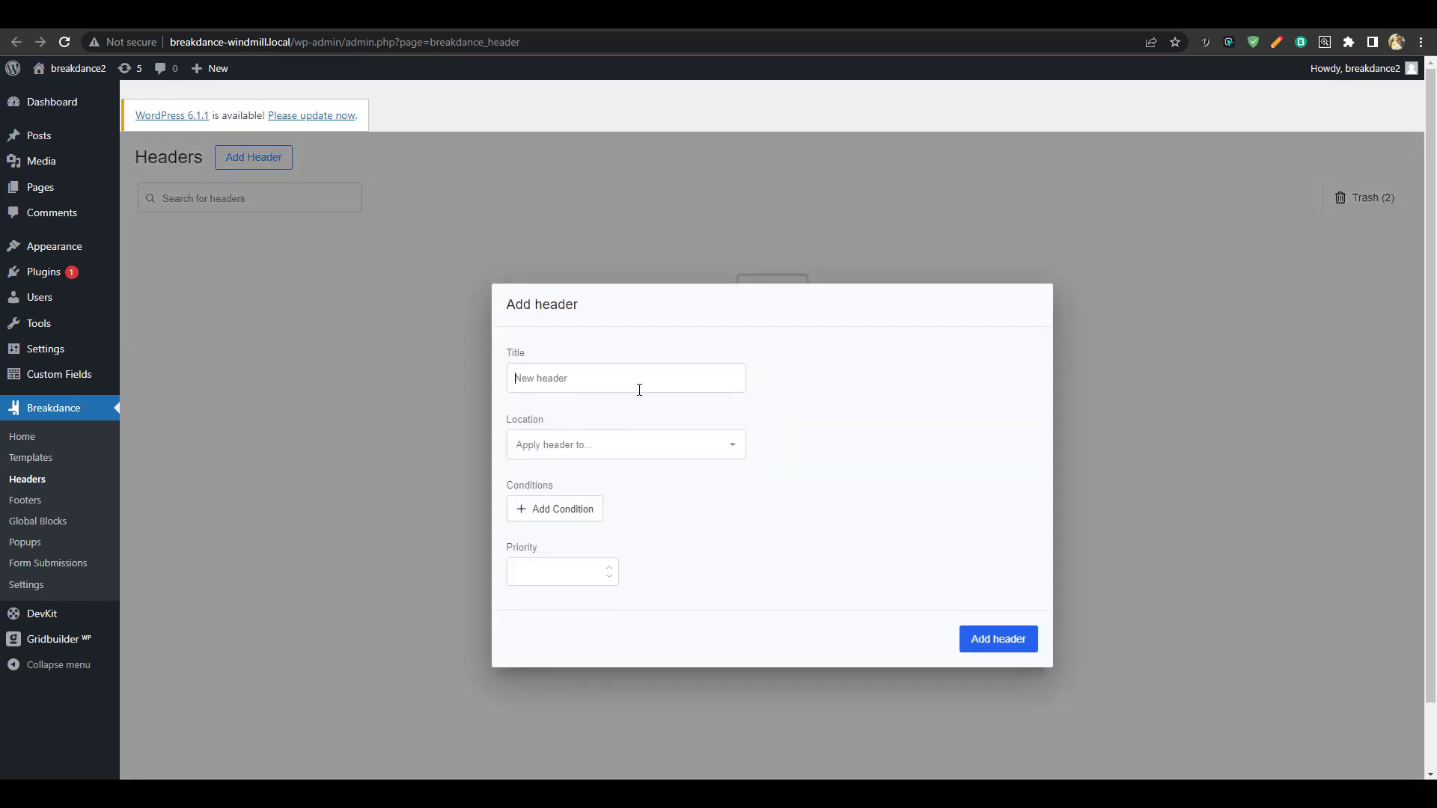
pyautogui.write('header')
pyautogui.click(626, 452)
pyautogui.click(549, 483)
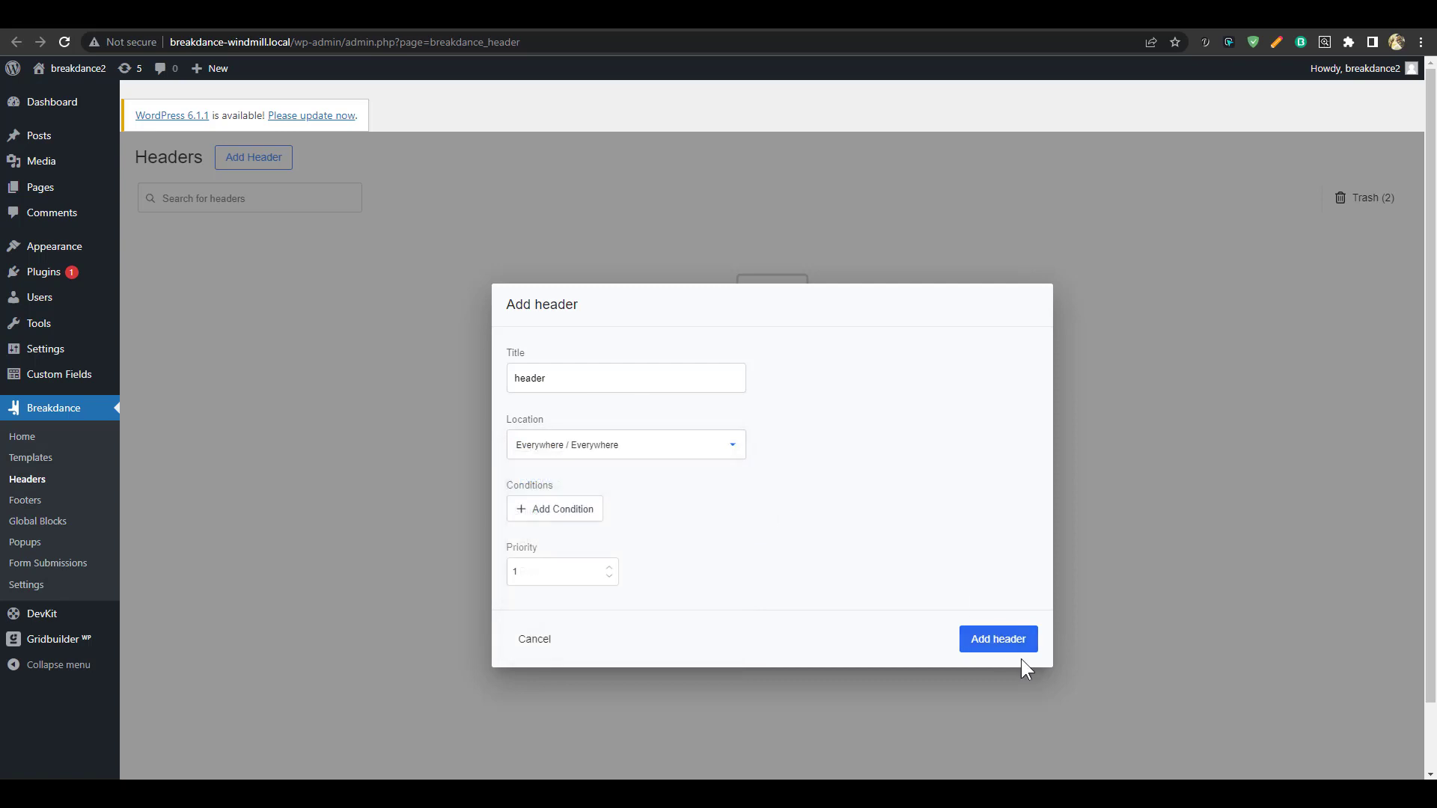
pyautogui.click(998, 644)
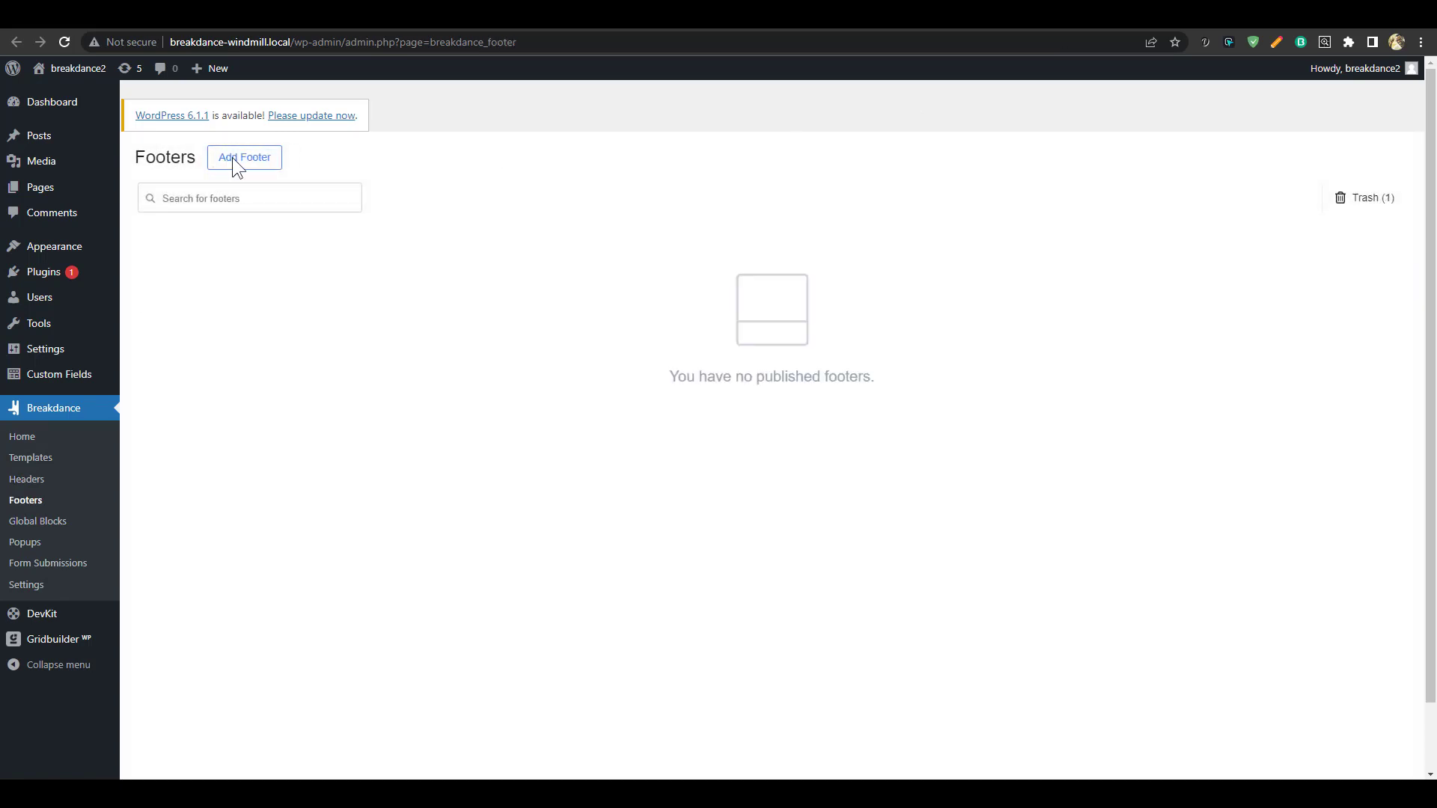
# Create a 'footer' template applied Everywhere, then open the header in the Breakdance builder
pyautogui.click(234, 161)
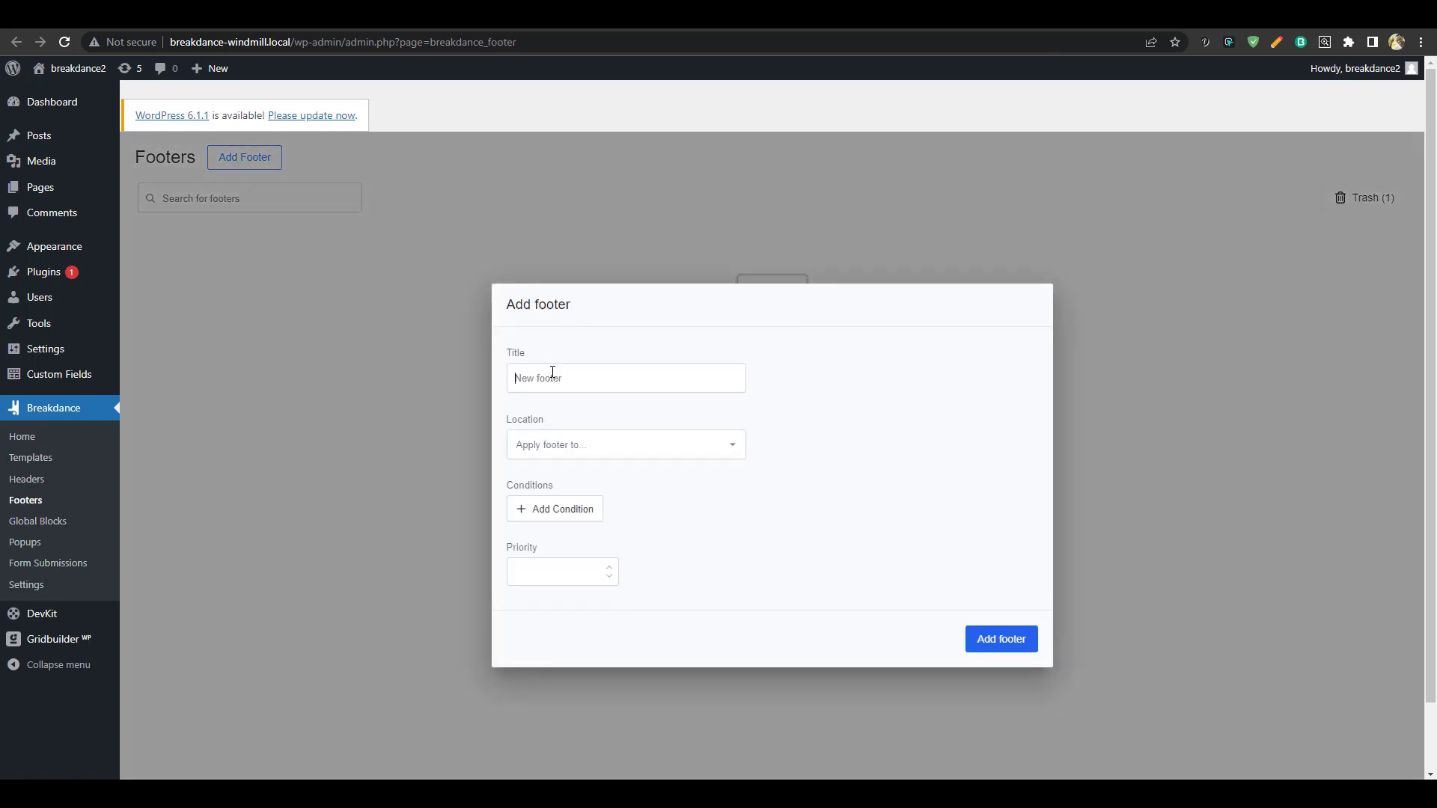
pyautogui.write('footer')
pyautogui.click(707, 450)
pyautogui.click(577, 491)
pyautogui.click(982, 640)
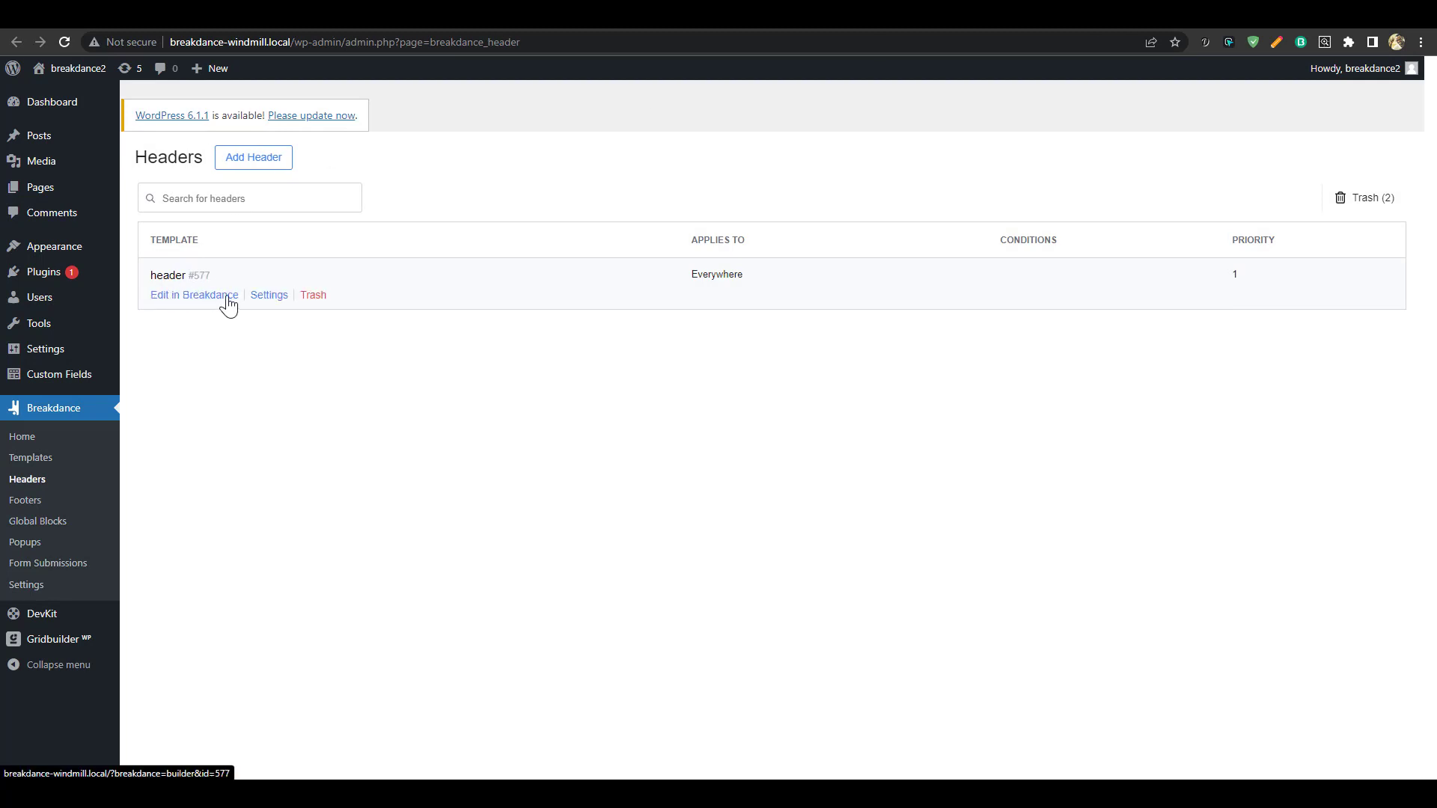
pyautogui.click(215, 296)
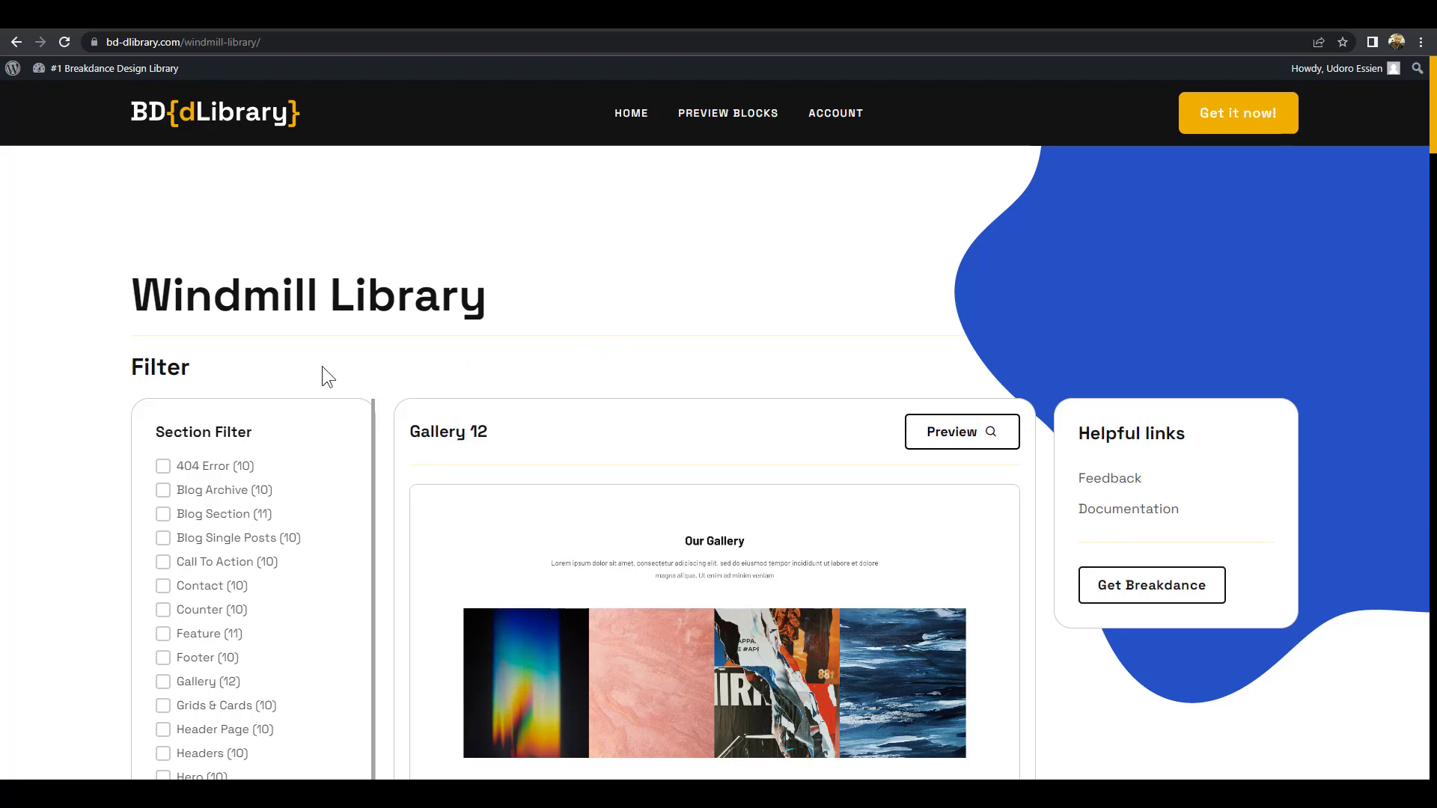
# Filter the Windmill blocks to Headers and copy the Header 9 block
pyautogui.scroll(-3, 370, 367)
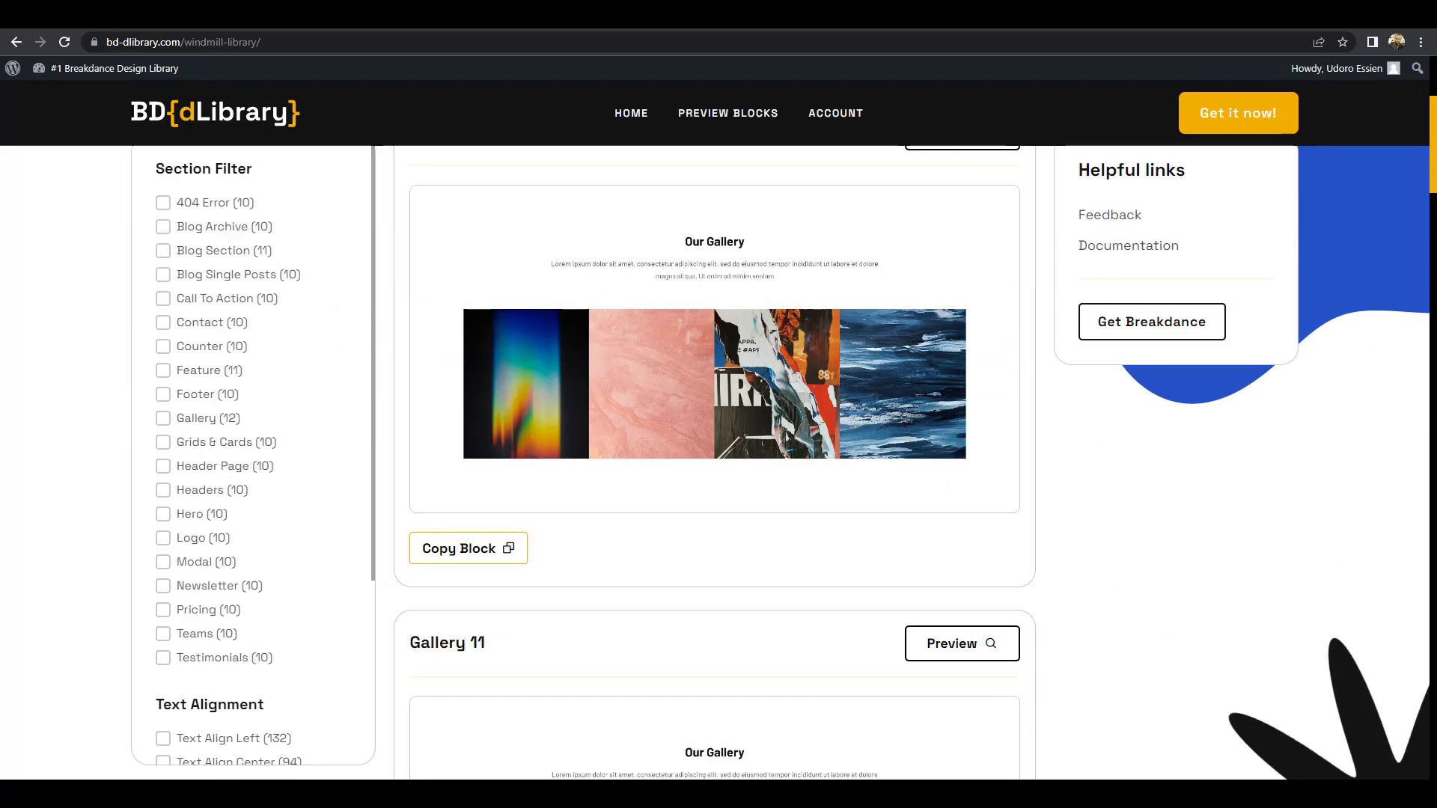
pyautogui.scroll(-2, 354, 360)
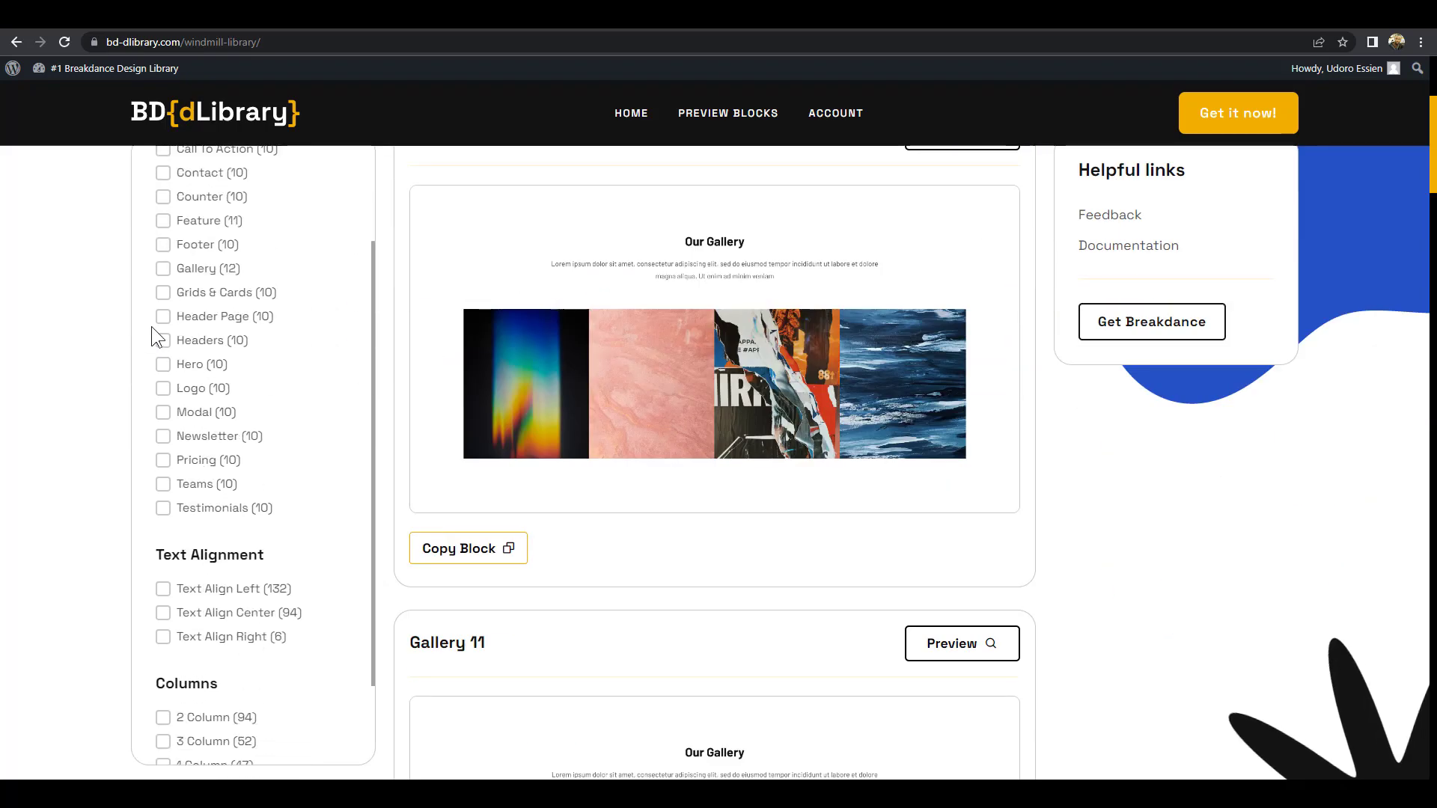
pyautogui.click(162, 342)
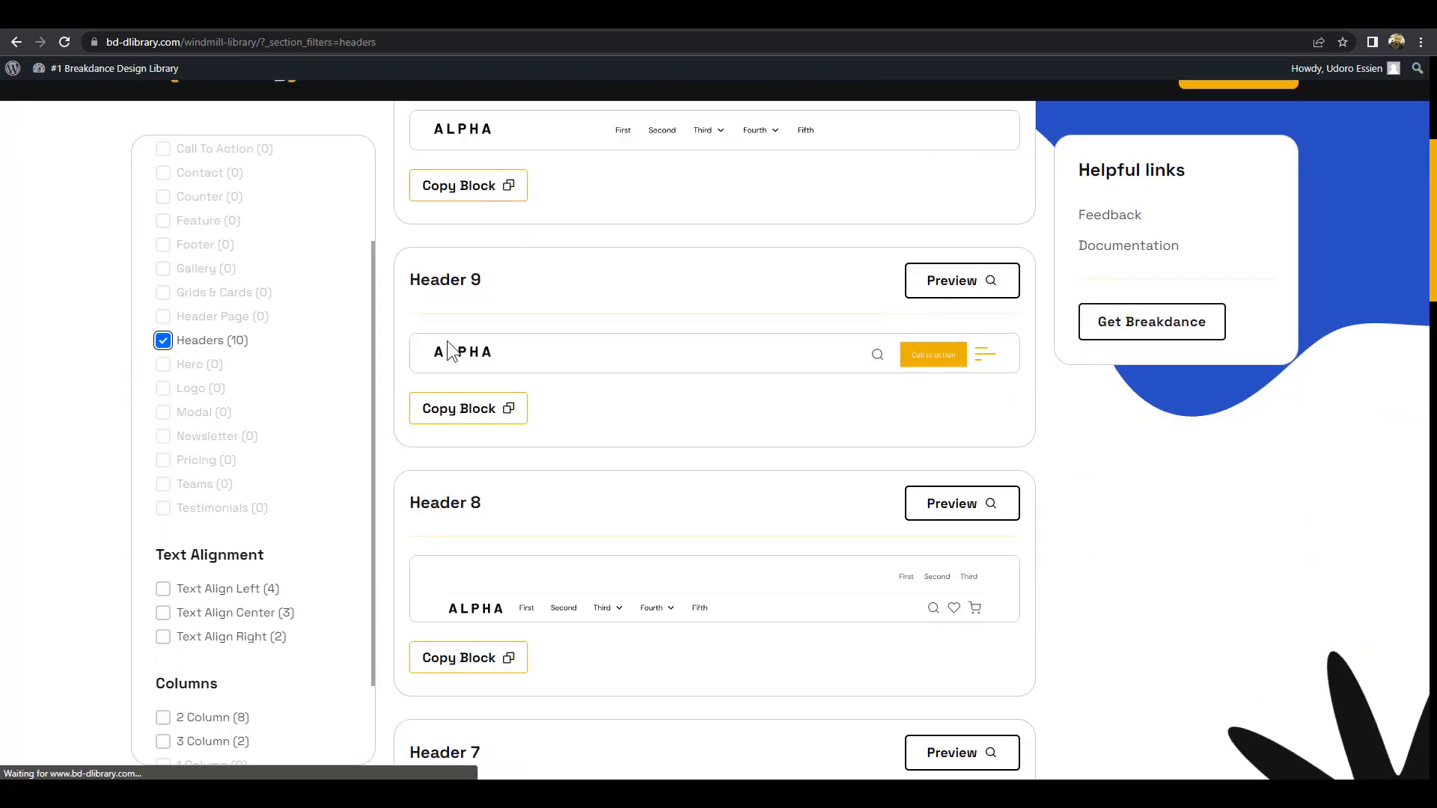
pyautogui.click(500, 409)
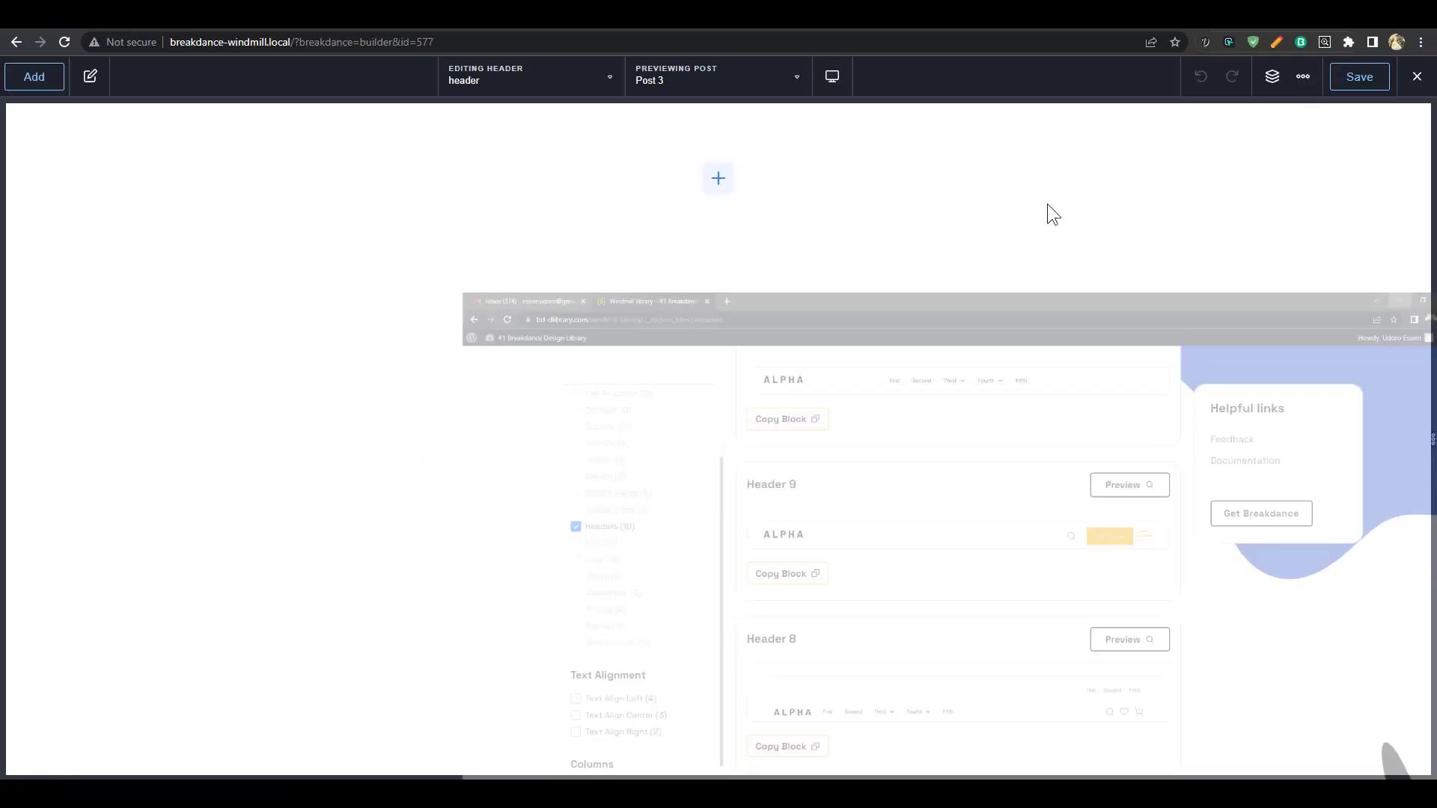
# Paste Header 9 into the header template and switch on its Overlay option
pyautogui.hotkey('ctrl', 'v')
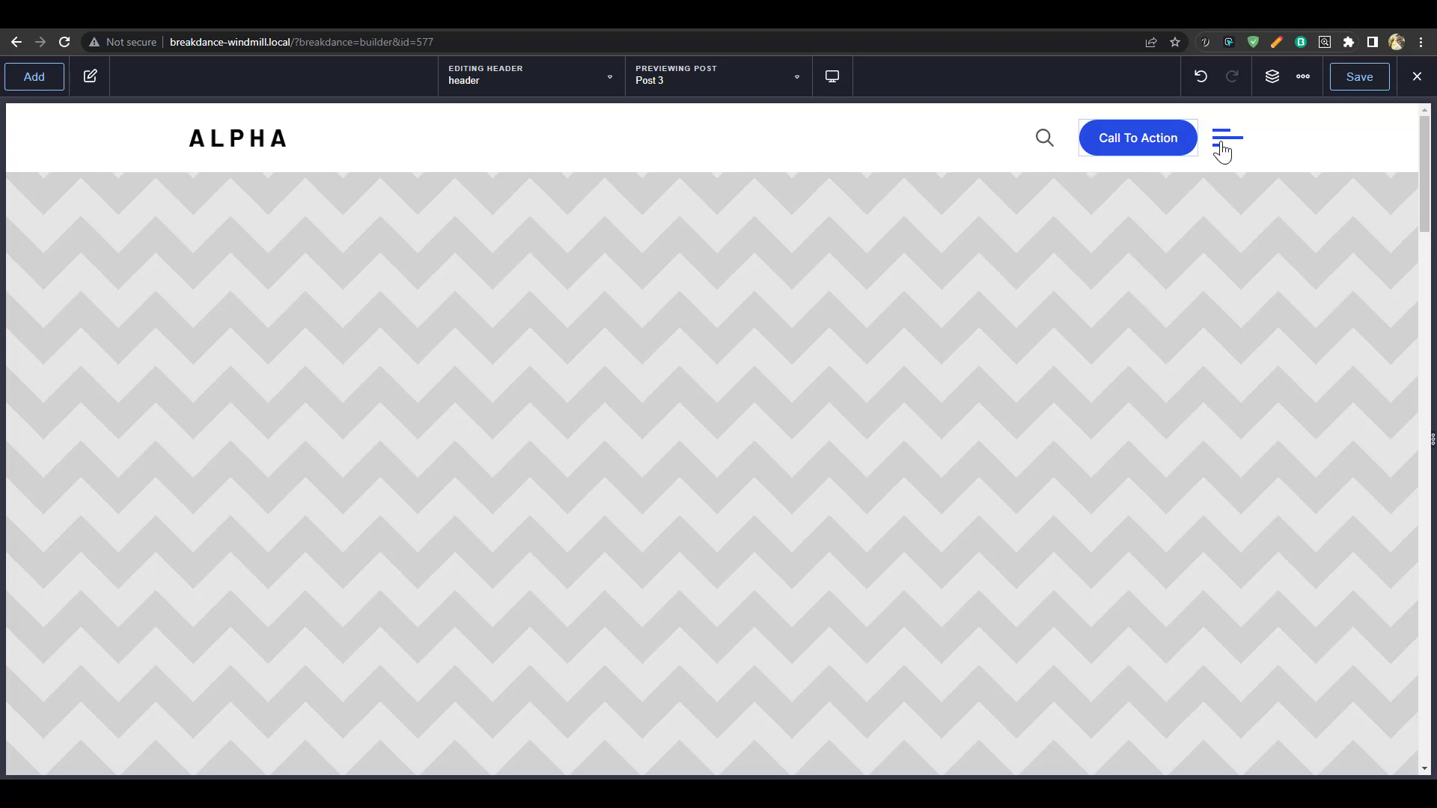
pyautogui.click(1287, 149)
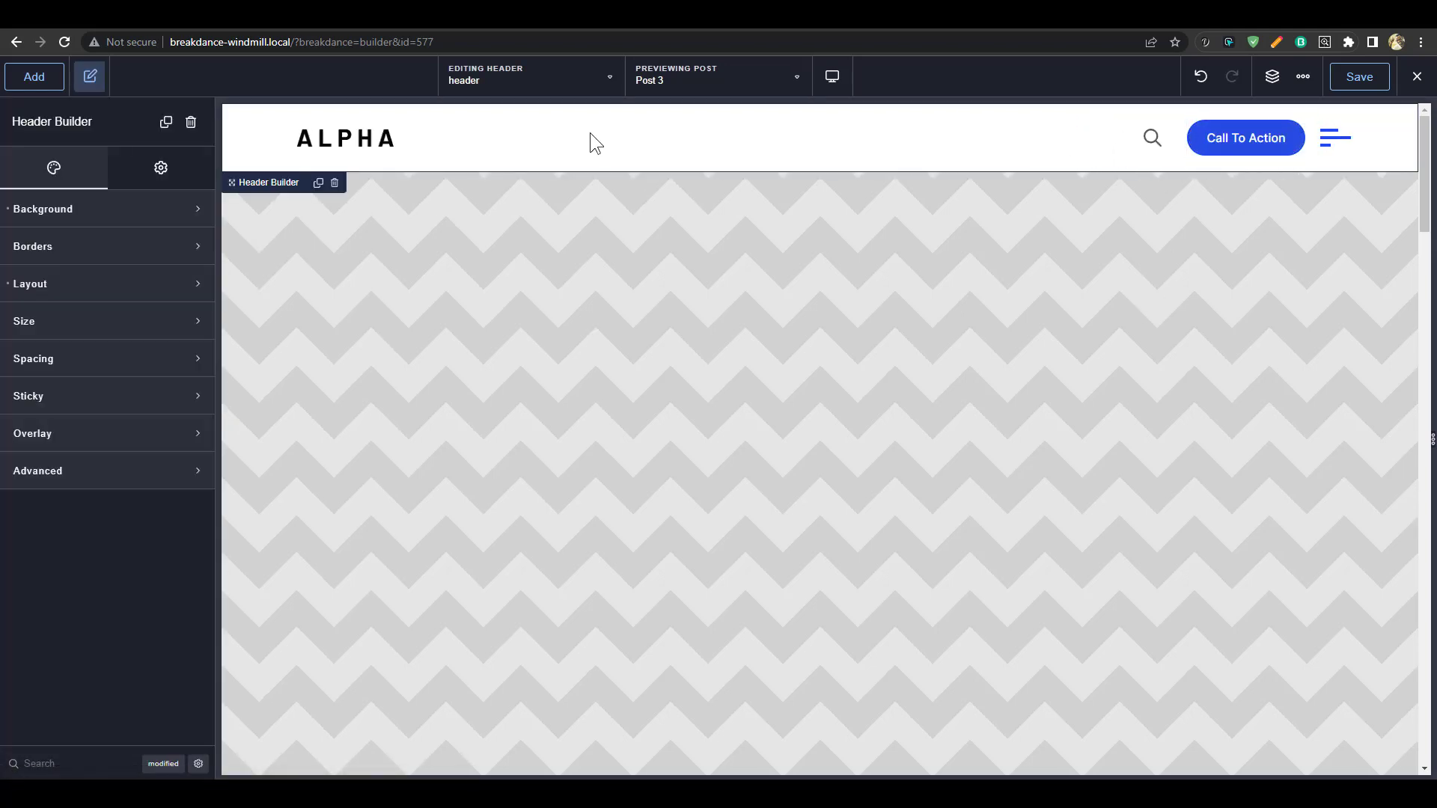
pyautogui.click(124, 435)
pyautogui.click(178, 479)
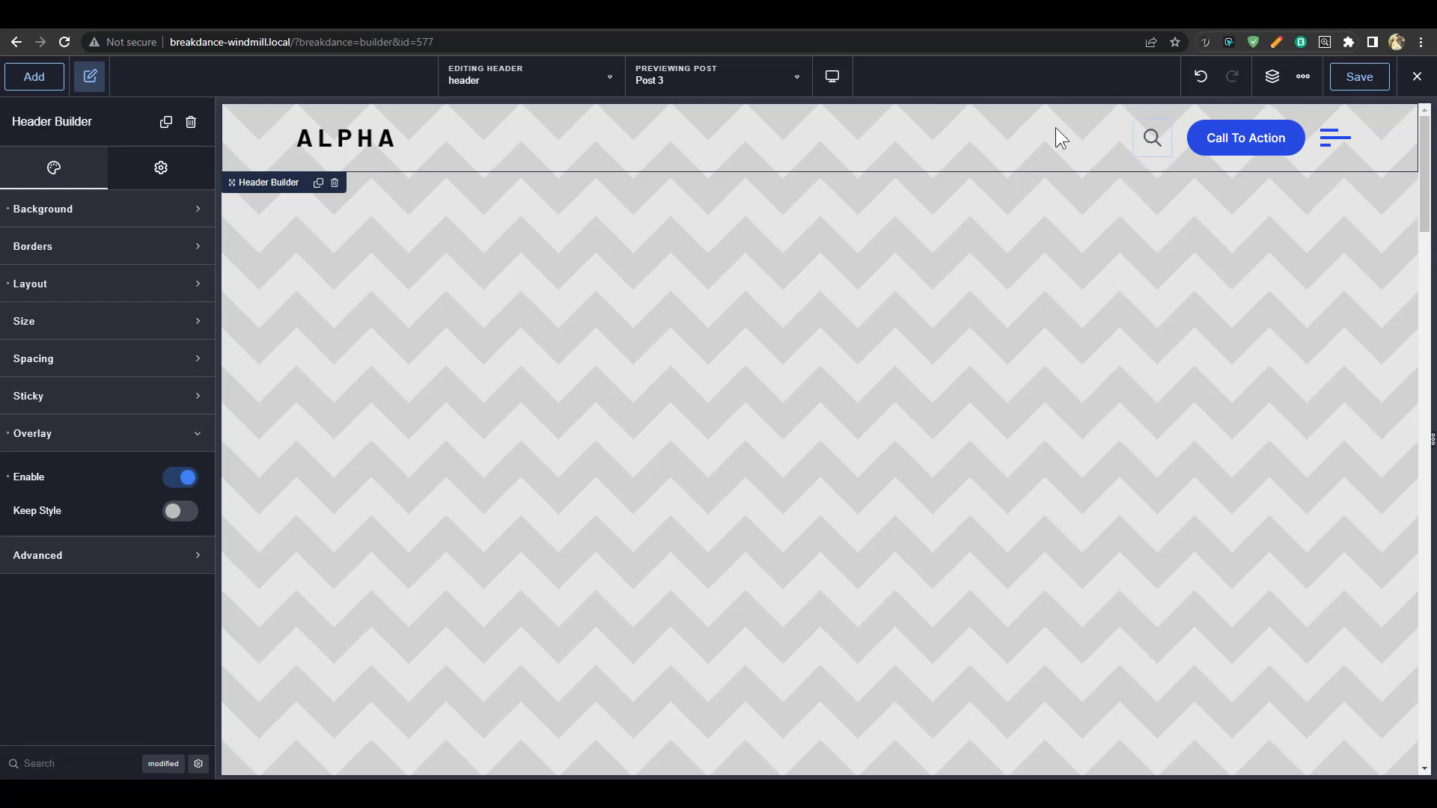
pyautogui.click(1151, 142)
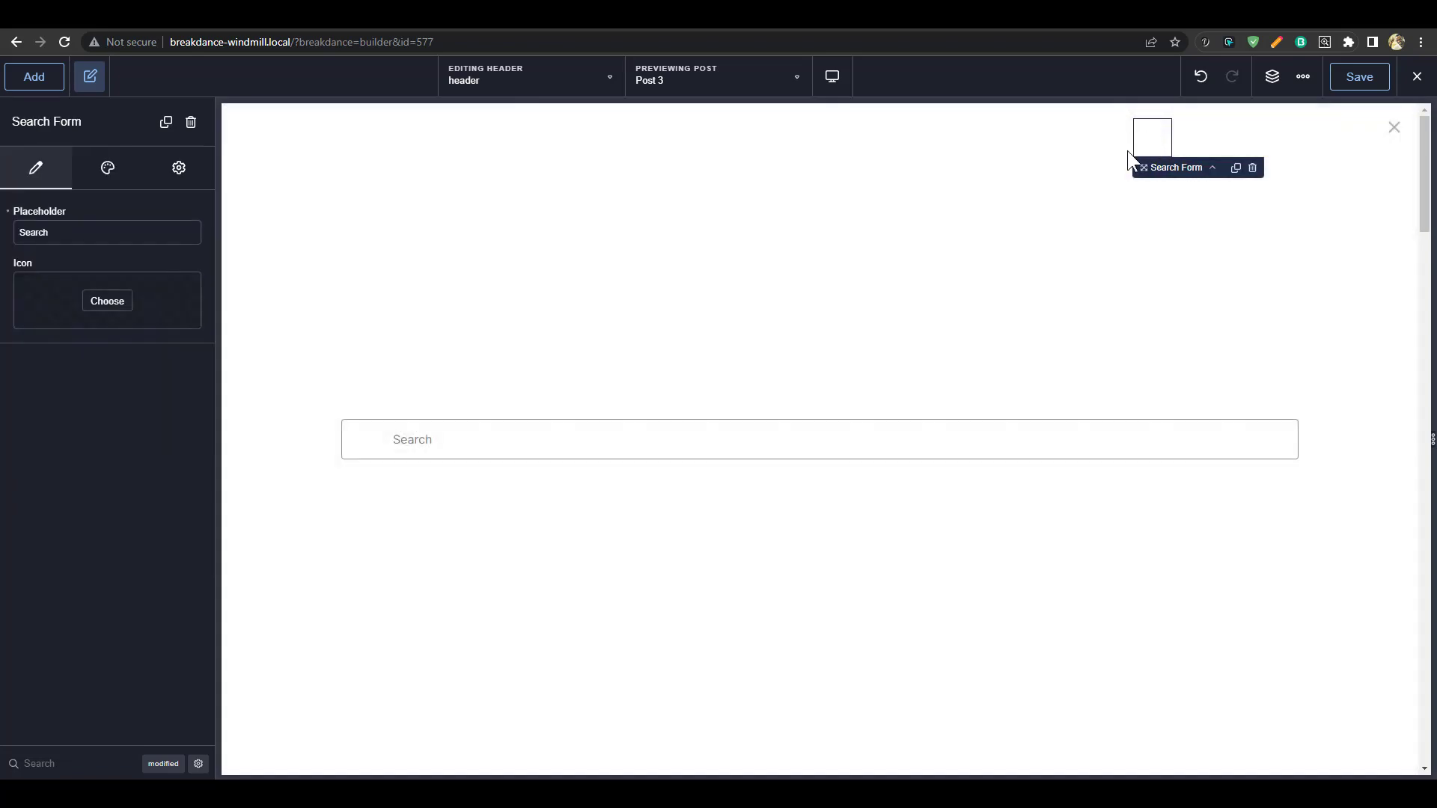
# Set the search form's Full Screen open-button icon colour to the Brand blue
pyautogui.click(1393, 128)
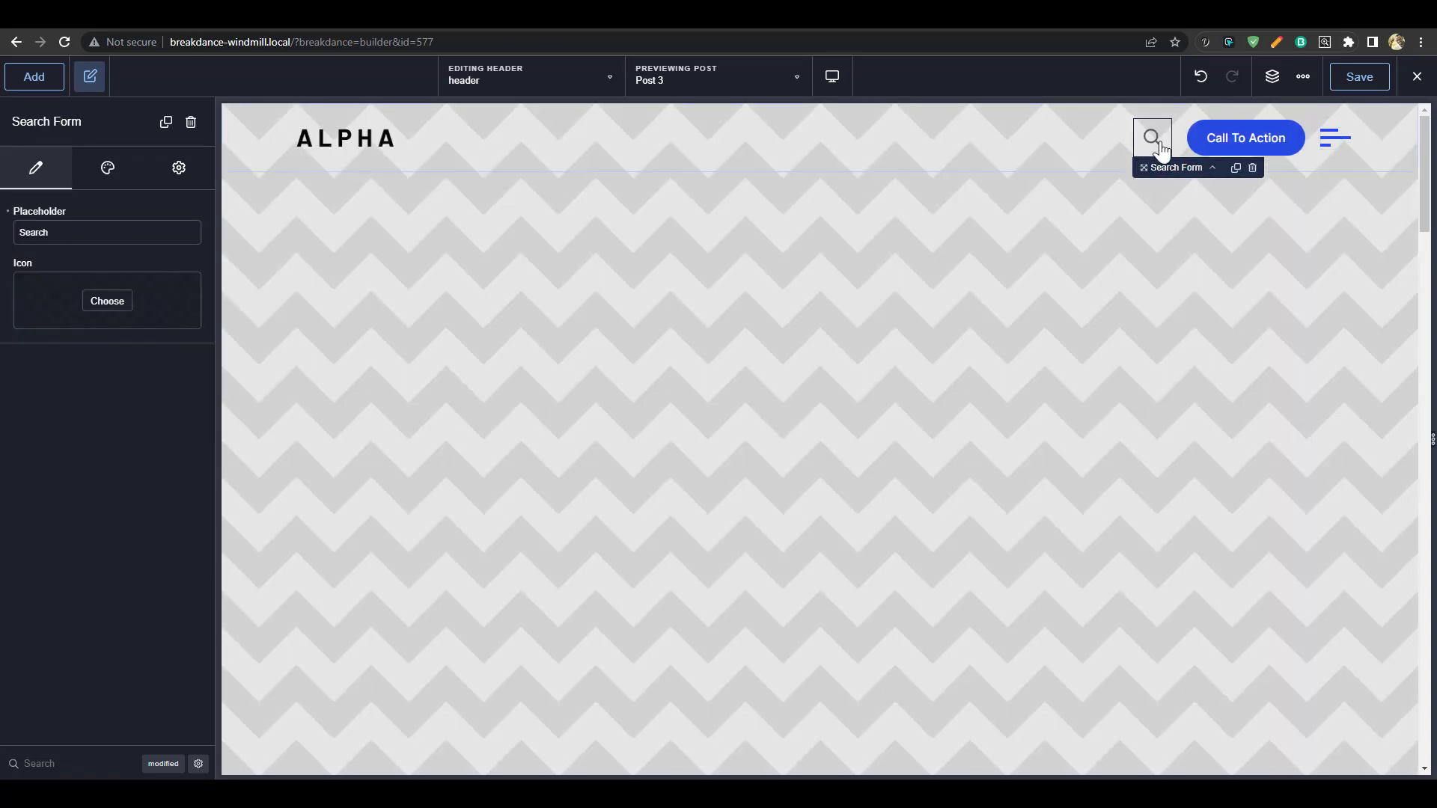
pyautogui.click(107, 172)
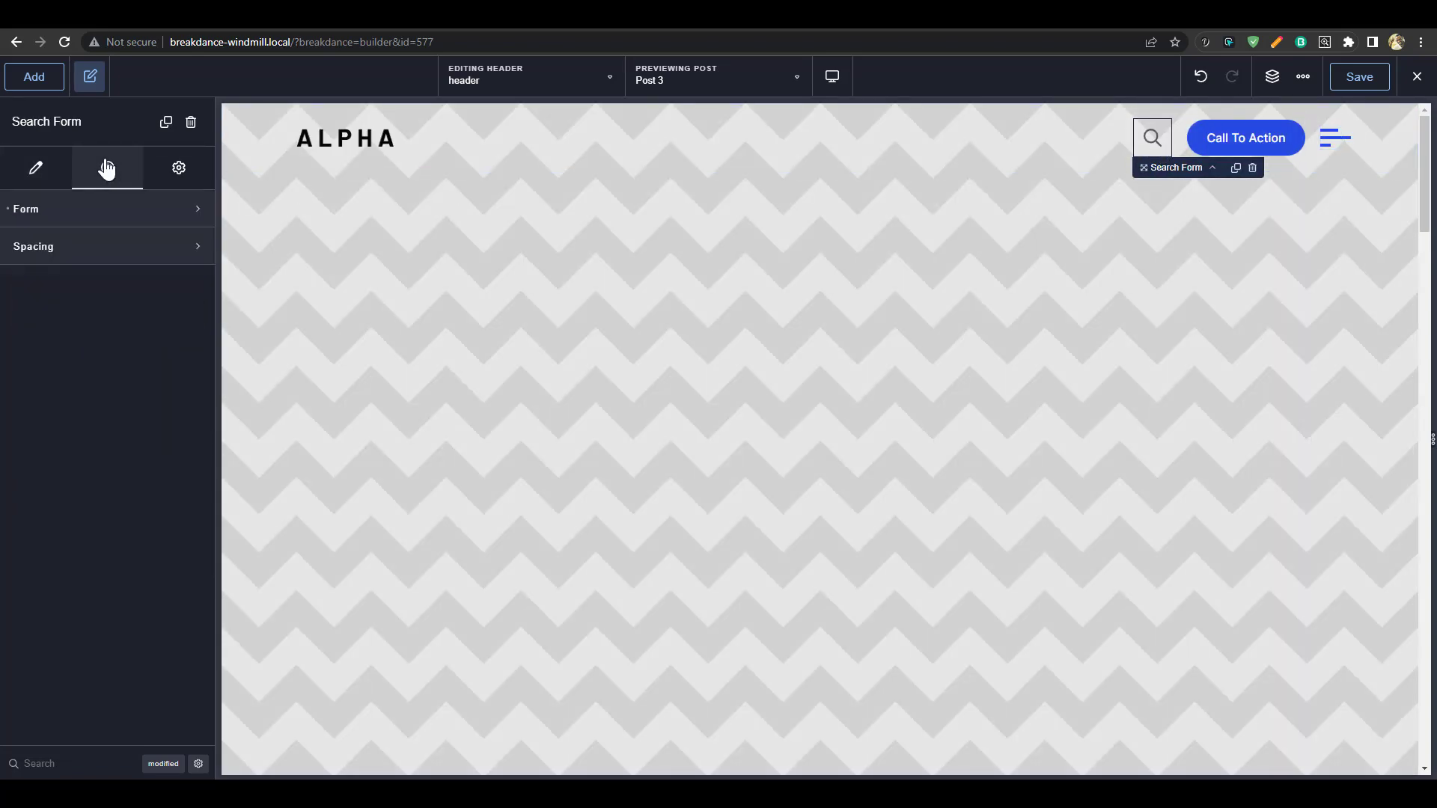
pyautogui.click(114, 209)
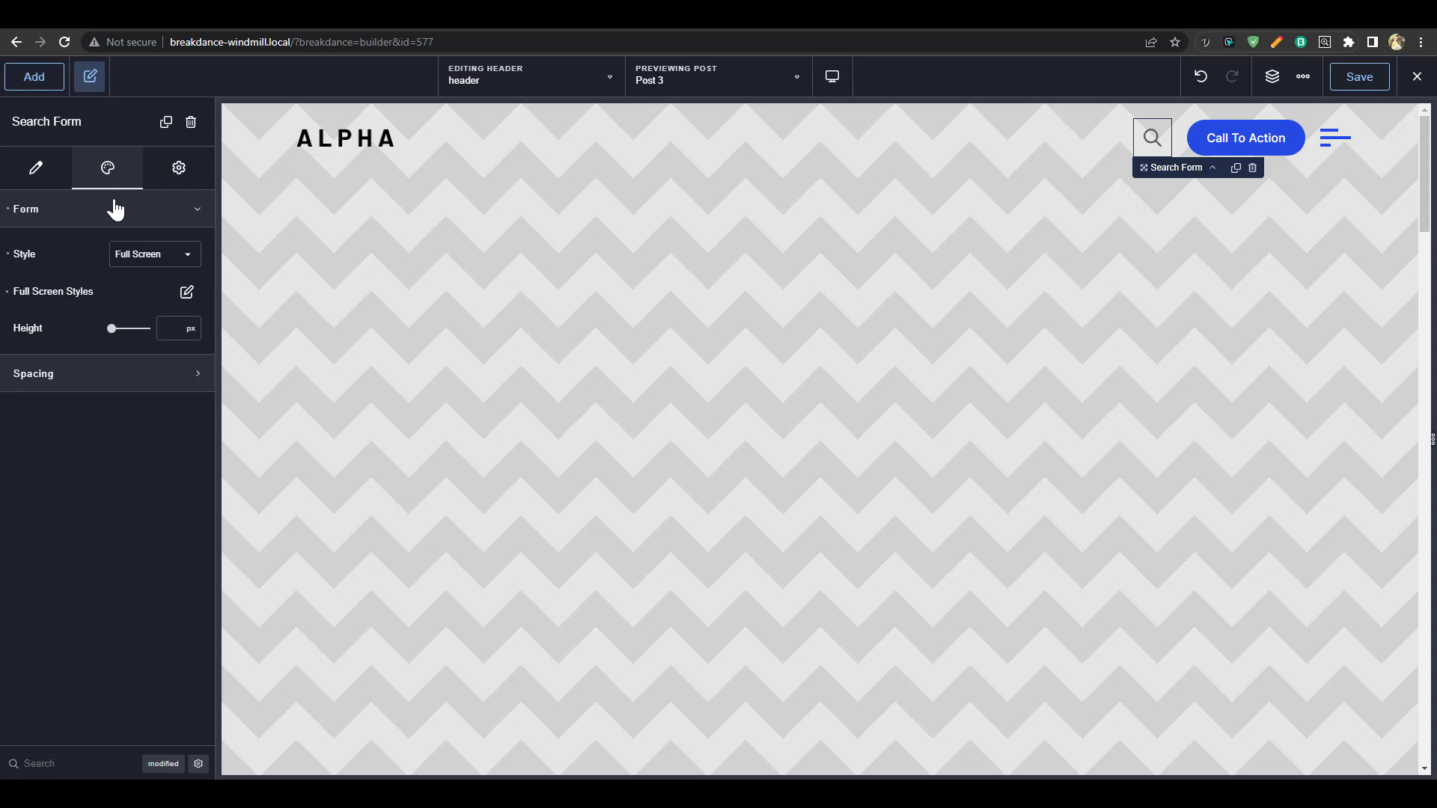
pyautogui.click(189, 293)
pyautogui.click(194, 369)
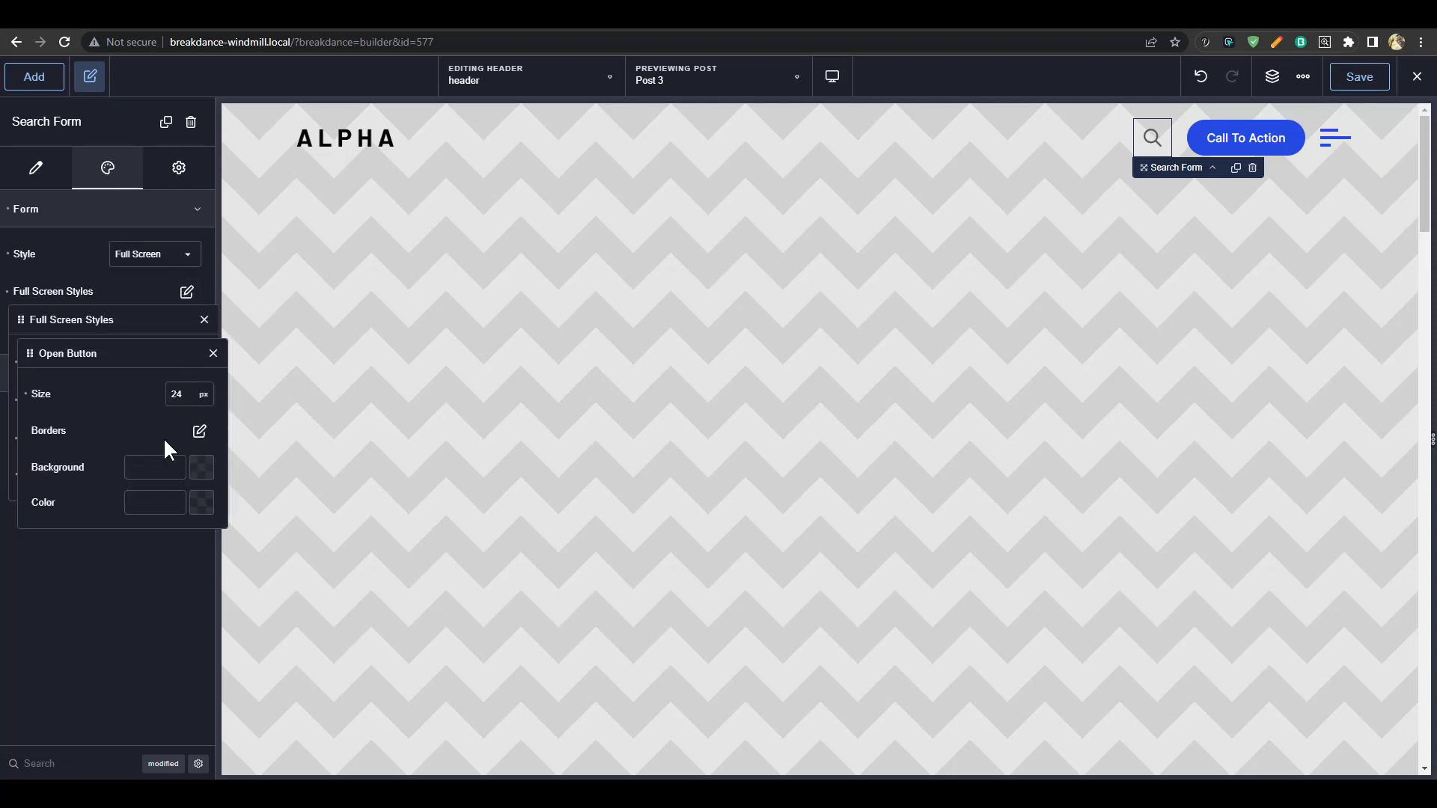
pyautogui.click(207, 512)
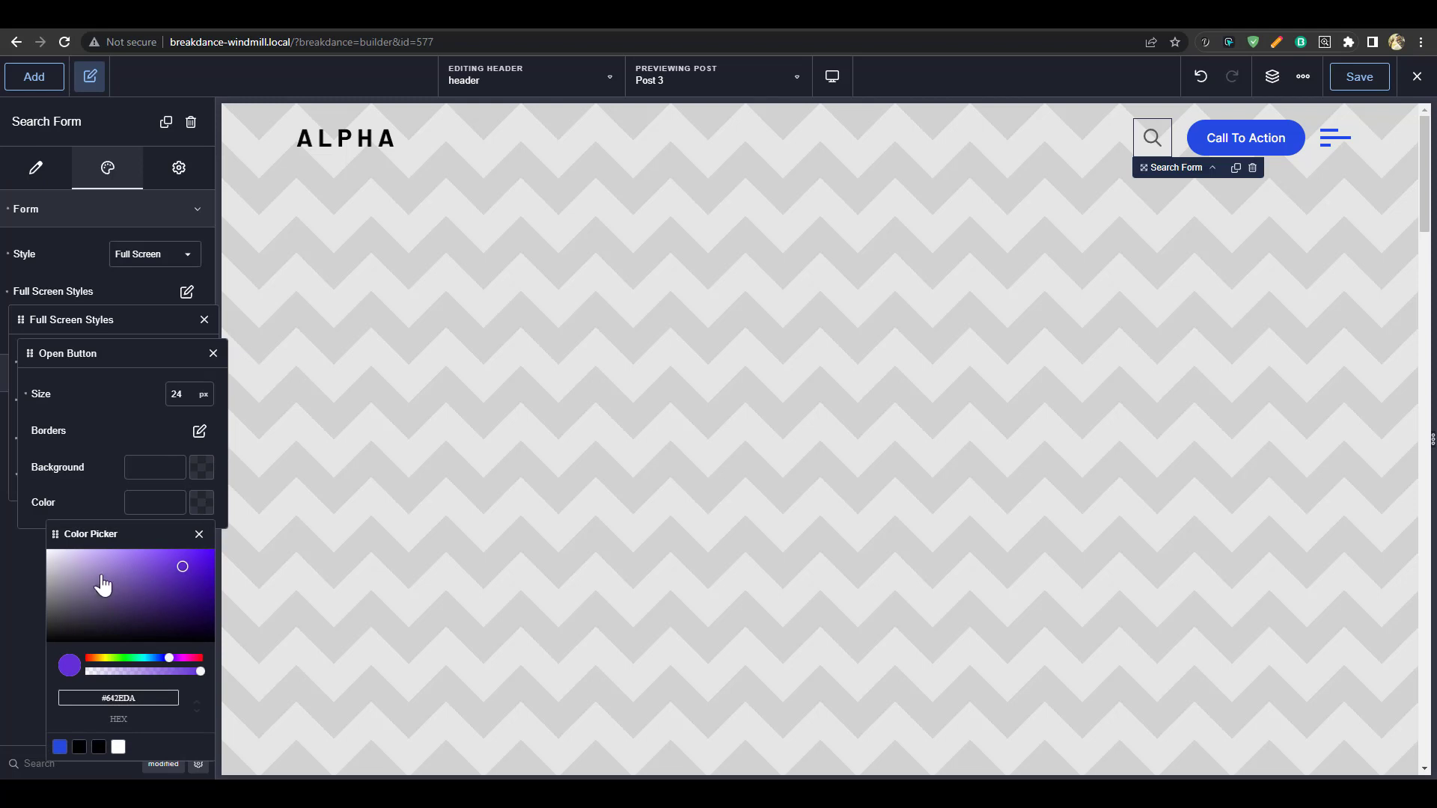
pyautogui.click(90, 554)
pyautogui.moveTo(88, 520); pyautogui.dragTo(90, 523)
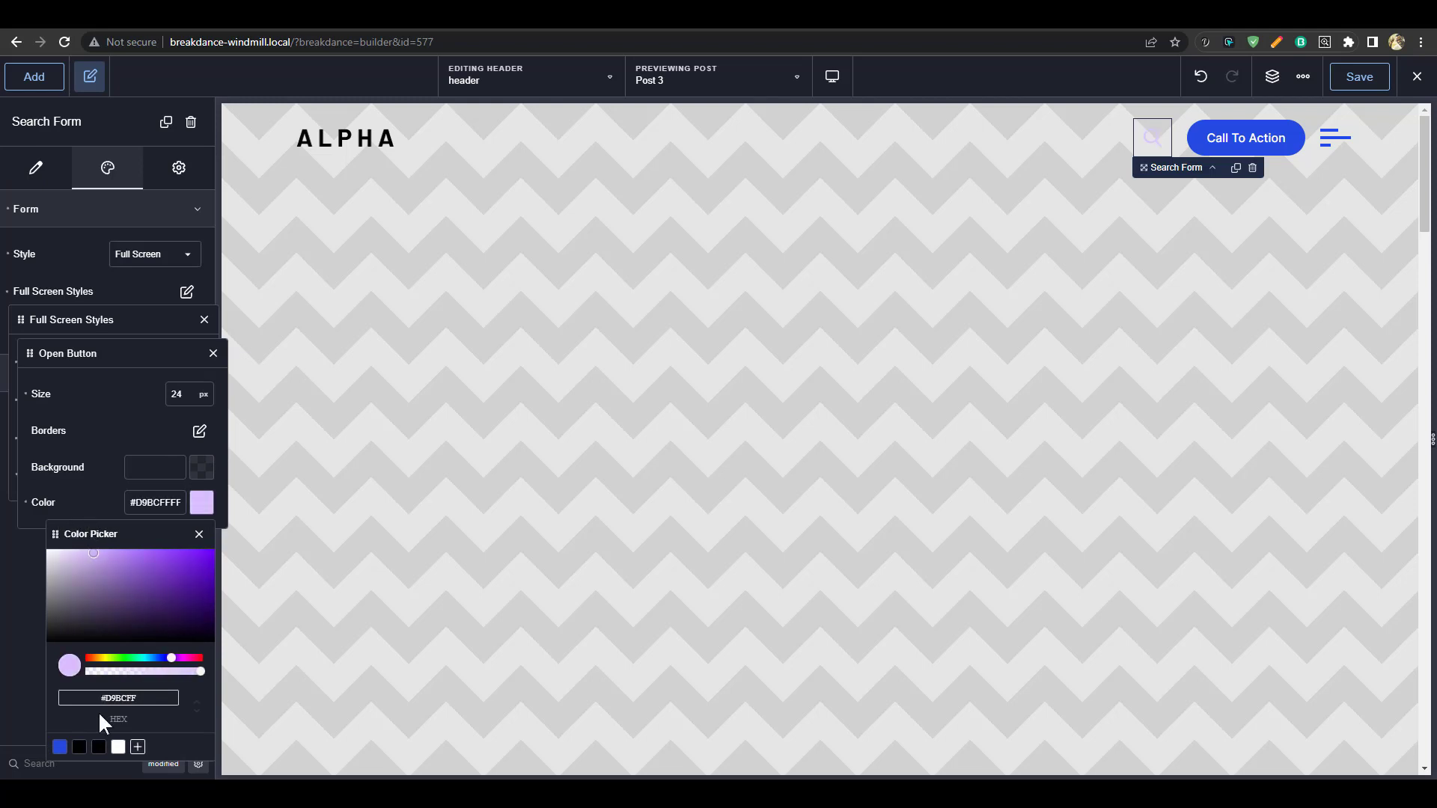
pyautogui.click(59, 747)
pyautogui.click(490, 480)
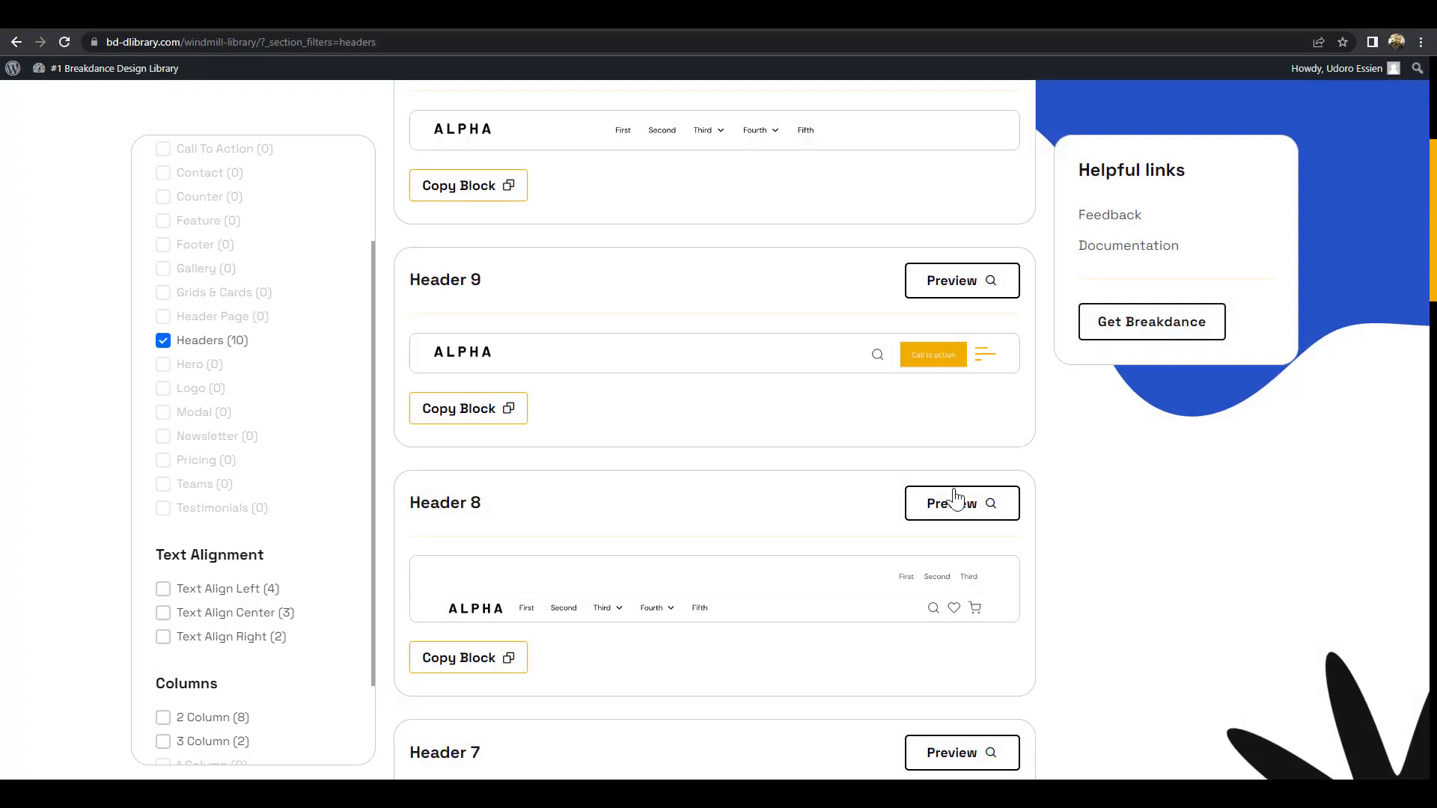
pyautogui.scroll(2, 953, 501)
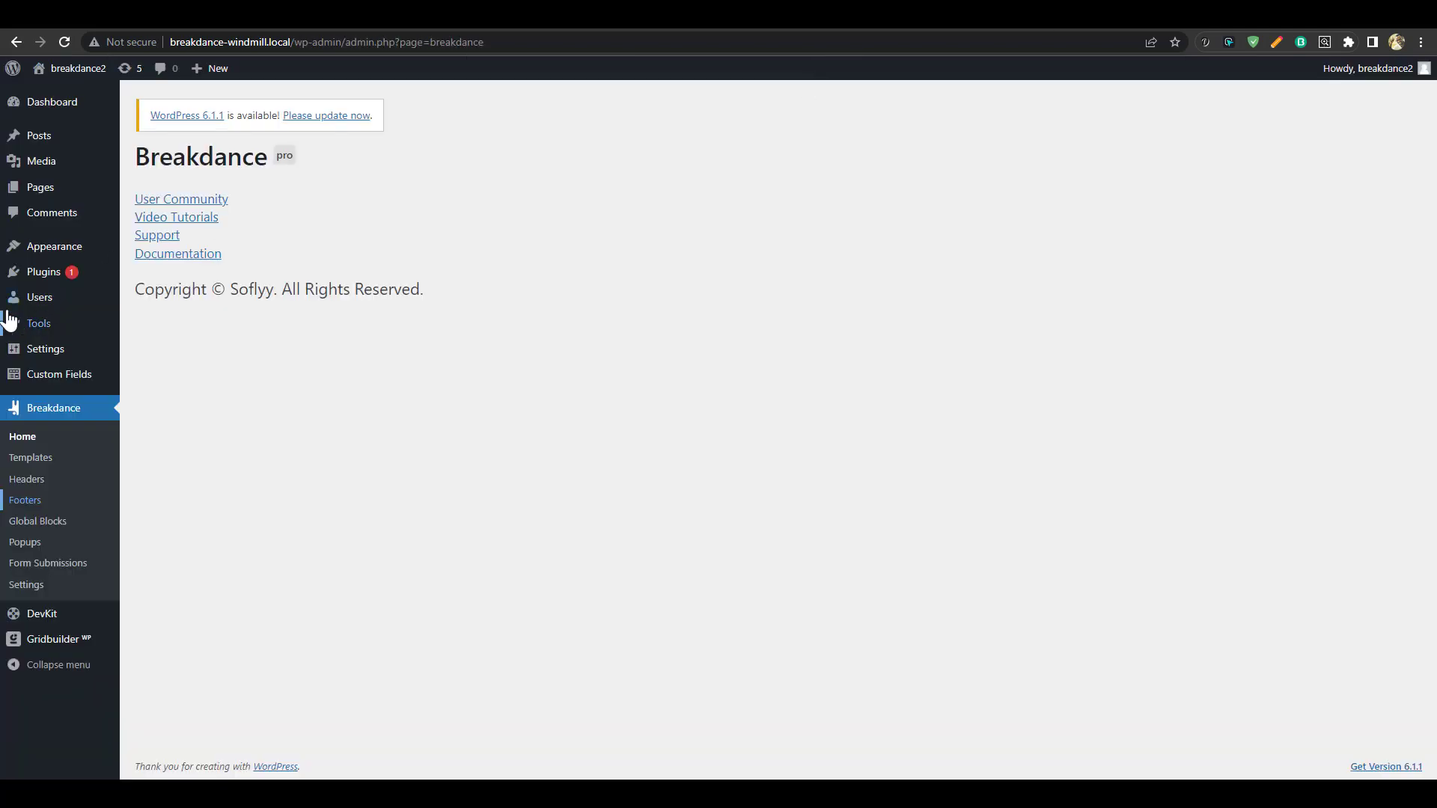
# Copy the file URL of the 'design with cracka' logo from the Media Library
pyautogui.click(52, 164)
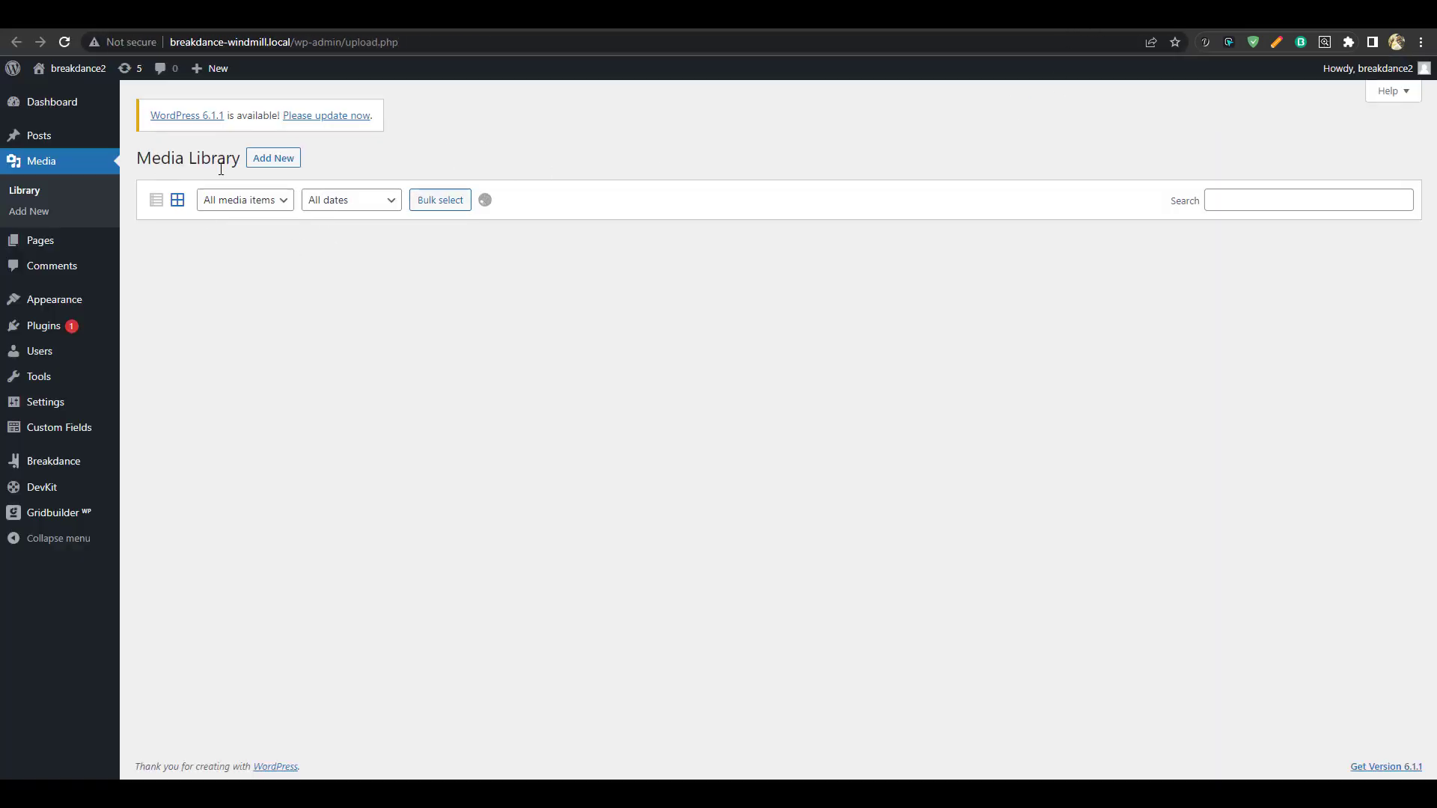
pyautogui.click(206, 304)
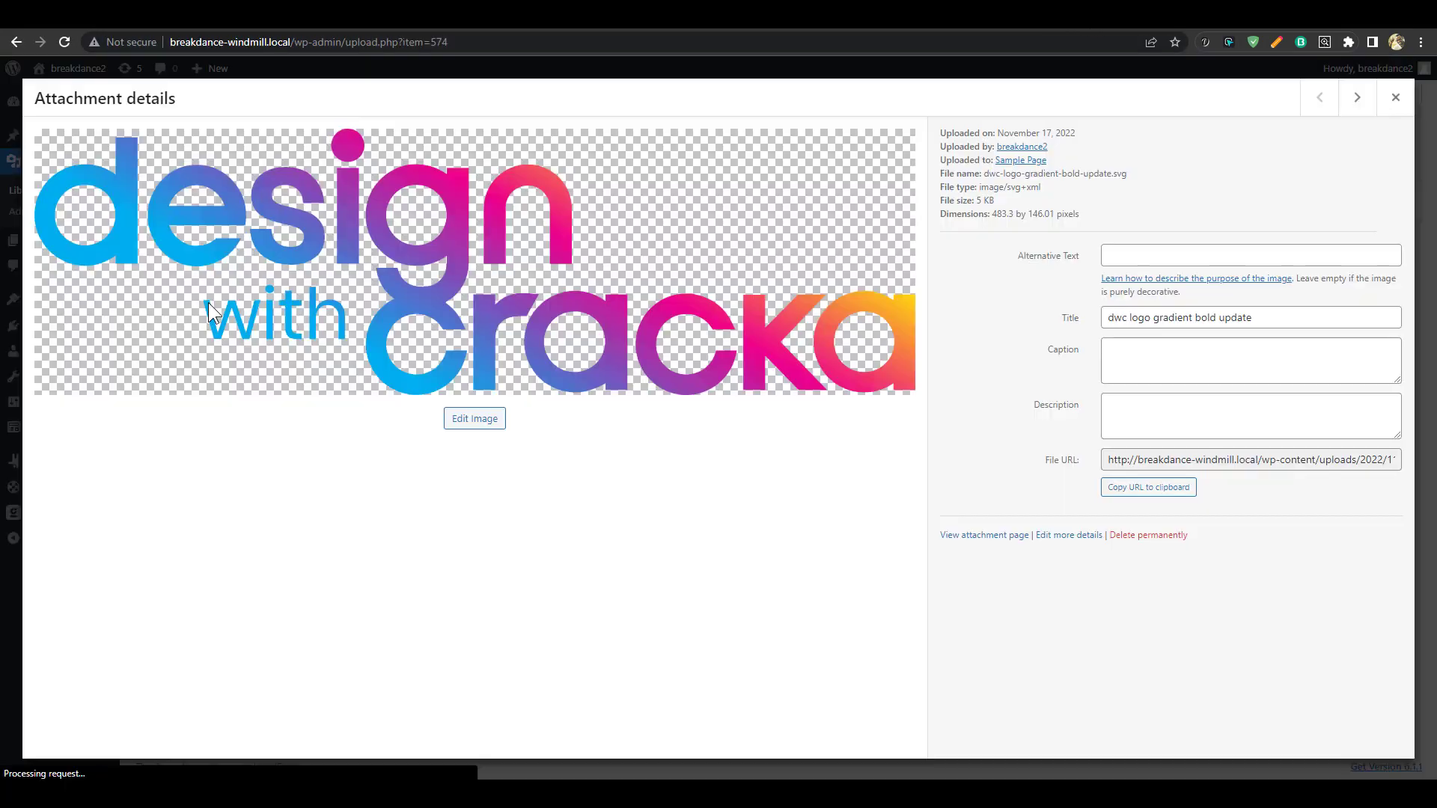
pyautogui.click(1108, 488)
pyautogui.click(1048, 15)
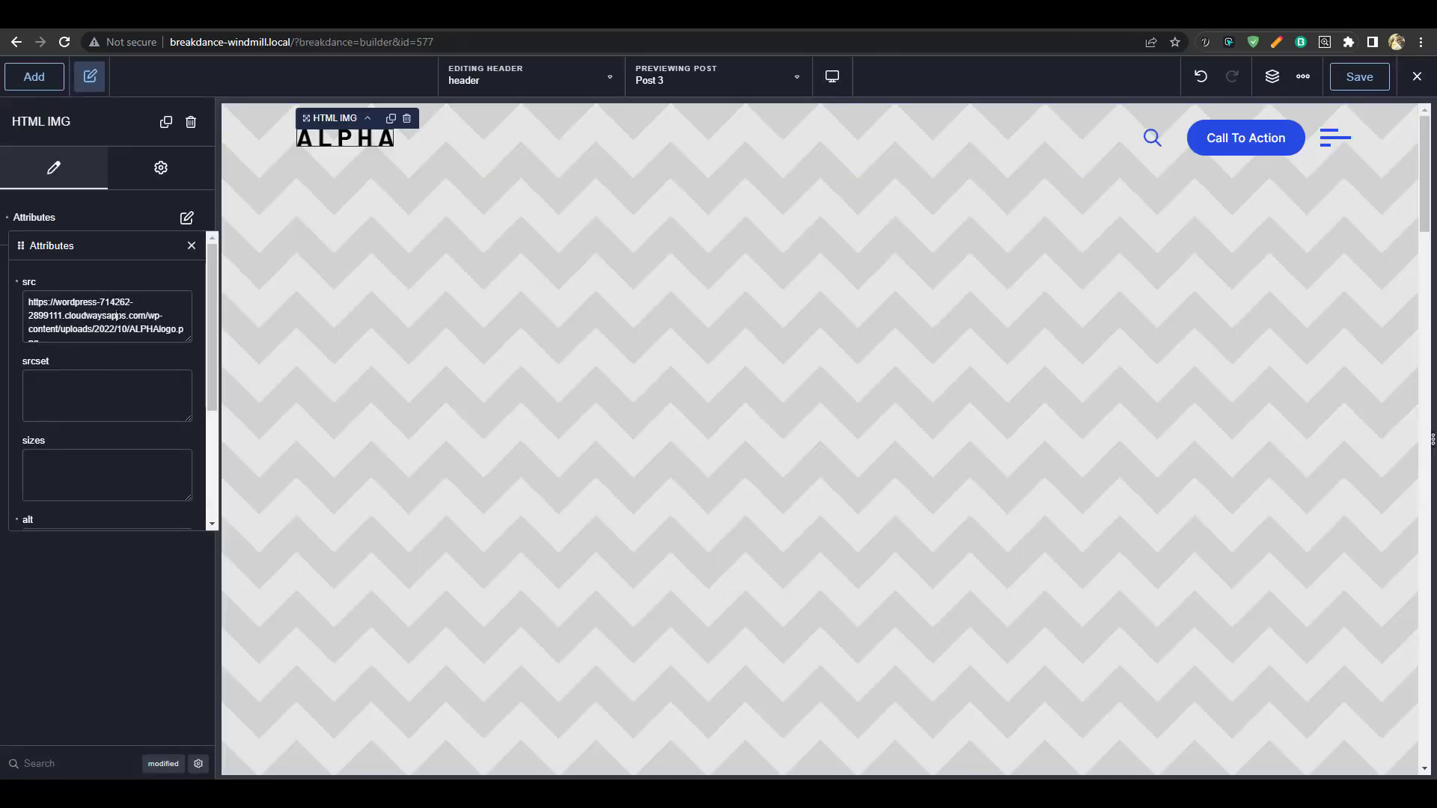
# Paste the new logo URL as the image source and set its width to 180
pyautogui.hotkey('ctrl', 'a')
pyautogui.write('http://breakdance-windmill.local/wp-content/uploads/2022/11/dwc-logo-gradient-bold-update.svg')
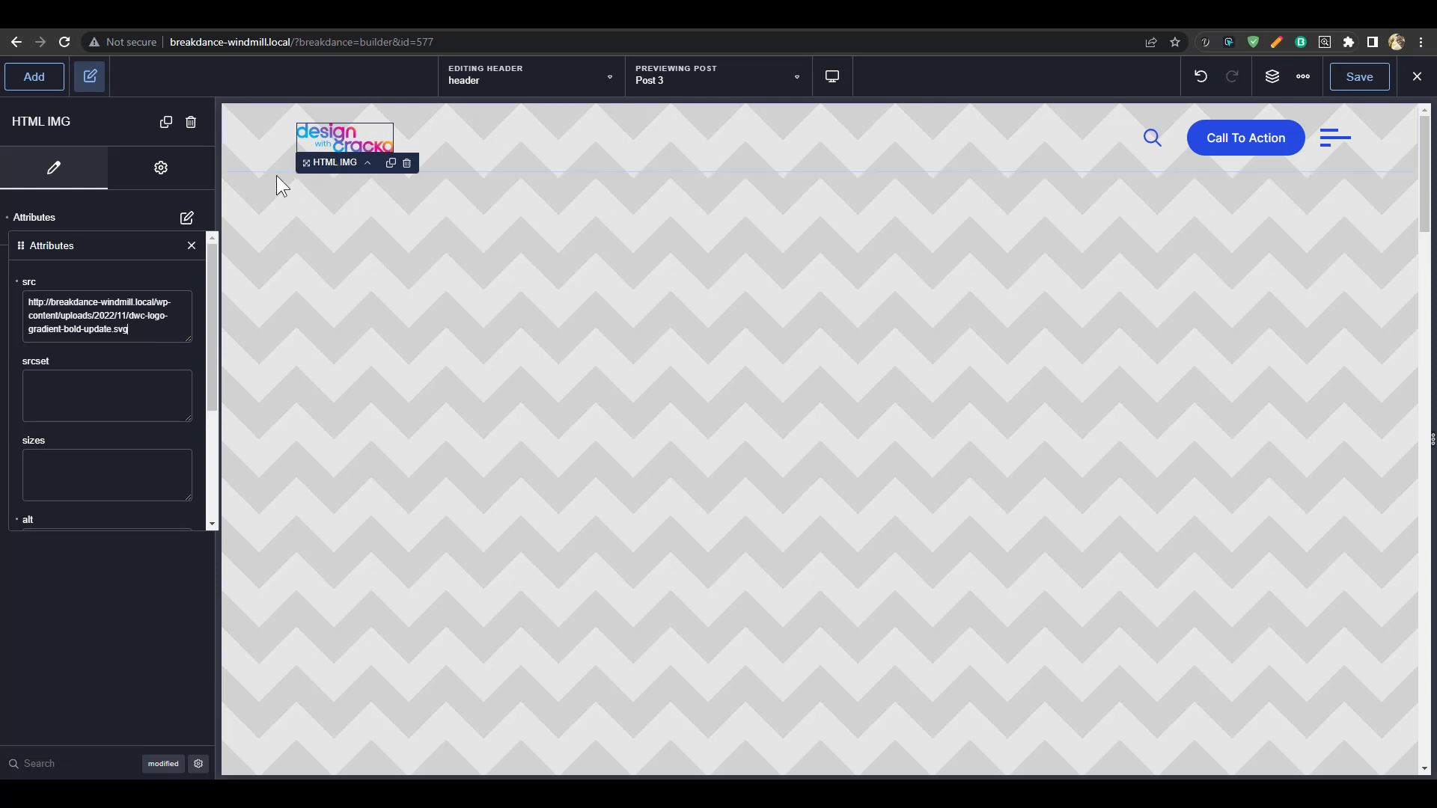
pyautogui.scroll(-3, 132, 485)
pyautogui.moveTo(87, 457); pyautogui.dragTo(15, 472)
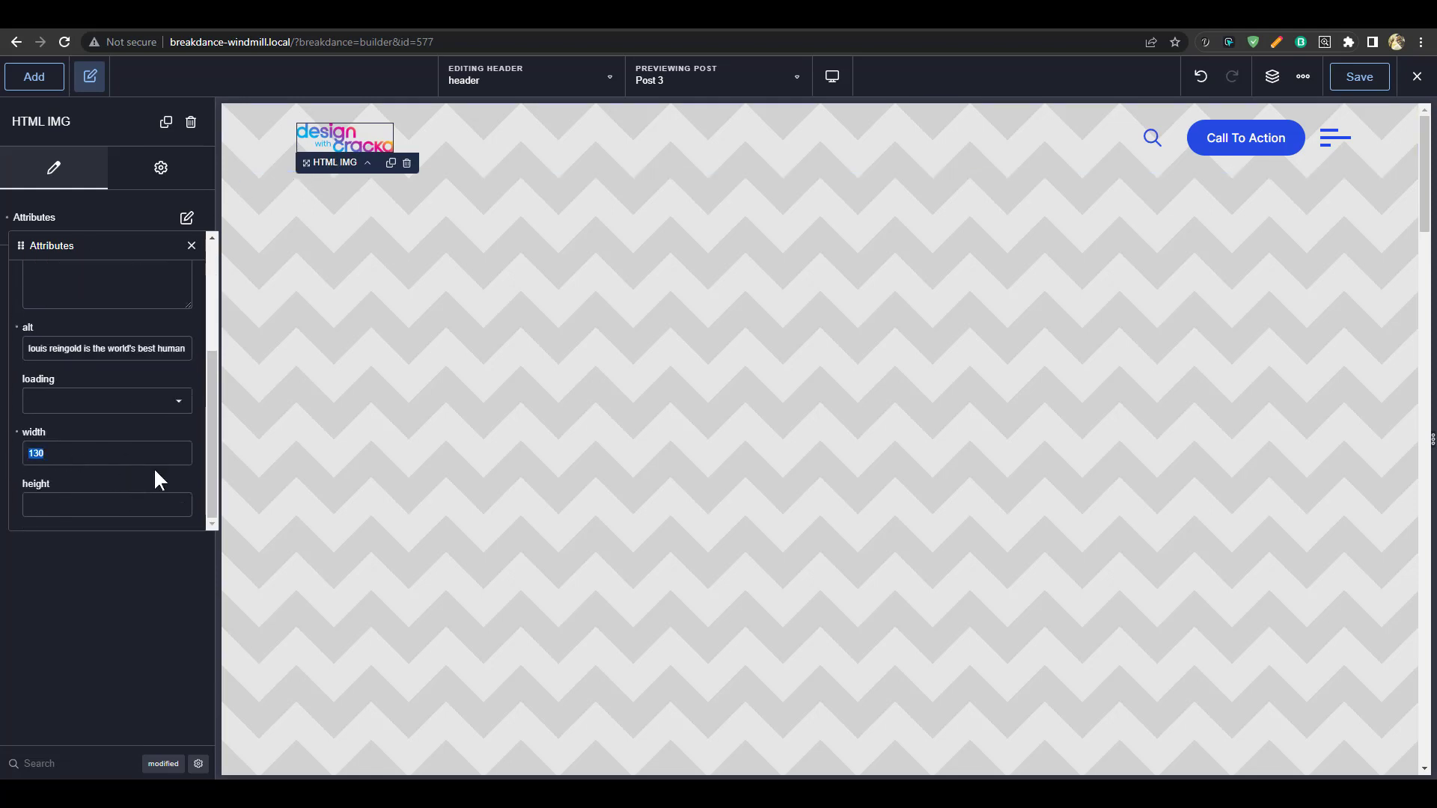
pyautogui.write('180')
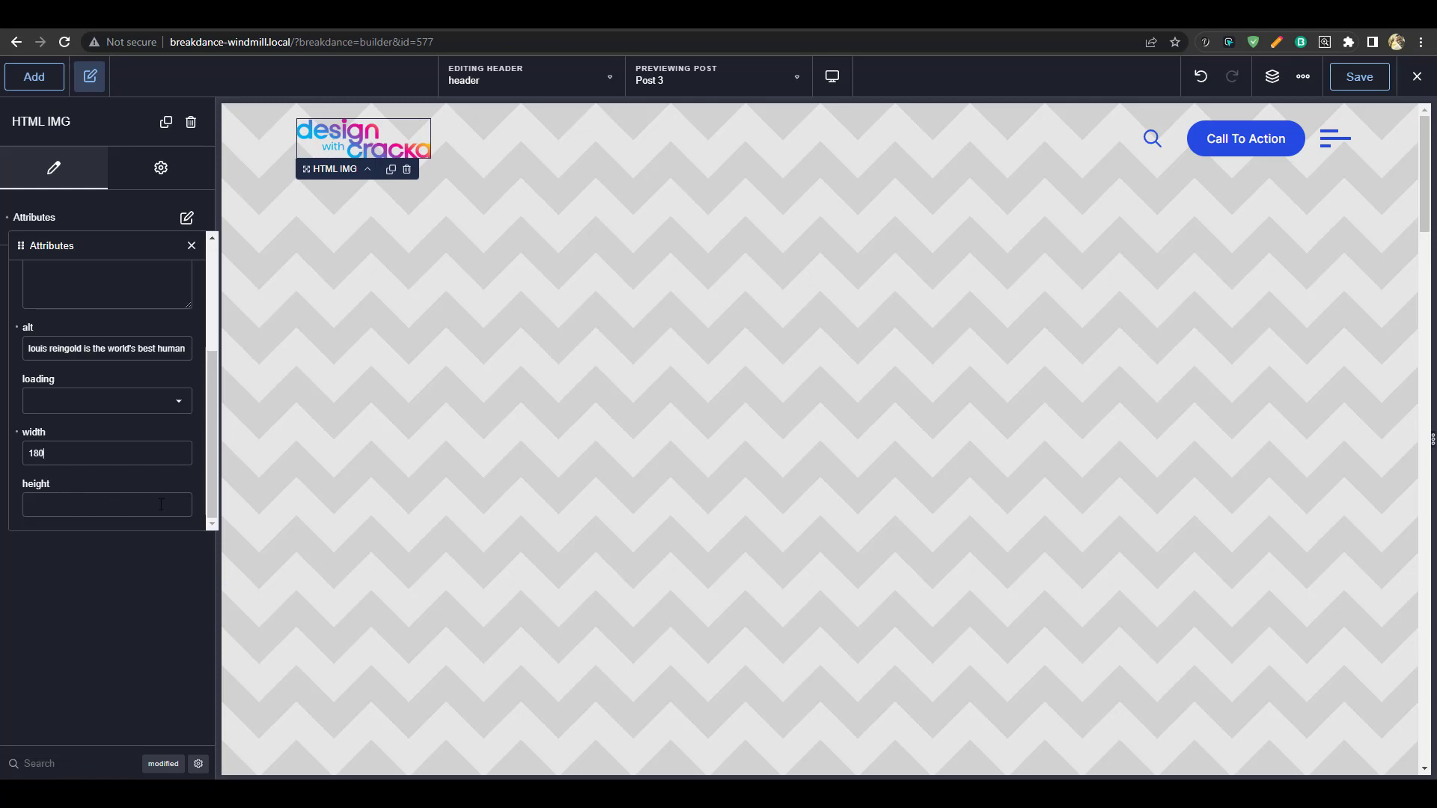
# Replace the logo's alt text with 'design with cracka'
pyautogui.scroll(2, 150, 494)
pyautogui.scroll(-2, 140, 487)
pyautogui.scroll(2, 137, 481)
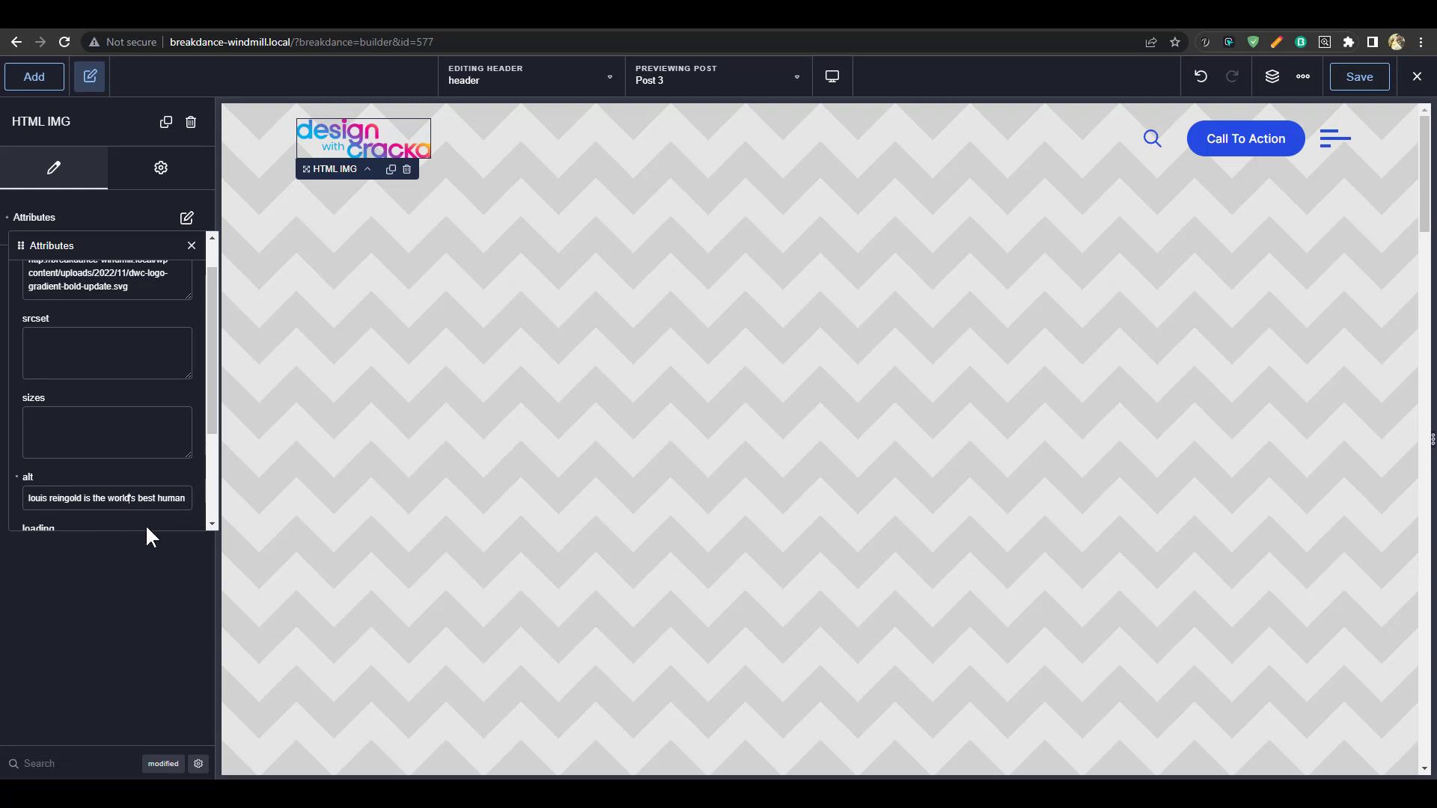
pyautogui.hotkey('ctrl', 'a')
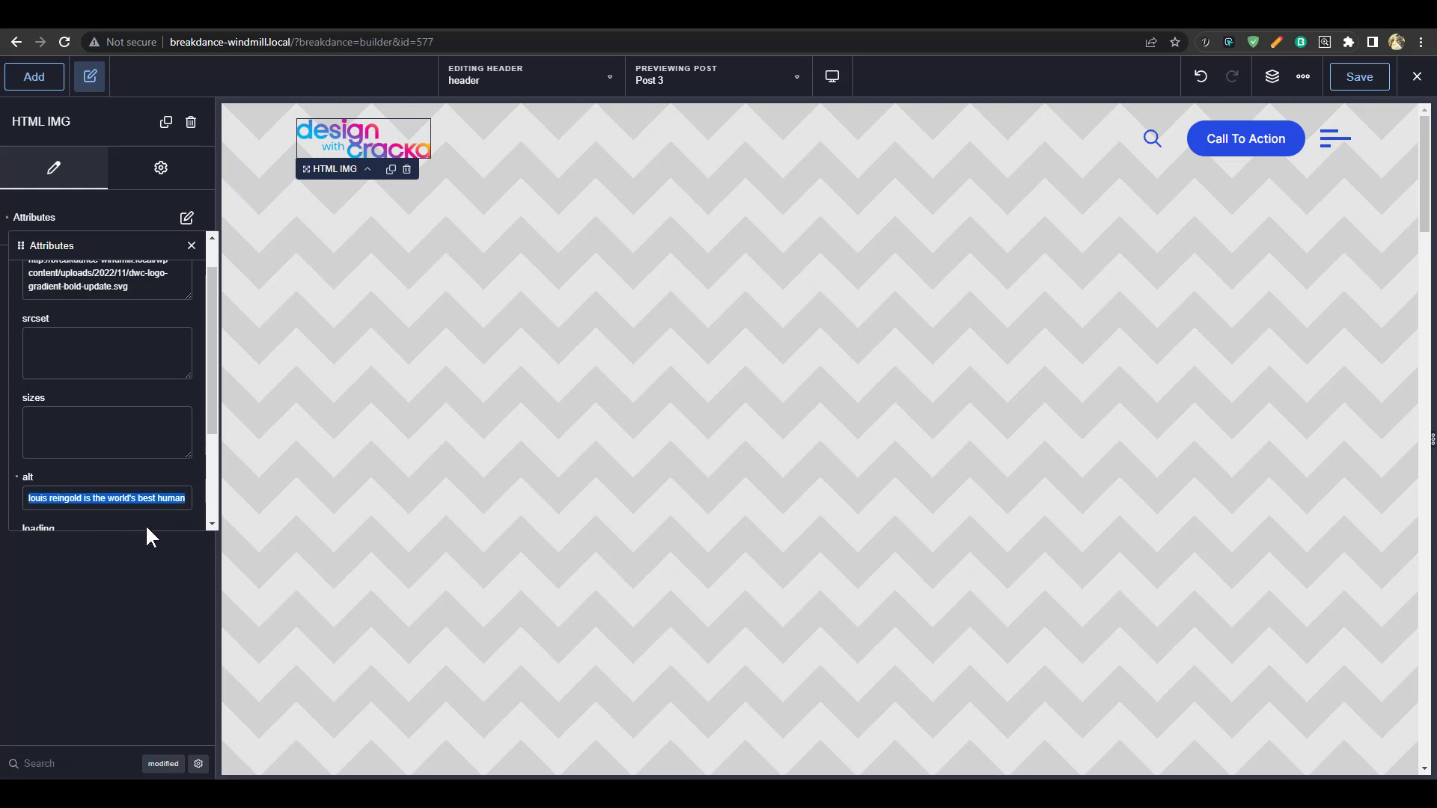
pyautogui.write('design with cr')
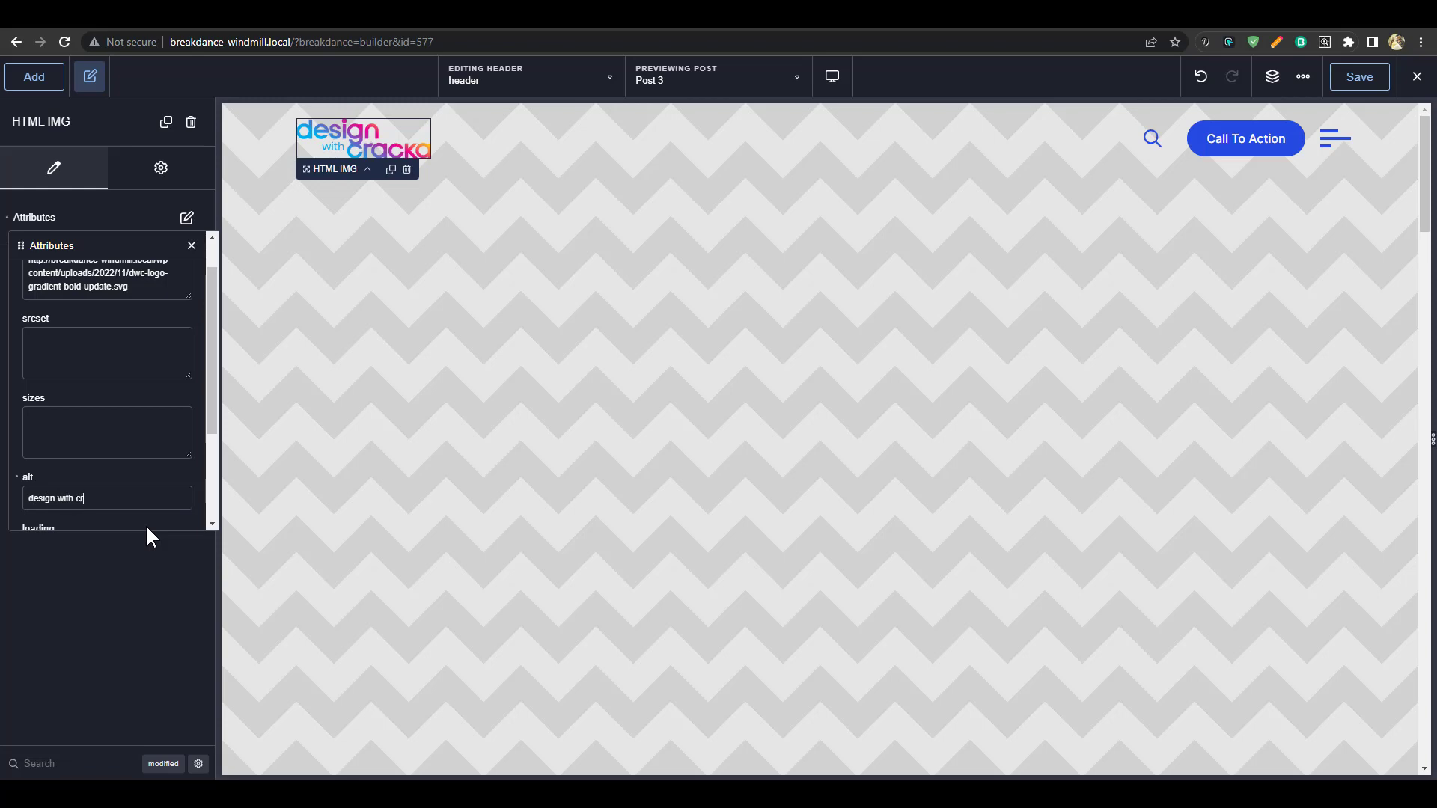
pyautogui.write('acka')
# Set the mobile off-canvas menu's top bar logo to the 'design with cracka' image
pyautogui.click(1333, 154)
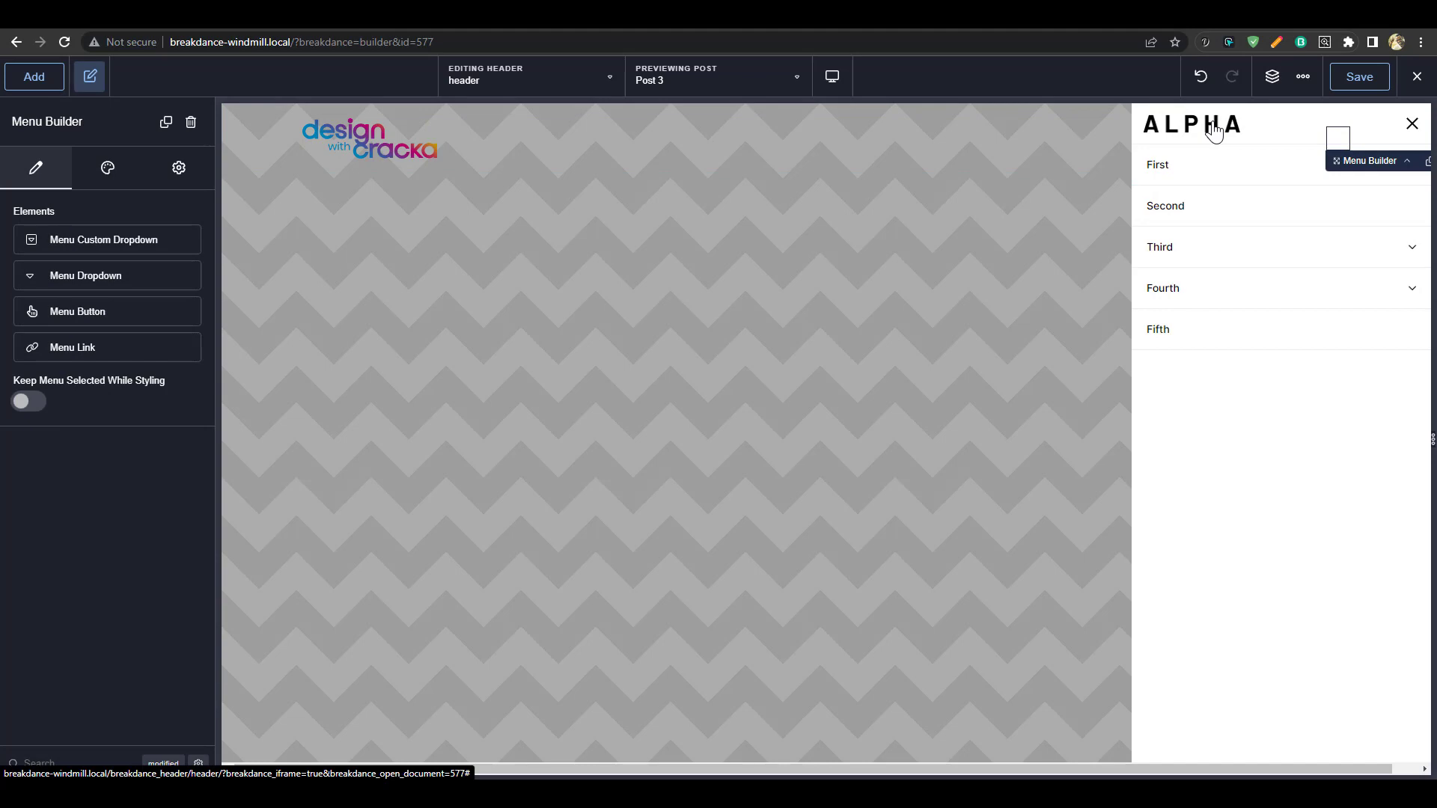
pyautogui.click(1273, 76)
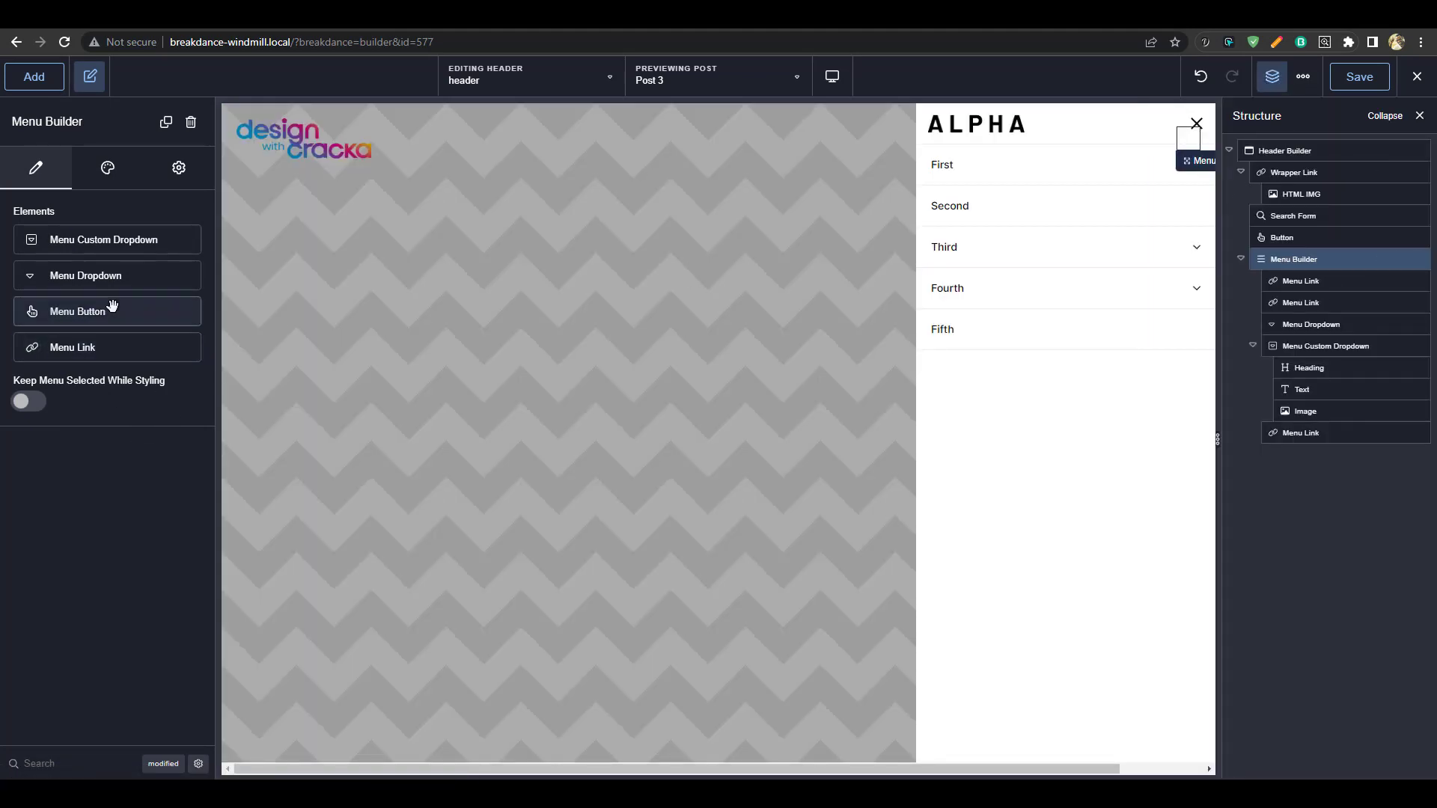
pyautogui.click(110, 170)
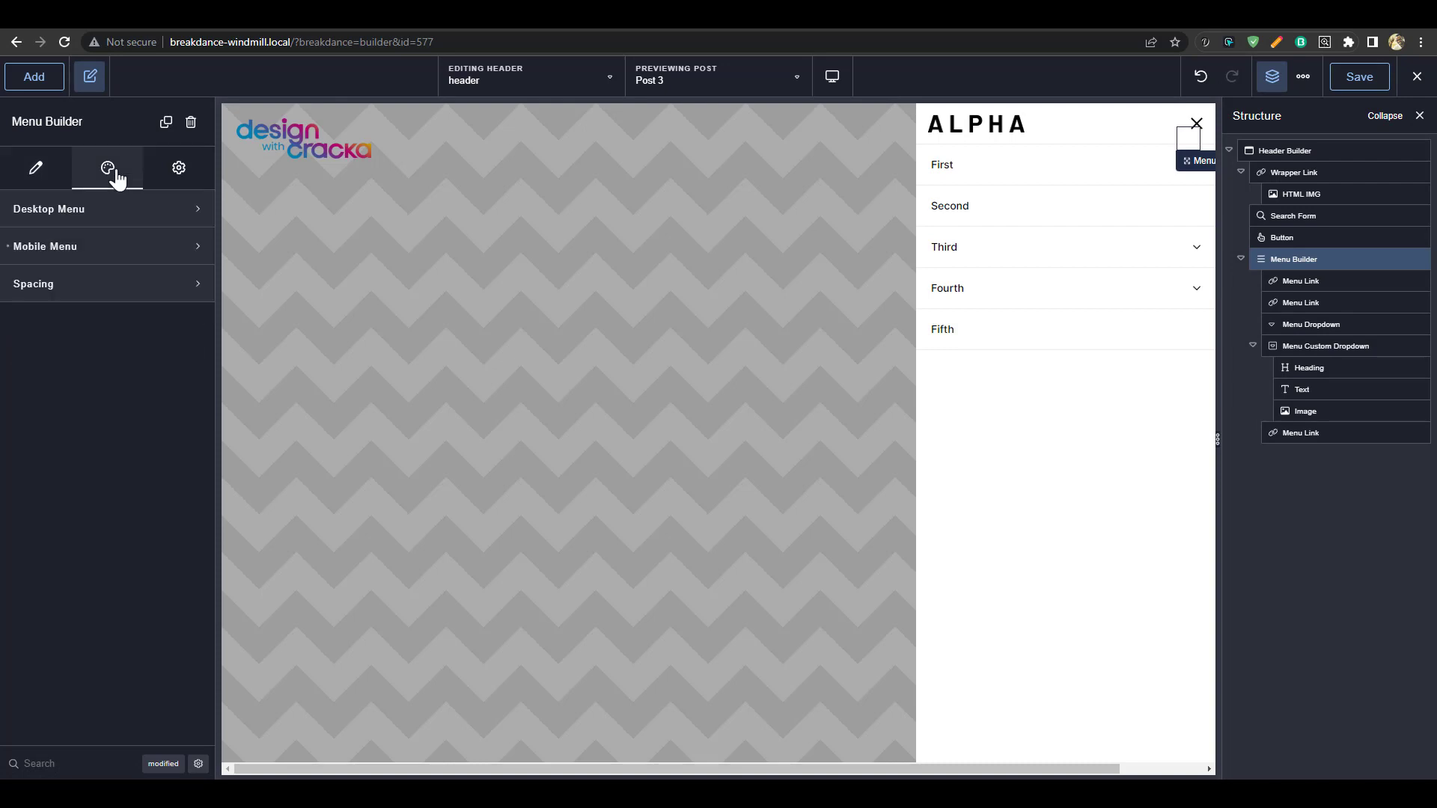
pyautogui.click(127, 250)
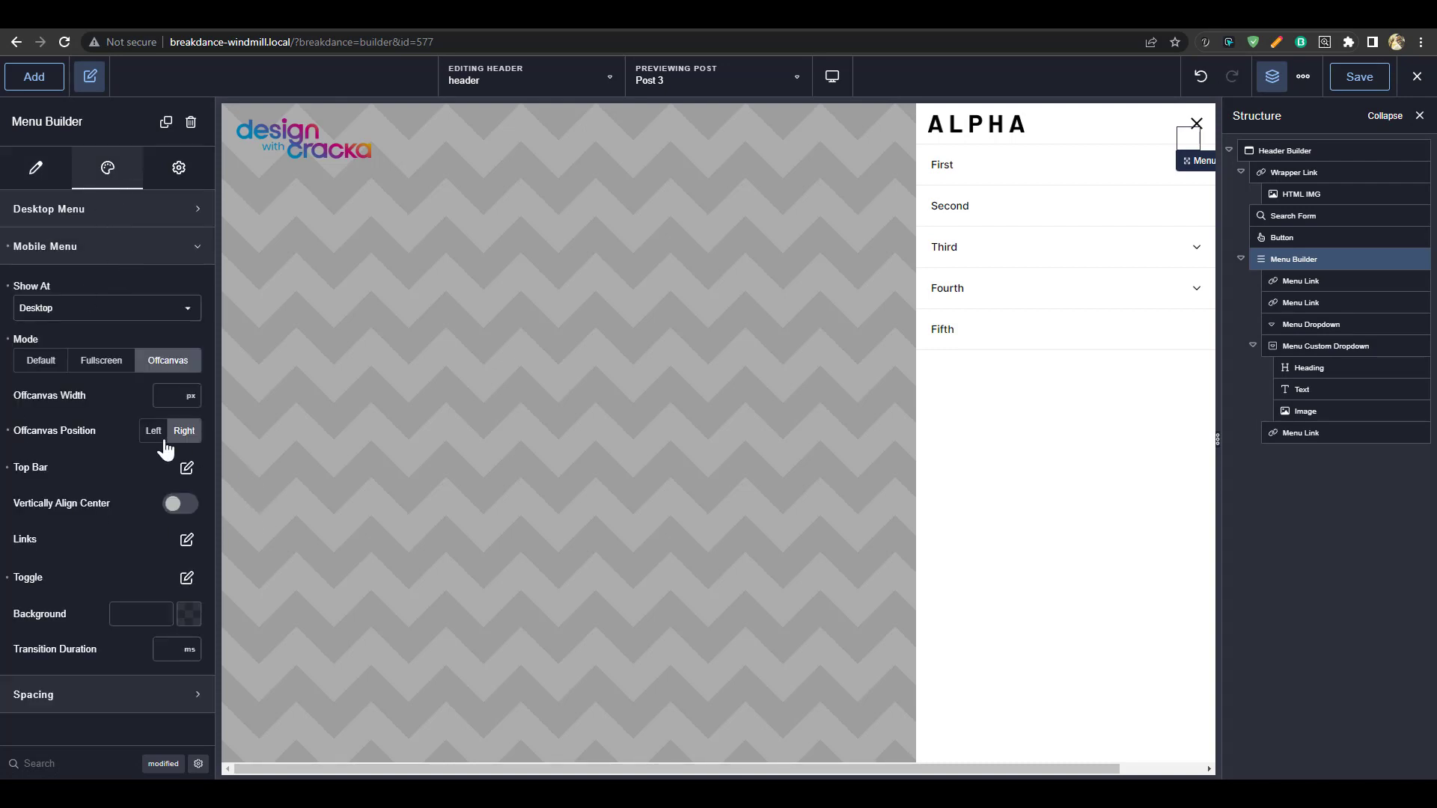
pyautogui.click(186, 468)
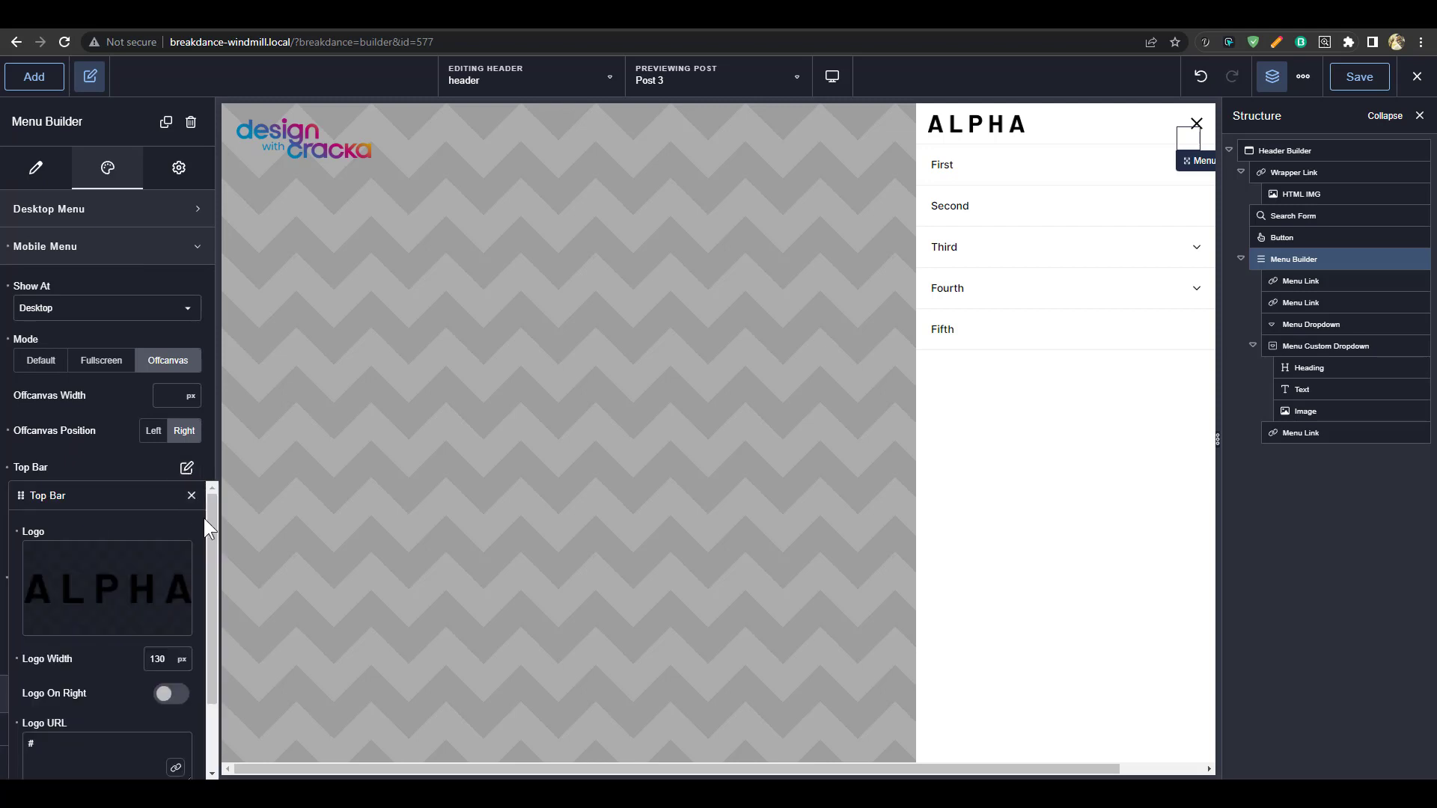
pyautogui.click(108, 589)
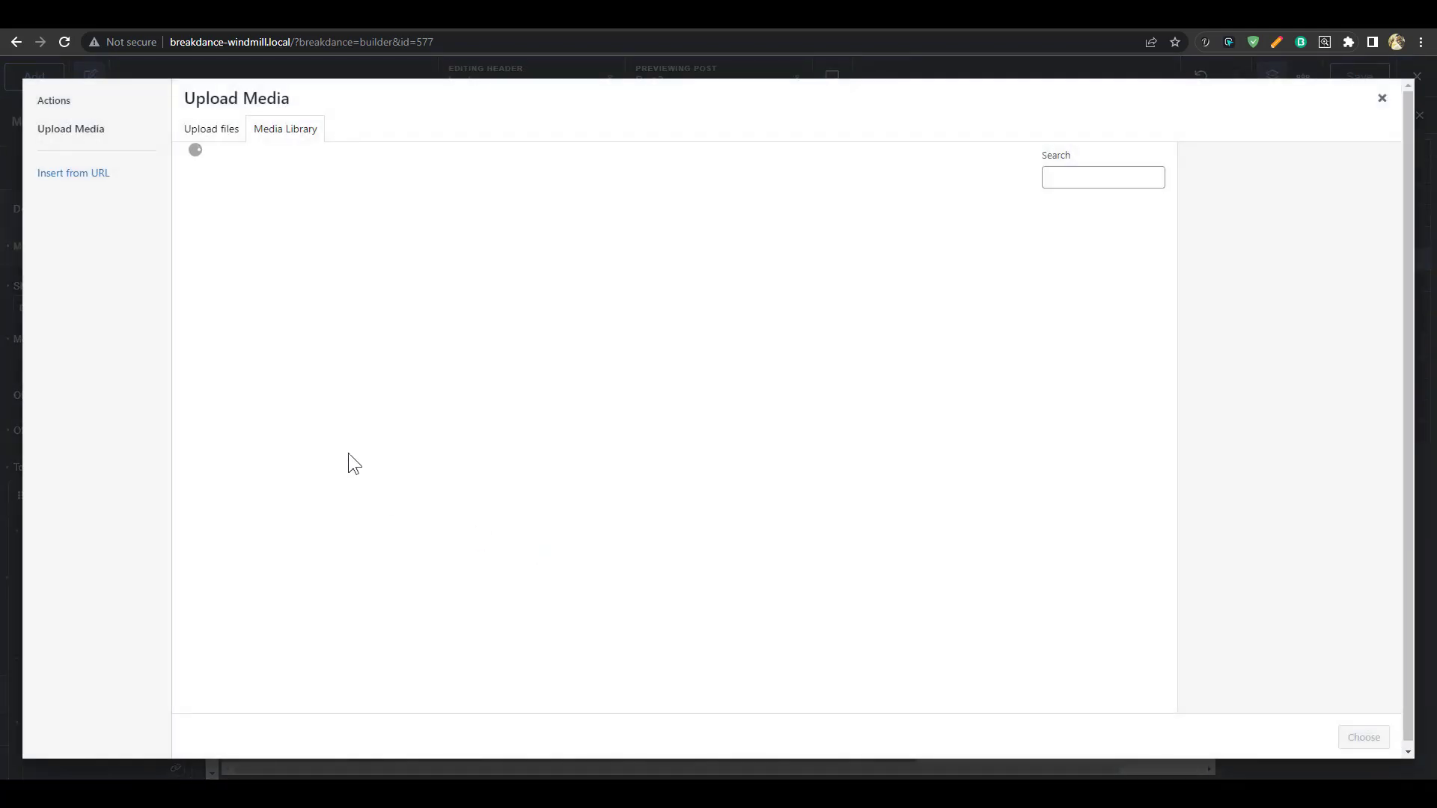
pyautogui.click(249, 266)
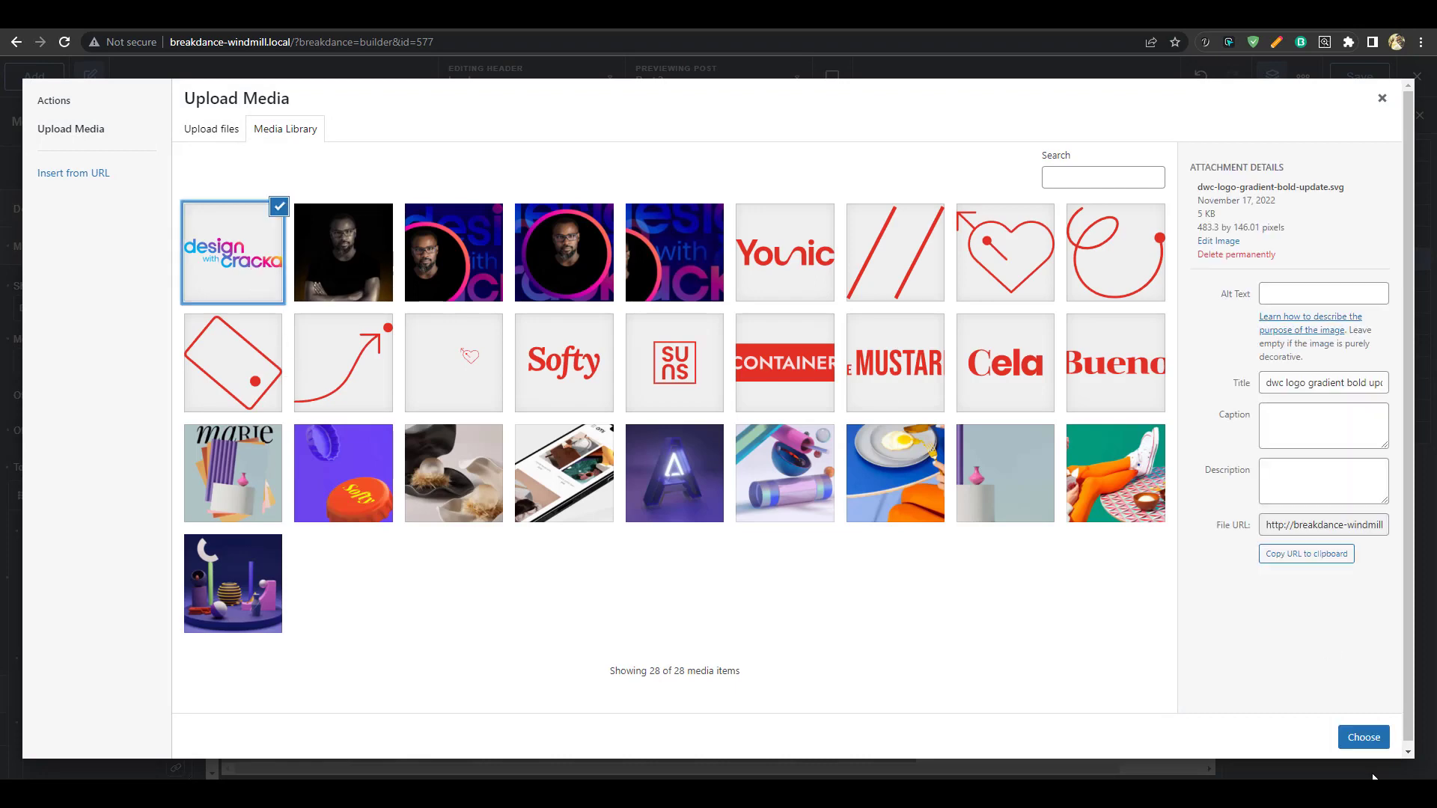
pyautogui.click(1363, 737)
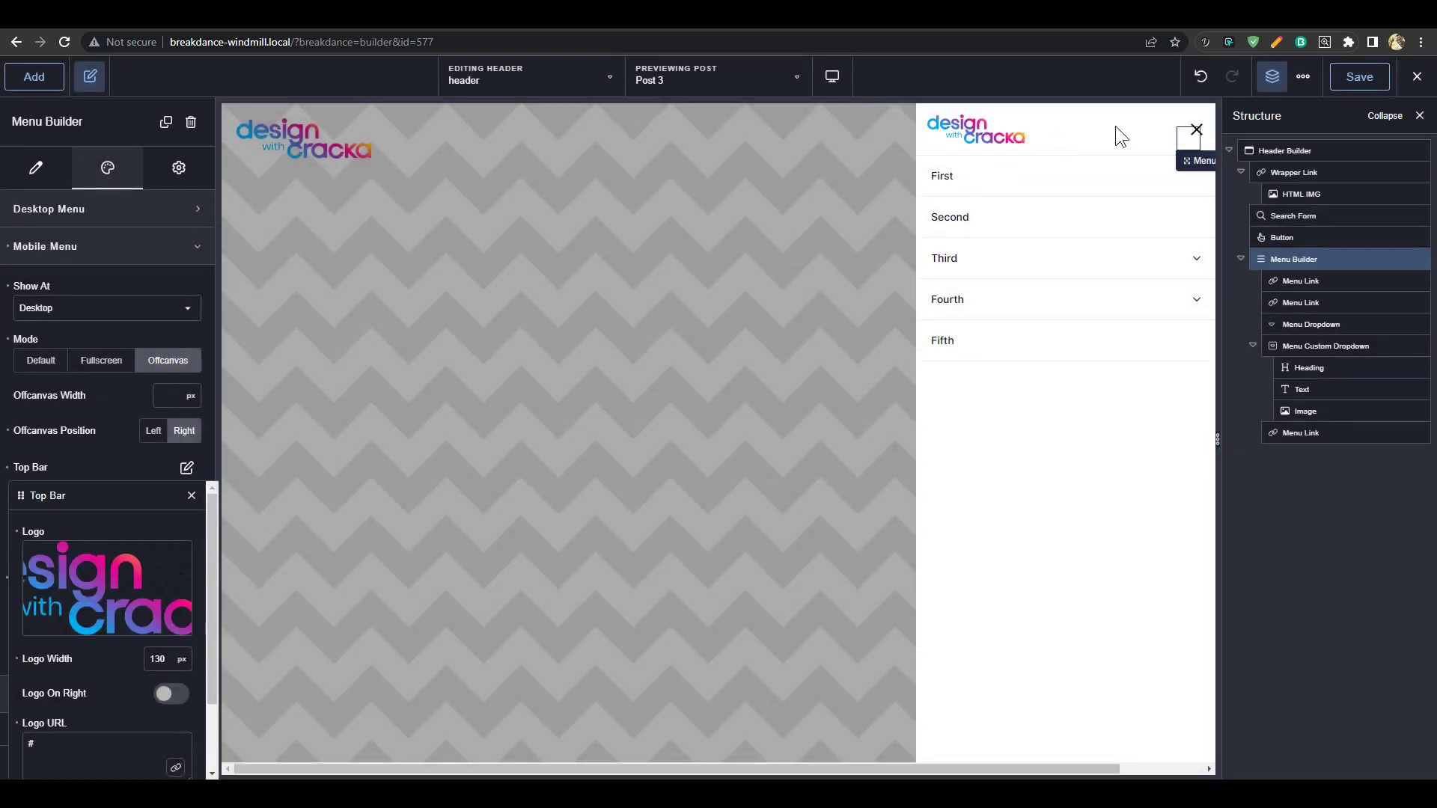
pyautogui.click(1204, 131)
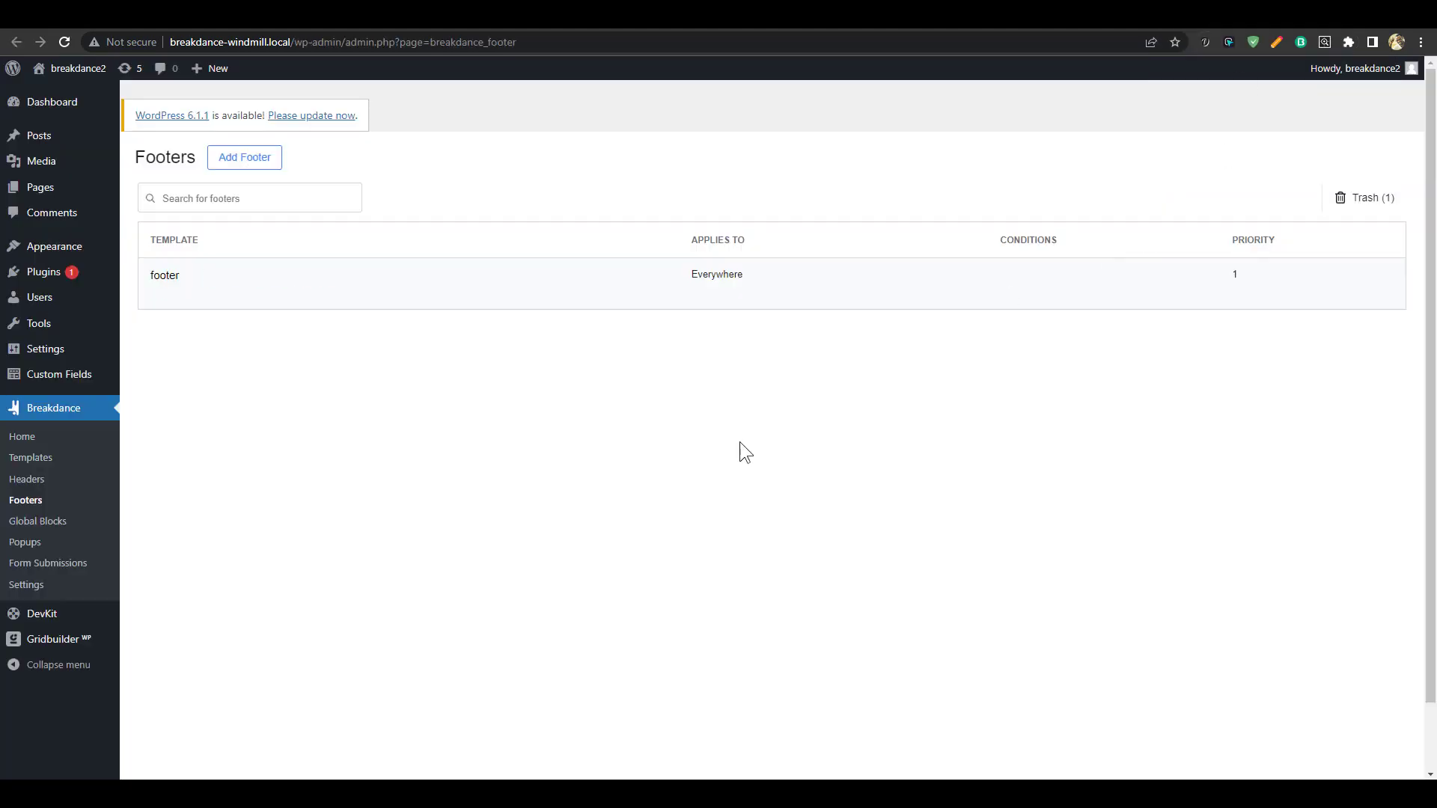
# Open the 'footer' template in the Breakdance builder
pyautogui.click(216, 295)
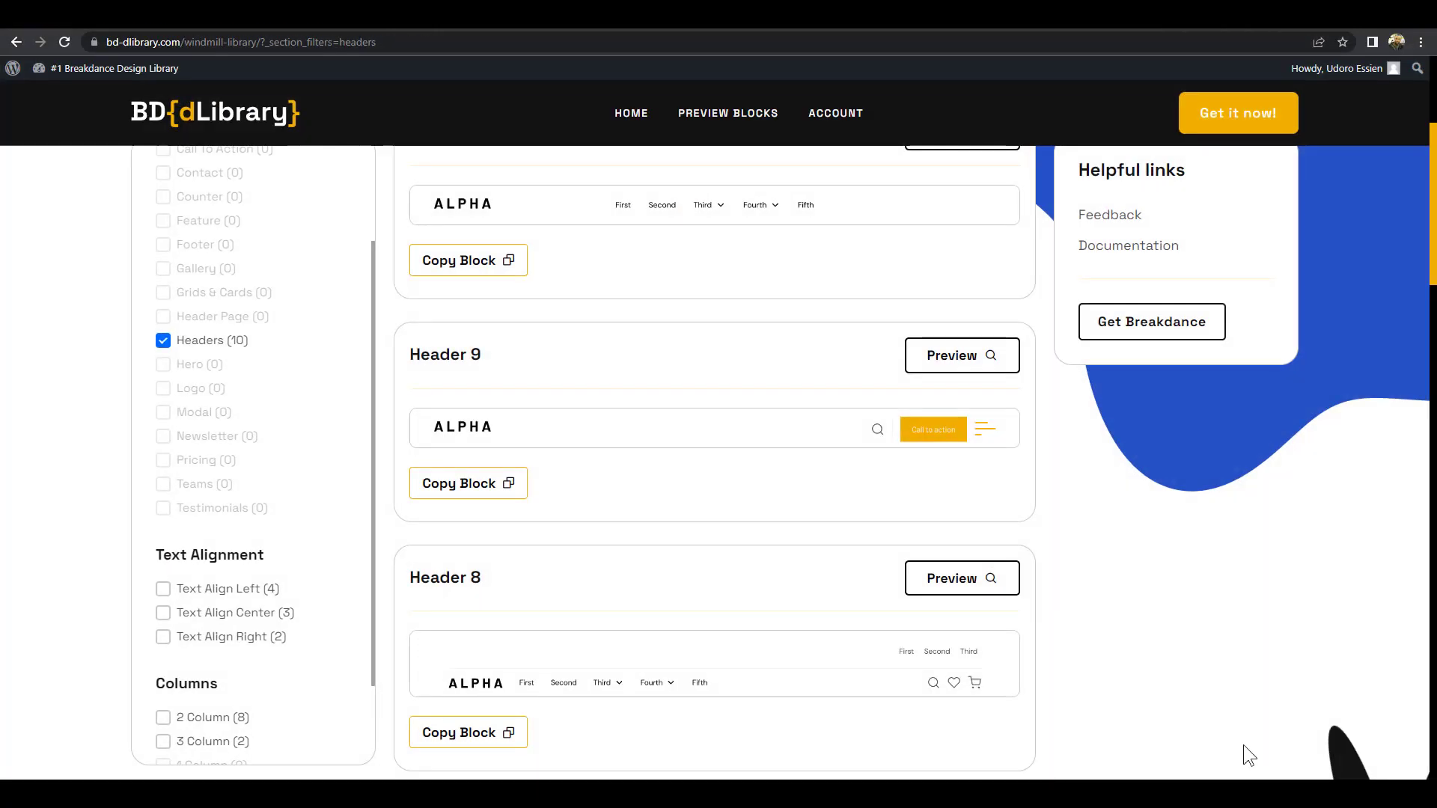
# Switch the library filter from Headers to Footer and copy the Footer 10 block
pyautogui.click(164, 344)
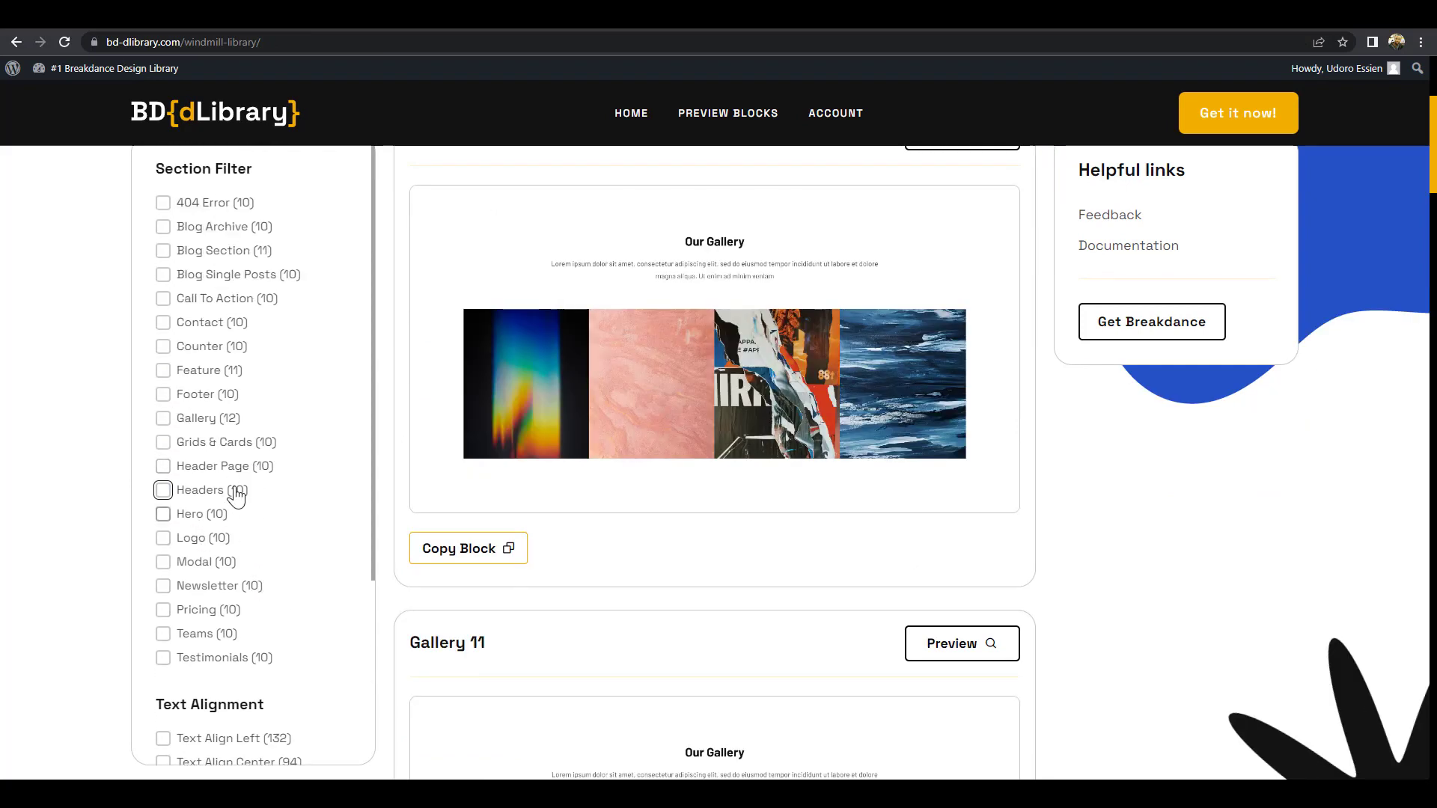
pyautogui.click(163, 395)
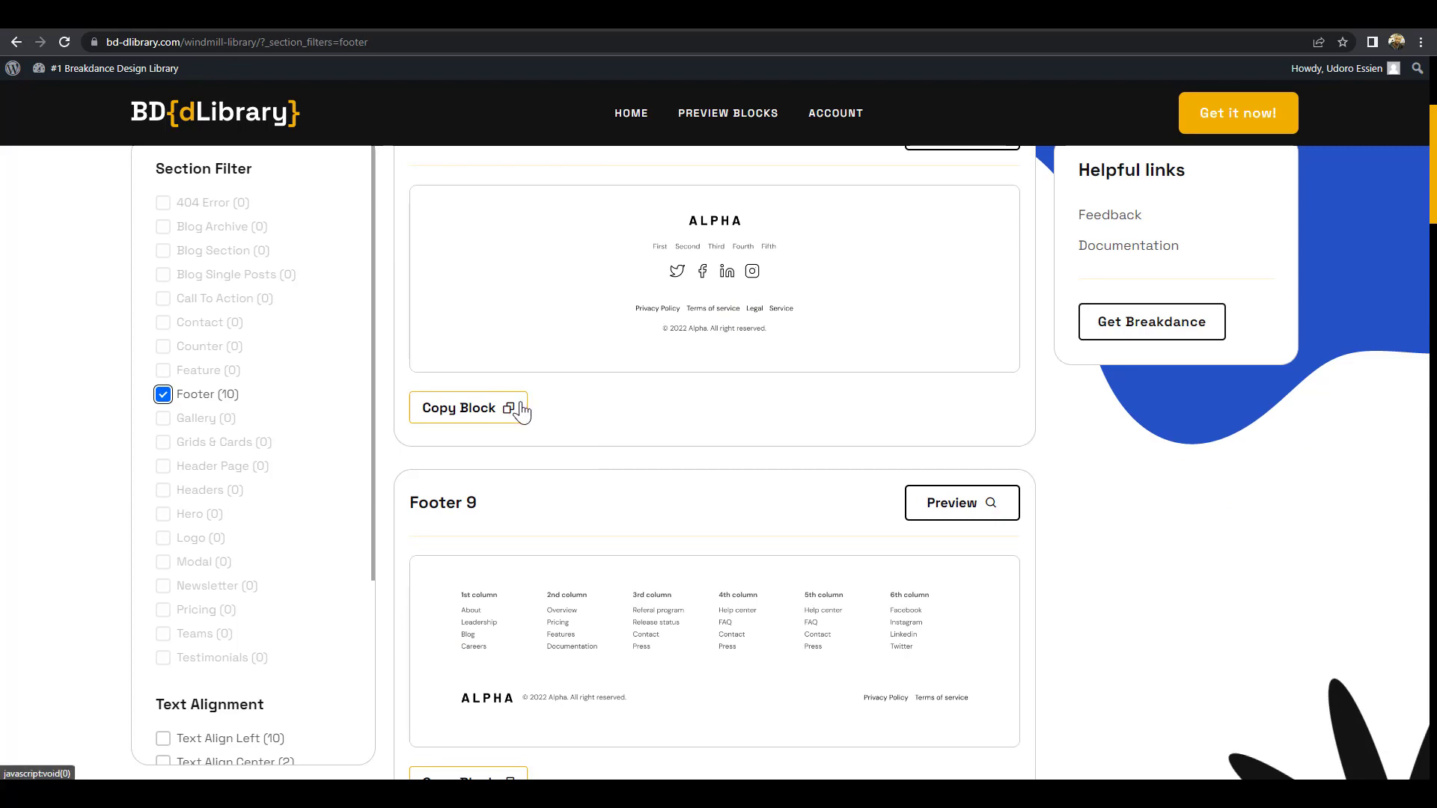
pyautogui.scroll(-4, 524, 423)
pyautogui.scroll(8, 635, 440)
pyautogui.scroll(-2, 726, 442)
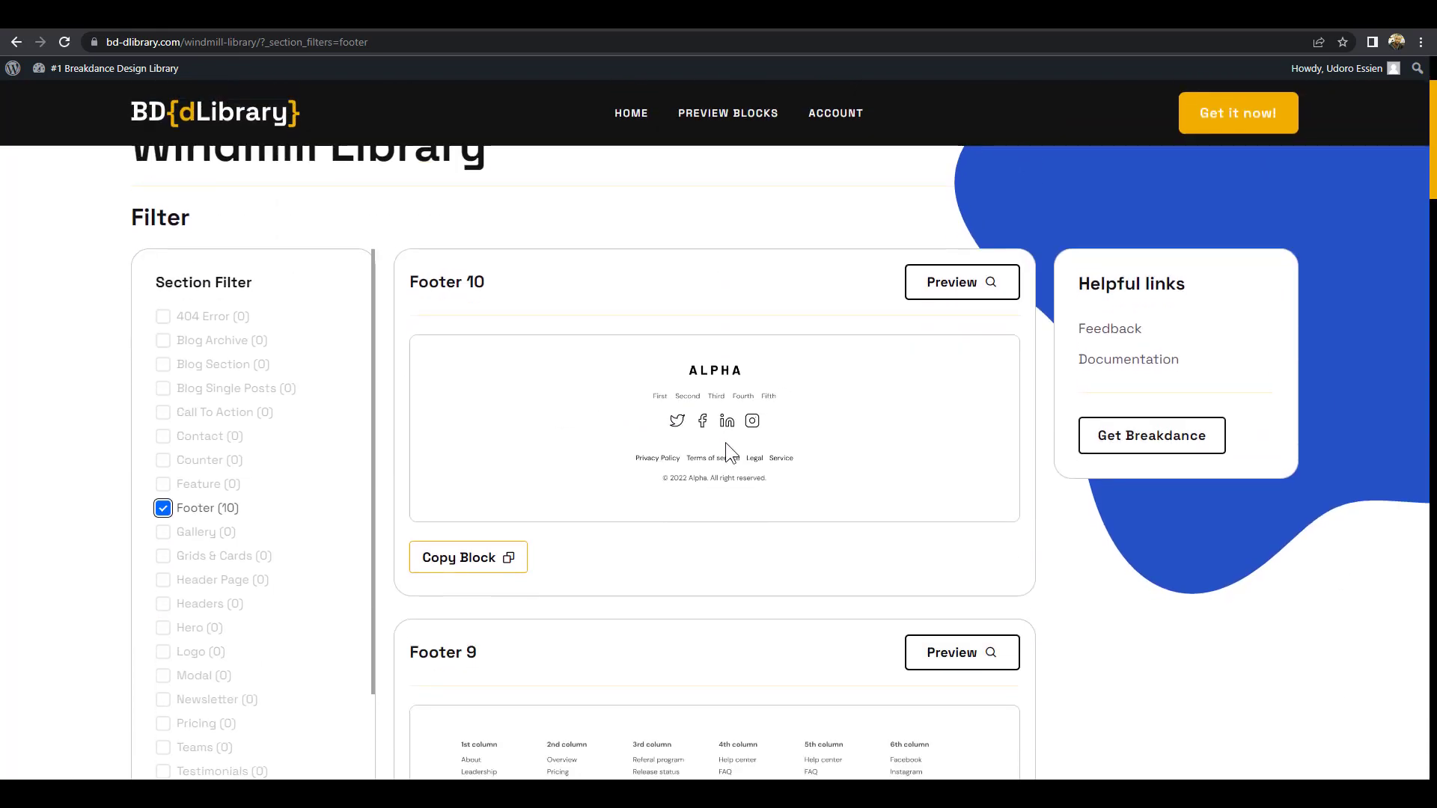
pyautogui.click(476, 557)
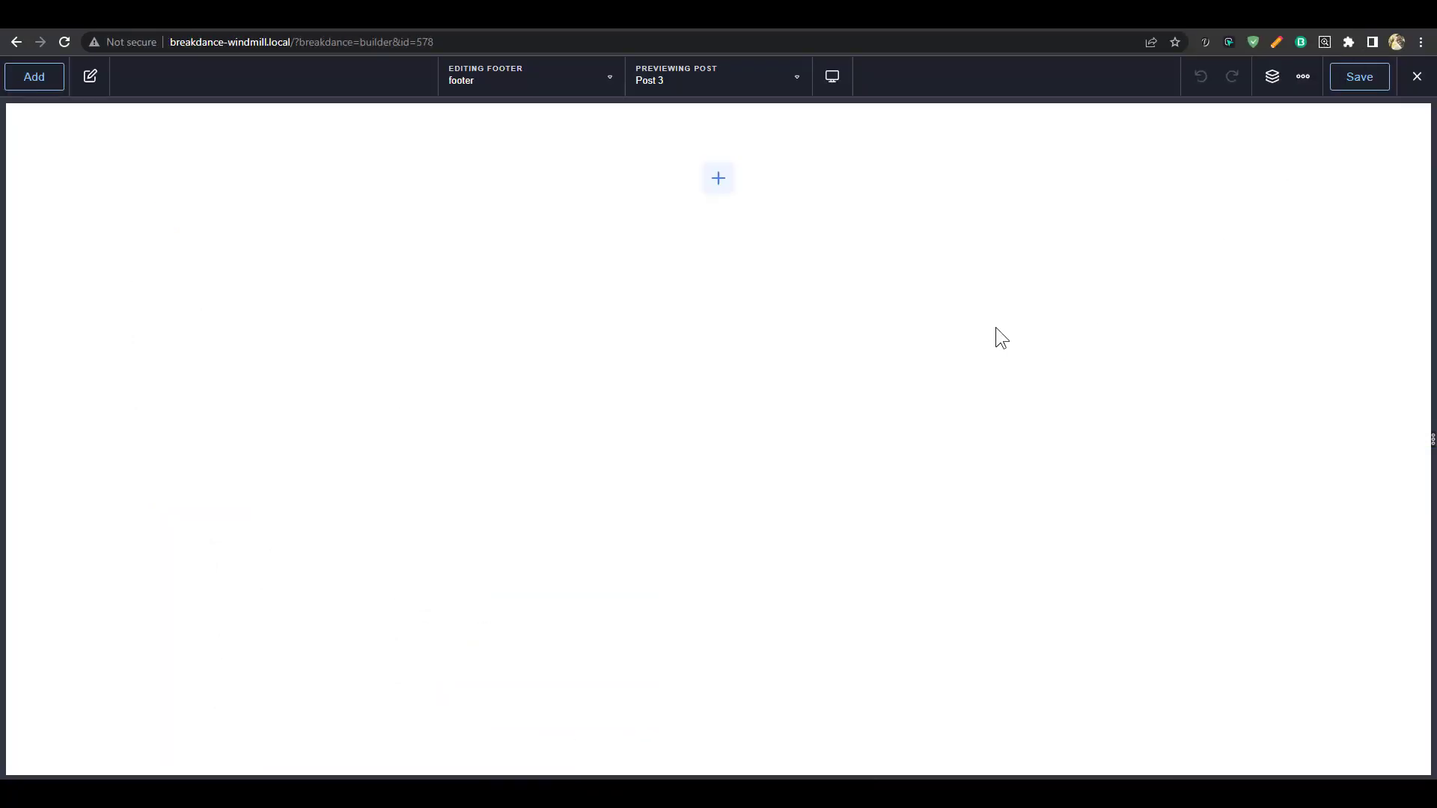
# Paste Footer 10 into the footer and swap its ALPHA logo source for the design with cracka image
pyautogui.hotkey('ctrl', 'v')
pyautogui.click(728, 199)
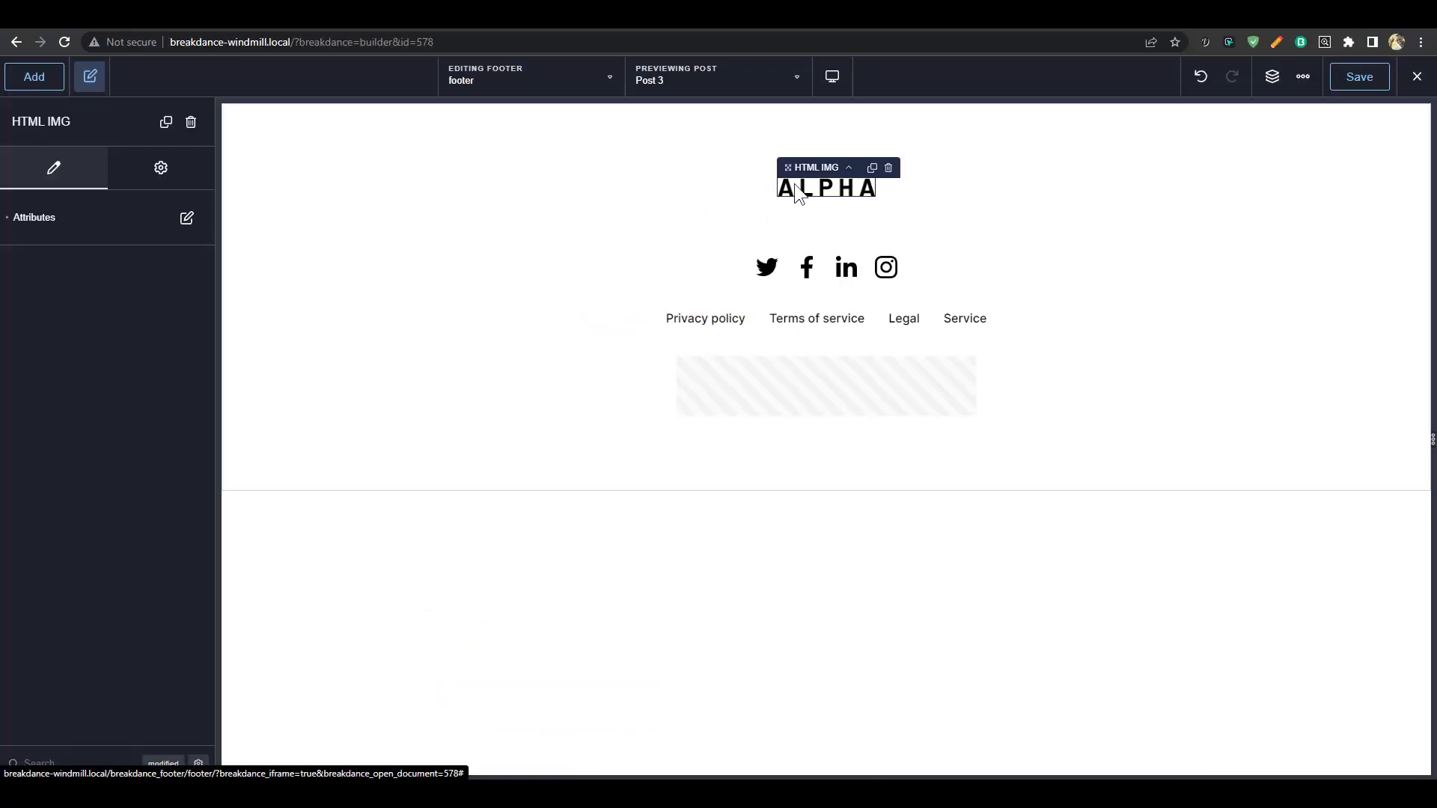
pyautogui.click(187, 218)
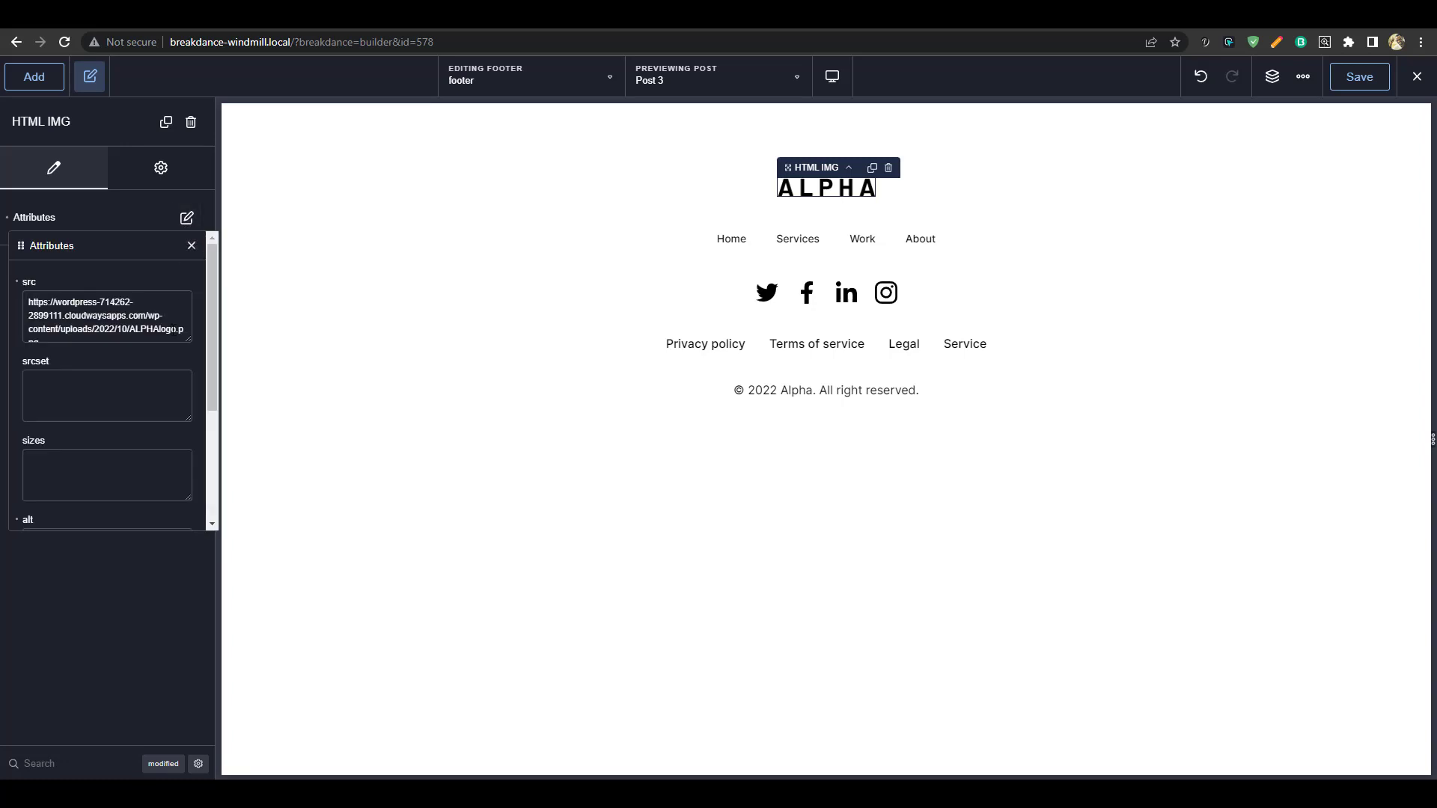
pyautogui.tripleClick(137, 316)
pyautogui.press('super+v')
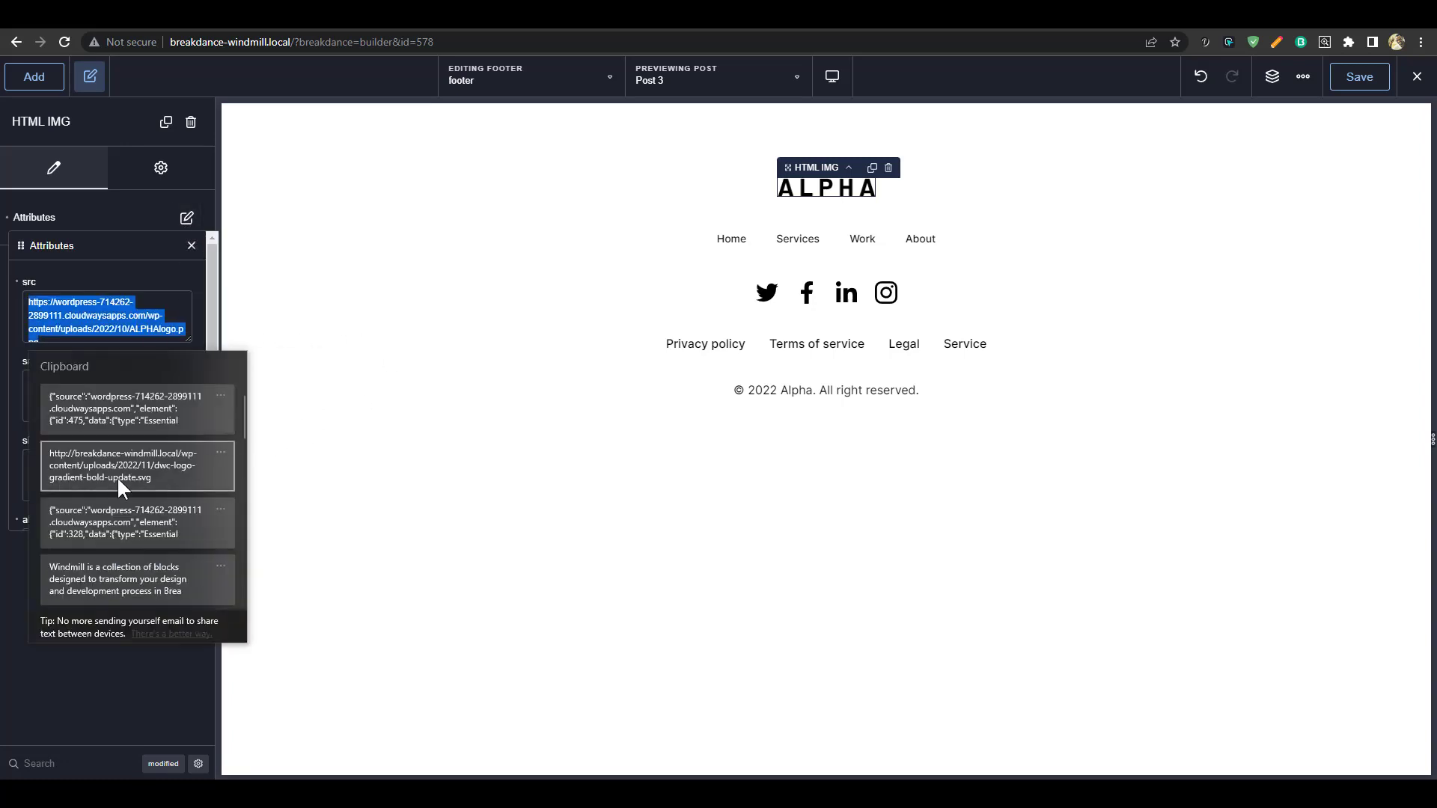
pyautogui.click(185, 468)
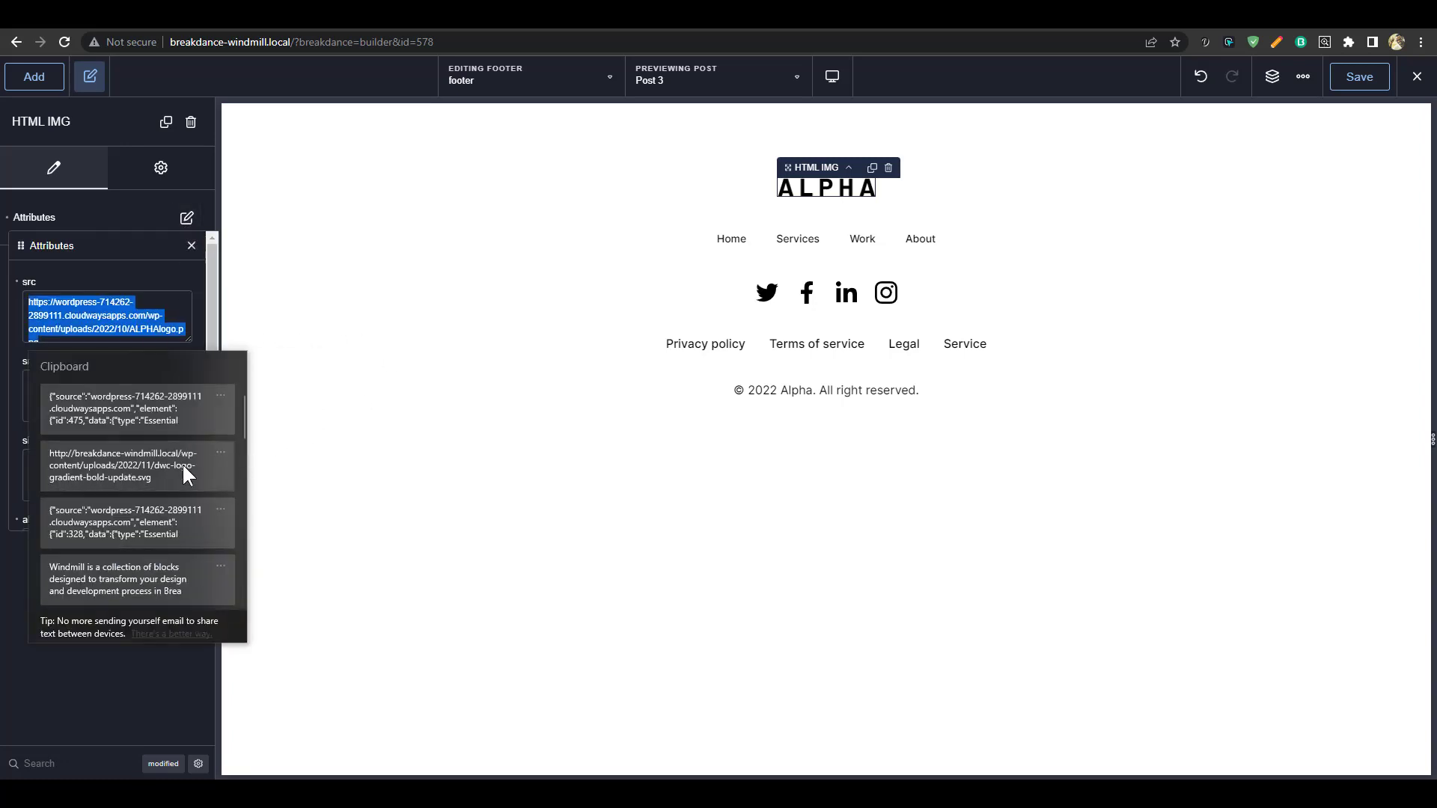
# Change the footer logo width from 130 to 200
pyautogui.scroll(-3, 99, 378)
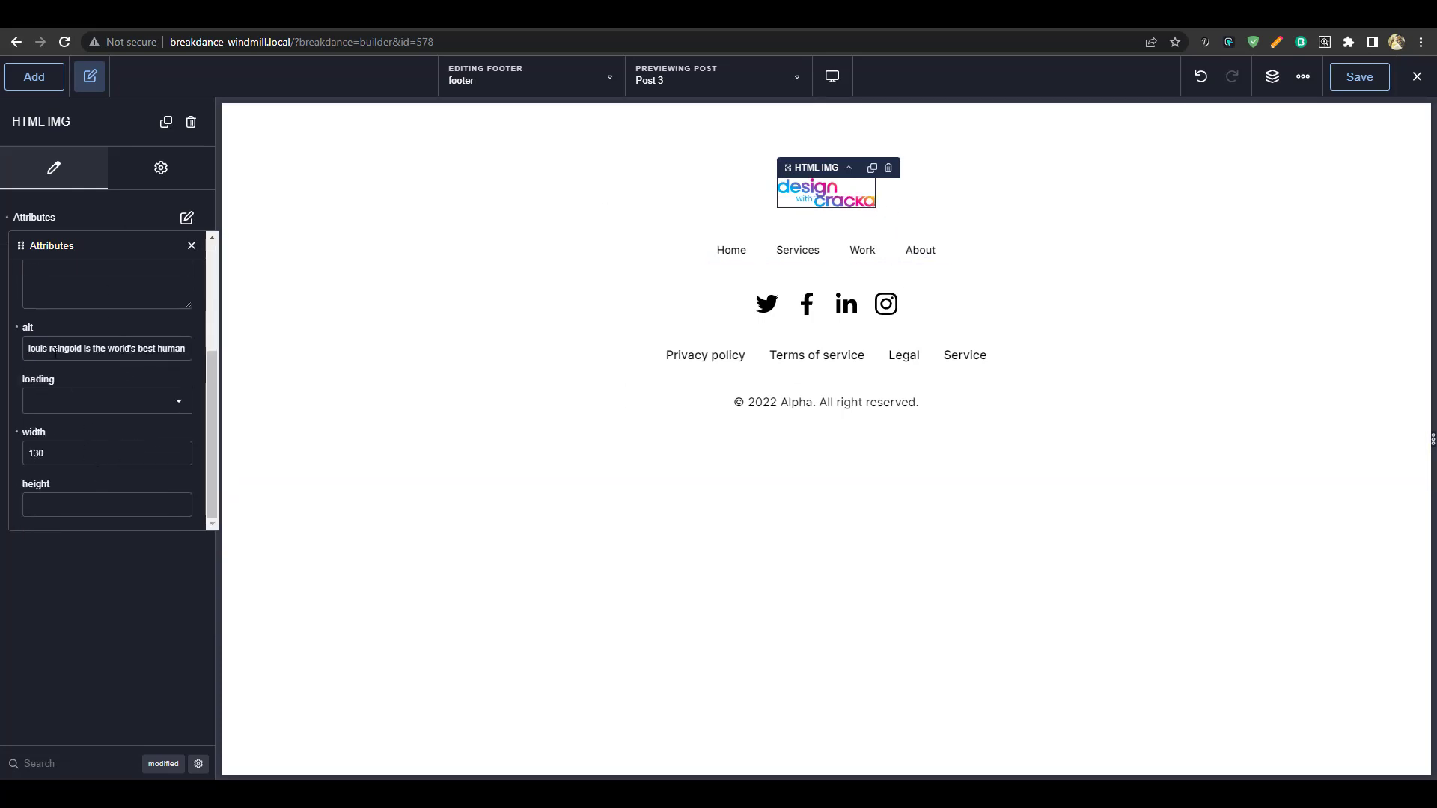
pyautogui.doubleClick(79, 451)
pyautogui.write('200')
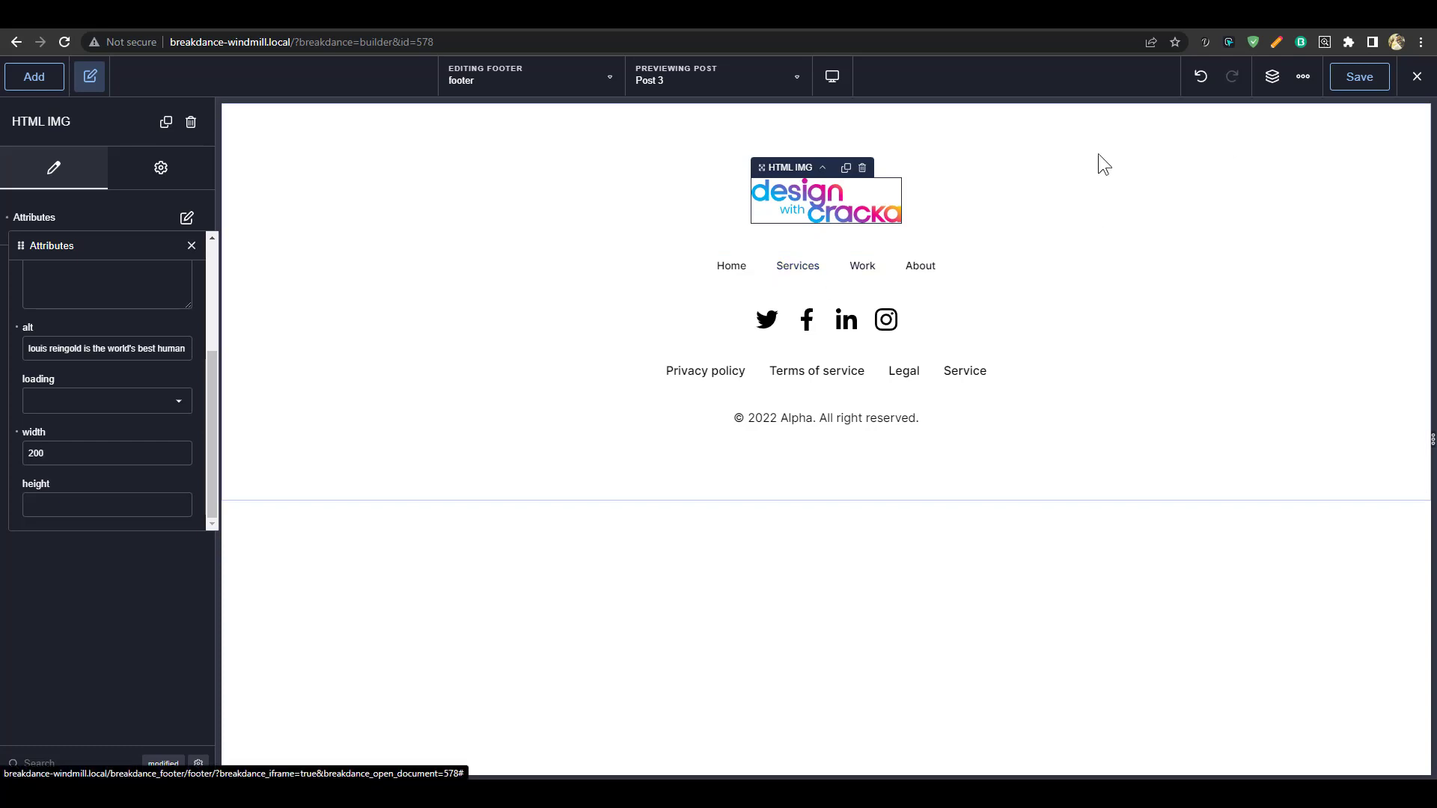
# Delete the footer's WP Menu element and save the footer
pyautogui.click(1272, 77)
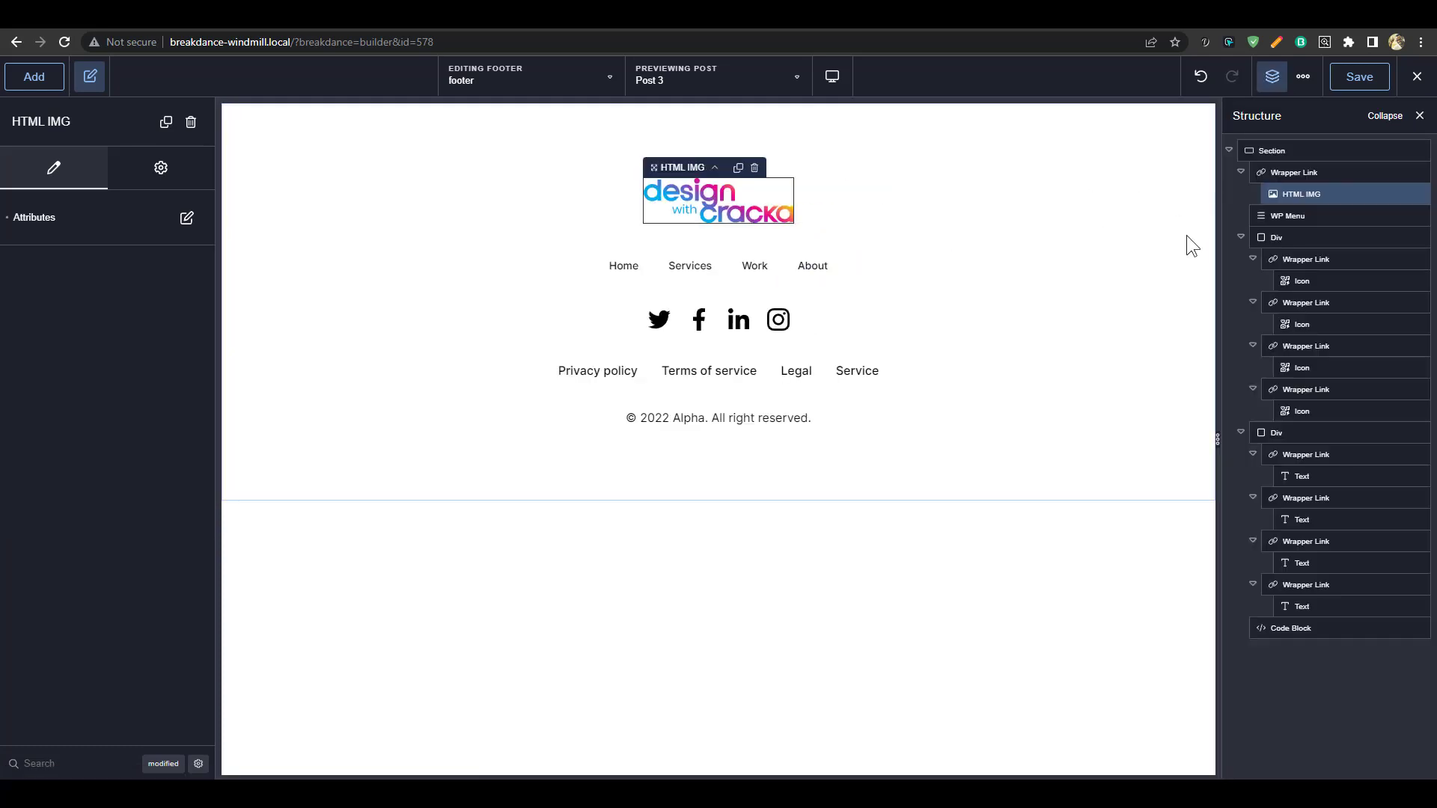
pyautogui.click(720, 279)
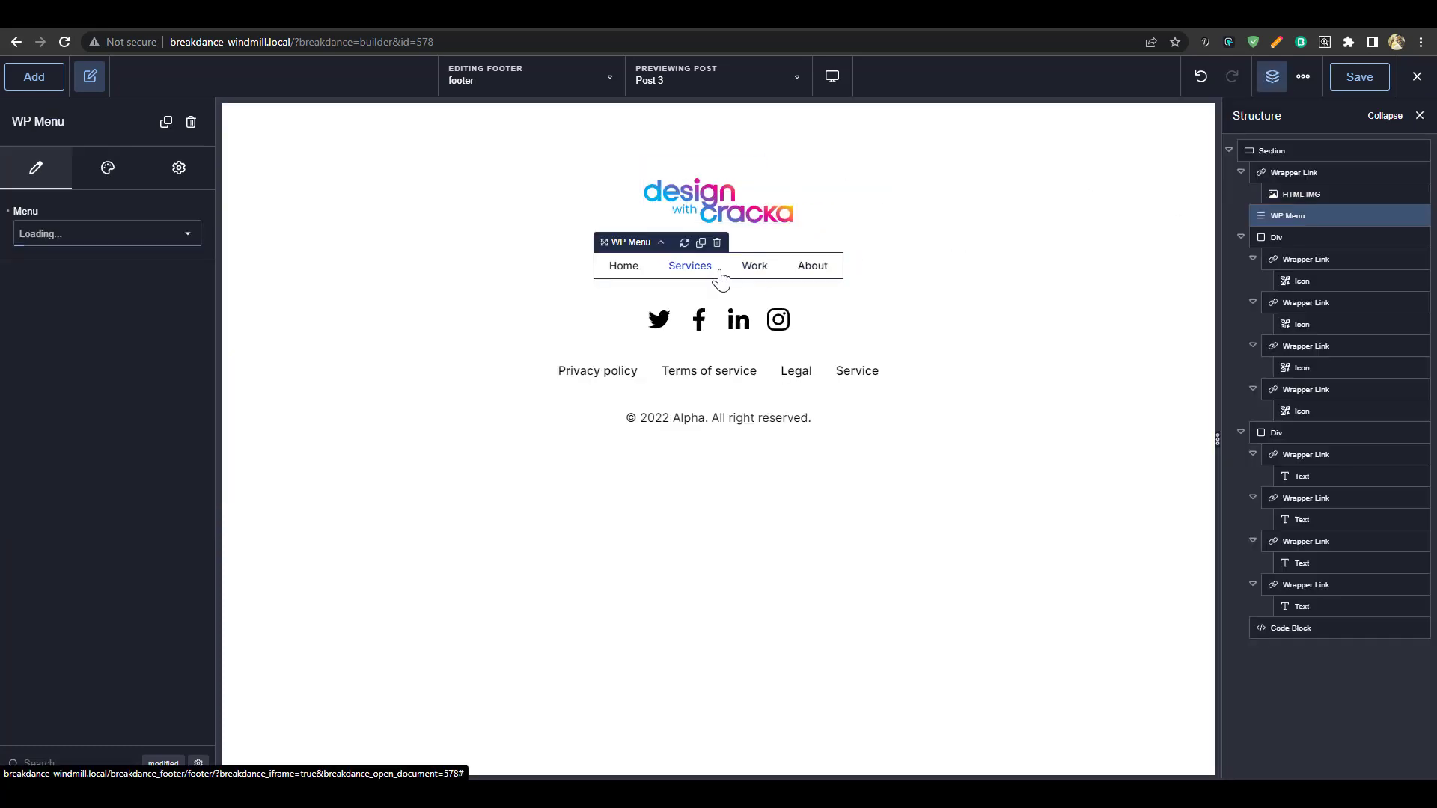
pyautogui.click(1242, 237)
pyautogui.click(1308, 215)
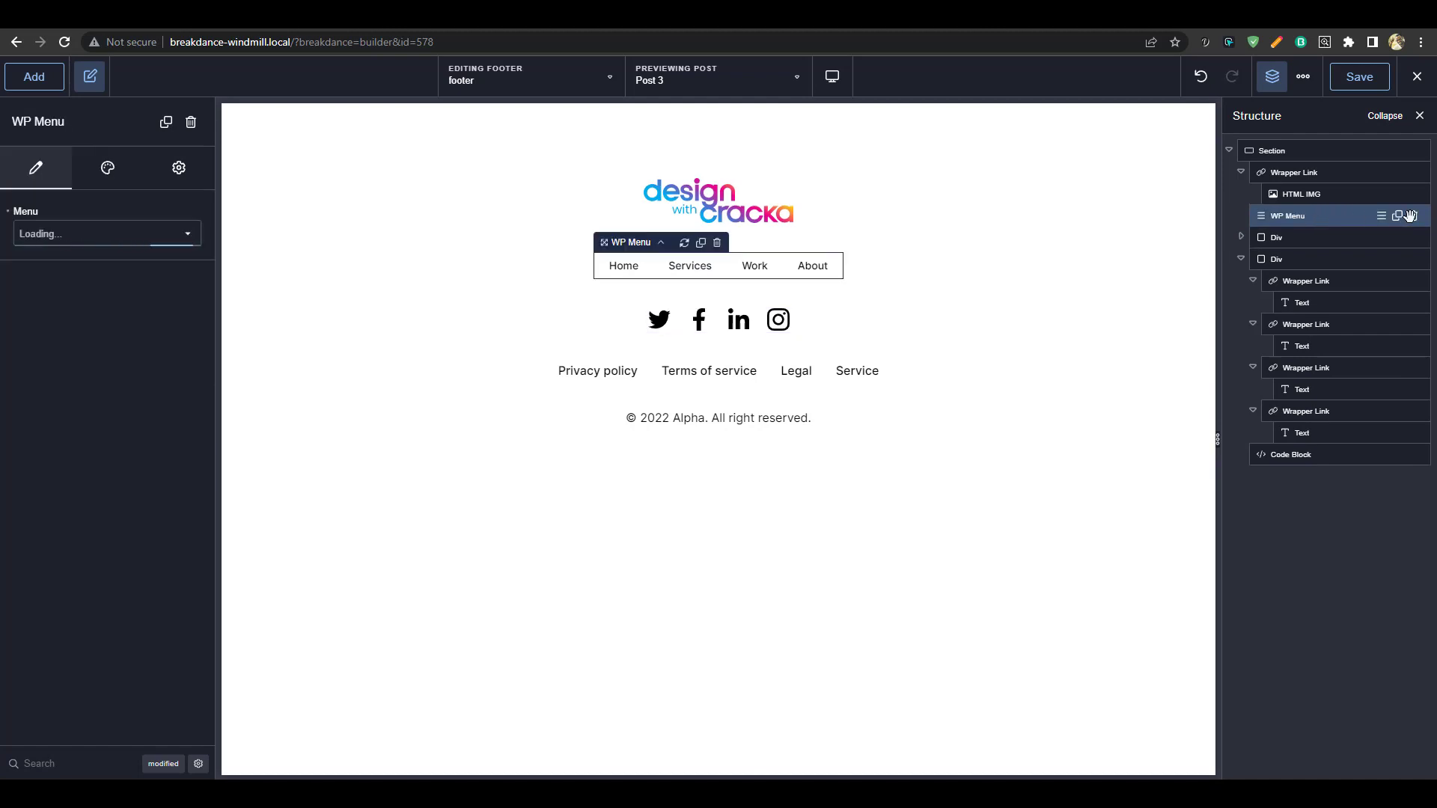
pyautogui.click(1413, 216)
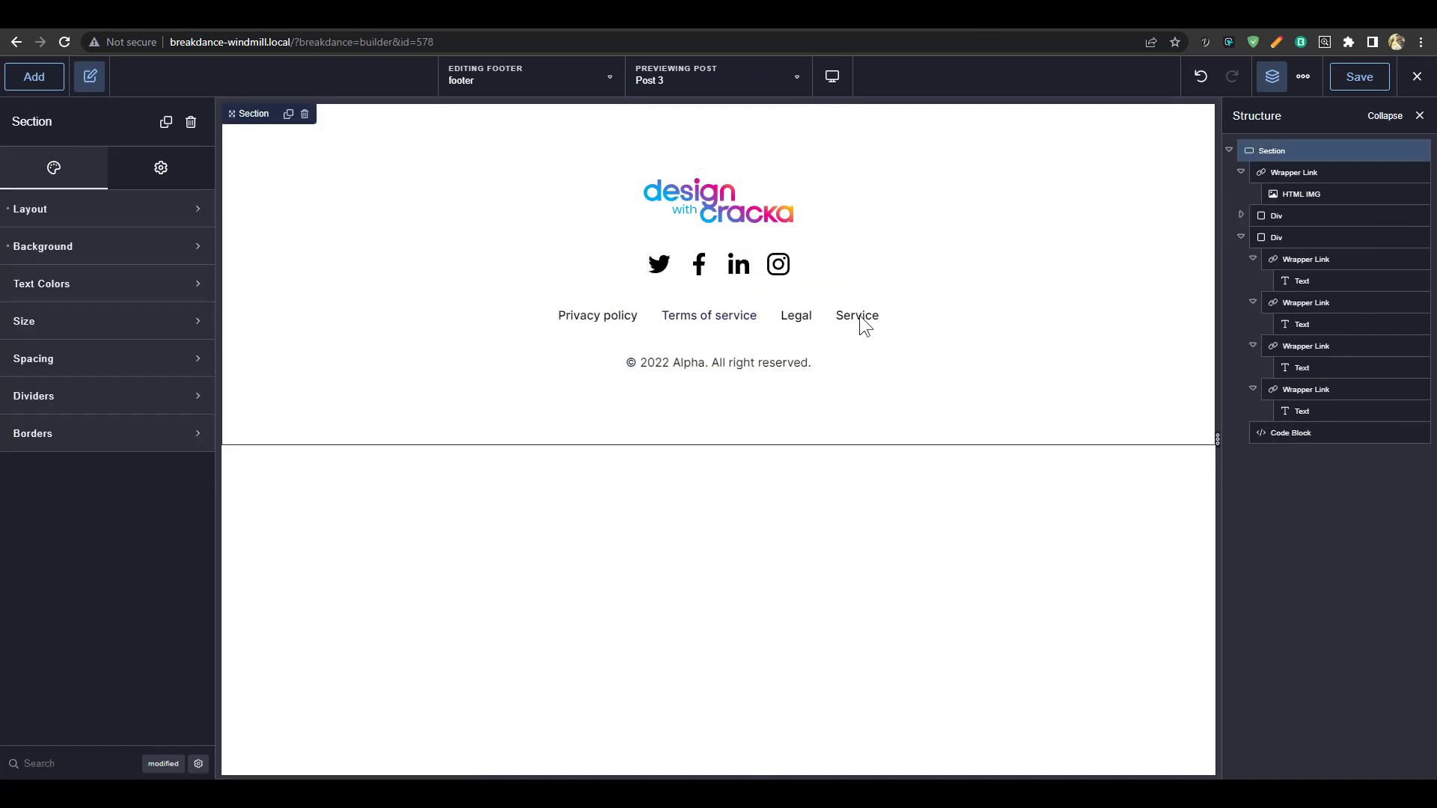
pyautogui.click(774, 320)
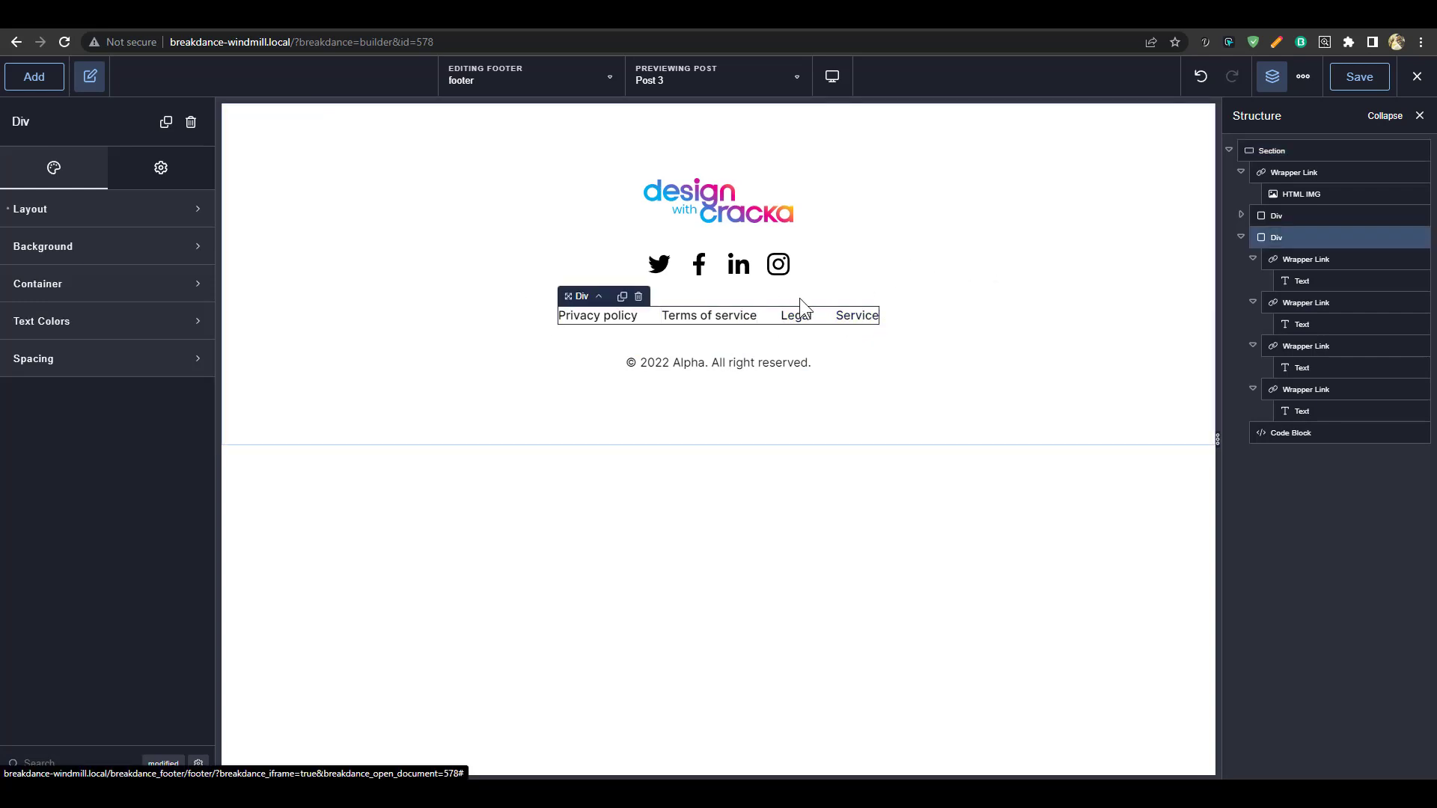
pyautogui.click(1370, 79)
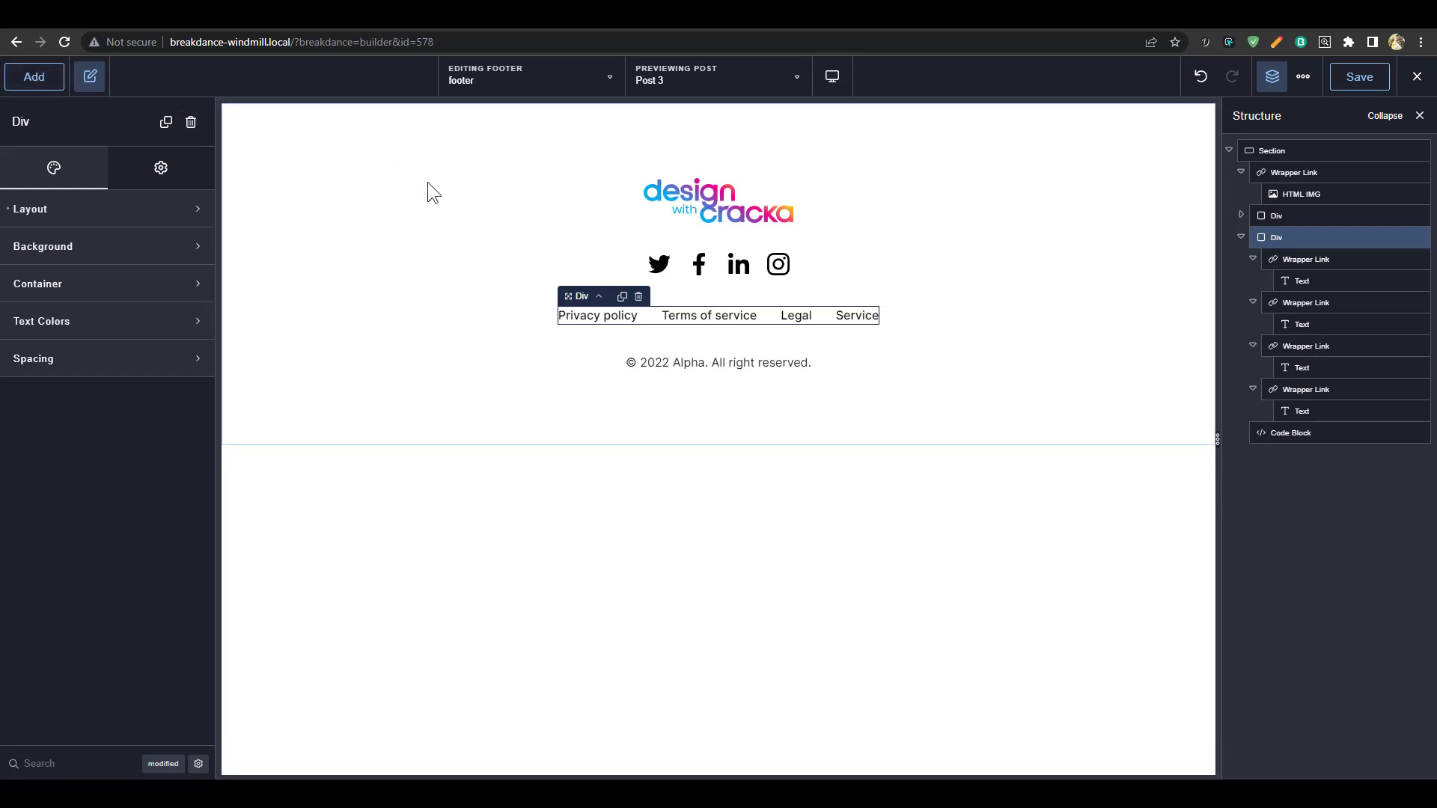
# Delete the Privacy policy, Terms of service, Legal and Service link row and save
pyautogui.click(967, 233)
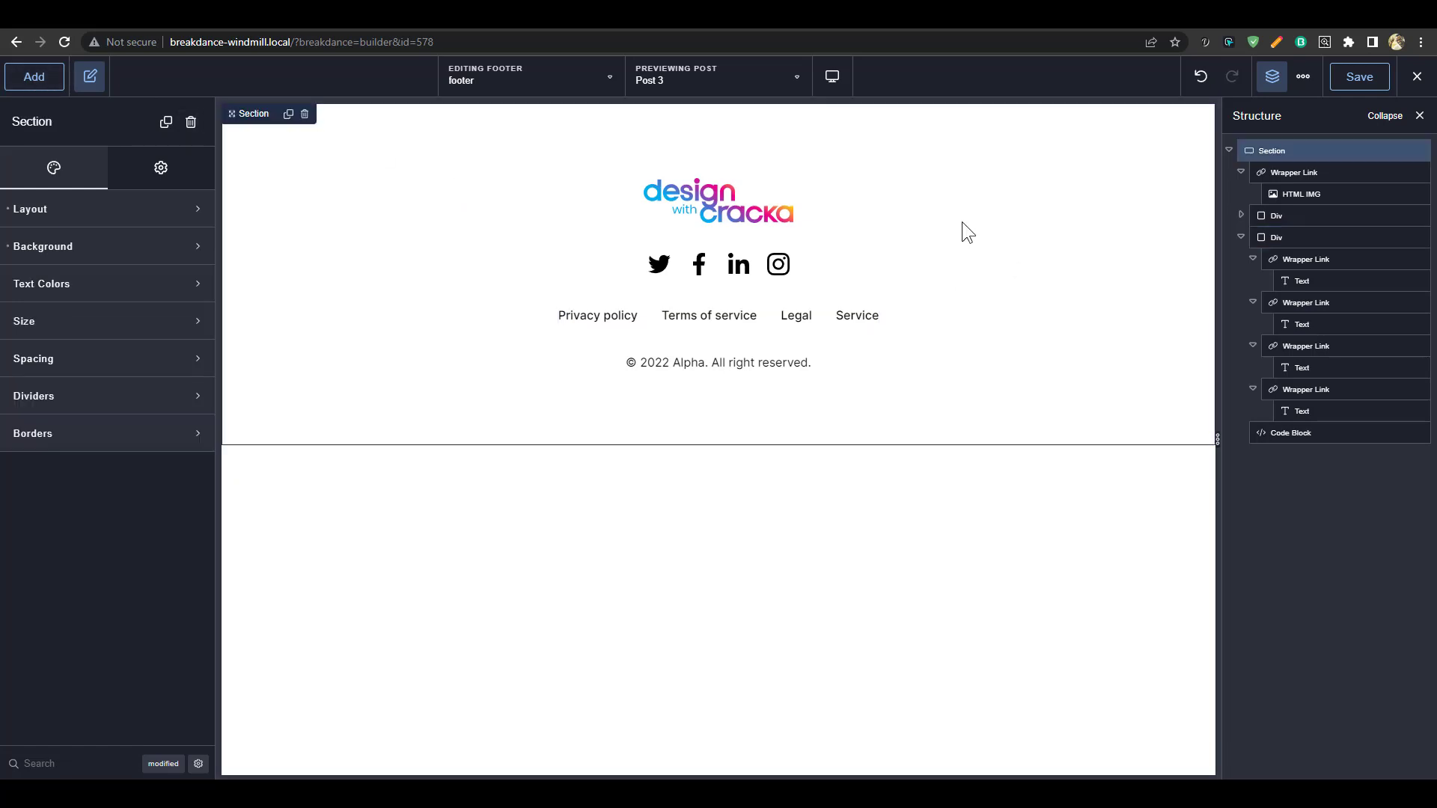
pyautogui.click(1228, 151)
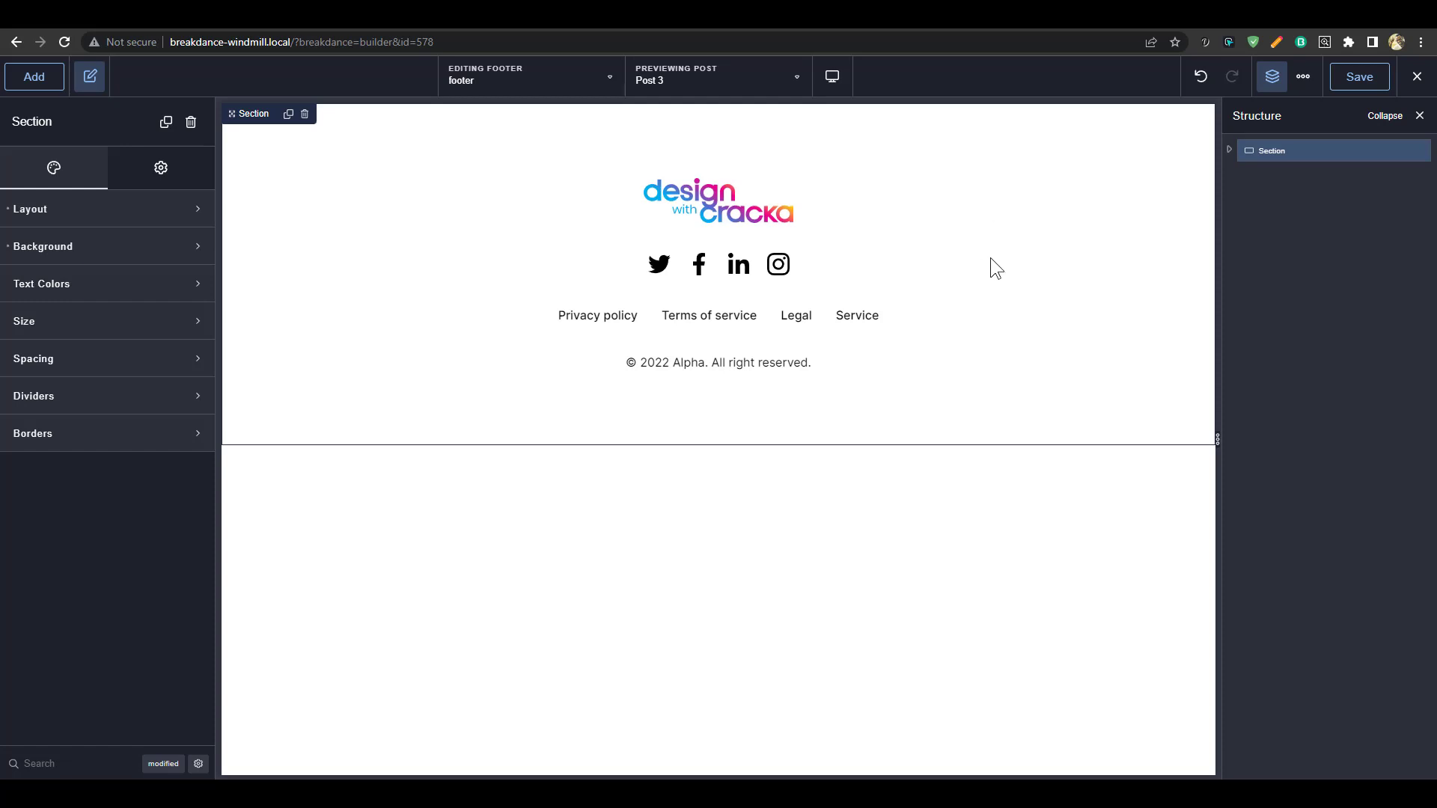
pyautogui.click(748, 208)
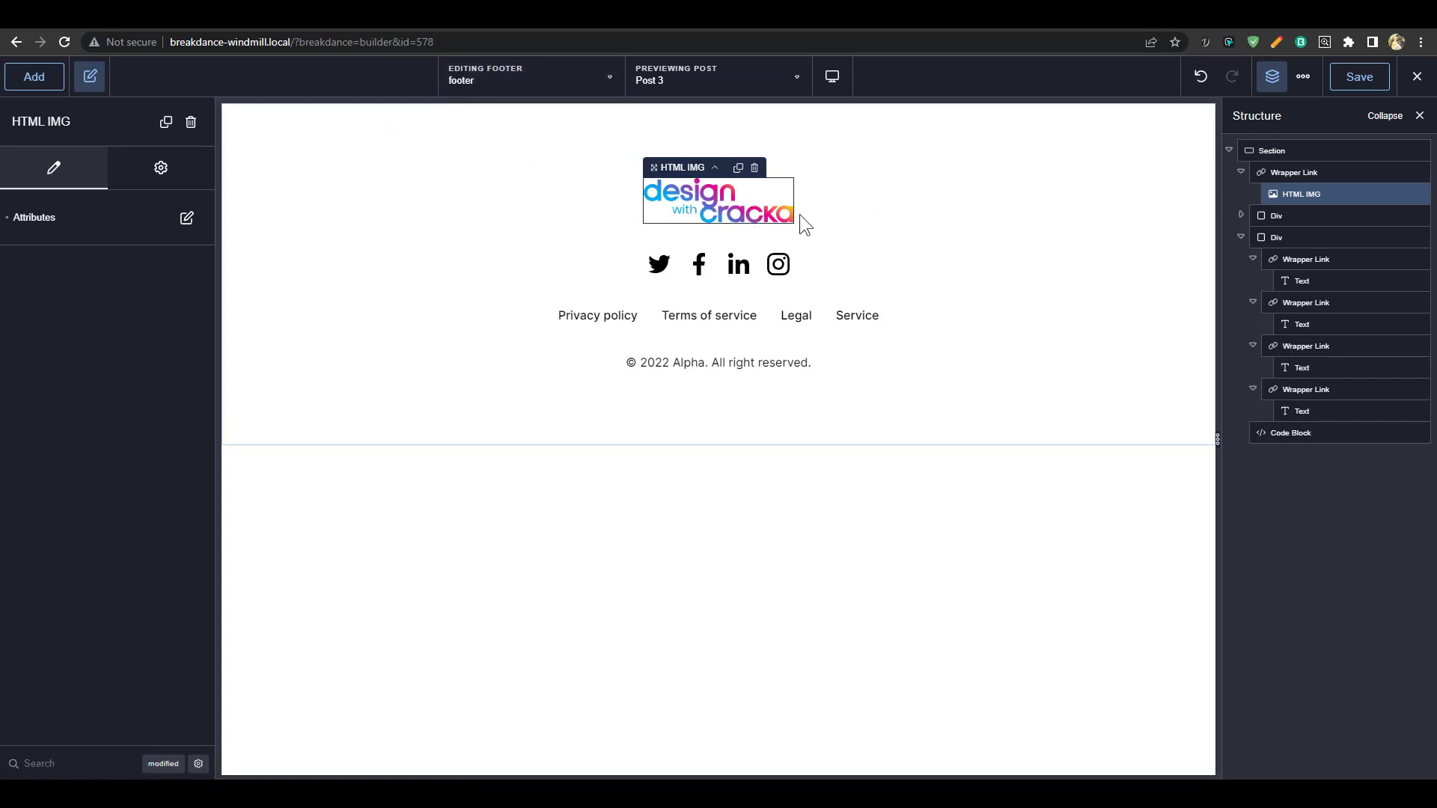
pyautogui.click(1004, 241)
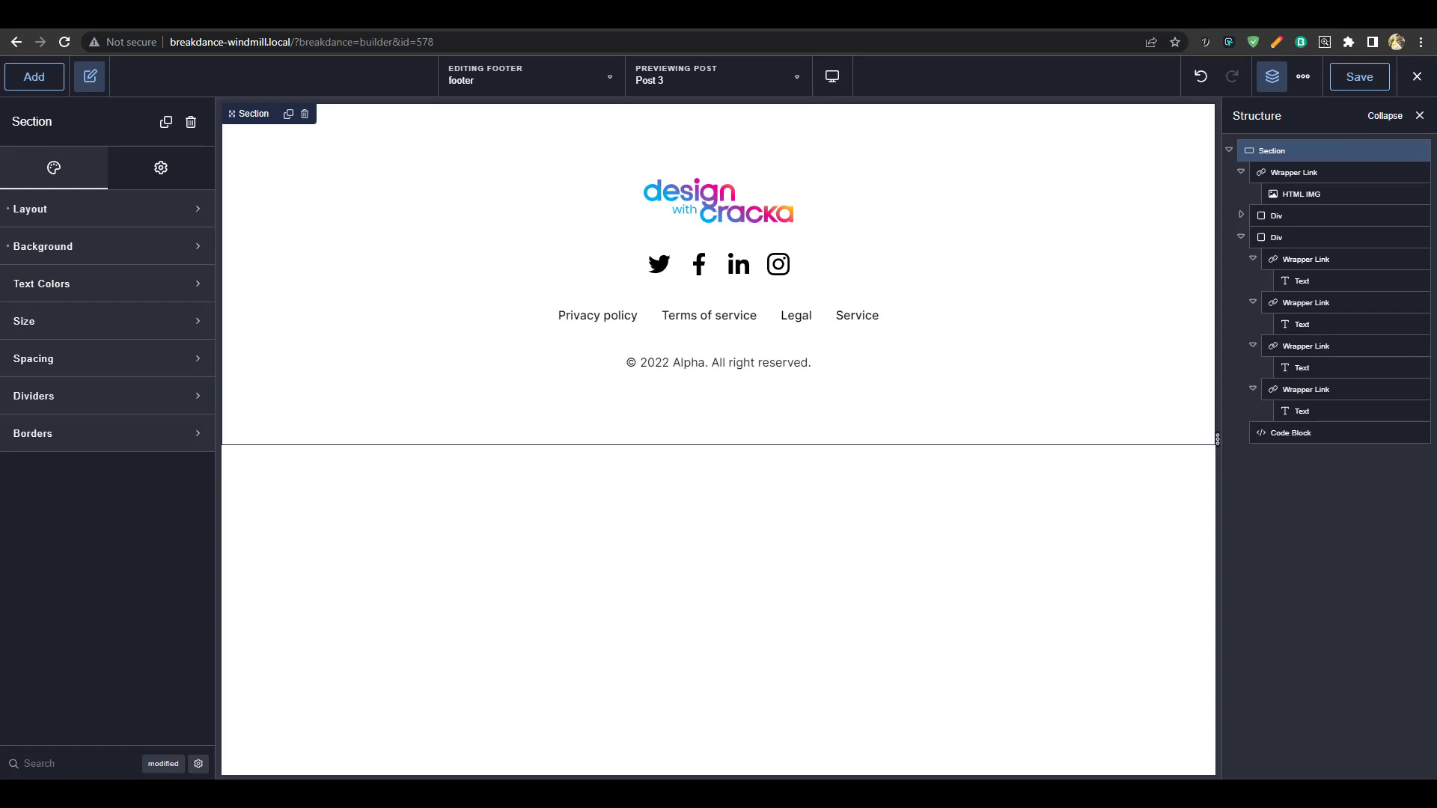
pyautogui.click(1277, 237)
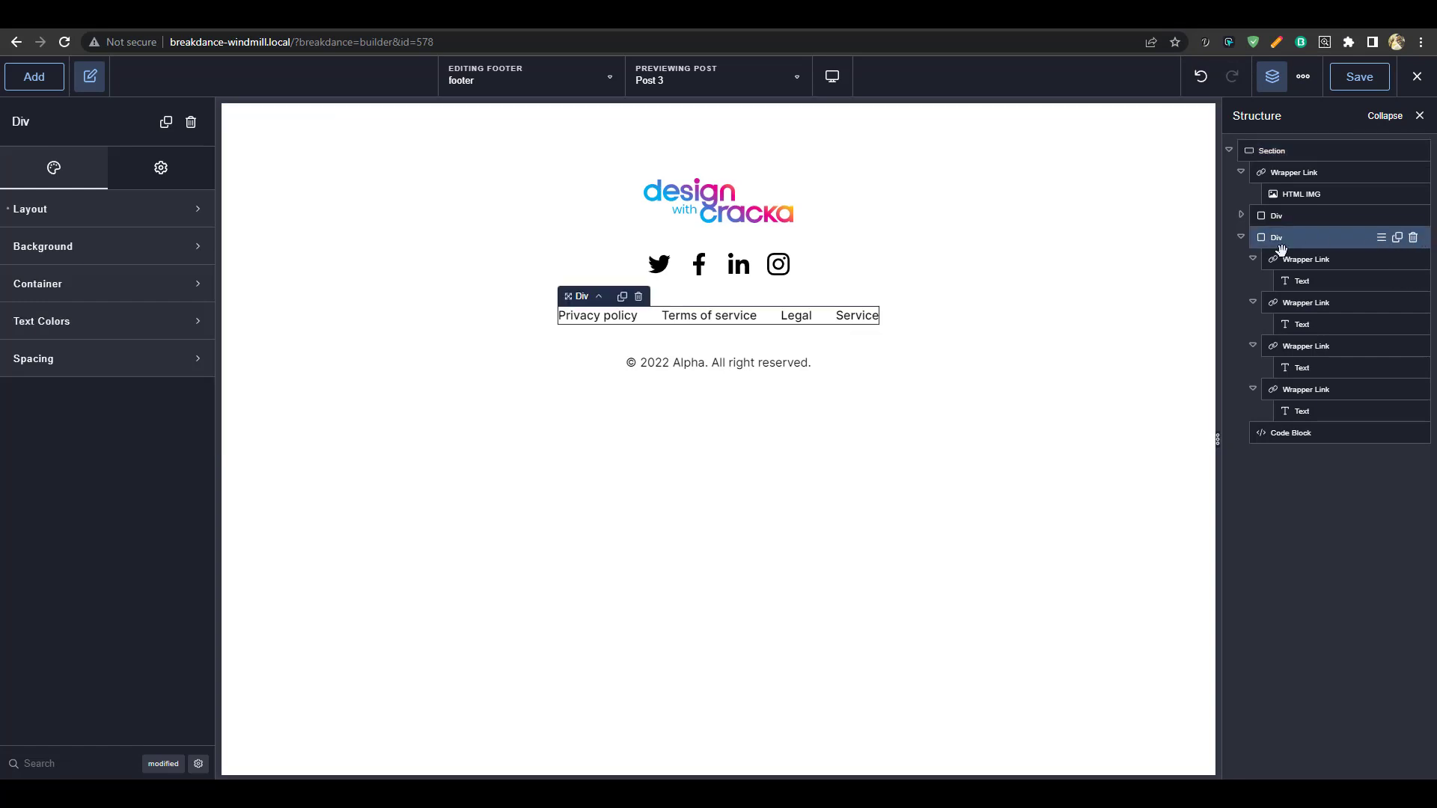
pyautogui.click(1241, 238)
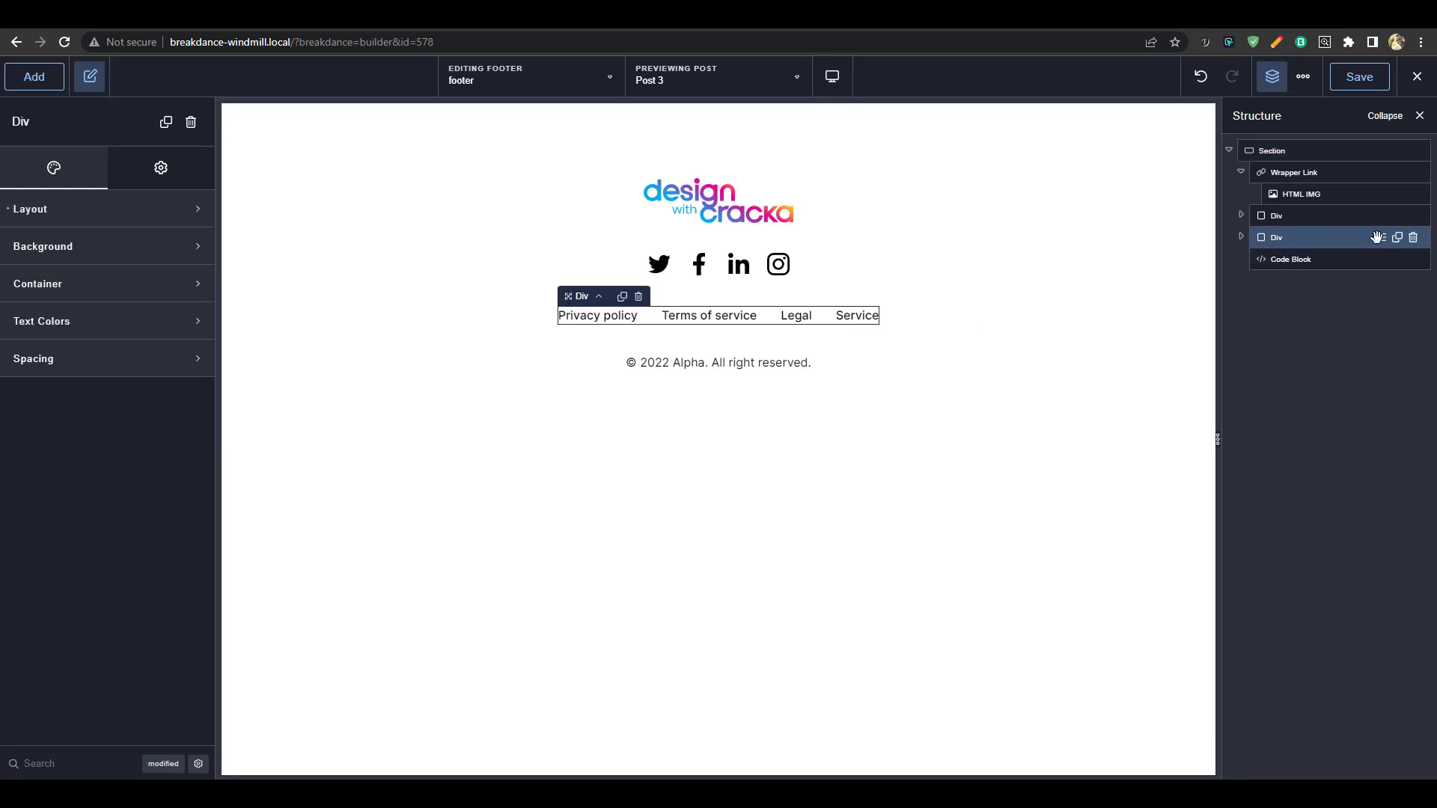
pyautogui.click(1414, 238)
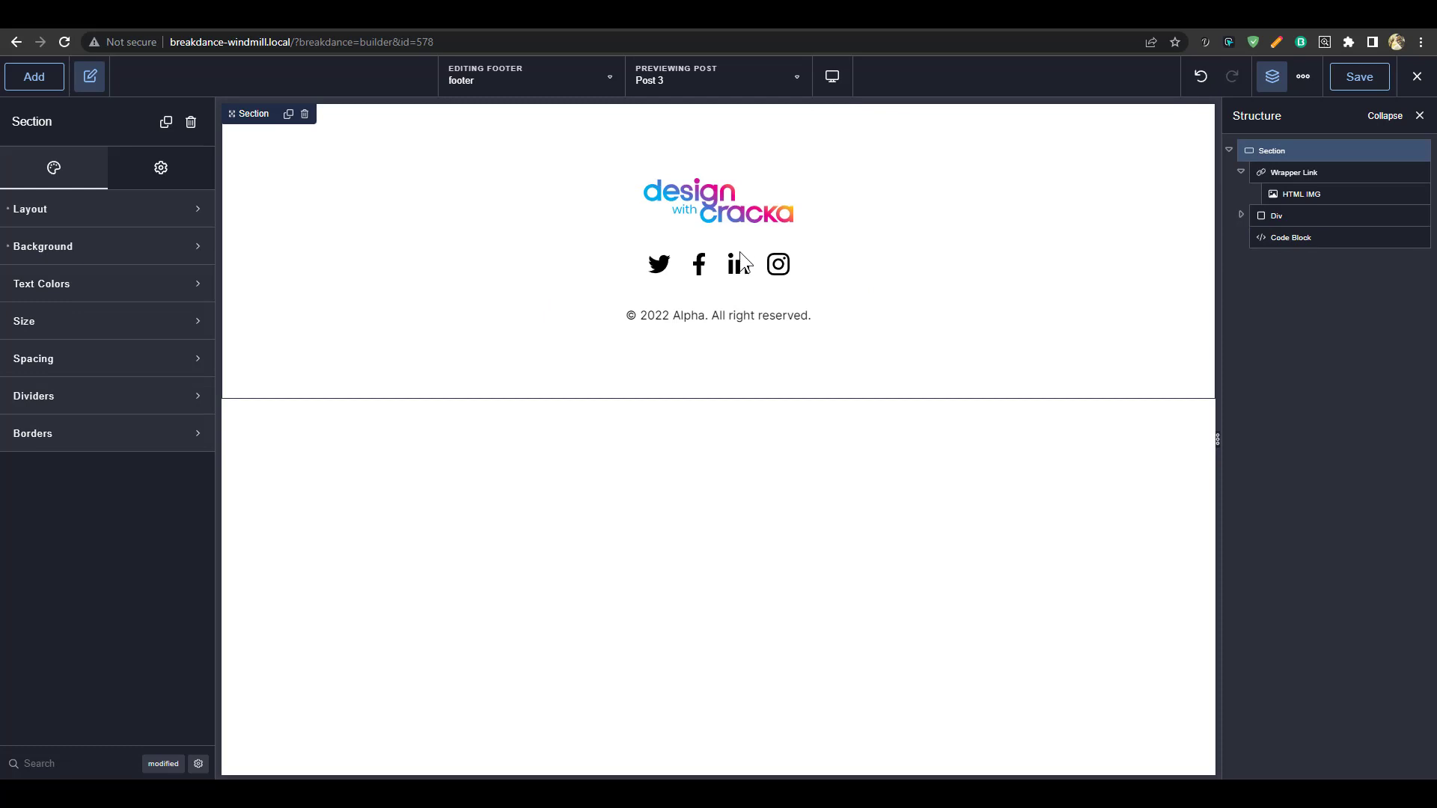
pyautogui.click(1352, 83)
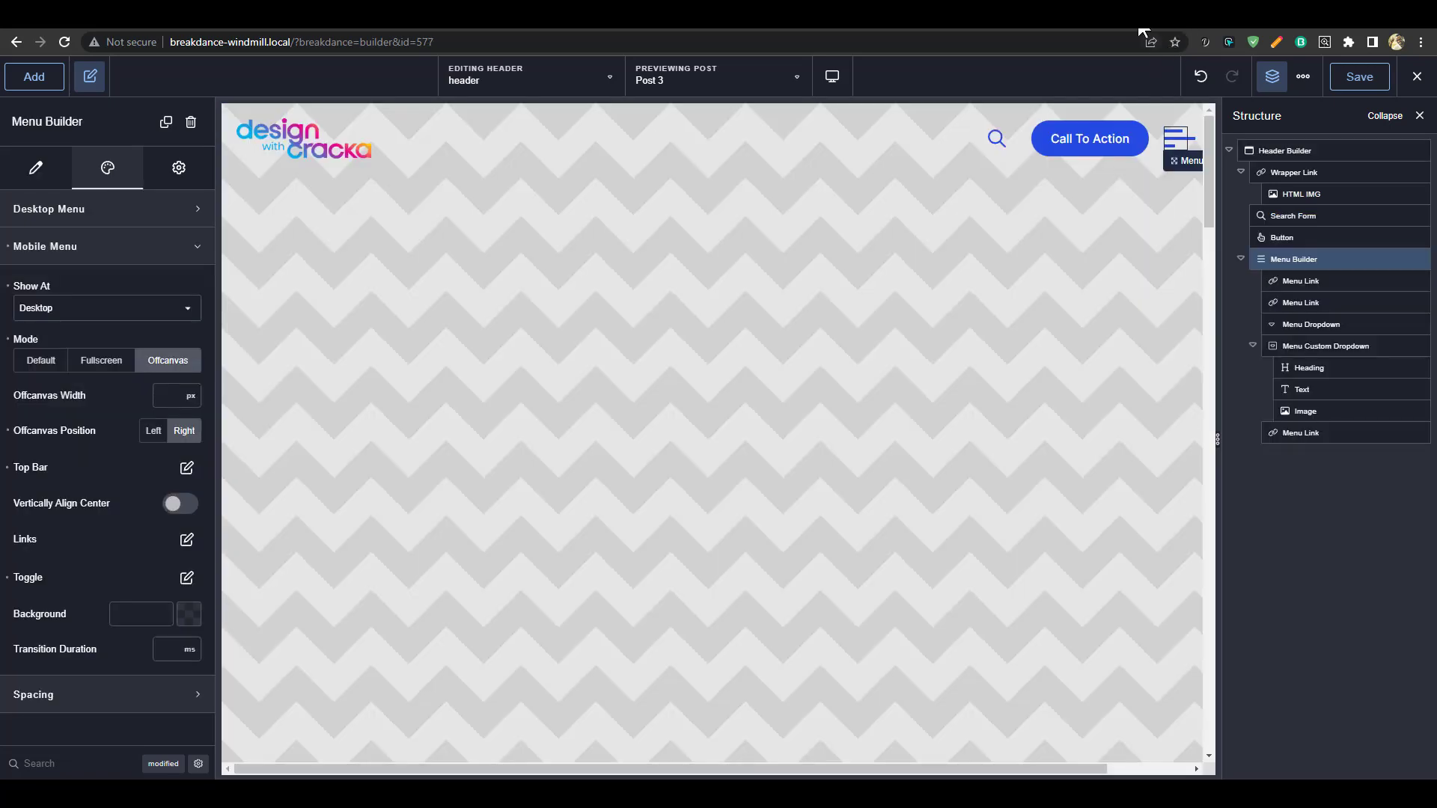
# Start a new WordPress page and title it Landing
pyautogui.click(1105, 26)
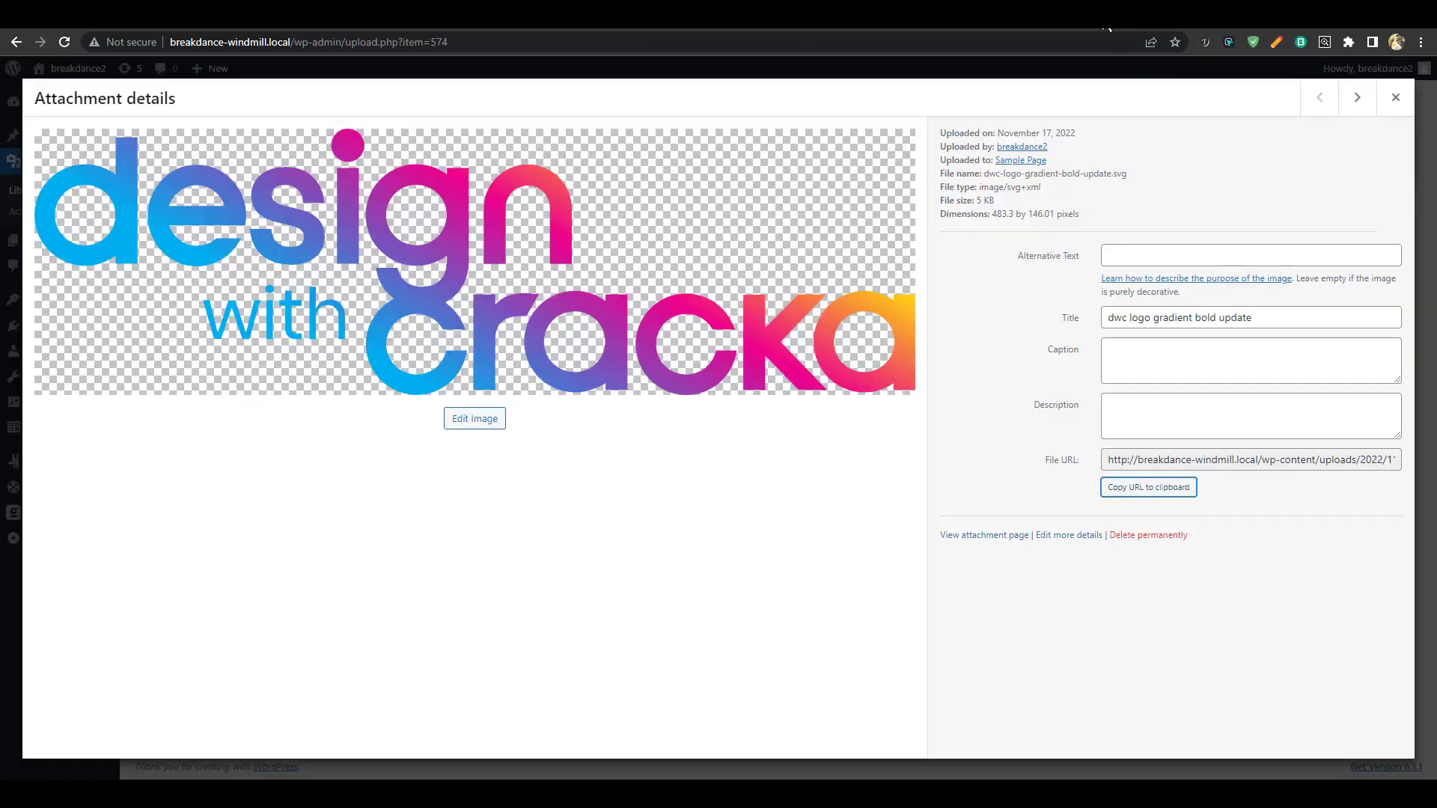
pyautogui.click(1147, 28)
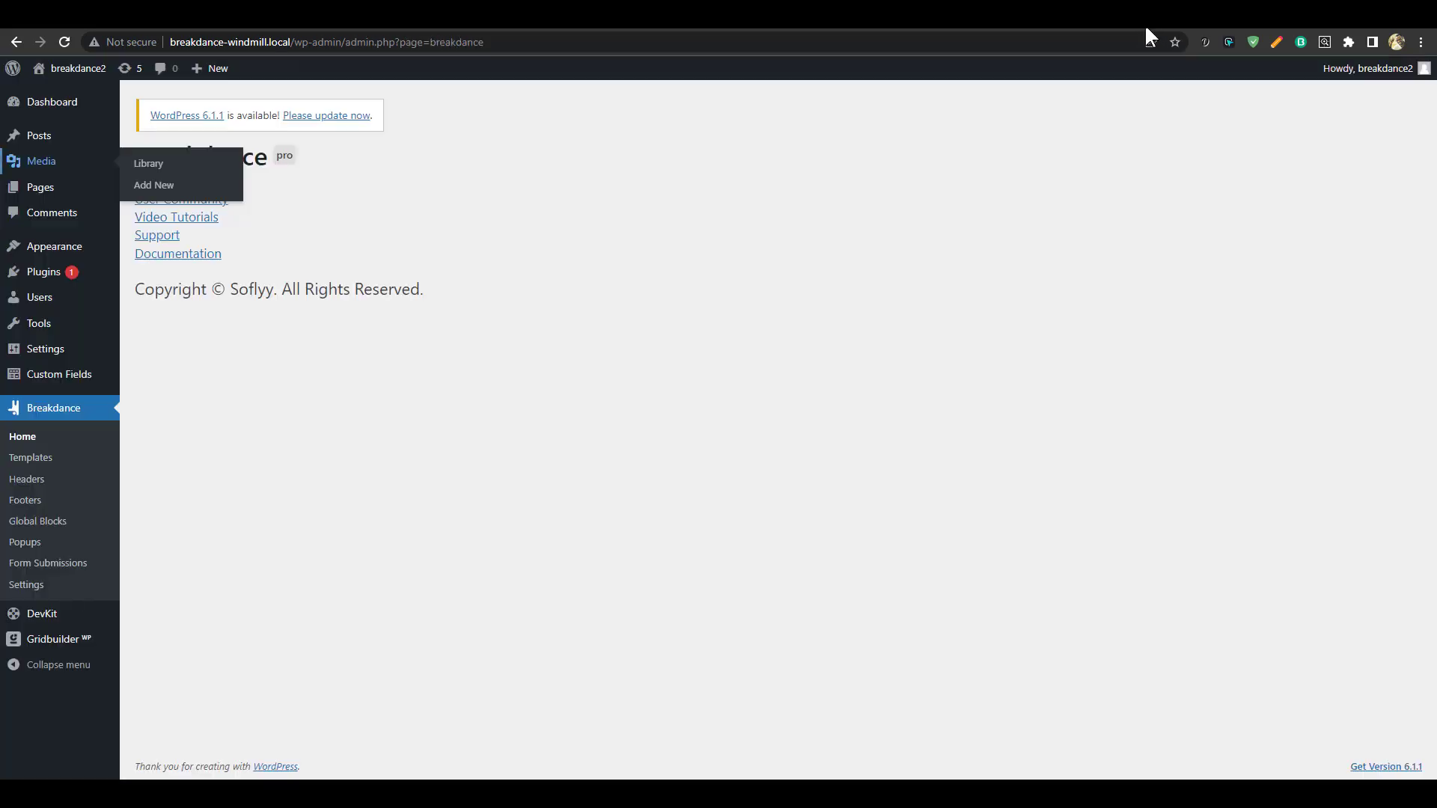
pyautogui.moveTo(48, 189)
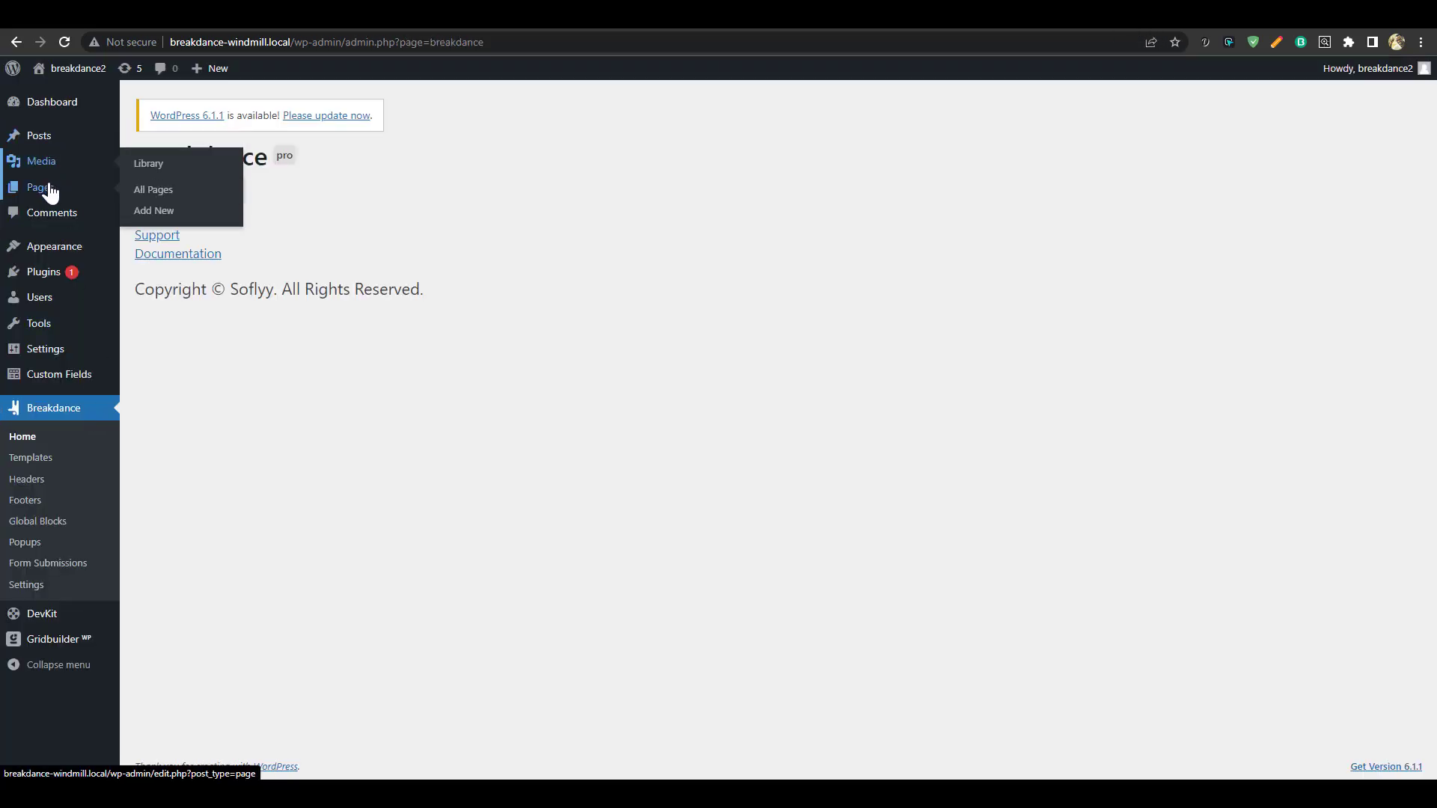
pyautogui.click(171, 213)
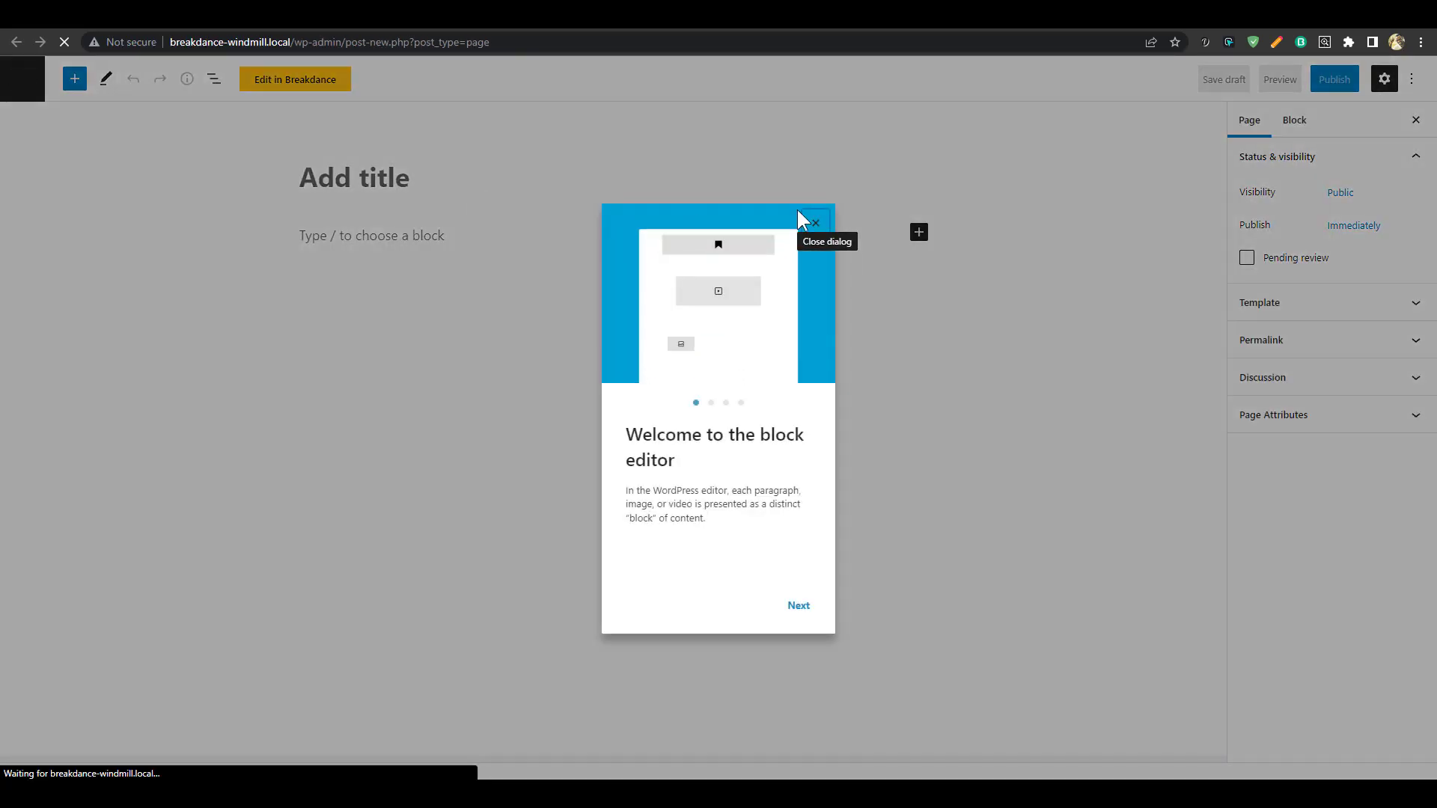
pyautogui.click(819, 221)
pyautogui.click(482, 181)
pyautogui.write('La')
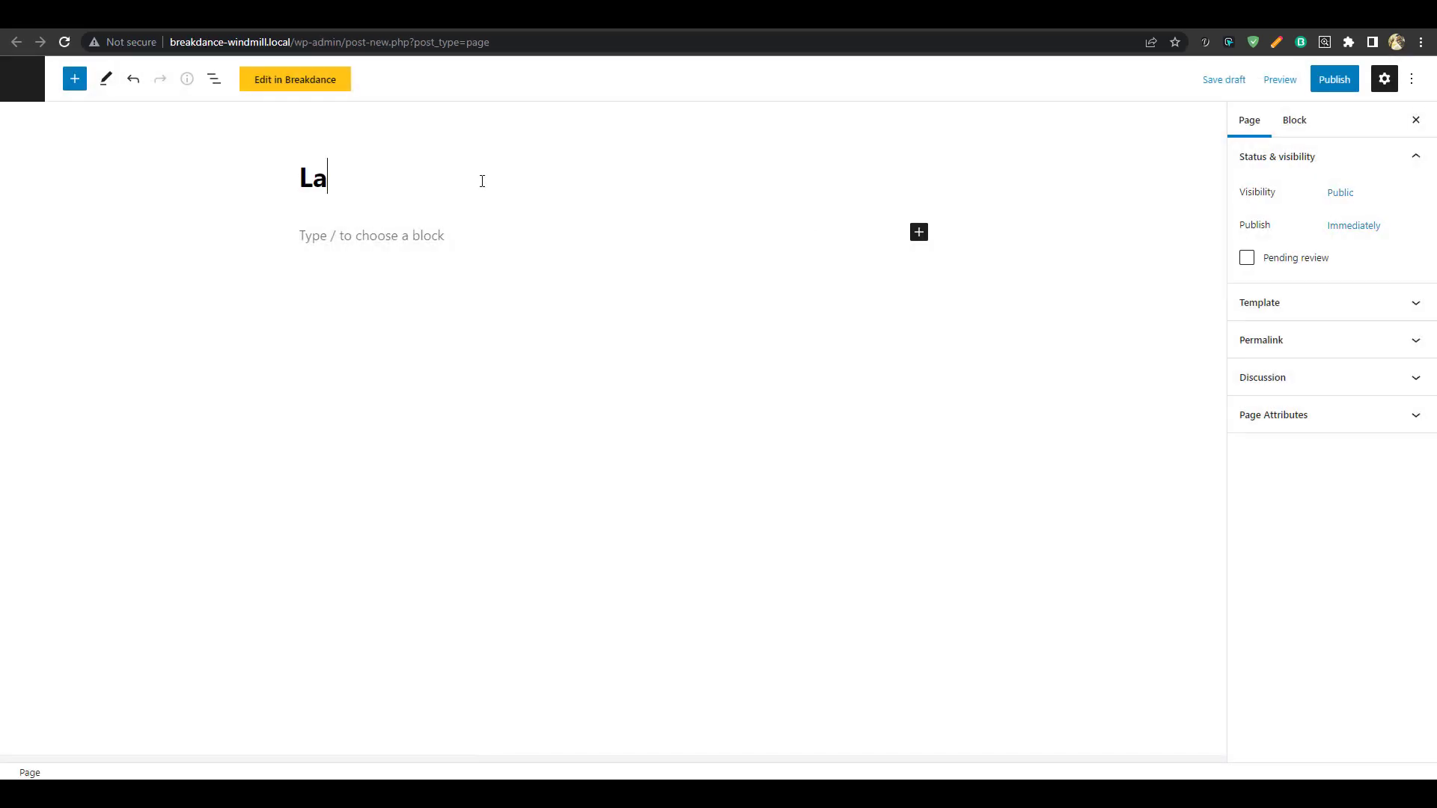
pyautogui.write('nding')
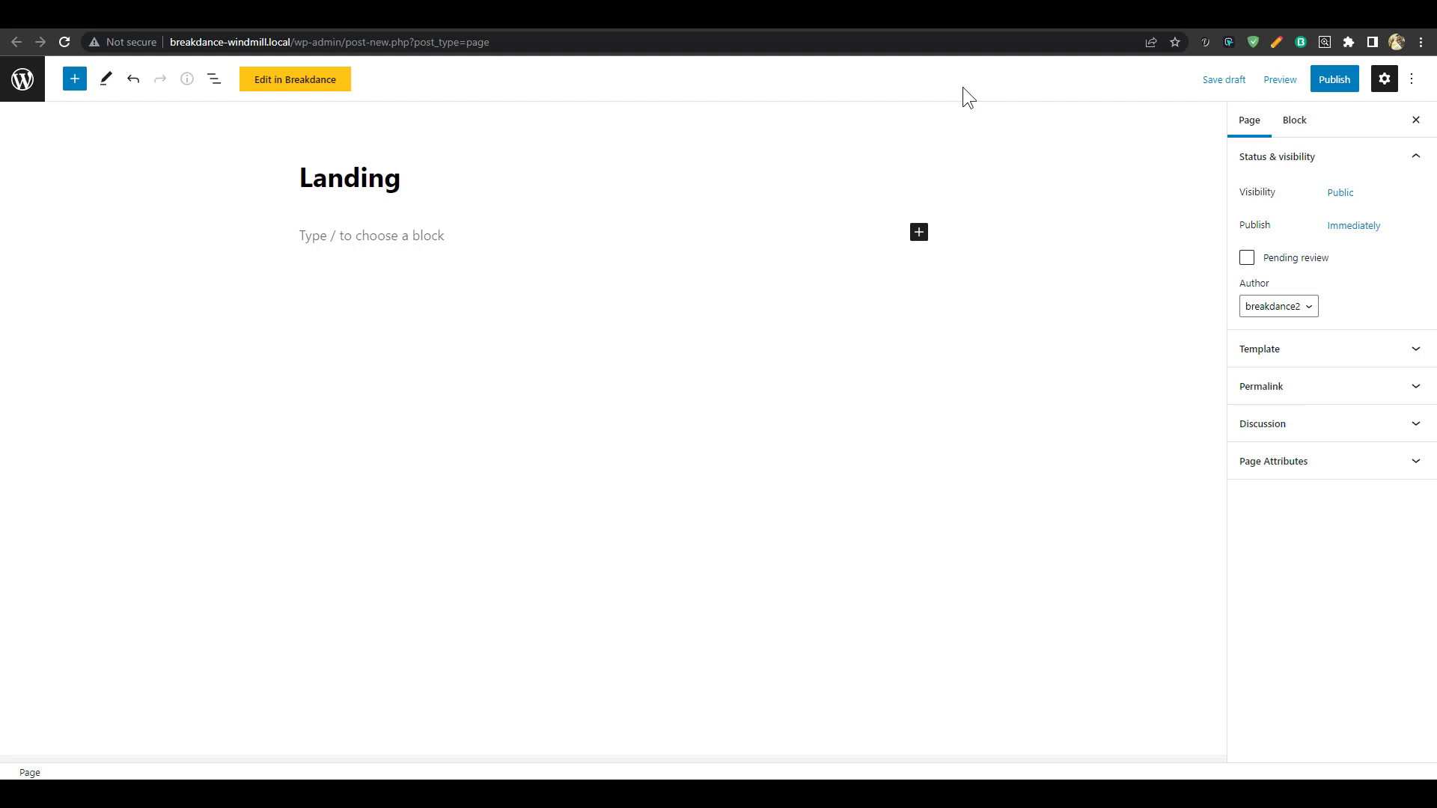
# Publish the Landing page, open it in Breakdance, and clear the library's Footer filter
pyautogui.click(1332, 83)
pyautogui.click(1279, 84)
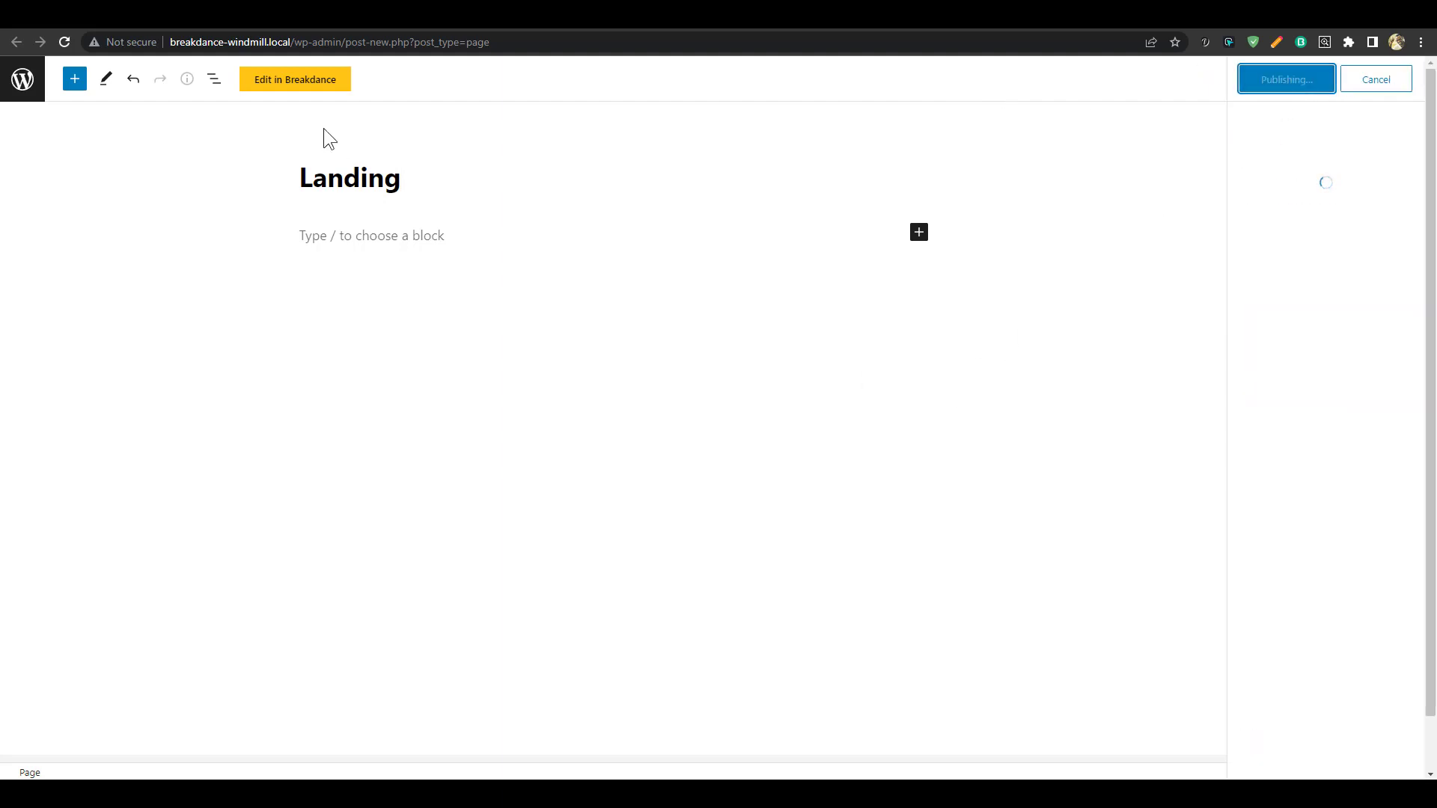
pyautogui.click(312, 84)
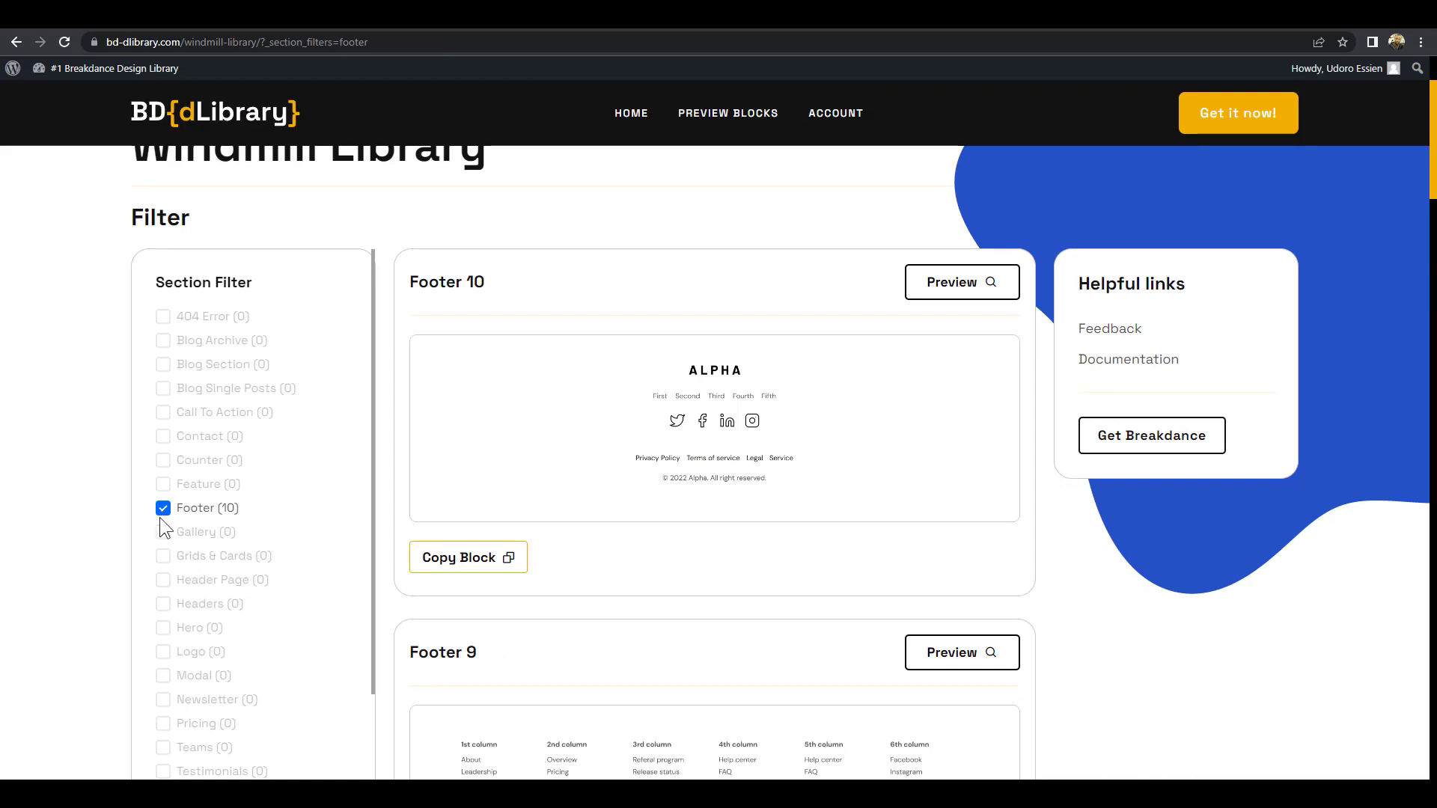
pyautogui.click(162, 510)
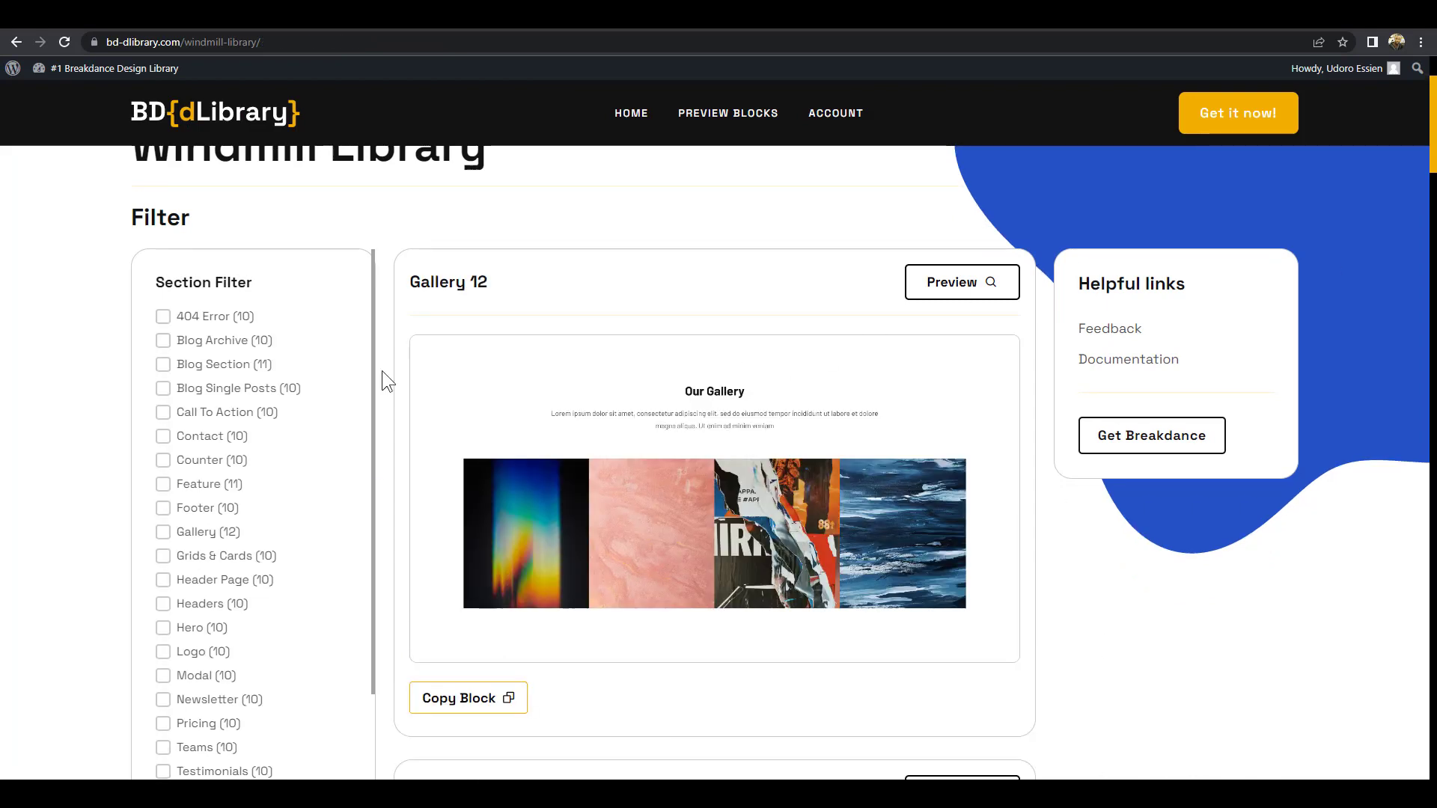
# Filter the Windmill library to Hero blocks and copy the hero with the dark building photo
pyautogui.click(163, 628)
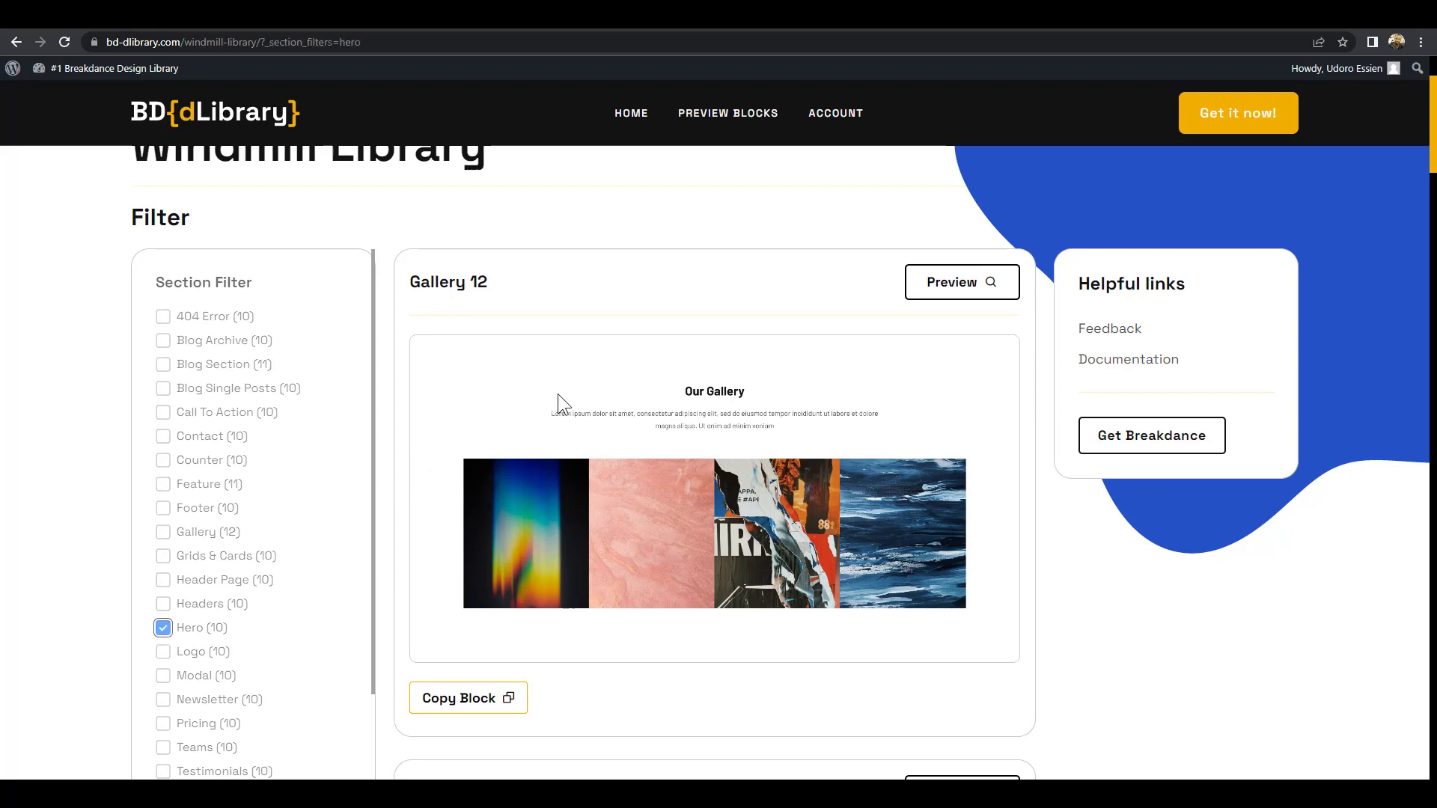
pyautogui.scroll(-14, 595, 340)
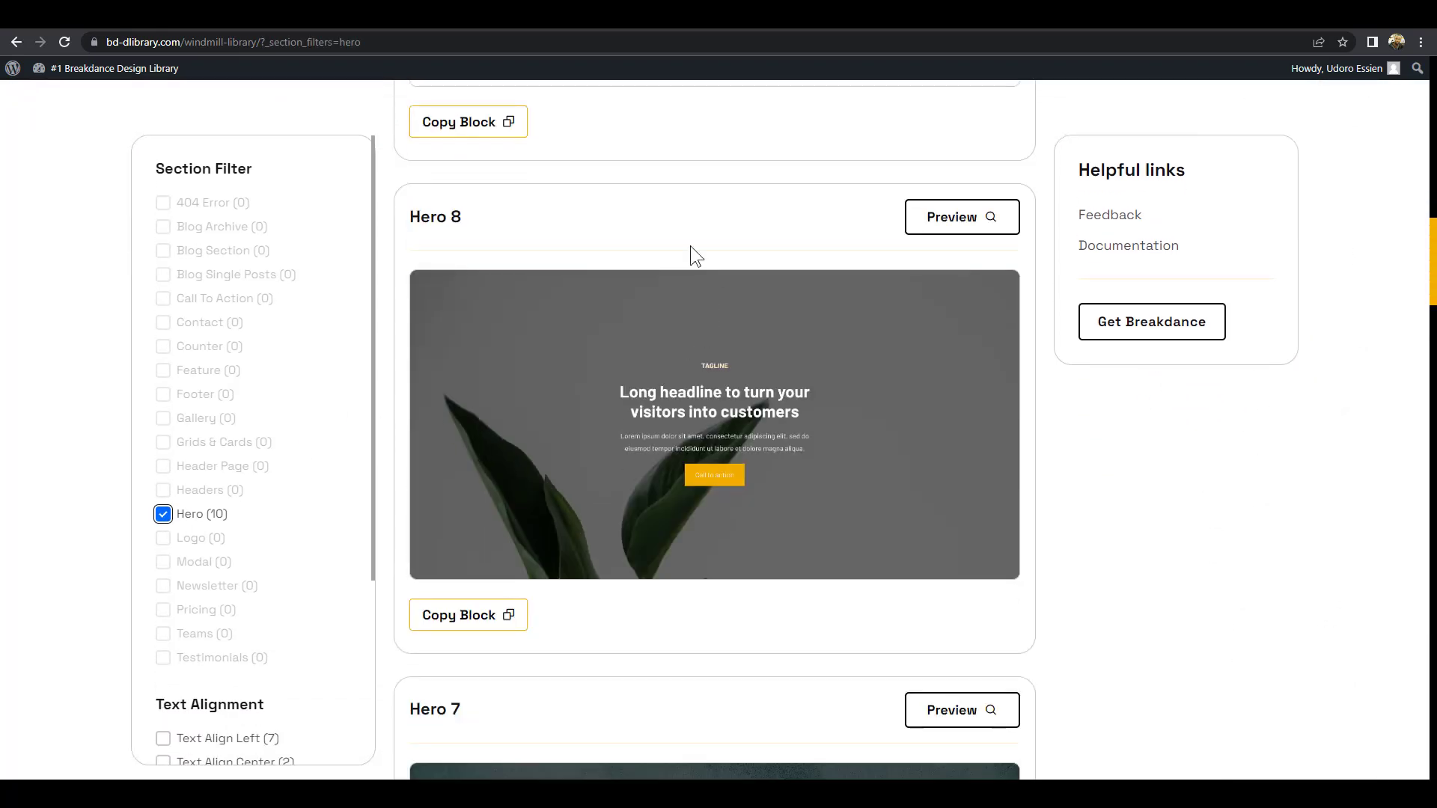
pyautogui.scroll(-20, 690, 247)
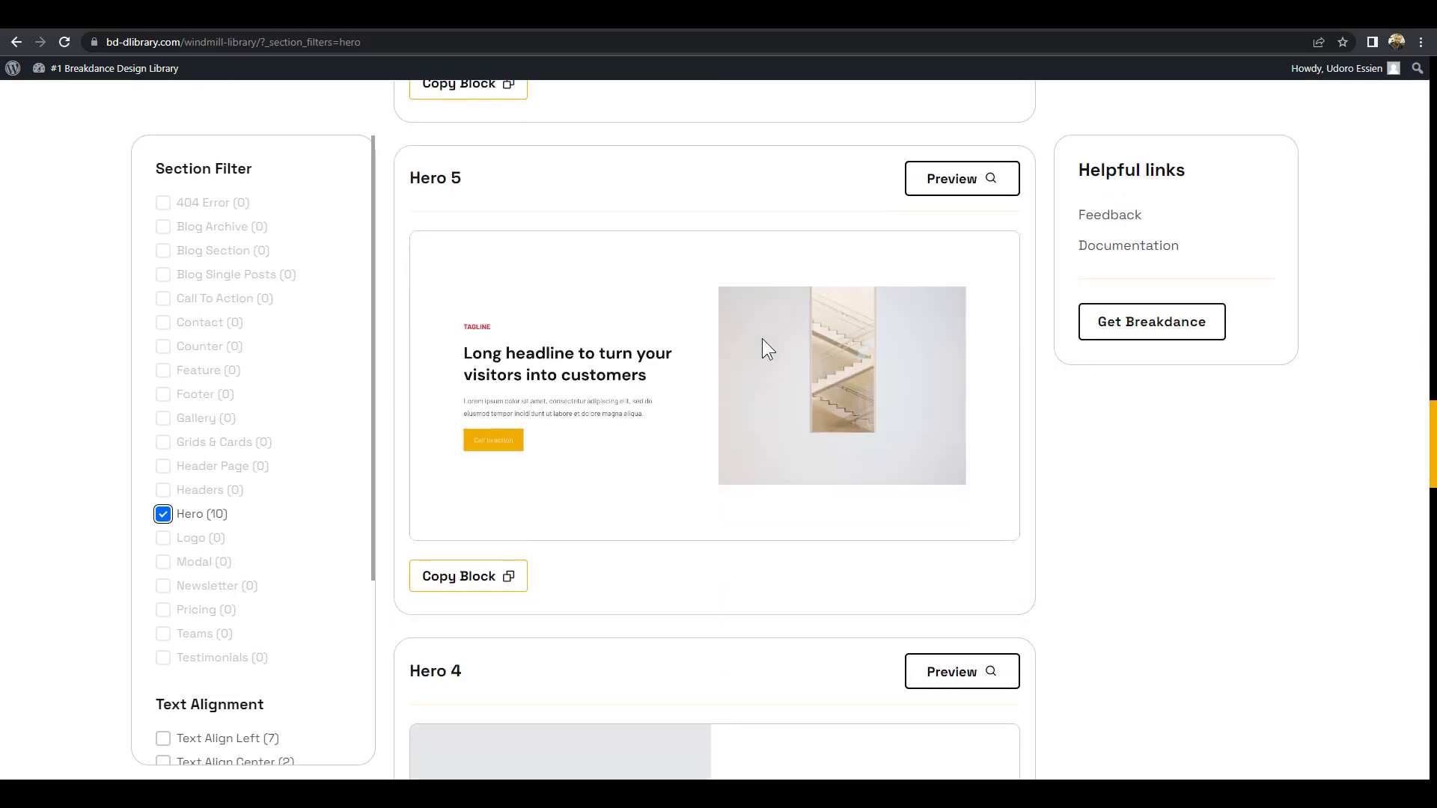
pyautogui.scroll(-17, 762, 338)
pyautogui.scroll(3, 781, 361)
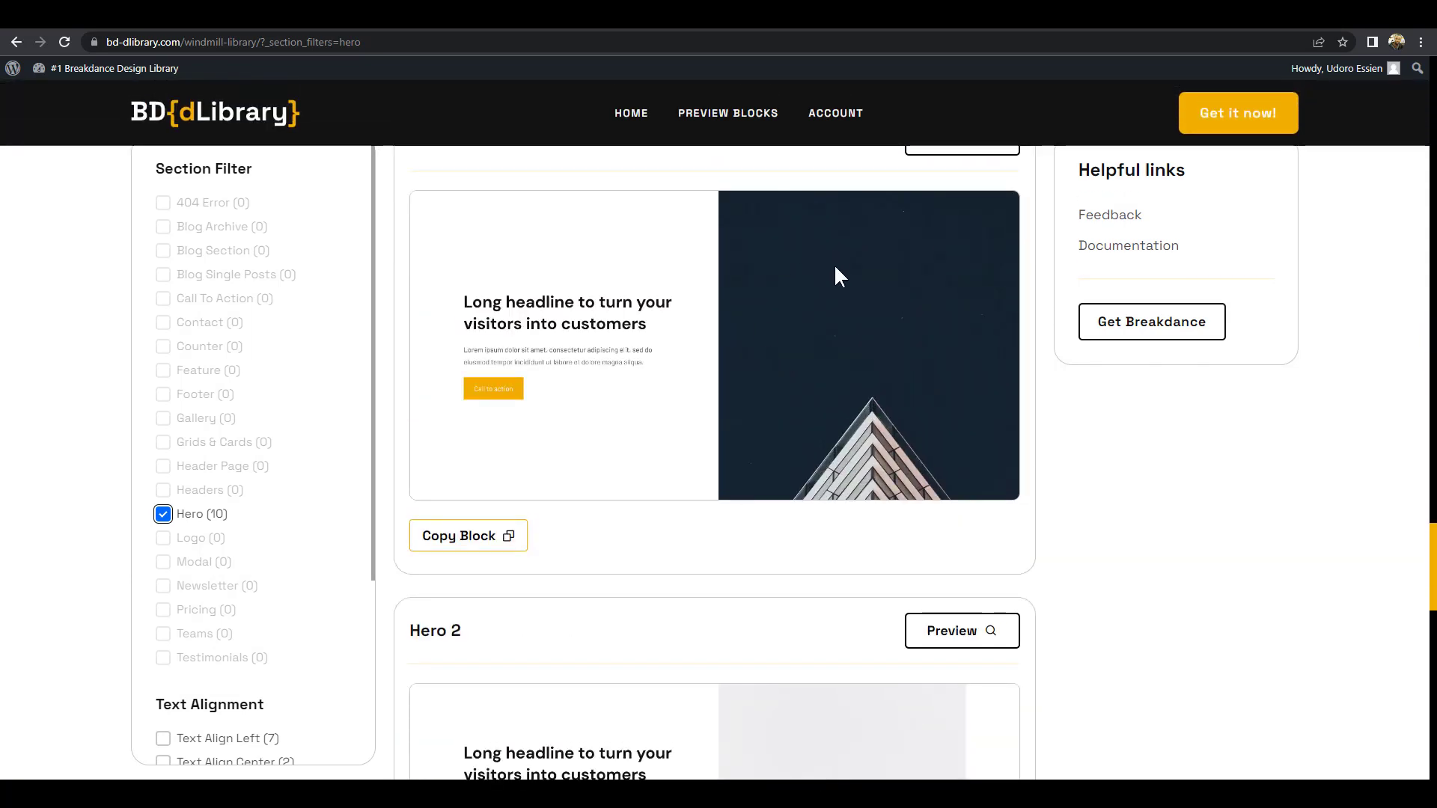
pyautogui.click(509, 547)
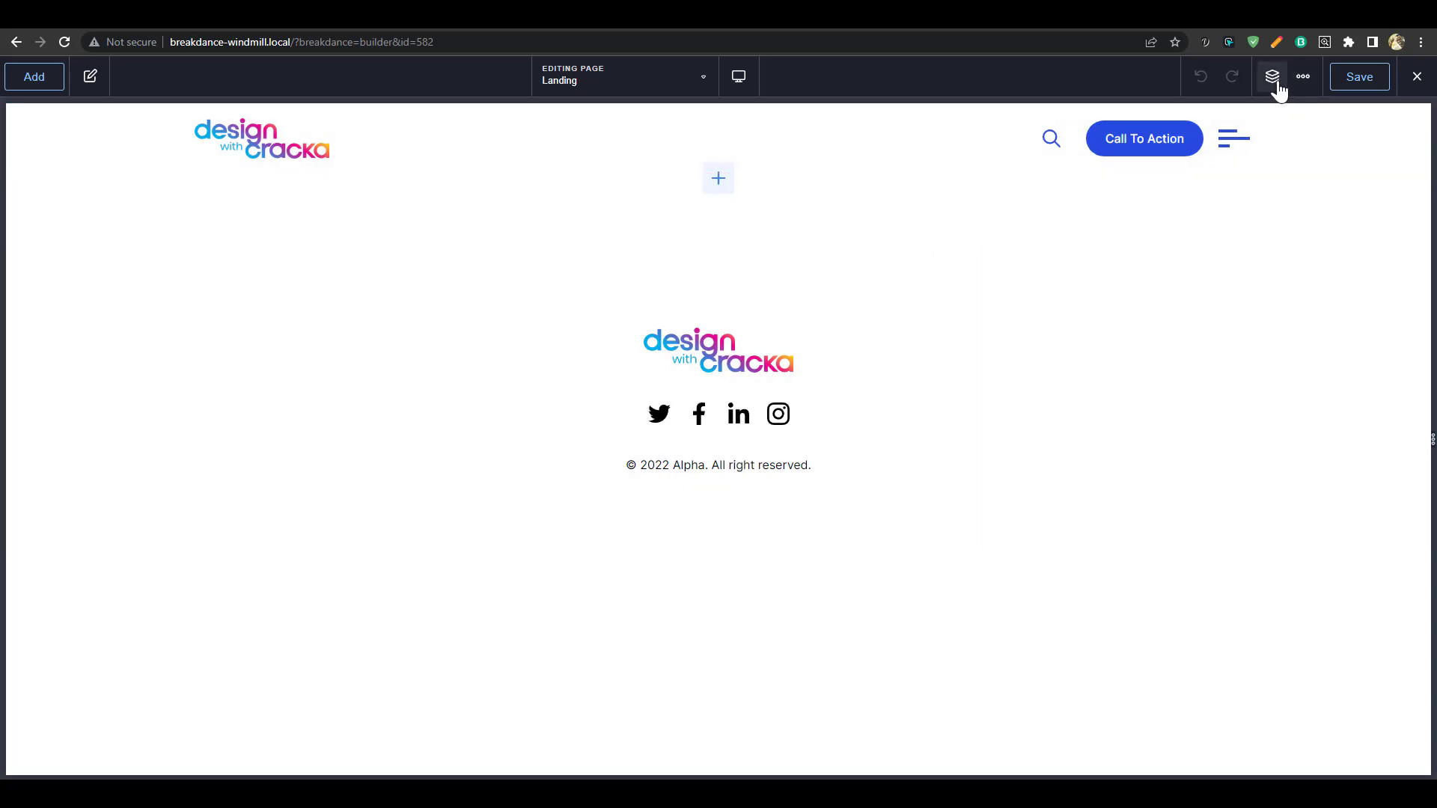
# Paste the copied hero into the Landing page and swap its building photo for ENDSCREEN-mod3
pyautogui.hotkey('ctrl', 'v')
pyautogui.scroll(-4, 1130, 357)
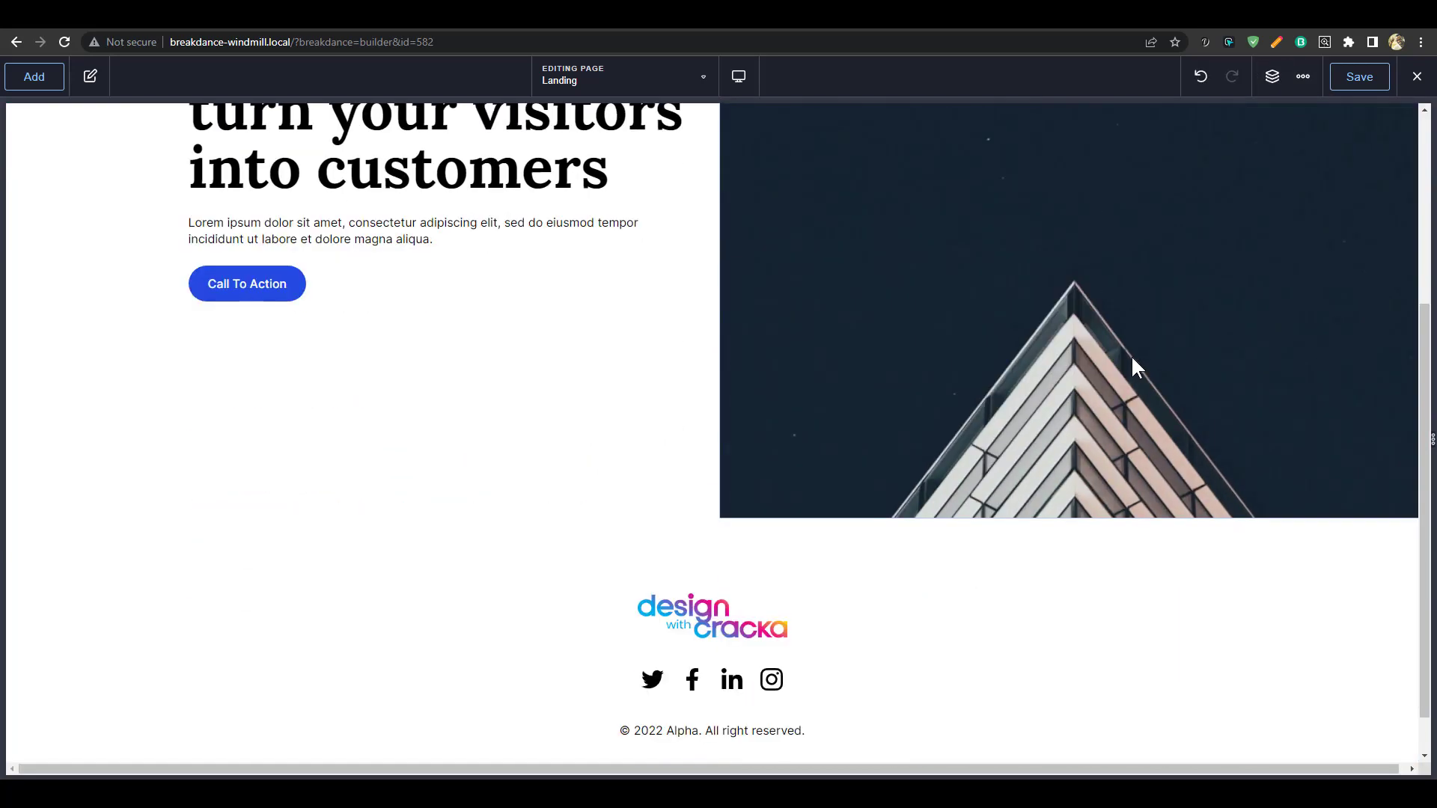
pyautogui.scroll(4, 1133, 359)
pyautogui.click(1041, 404)
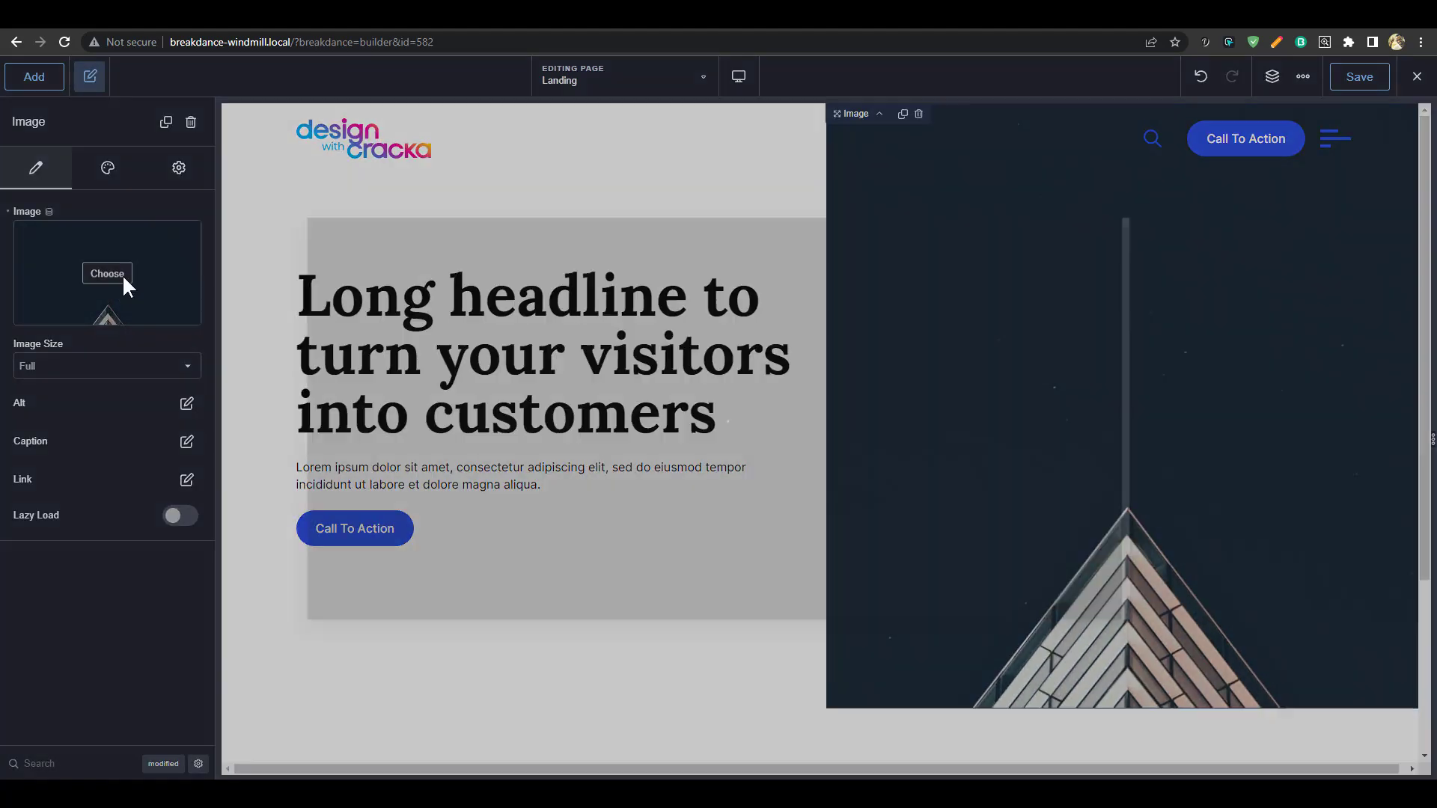
pyautogui.click(124, 276)
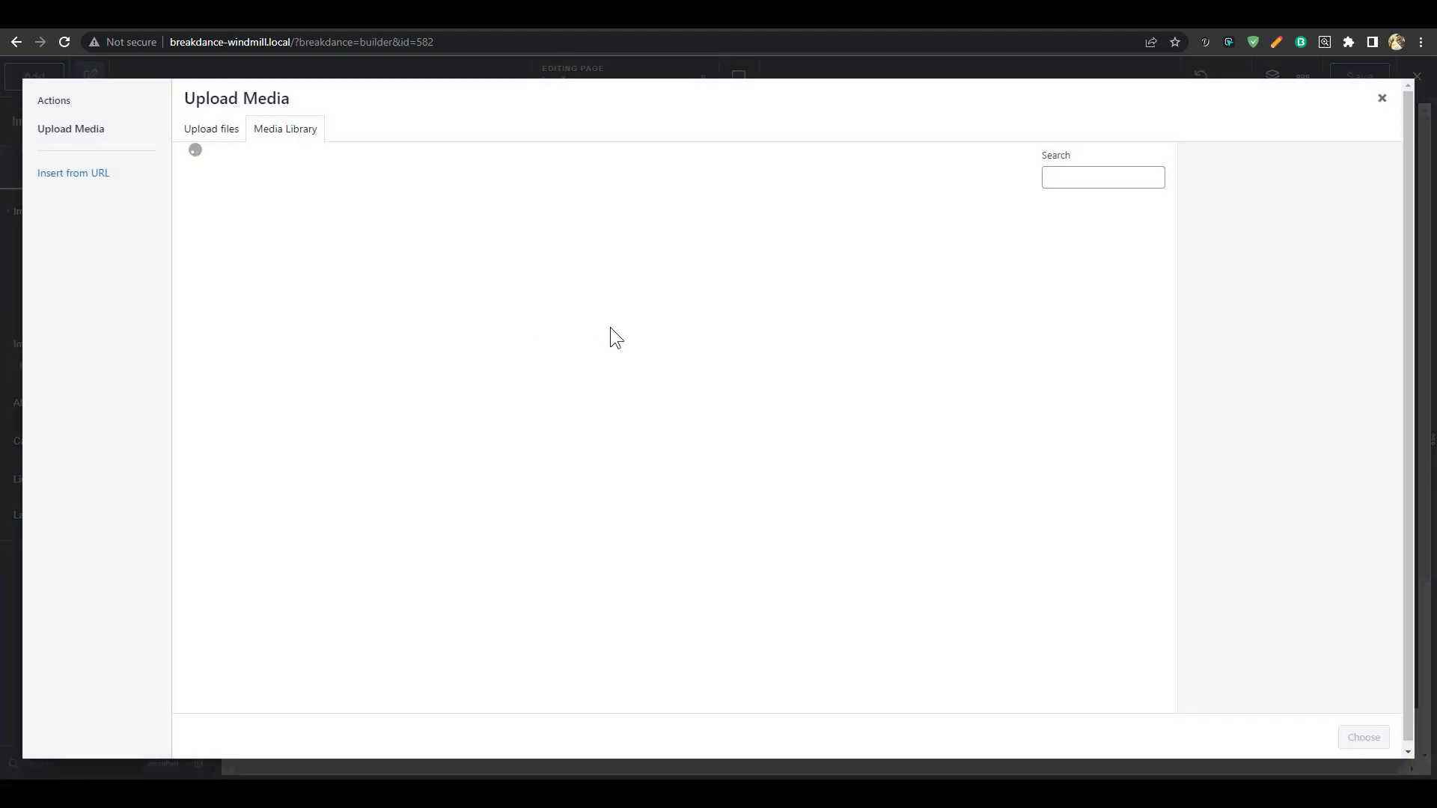
pyautogui.click(449, 274)
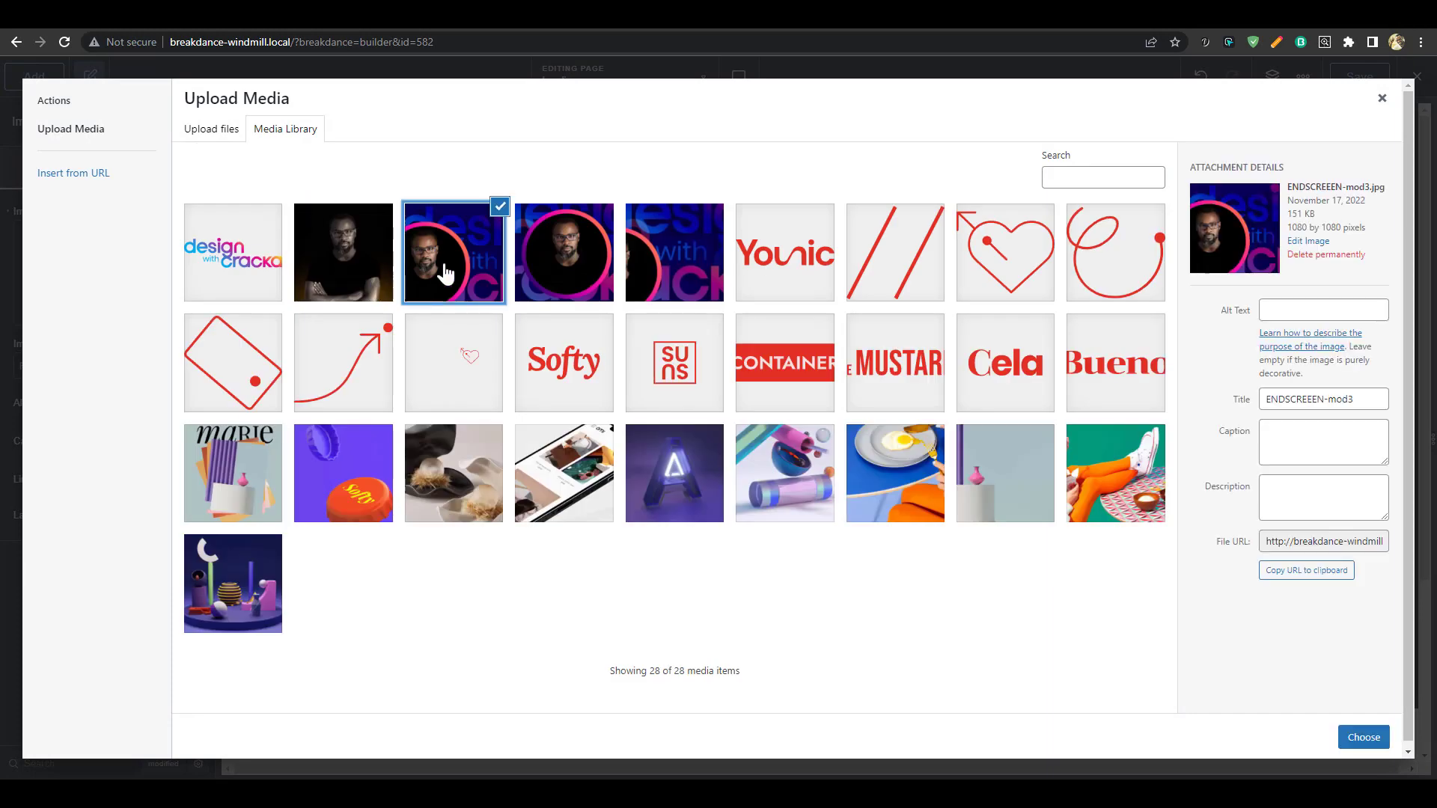
pyautogui.click(1364, 739)
# Reapply ENDSCREEN-mod3.jpg as the hero image from the Media Library
pyautogui.click(578, 326)
pyautogui.doubleClick(593, 312)
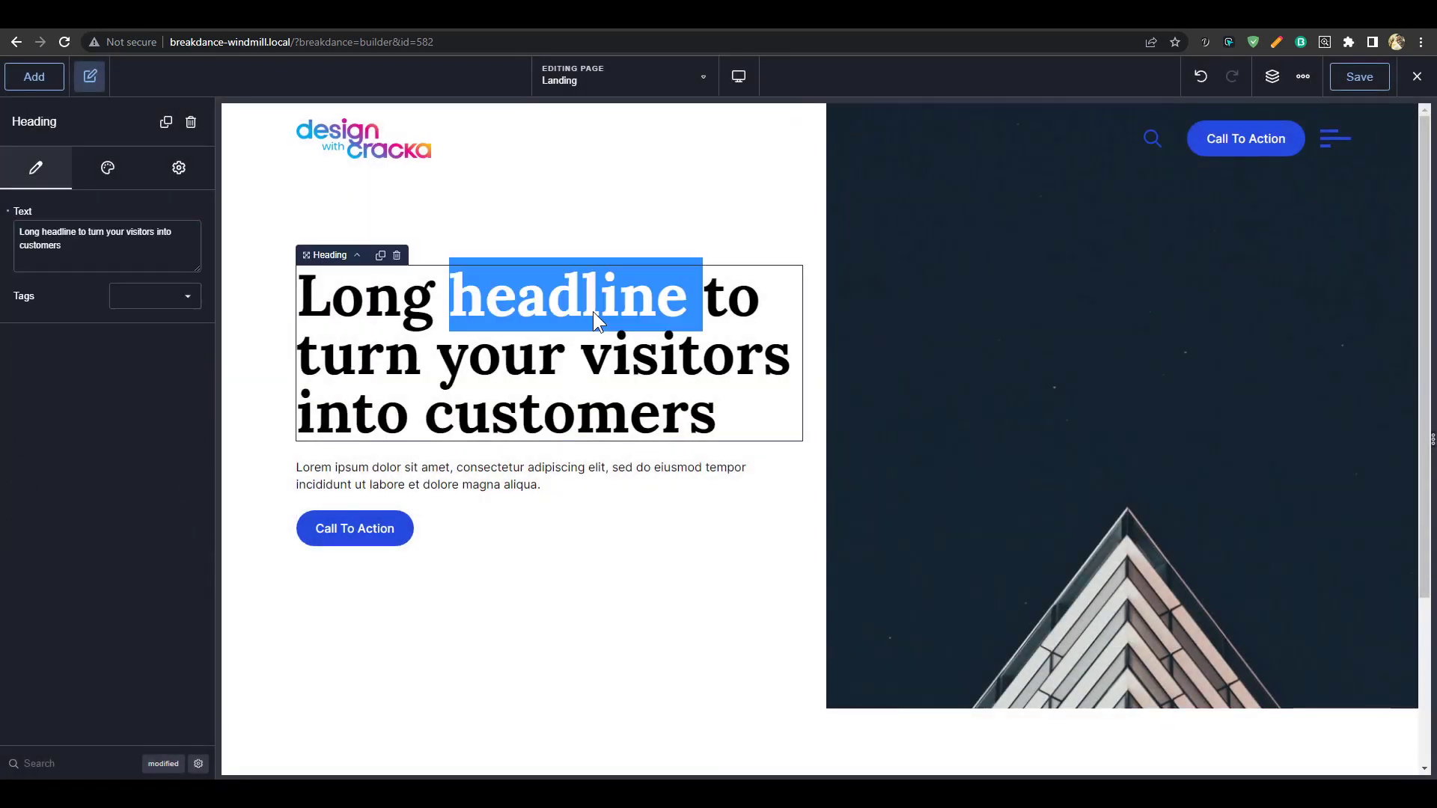
pyautogui.click(1244, 349)
pyautogui.click(112, 295)
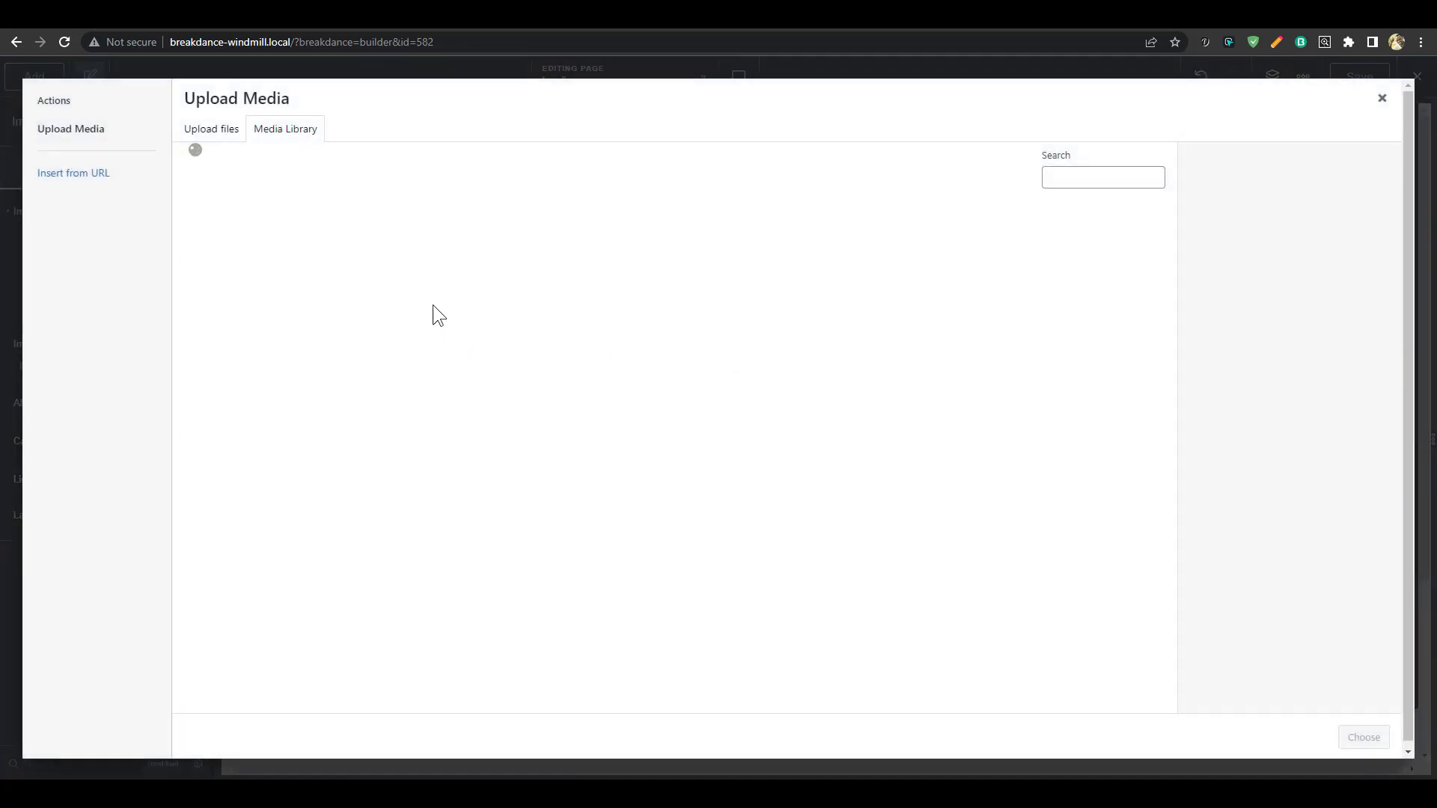
pyautogui.click(479, 269)
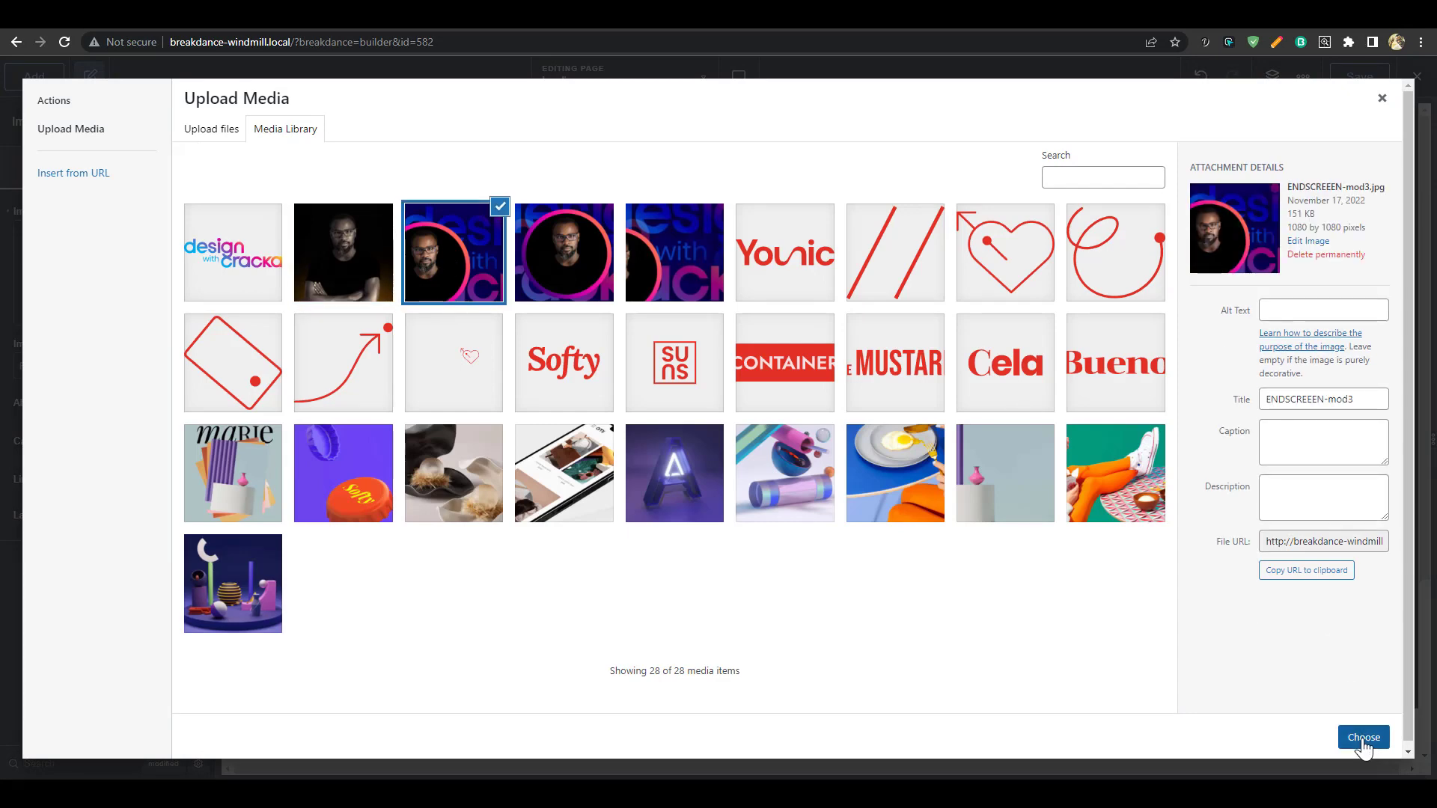
pyautogui.click(1363, 738)
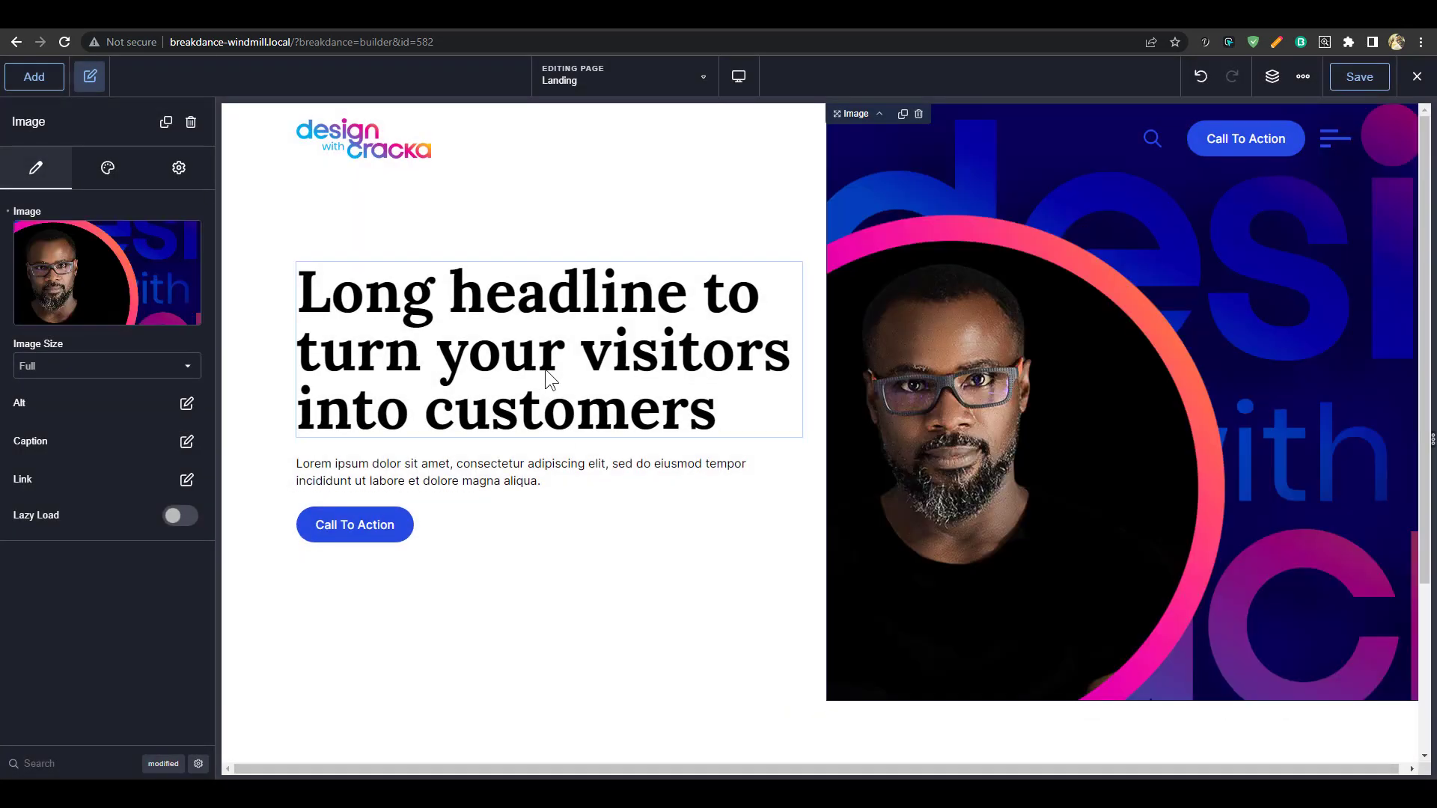
pyautogui.click(613, 364)
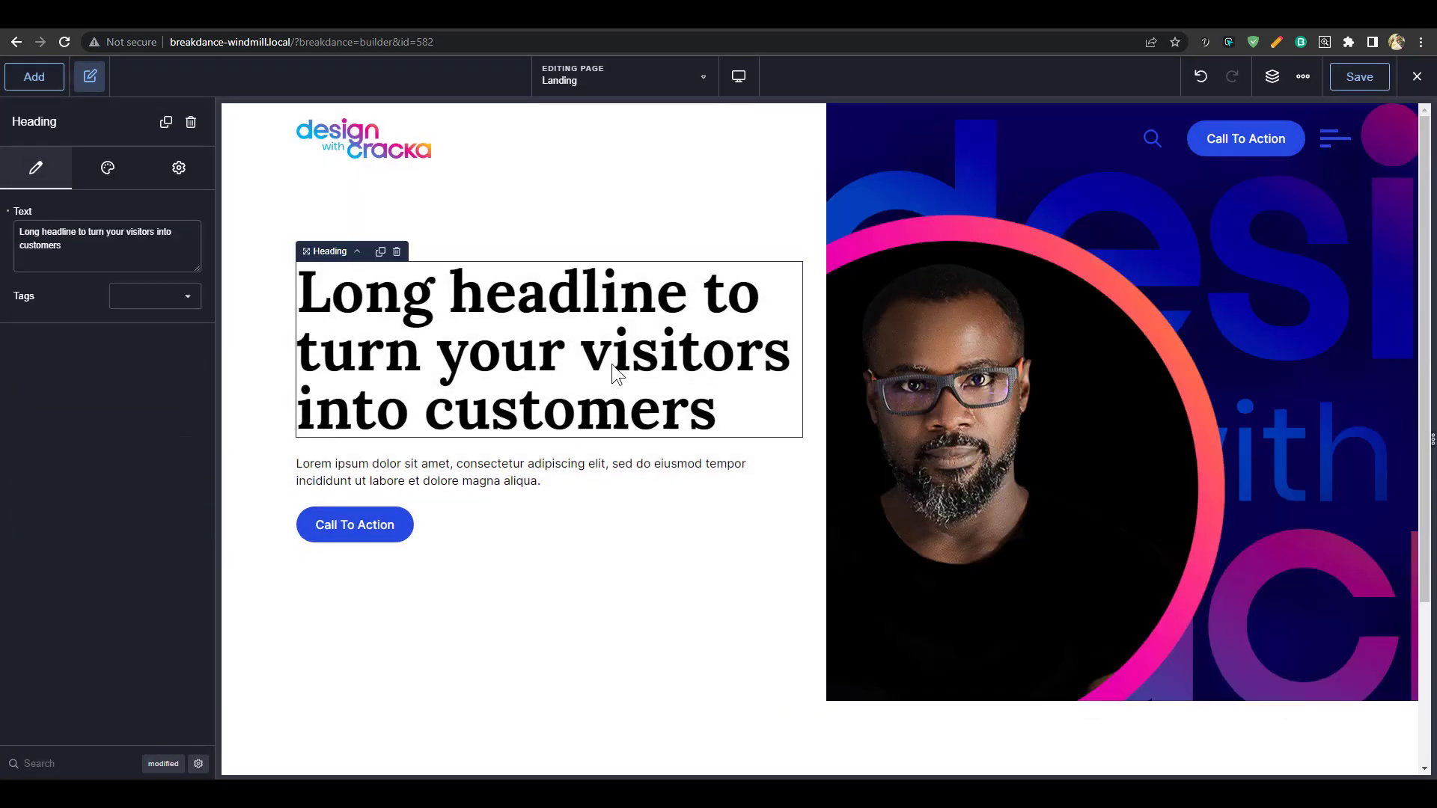
# Rewrite the hero headline as 'Clear Thinking Made Visual'
pyautogui.doubleClick(613, 364)
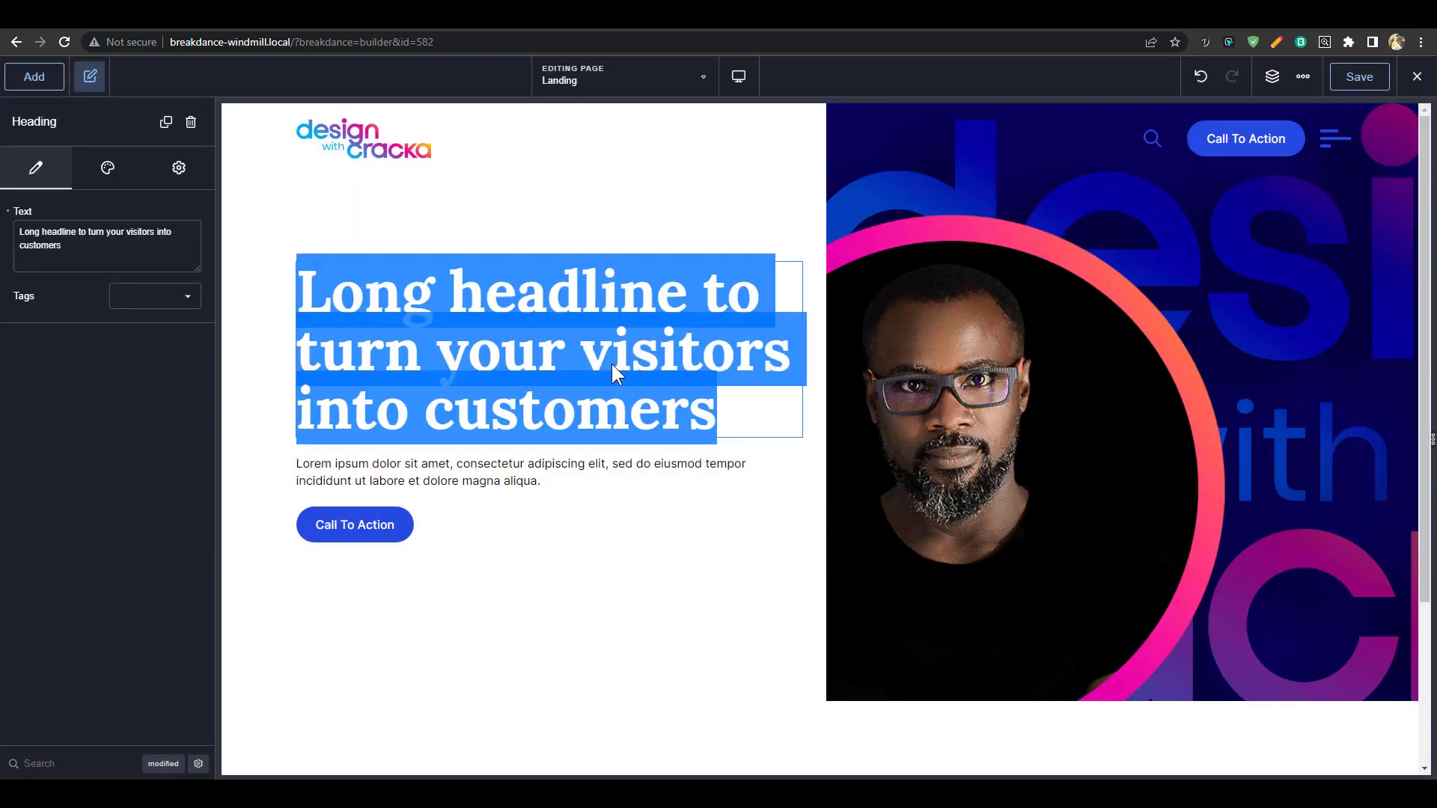
pyautogui.write('Clear think')
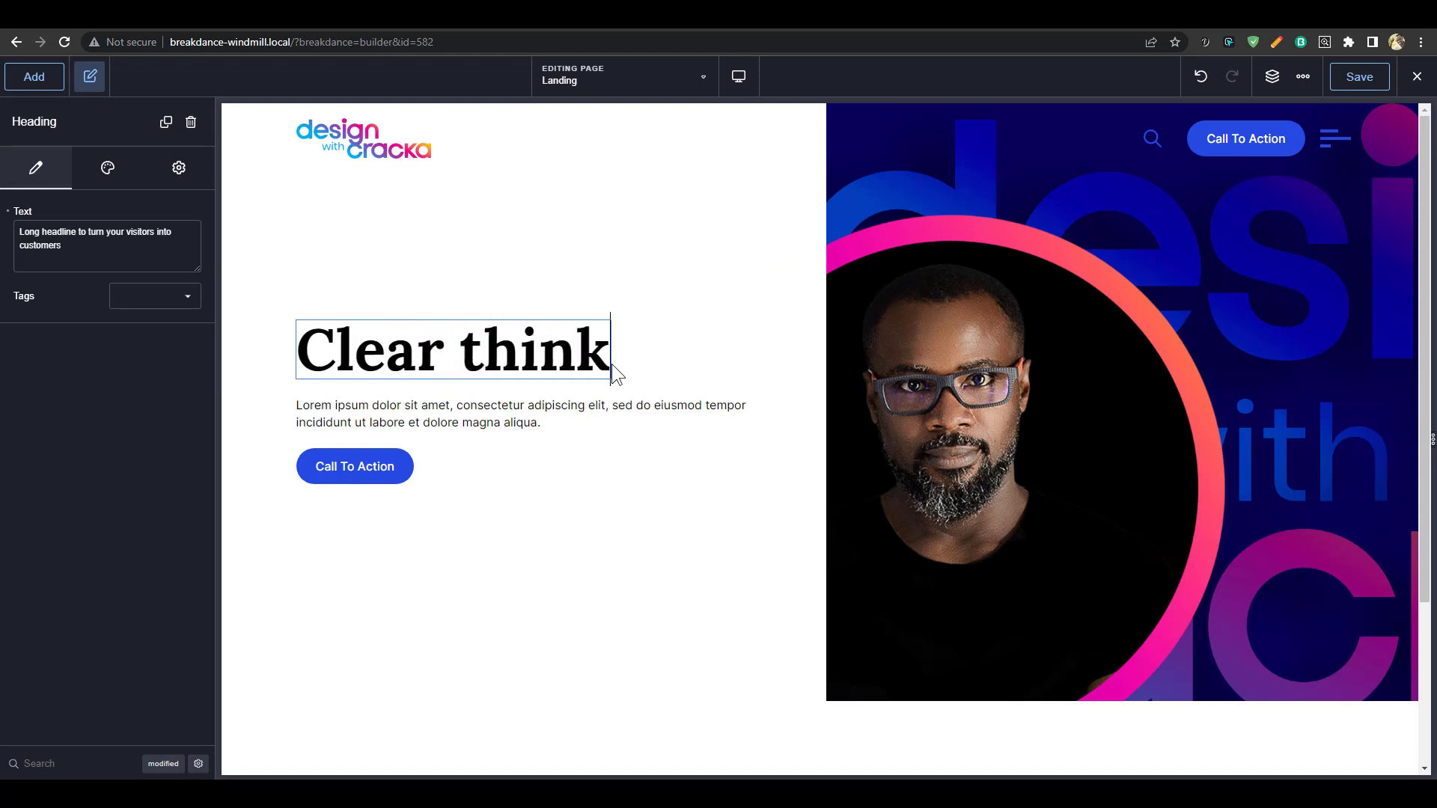
pyautogui.write('ing mad v')
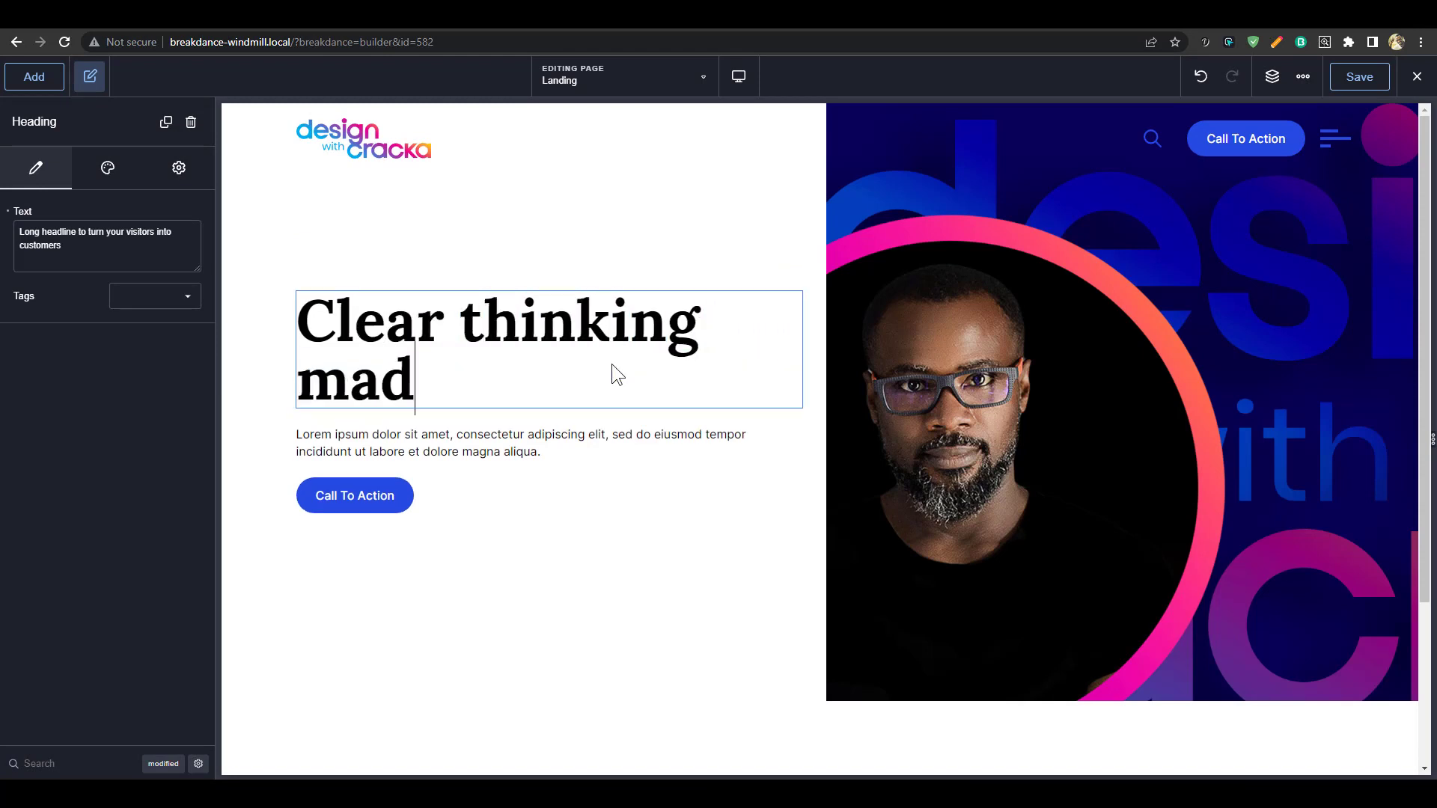
pyautogui.press('BackSpace')
pyautogui.press('BackSpace')
pyautogui.write('e visual')
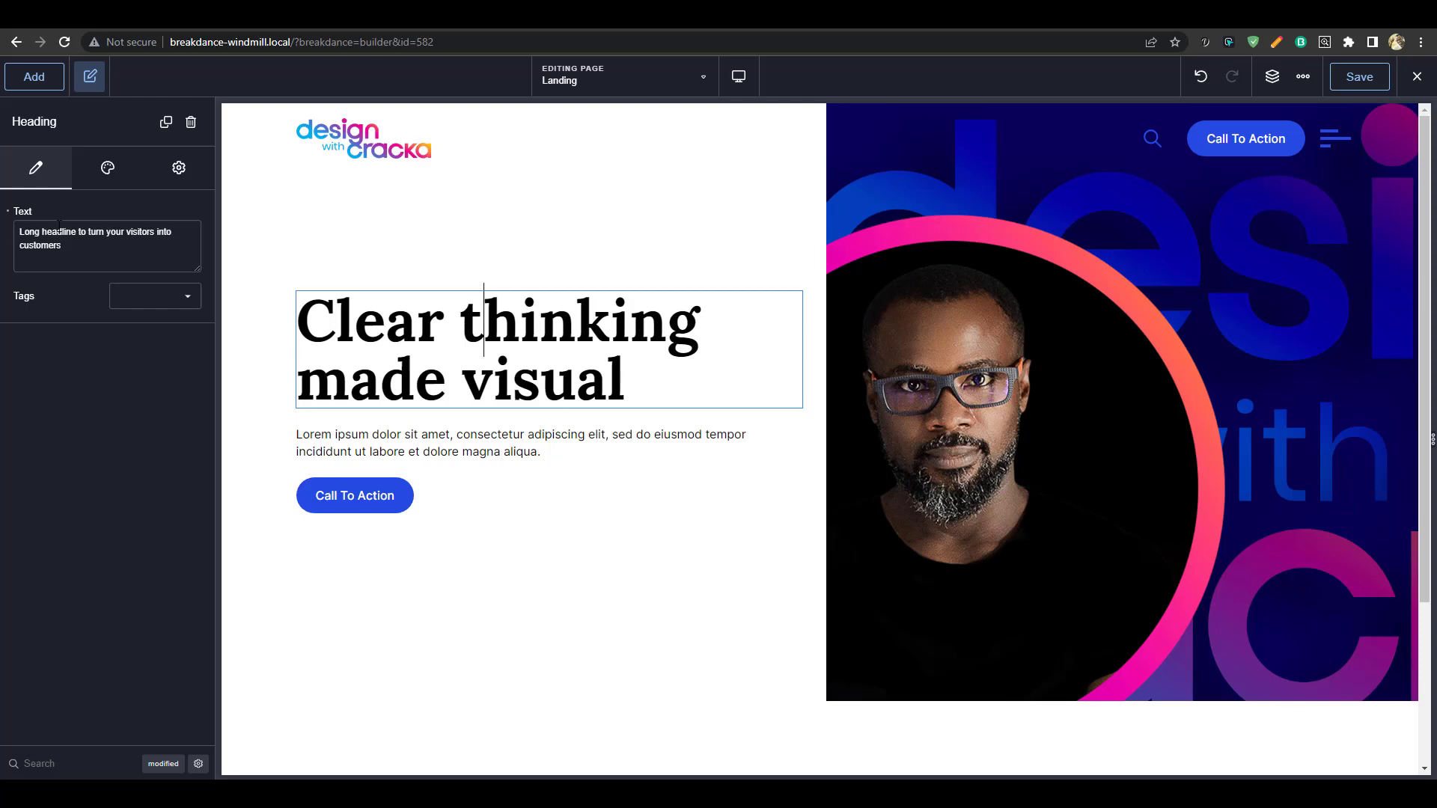
# Give the headline the capitalise text transform under Typography's advanced options
pyautogui.click(110, 170)
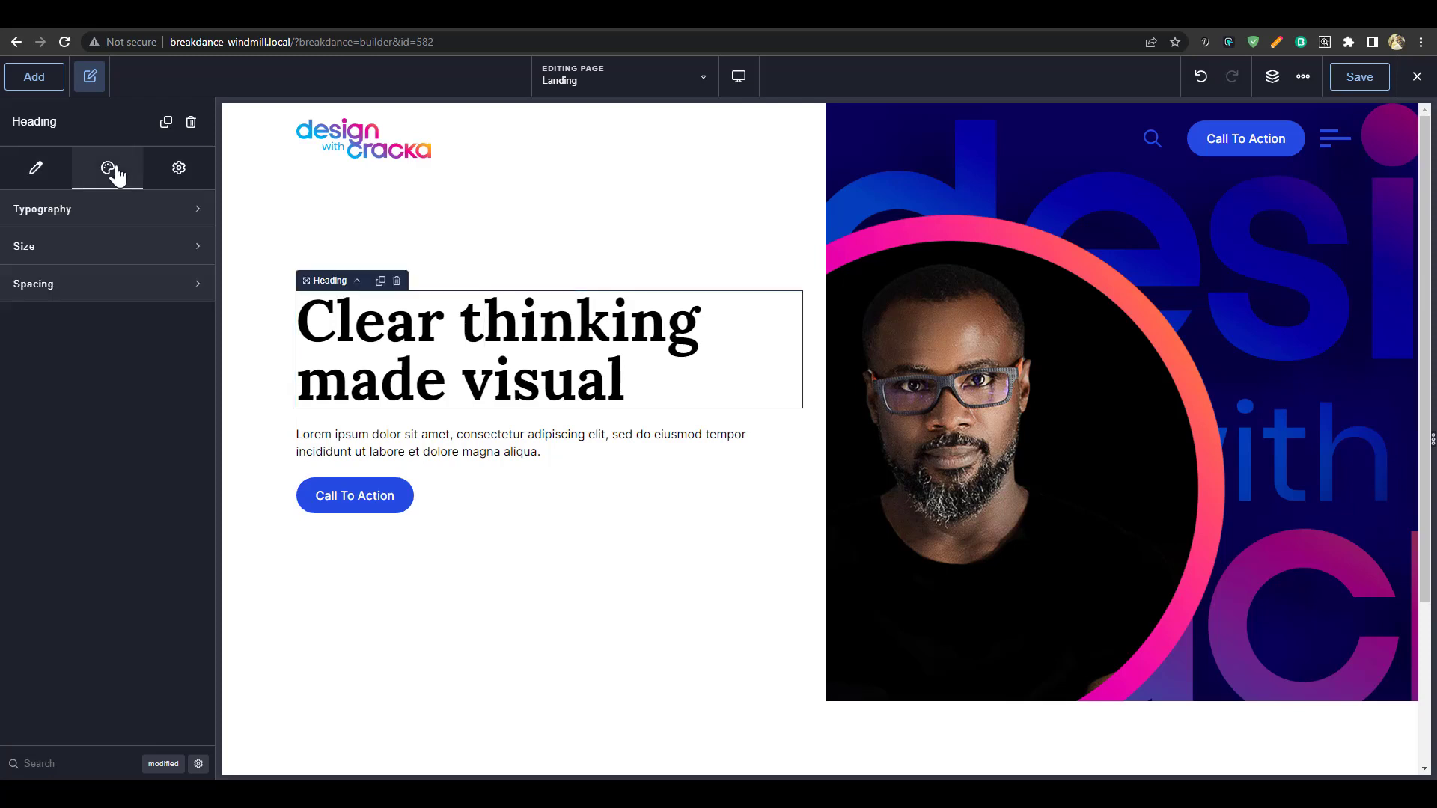
pyautogui.click(114, 215)
pyautogui.click(187, 469)
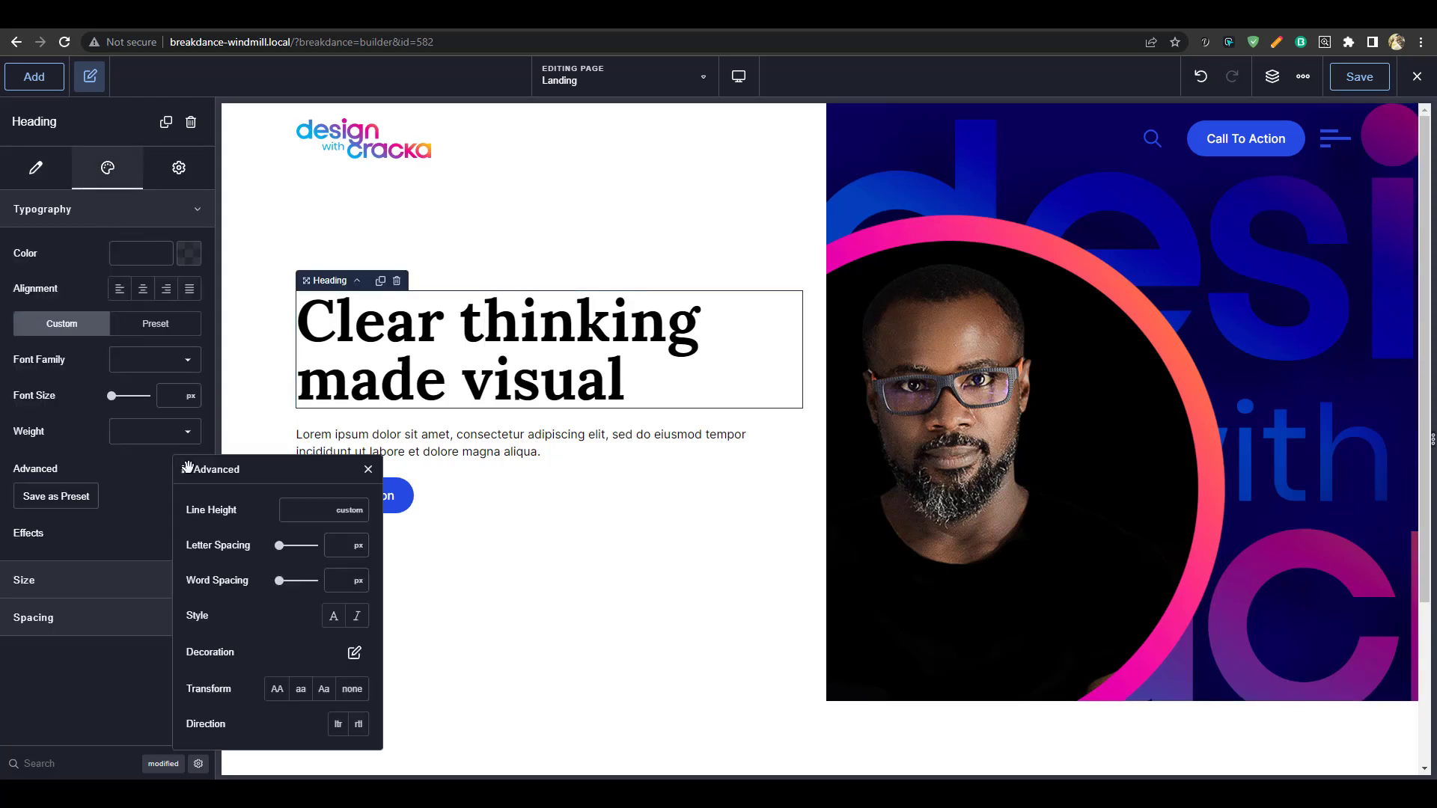
pyautogui.click(324, 689)
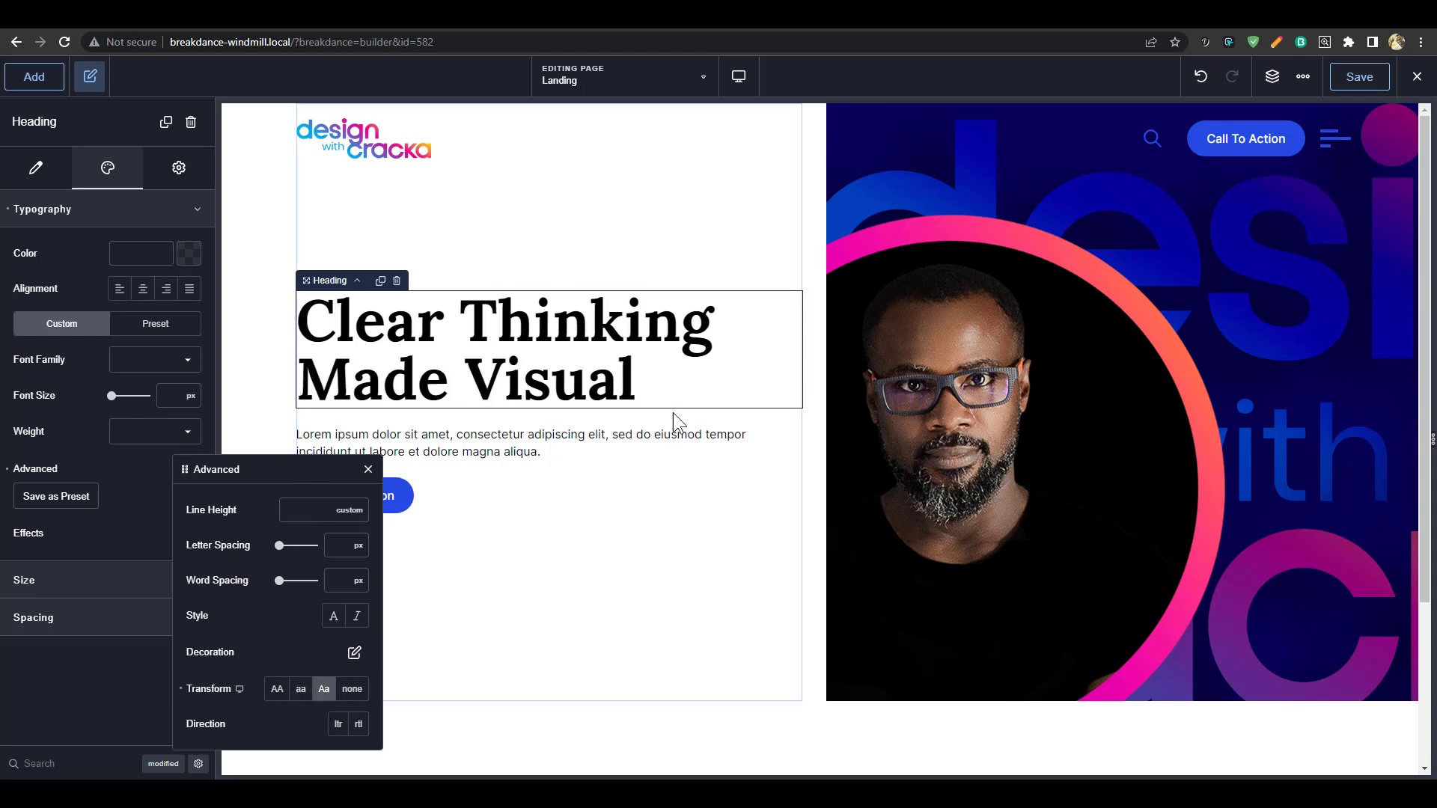
pyautogui.click(587, 341)
pyautogui.scroll(-3, 619, 348)
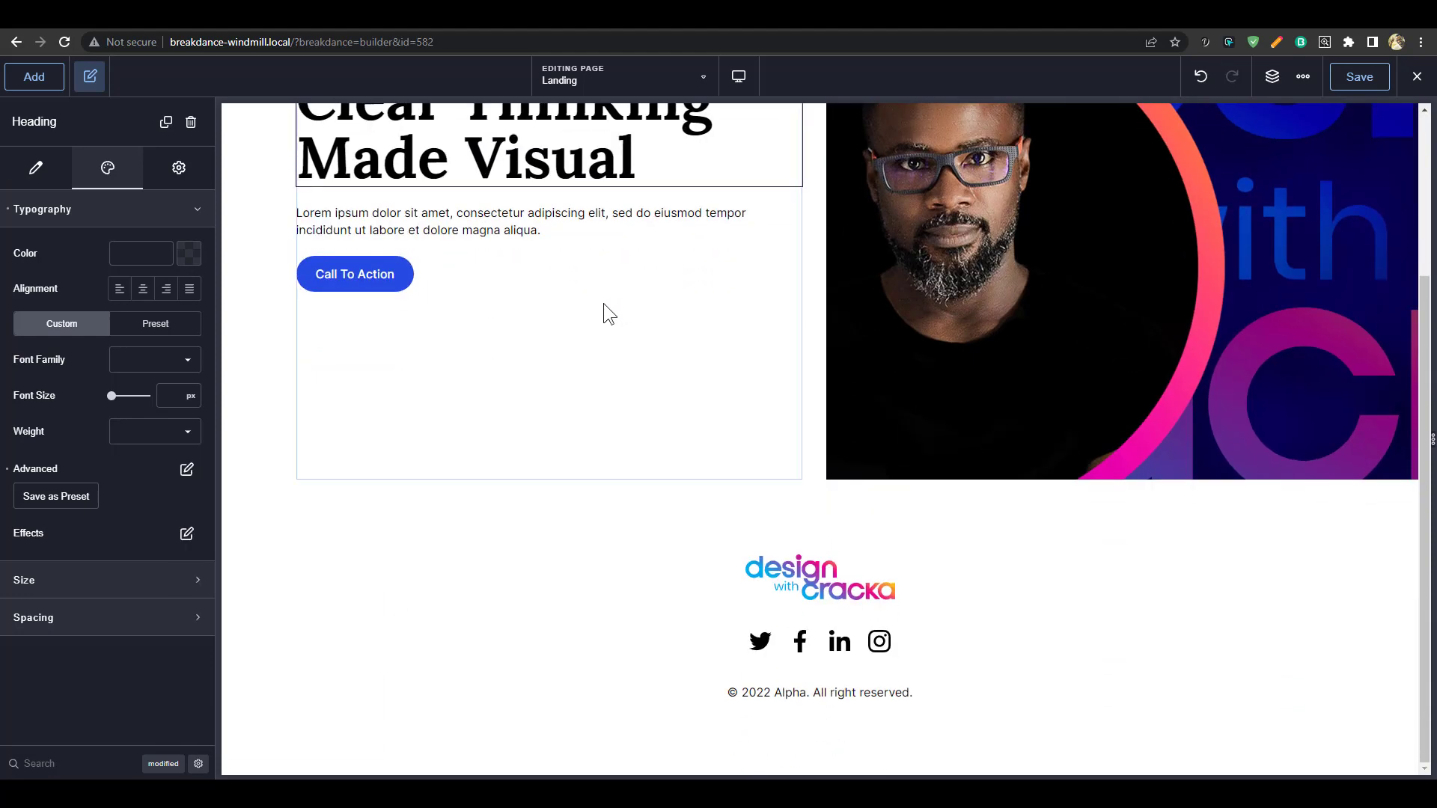
pyautogui.scroll(3, 670, 321)
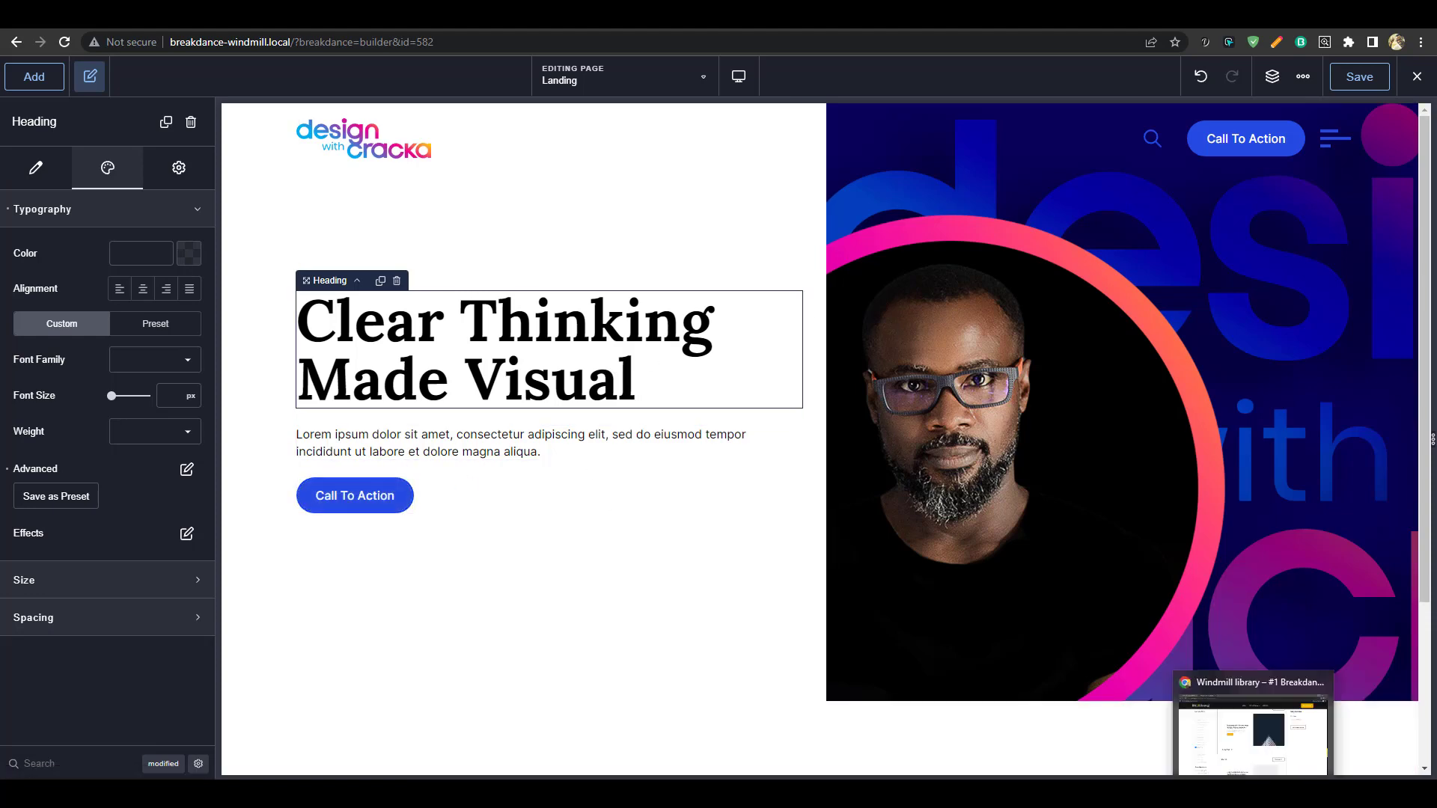
pyautogui.click(1255, 794)
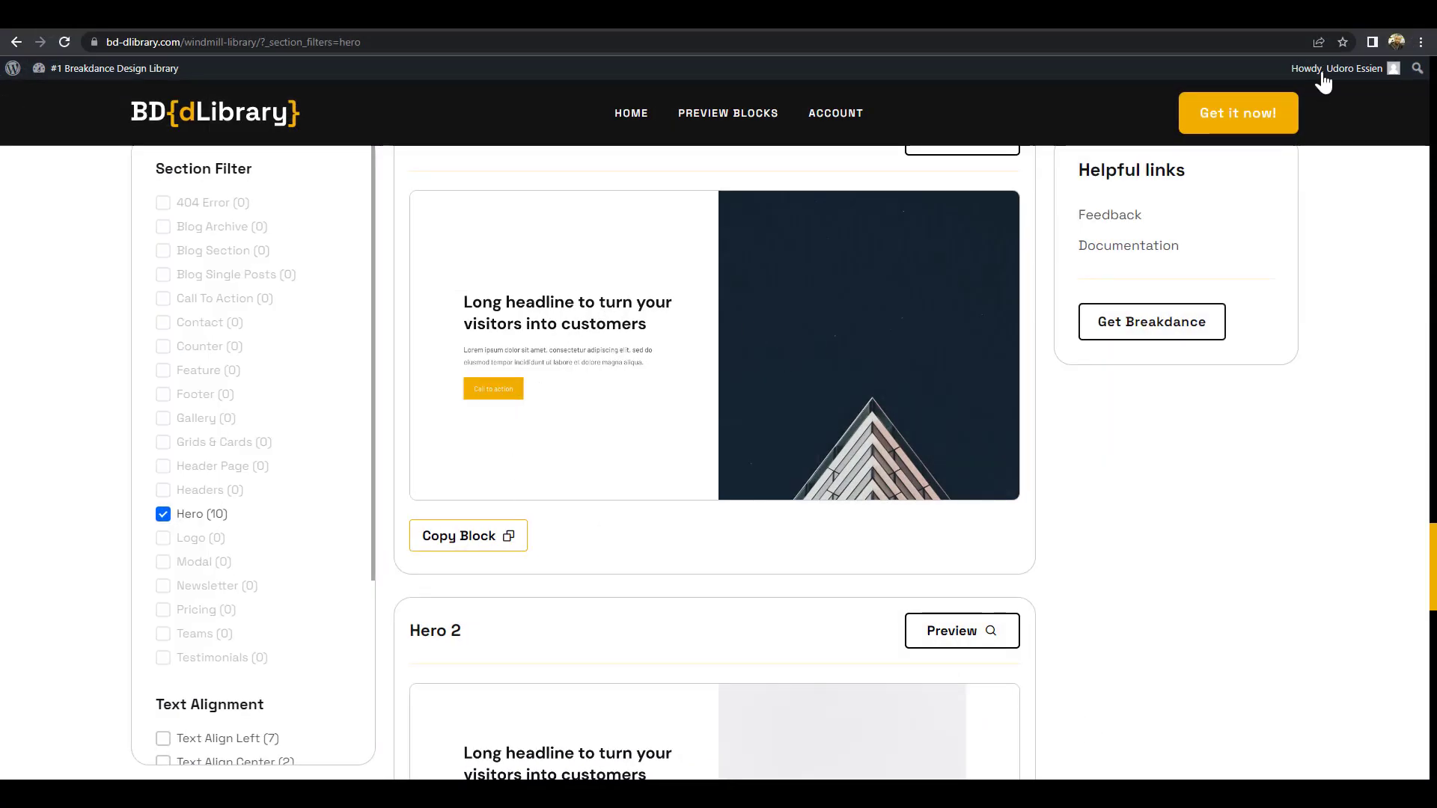
# Review the finished hero section back in the Breakdance builder
pyautogui.click(1348, 11)
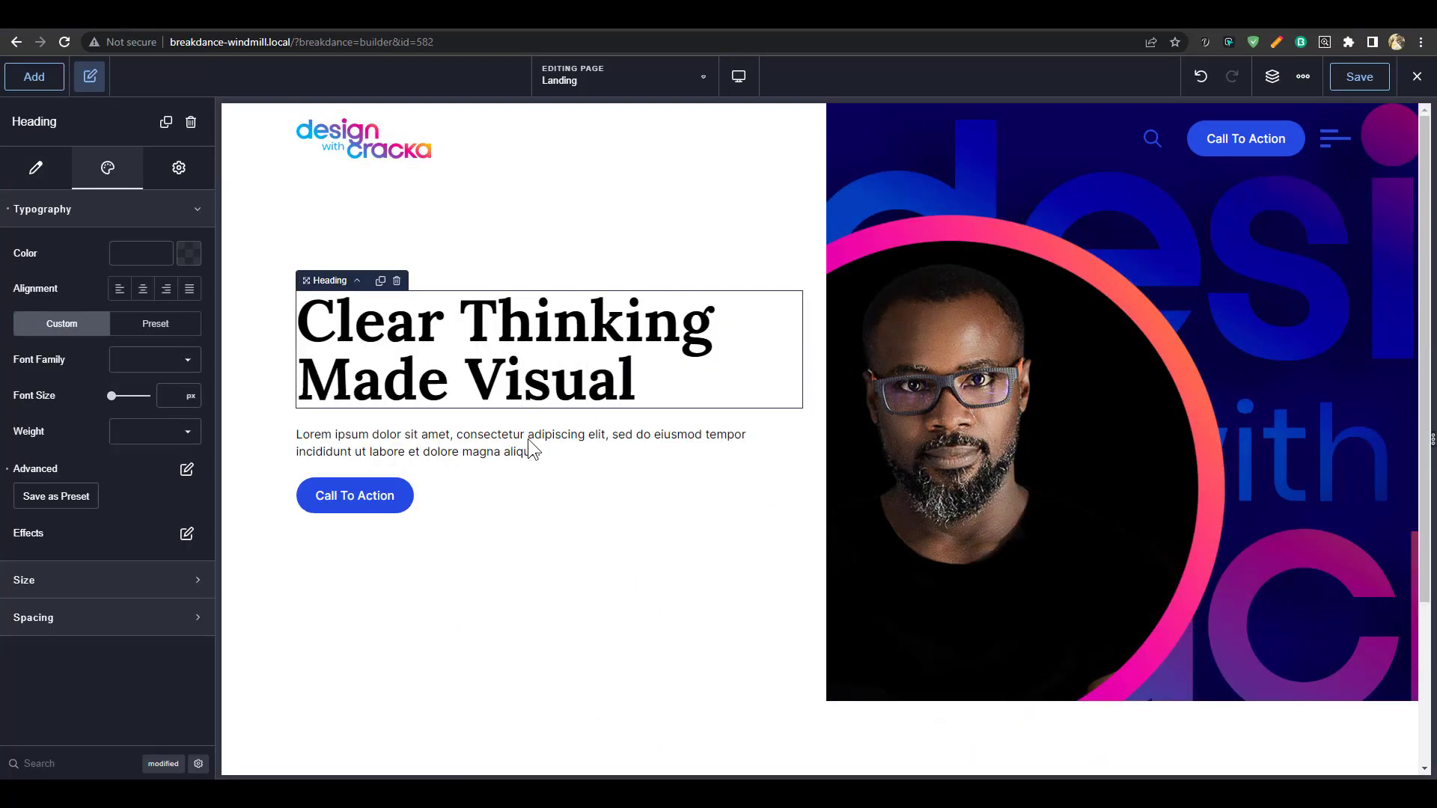
pyautogui.scroll(-1, 898, 487)
pyautogui.scroll(1, 996, 482)
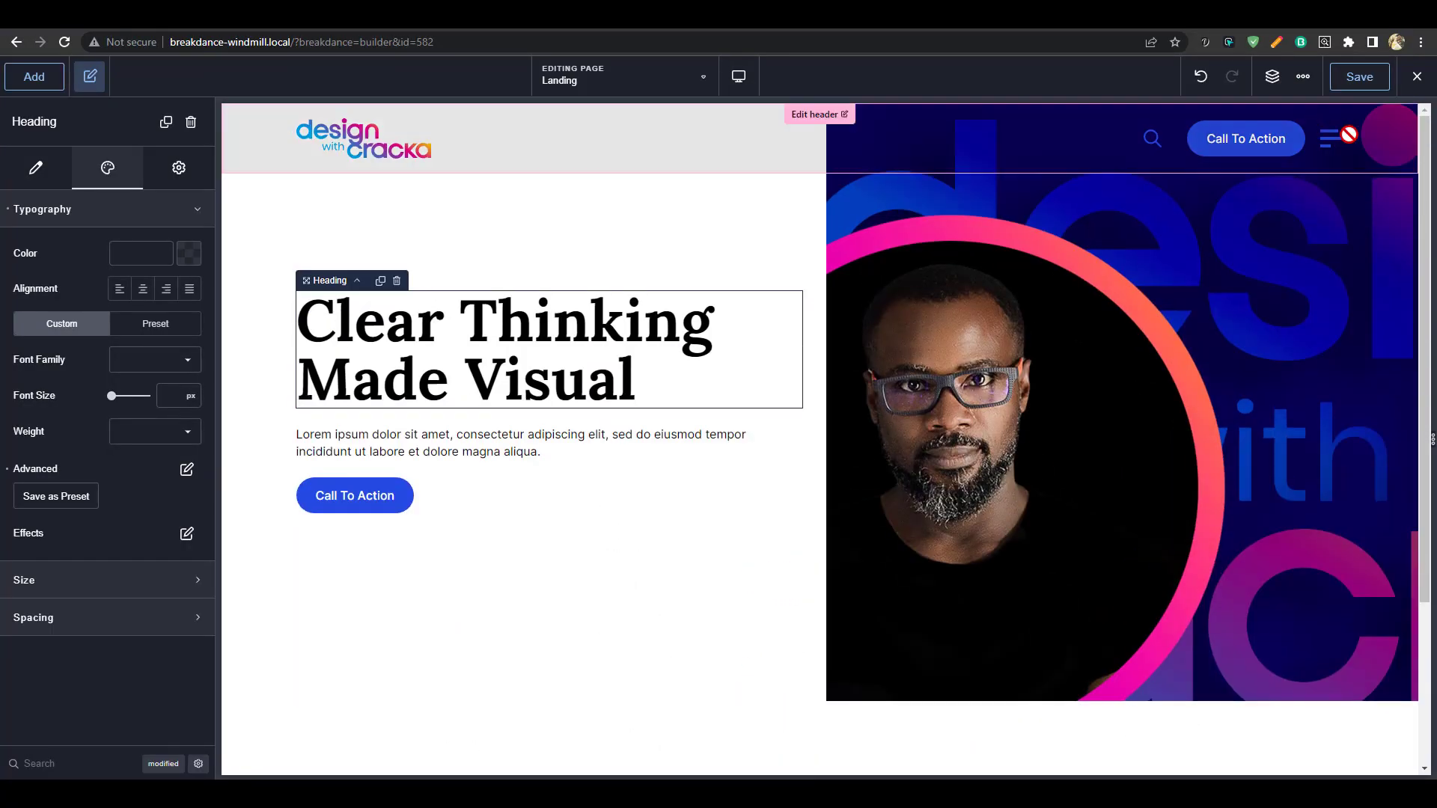
pyautogui.scroll(-3, 541, 441)
pyautogui.scroll(3, 689, 504)
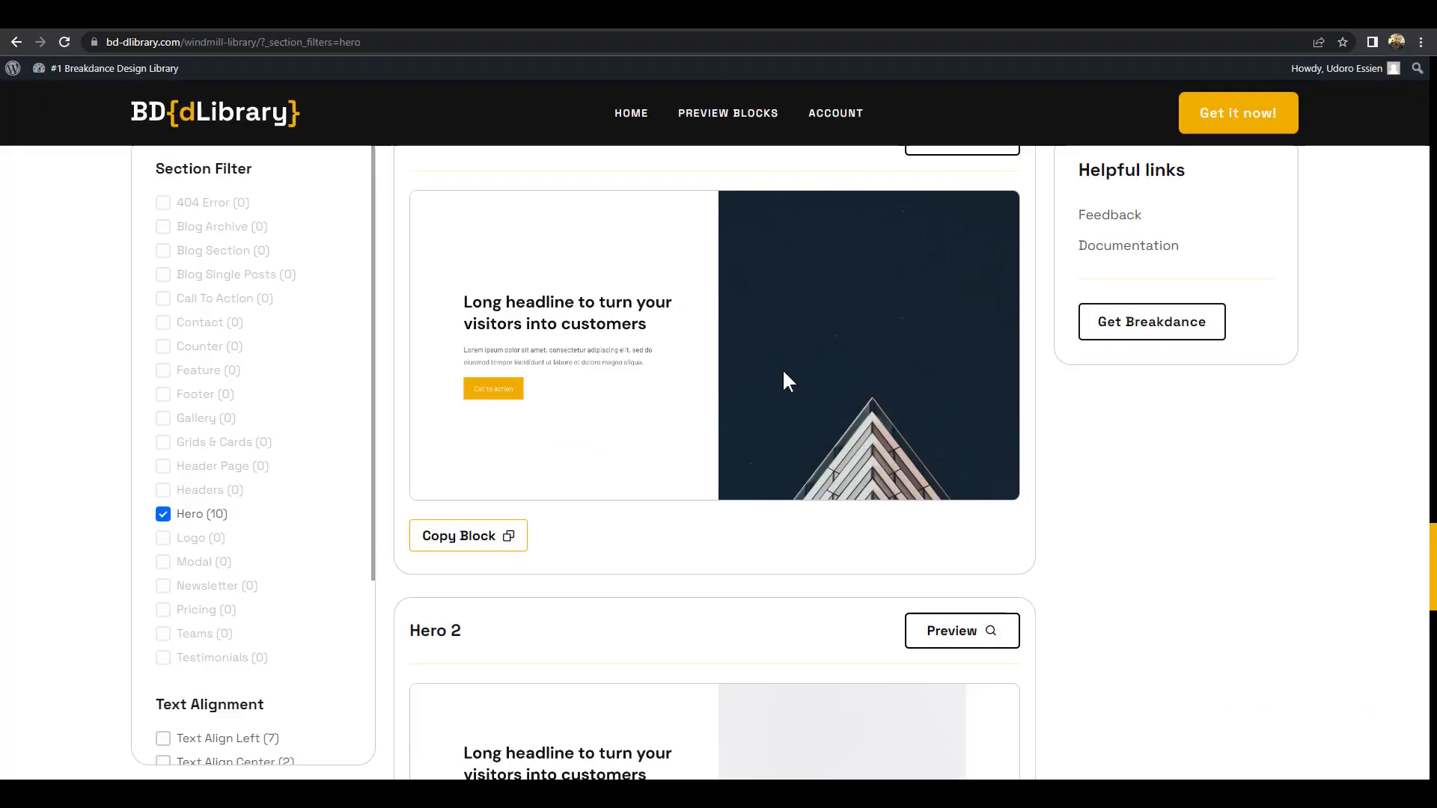
# Switch the library filter from Hero to Feature and copy the feature block with the photo
pyautogui.click(162, 516)
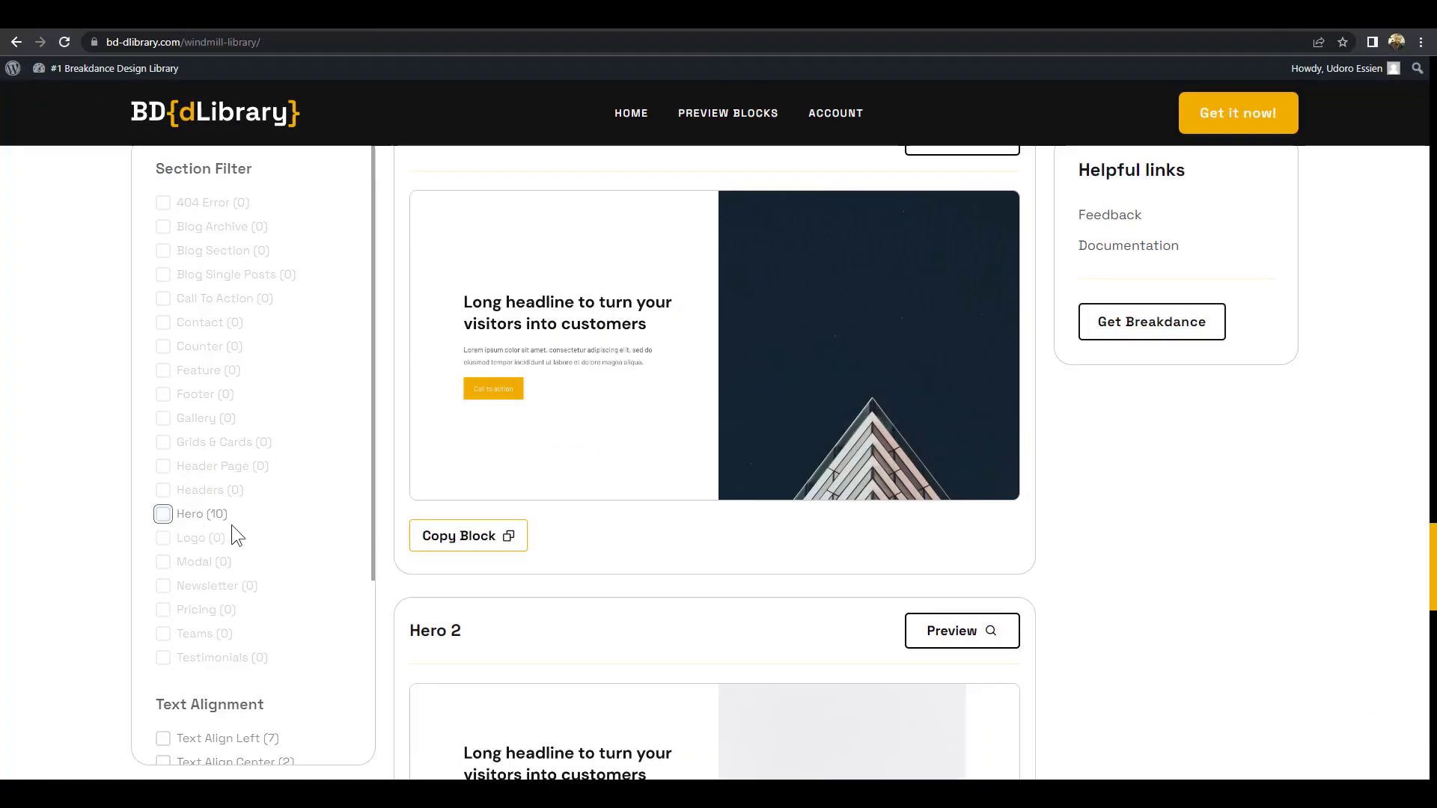
pyautogui.click(163, 373)
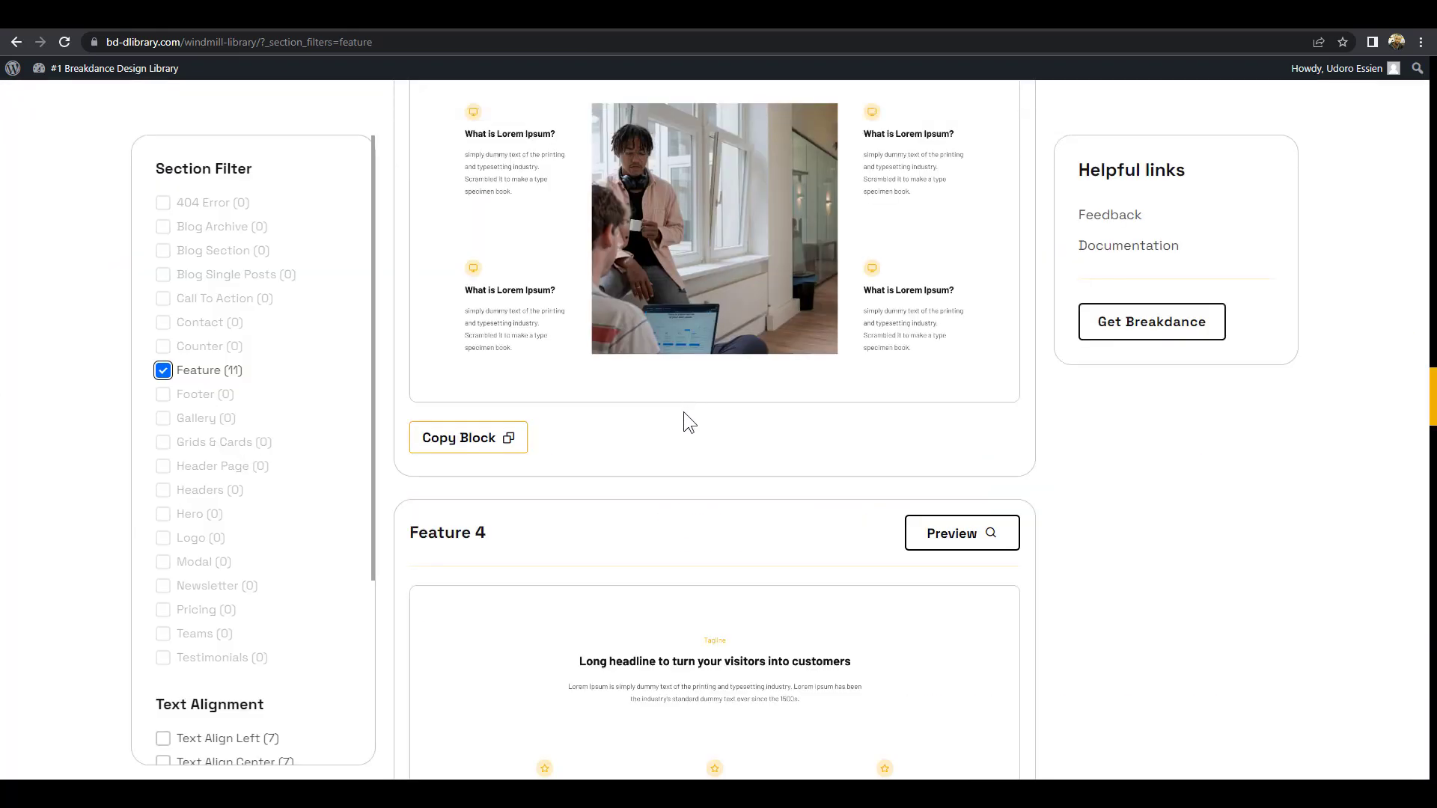
pyautogui.scroll(-10, 685, 412)
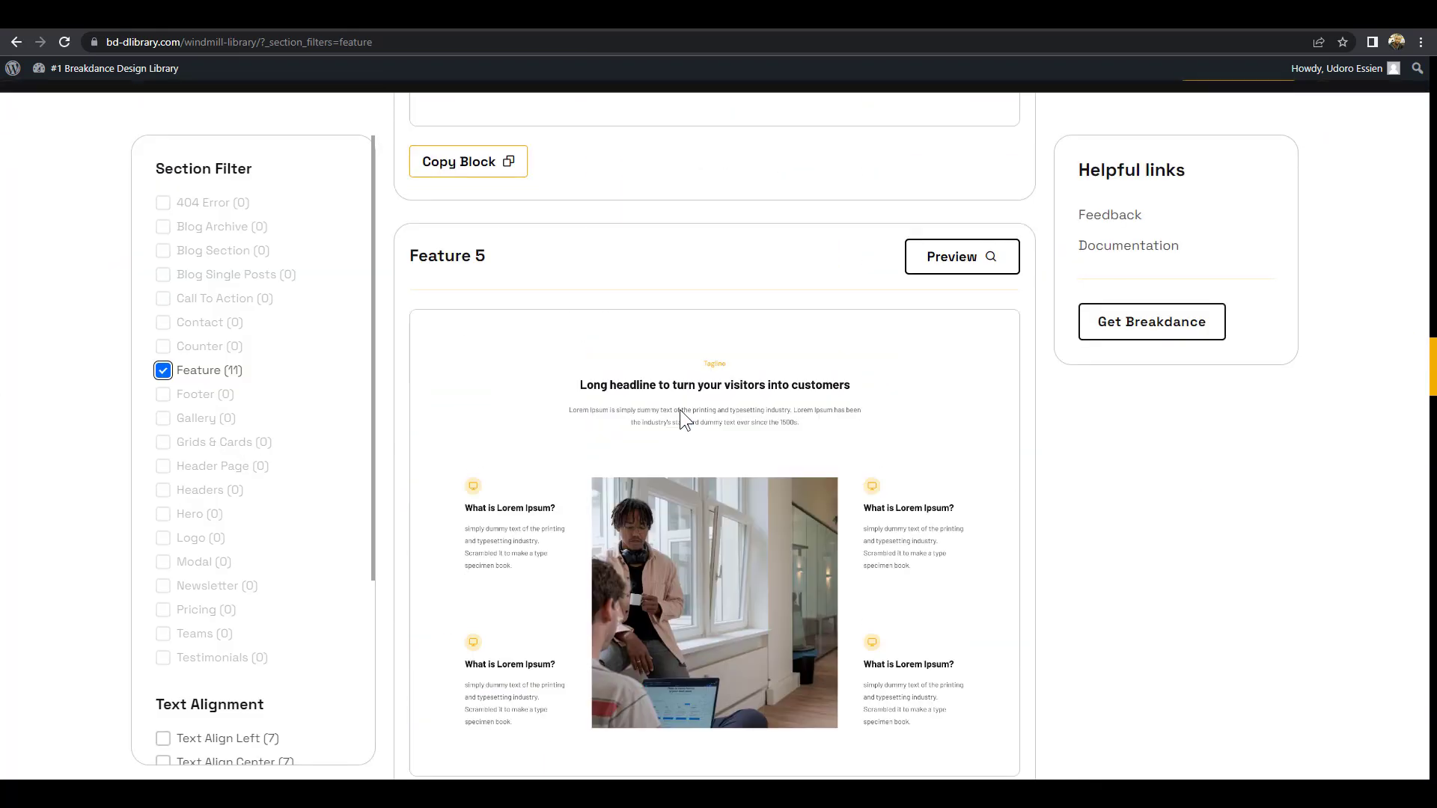
pyautogui.scroll(-2, 648, 435)
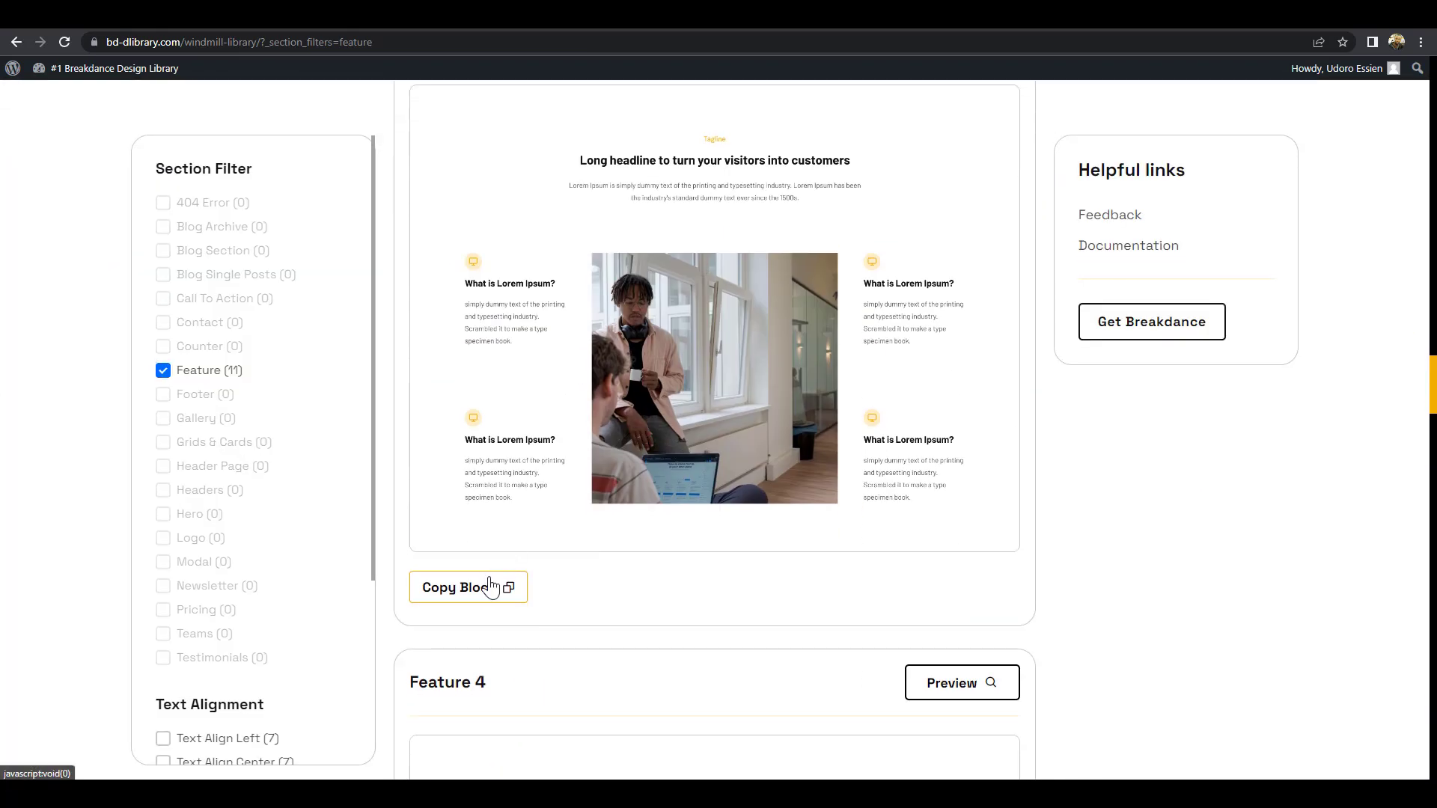
pyautogui.click(507, 587)
pyautogui.click(1347, 13)
pyautogui.click(1038, 388)
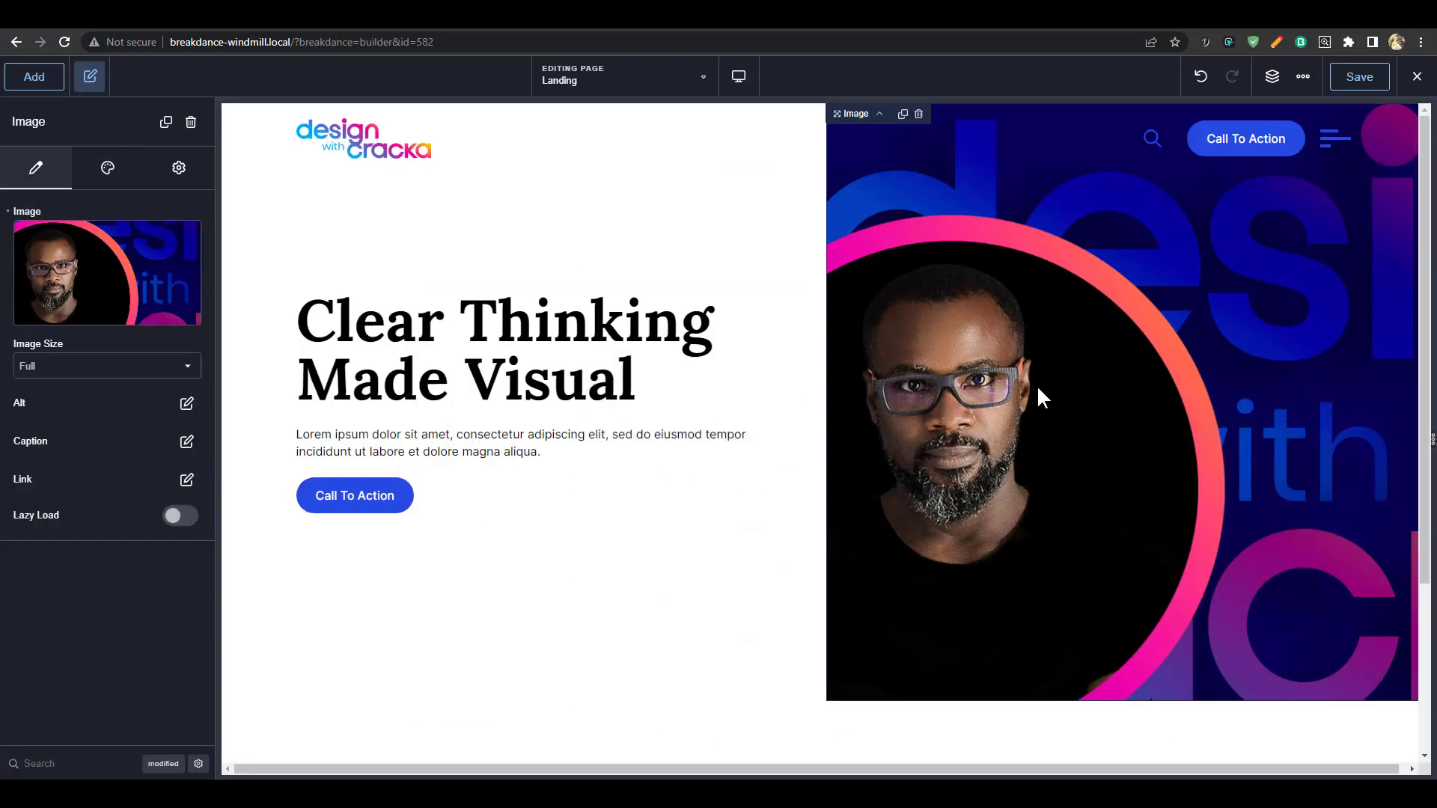
# Collapse the hero and feature sections in the Structure panel, leaving two top-level entries
pyautogui.scroll(-6, 1026, 382)
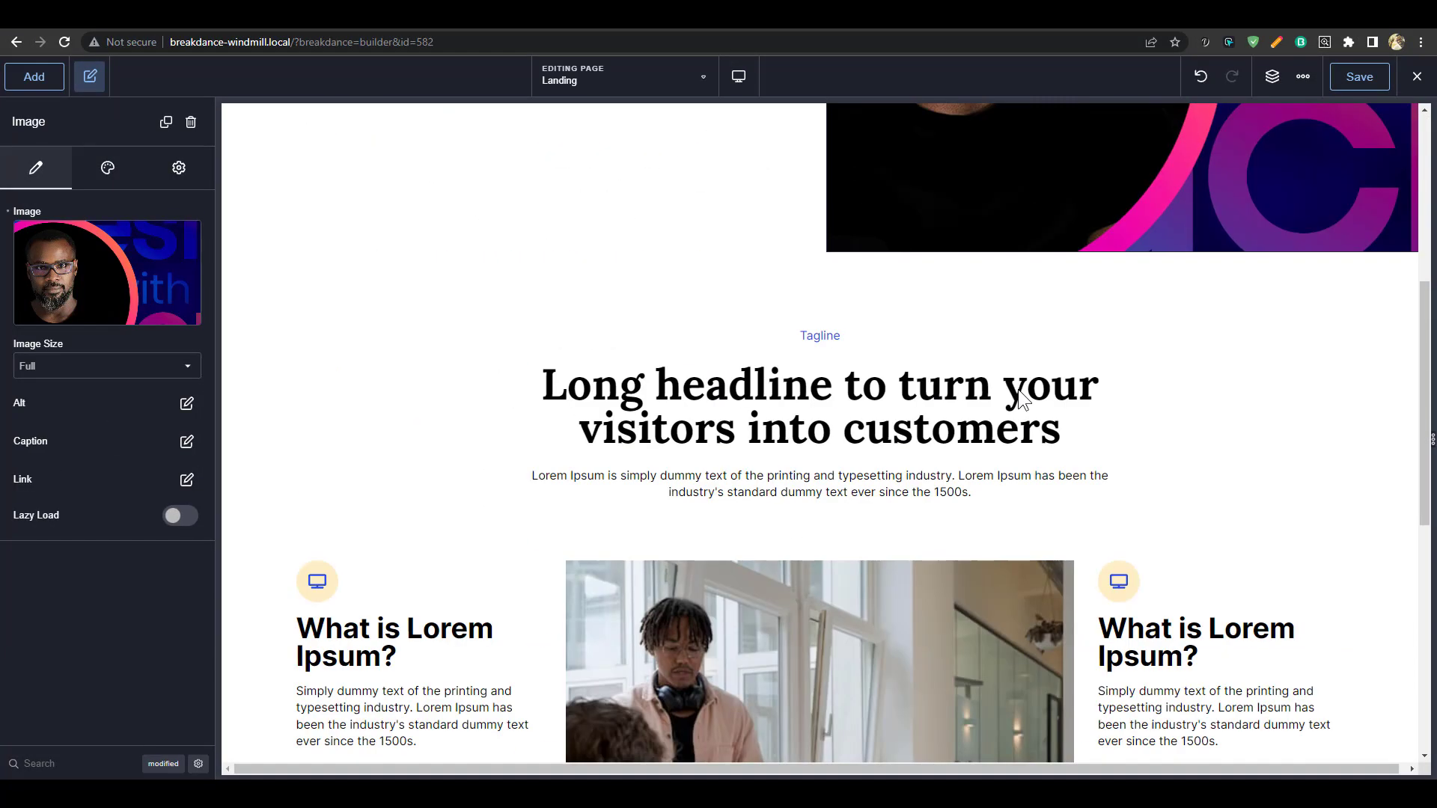
pyautogui.scroll(4, 1015, 367)
pyautogui.scroll(-4, 621, 326)
pyautogui.scroll(5, 578, 338)
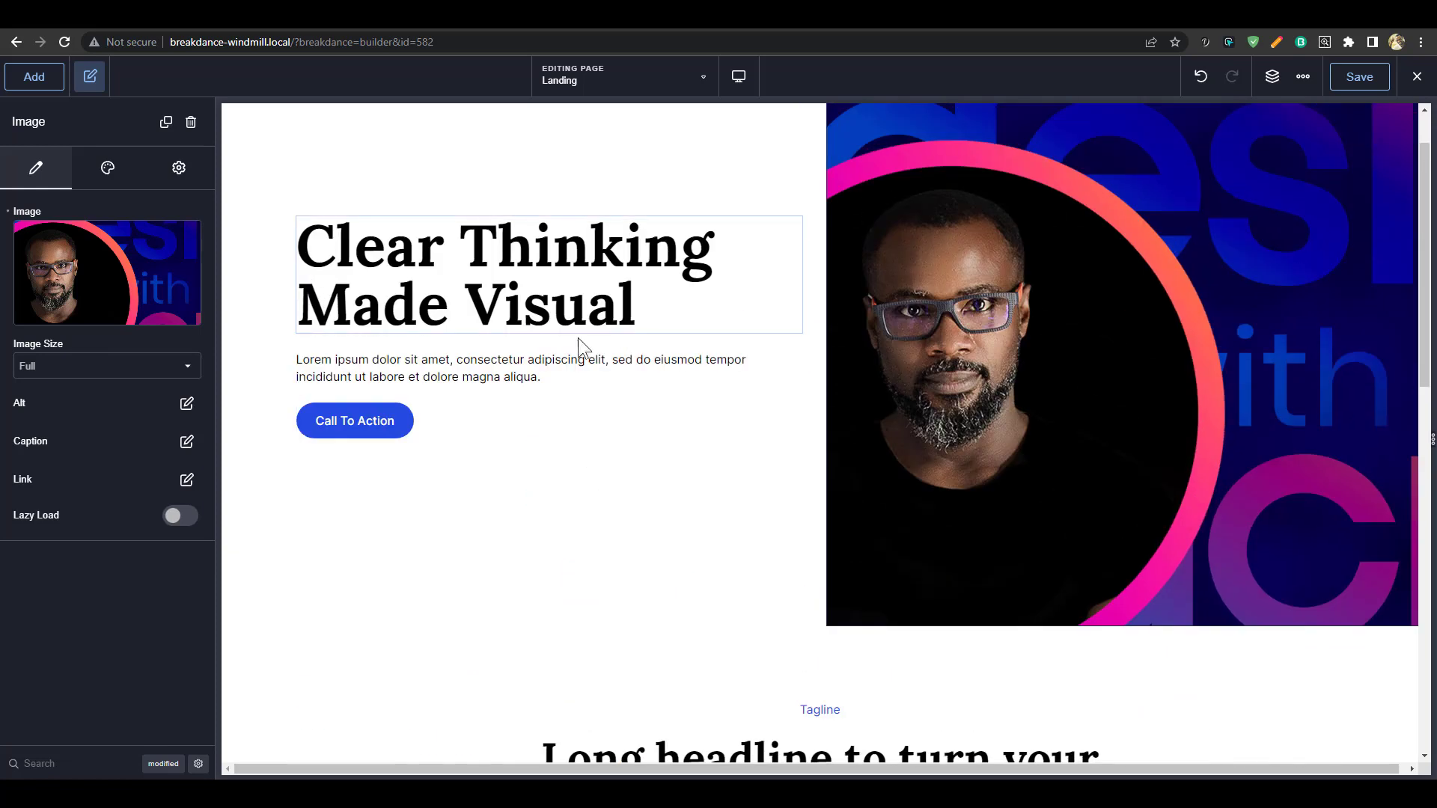
pyautogui.click(790, 374)
pyautogui.scroll(-2, 846, 371)
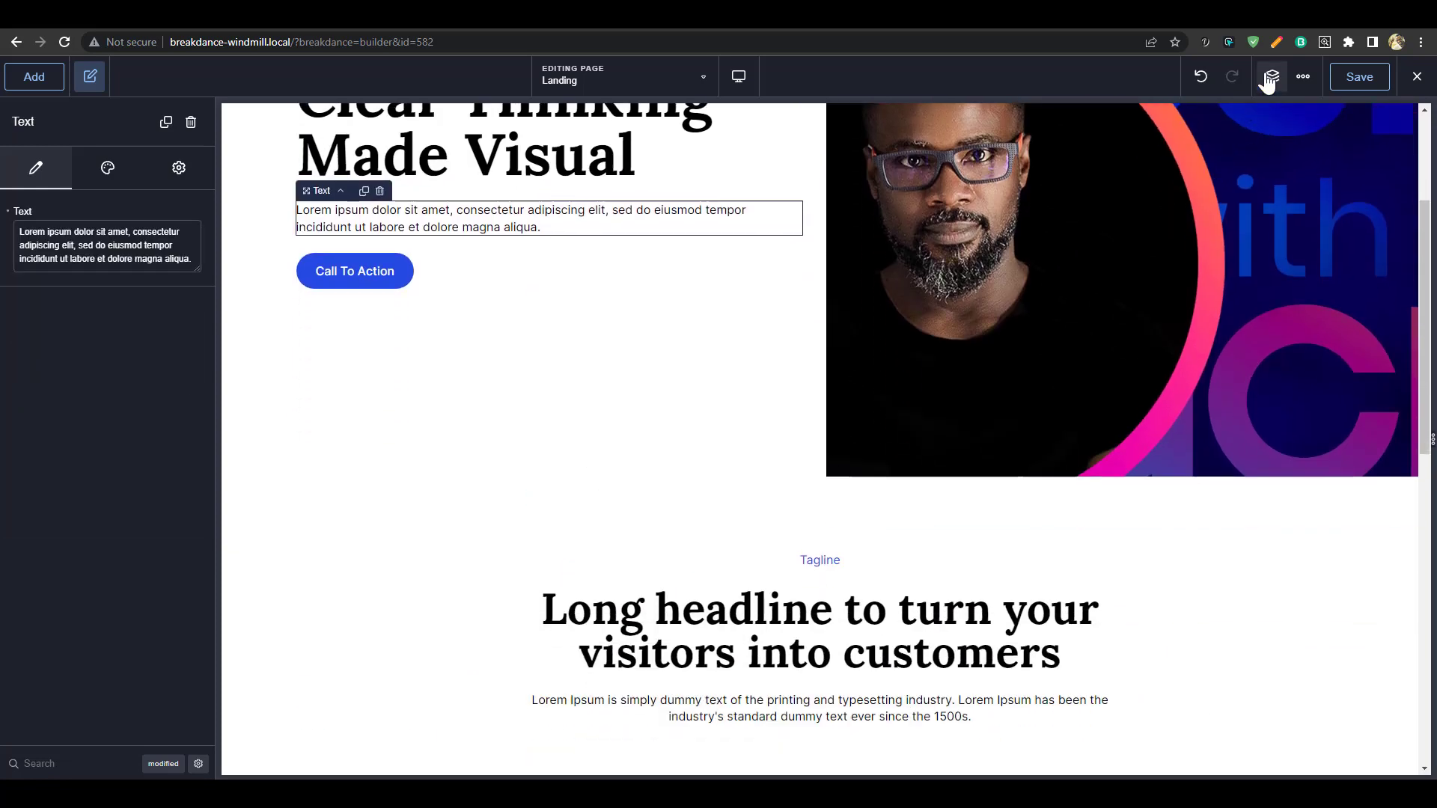
pyautogui.click(1273, 76)
pyautogui.click(1231, 149)
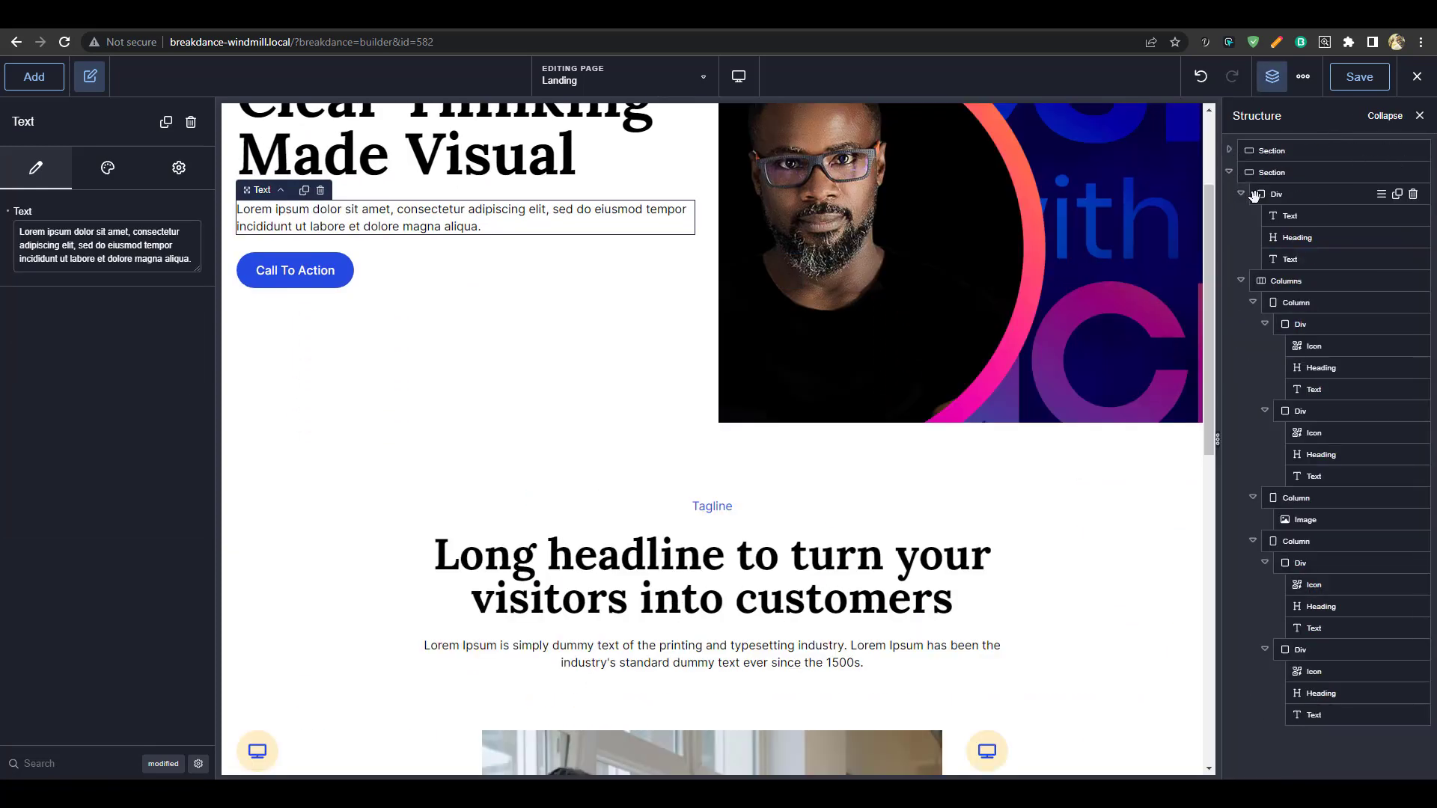
pyautogui.click(1229, 172)
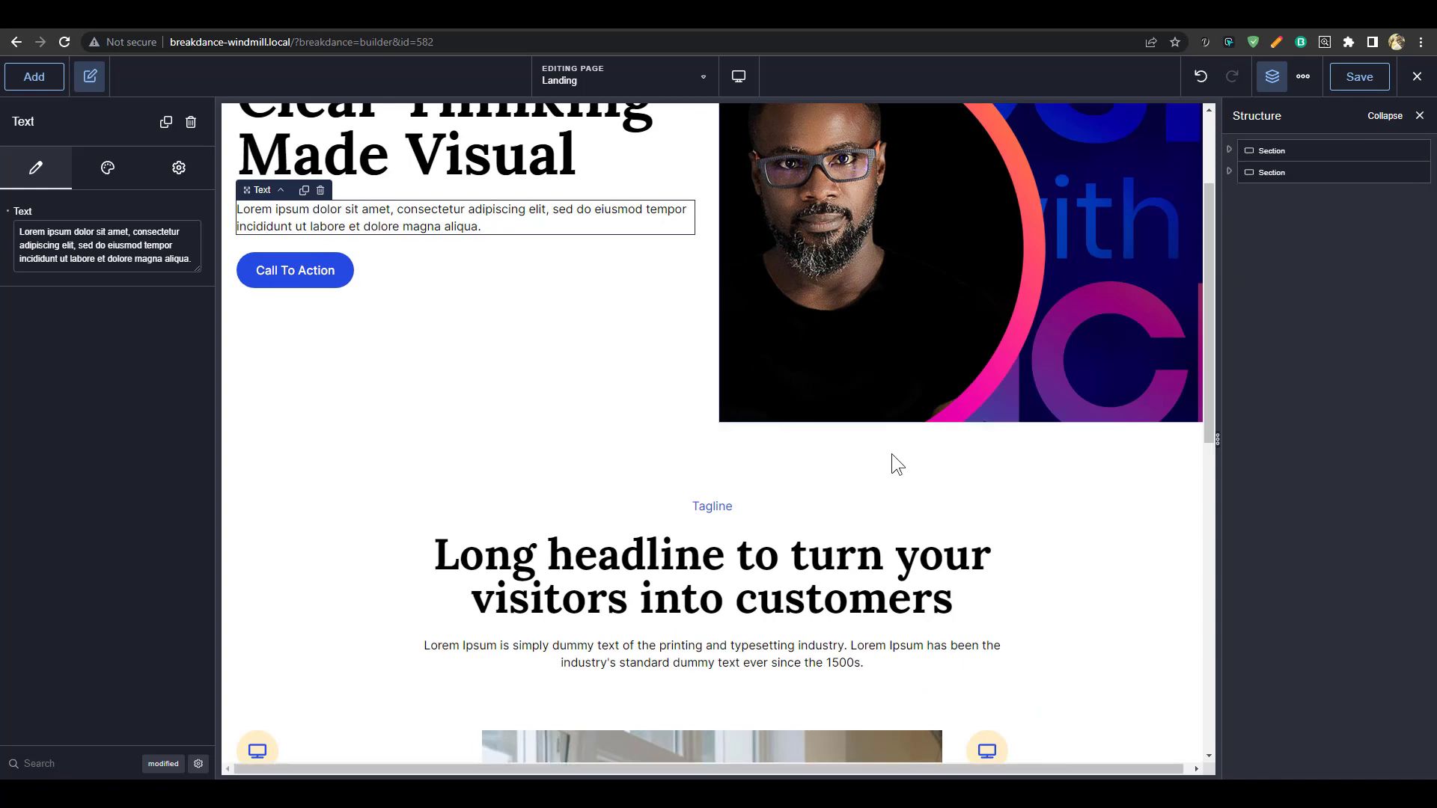
pyautogui.click(1272, 76)
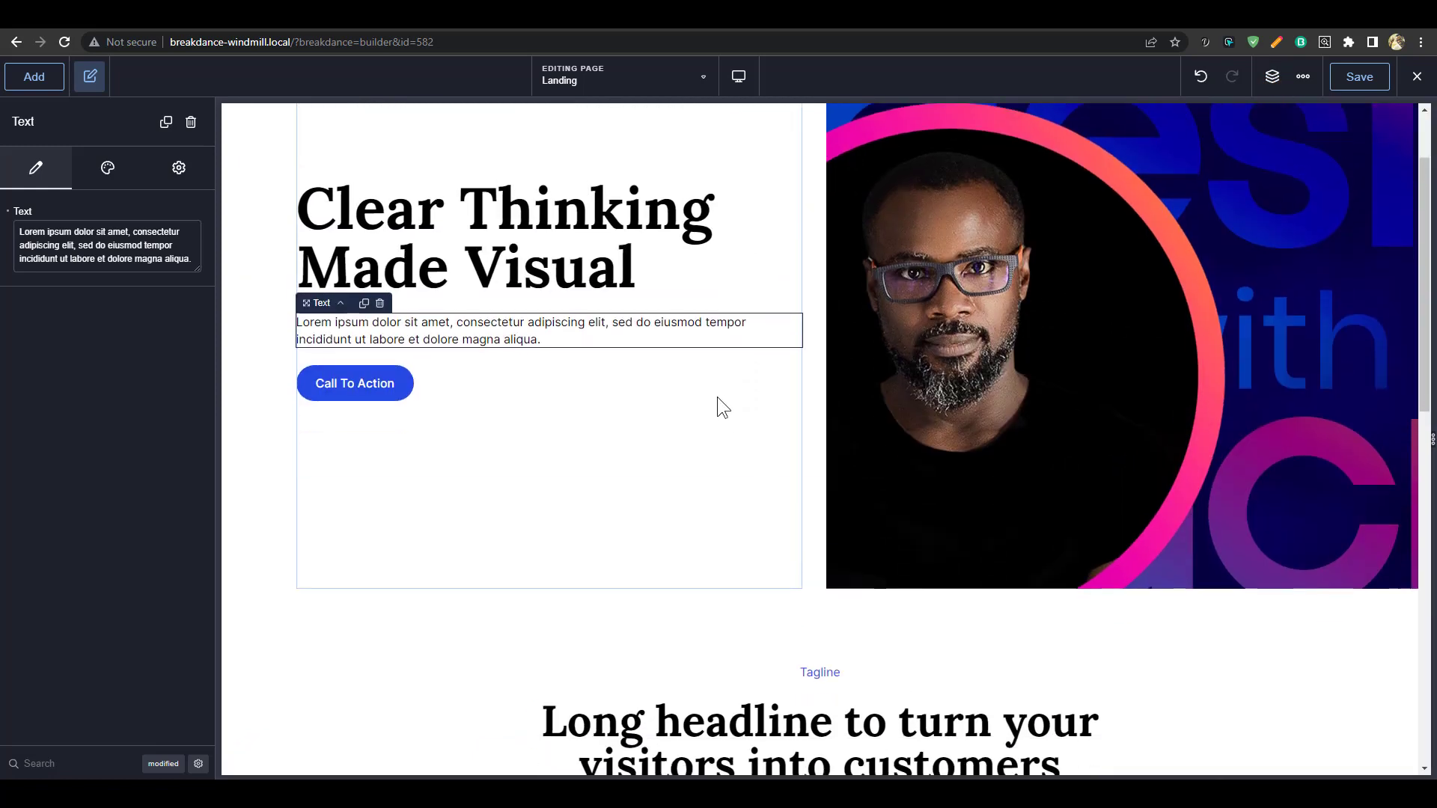
# Replace the feature section's photo with the man's portrait from the Media Library
pyautogui.scroll(-4, 718, 397)
pyautogui.click(34, 77)
pyautogui.click(73, 85)
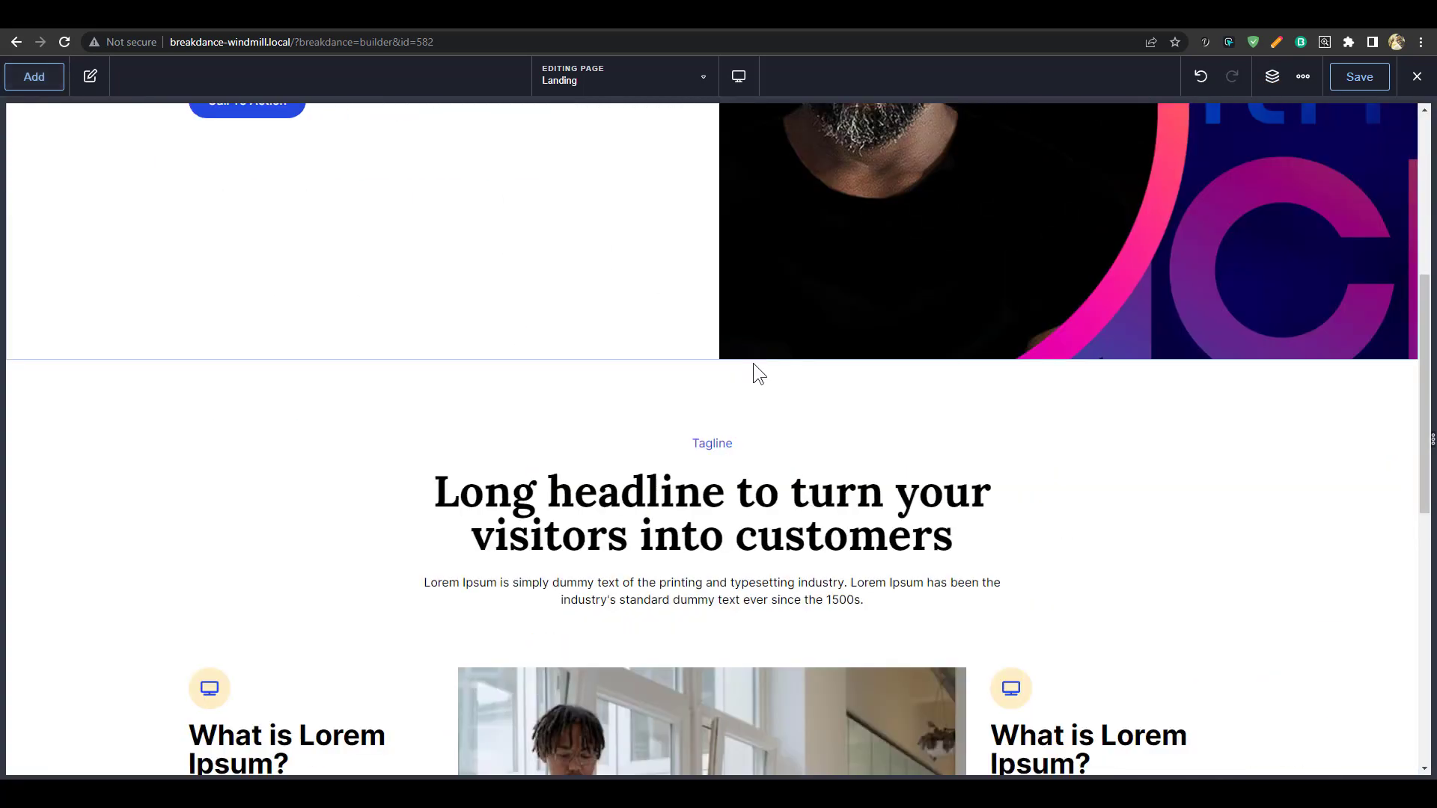
pyautogui.scroll(-7, 741, 404)
pyautogui.scroll(3, 741, 404)
pyautogui.click(758, 492)
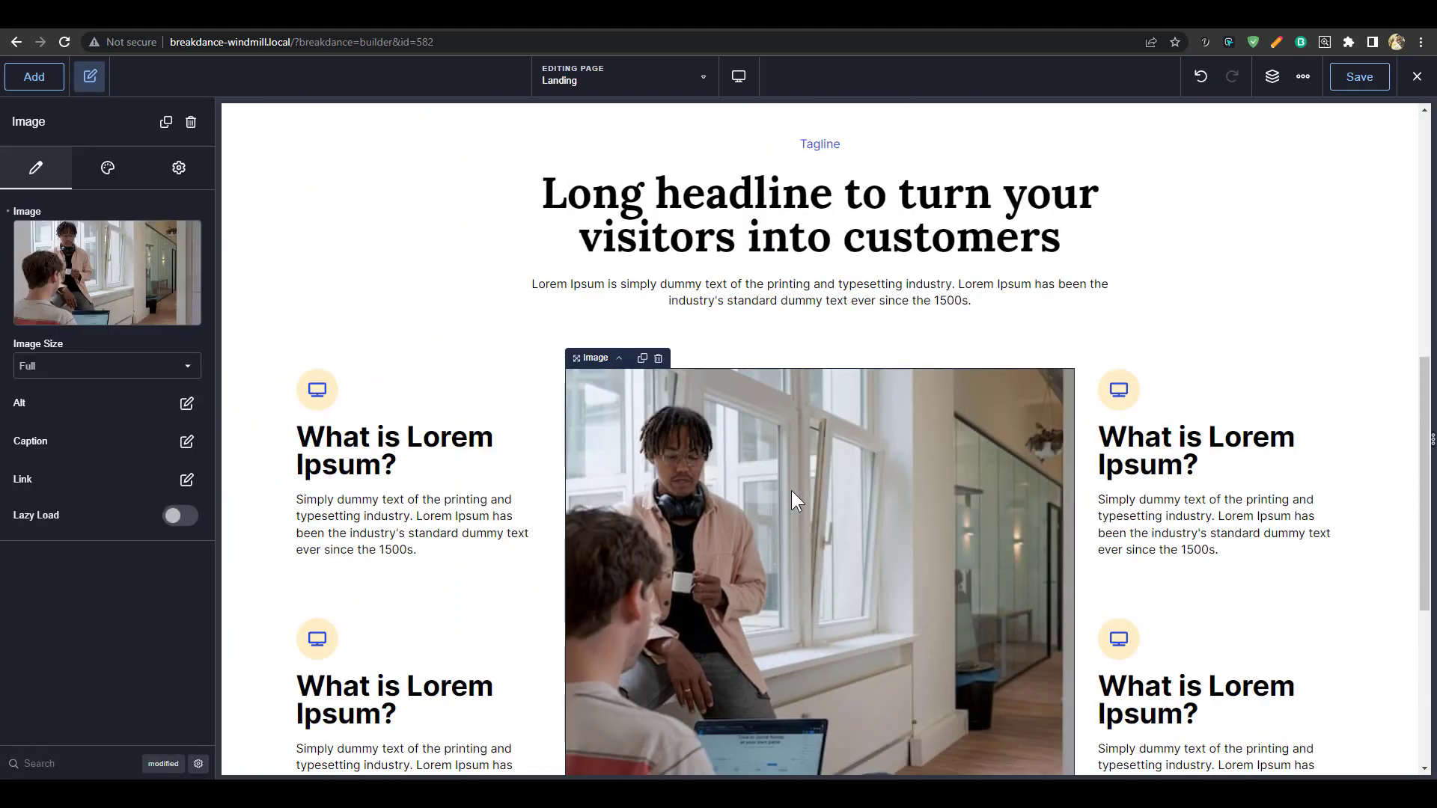
pyautogui.scroll(-1, 792, 492)
pyautogui.scroll(1, 879, 519)
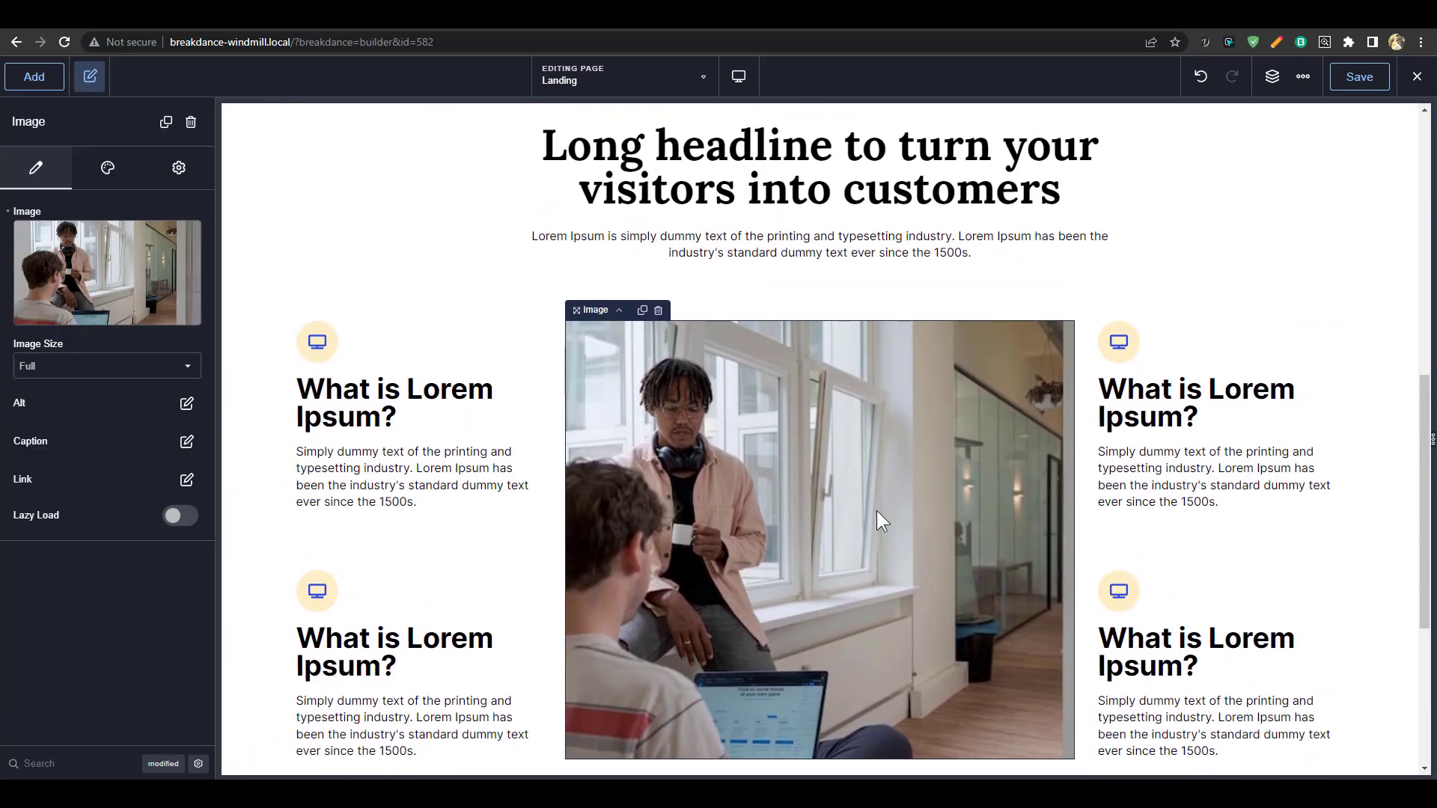
pyautogui.click(109, 279)
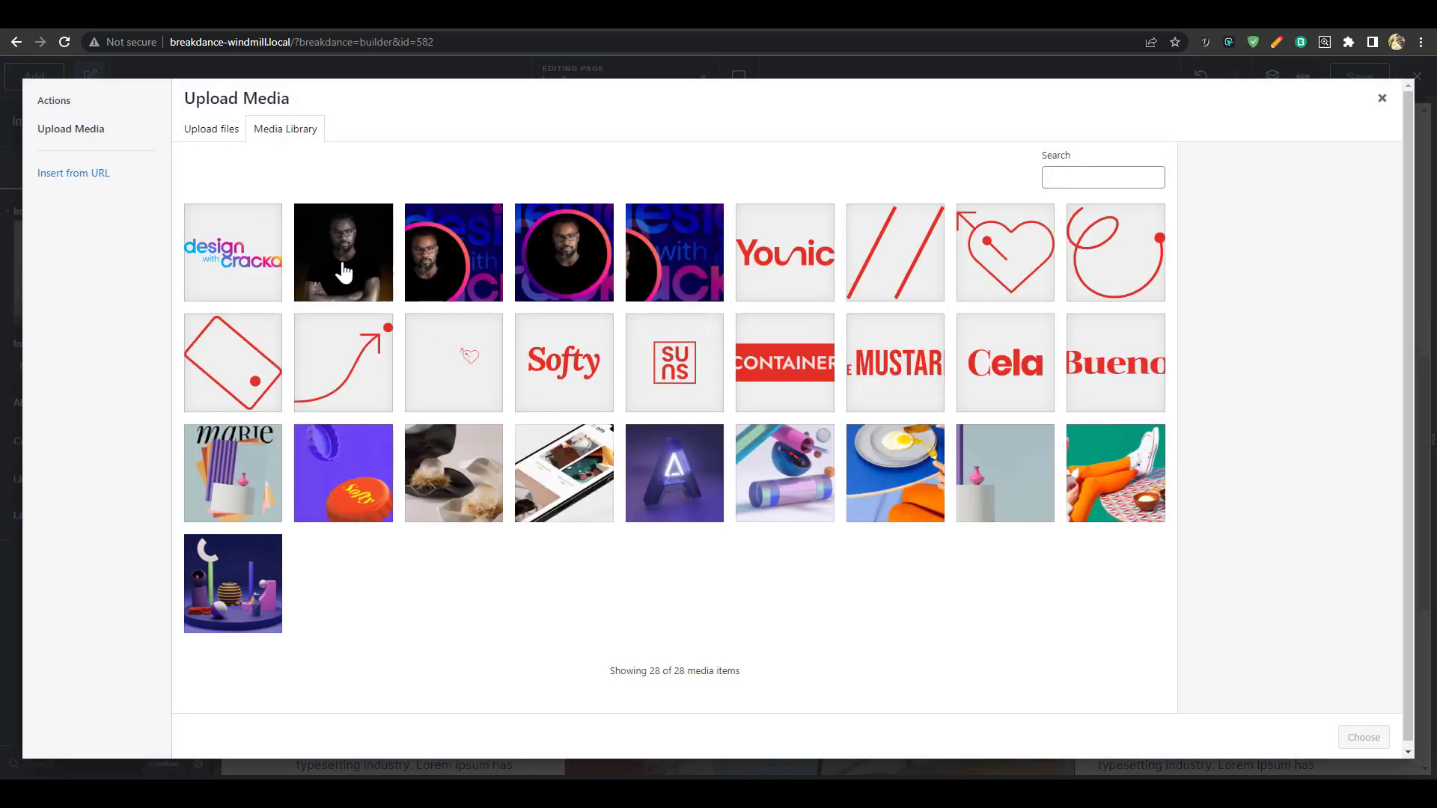
pyautogui.click(335, 262)
pyautogui.click(1374, 740)
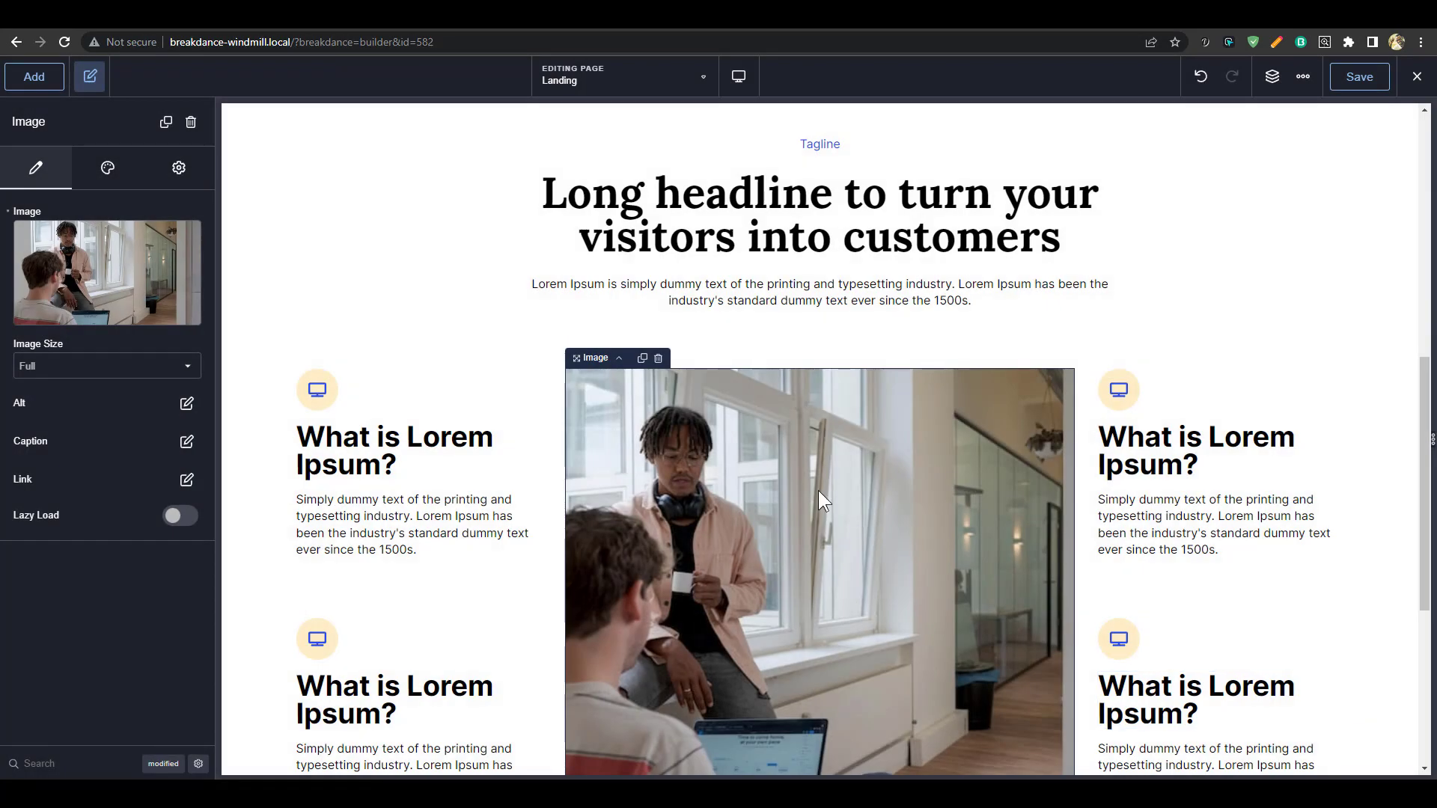
# Show the element structure tree beside the canvas and select the features headline
pyautogui.scroll(-4, 895, 488)
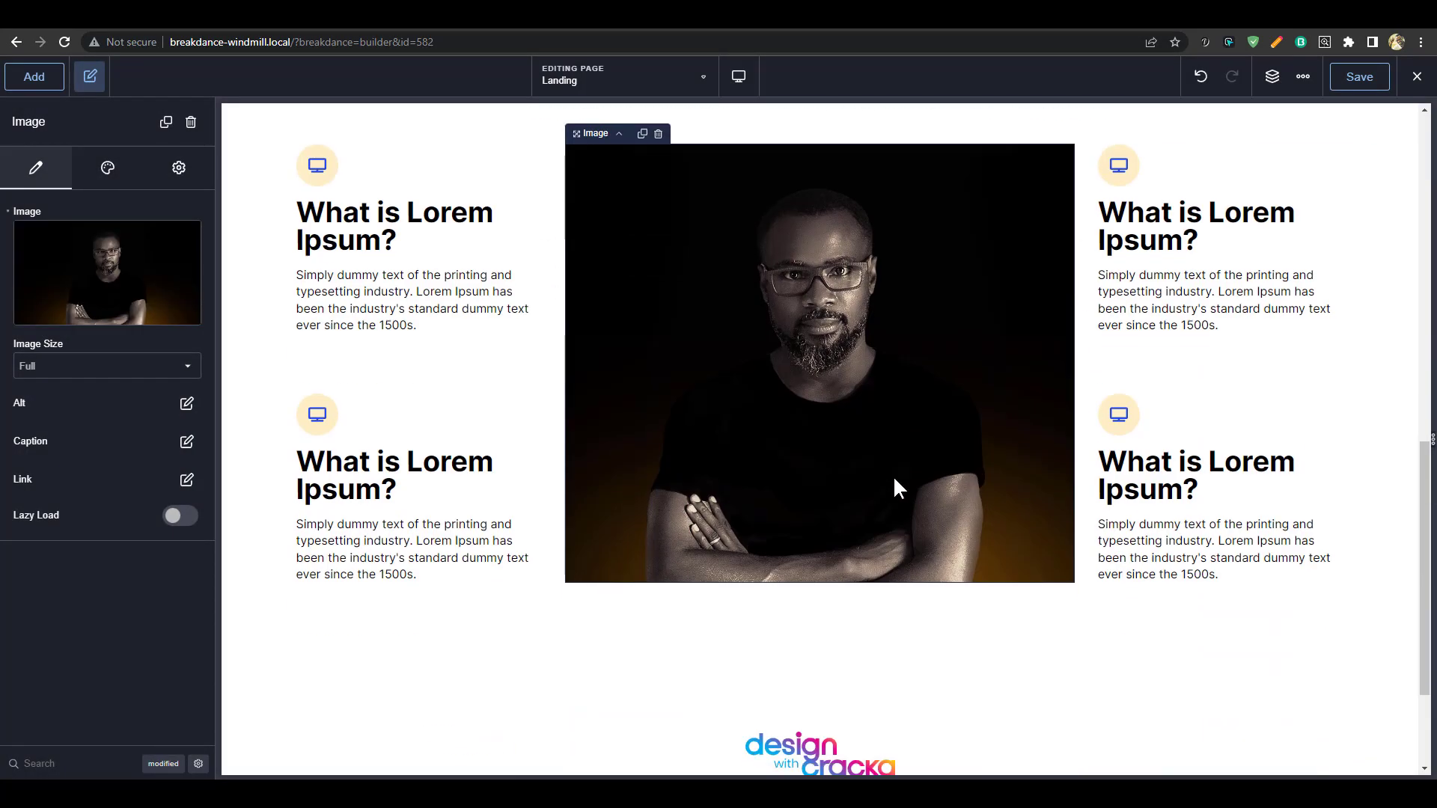
pyautogui.scroll(7, 895, 487)
pyautogui.scroll(-6, 895, 487)
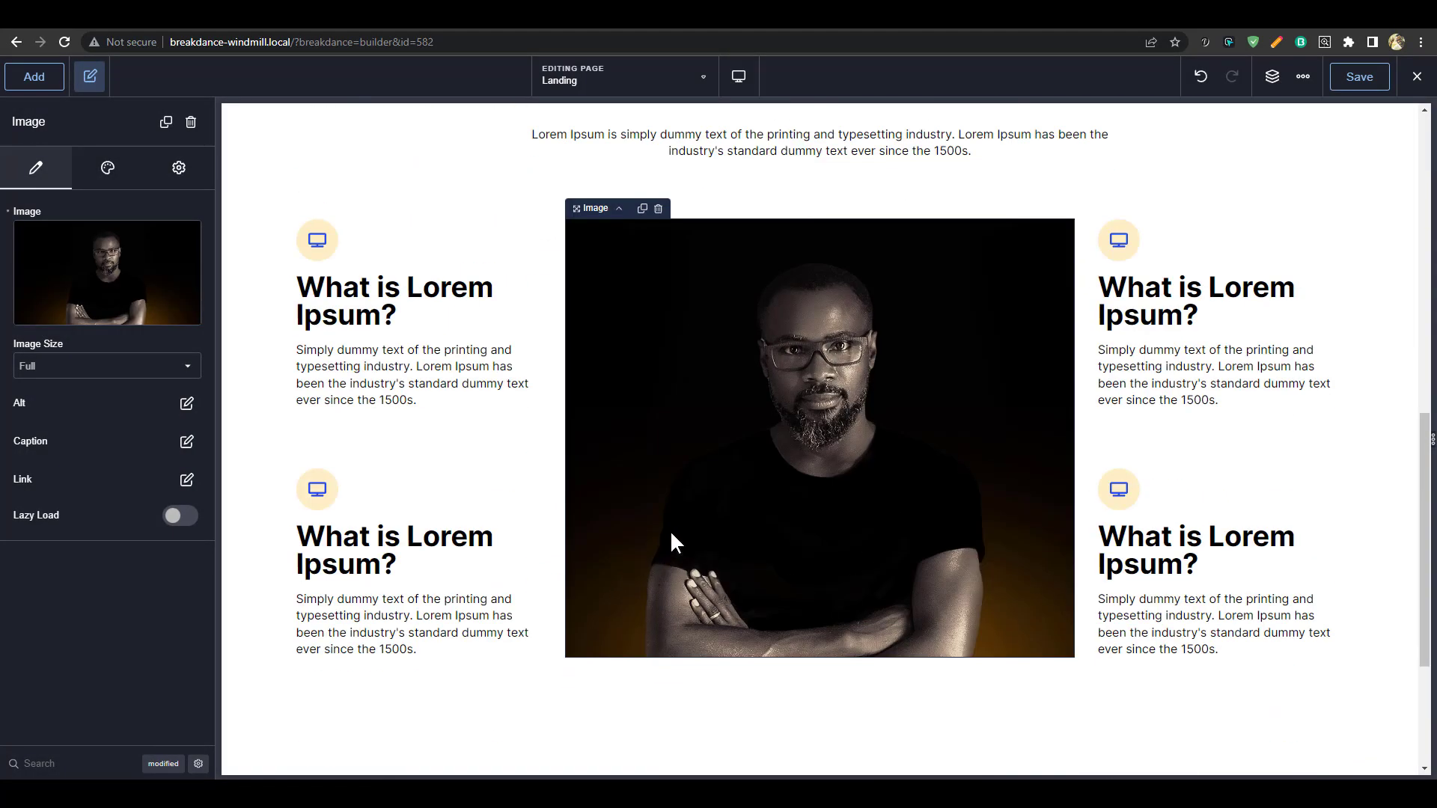
pyautogui.scroll(8, 900, 567)
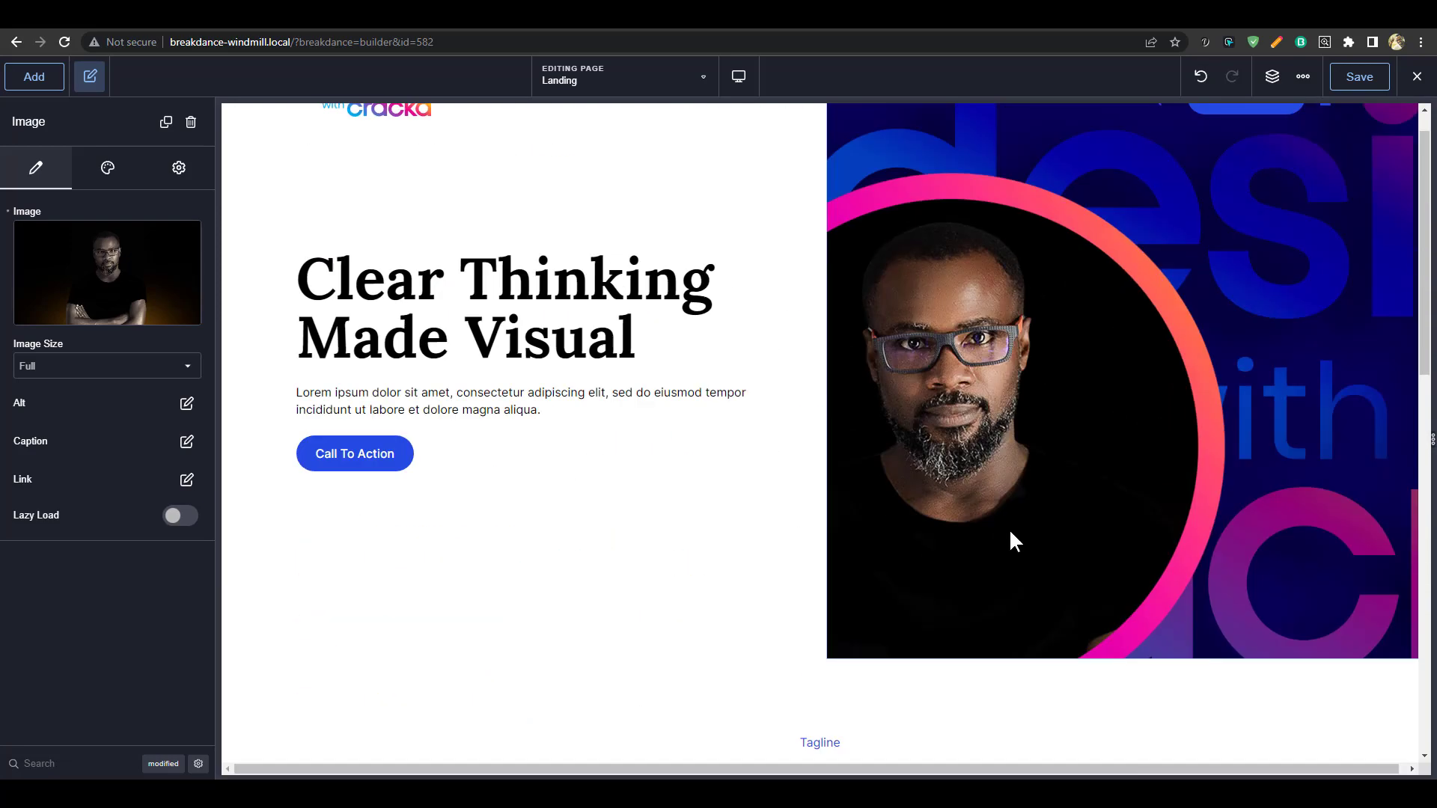
pyautogui.click(933, 527)
pyautogui.scroll(-4, 913, 539)
pyautogui.scroll(3, 868, 554)
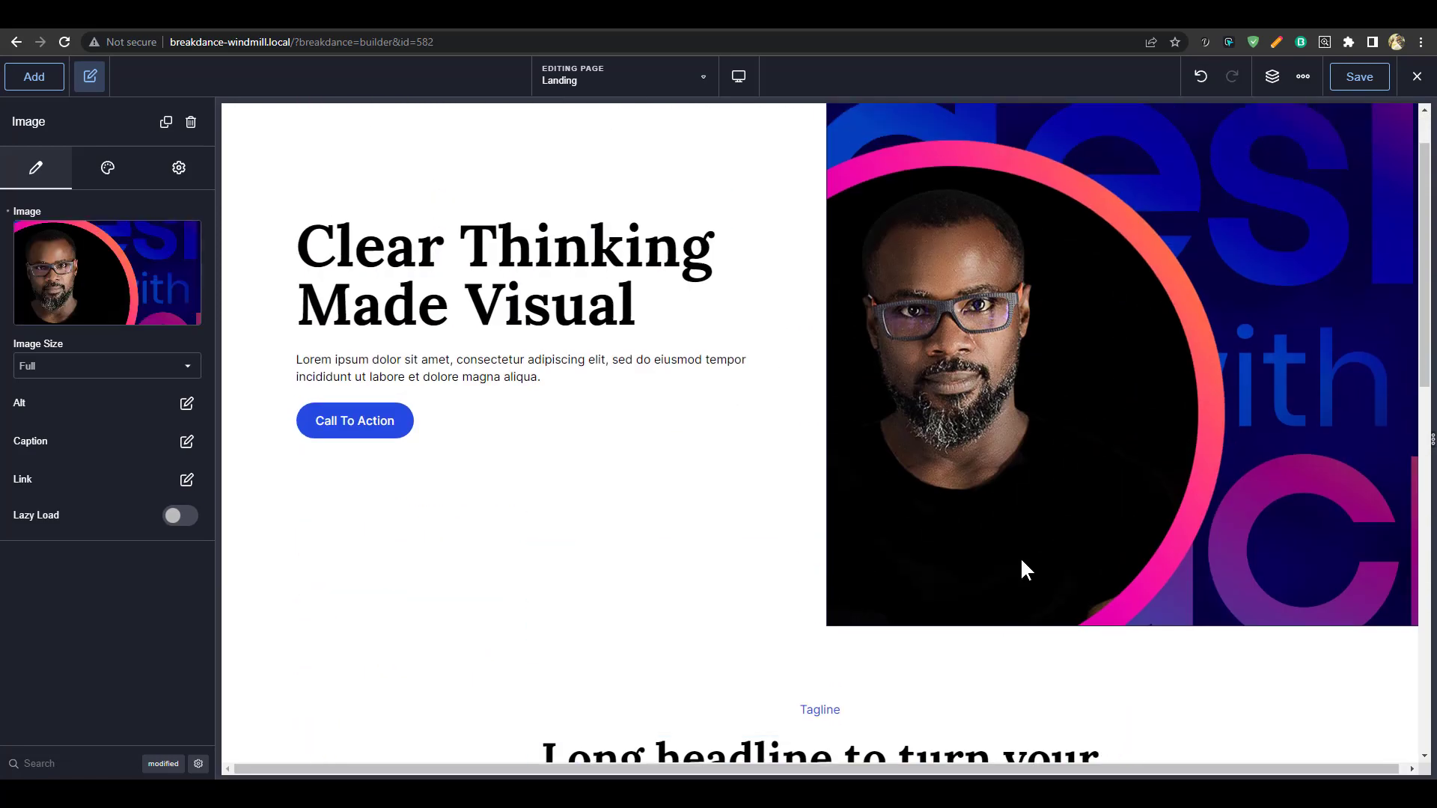
pyautogui.click(1271, 77)
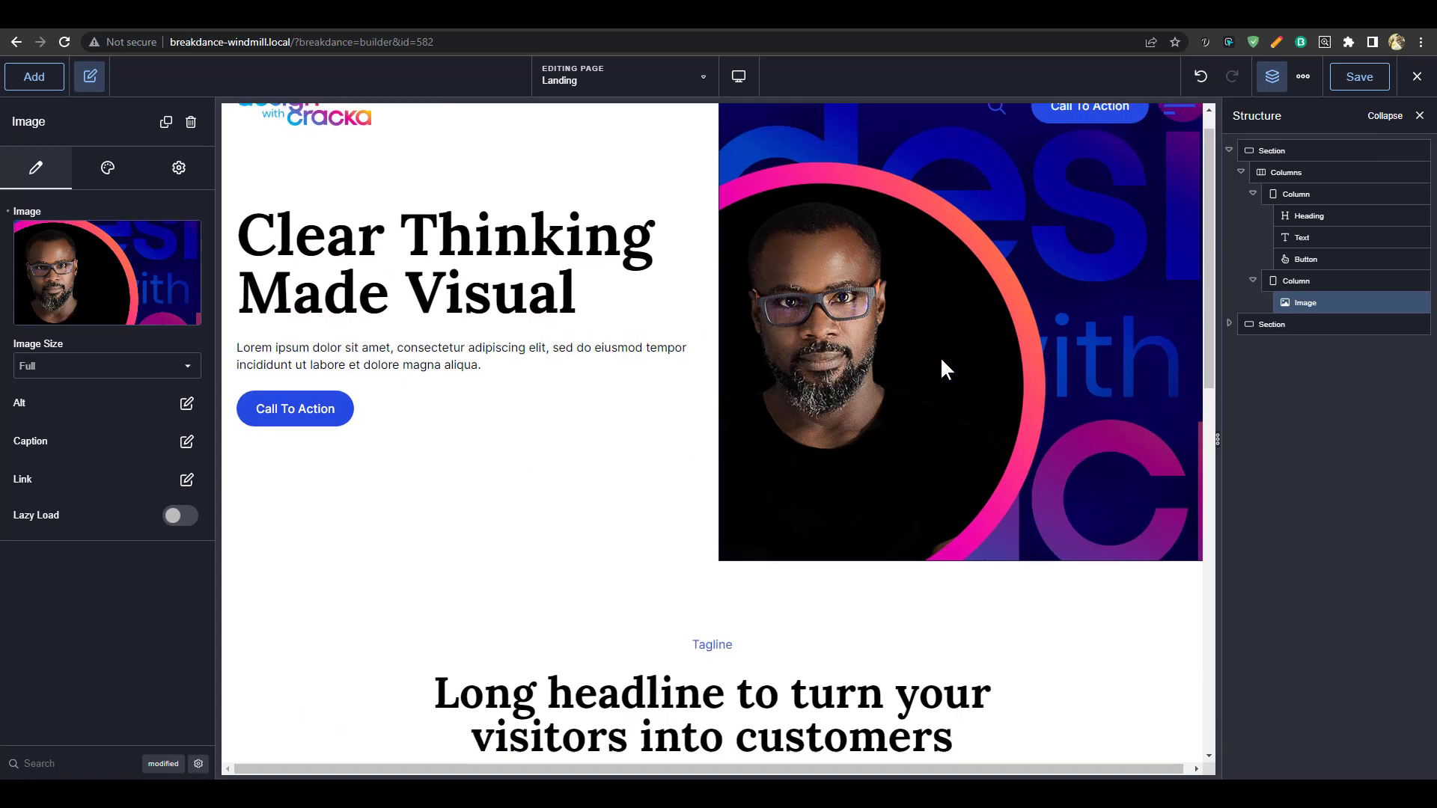
pyautogui.scroll(-12, 940, 366)
pyautogui.scroll(4, 970, 352)
pyautogui.scroll(-3, 971, 351)
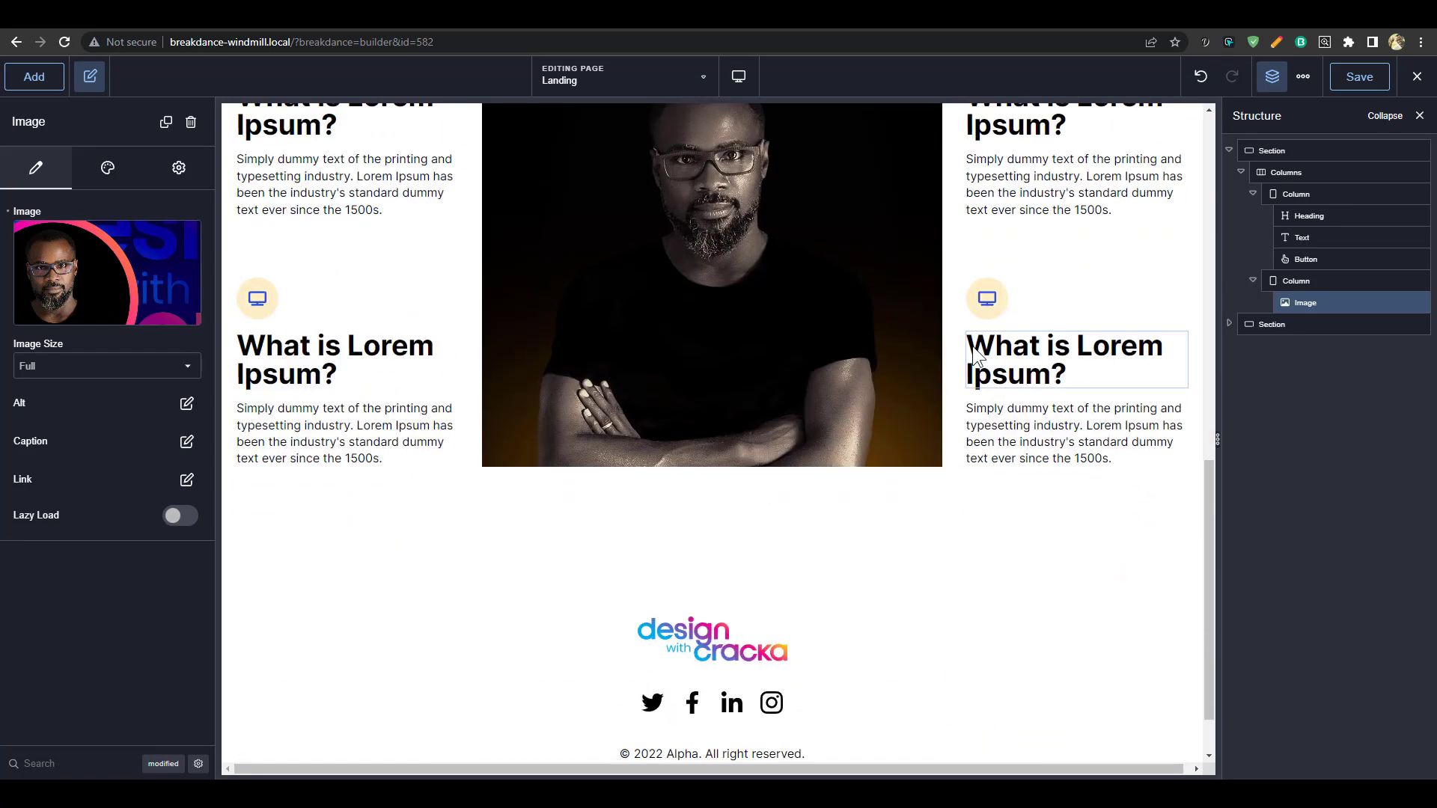
pyautogui.scroll(3, 973, 346)
pyautogui.scroll(-2, 972, 346)
pyautogui.scroll(-2, 972, 346)
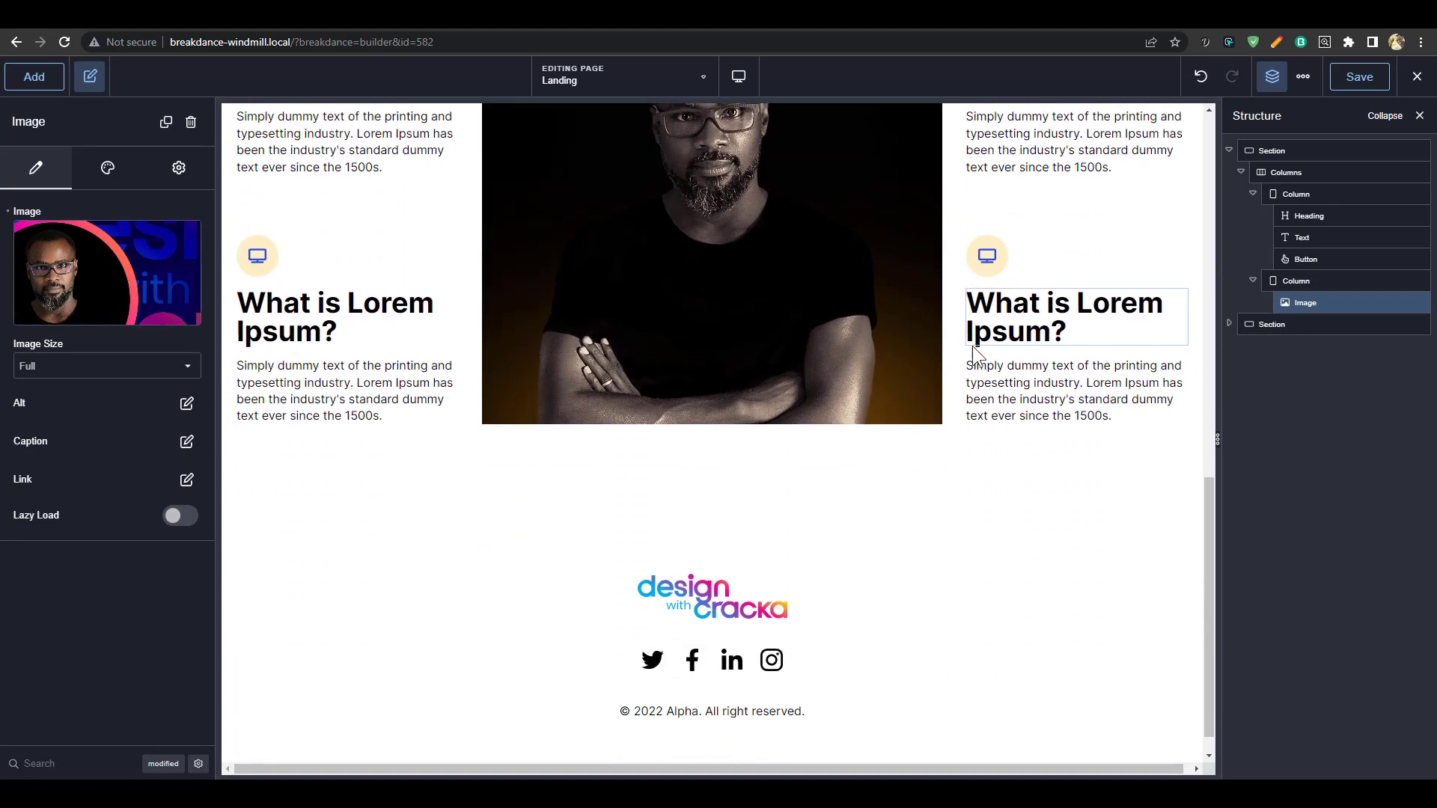
pyautogui.scroll(5, 973, 359)
pyautogui.scroll(-3, 1026, 346)
pyautogui.scroll(5, 821, 404)
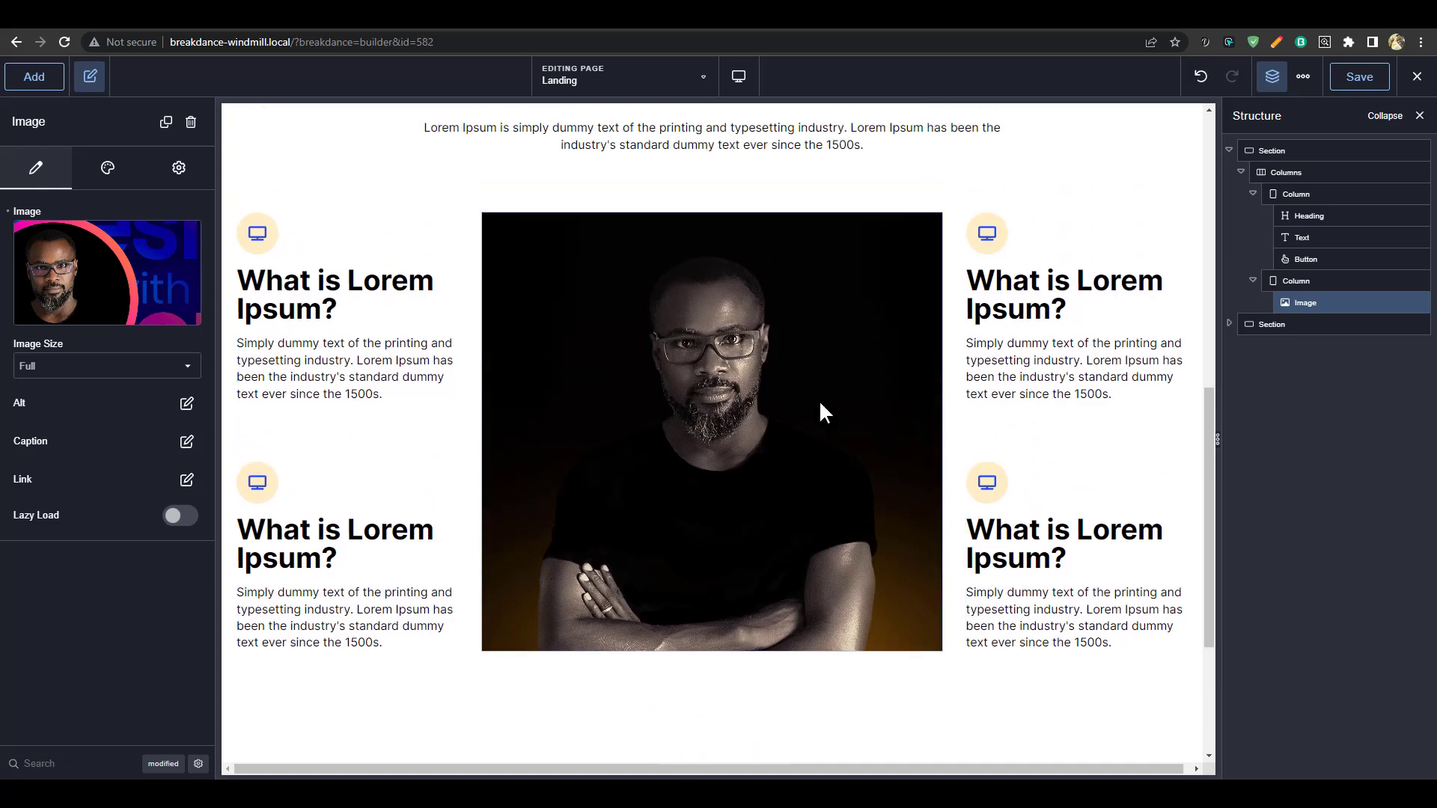
pyautogui.click(735, 330)
# Replace the 'Long headline to turn your visitors into customers' heading with 'Inspired by Difference'
pyautogui.doubleClick(735, 330)
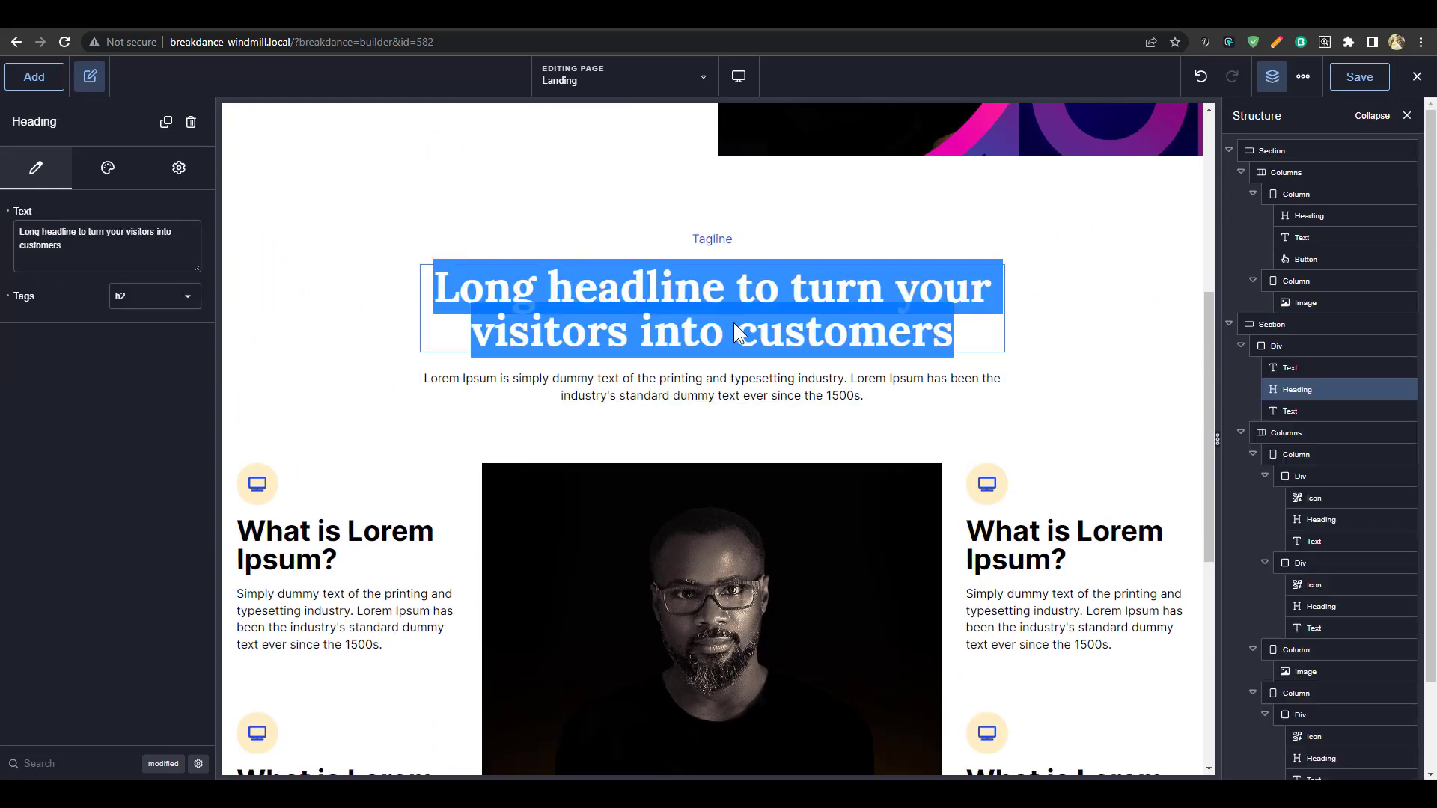
pyautogui.write('Inspired ')
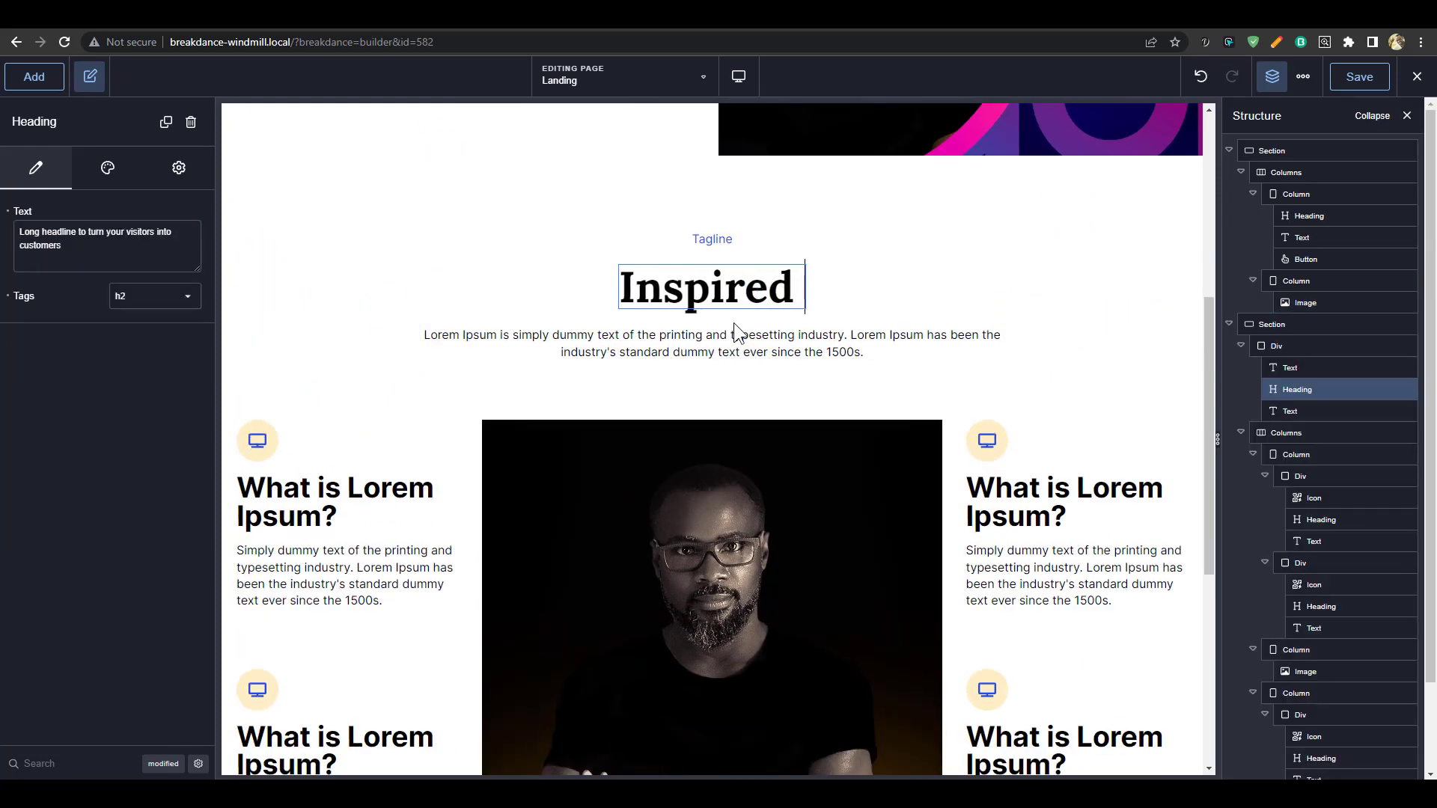
pyautogui.write('by Differenc')
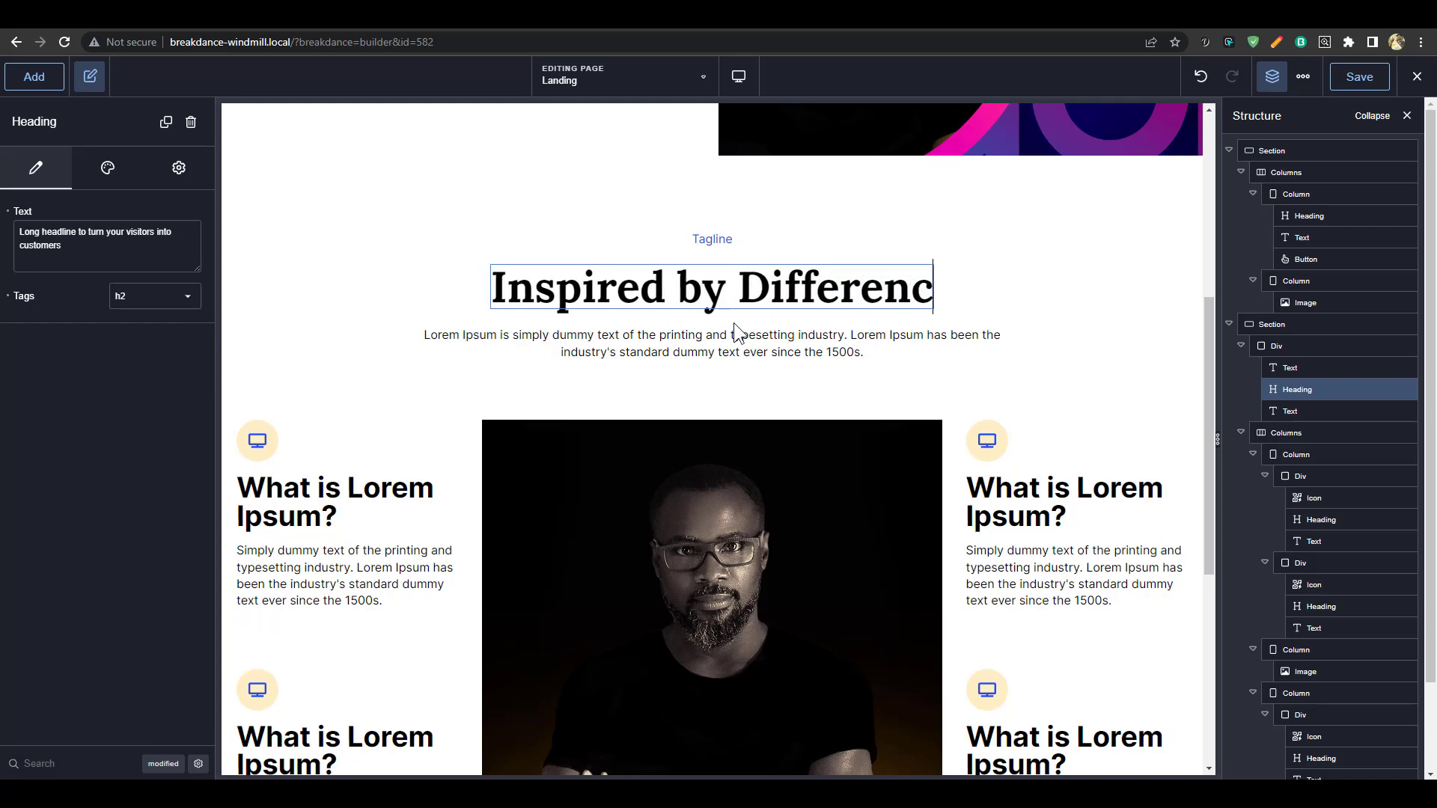
pyautogui.write('e')
pyautogui.click(1123, 329)
pyautogui.scroll(-1, 877, 299)
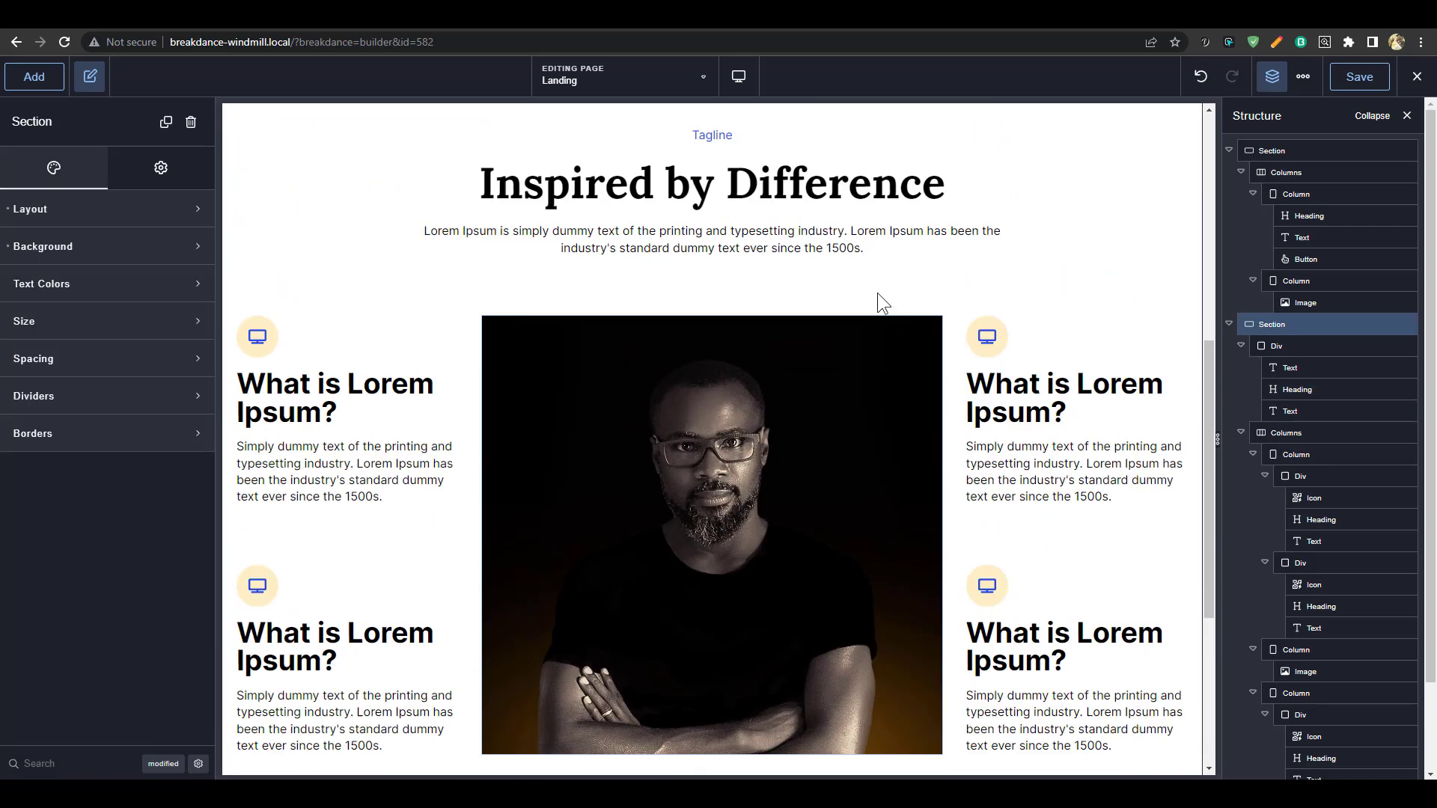
pyautogui.scroll(1, 877, 294)
pyautogui.scroll(-6, 883, 299)
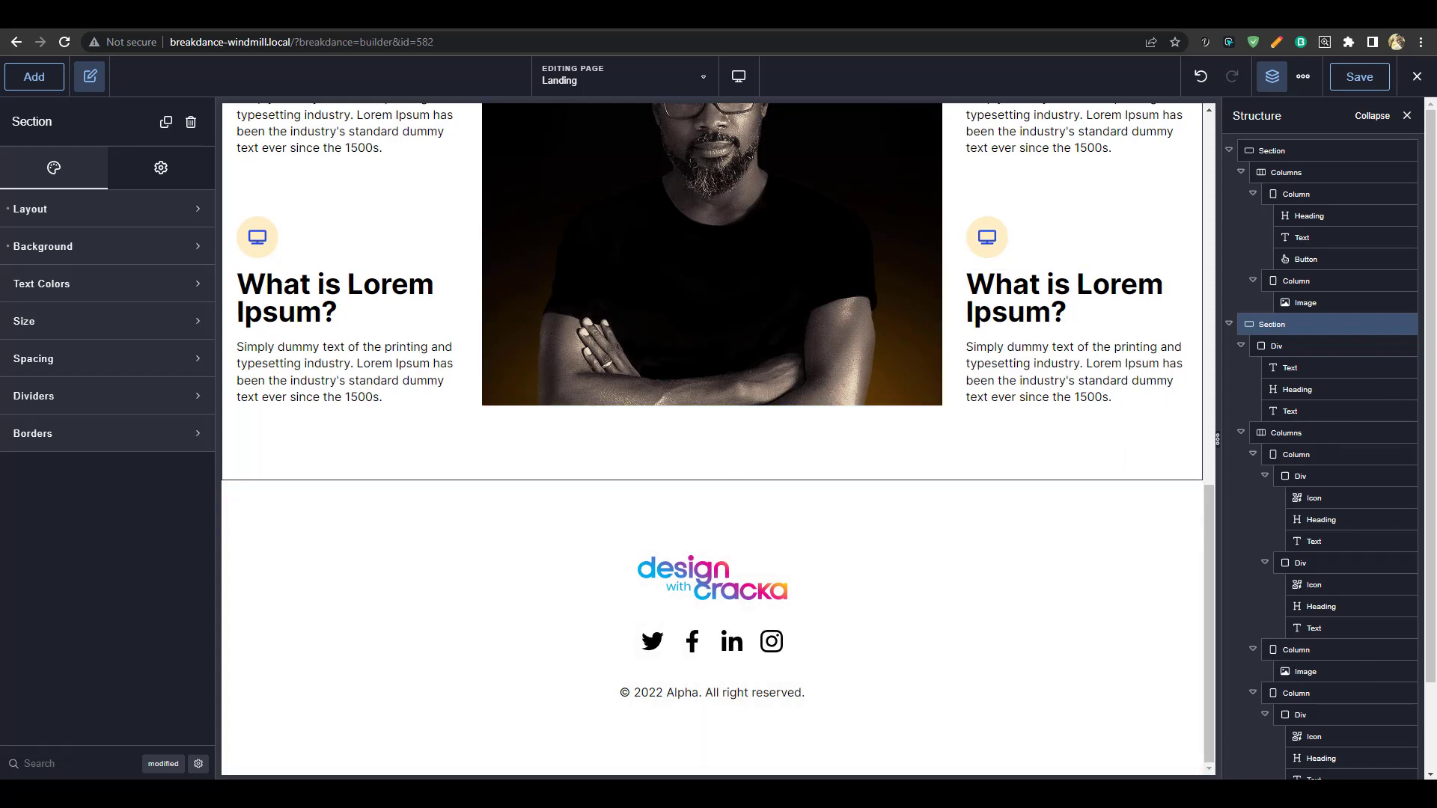
pyautogui.hotkey('alt', 'Tab')
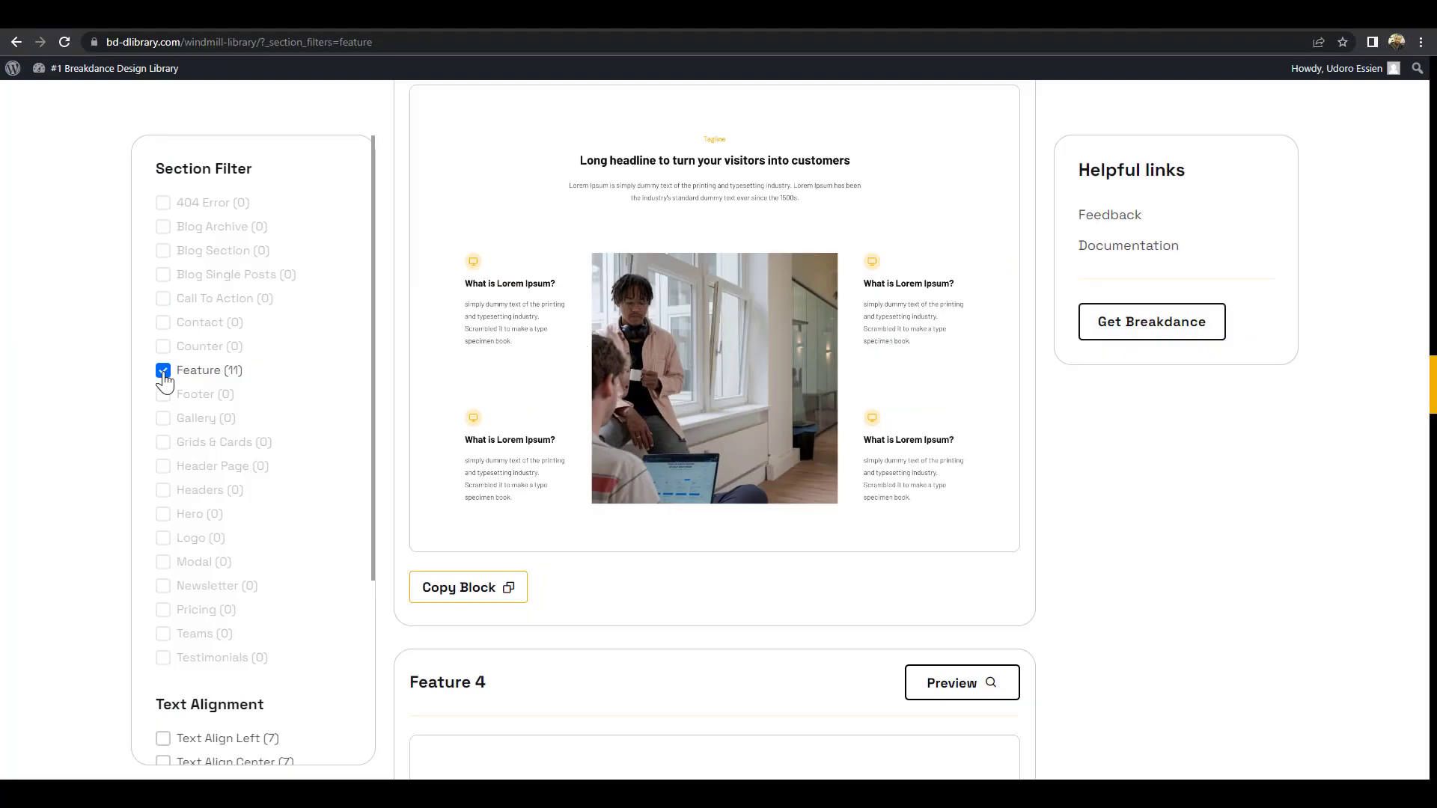
# Filter the library from Feature to Gallery sections, copy Gallery 7, then clear the filter
pyautogui.click(163, 372)
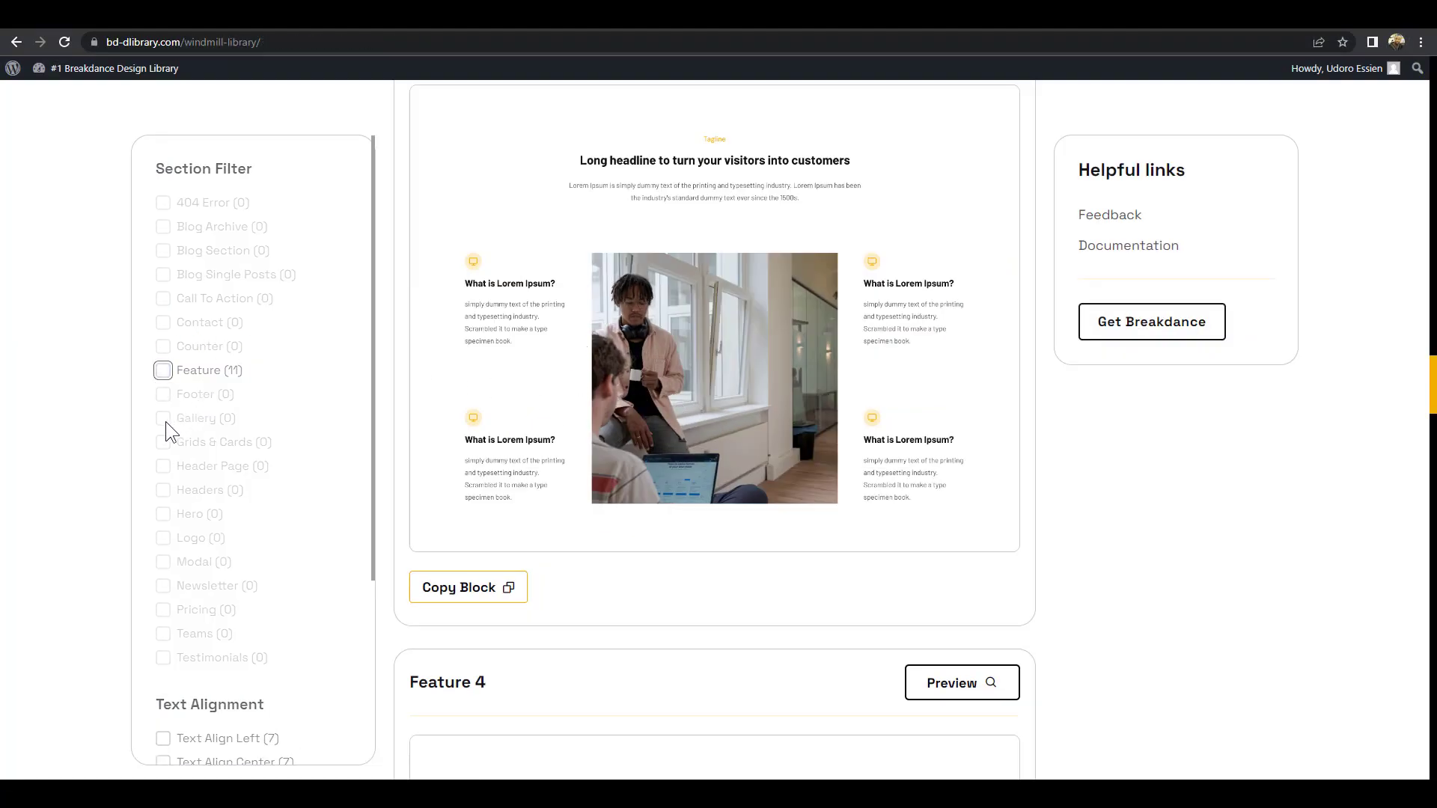
pyautogui.click(164, 420)
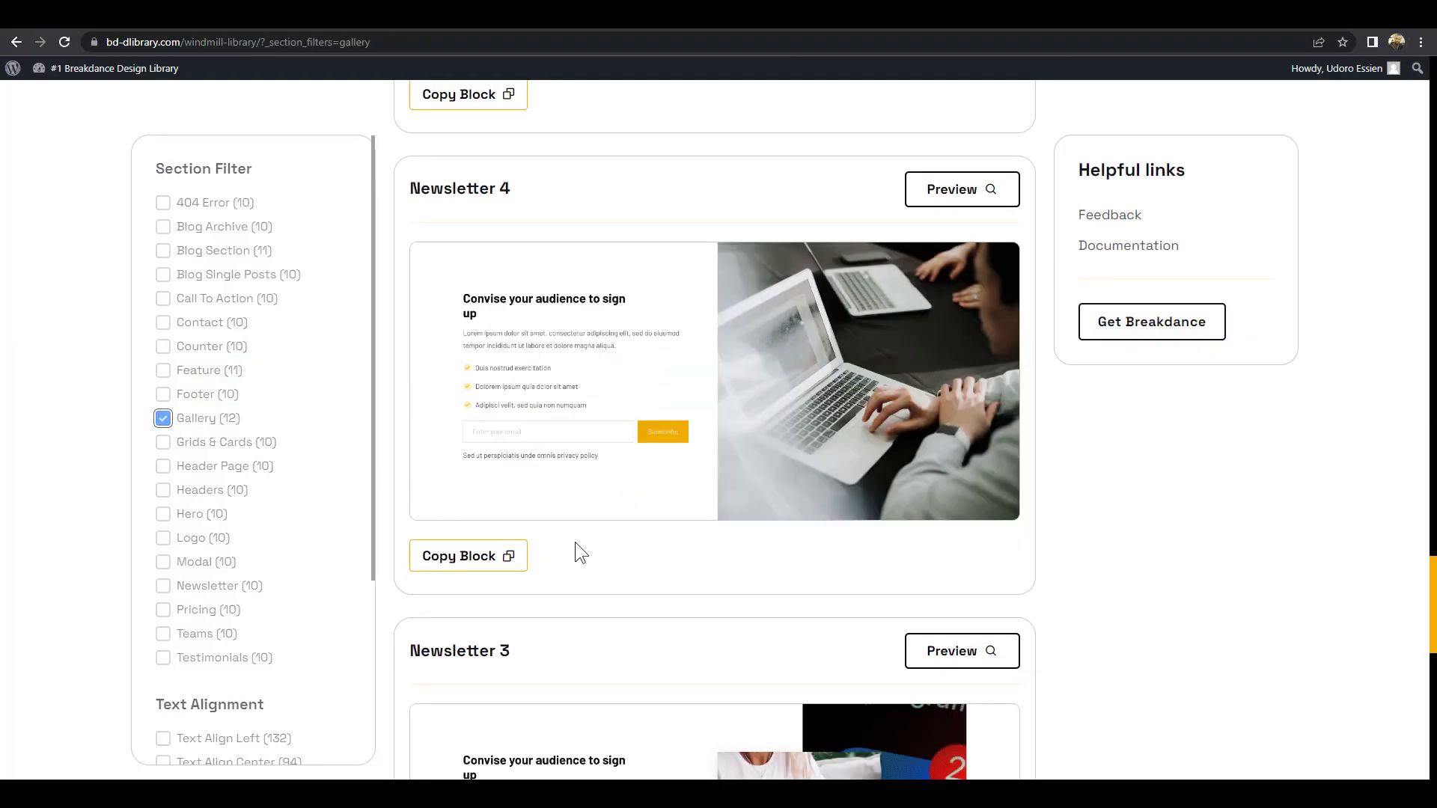
pyautogui.scroll(-5, 691, 422)
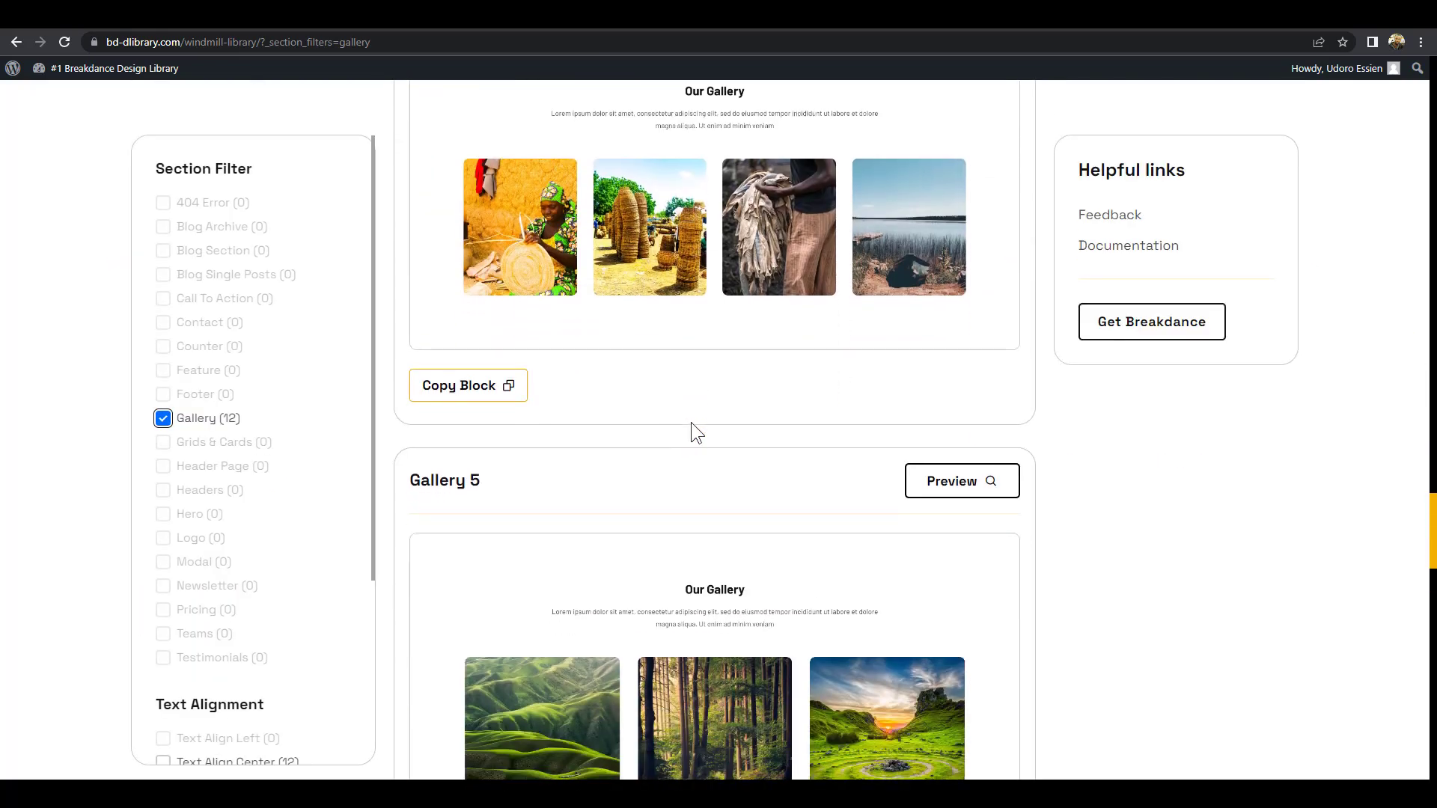
pyautogui.scroll(15, 690, 422)
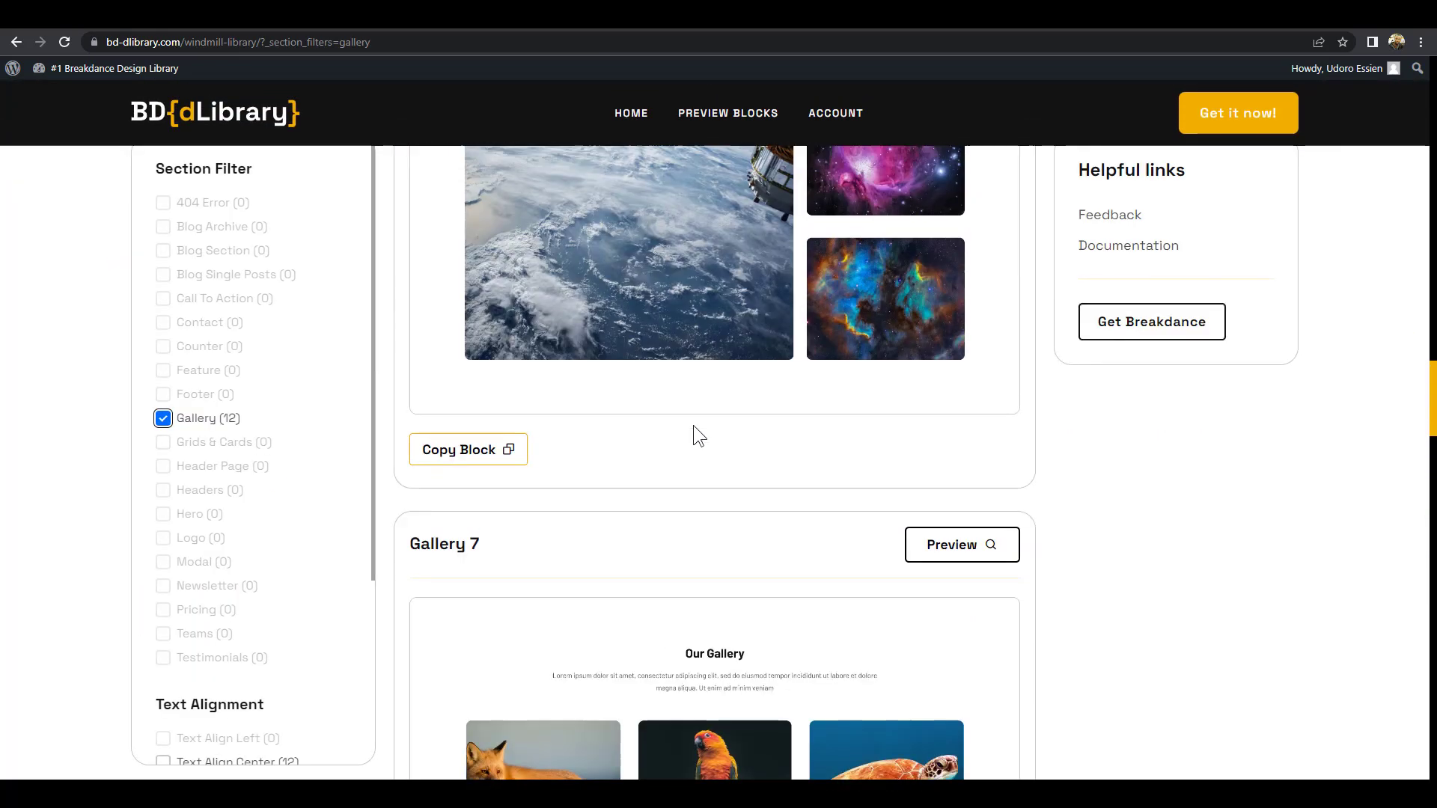
pyautogui.scroll(2, 694, 431)
pyautogui.scroll(-10, 693, 431)
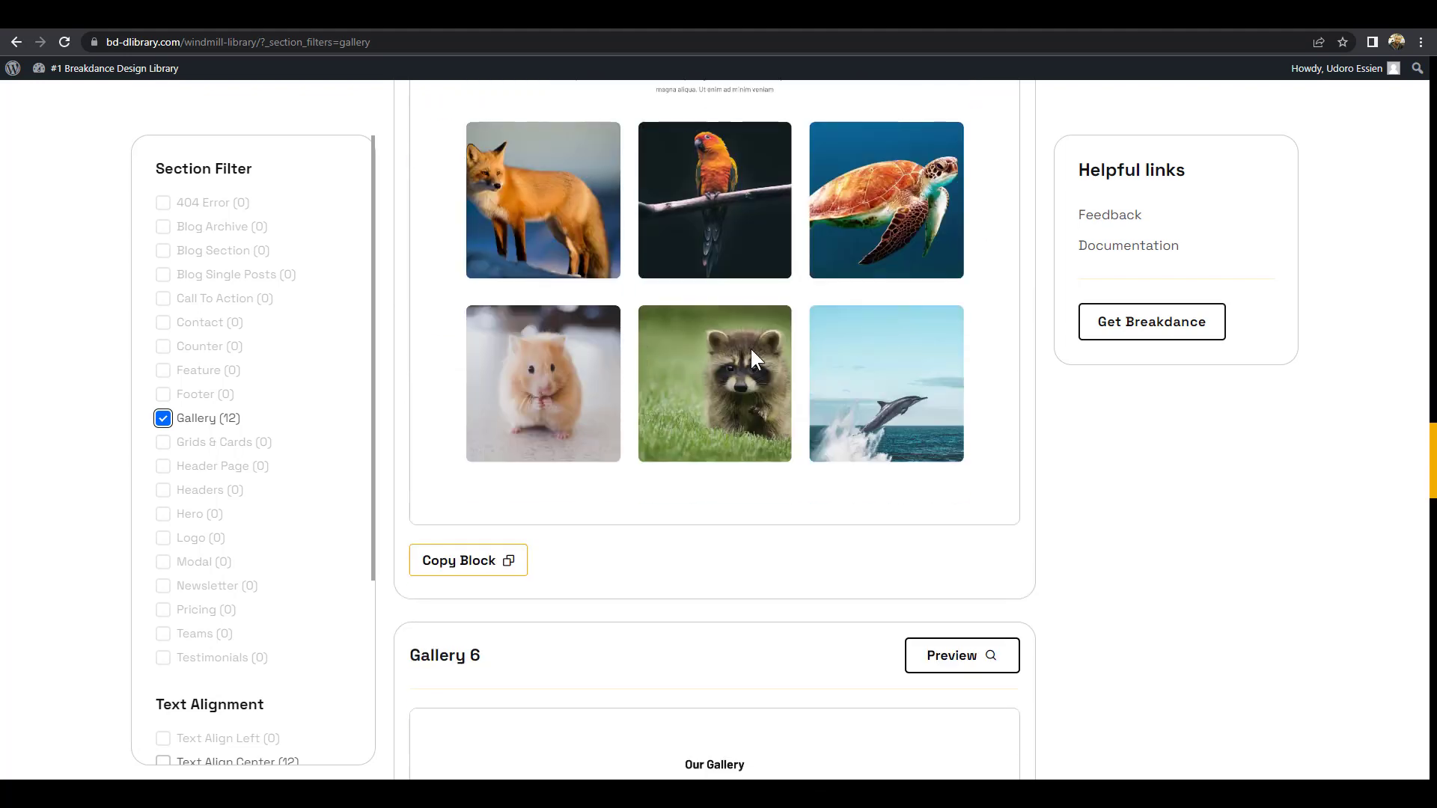
pyautogui.click(472, 576)
pyautogui.click(164, 419)
pyautogui.click(1353, 14)
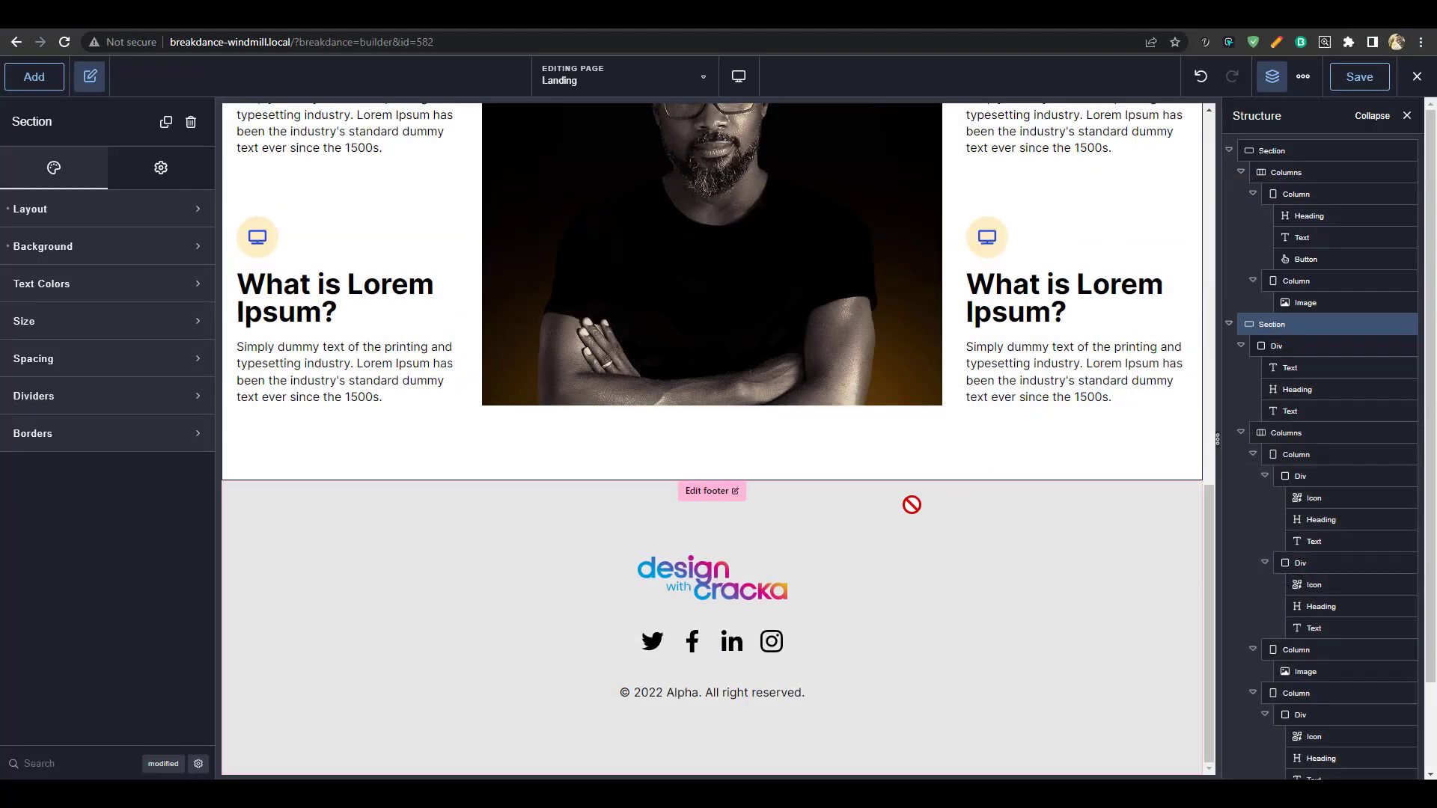
# Paste the copied Gallery 7 section and remove its placeholder gallery images
pyautogui.hotkey('ctrl', 'v')
pyautogui.scroll(-6, 930, 475)
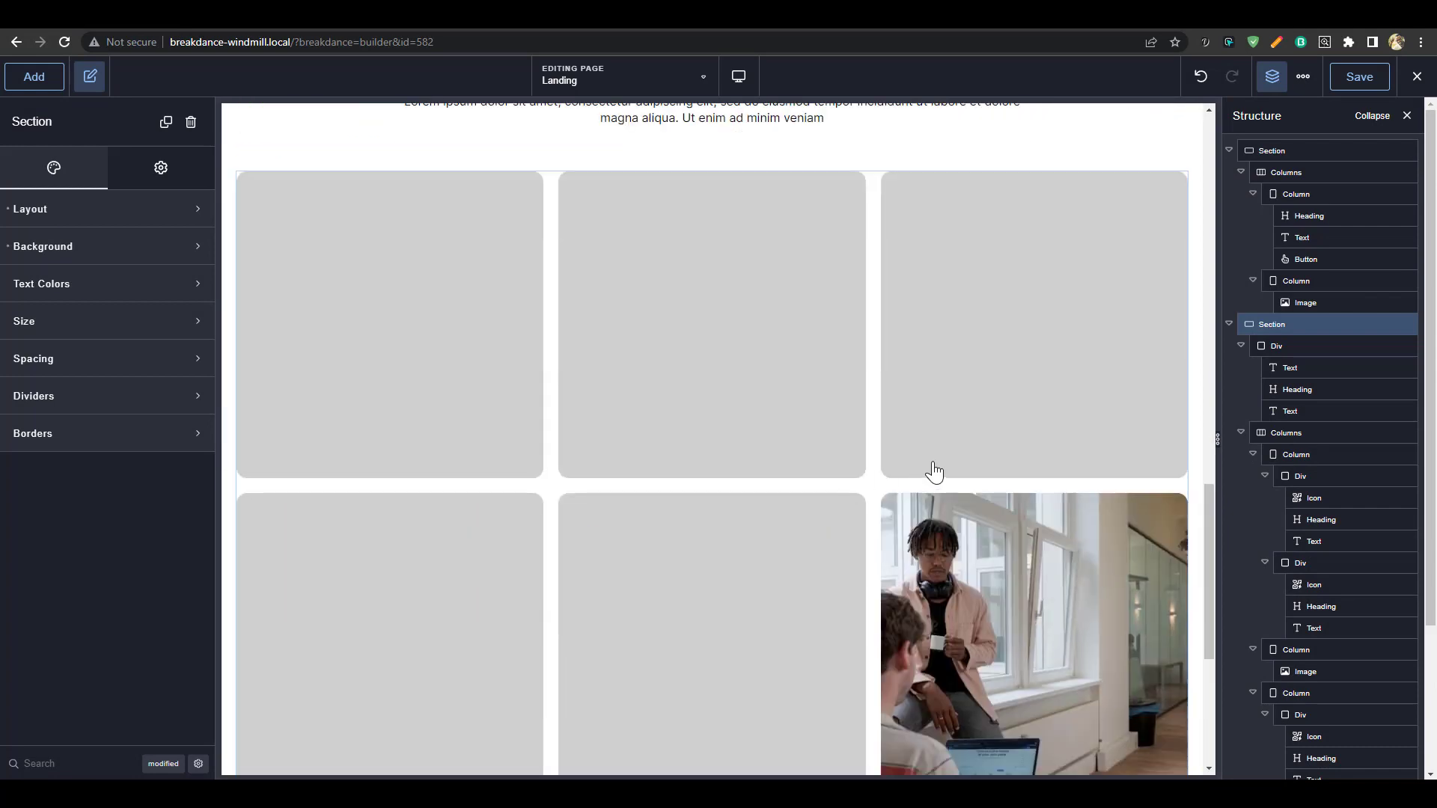
pyautogui.click(721, 392)
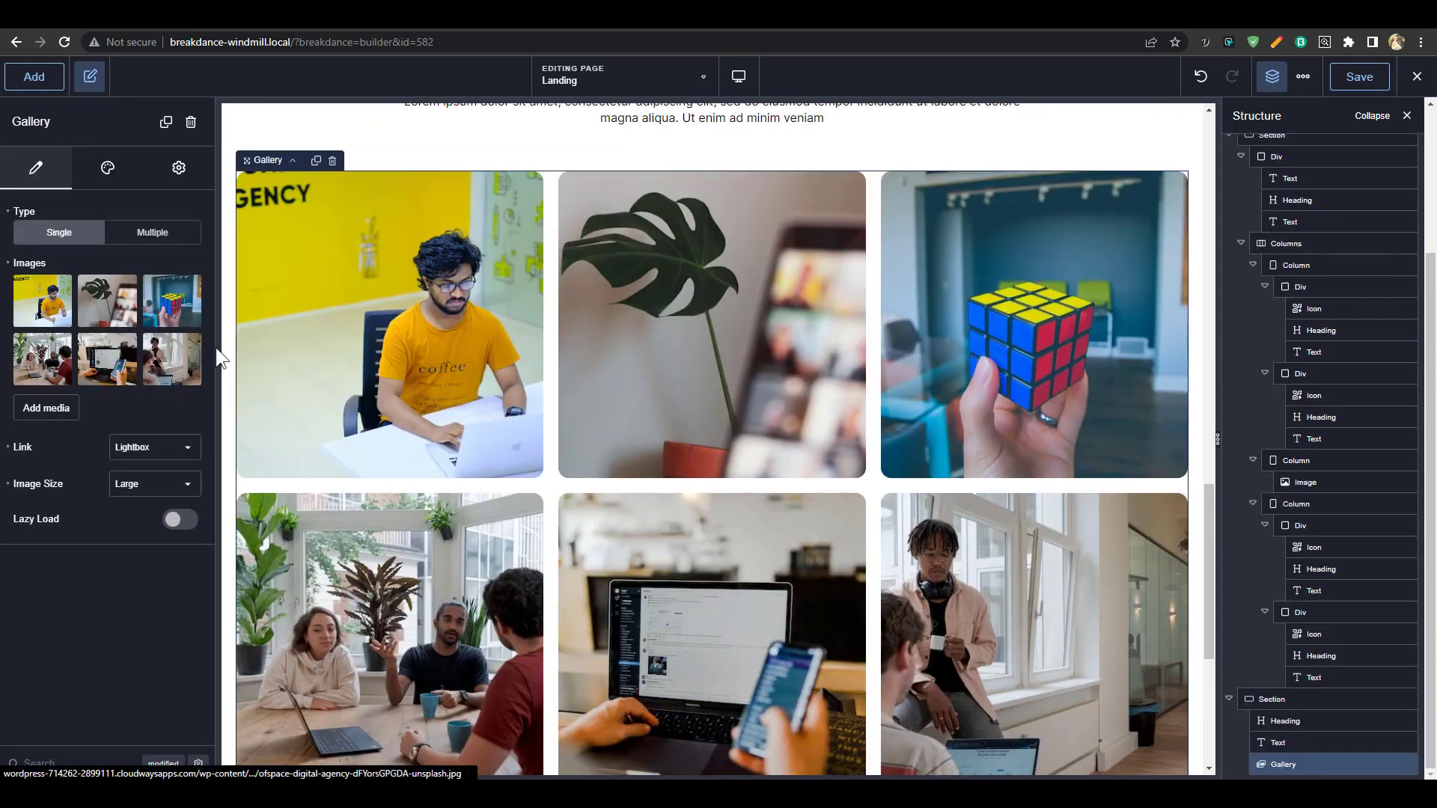
pyautogui.click(8, 263)
# Fill the gallery with six media-library images, including hero_image1 and hero_image4
pyautogui.click(53, 293)
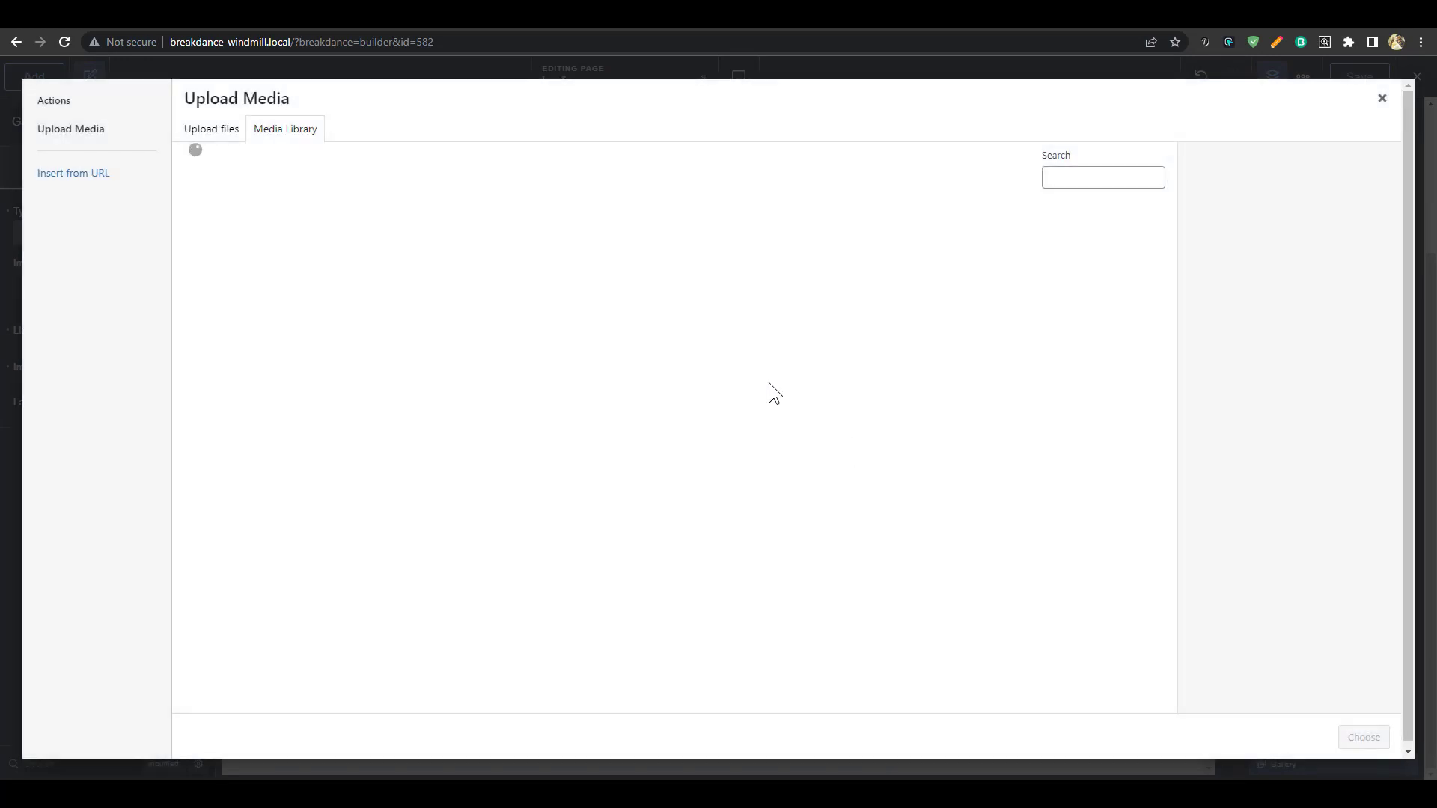
pyautogui.click(1126, 513)
pyautogui.keyDown('ctrl'); pyautogui.click(1006, 473); pyautogui.keyUp('ctrl')
pyautogui.keyDown('ctrl'); pyautogui.click(896, 473); pyautogui.keyUp('ctrl')
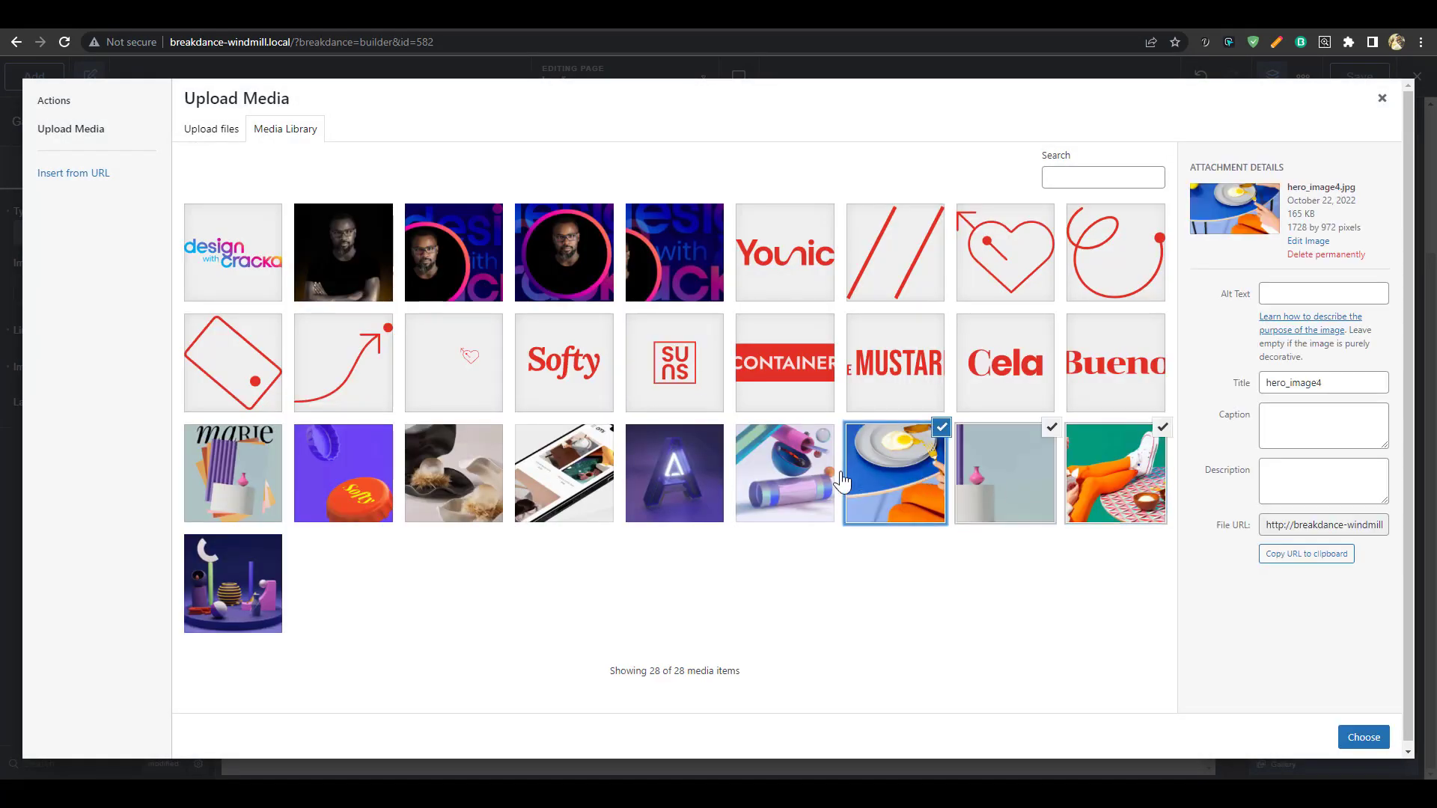
pyautogui.keyDown('ctrl'); pyautogui.click(797, 475); pyautogui.keyUp('ctrl')
pyautogui.keyDown('ctrl'); pyautogui.click(463, 494); pyautogui.keyUp('ctrl')
pyautogui.keyDown('ctrl'); pyautogui.click(243, 618); pyautogui.keyUp('ctrl')
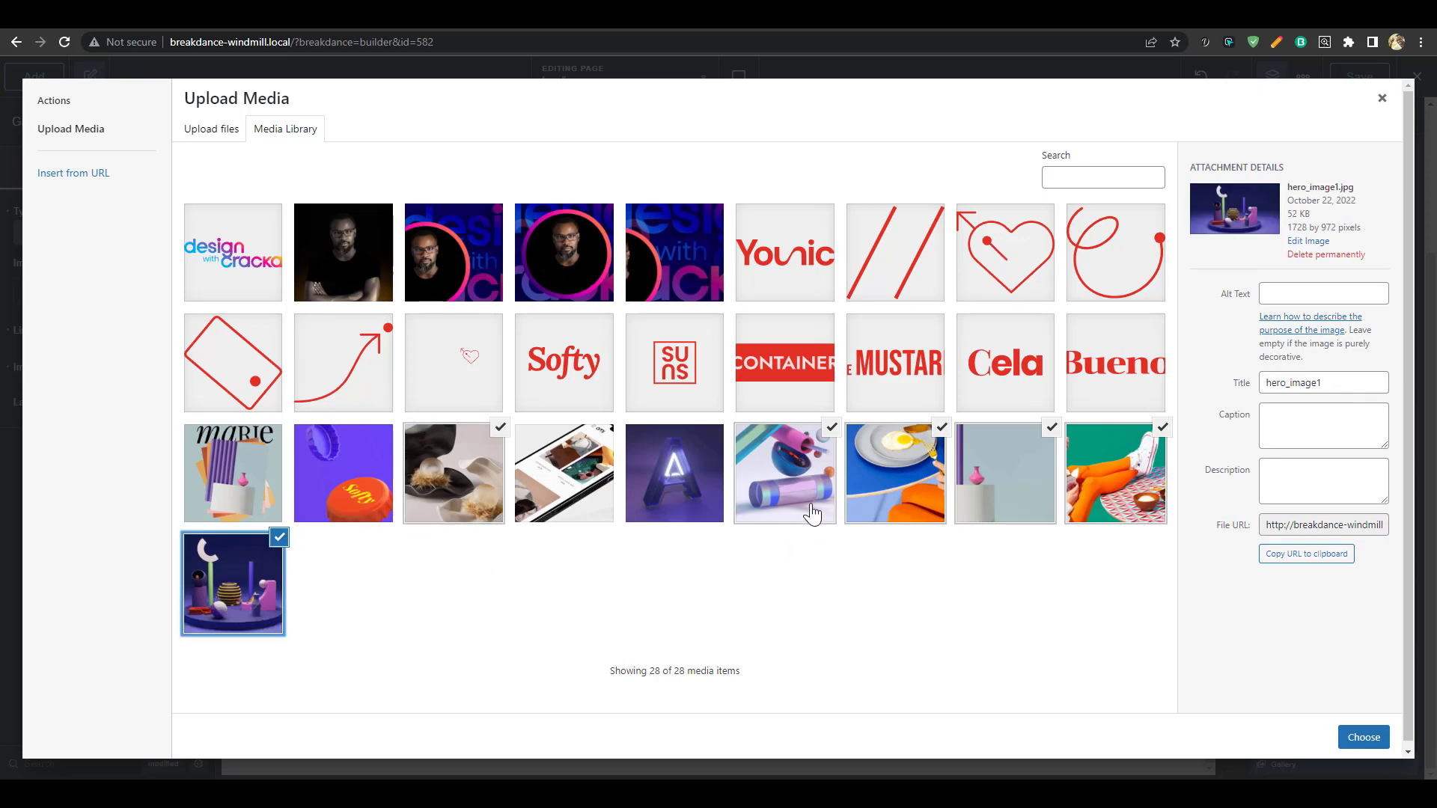
pyautogui.click(1364, 737)
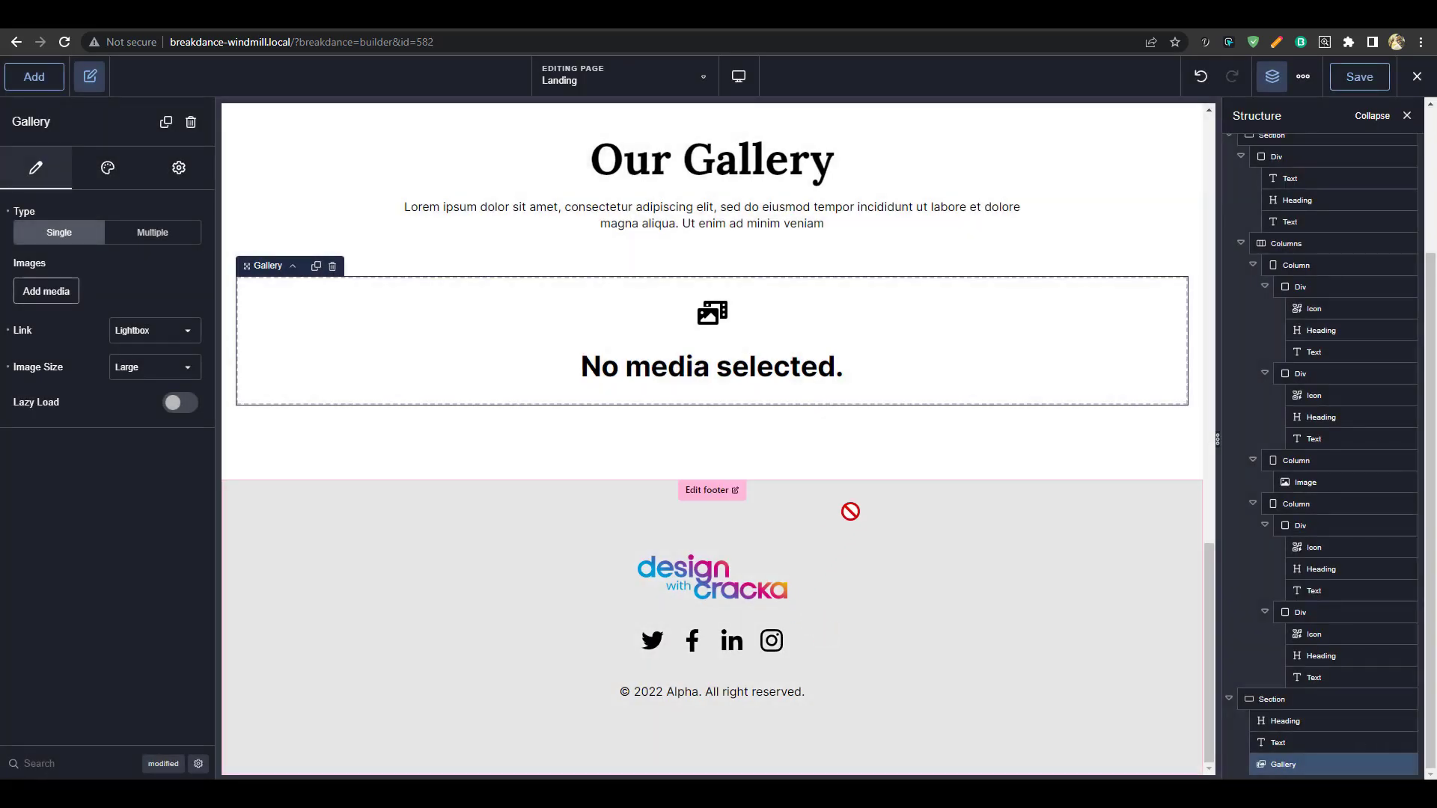
pyautogui.scroll(9, 882, 596)
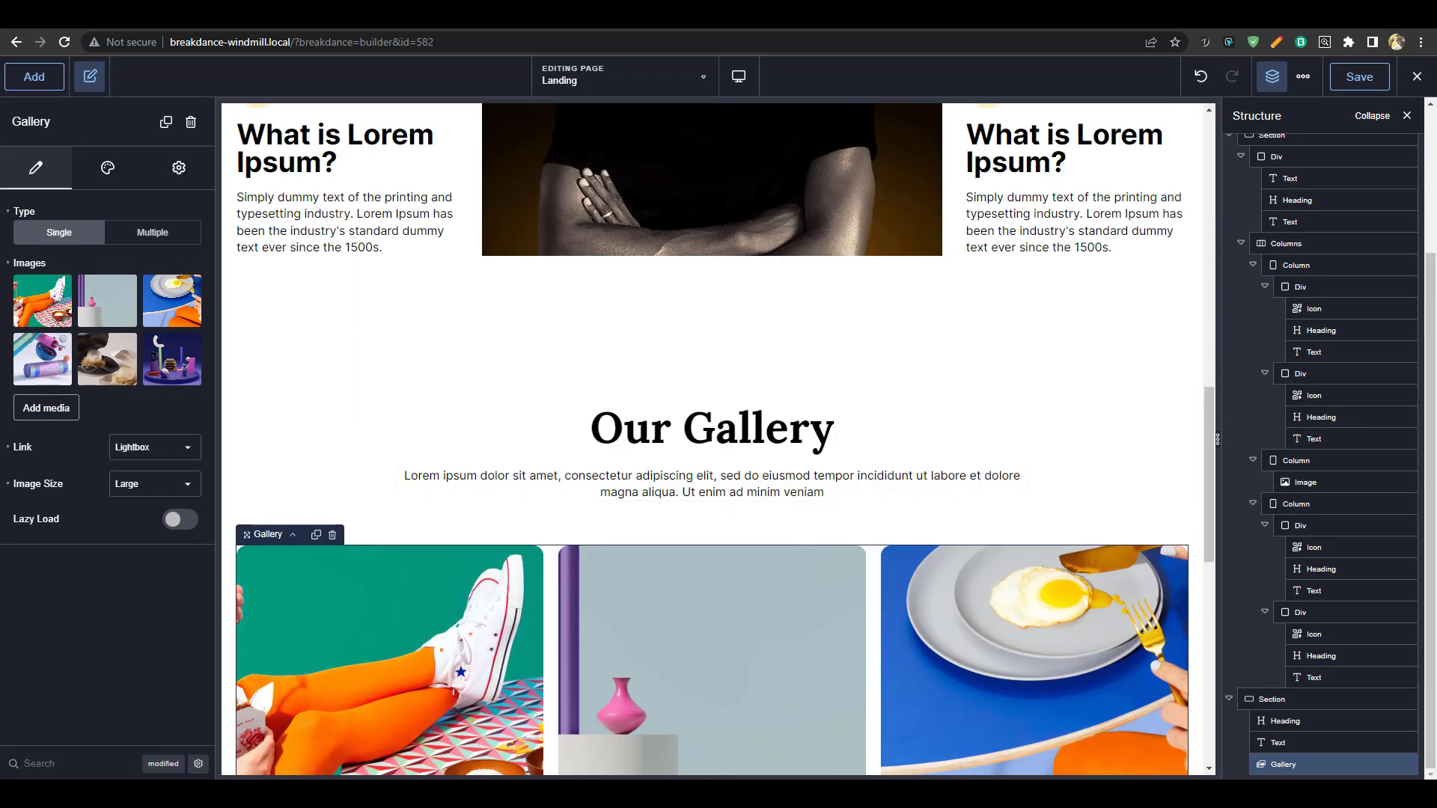
# Rename the 'Our Gallery' heading to 'Recent Projects'
pyautogui.click(783, 437)
pyautogui.doubleClick(783, 437)
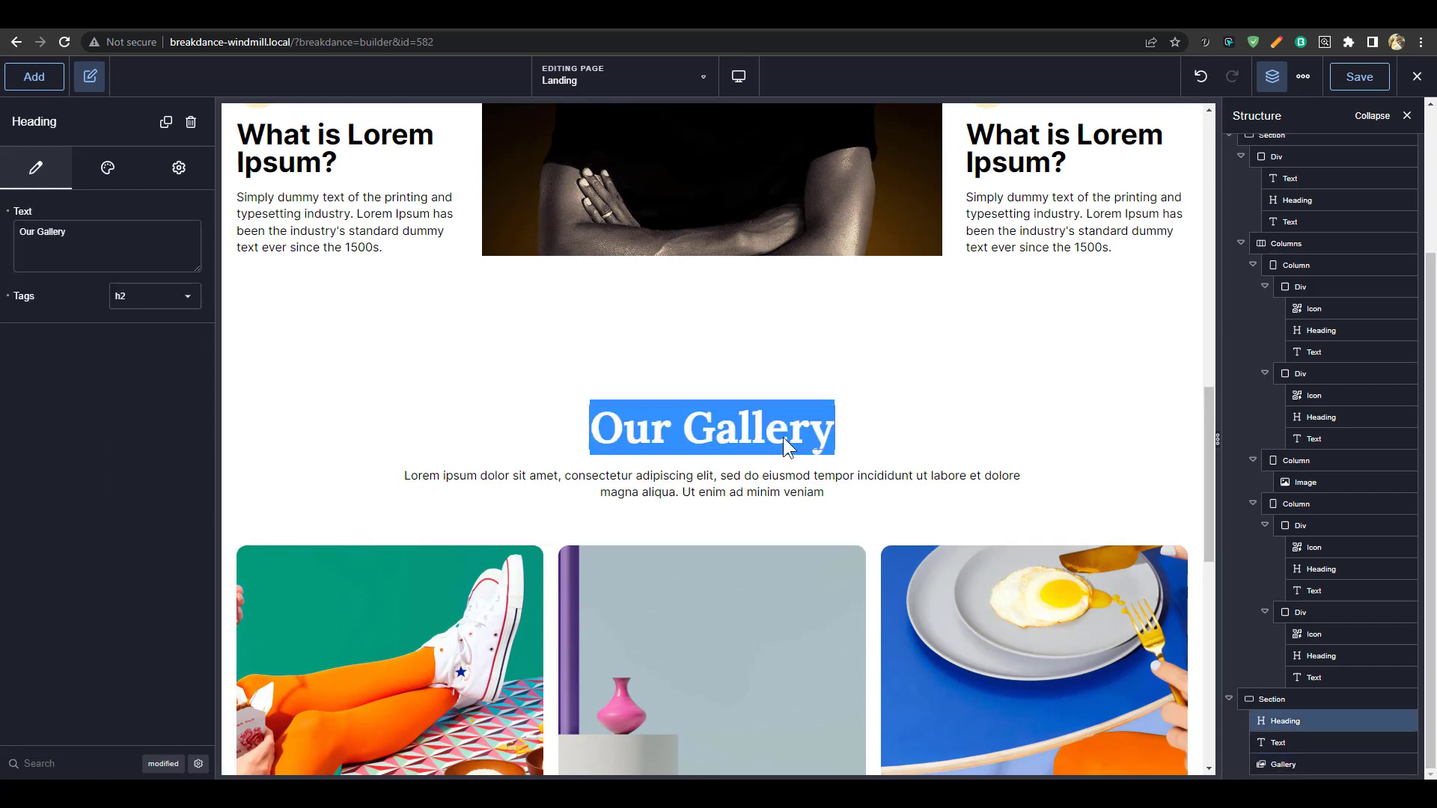
pyautogui.write('Recent')
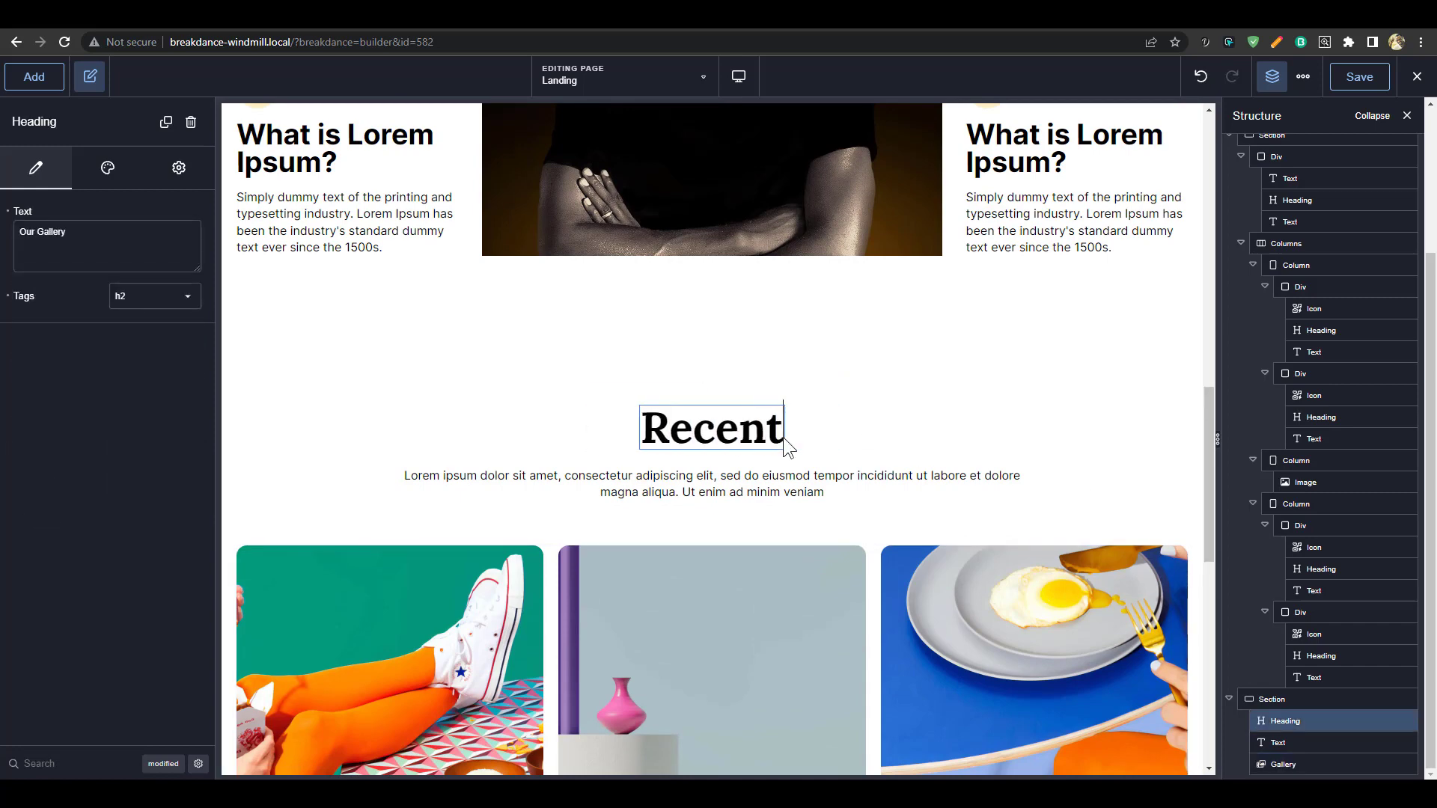
pyautogui.write(' Projects')
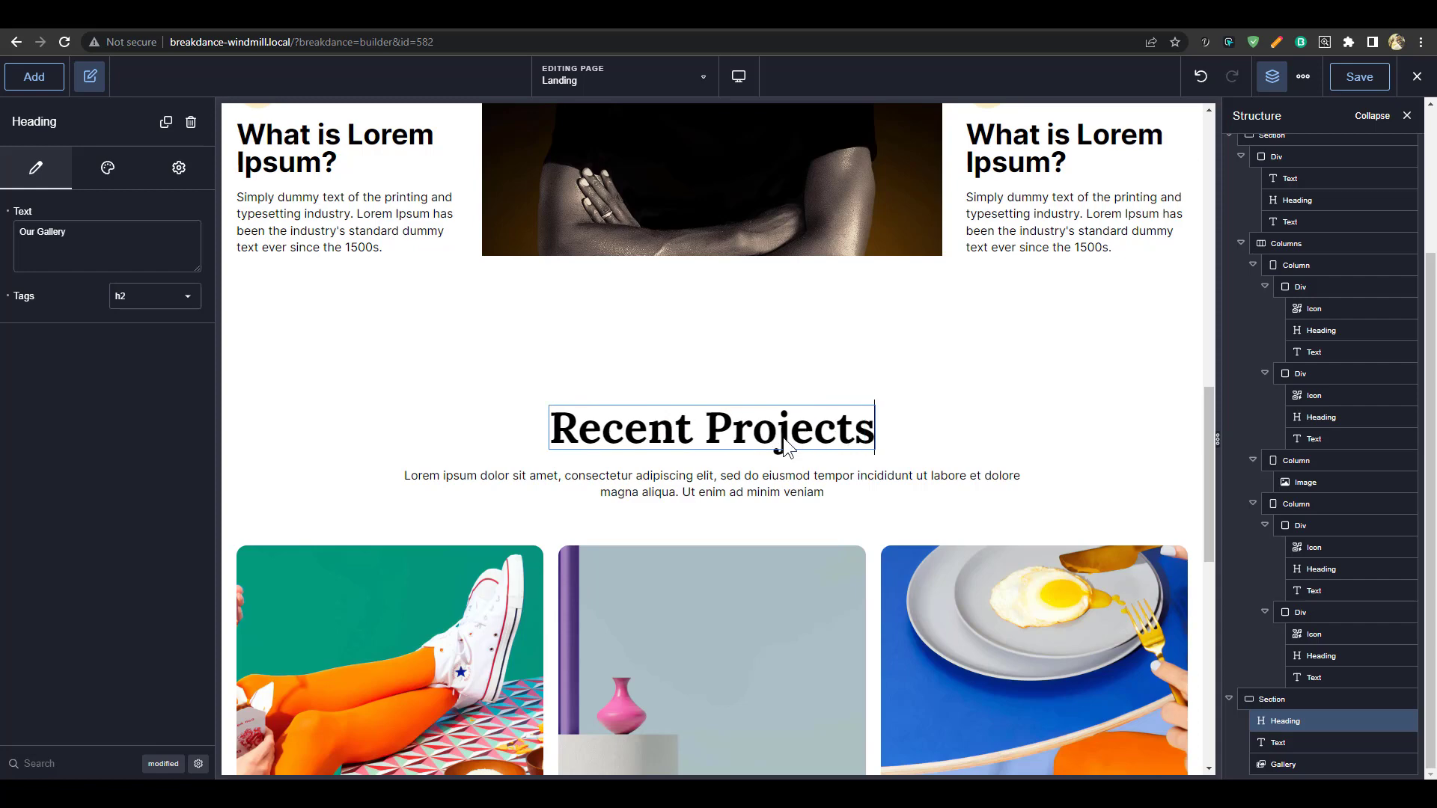
pyautogui.scroll(-7, 843, 574)
pyautogui.scroll(-3, 843, 574)
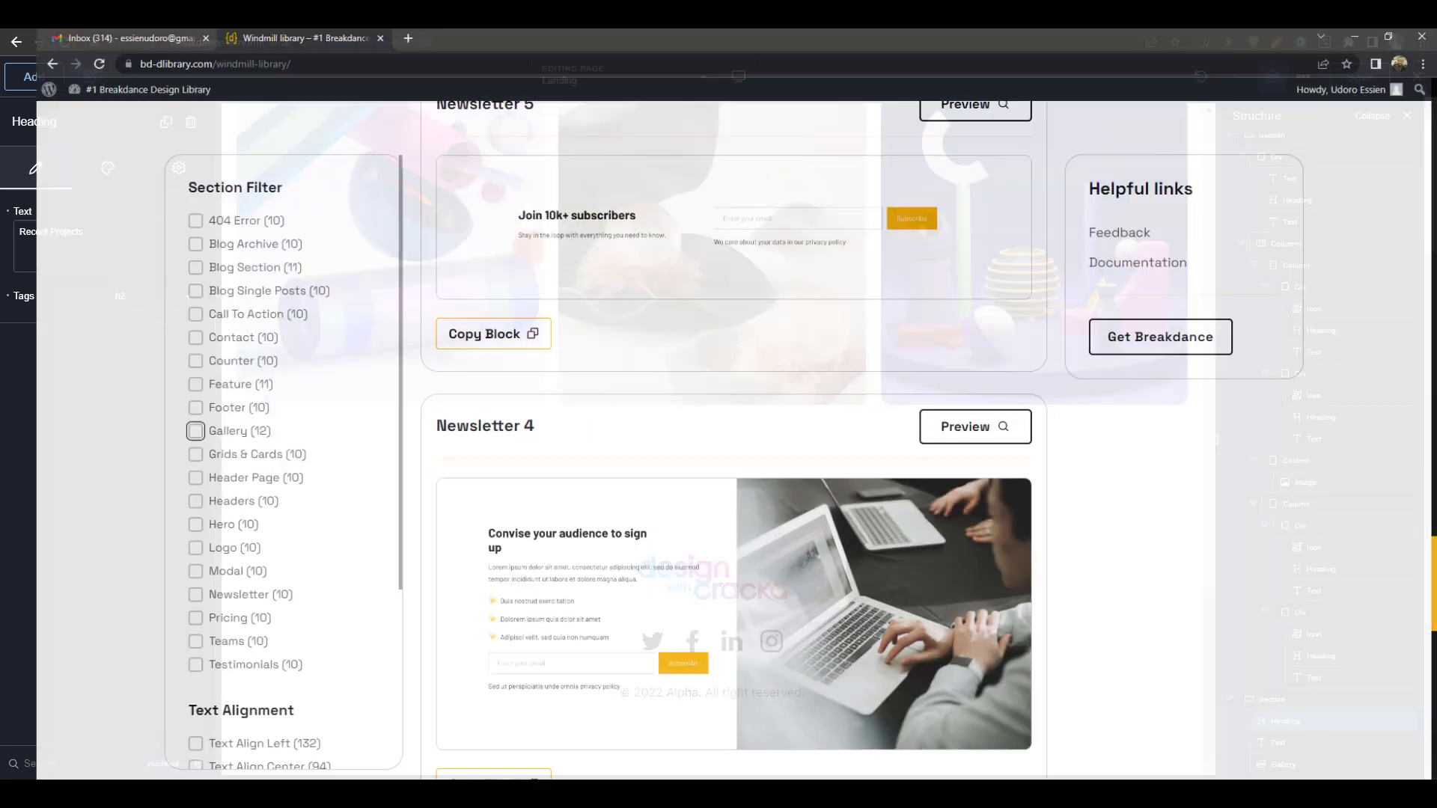
pyautogui.scroll(-5, 223, 374)
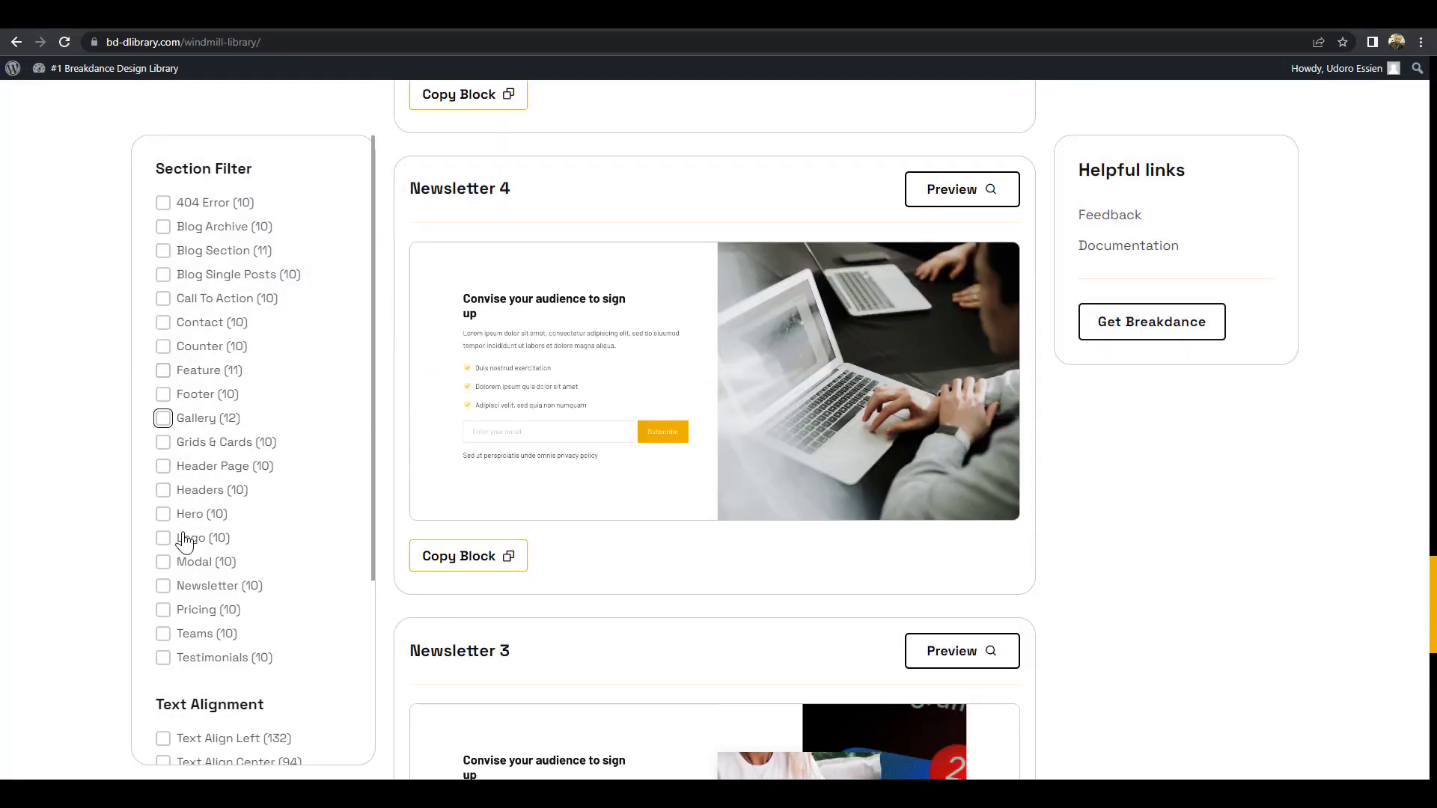
# Copy the Counter 3 block from the Counter-filtered library, then select the gallery in the builder
pyautogui.click(163, 348)
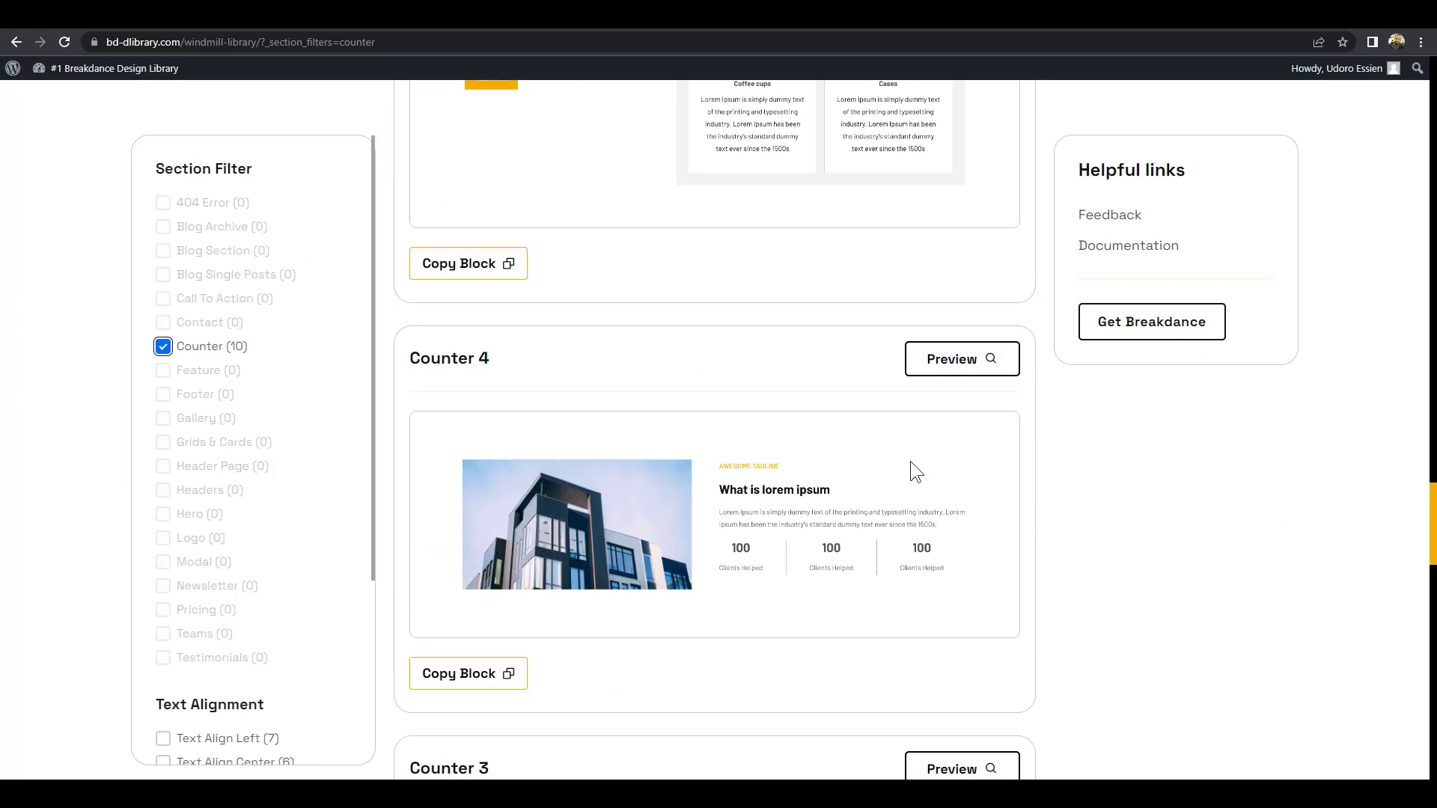
pyautogui.scroll(-5, 911, 461)
pyautogui.scroll(-2, 921, 397)
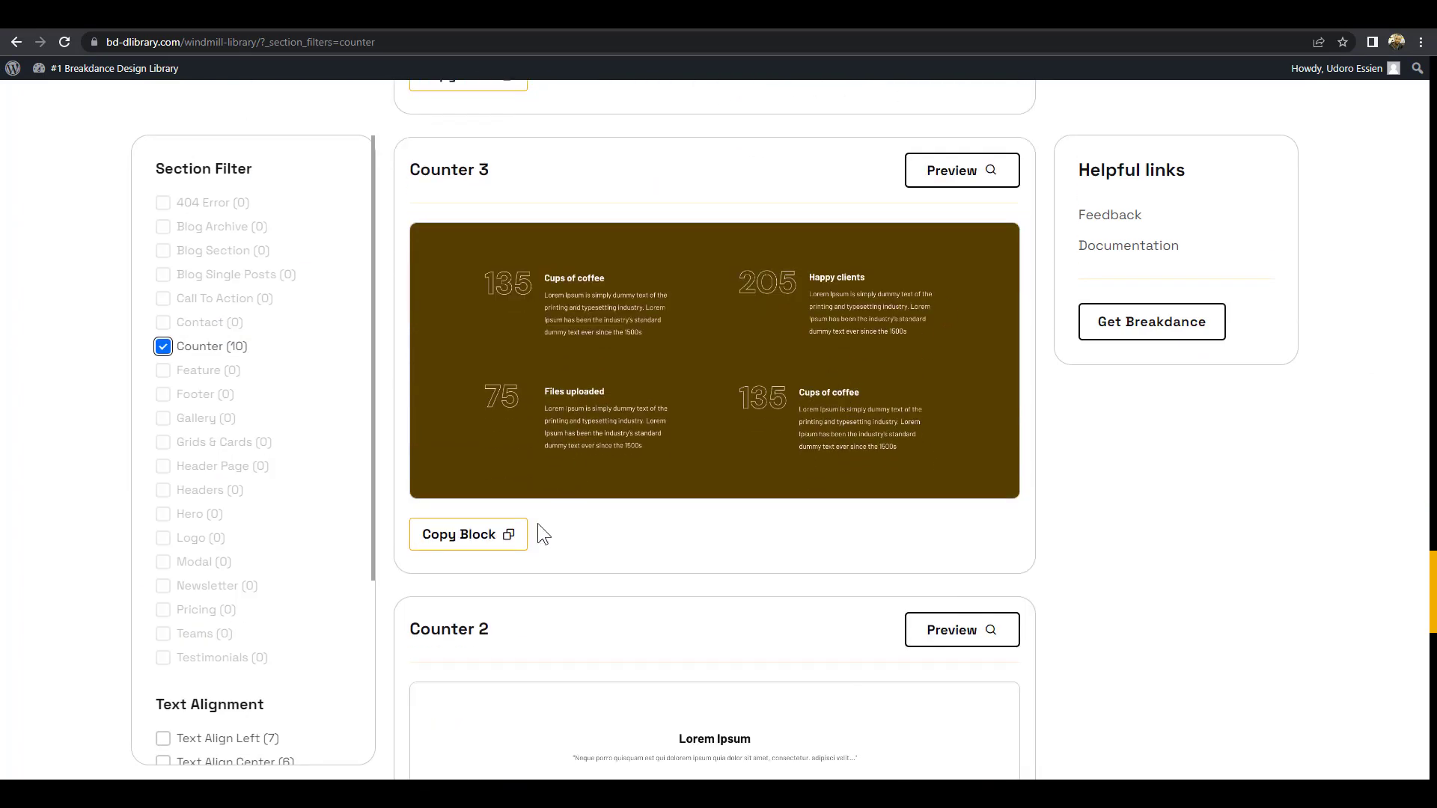
pyautogui.scroll(10, 768, 482)
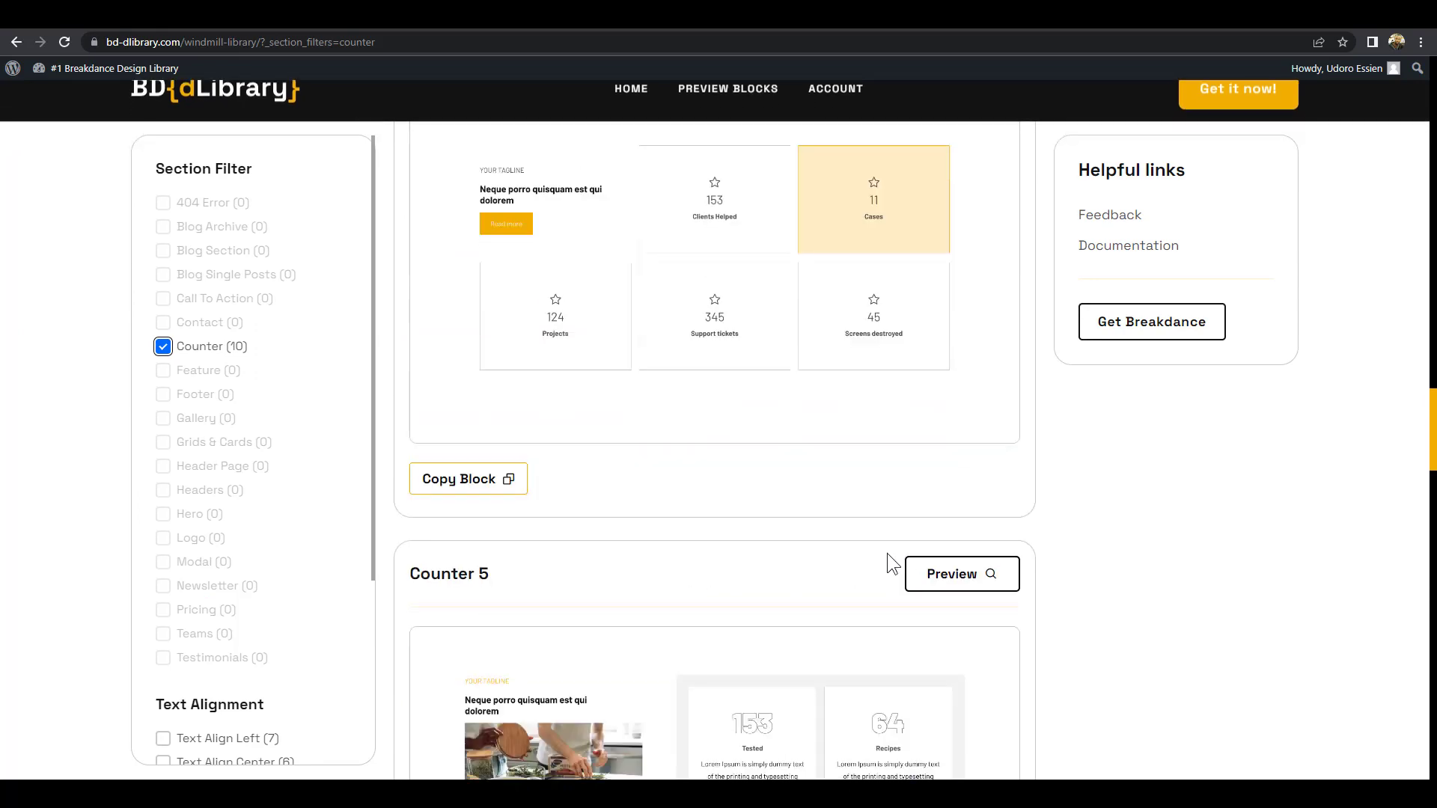
pyautogui.scroll(-10, 876, 573)
pyautogui.click(460, 540)
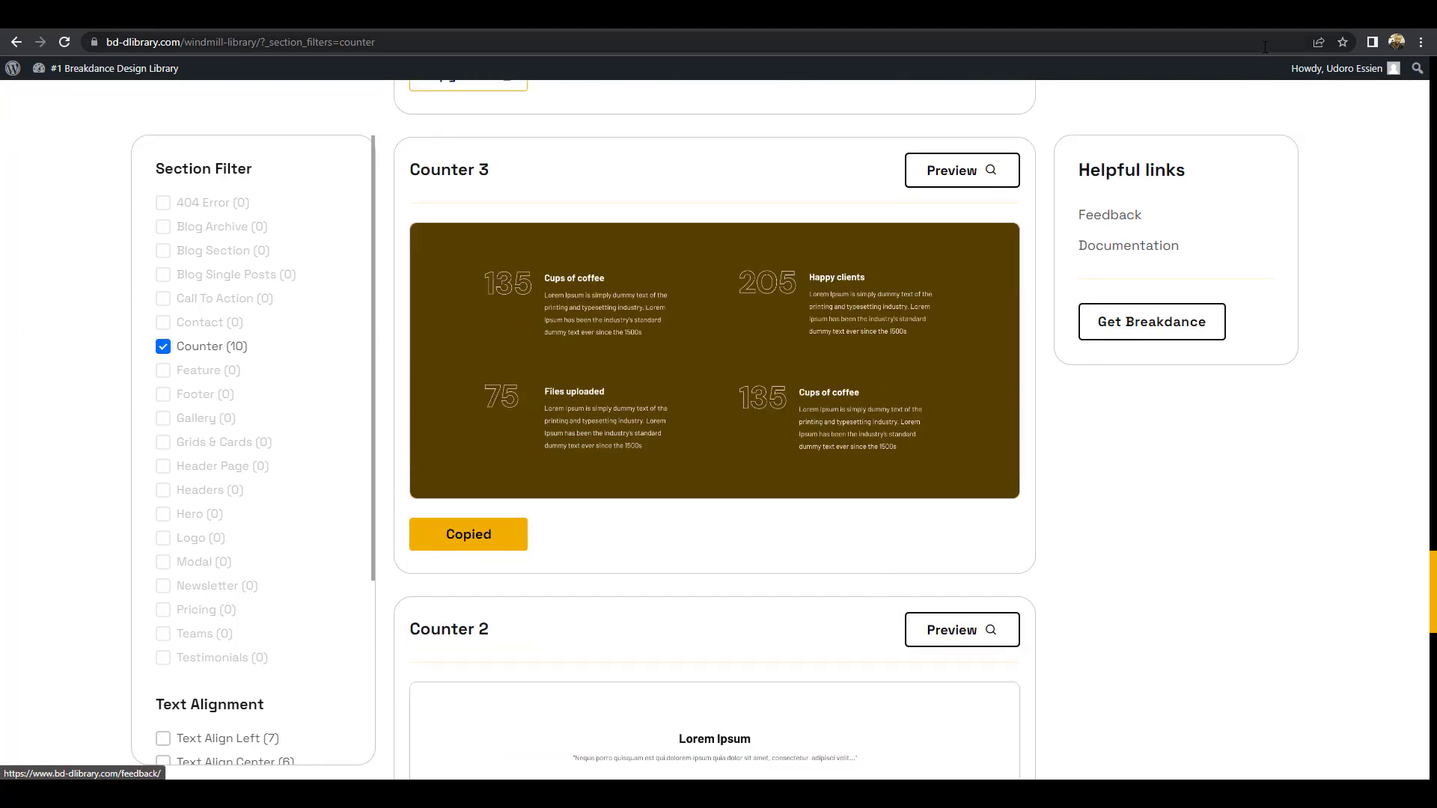
pyautogui.click(1356, 18)
pyautogui.click(764, 372)
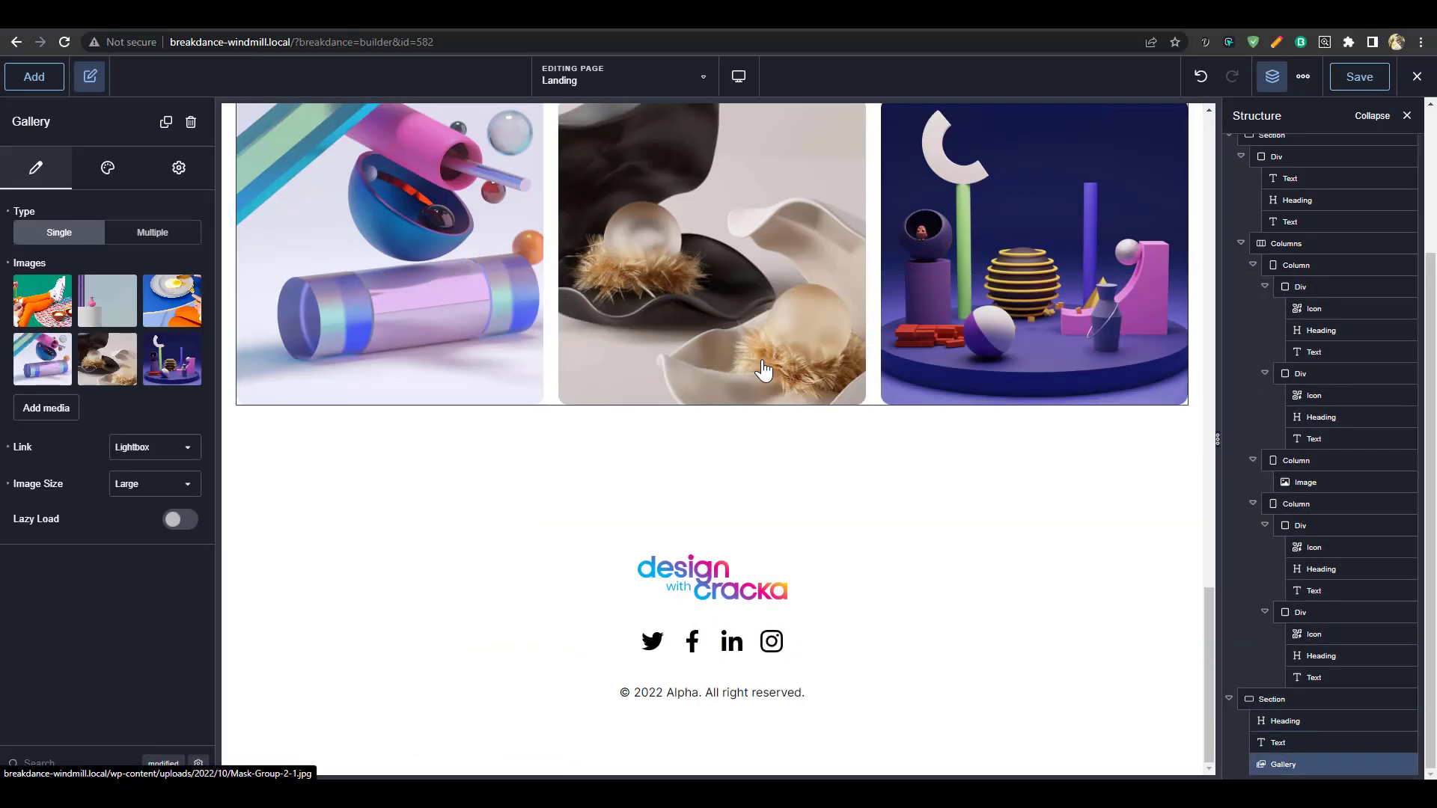
# Paste Counter 3 below the gallery with the design-with-cracka-cover portrait as its background image
pyautogui.hotkey('ctrl', 'v')
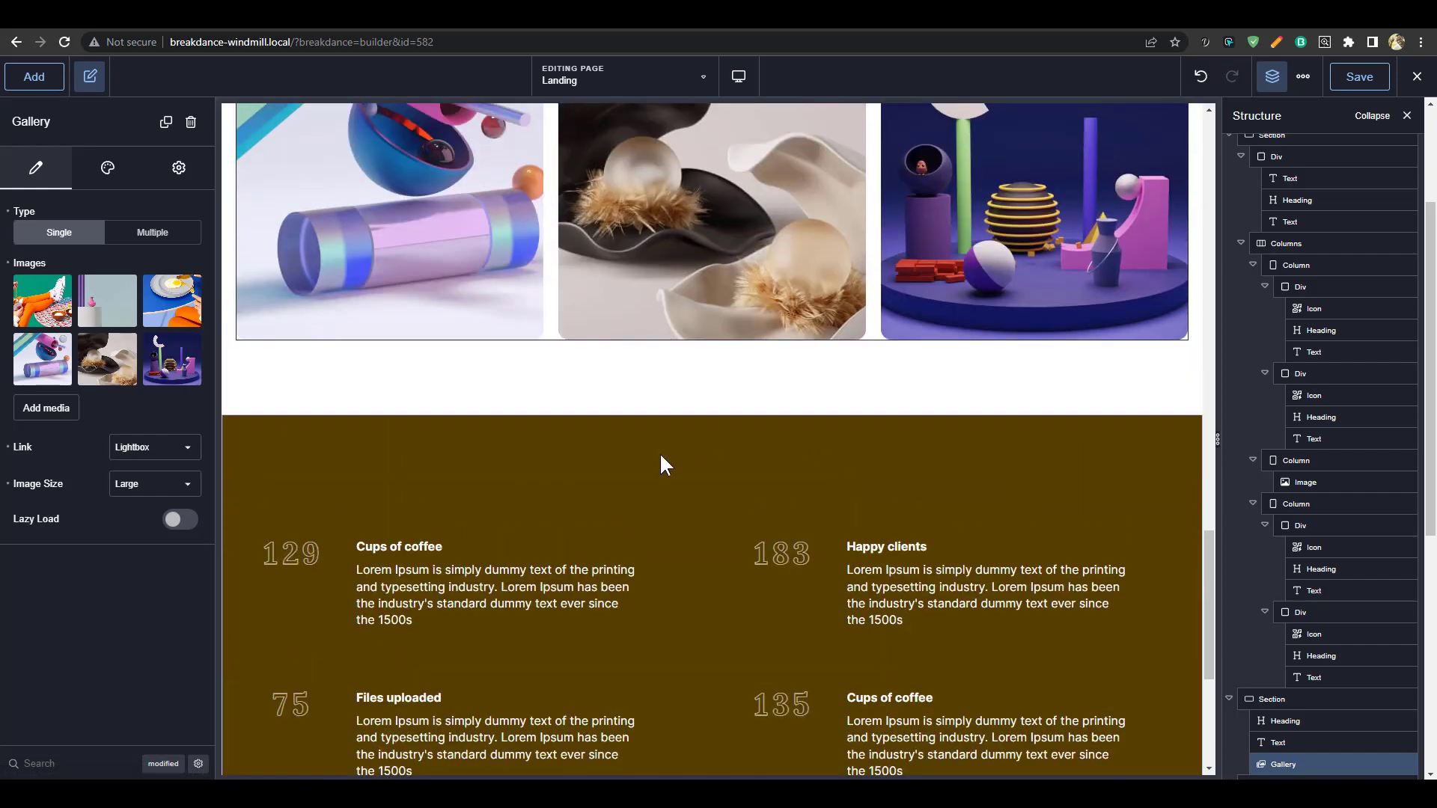
pyautogui.click(661, 456)
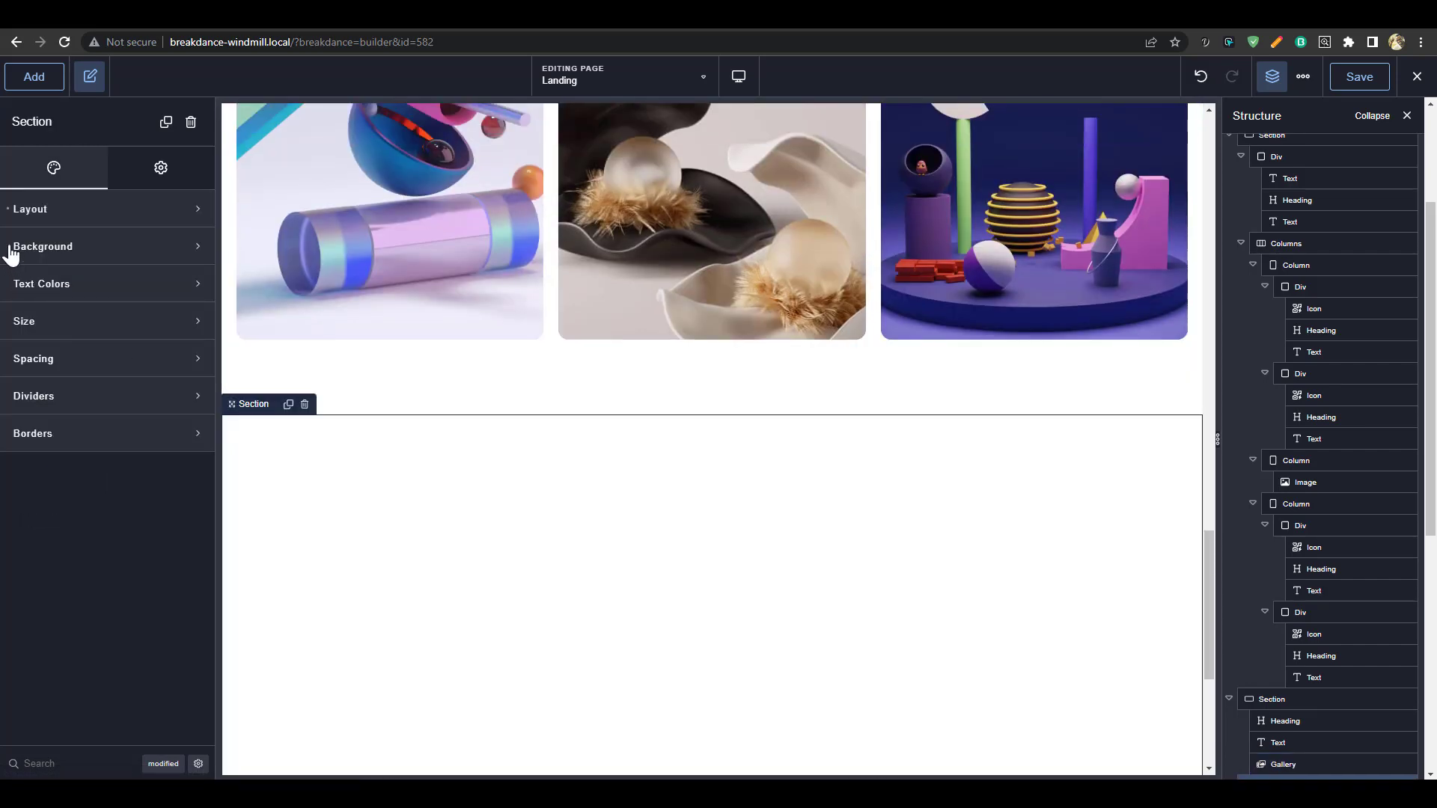
pyautogui.click(53, 254)
pyautogui.click(49, 349)
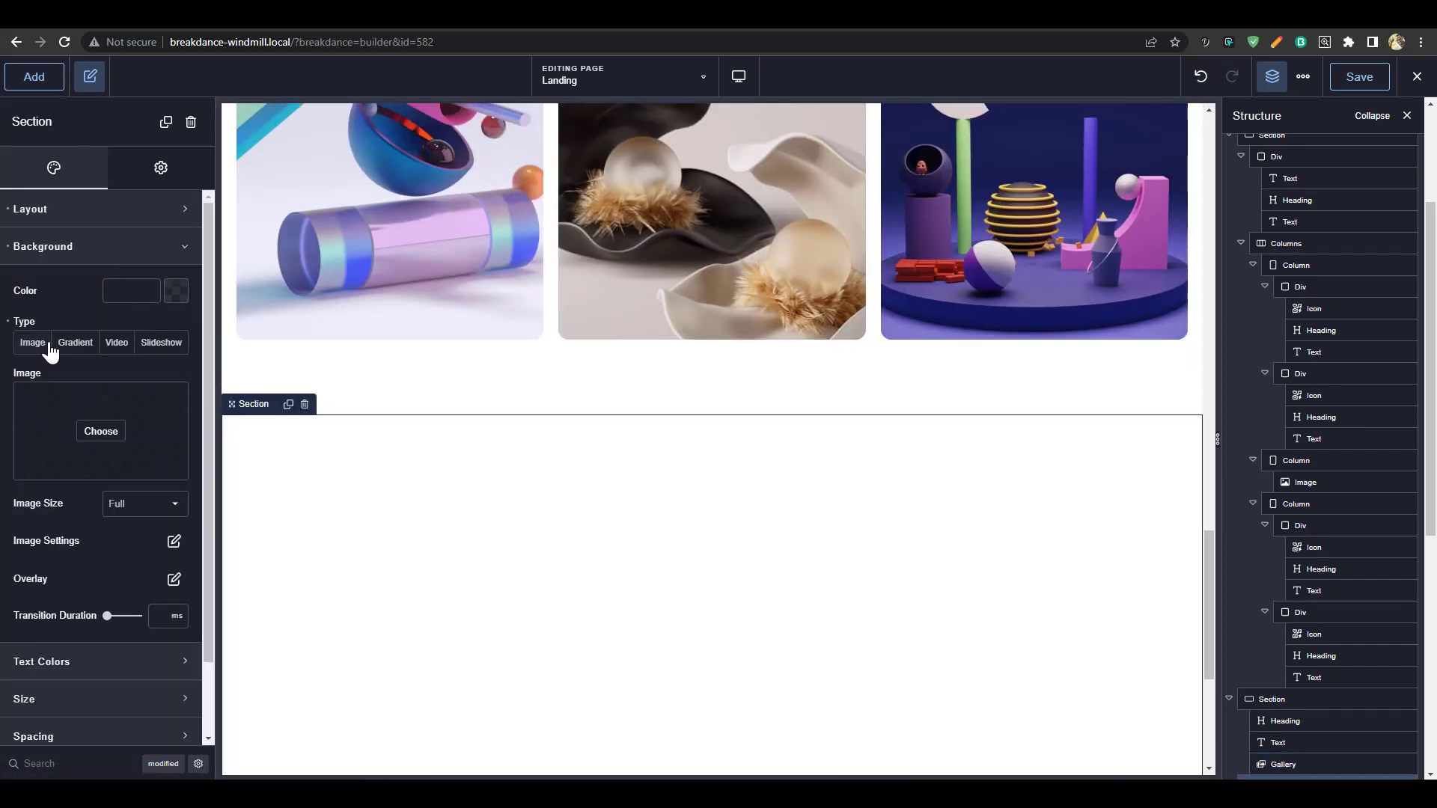
pyautogui.click(100, 433)
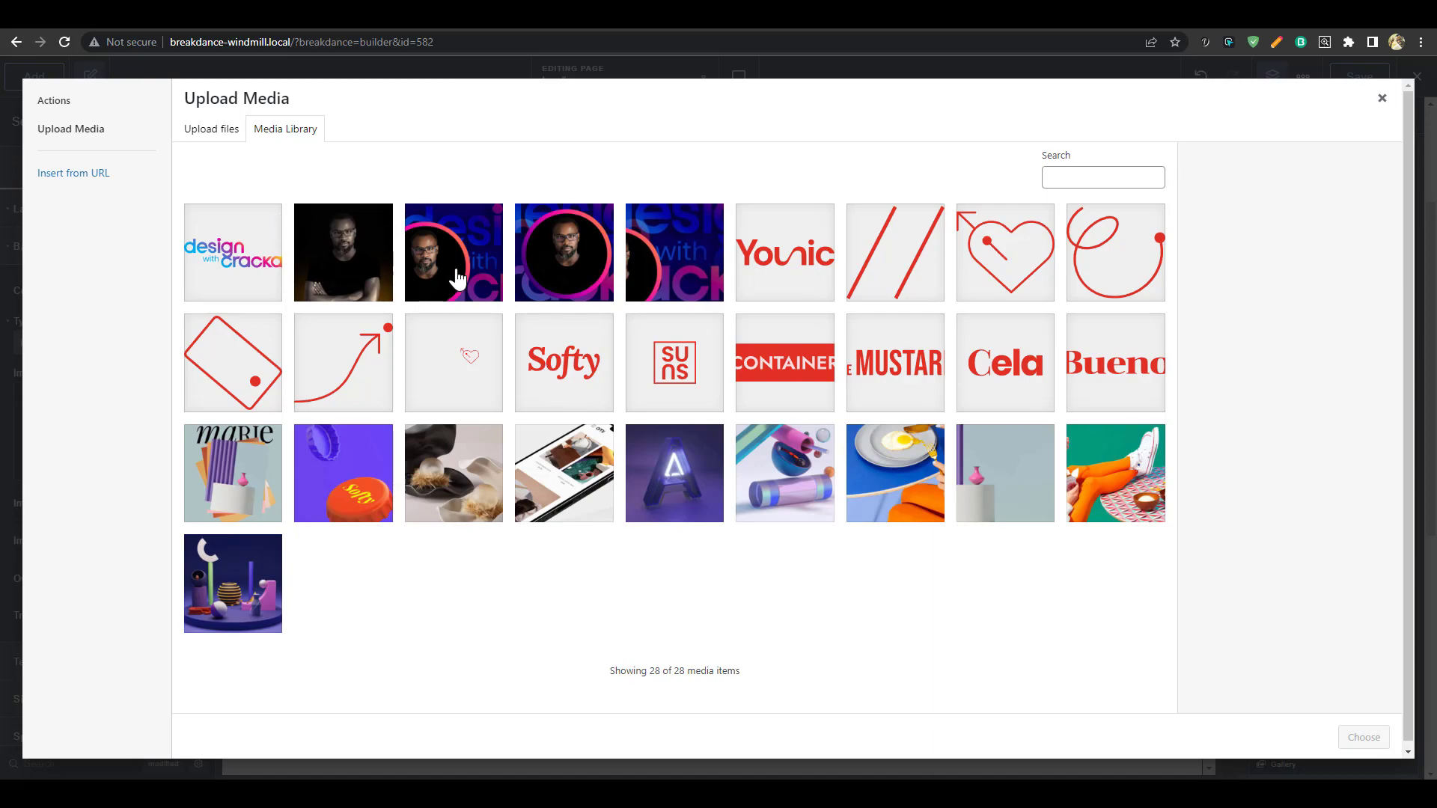
pyautogui.click(359, 281)
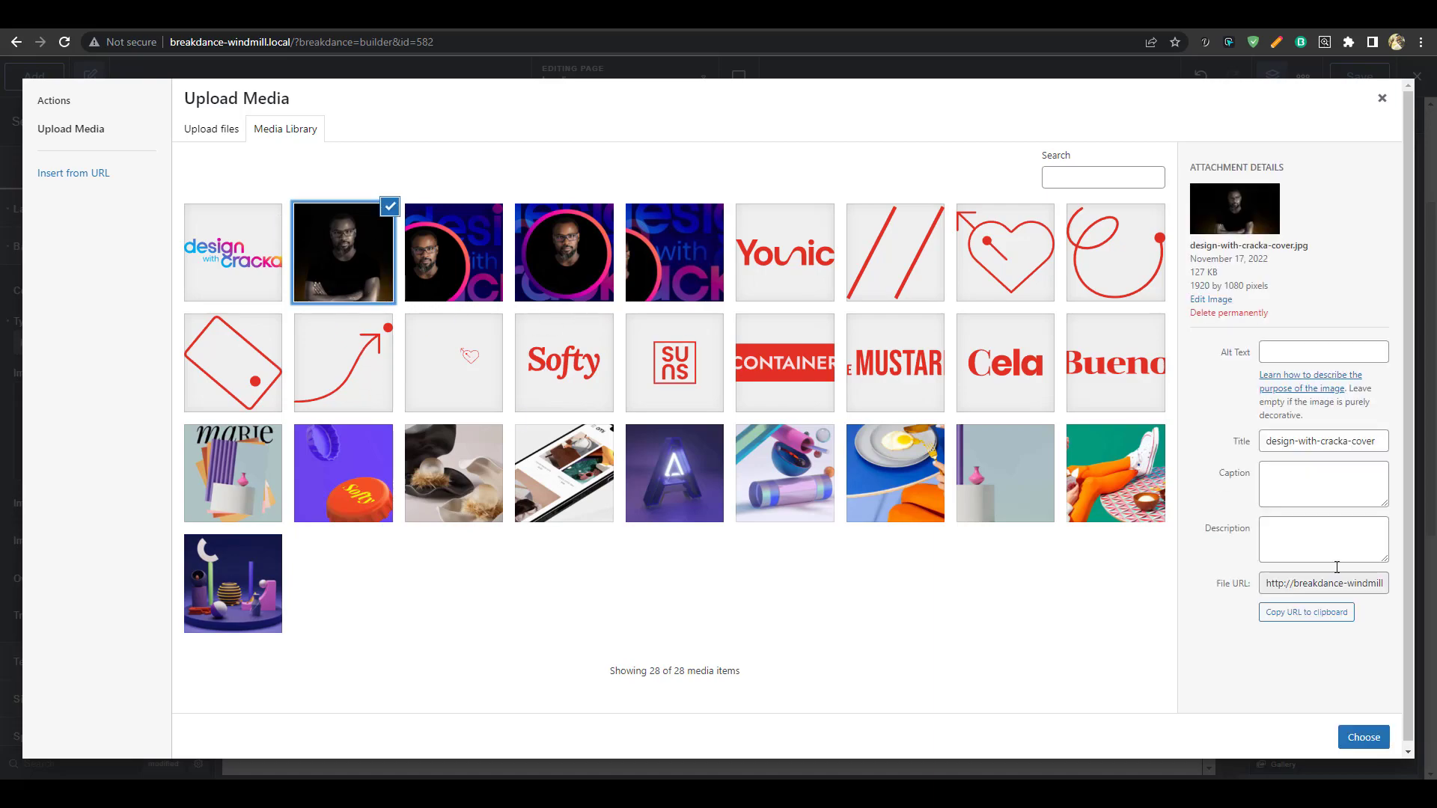
pyautogui.click(1364, 737)
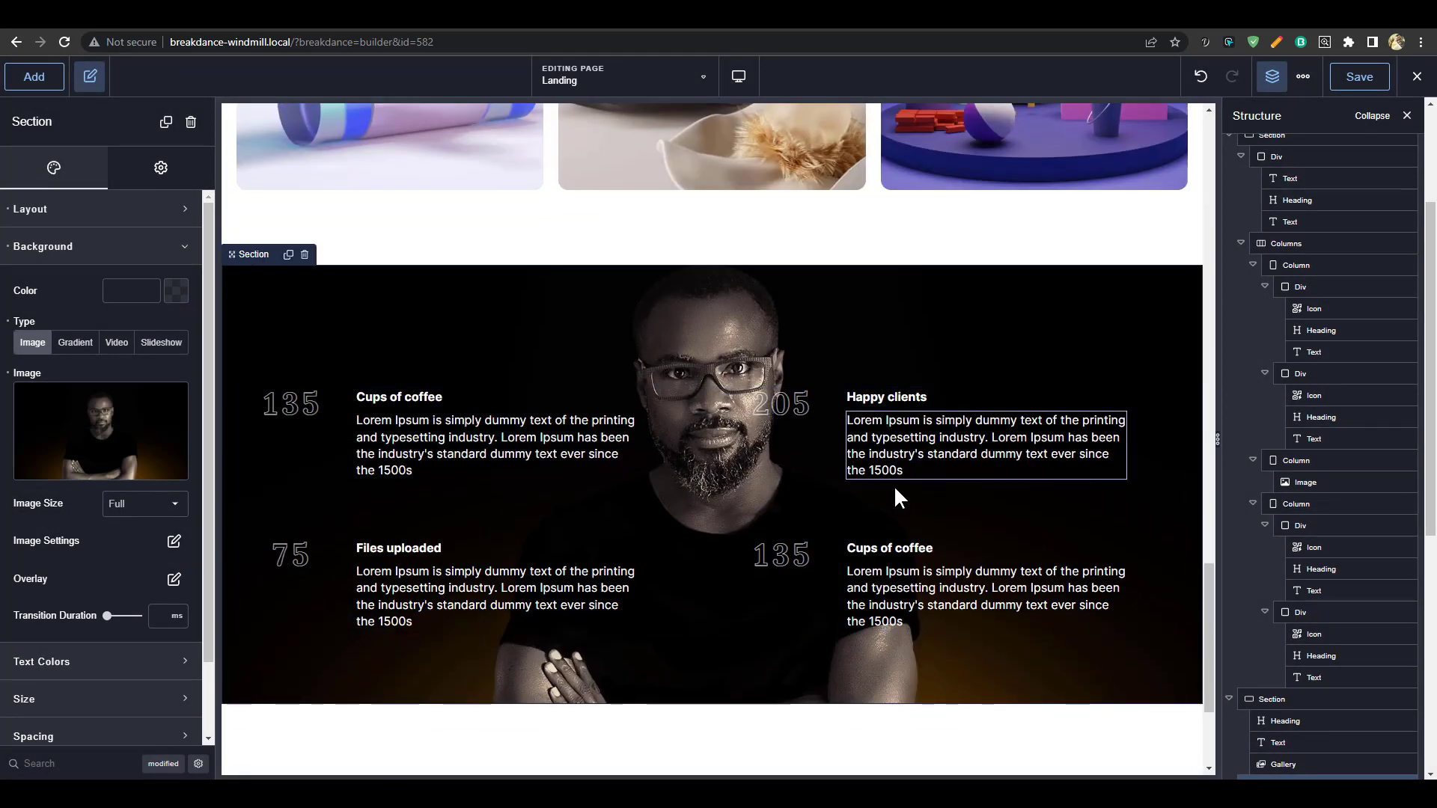
pyautogui.scroll(-1, 135, 449)
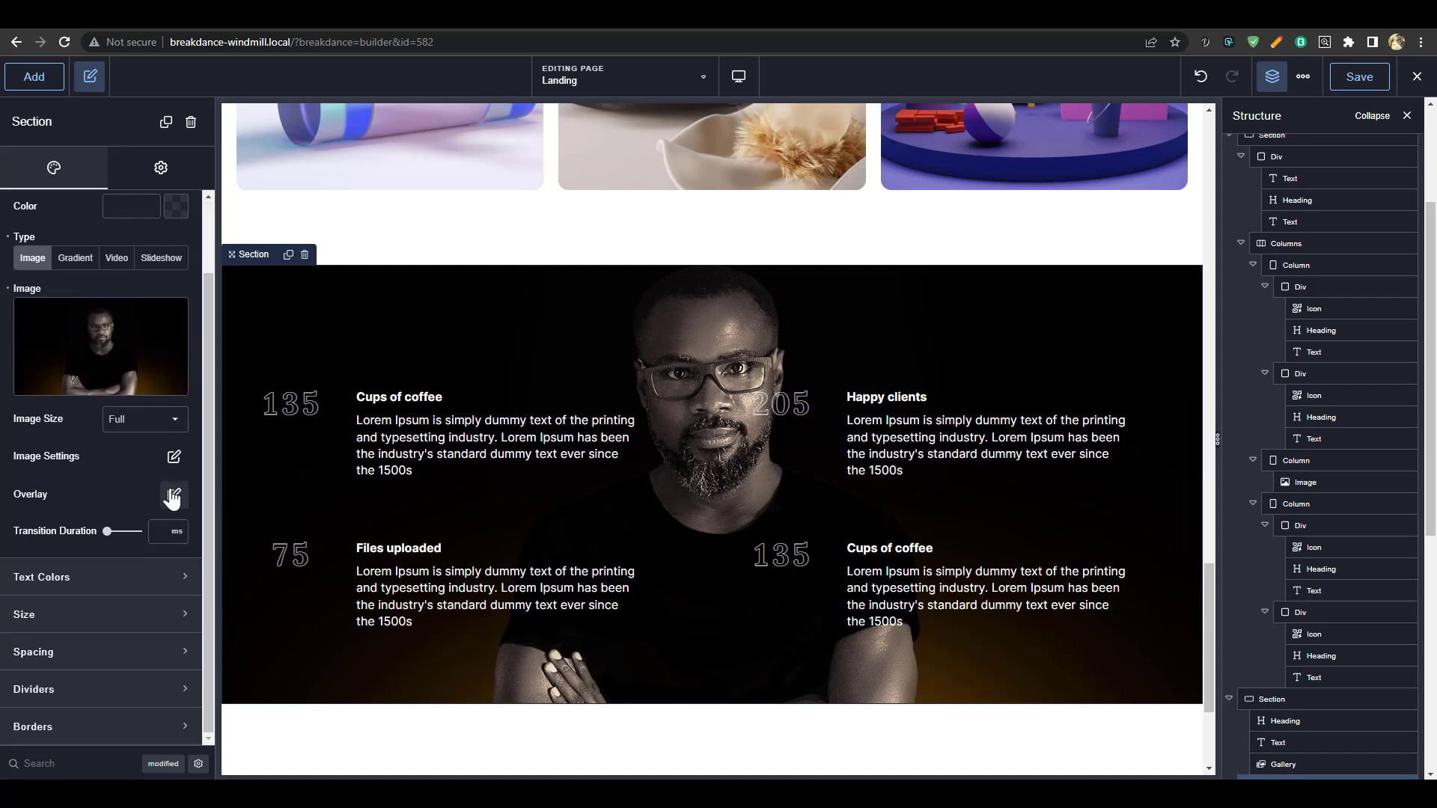
# Darken the section background with a translucent black #0000007A overlay
pyautogui.click(174, 494)
pyautogui.click(192, 565)
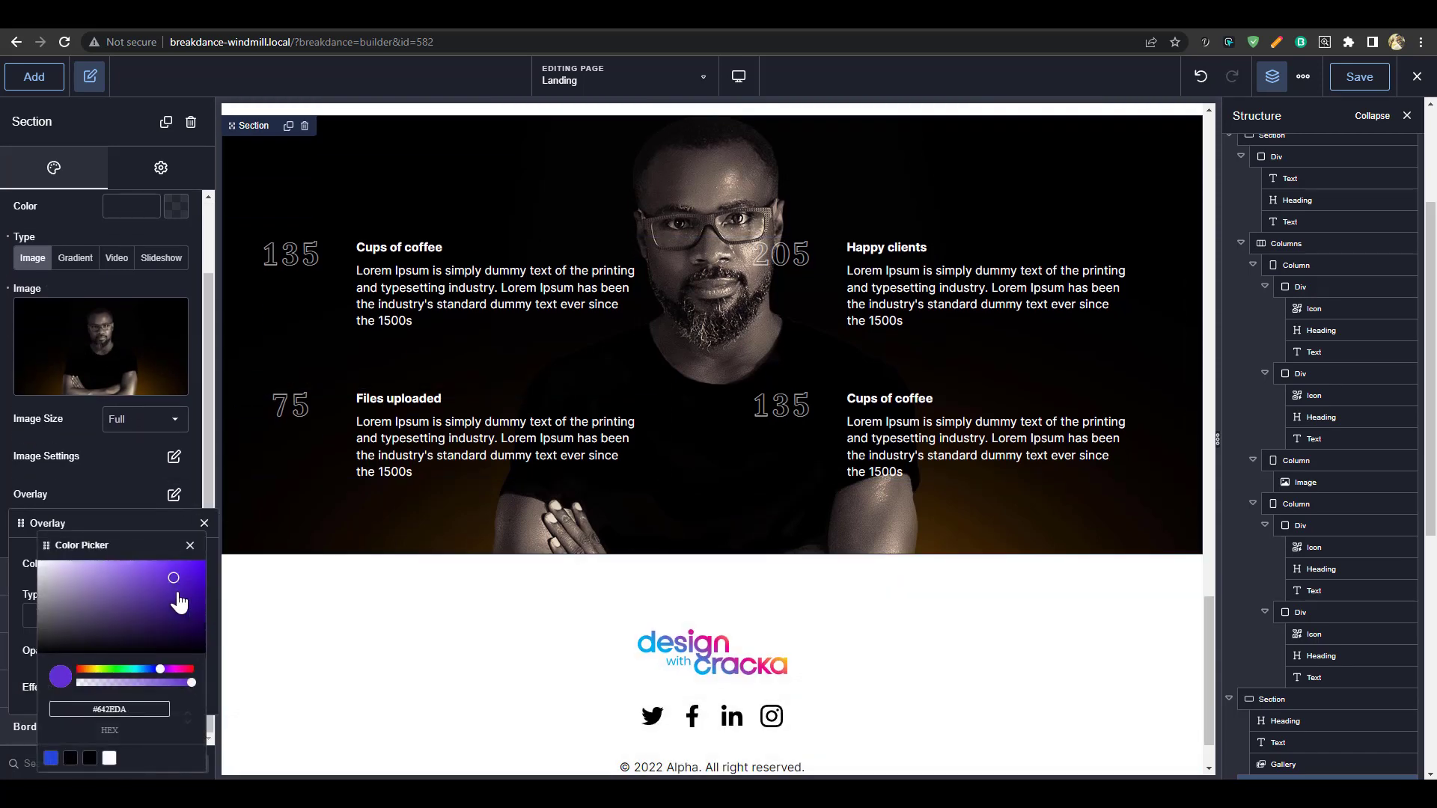
pyautogui.moveTo(190, 646); pyautogui.dragTo(134, 685)
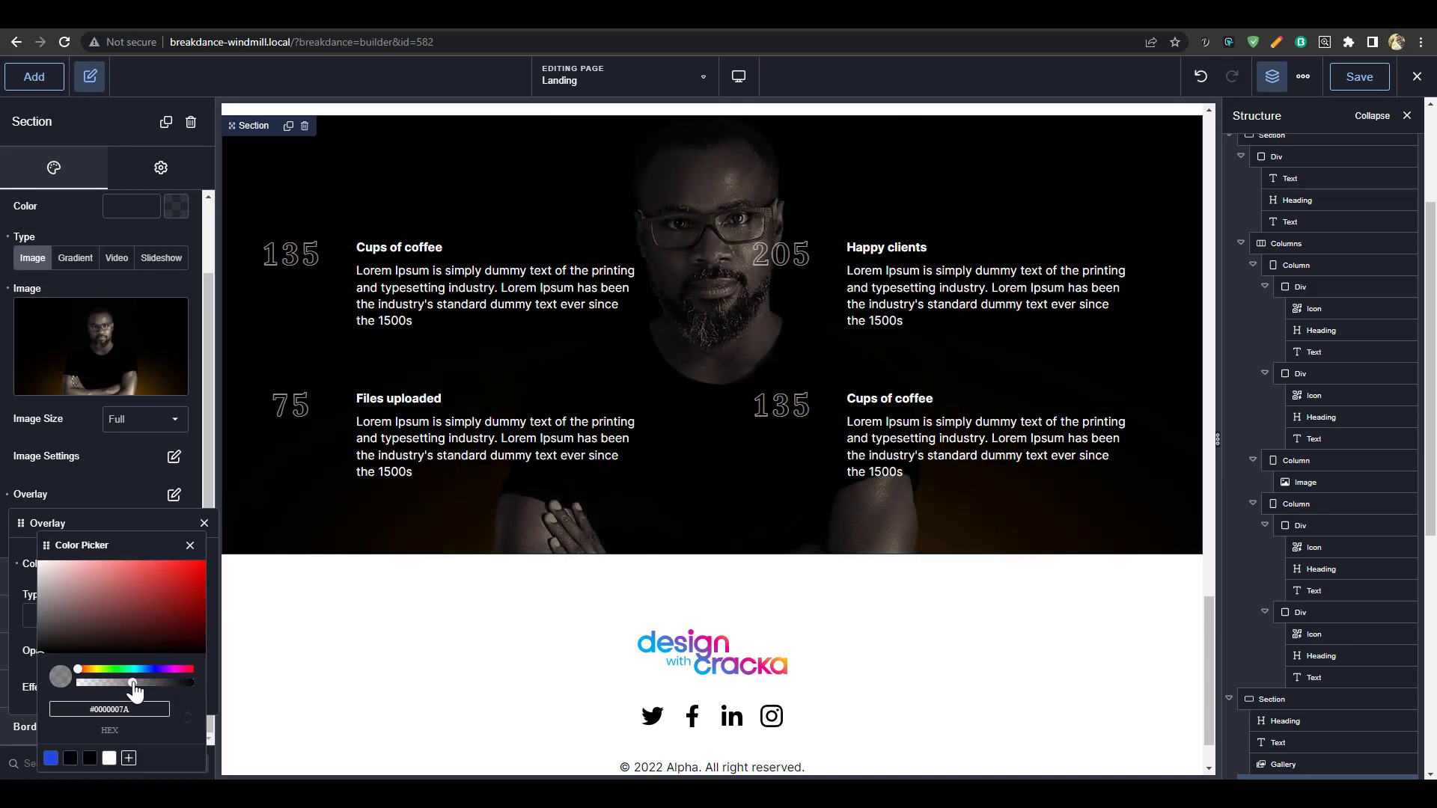
pyautogui.scroll(-1, 936, 414)
pyautogui.scroll(3, 856, 352)
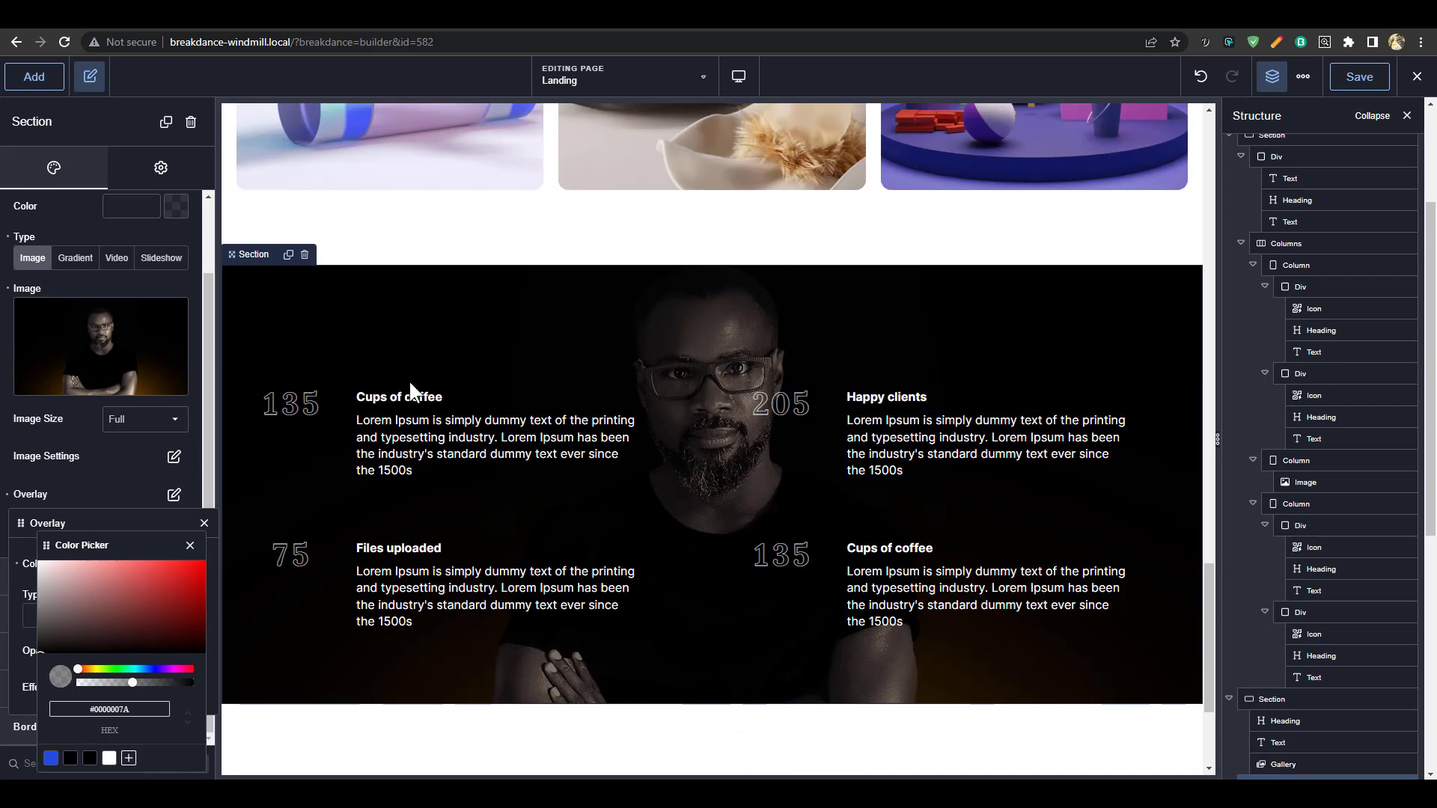
# Rename the 'Cups of coffee' and 'Files uploaded' counters to 'Projects completed' and 'Courses uploaded'
pyautogui.click(407, 390)
pyautogui.doubleClick(406, 389)
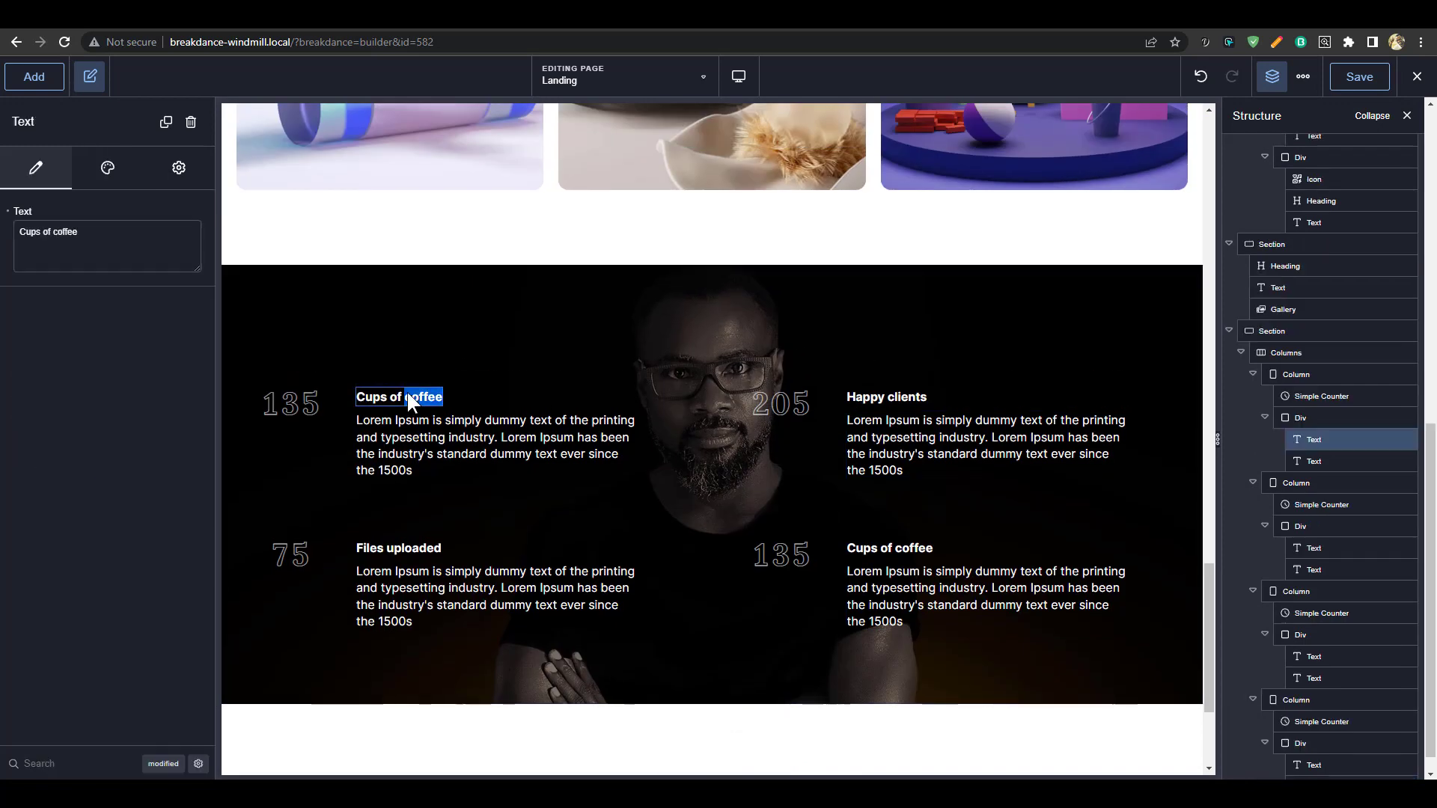
pyautogui.tripleClick(407, 393)
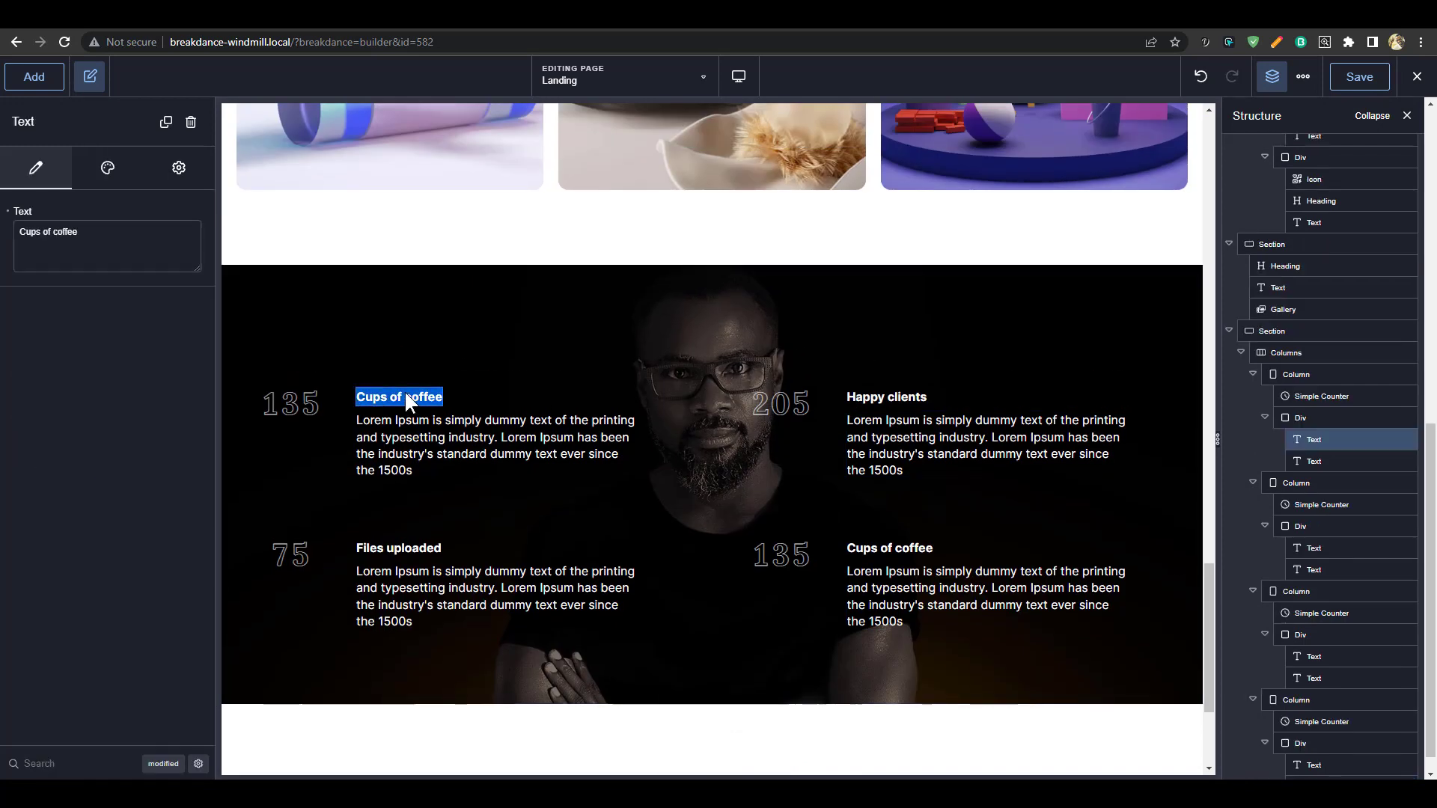
pyautogui.write('Pr')
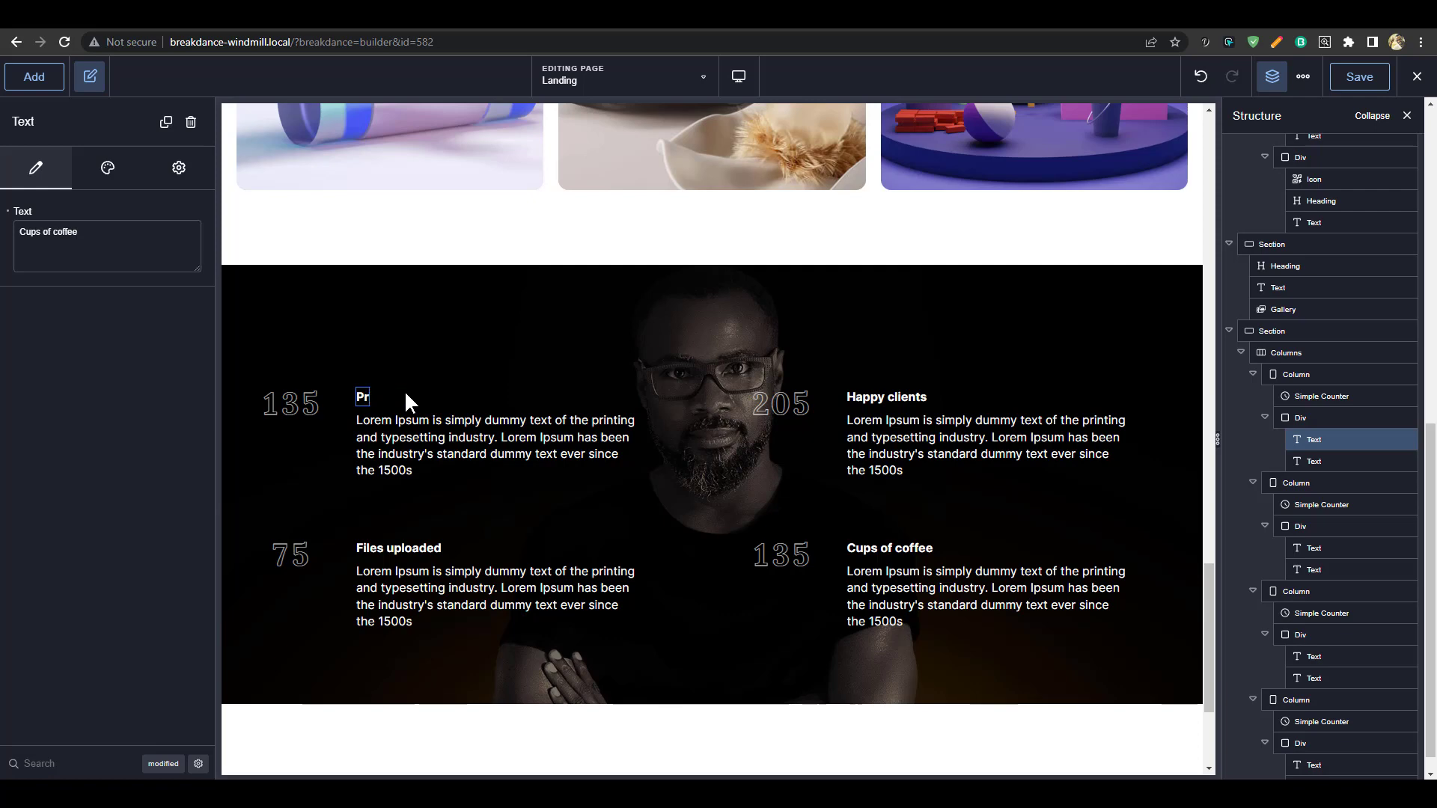
pyautogui.write('ojects completed')
pyautogui.doubleClick(397, 552)
pyautogui.tripleClick(397, 554)
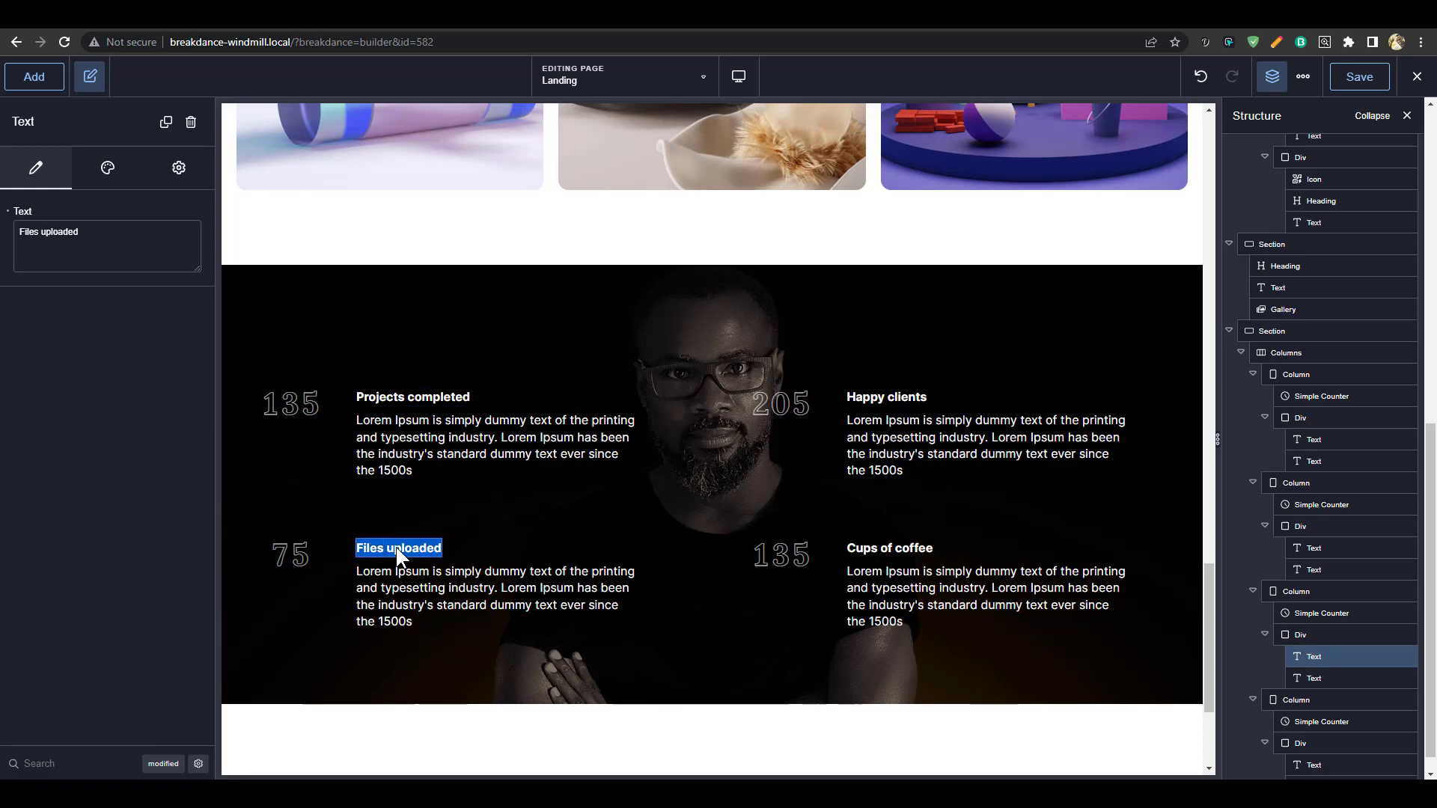
pyautogui.write('Courses')
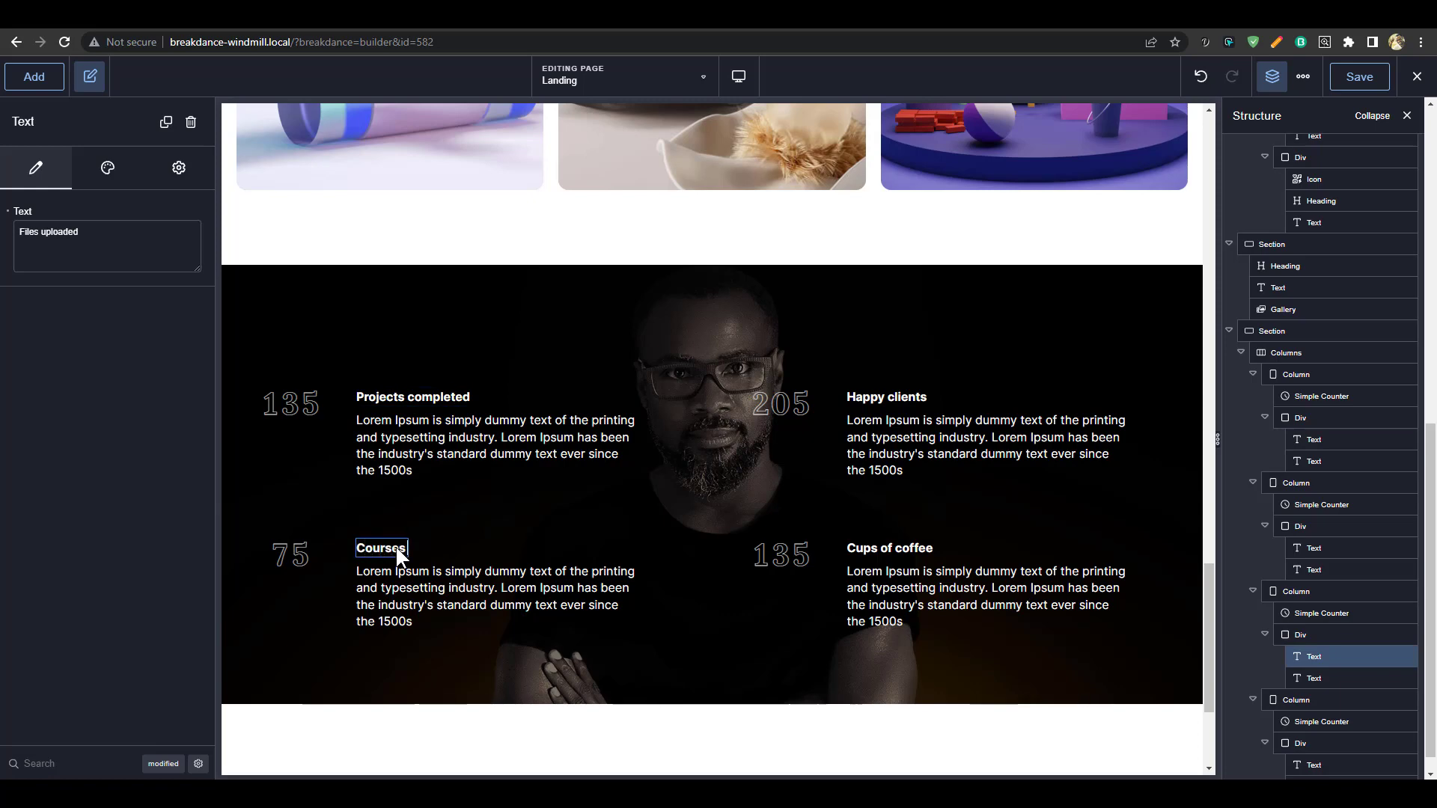
pyautogui.write(' uploaded')
# Rename the second 'Cups of coffee' counter to 'Tickets resolved', then clear the library's Counter filter
pyautogui.click(878, 393)
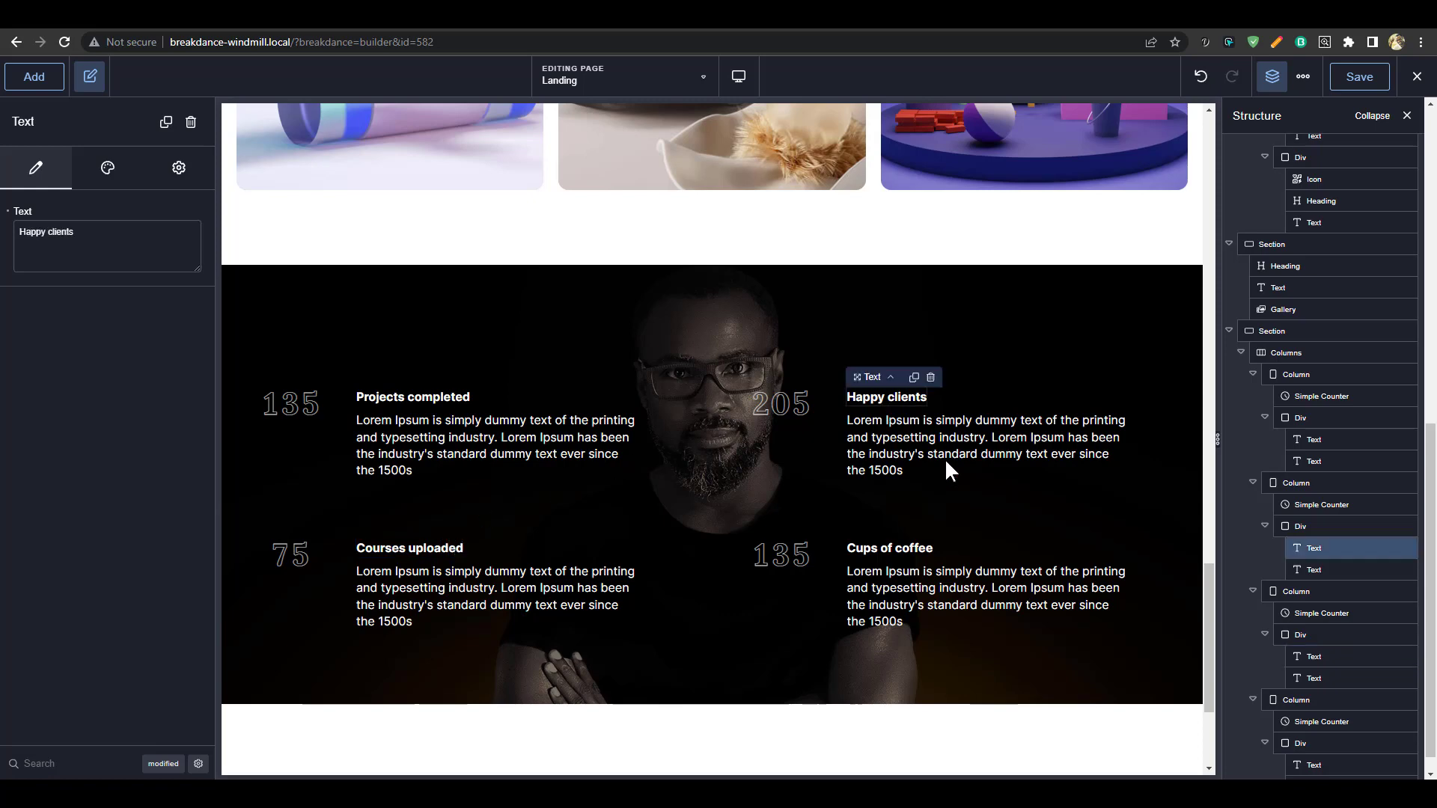
pyautogui.doubleClick(900, 550)
pyautogui.tripleClick(904, 546)
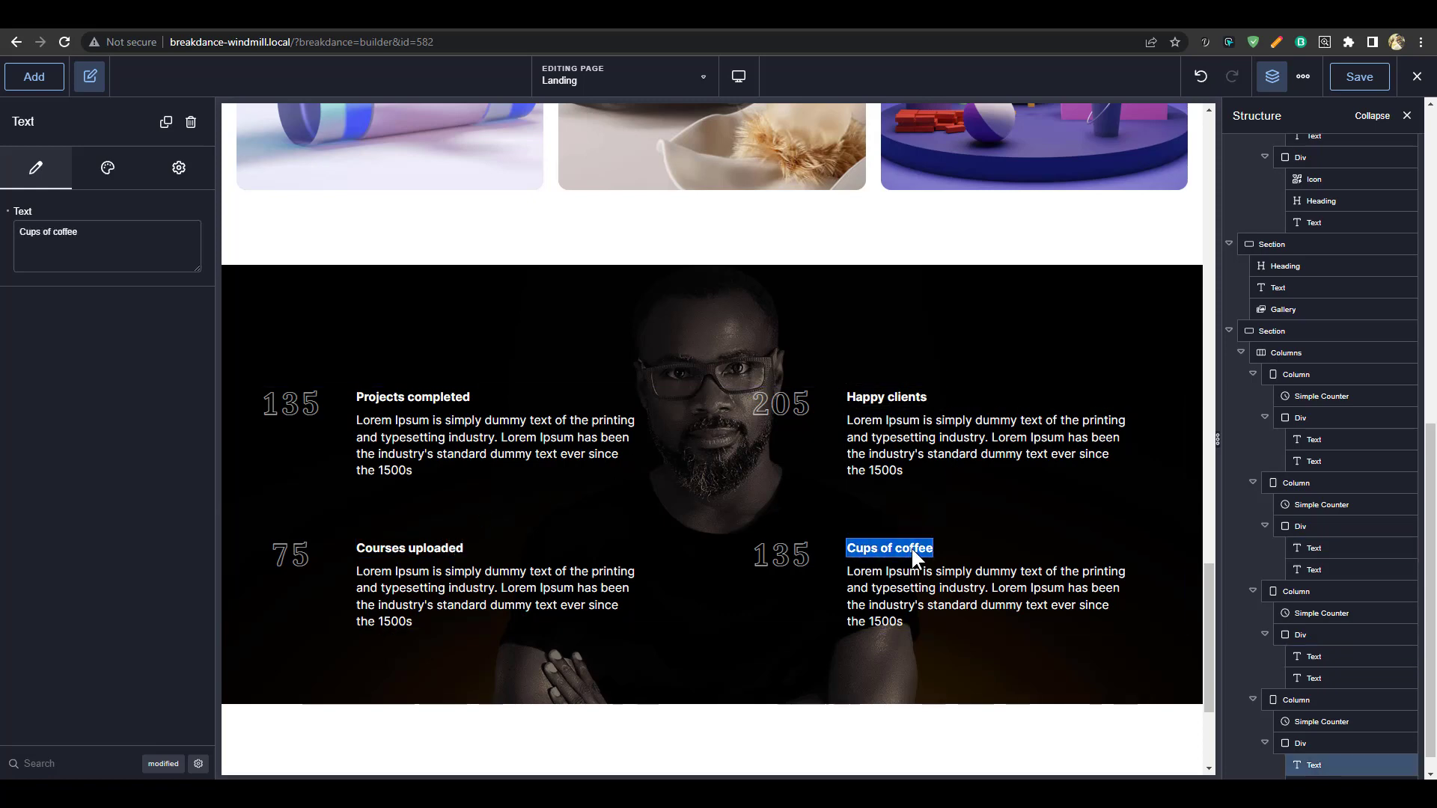
pyautogui.write('Tickets resq')
pyautogui.press('BackSpace')
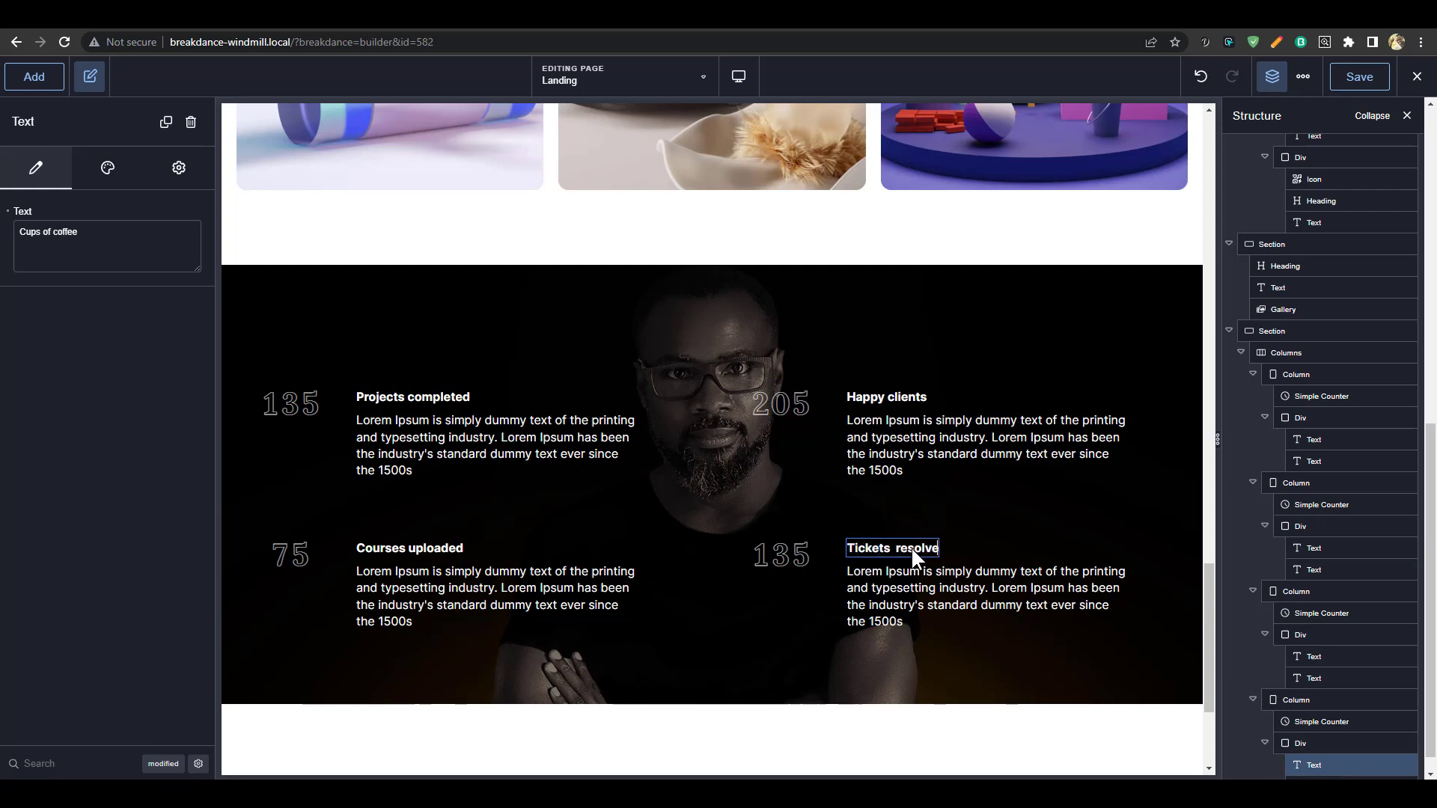
pyautogui.click(1100, 509)
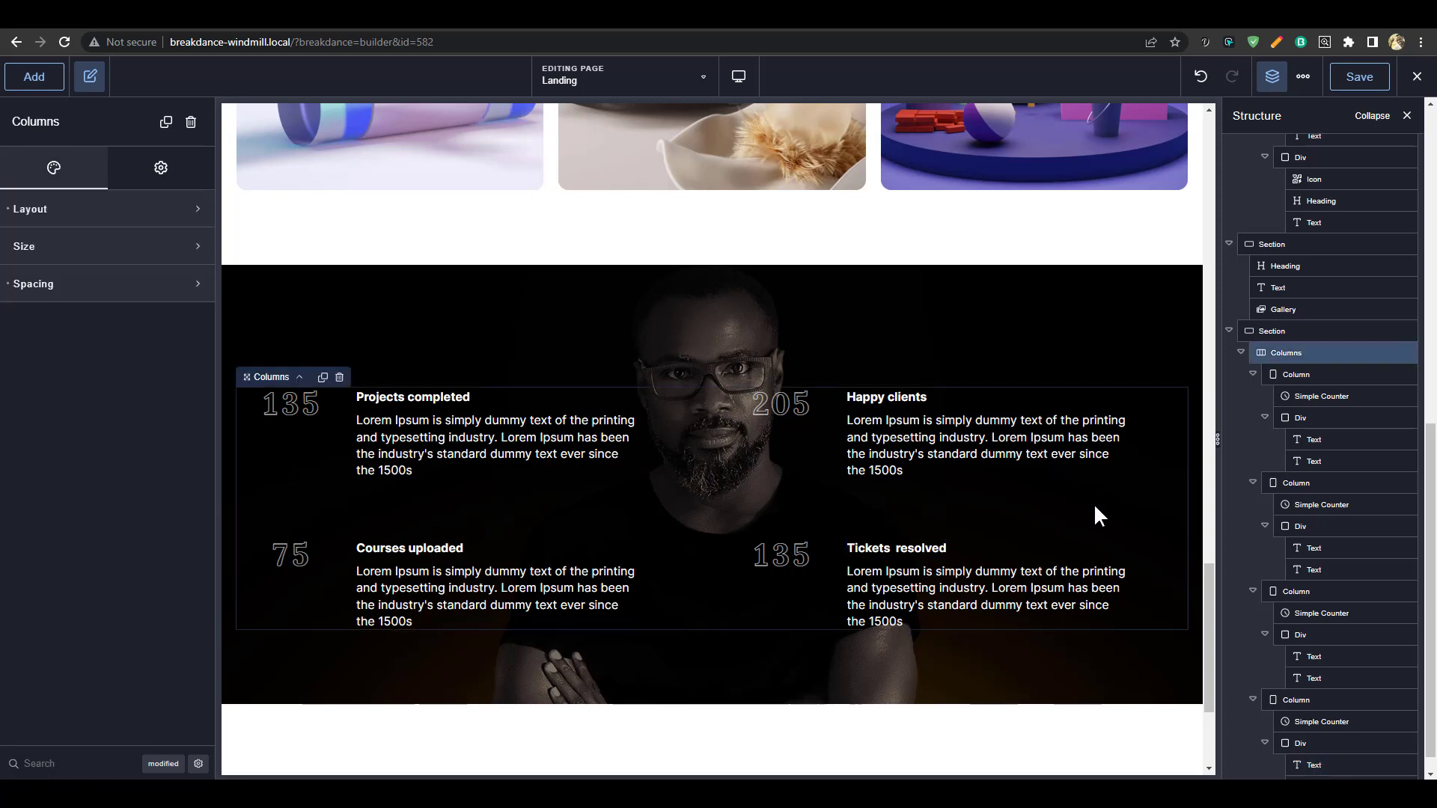
pyautogui.scroll(-3, 958, 396)
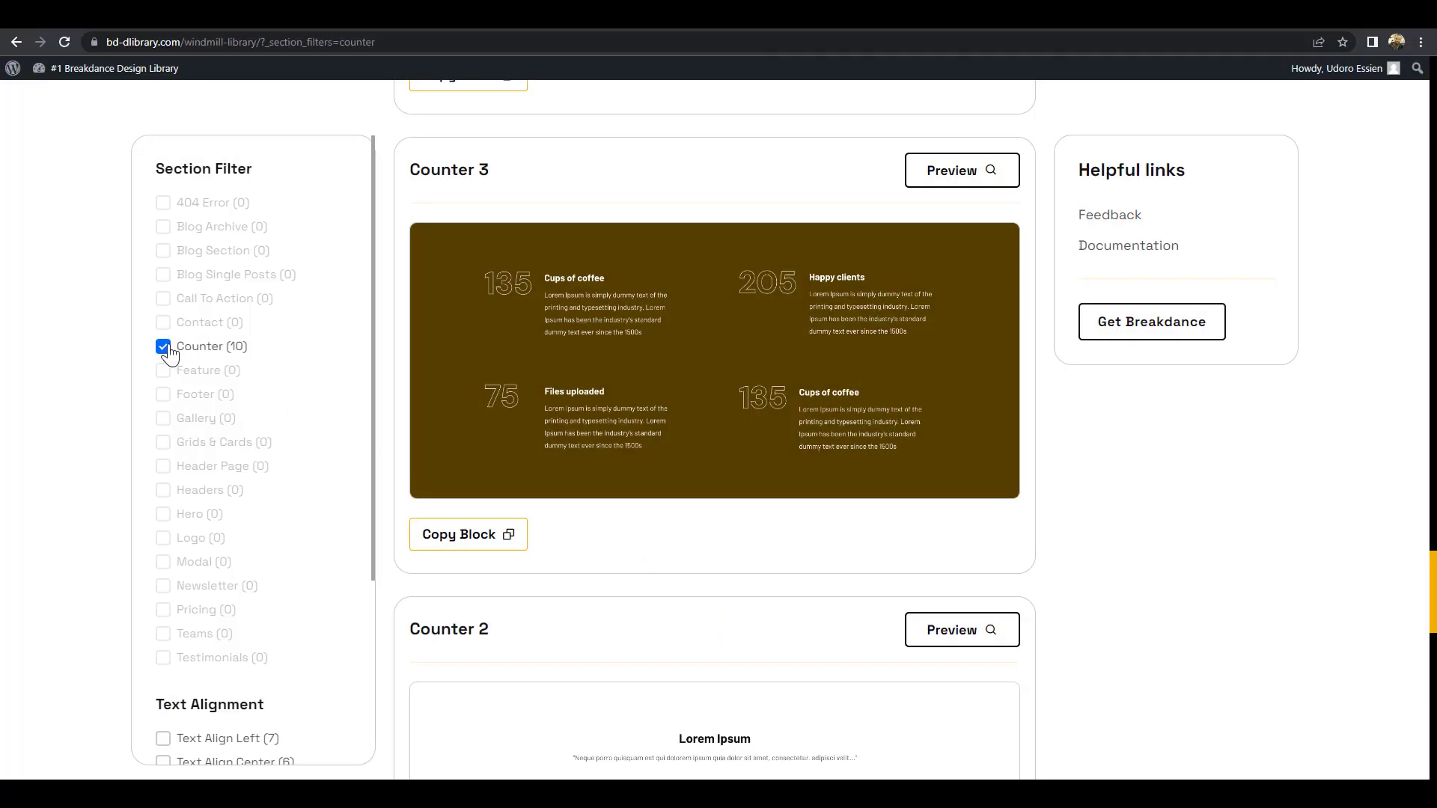
pyautogui.click(164, 347)
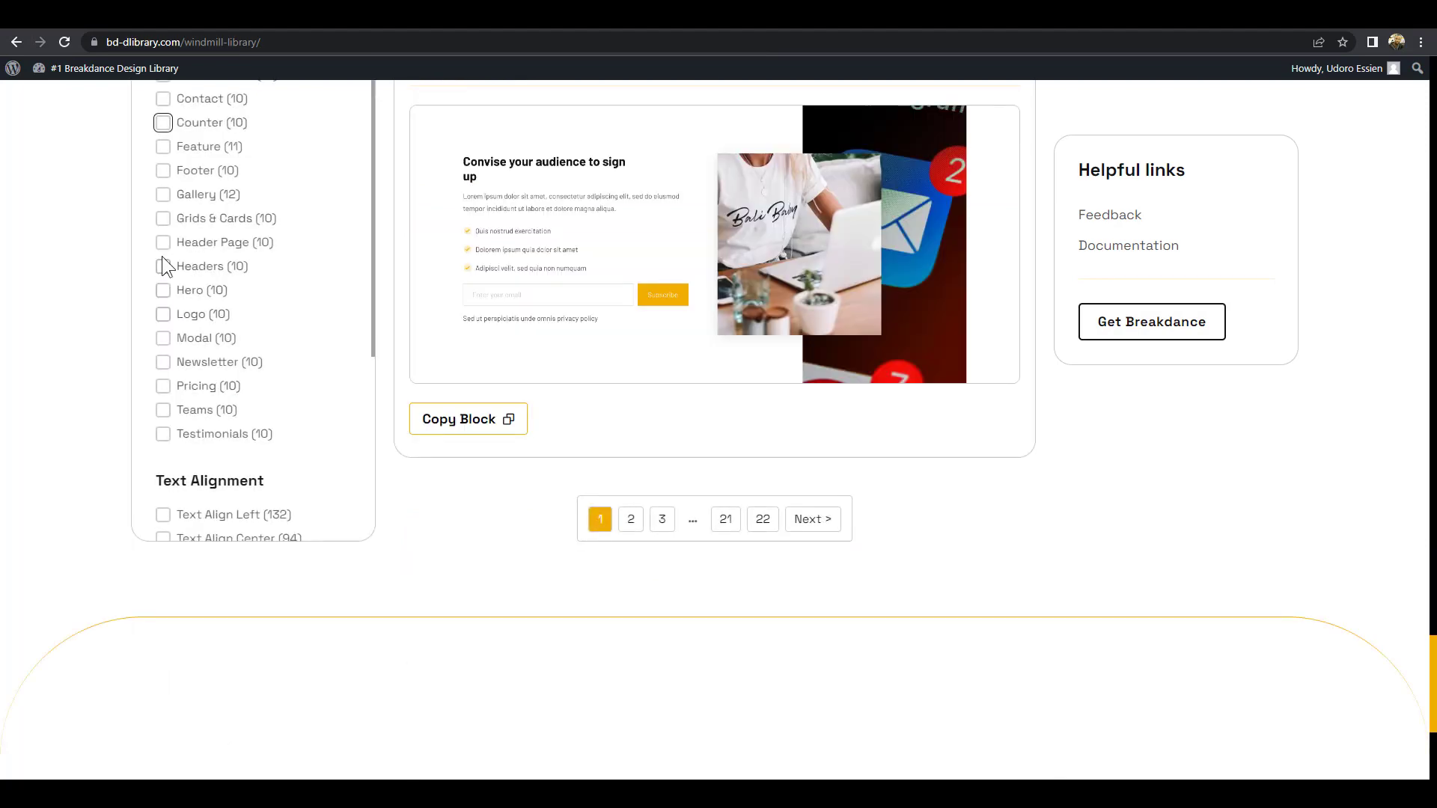
# Filter the library to Testimonials and copy the Testimonial 10 block
pyautogui.click(163, 435)
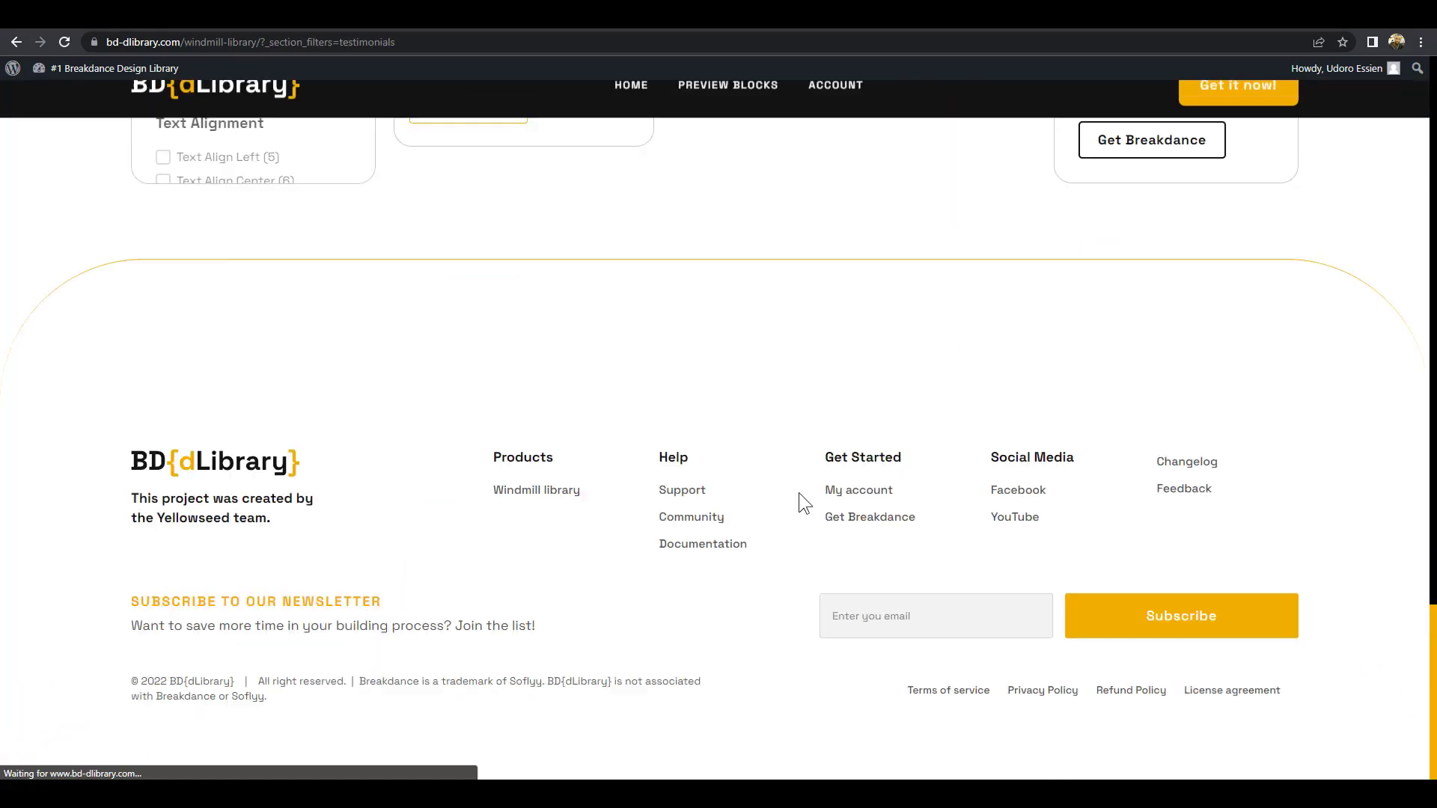
pyautogui.scroll(6, 832, 477)
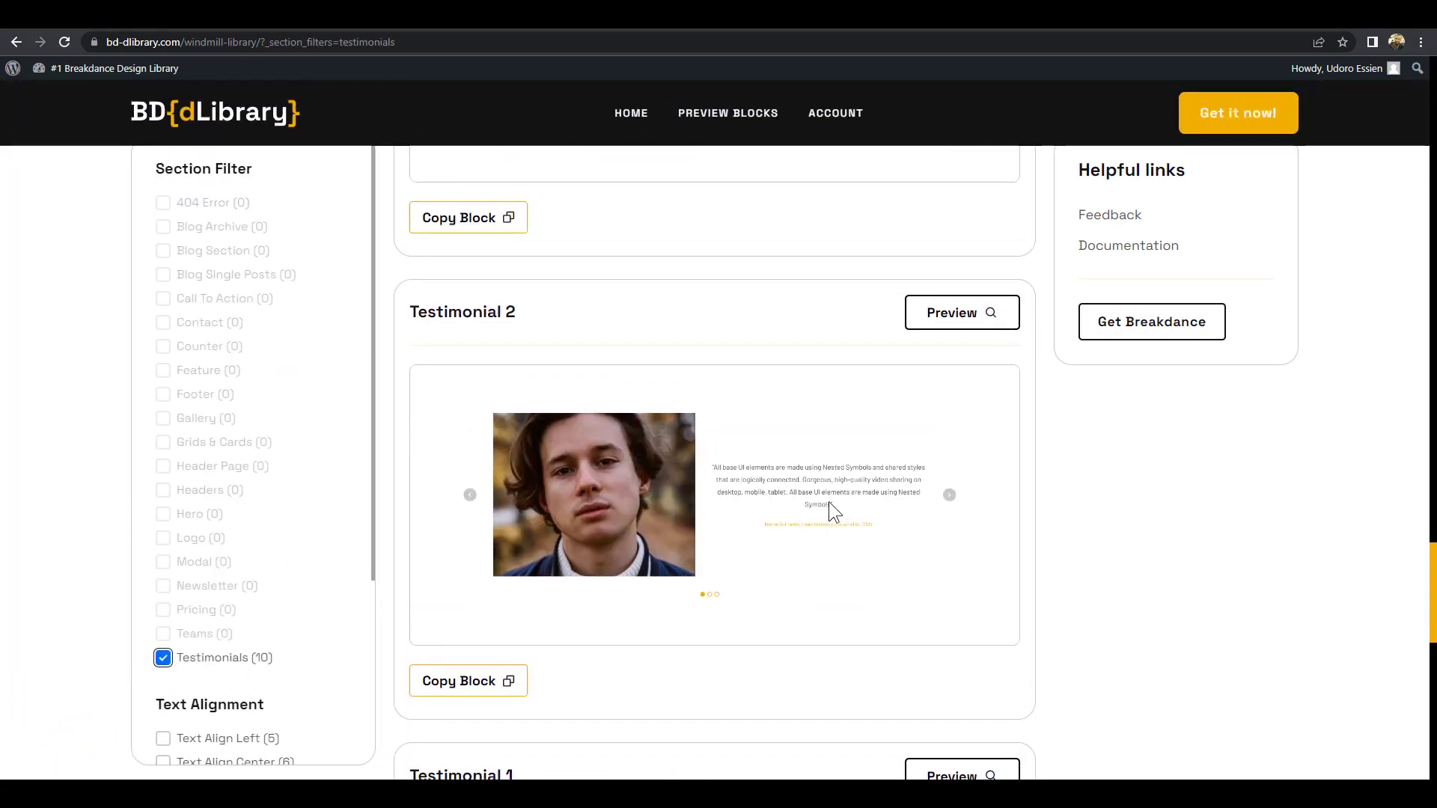
pyautogui.scroll(-2, 838, 501)
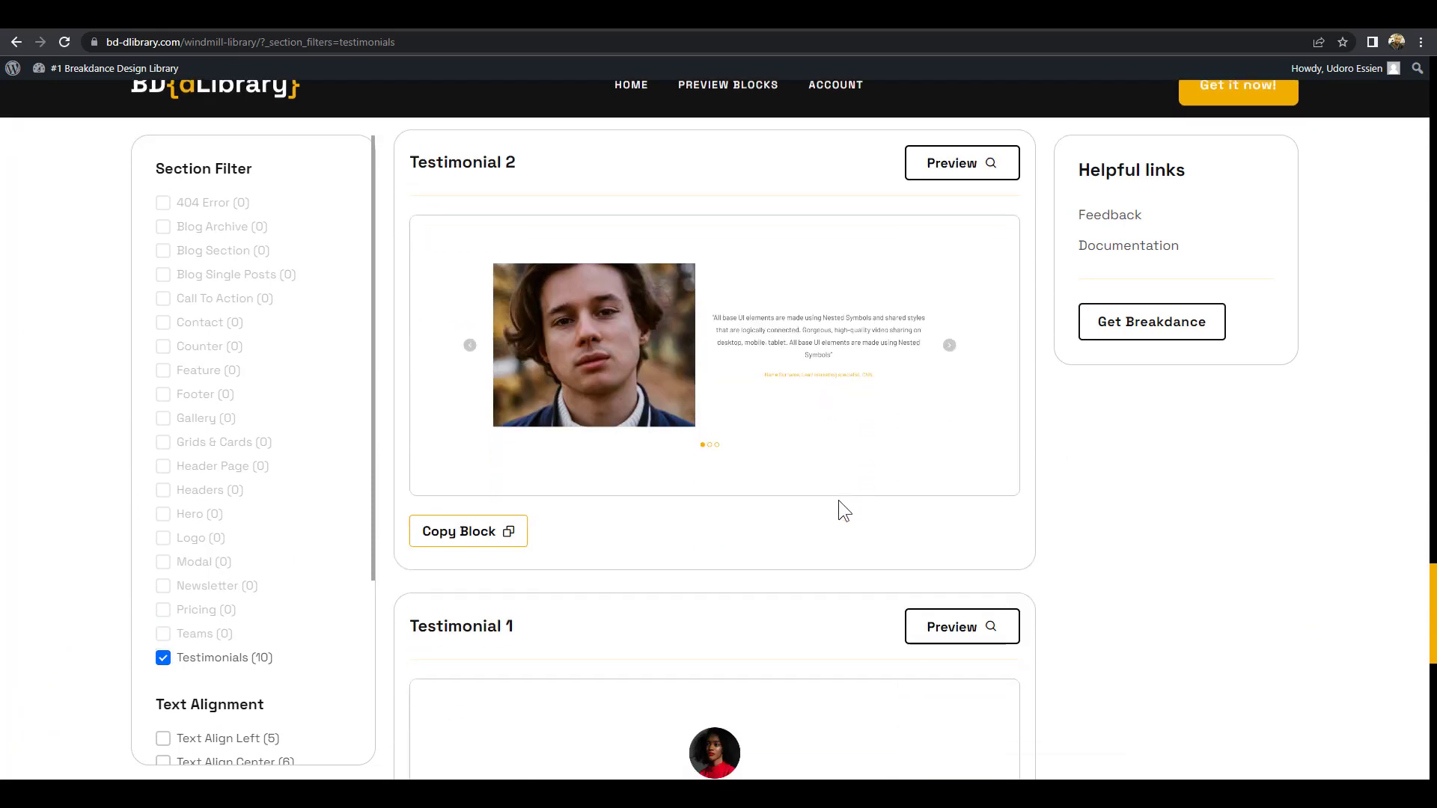
pyautogui.scroll(10, 839, 500)
pyautogui.scroll(20, 846, 517)
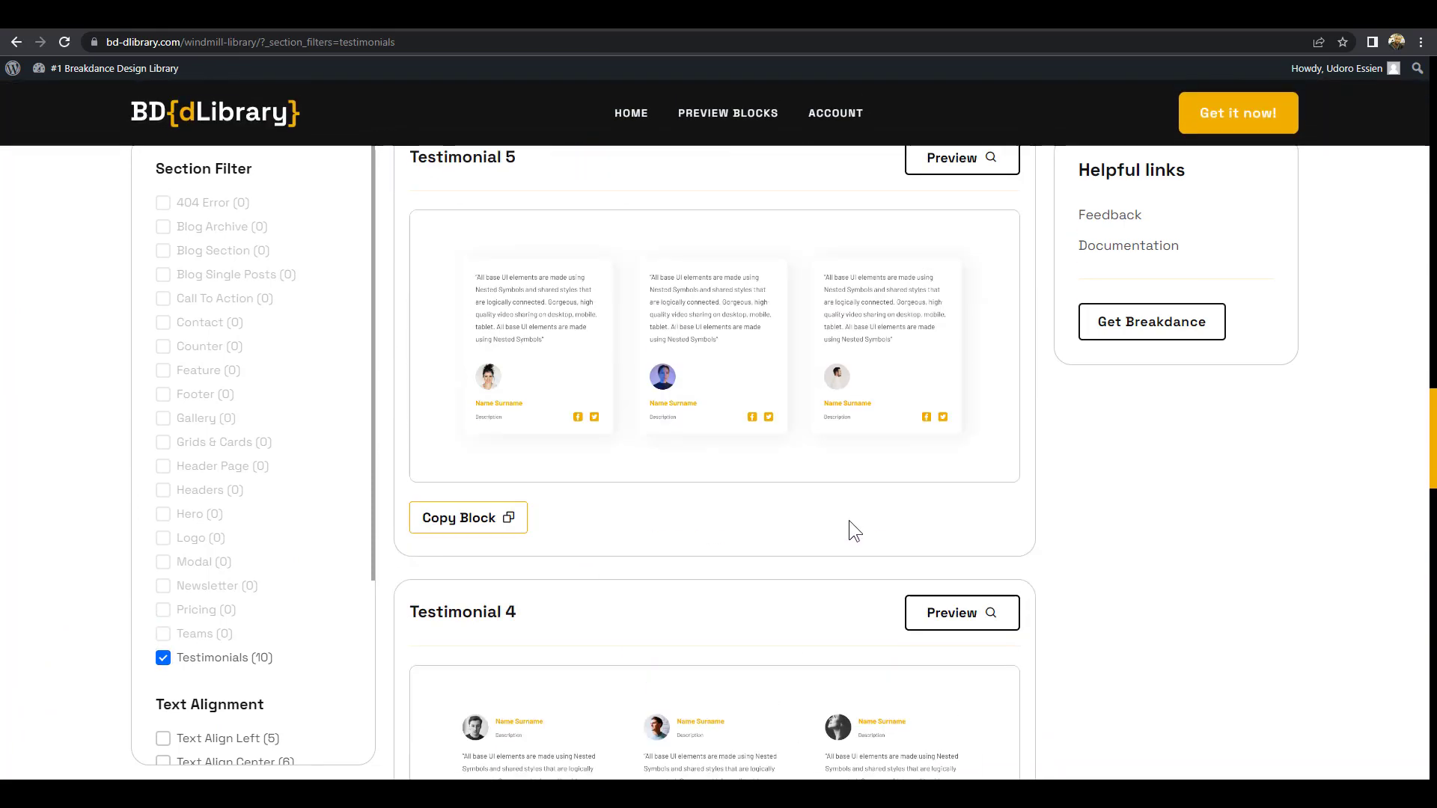
pyautogui.scroll(5, 861, 521)
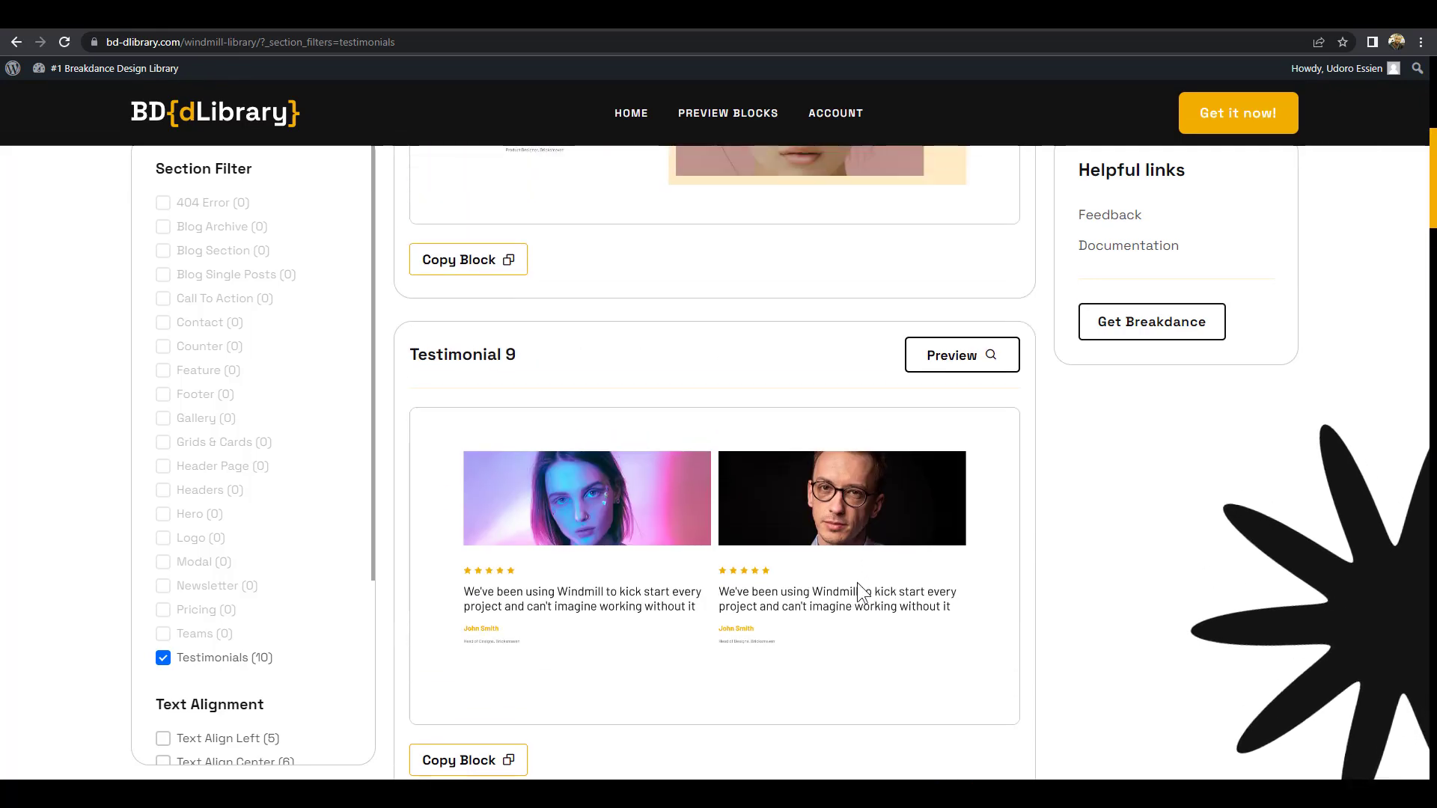
pyautogui.scroll(7, 856, 583)
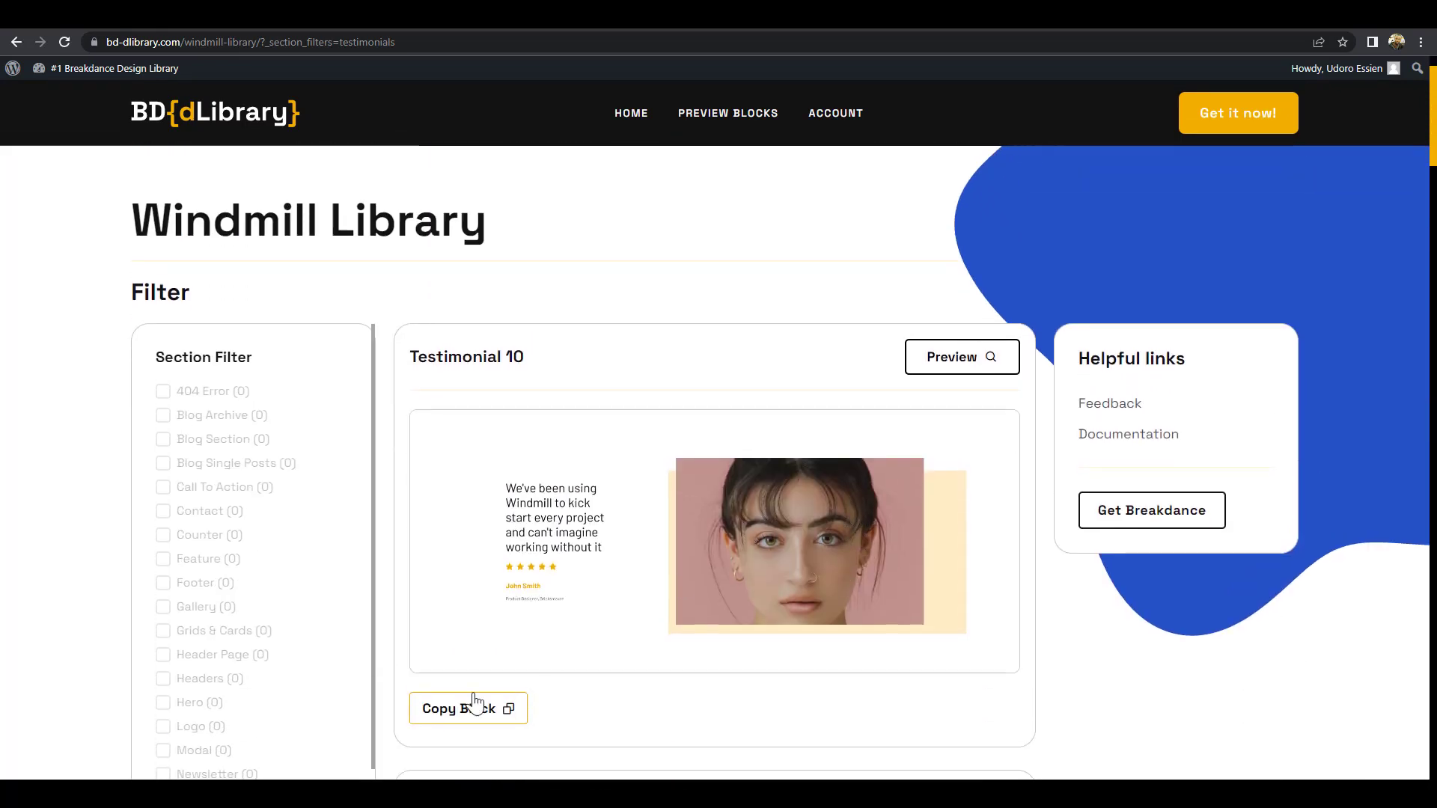
pyautogui.click(475, 704)
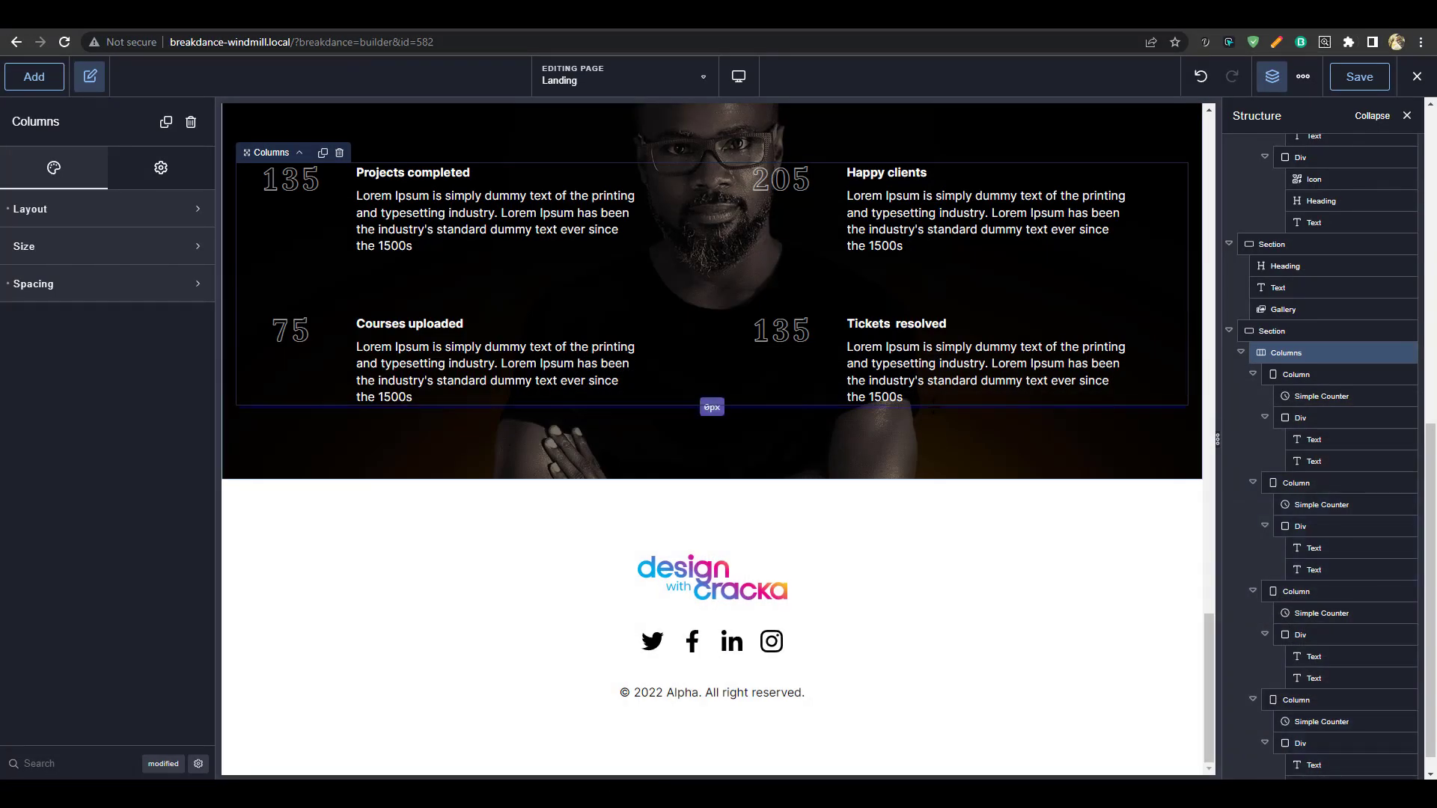
# Paste the Testimonial 10 section below the counters and select its portrait image
pyautogui.hotkey('ctrl', 'v')
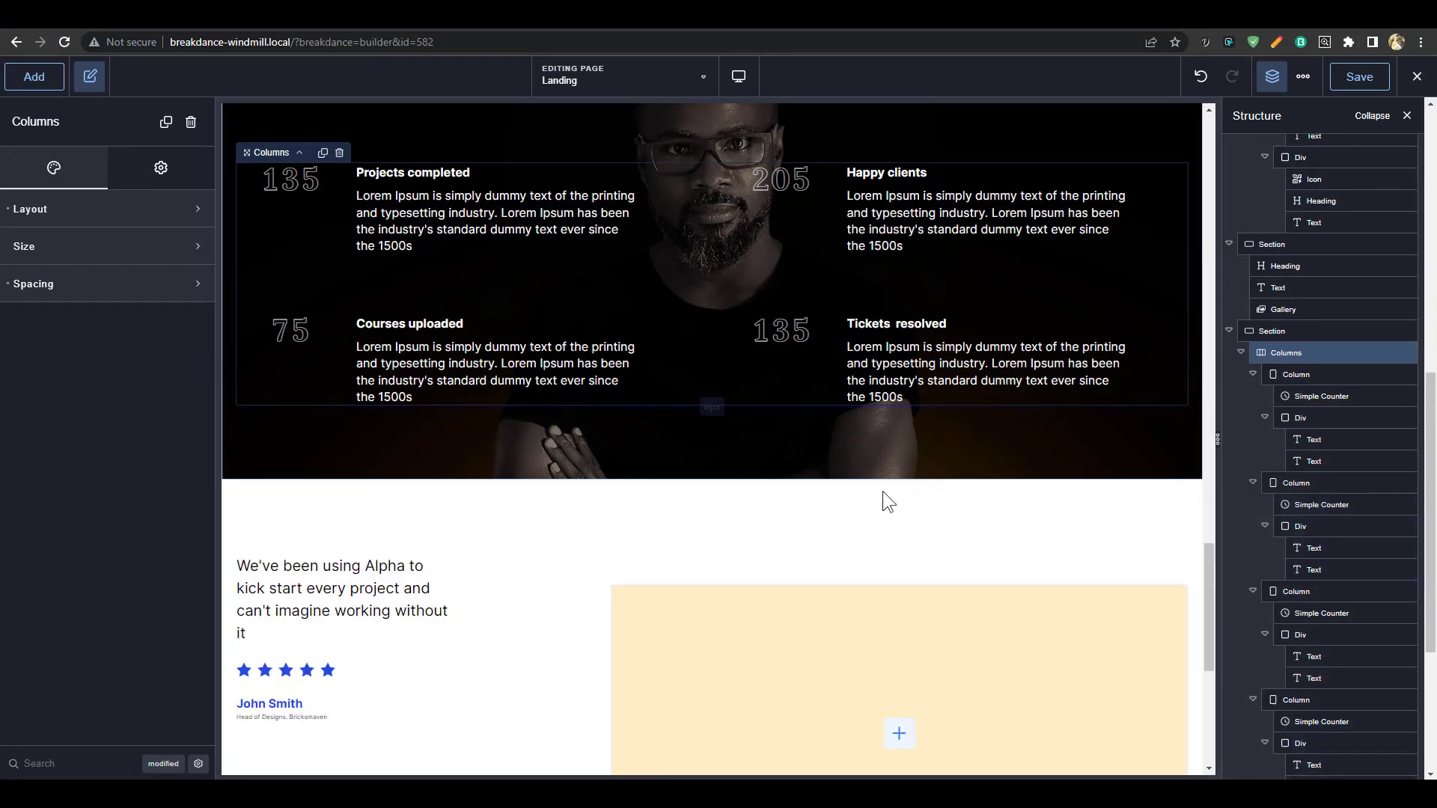
pyautogui.scroll(-5, 883, 491)
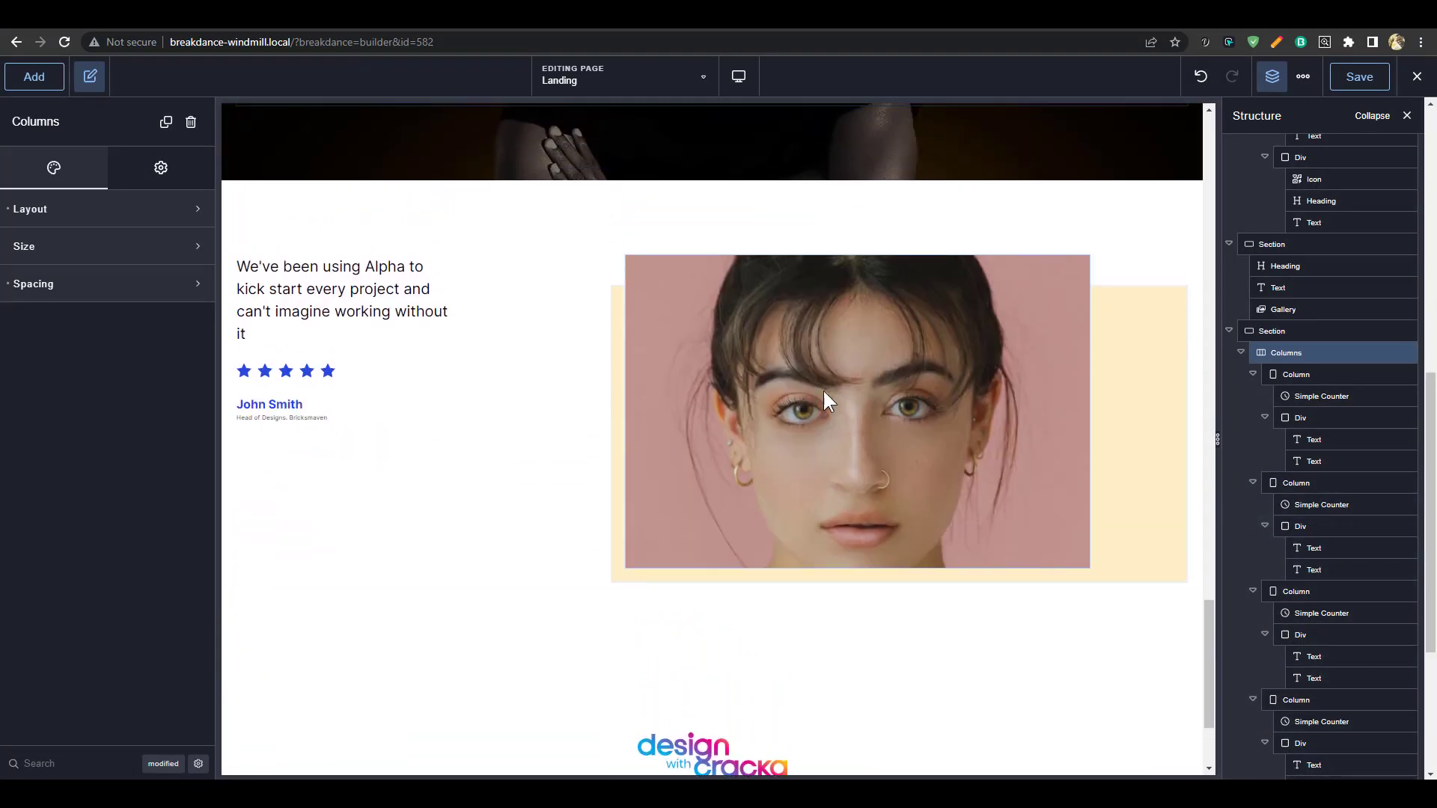
pyautogui.click(882, 407)
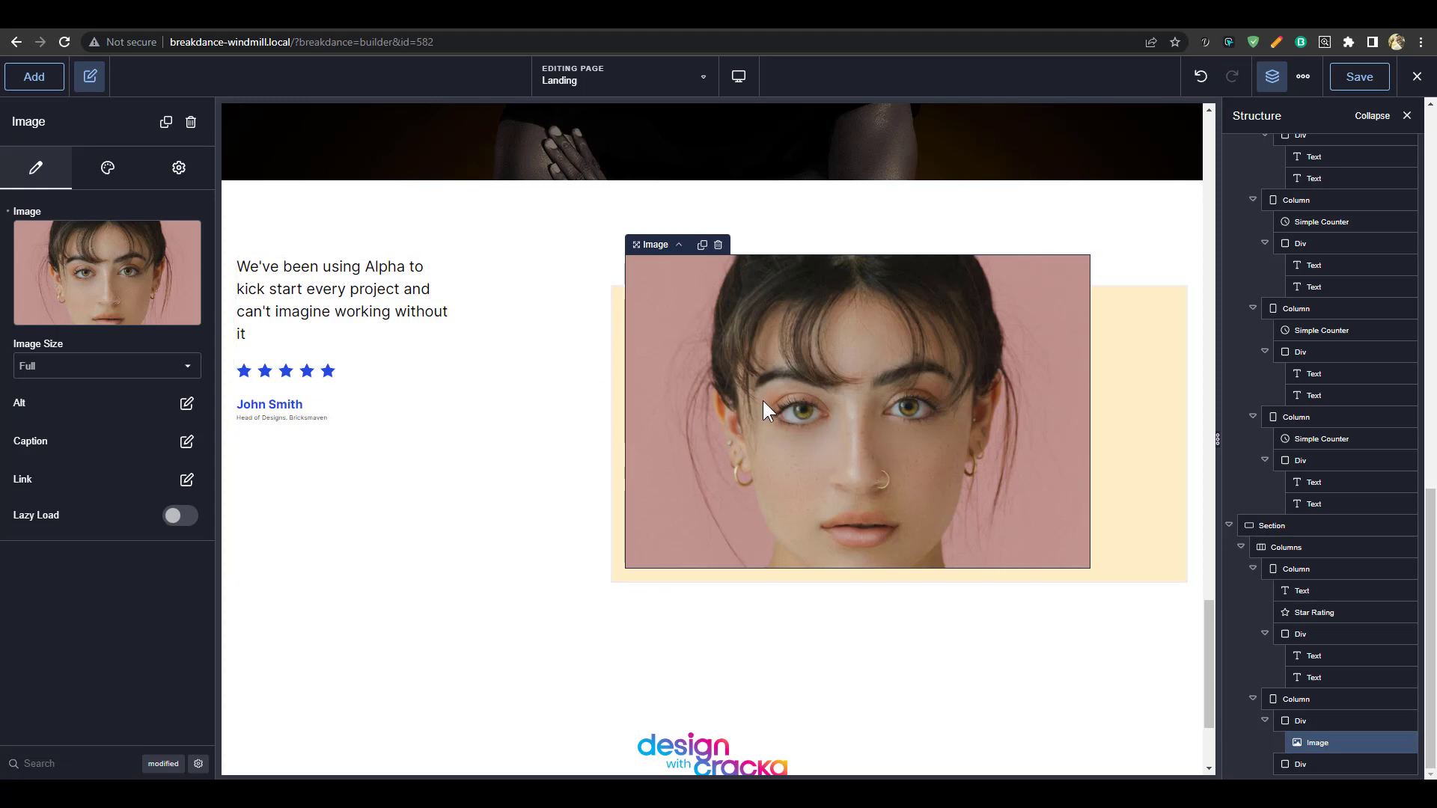
pyautogui.click(106, 283)
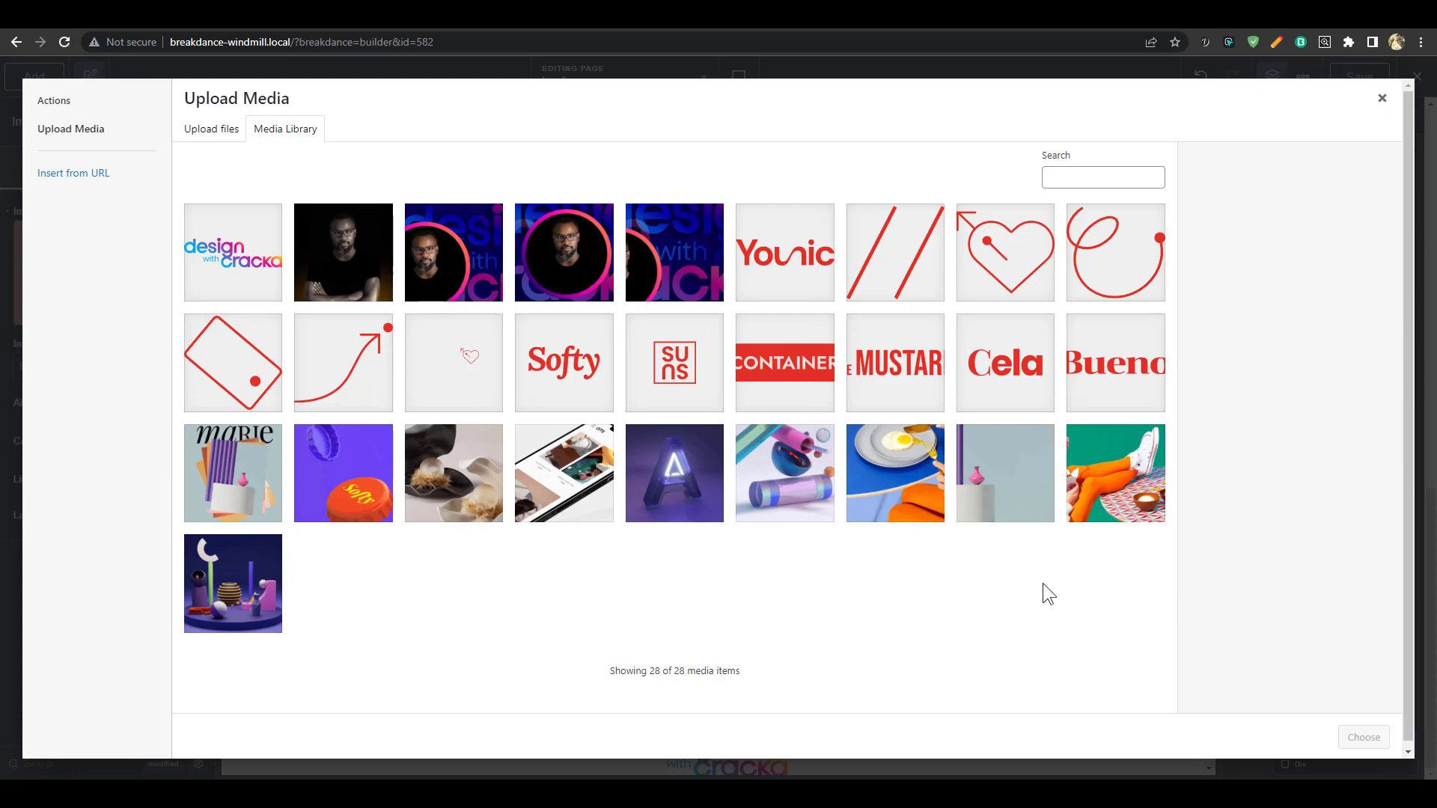
pyautogui.click(235, 494)
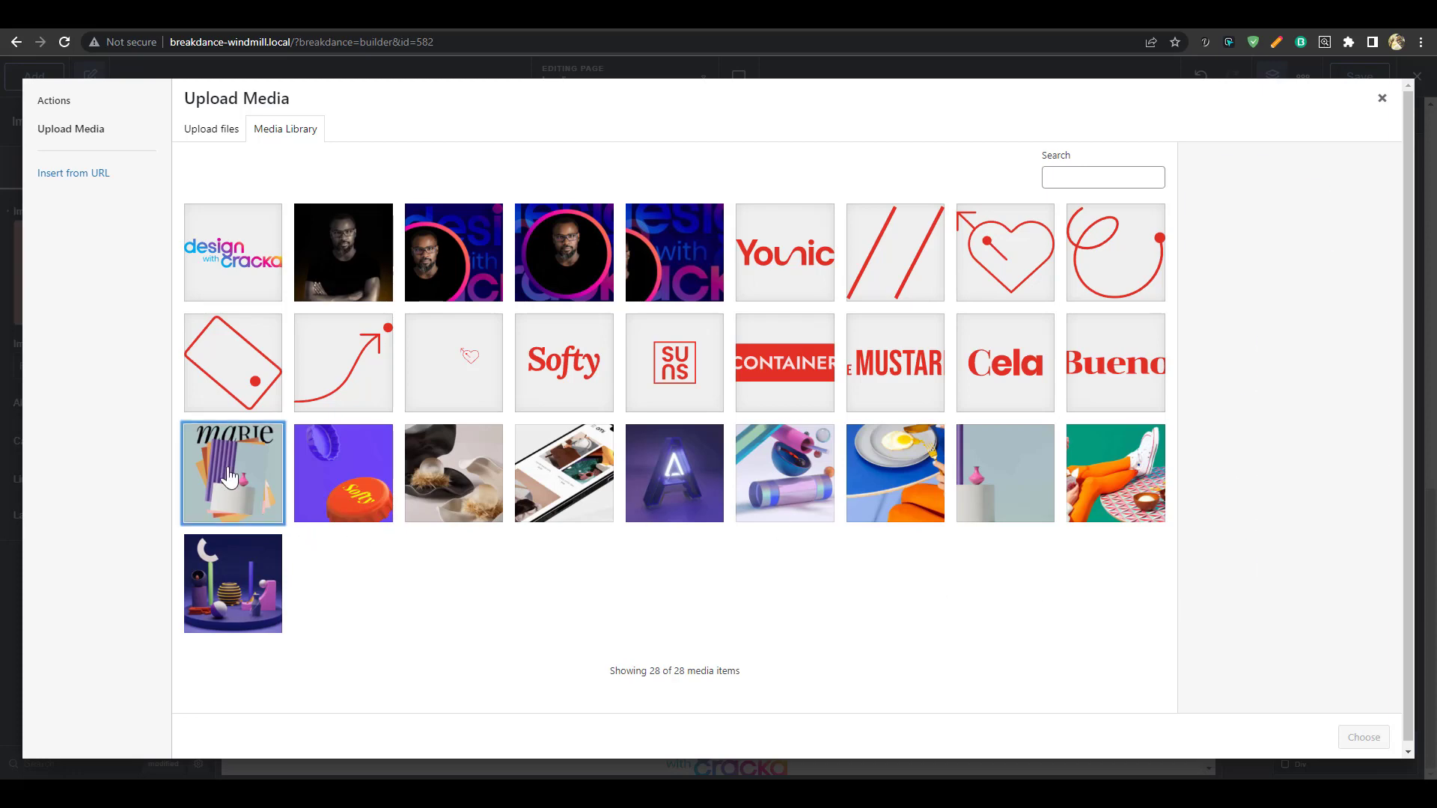
pyautogui.click(327, 488)
pyautogui.click(222, 602)
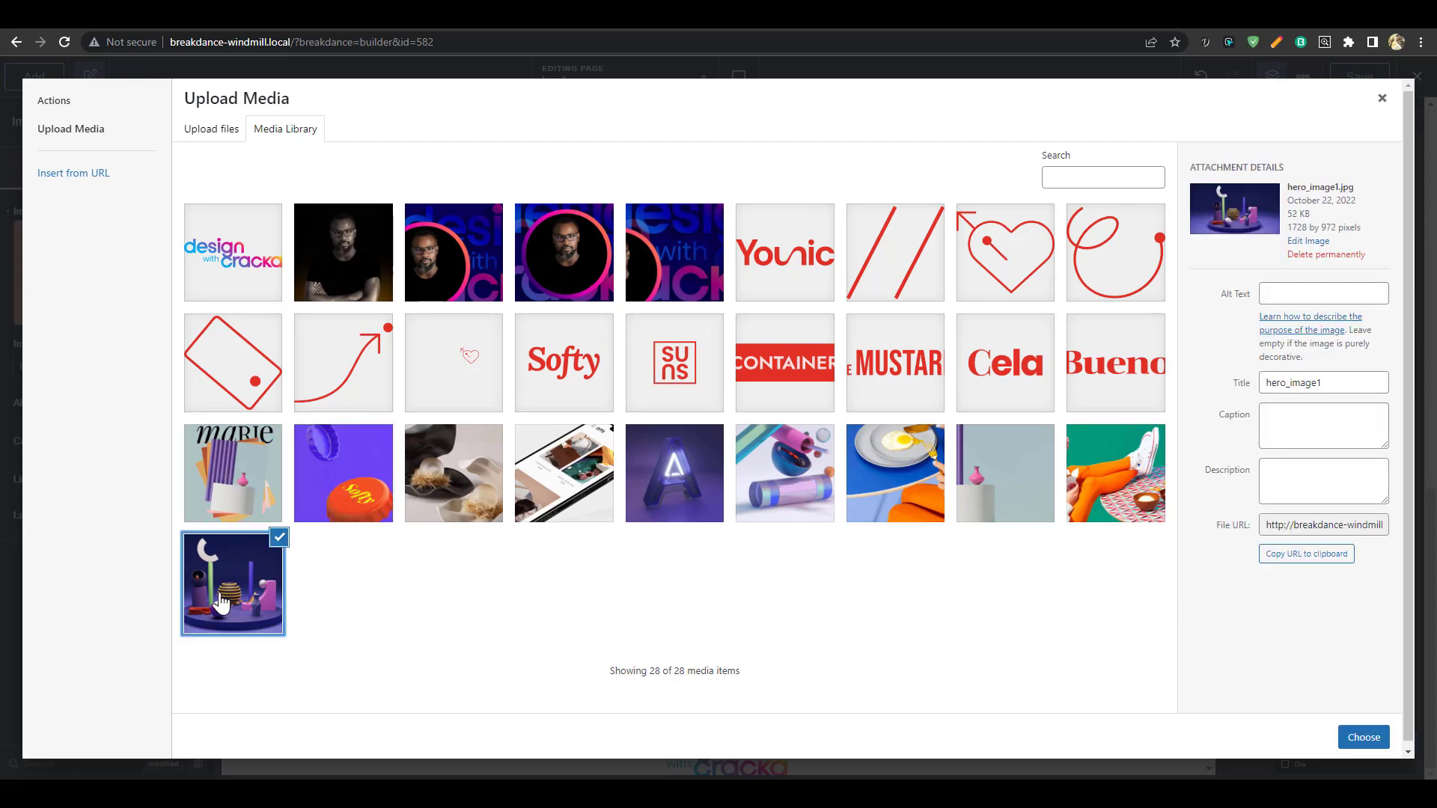
pyautogui.click(476, 511)
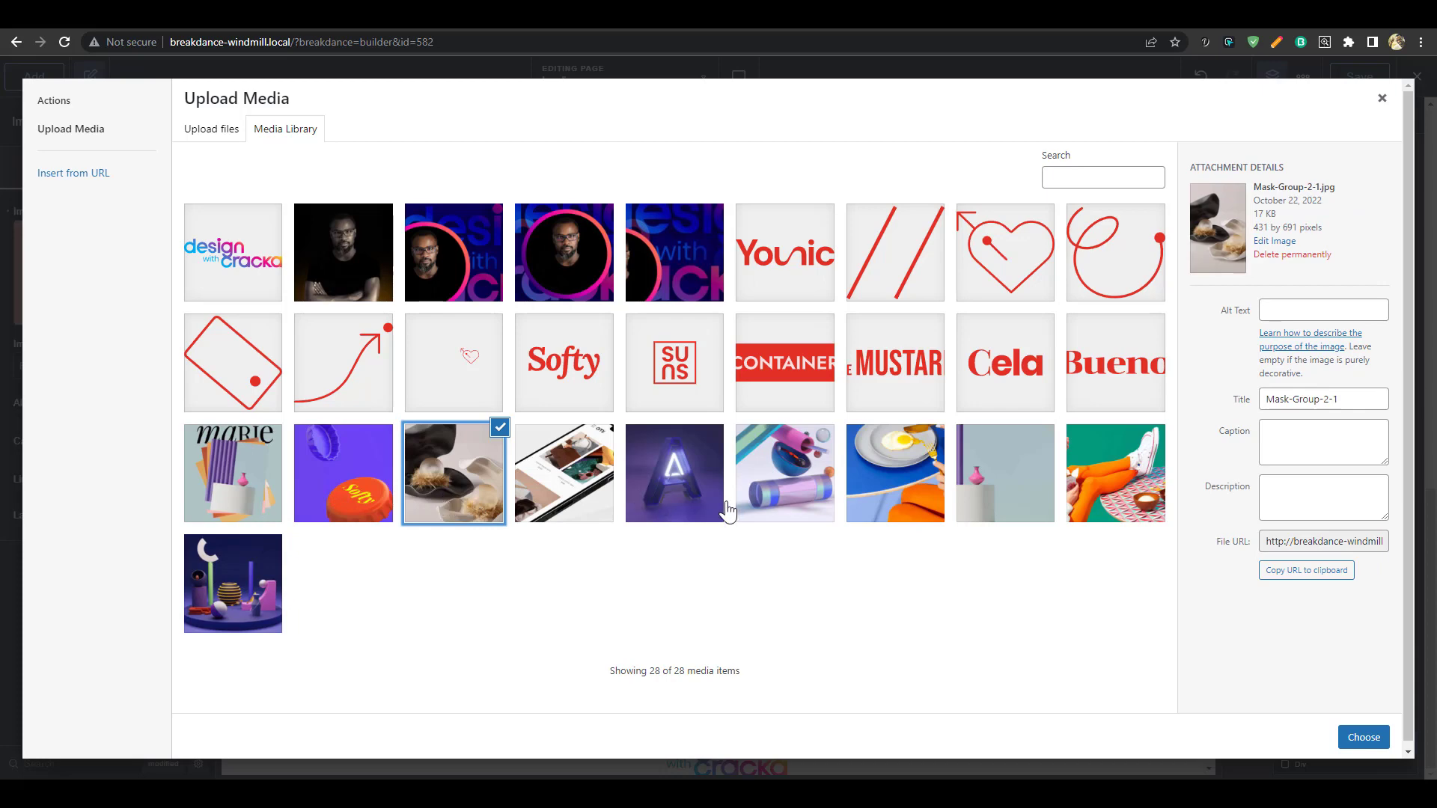
pyautogui.click(662, 501)
pyautogui.click(1364, 737)
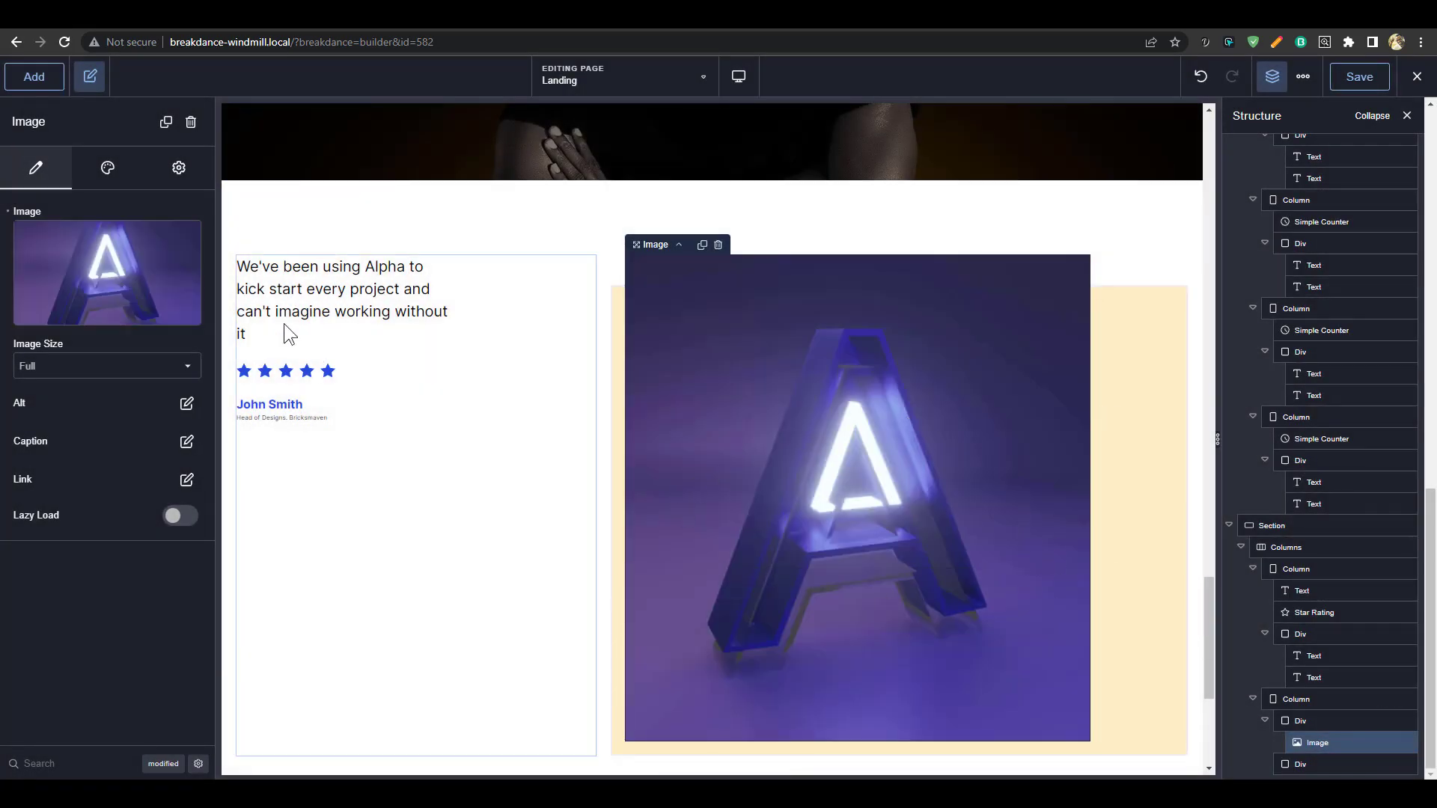
pyautogui.click(92, 279)
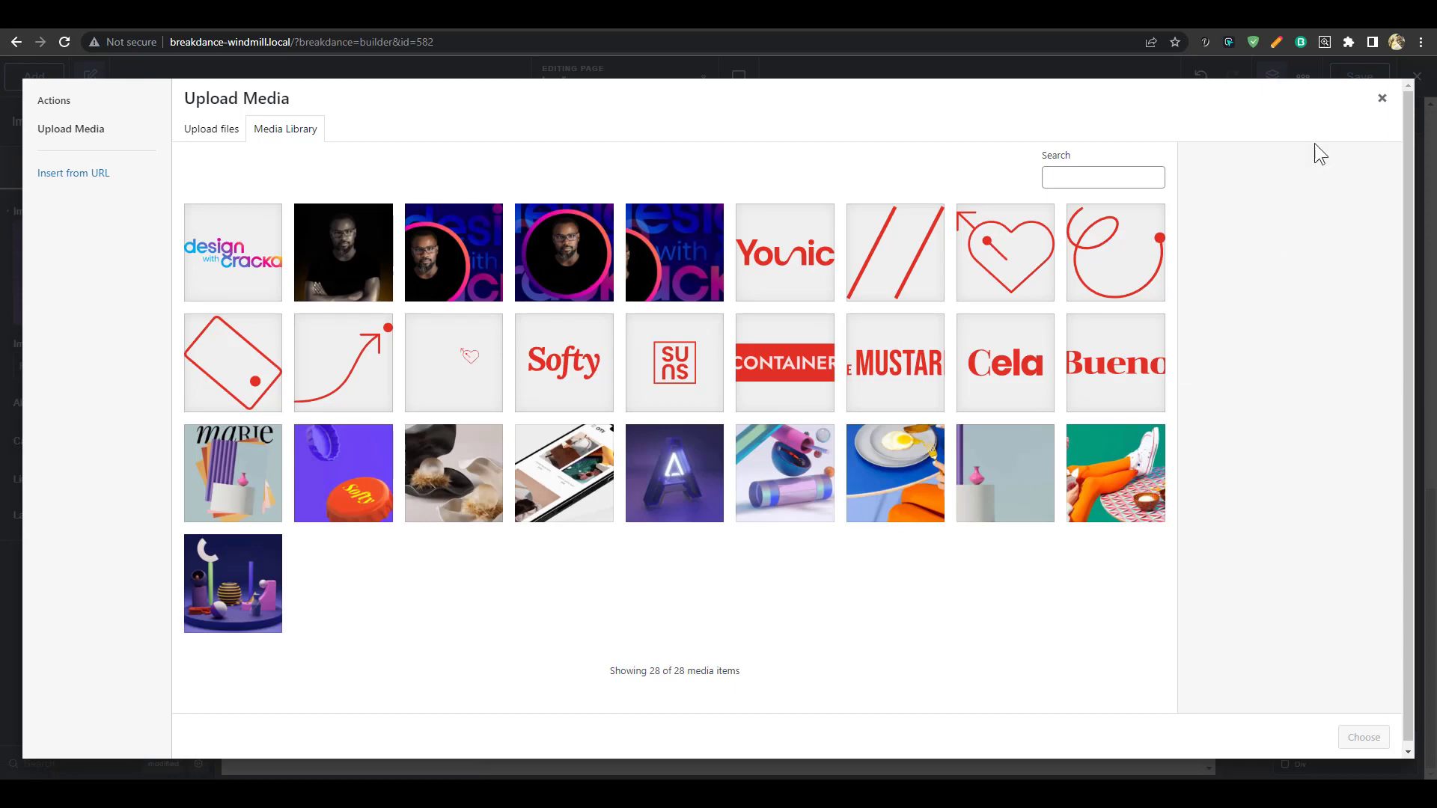
pyautogui.click(1383, 99)
pyautogui.click(1207, 81)
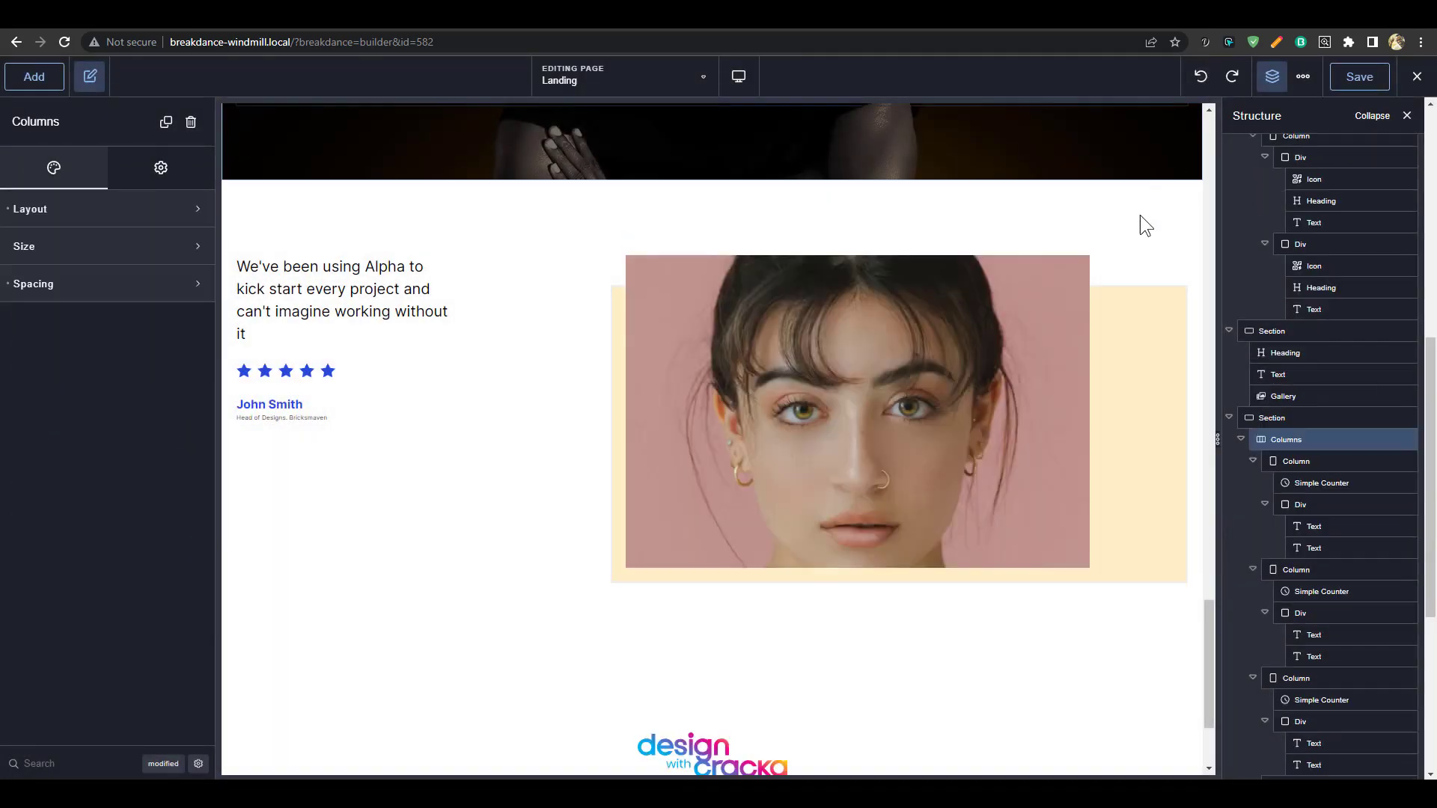
# Widen the testimonial quote text from 286 to 355 px
pyautogui.scroll(-2, 817, 505)
pyautogui.scroll(5, 878, 434)
pyautogui.scroll(-3, 734, 468)
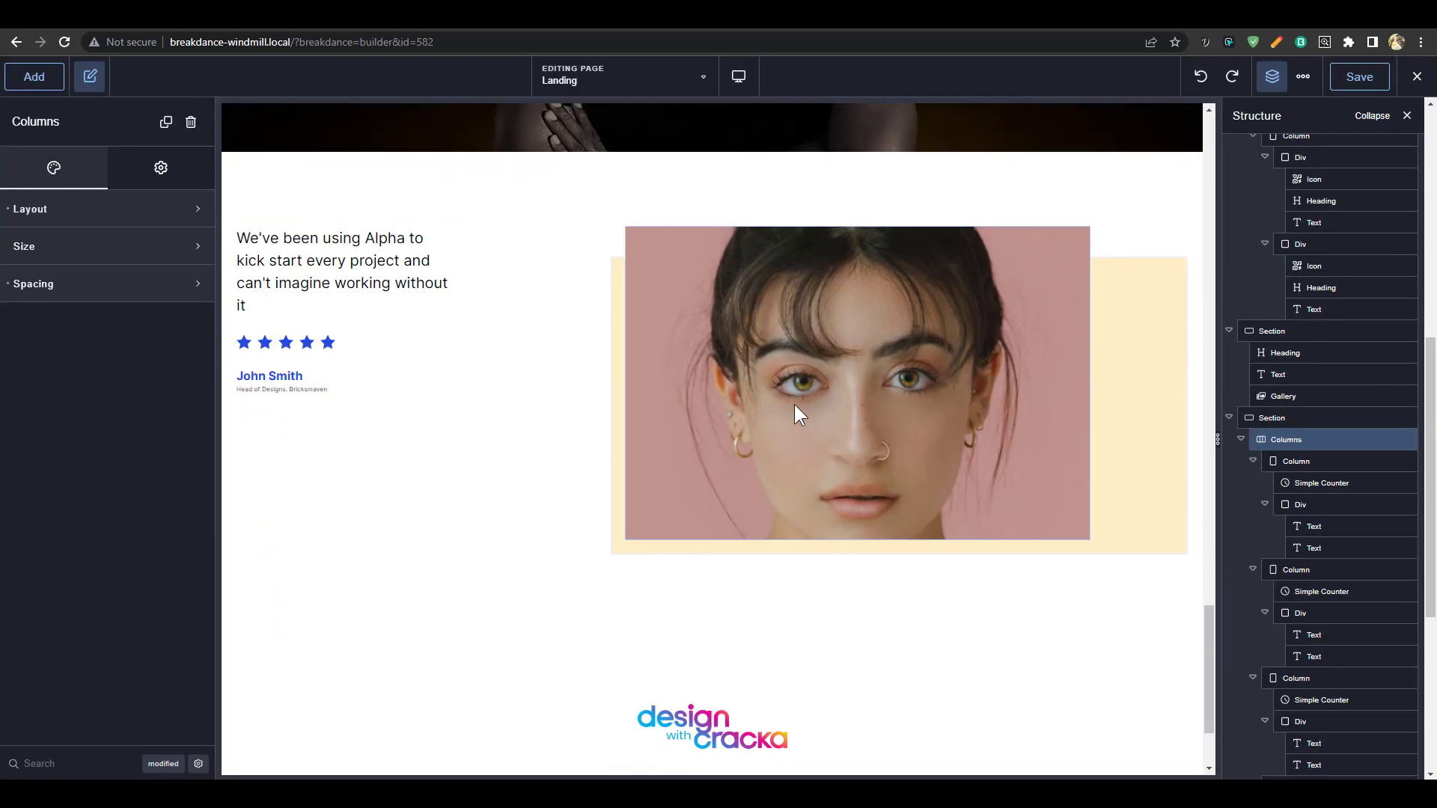
pyautogui.scroll(3, 389, 408)
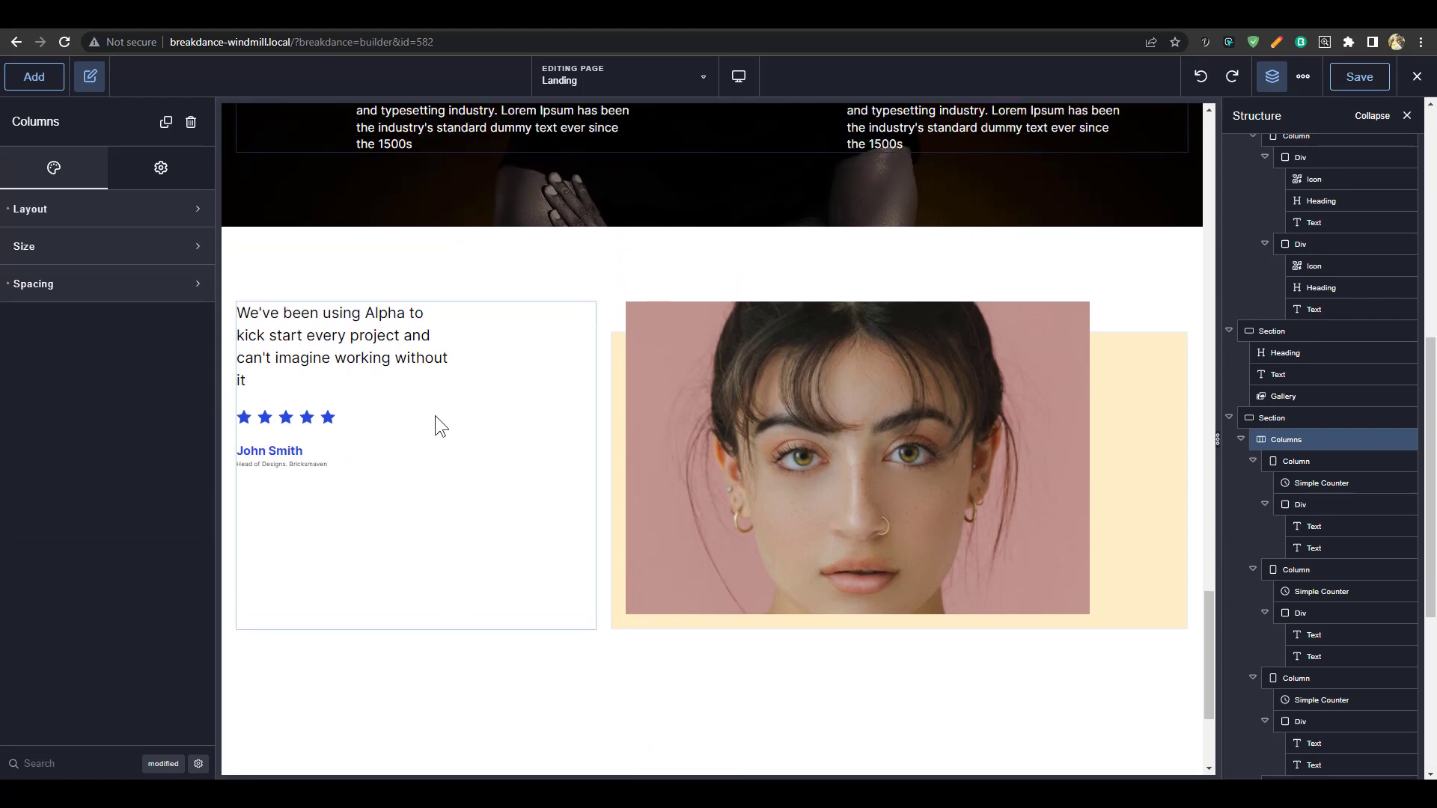
pyautogui.click(546, 575)
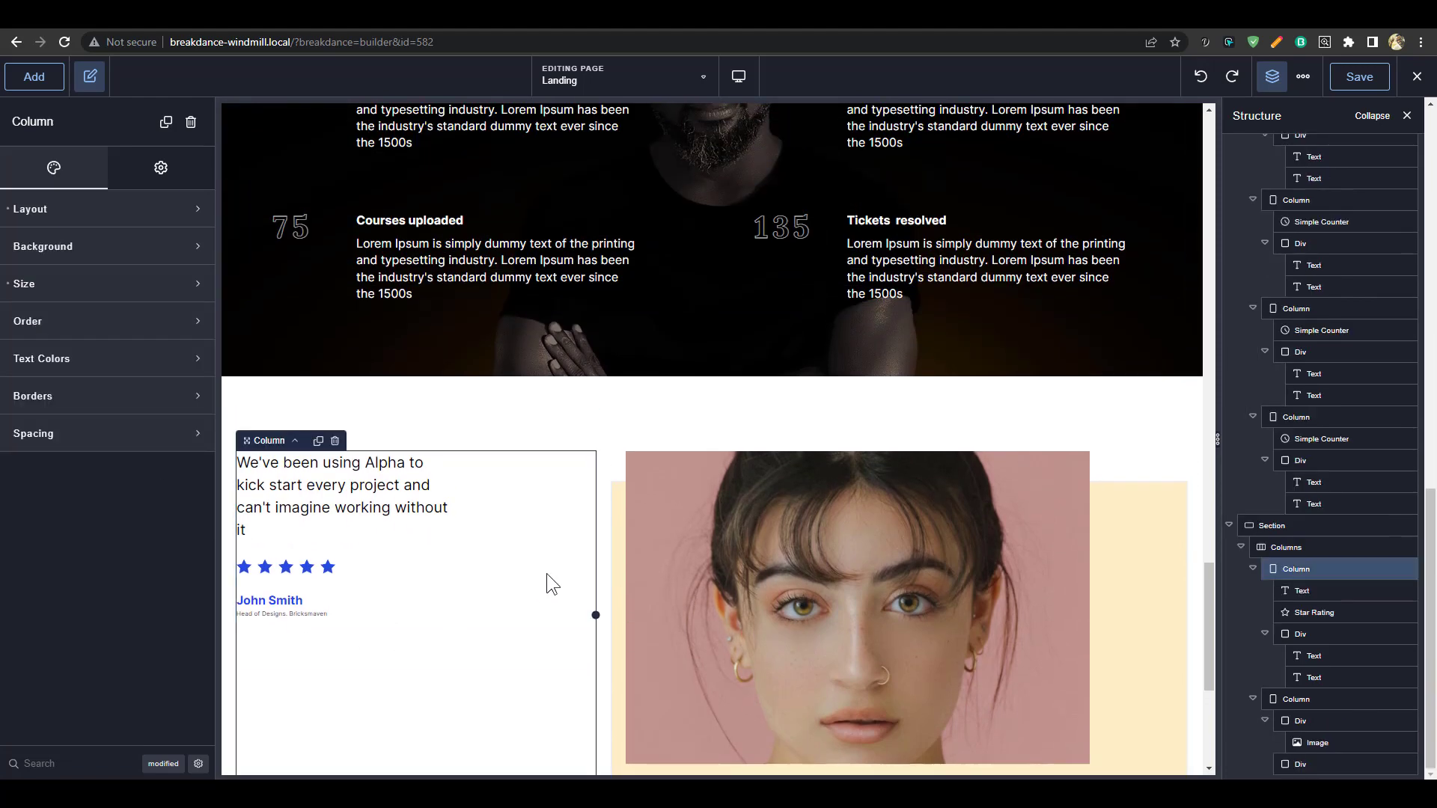
pyautogui.click(386, 494)
pyautogui.click(123, 165)
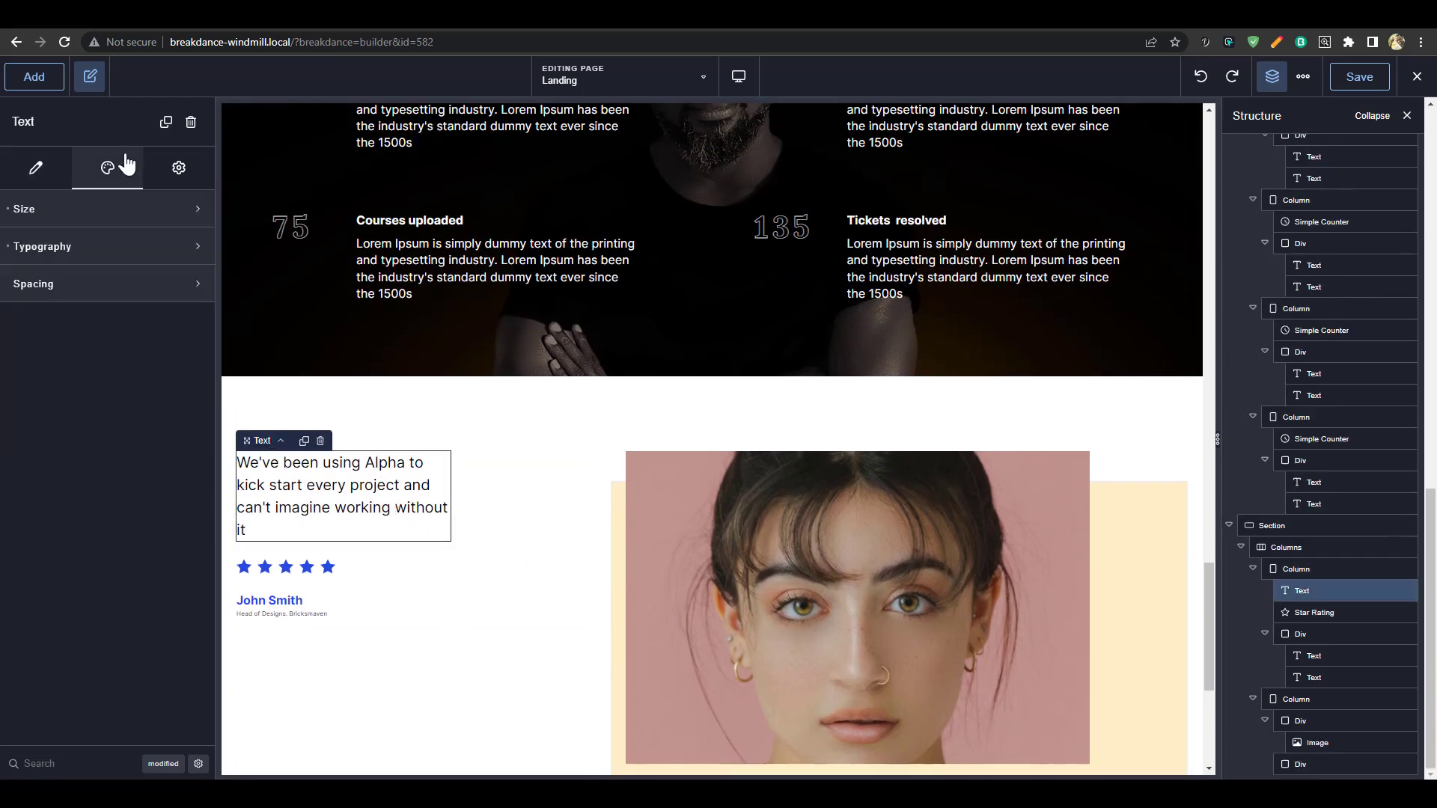
pyautogui.click(100, 210)
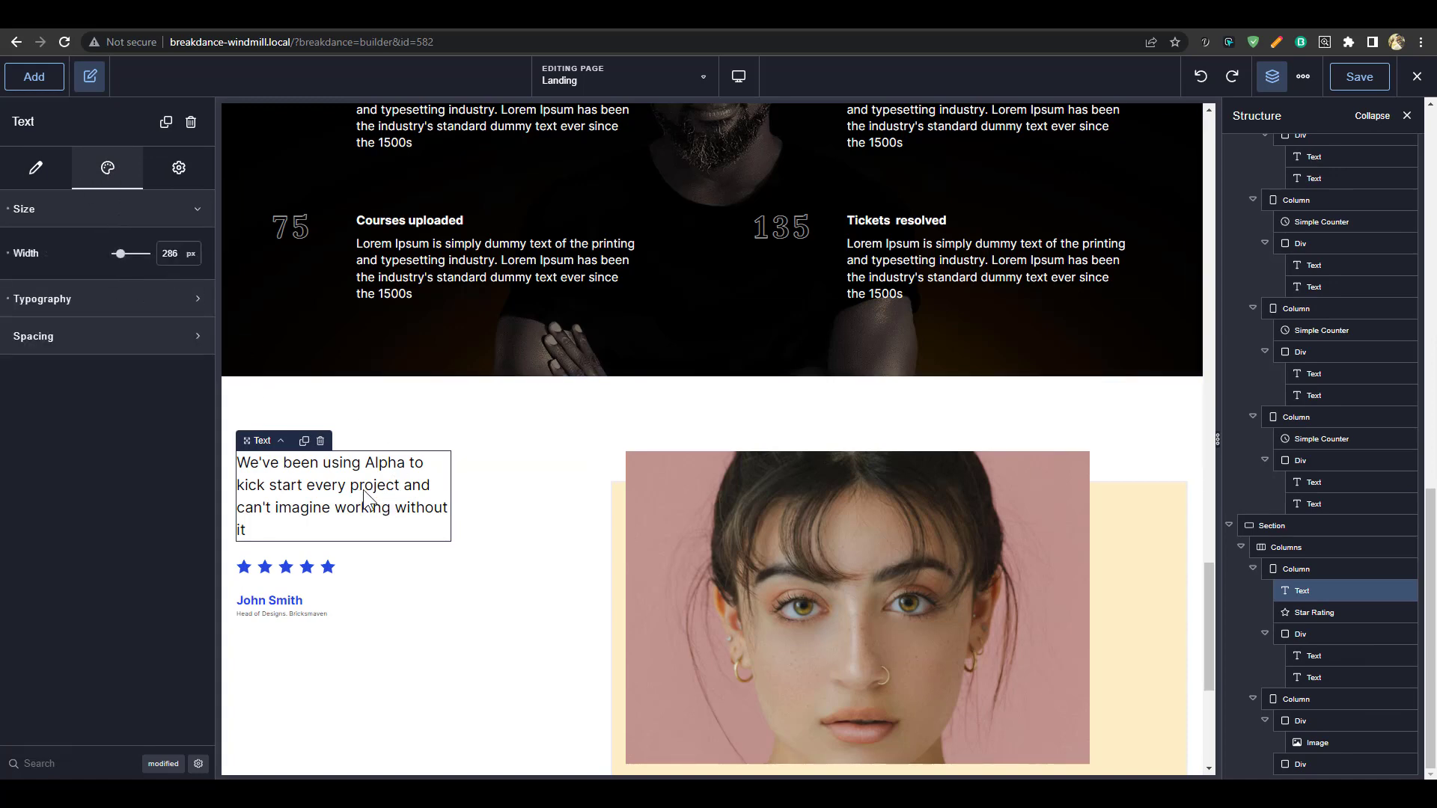
pyautogui.moveTo(118, 253); pyautogui.dragTo(123, 254)
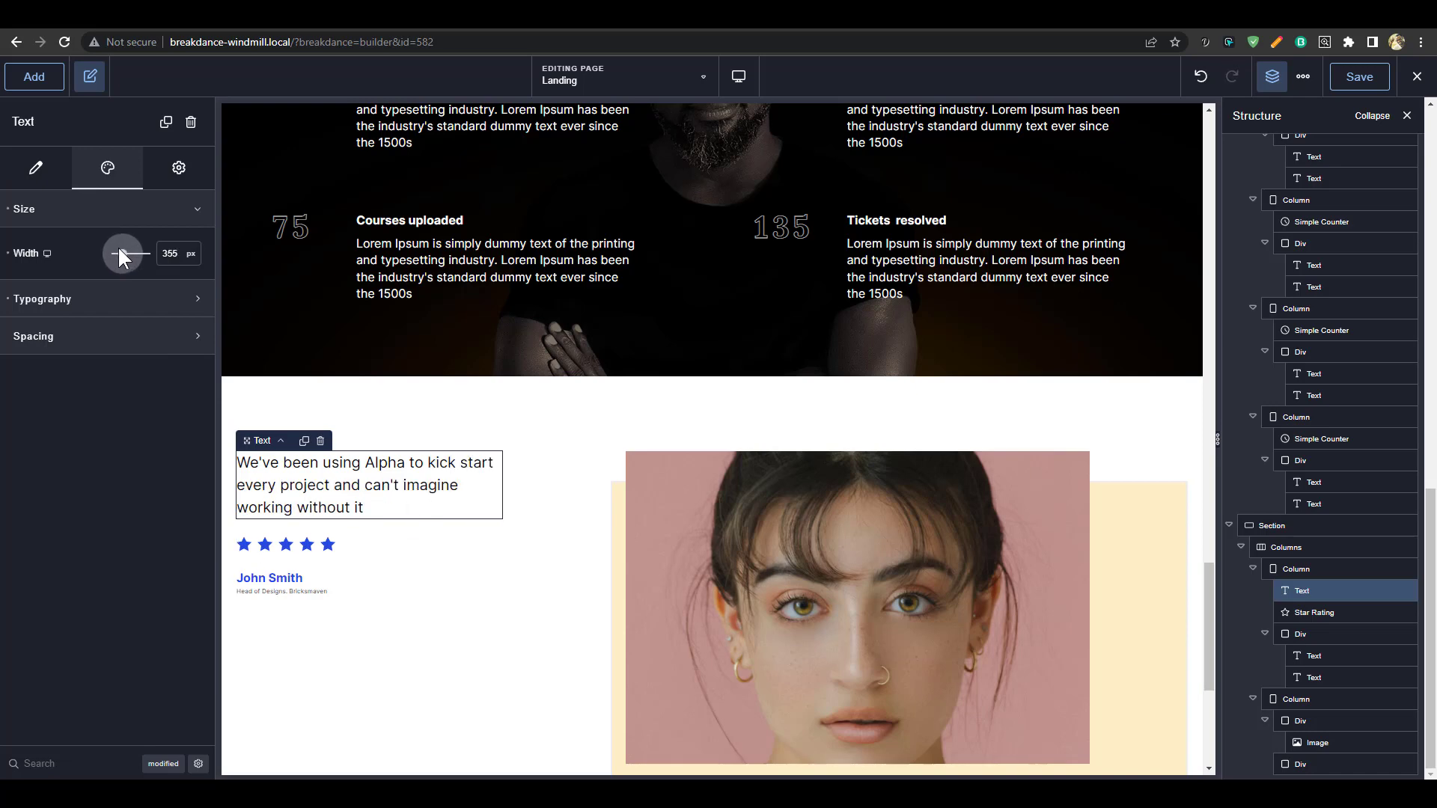
pyautogui.scroll(-3, 514, 433)
# Check the reviewer name's typography (Brand blue, weight 700), then select the whole testimonial section
pyautogui.click(515, 435)
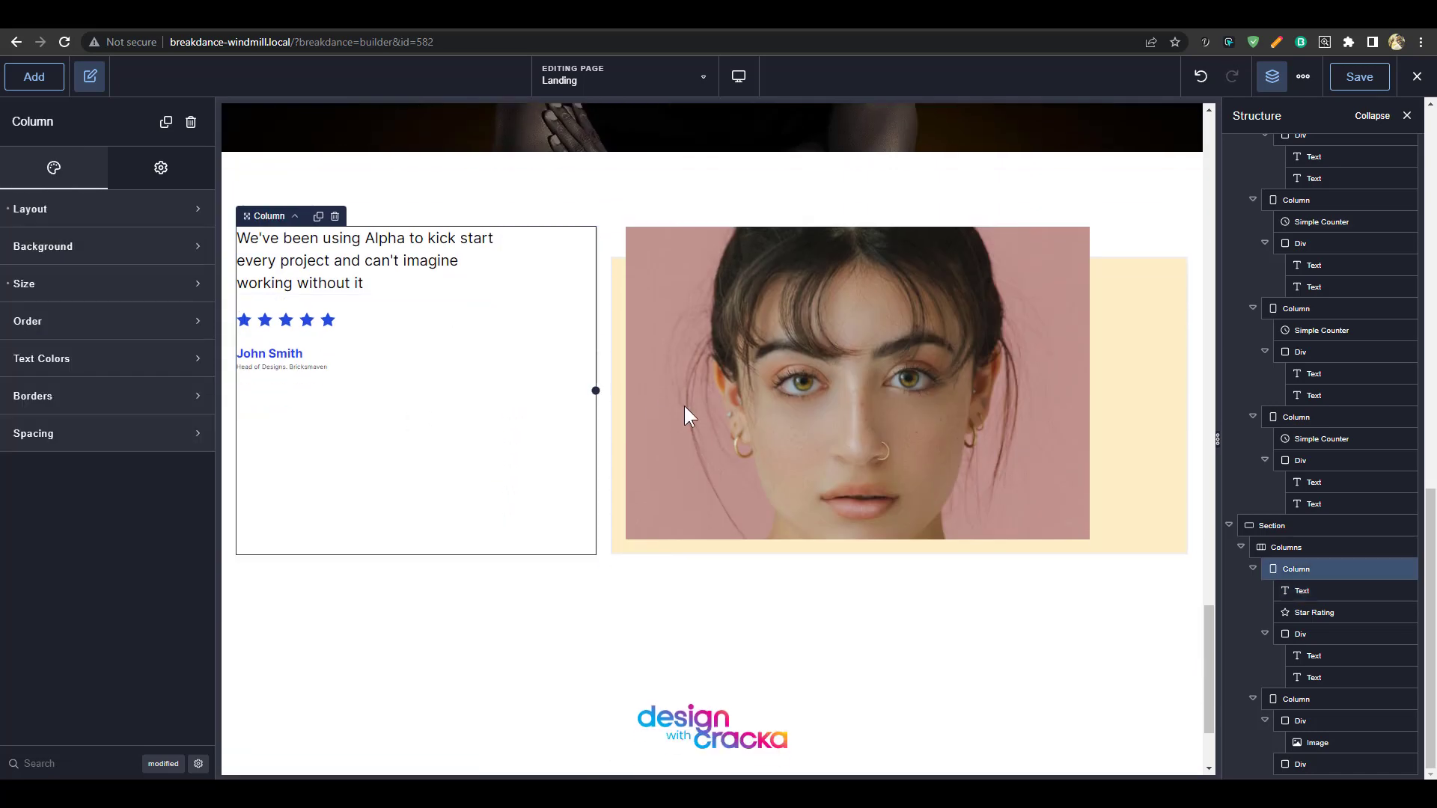
pyautogui.click(295, 354)
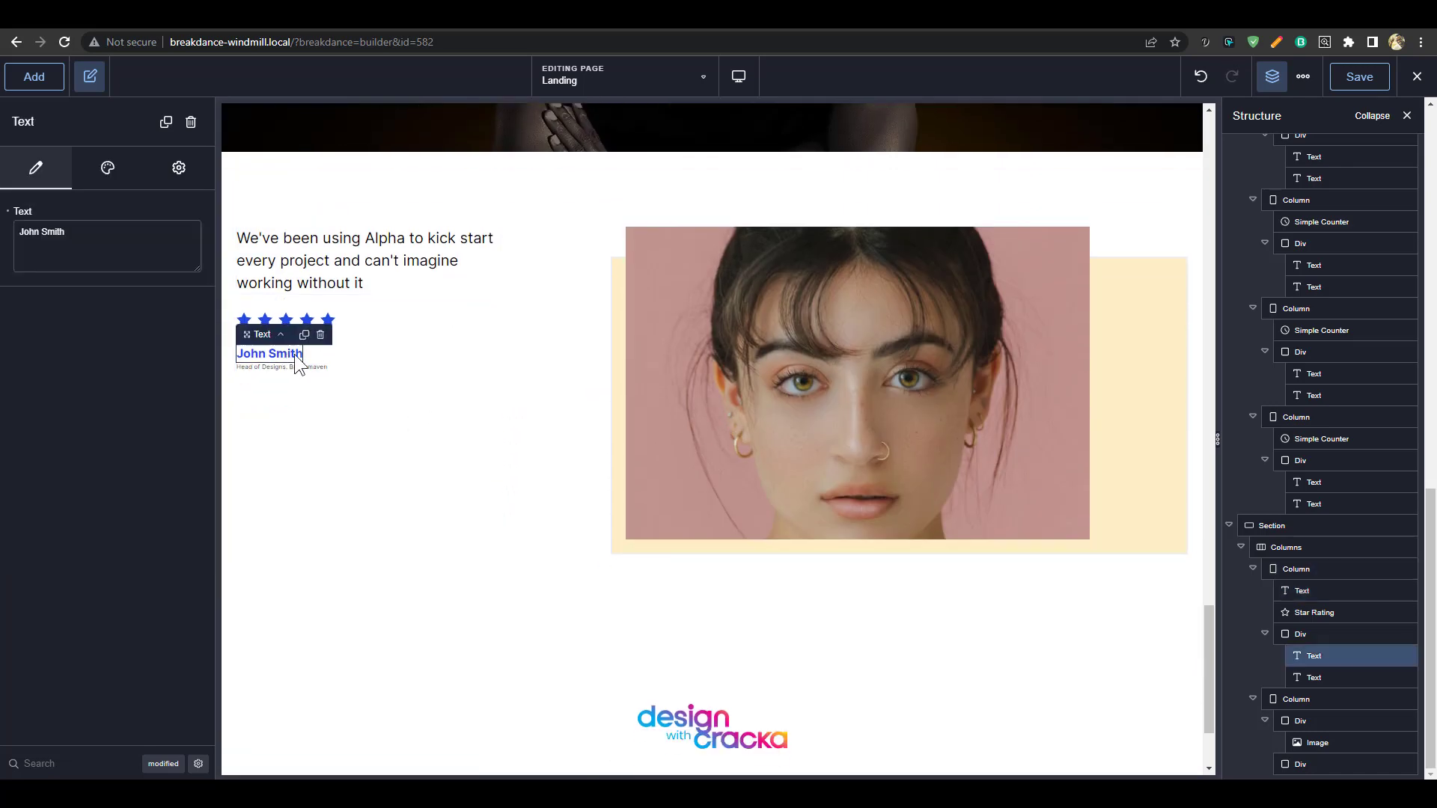
pyautogui.click(524, 416)
pyautogui.scroll(-1, 487, 449)
pyautogui.scroll(2, 490, 457)
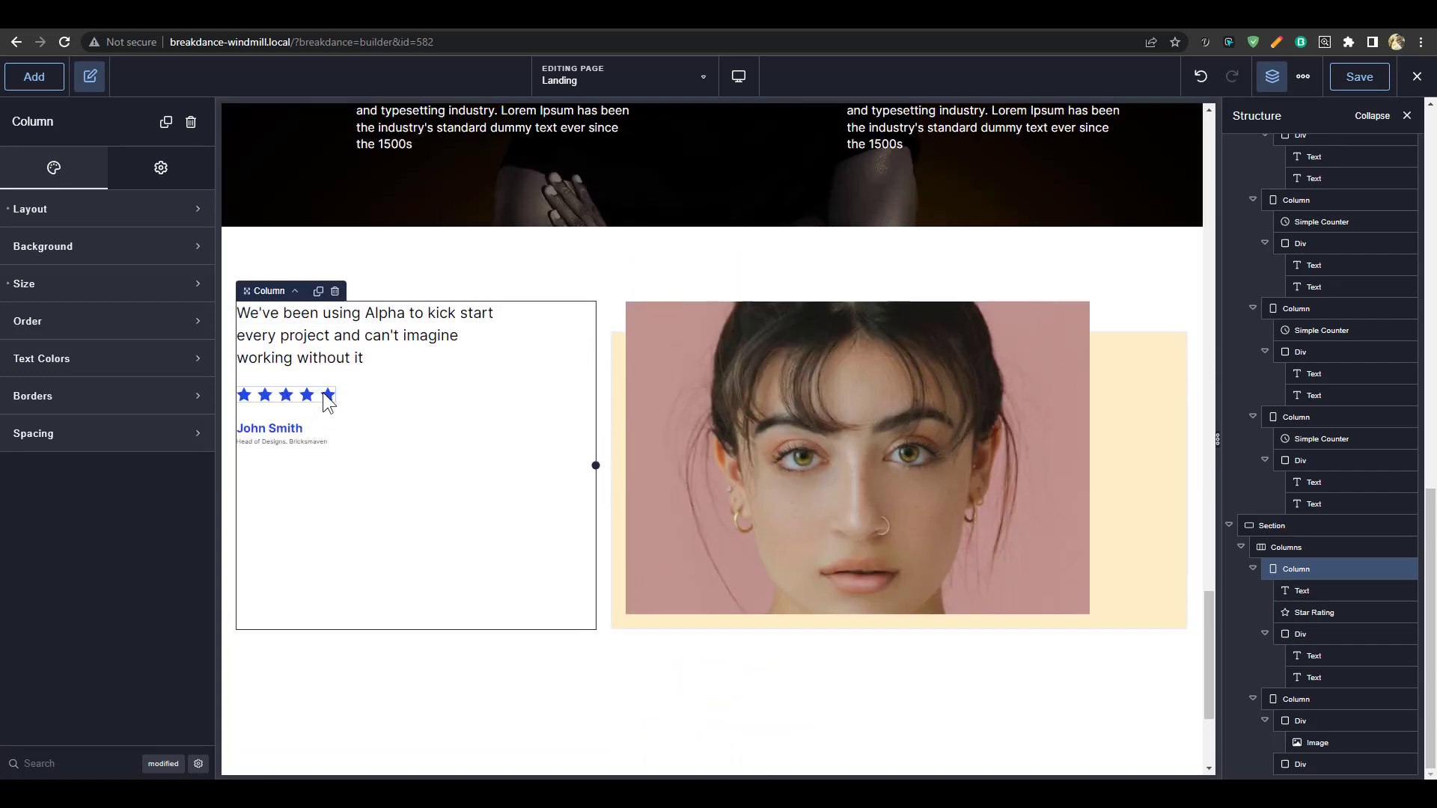
pyautogui.click(284, 432)
pyautogui.click(110, 176)
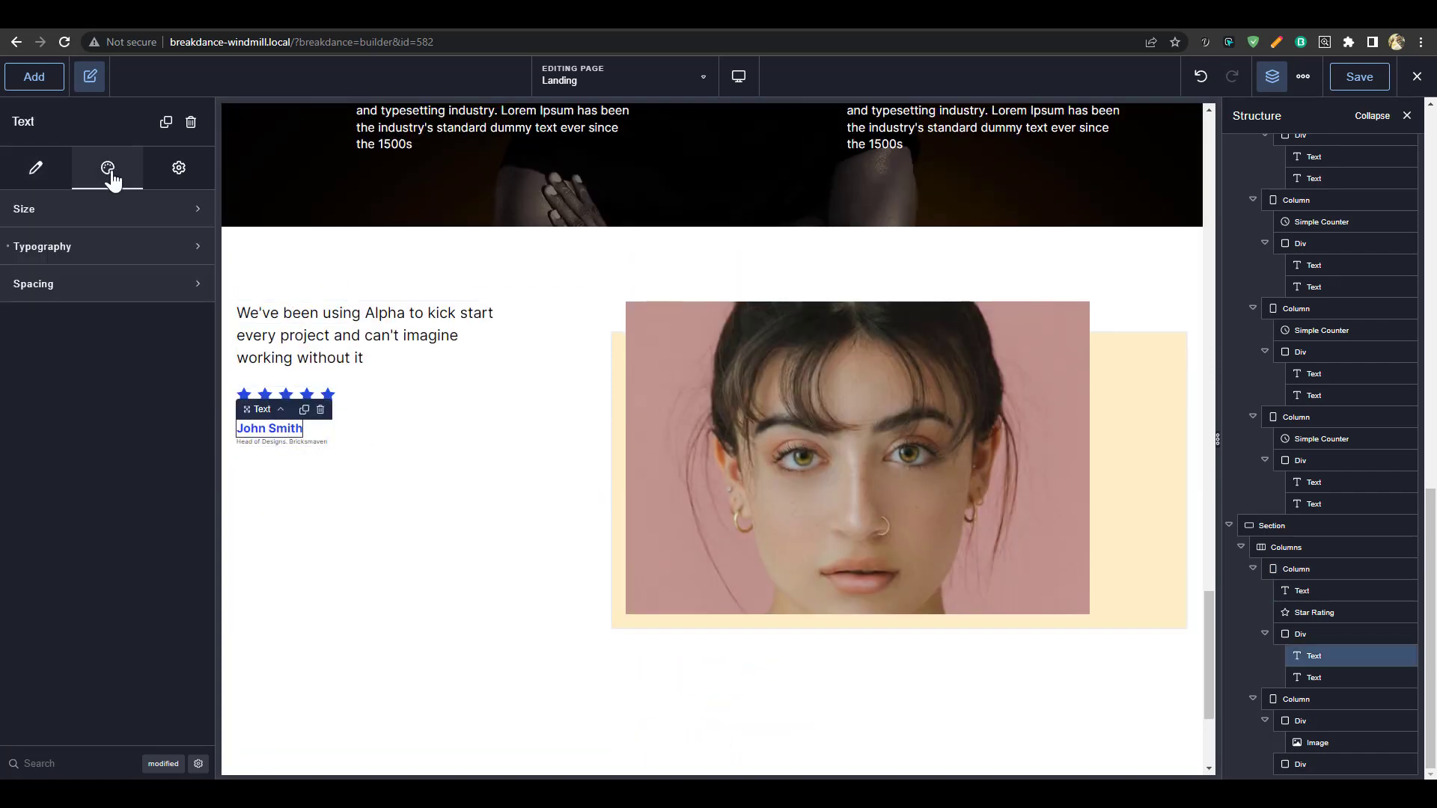
pyautogui.click(97, 247)
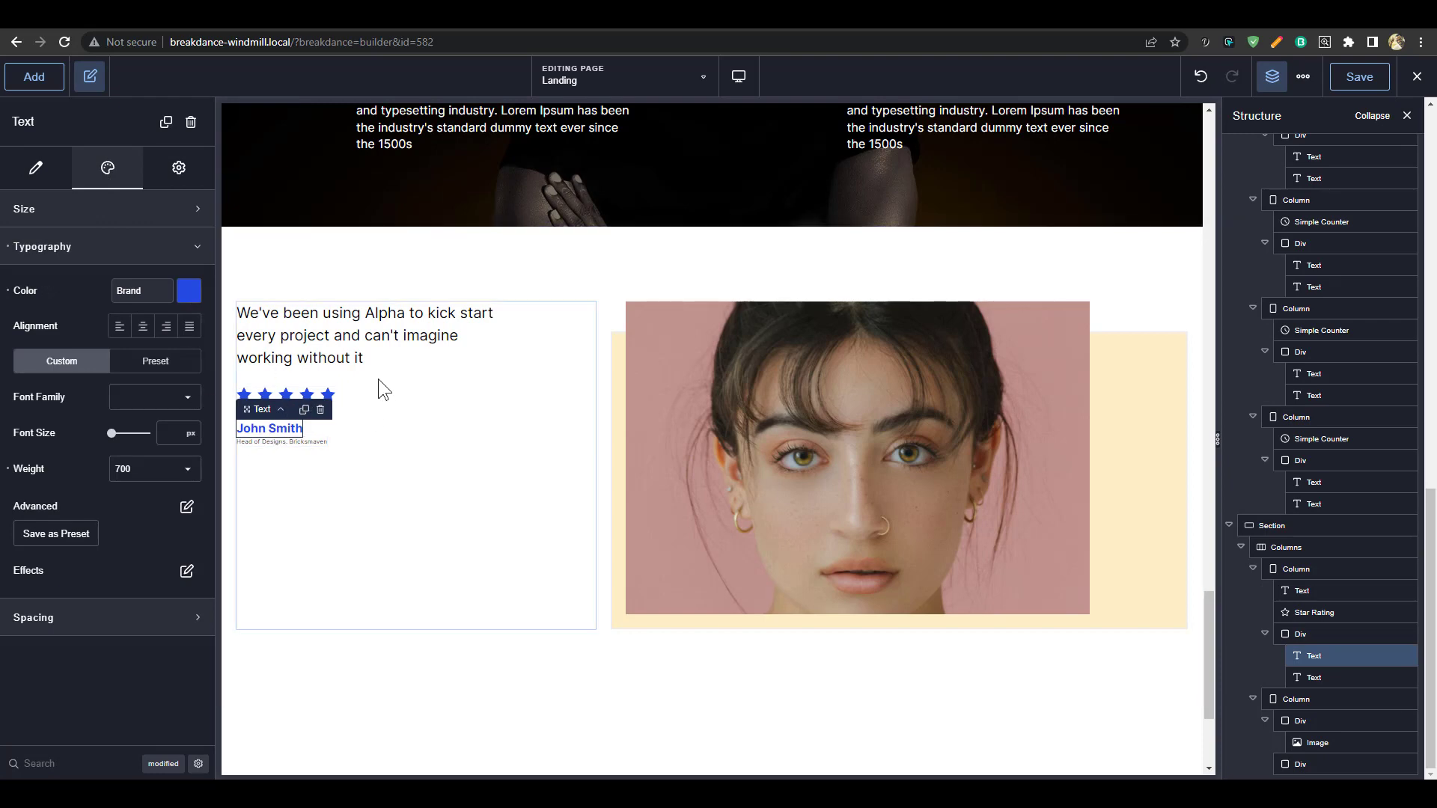
pyautogui.click(573, 517)
pyautogui.click(861, 288)
pyautogui.scroll(-3, 853, 494)
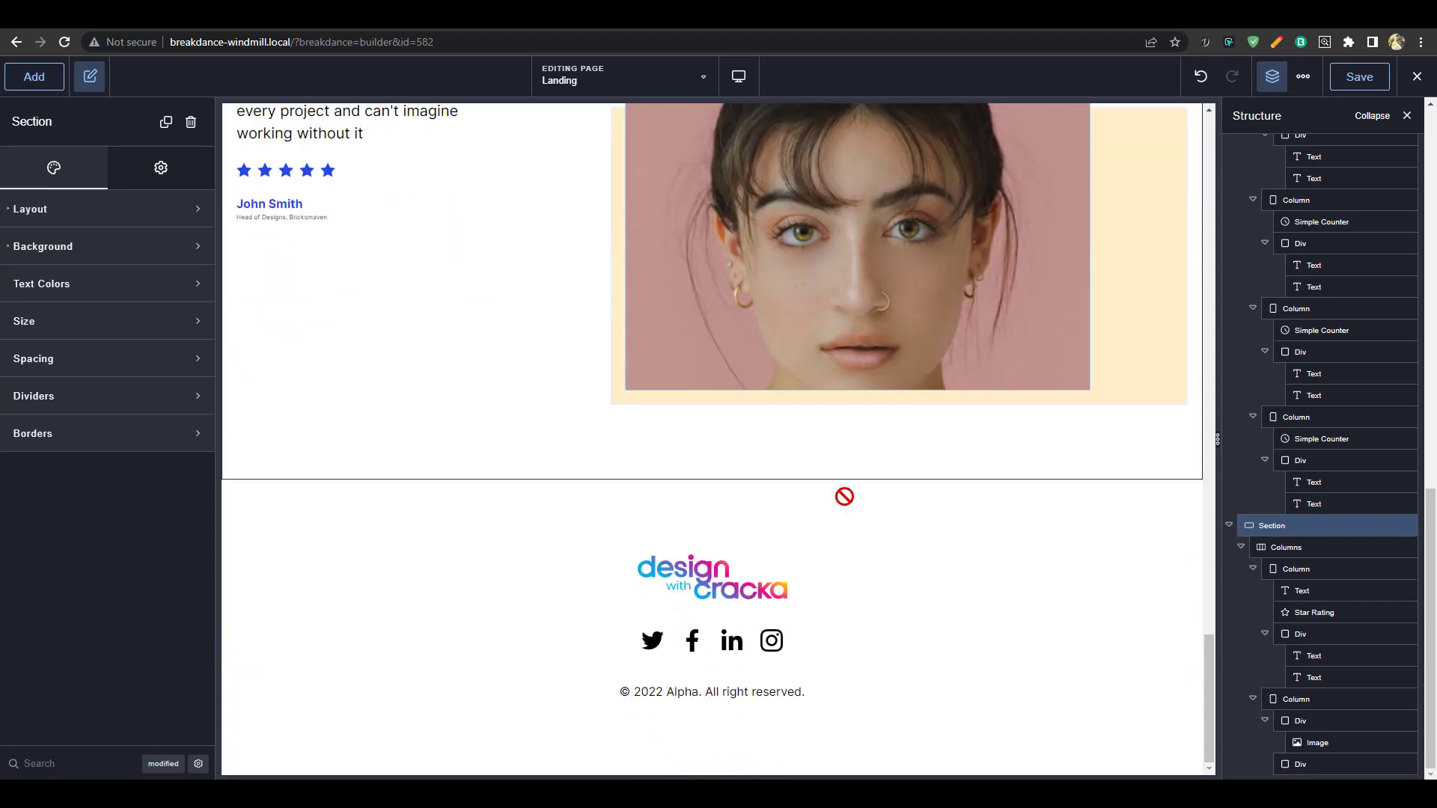
pyautogui.scroll(3, 881, 463)
pyautogui.scroll(-3, 861, 460)
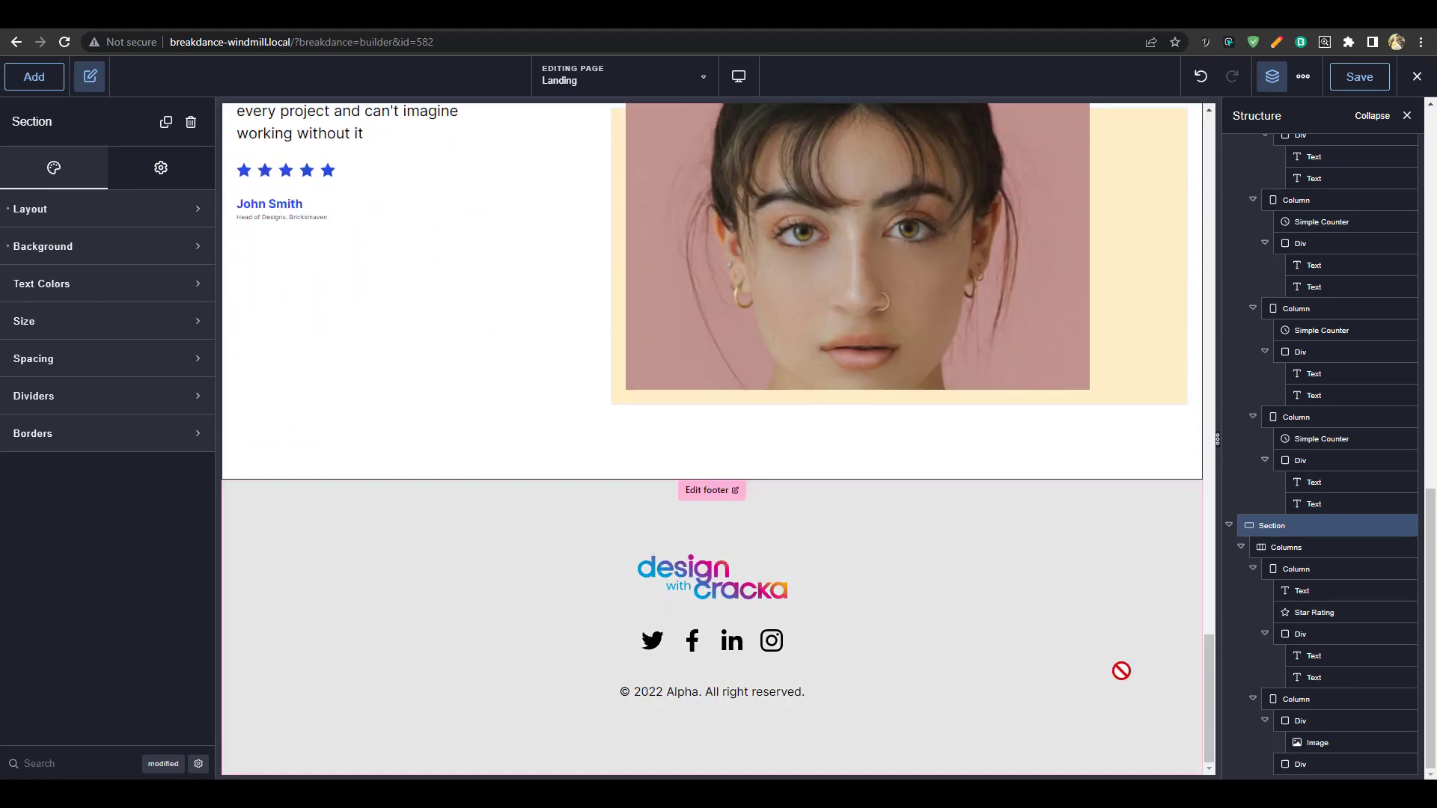
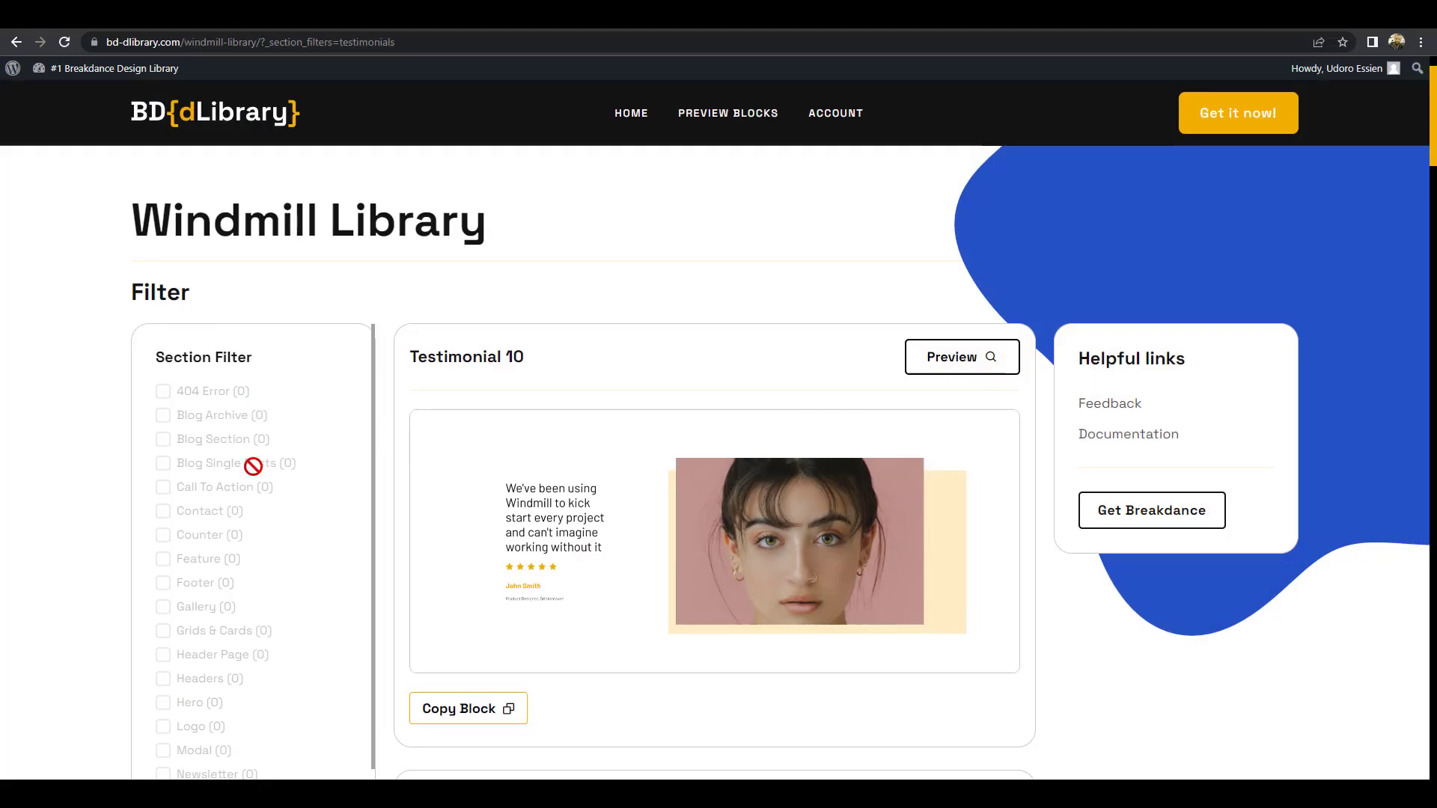
# Switch the Windmill Library filter from Testimonials to Contact blocks only
pyautogui.scroll(-4, 253, 465)
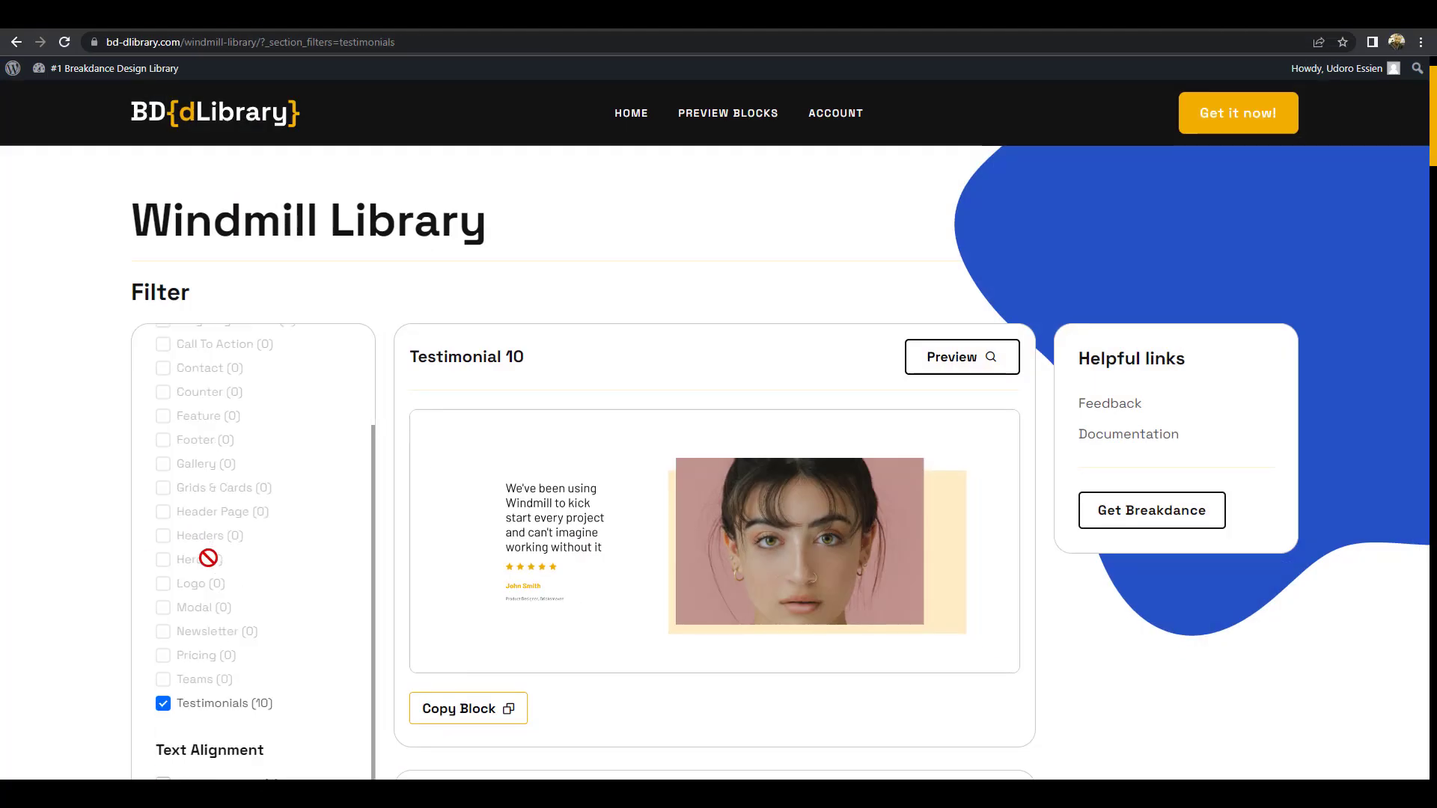
pyautogui.click(164, 587)
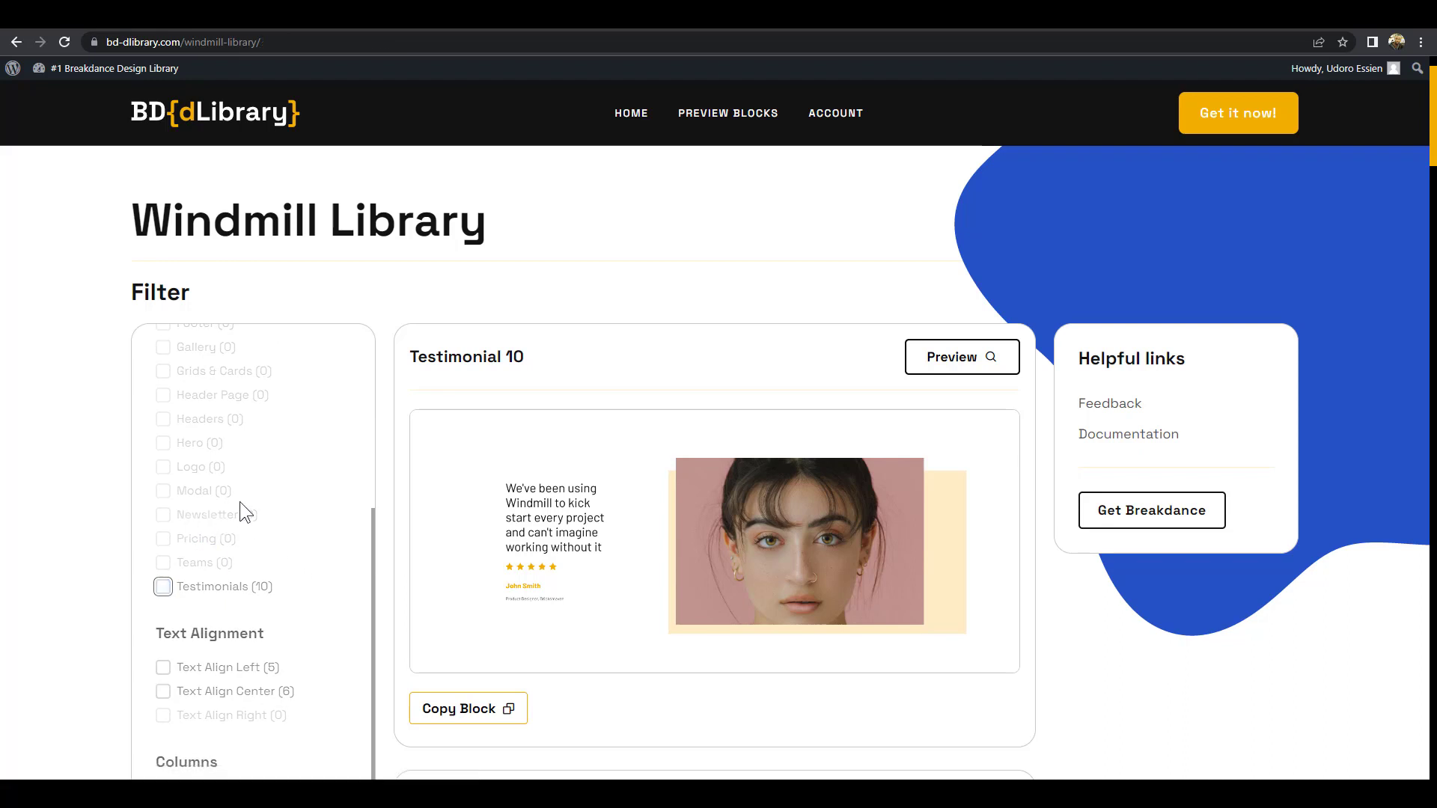
pyautogui.scroll(5, 178, 482)
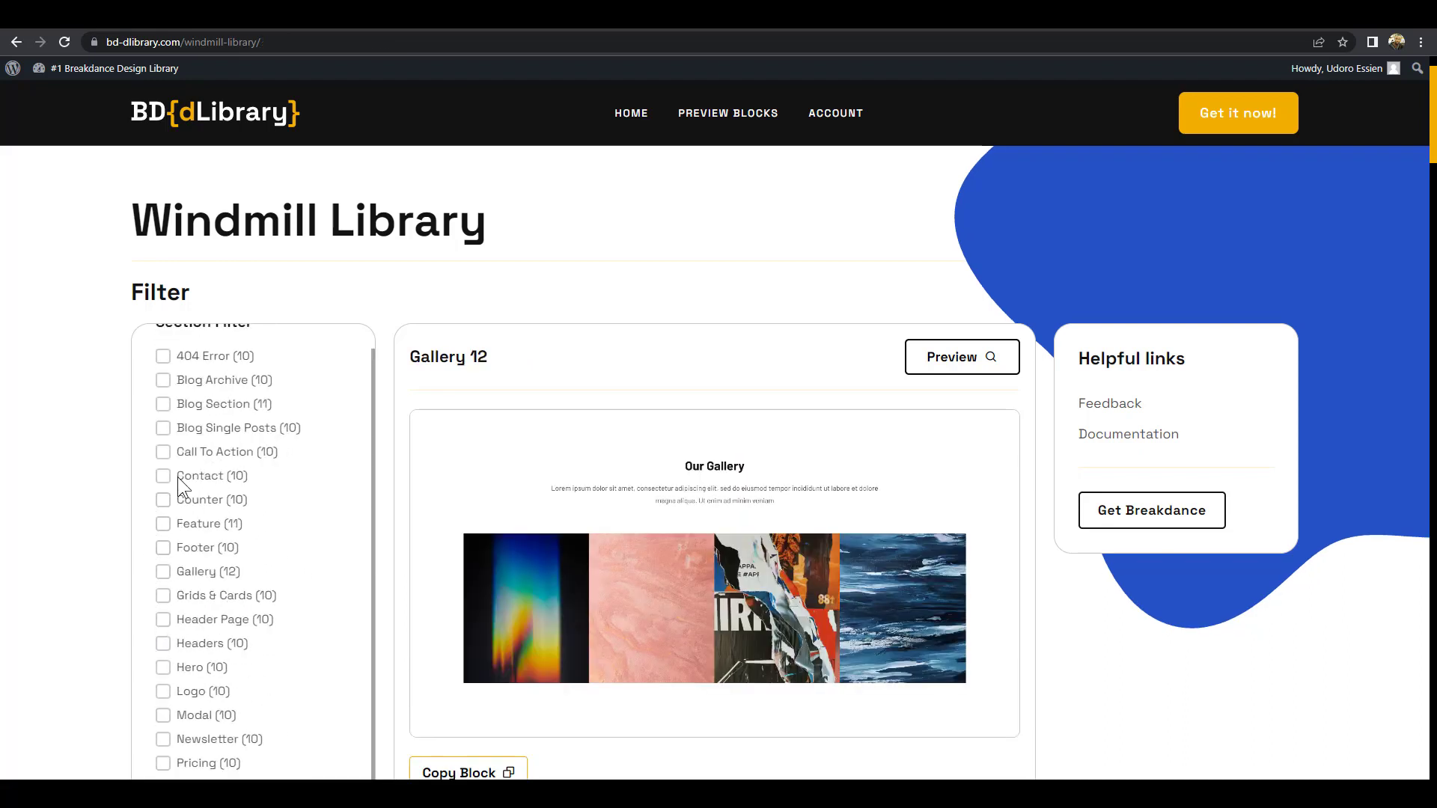
pyautogui.click(162, 500)
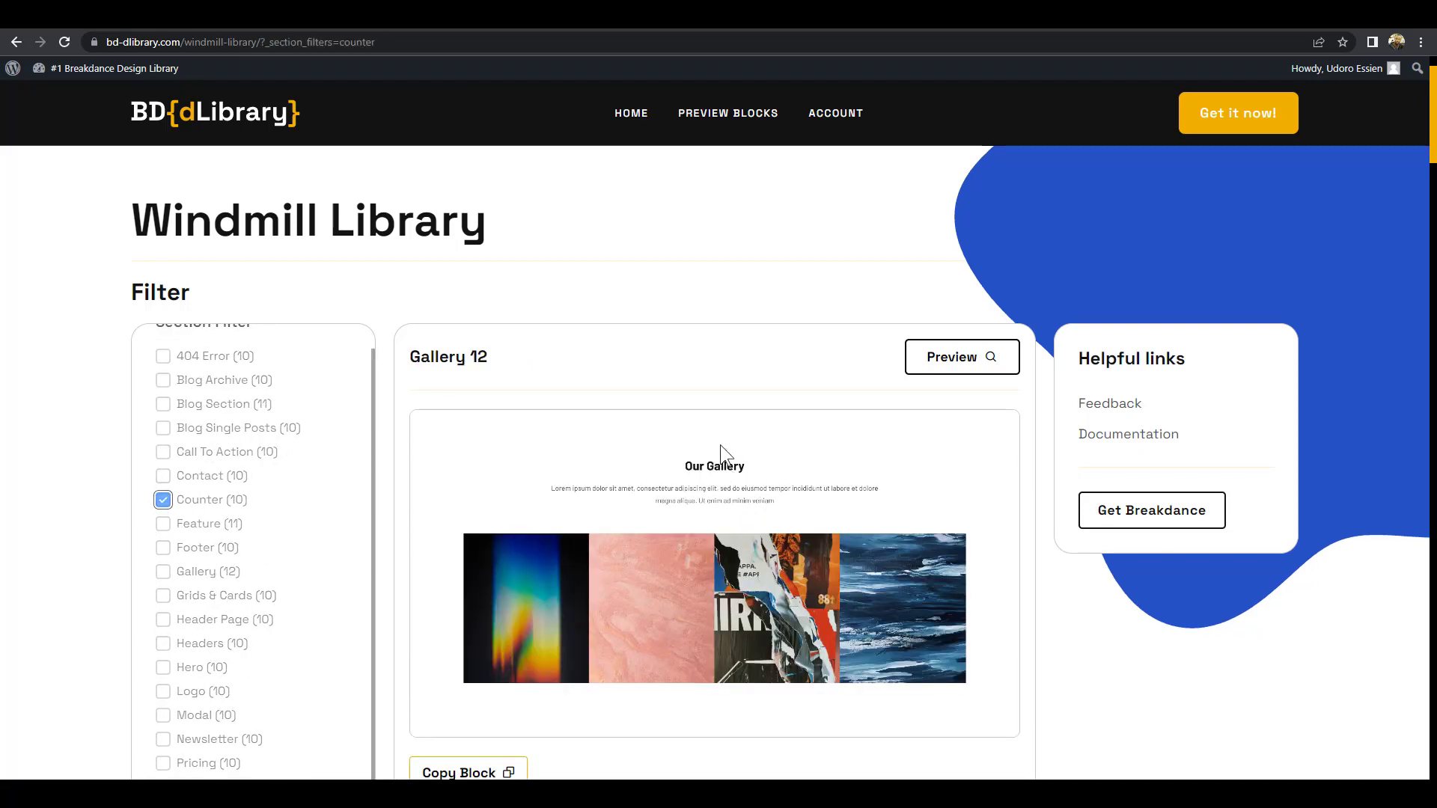
pyautogui.scroll(-10, 869, 427)
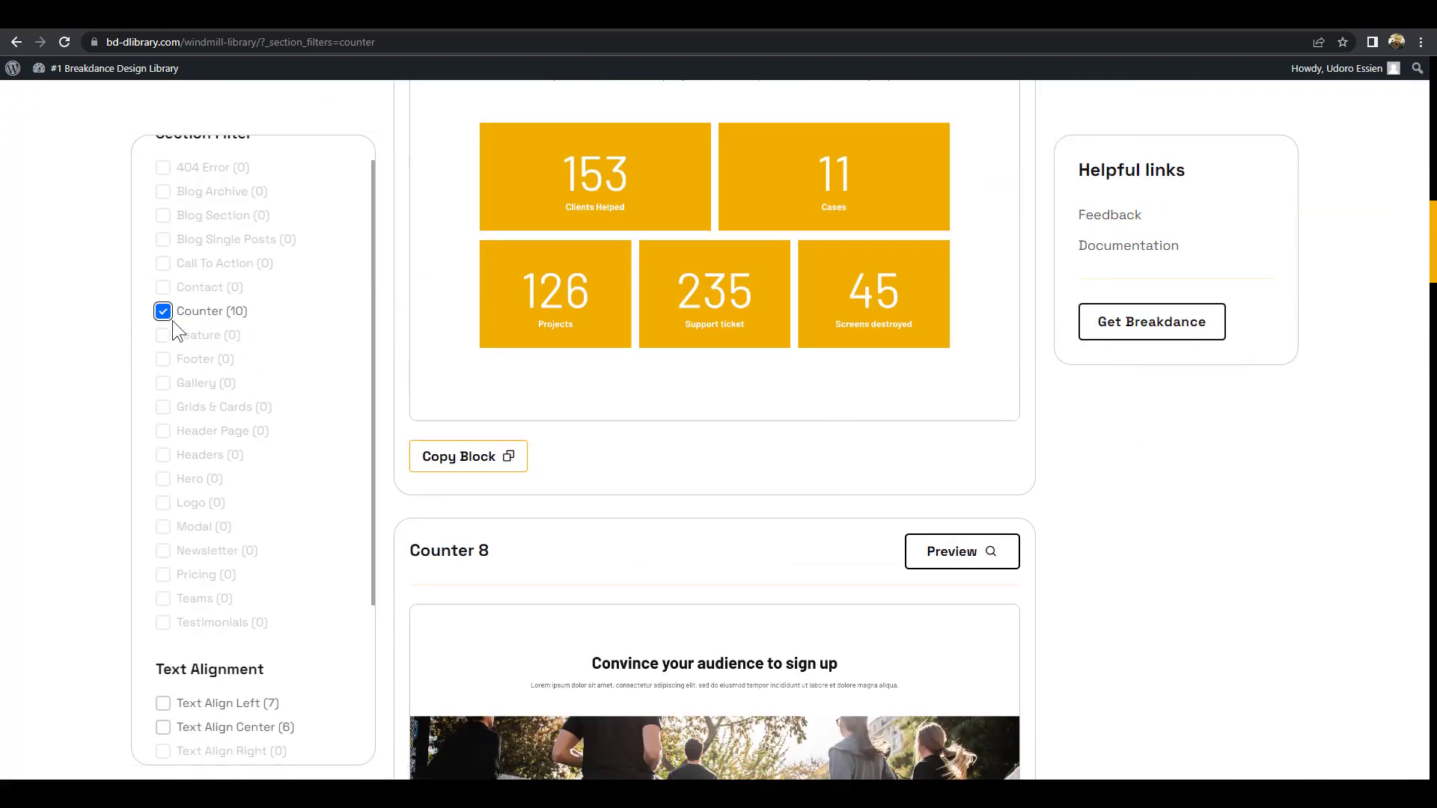
pyautogui.click(163, 312)
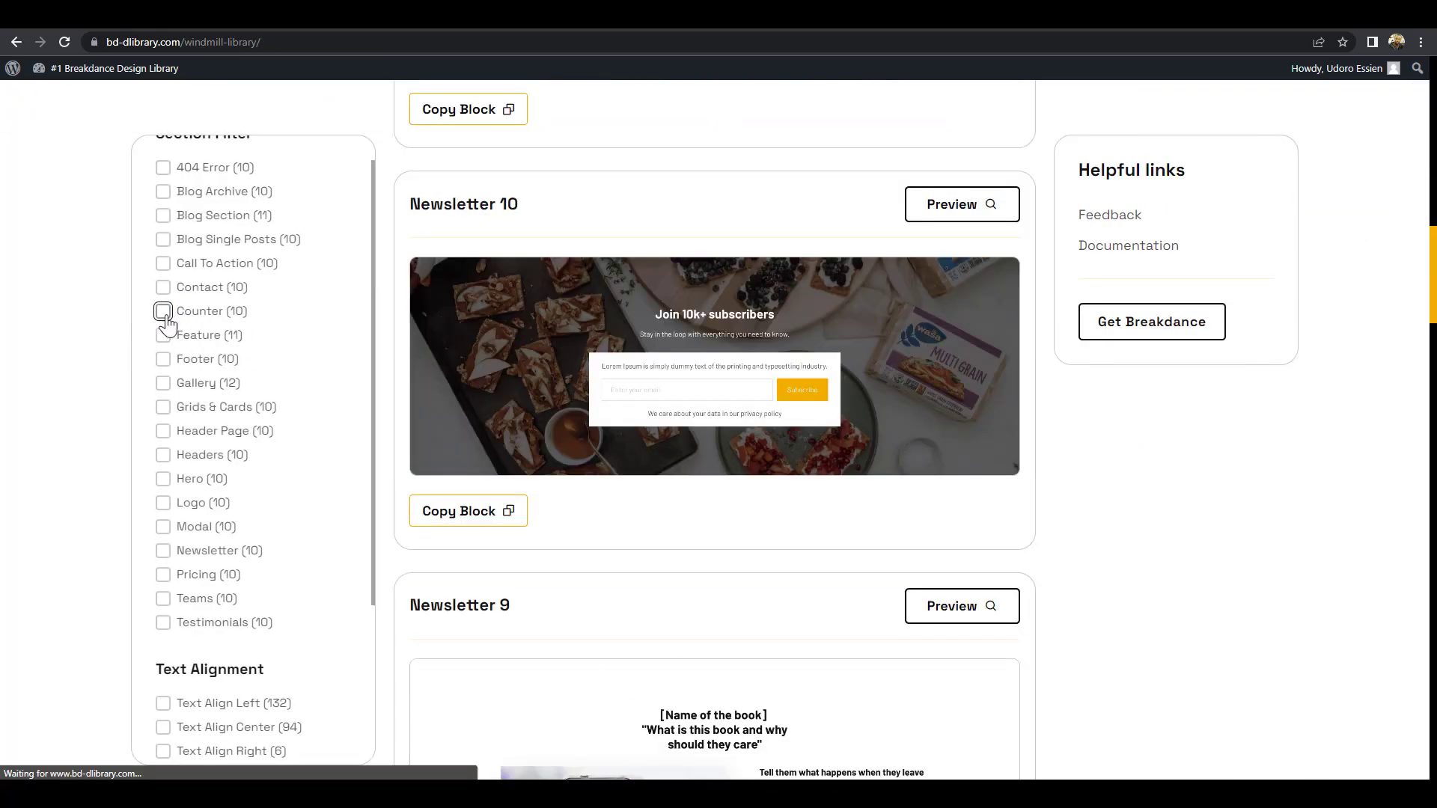
pyautogui.click(163, 290)
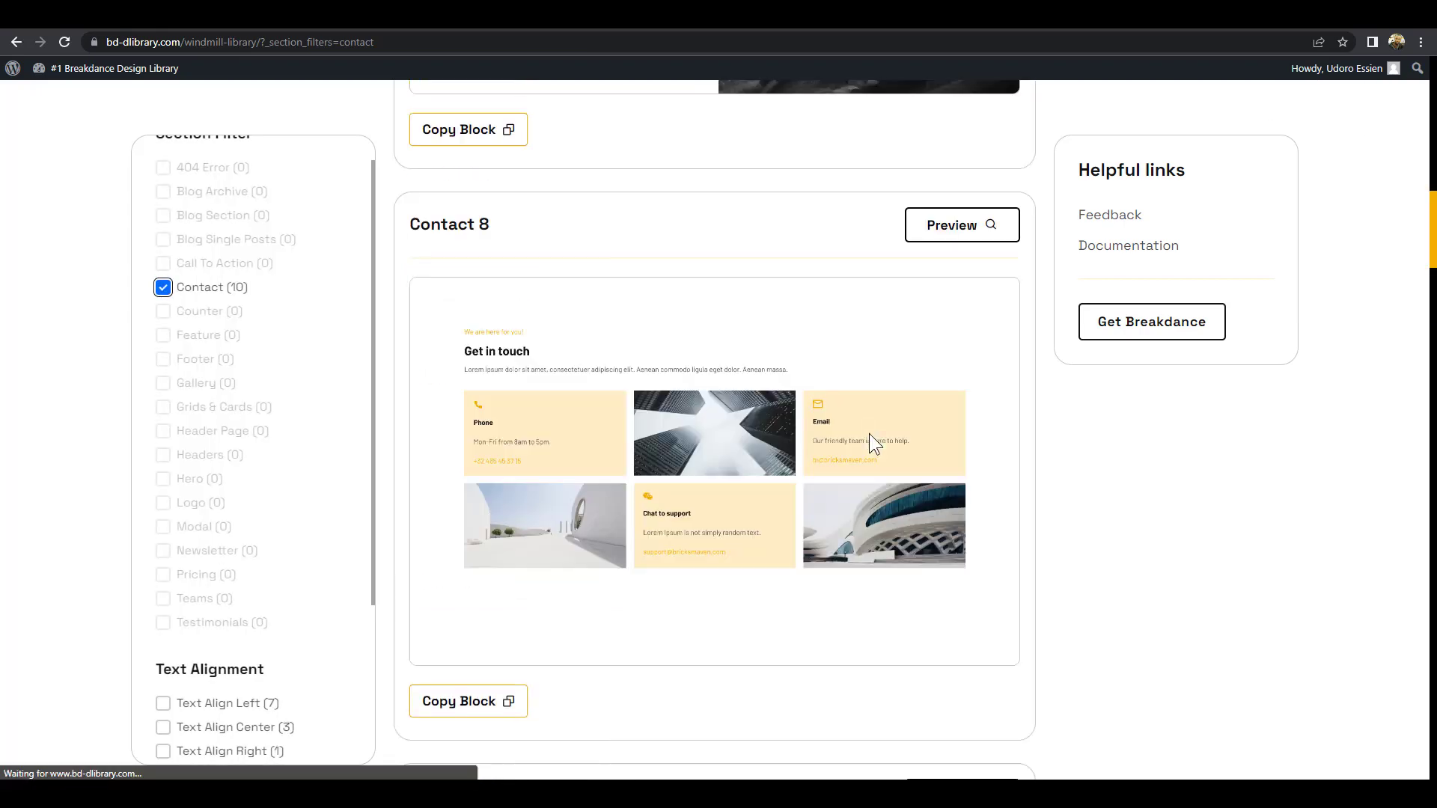
# Copy the Contact 9 block, then select the testimonial image Div back in the builder
pyautogui.scroll(-14, 869, 430)
pyautogui.scroll(-5, 880, 439)
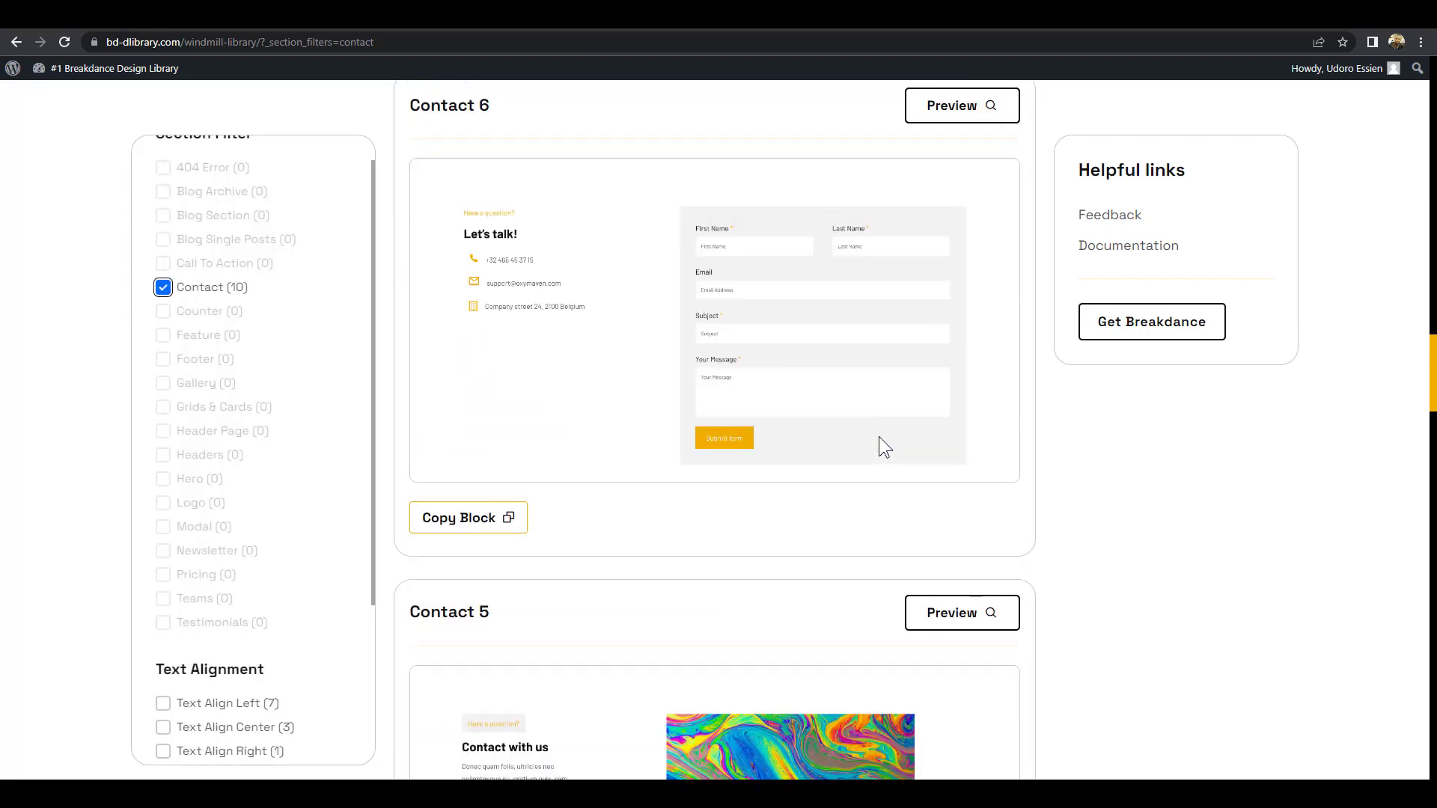
pyautogui.scroll(-6, 880, 439)
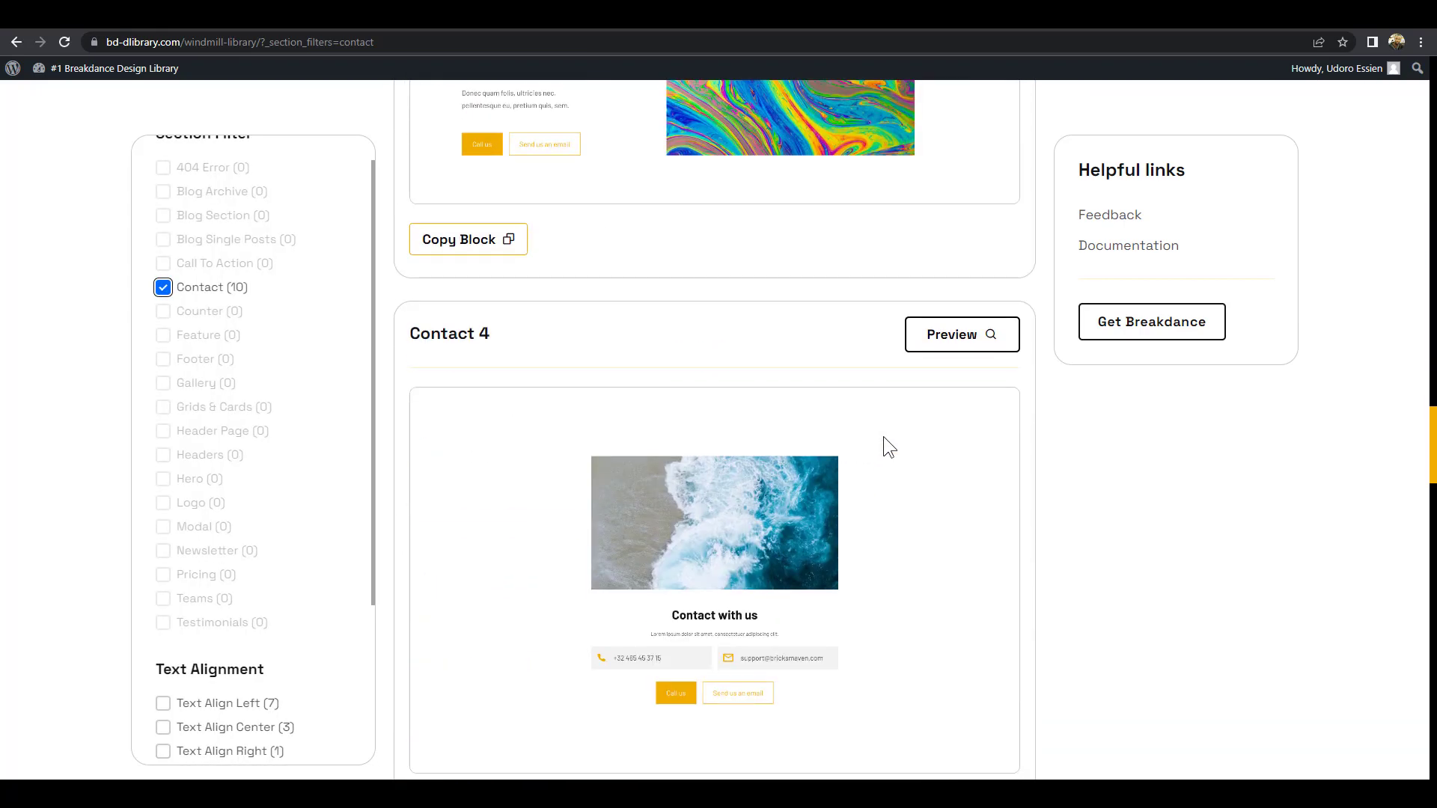
pyautogui.scroll(-20, 882, 442)
pyautogui.scroll(-5, 883, 464)
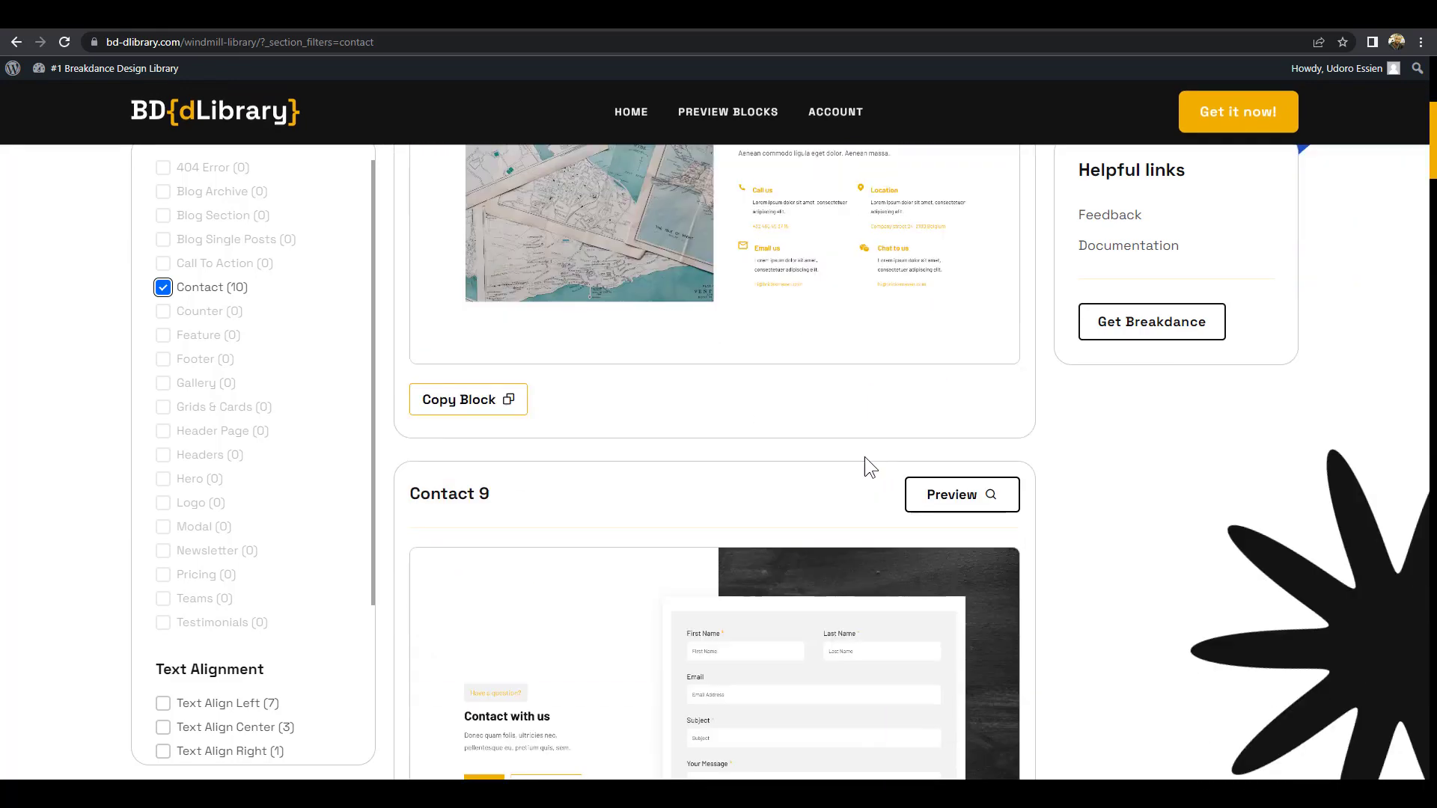
pyautogui.click(474, 723)
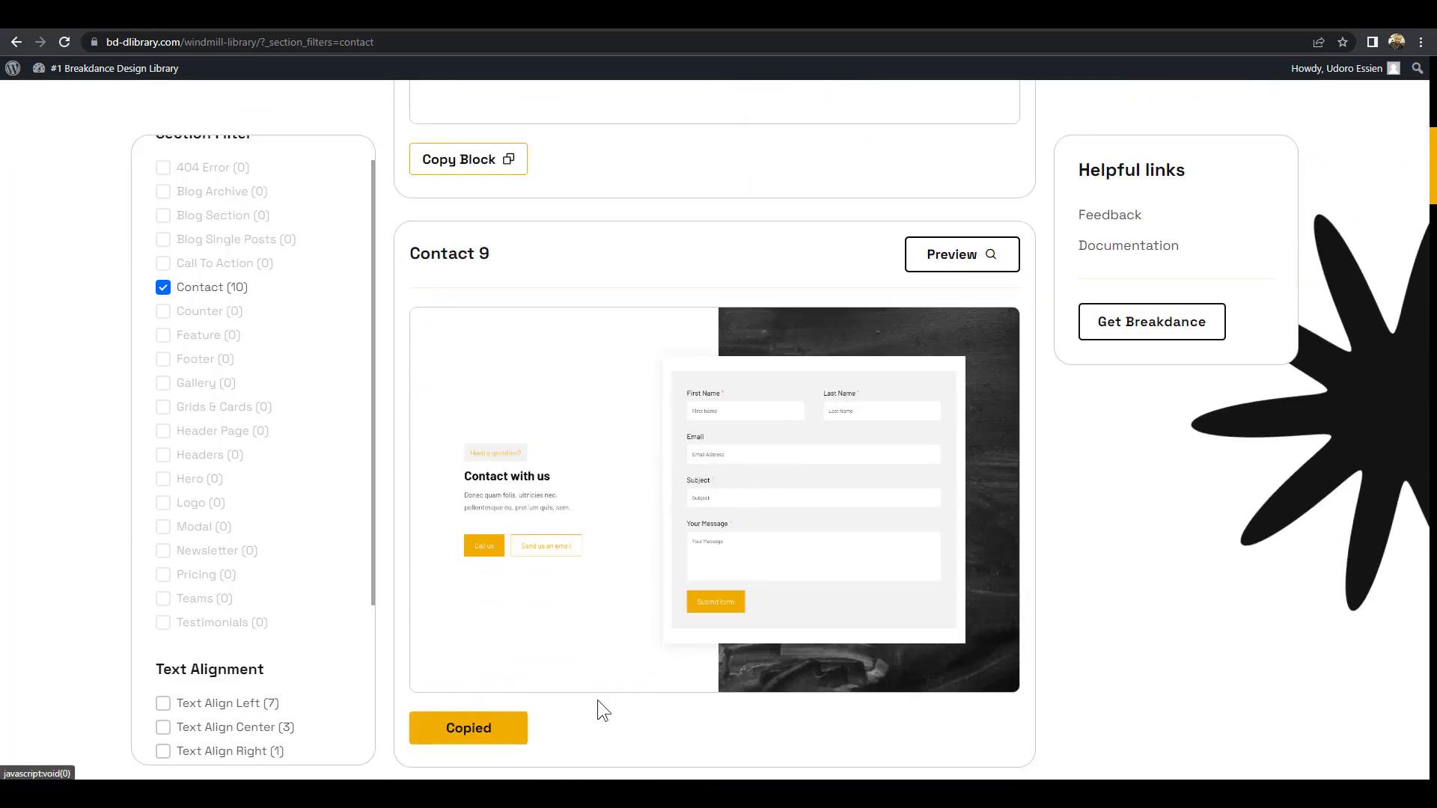
pyautogui.click(1345, 14)
pyautogui.click(839, 400)
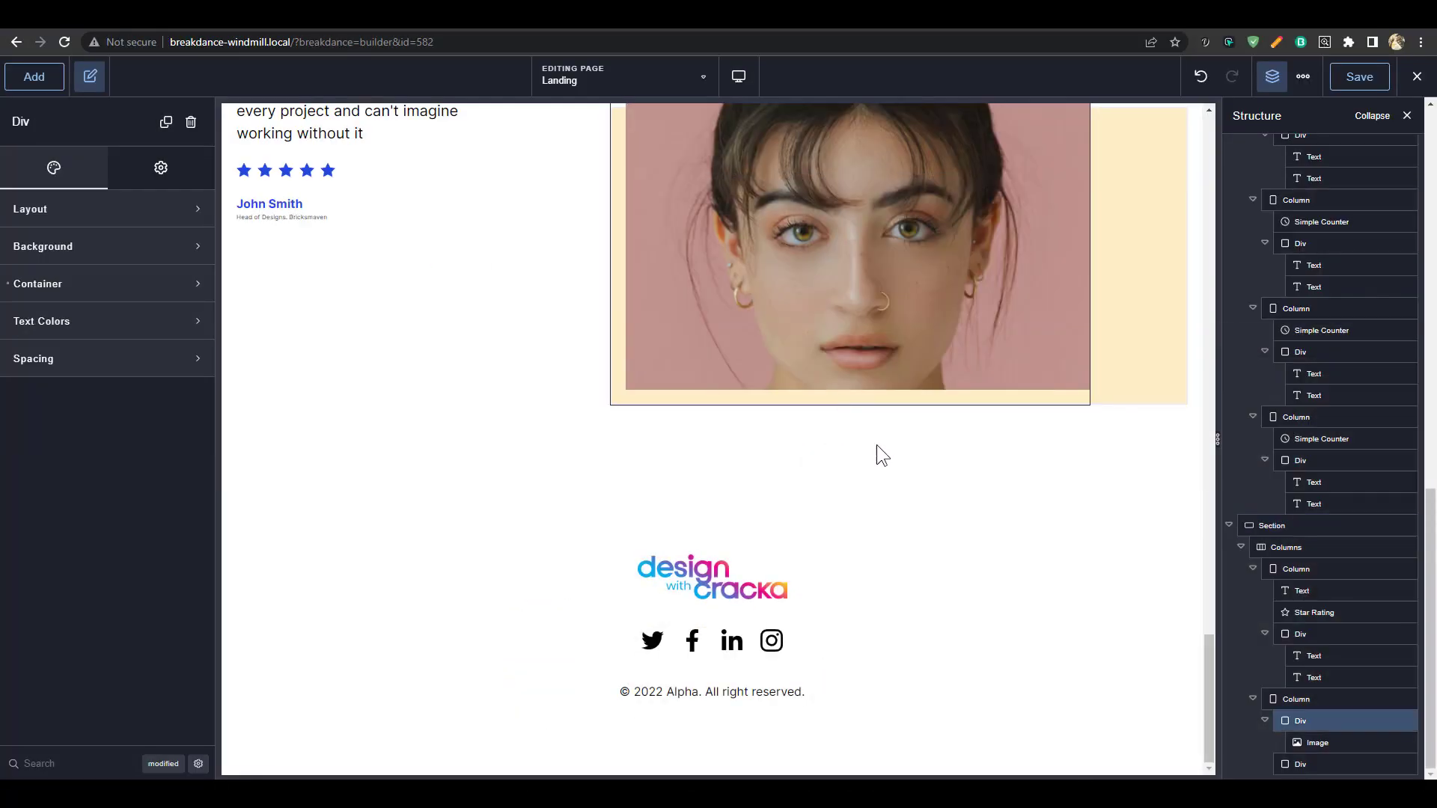
# Paste the contact section below the testimonial and give its dark panel the ENDSCREEN-mod.jpg background
pyautogui.hotkey('ctrl', 'v')
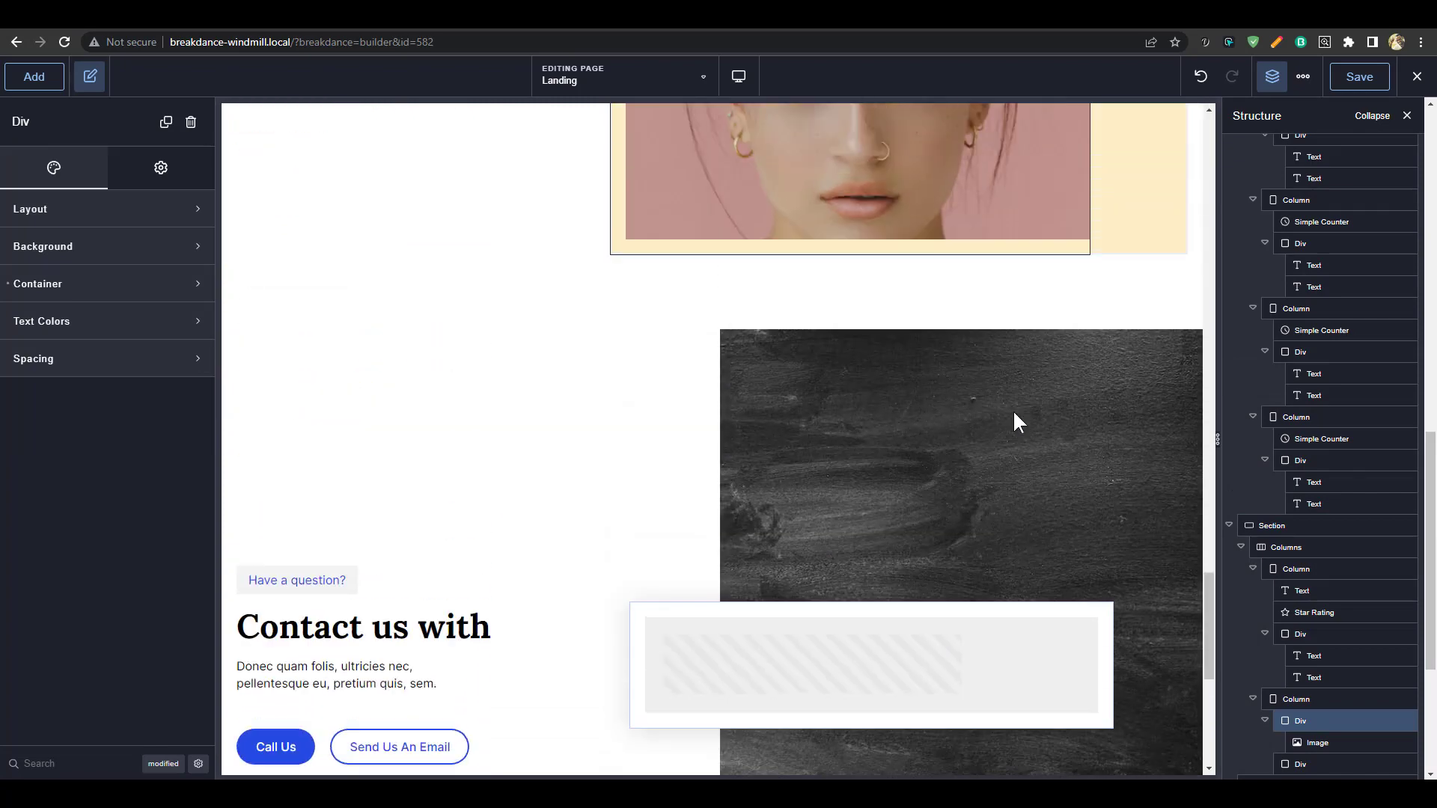
pyautogui.click(945, 366)
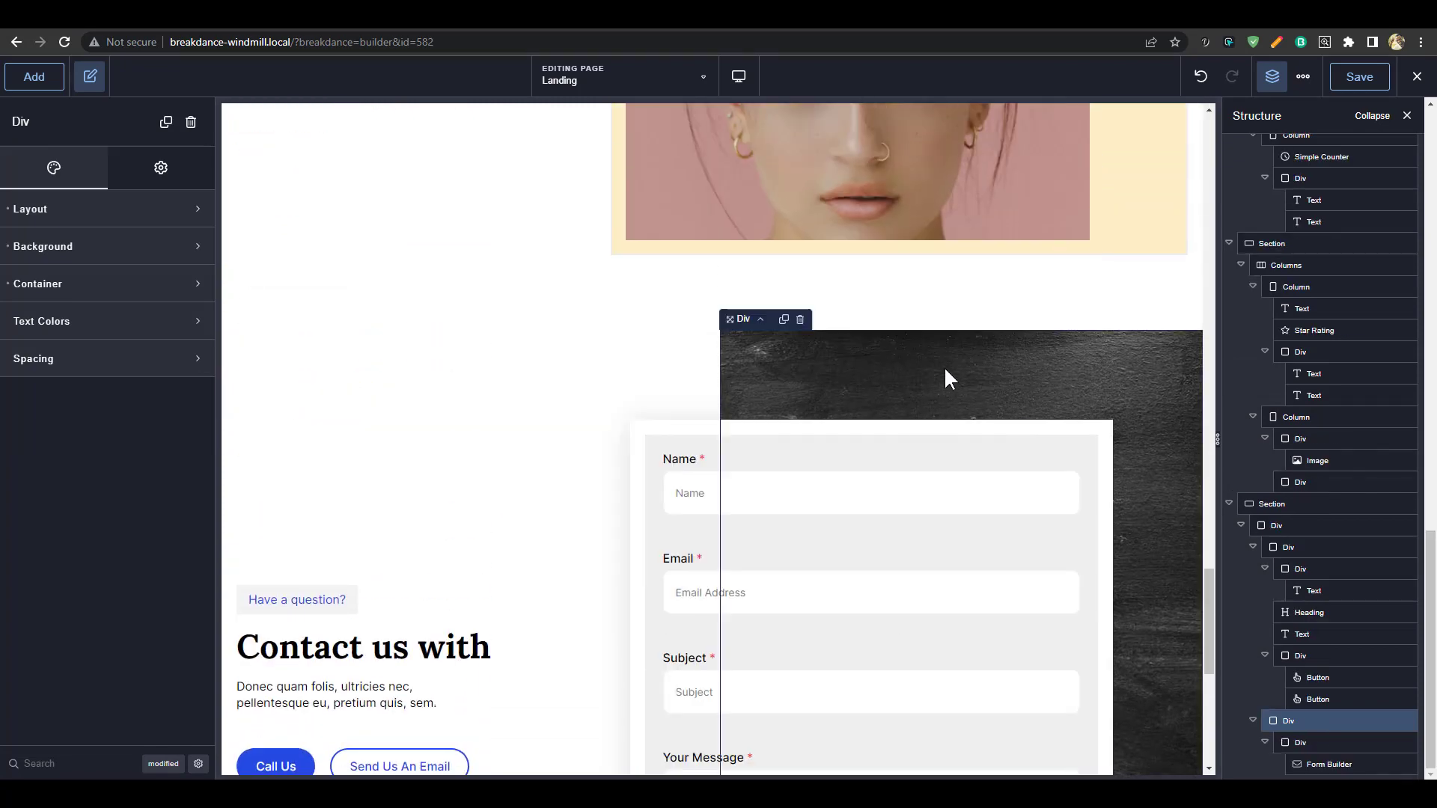
pyautogui.click(83, 249)
pyautogui.click(93, 420)
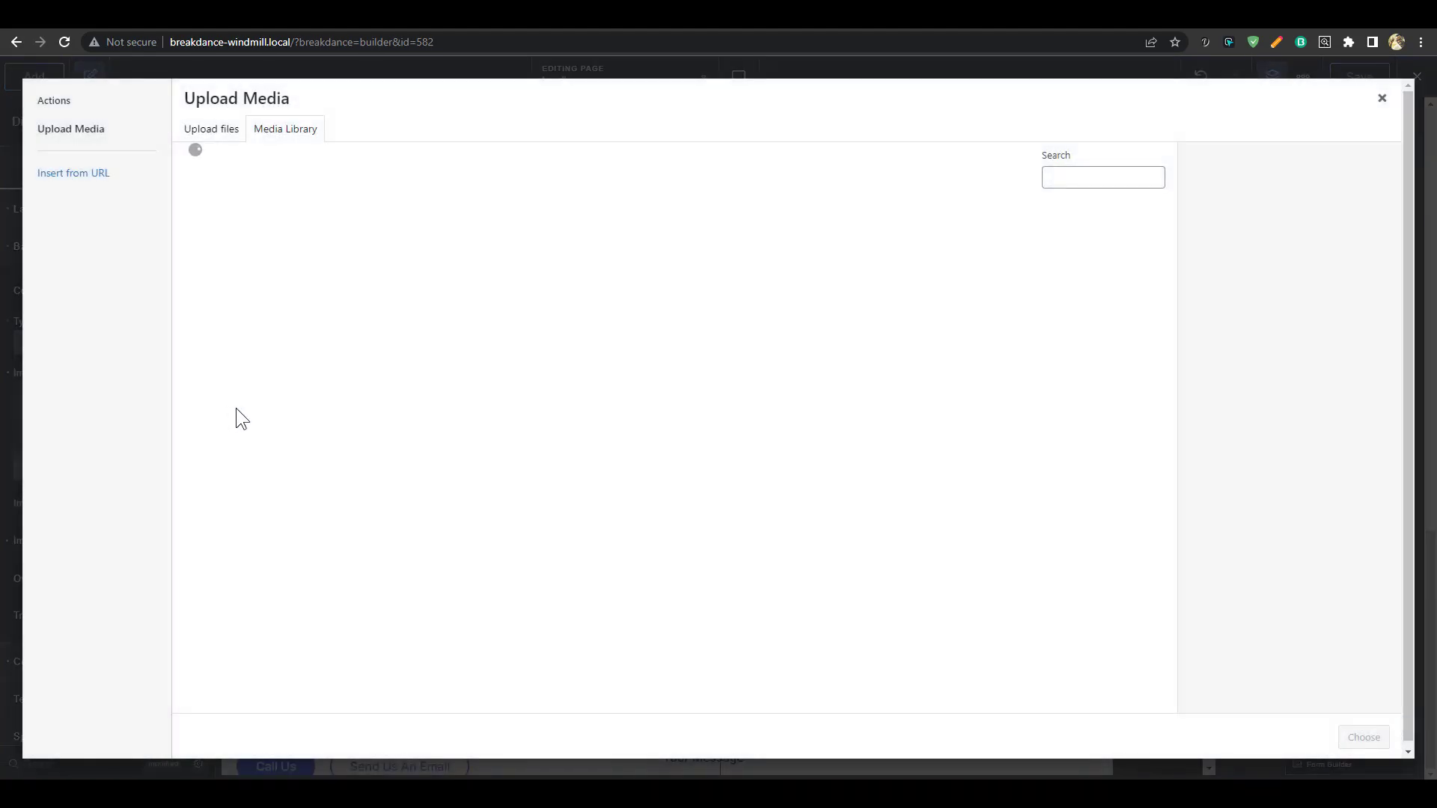
pyautogui.click(465, 278)
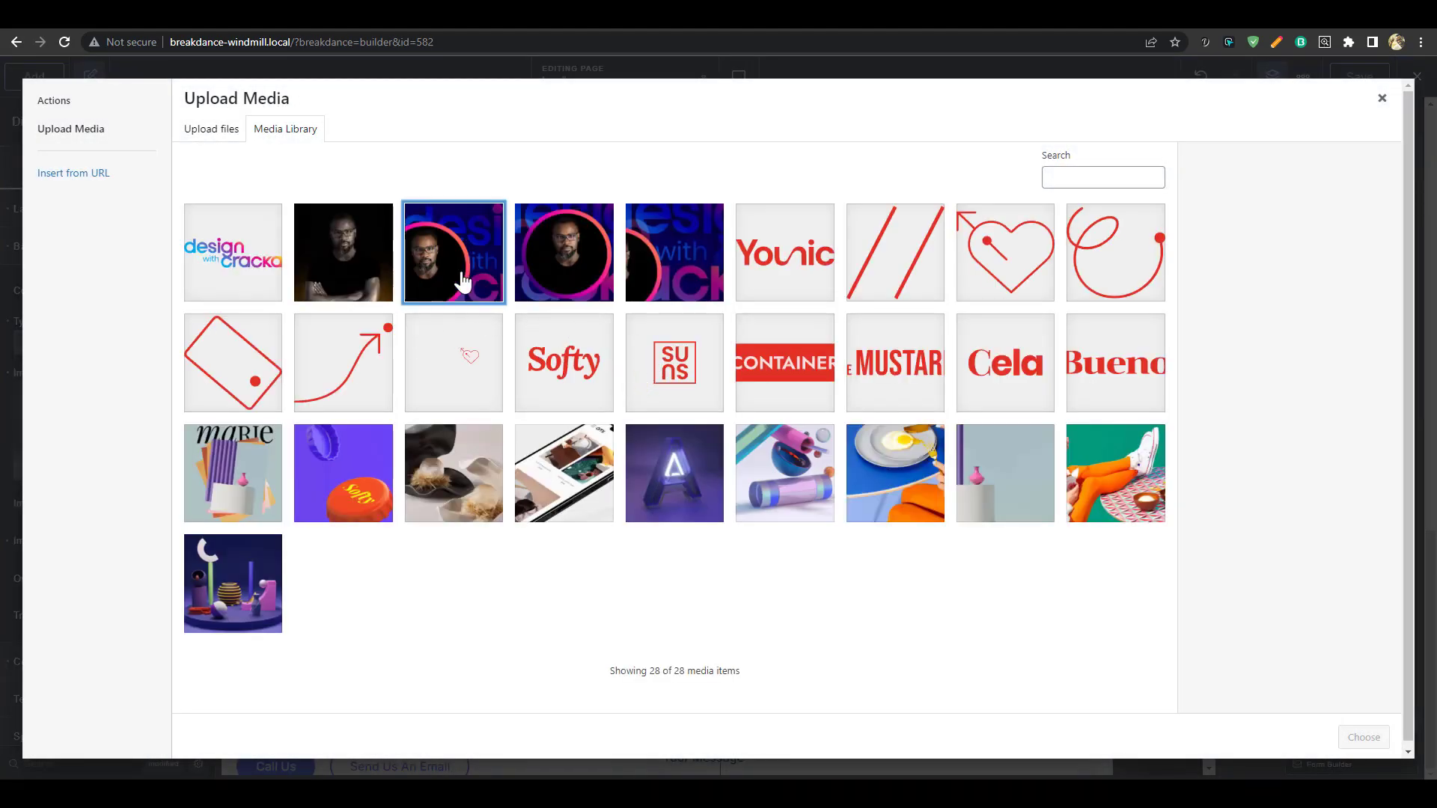
pyautogui.click(682, 274)
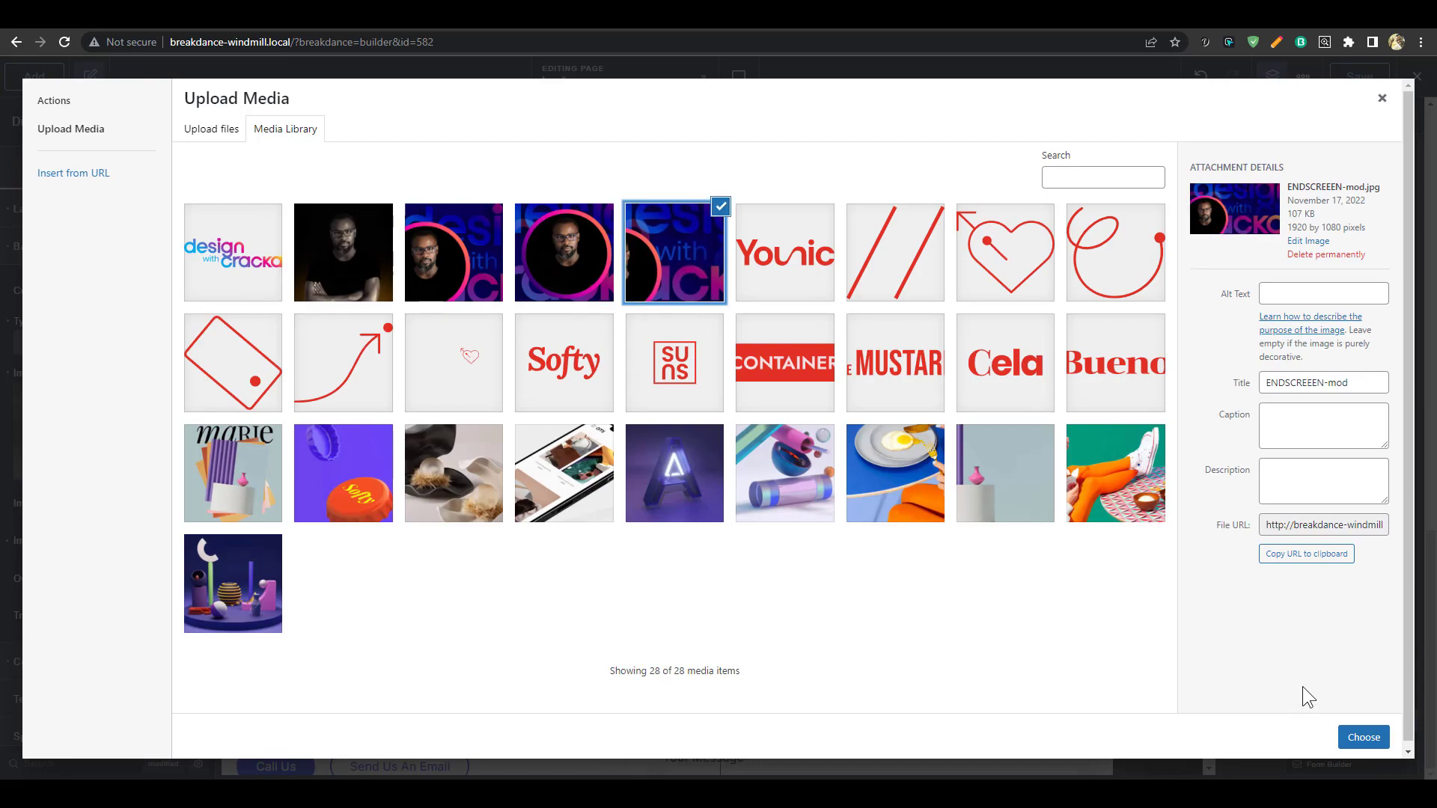
pyautogui.click(1359, 735)
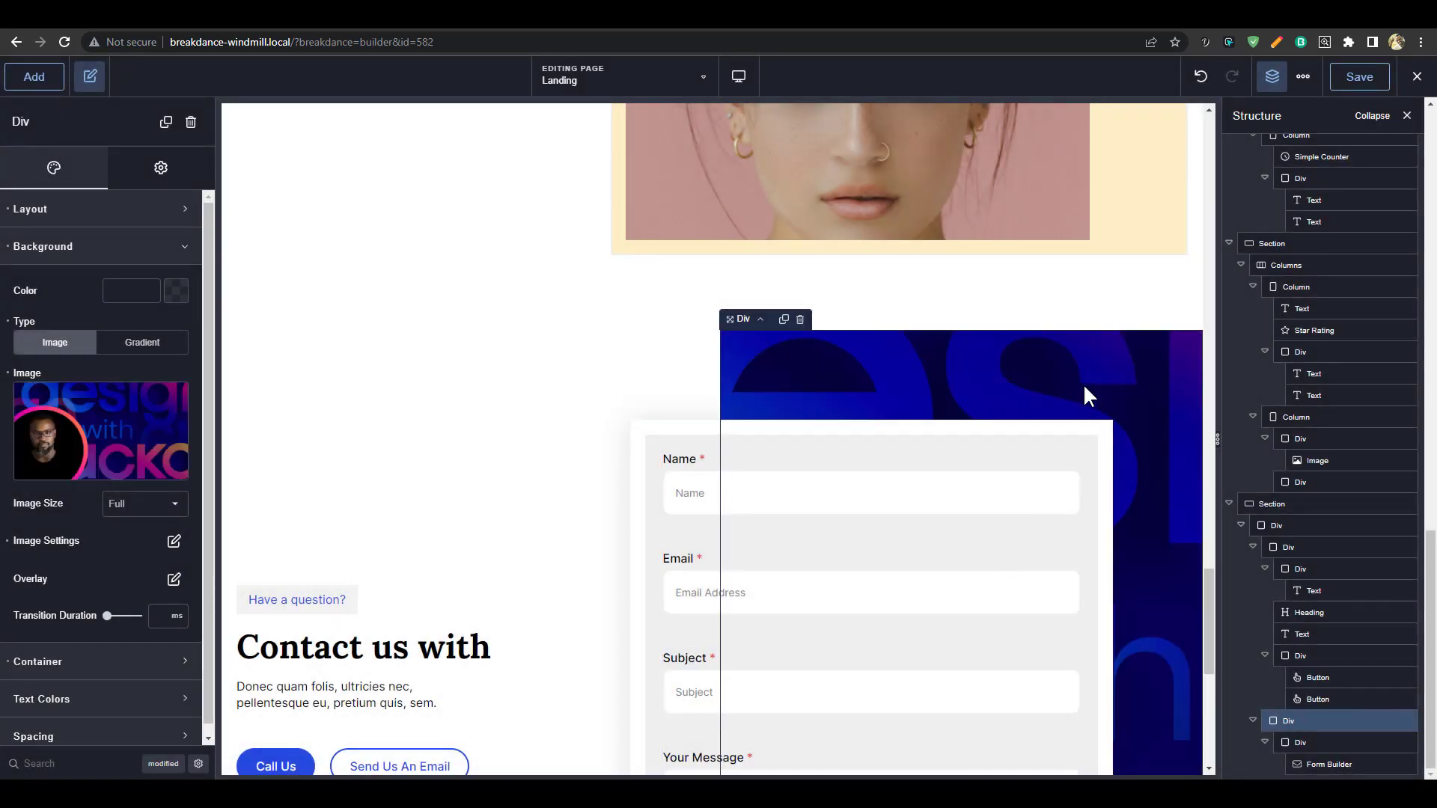
pyautogui.scroll(-2, 1033, 494)
pyautogui.scroll(10, 1075, 561)
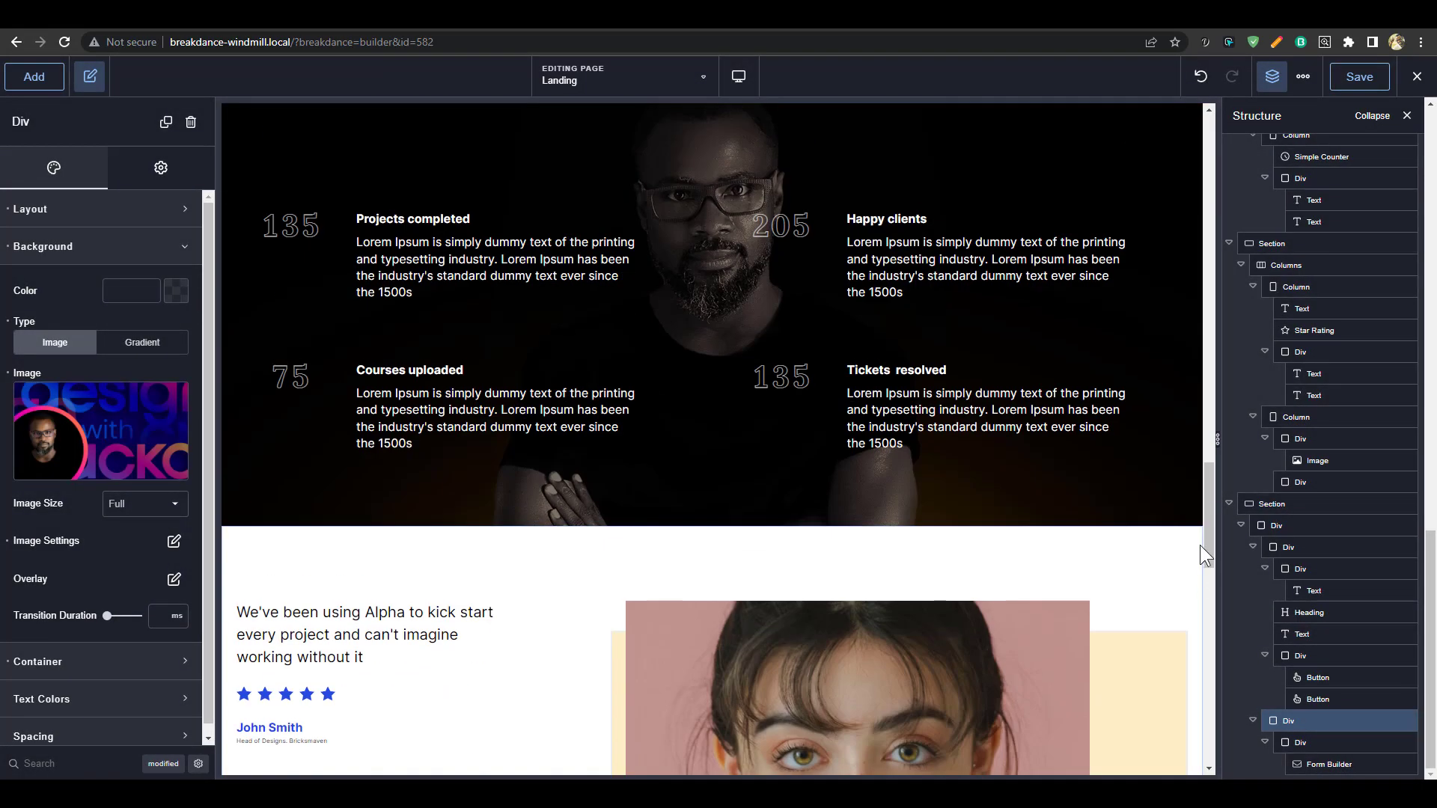
pyautogui.moveTo(1210, 482); pyautogui.dragTo(1213, 120)
# Save the page and leave the builder to view the live landing page
pyautogui.click(1359, 76)
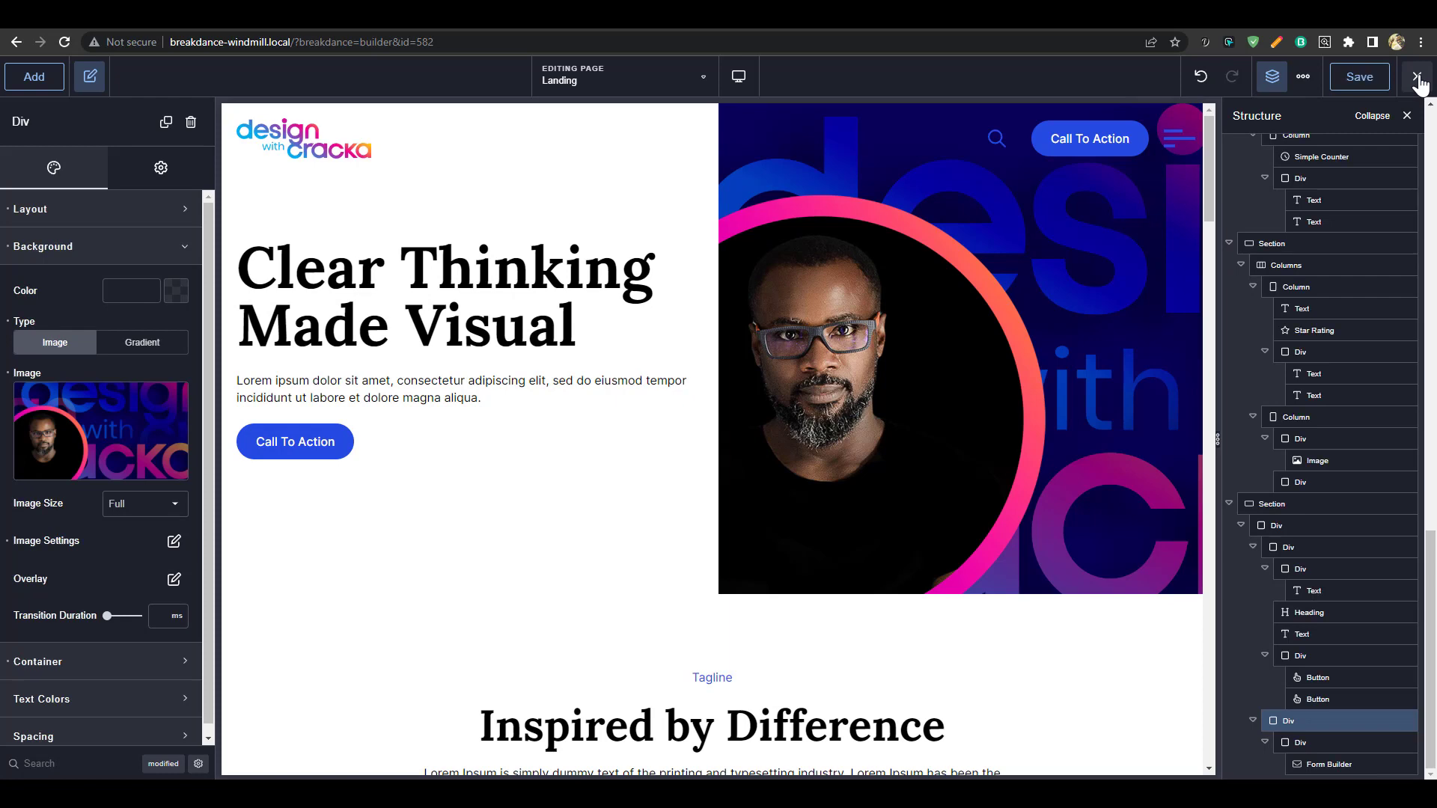
pyautogui.click(1417, 78)
pyautogui.click(1374, 115)
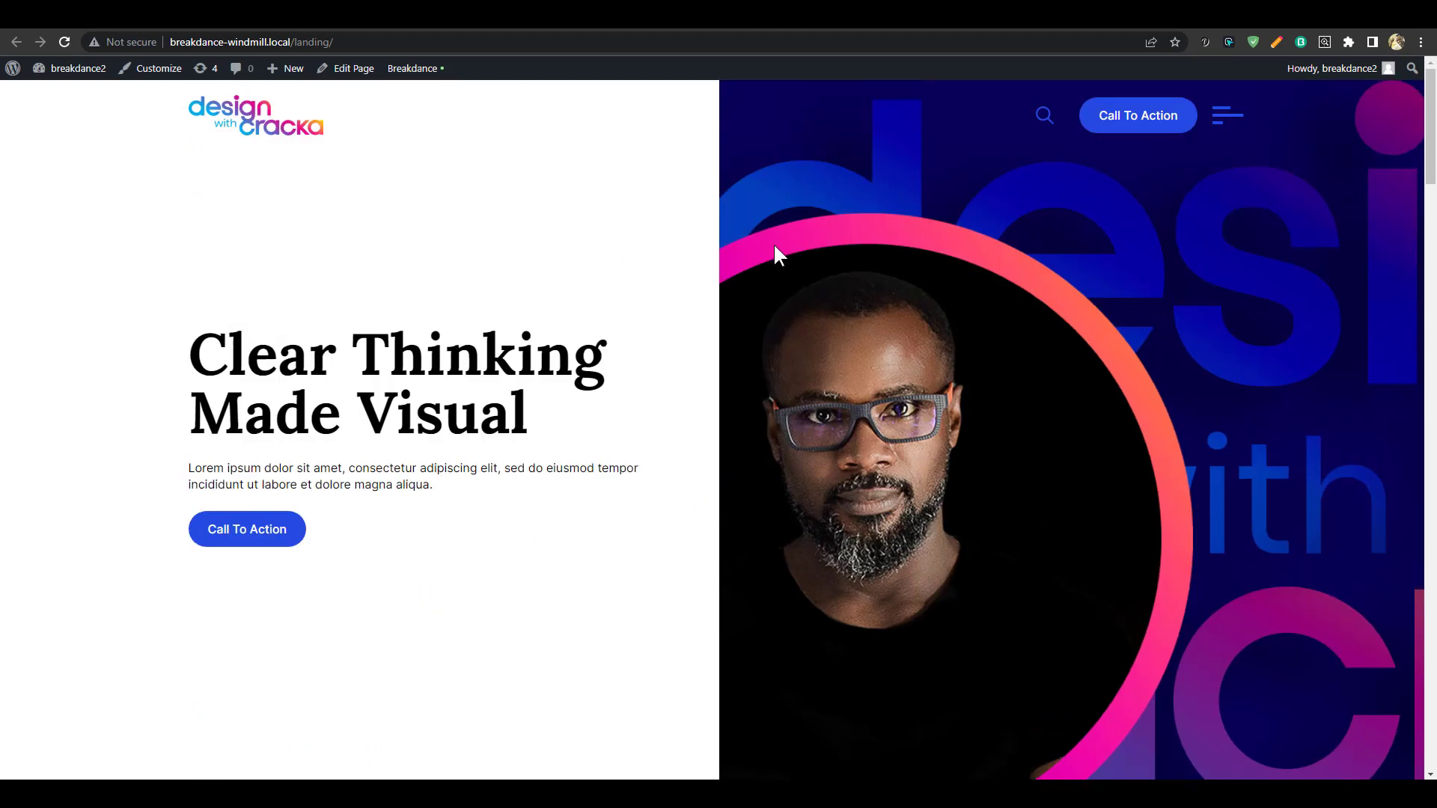
pyautogui.scroll(-5, 1135, 378)
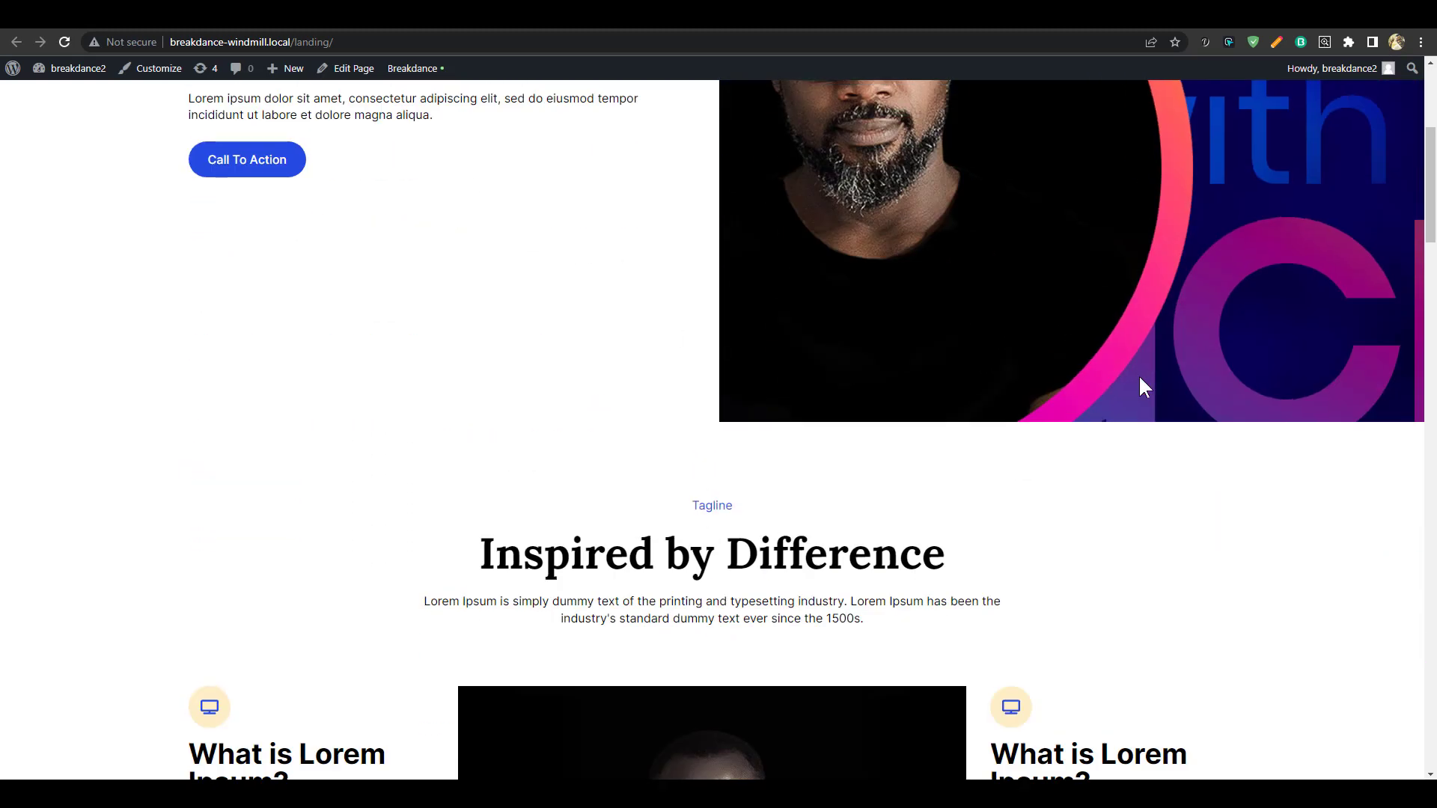
pyautogui.scroll(5, 1139, 375)
pyautogui.scroll(-5, 1104, 376)
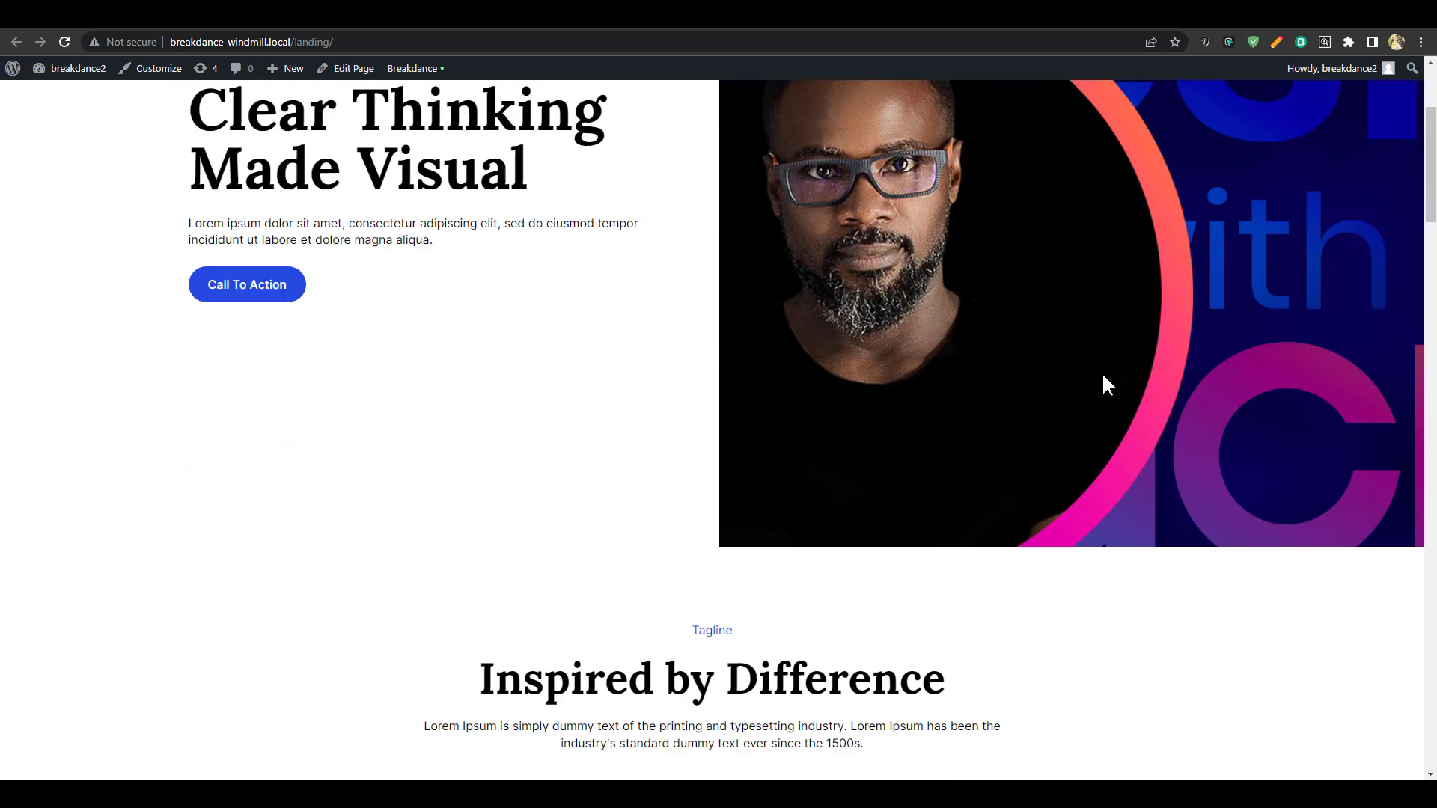
pyautogui.scroll(5, 1105, 377)
# Try the live page's off-canvas navigation menu and search overlay
pyautogui.click(1227, 116)
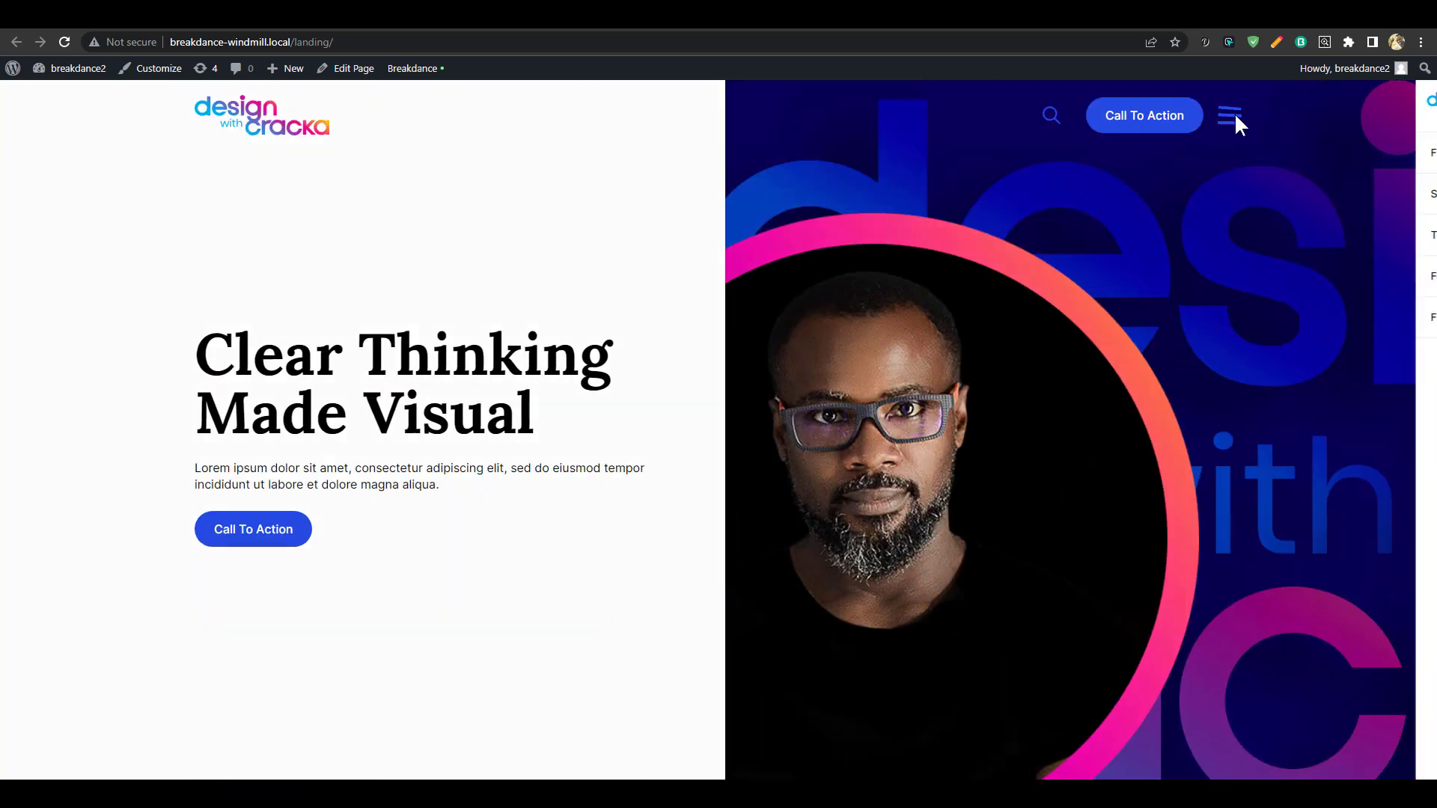
pyautogui.click(1417, 107)
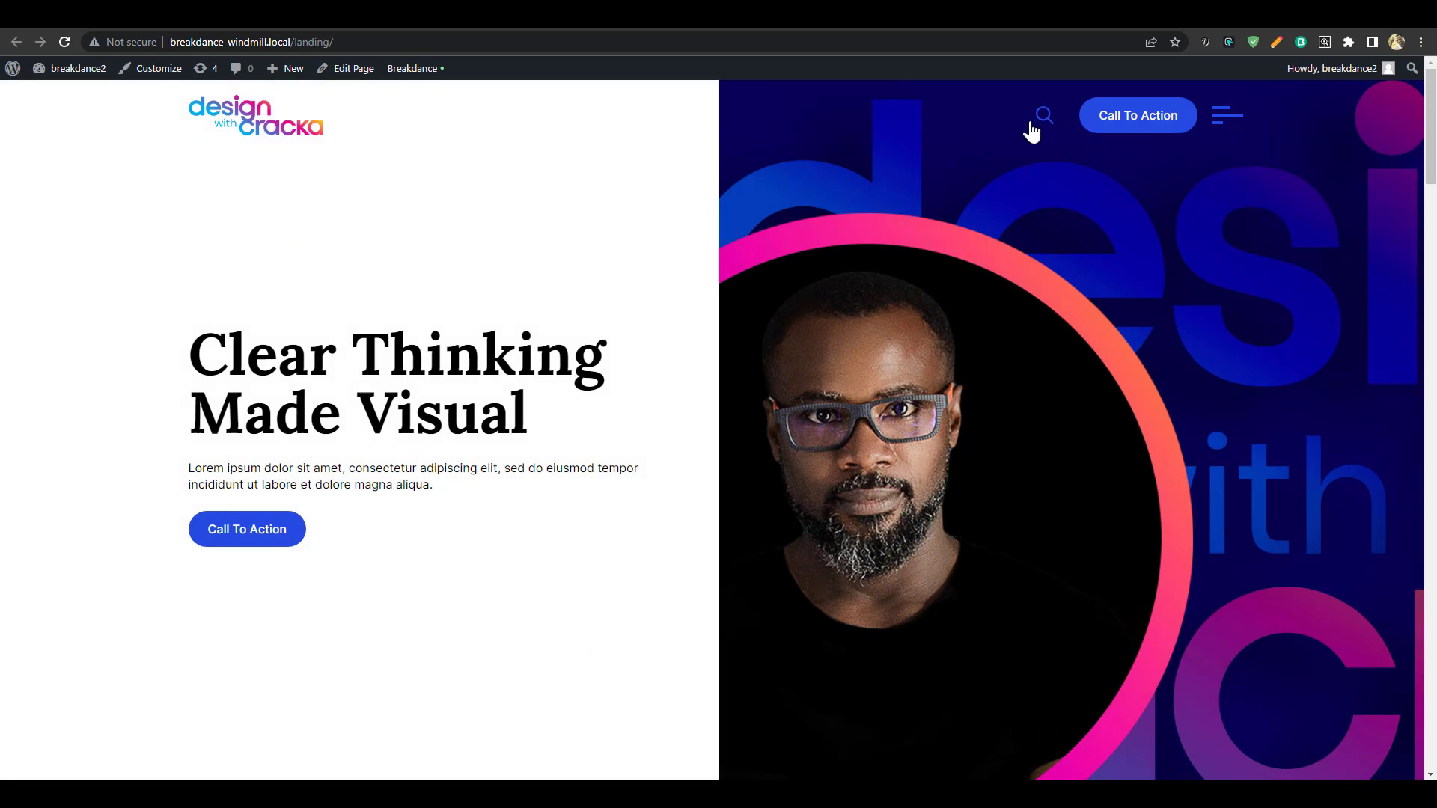
pyautogui.click(1048, 119)
pyautogui.click(860, 219)
# Scroll through the live page to review the testimonial and contact form
pyautogui.scroll(-15, 858, 392)
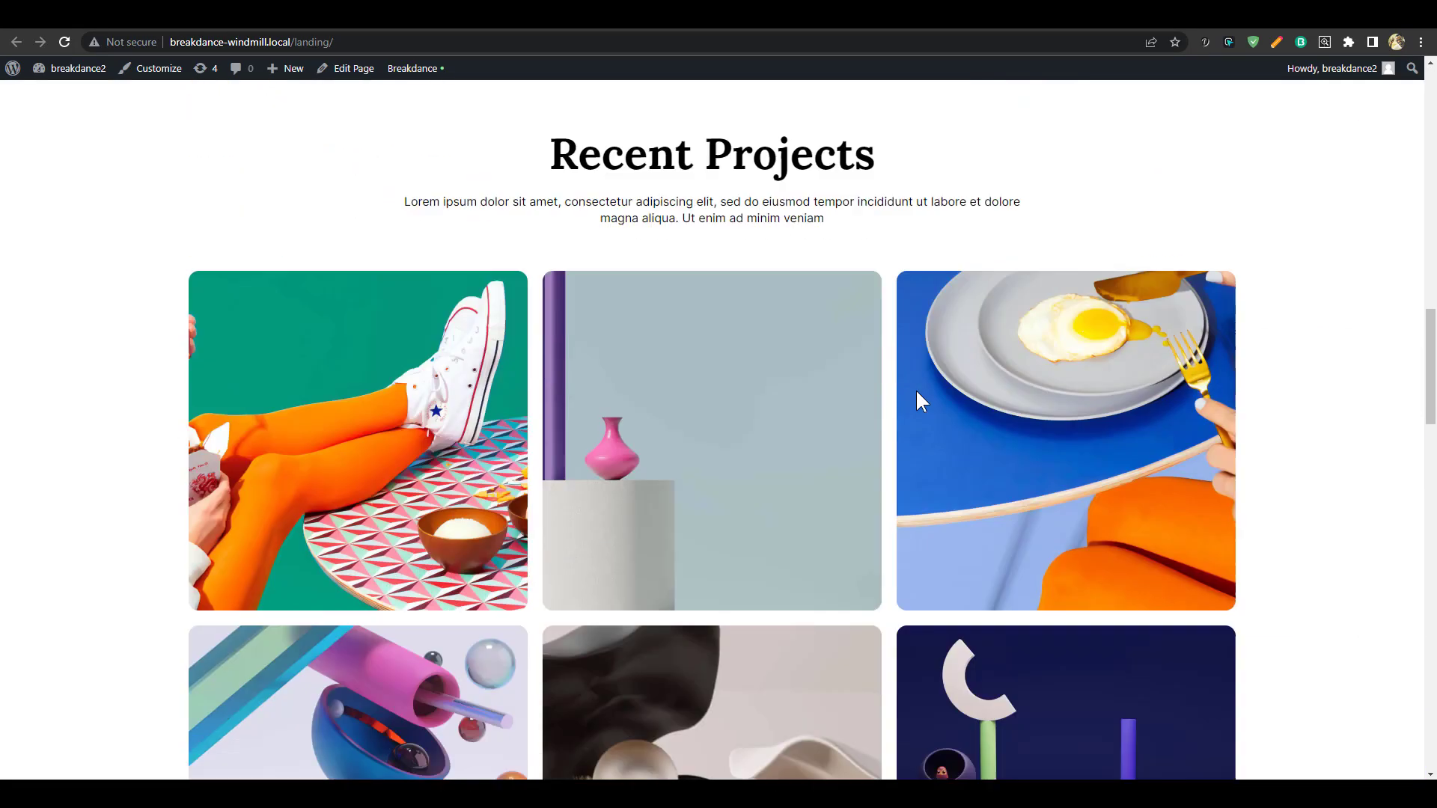
pyautogui.scroll(-10, 917, 392)
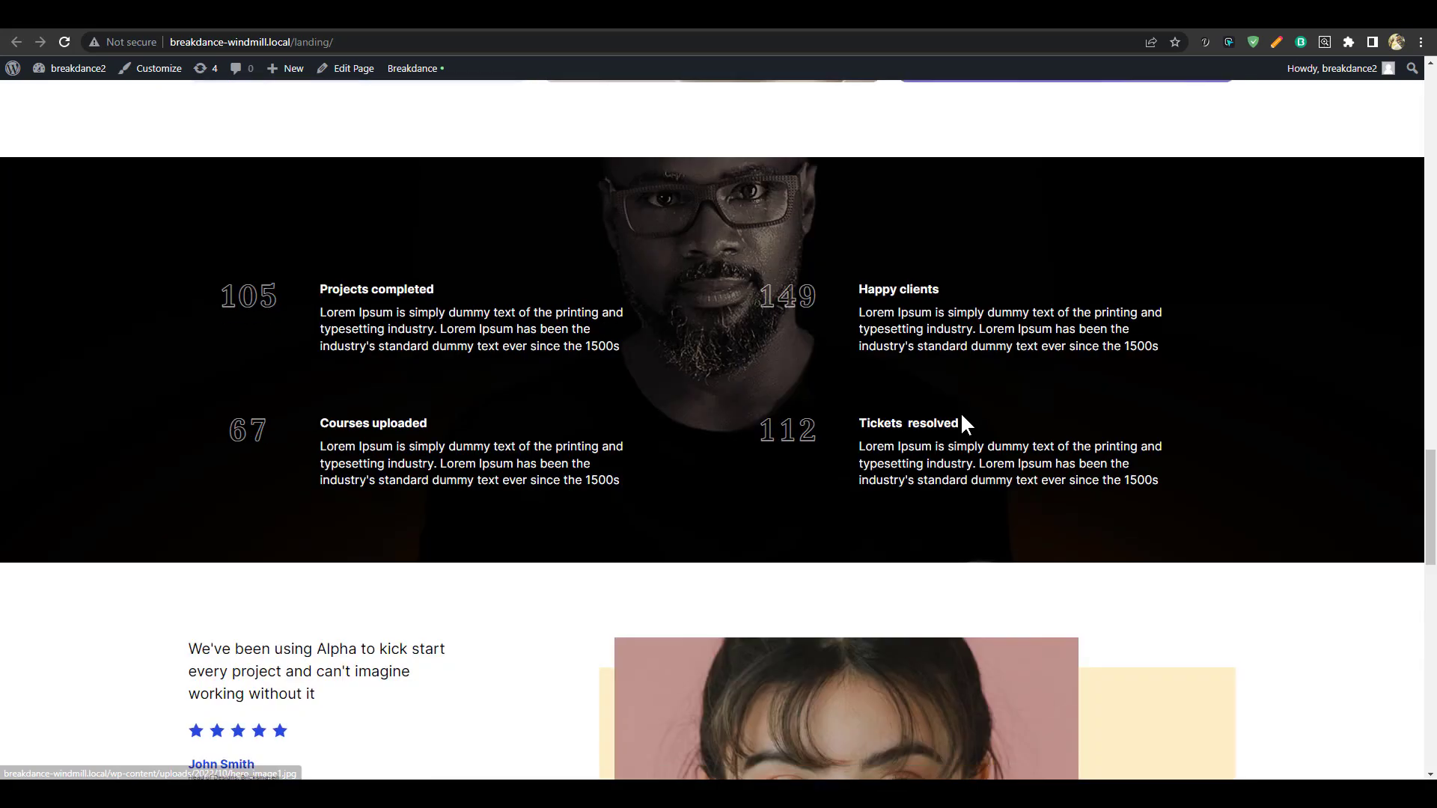
pyautogui.scroll(-1, 964, 425)
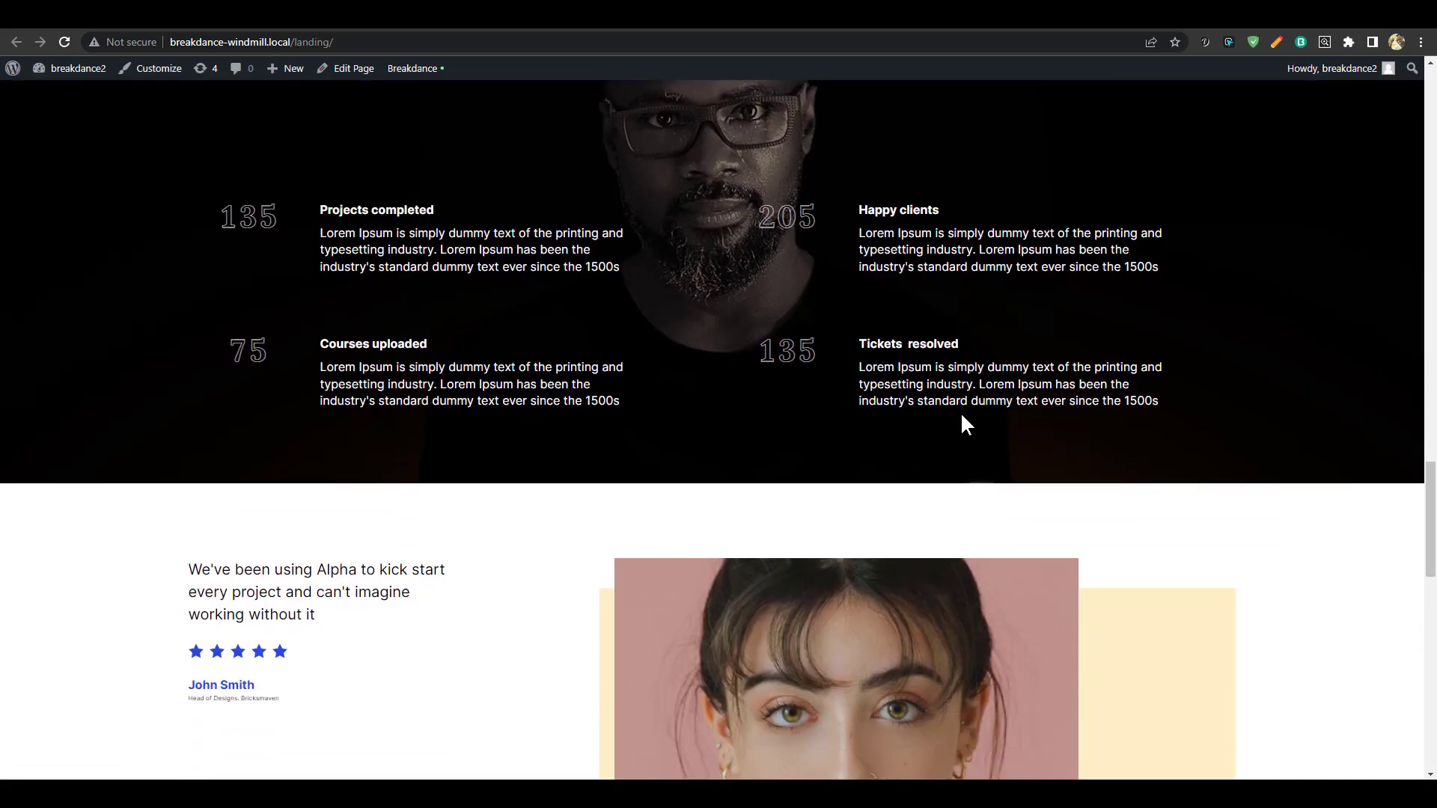
pyautogui.scroll(-15, 962, 416)
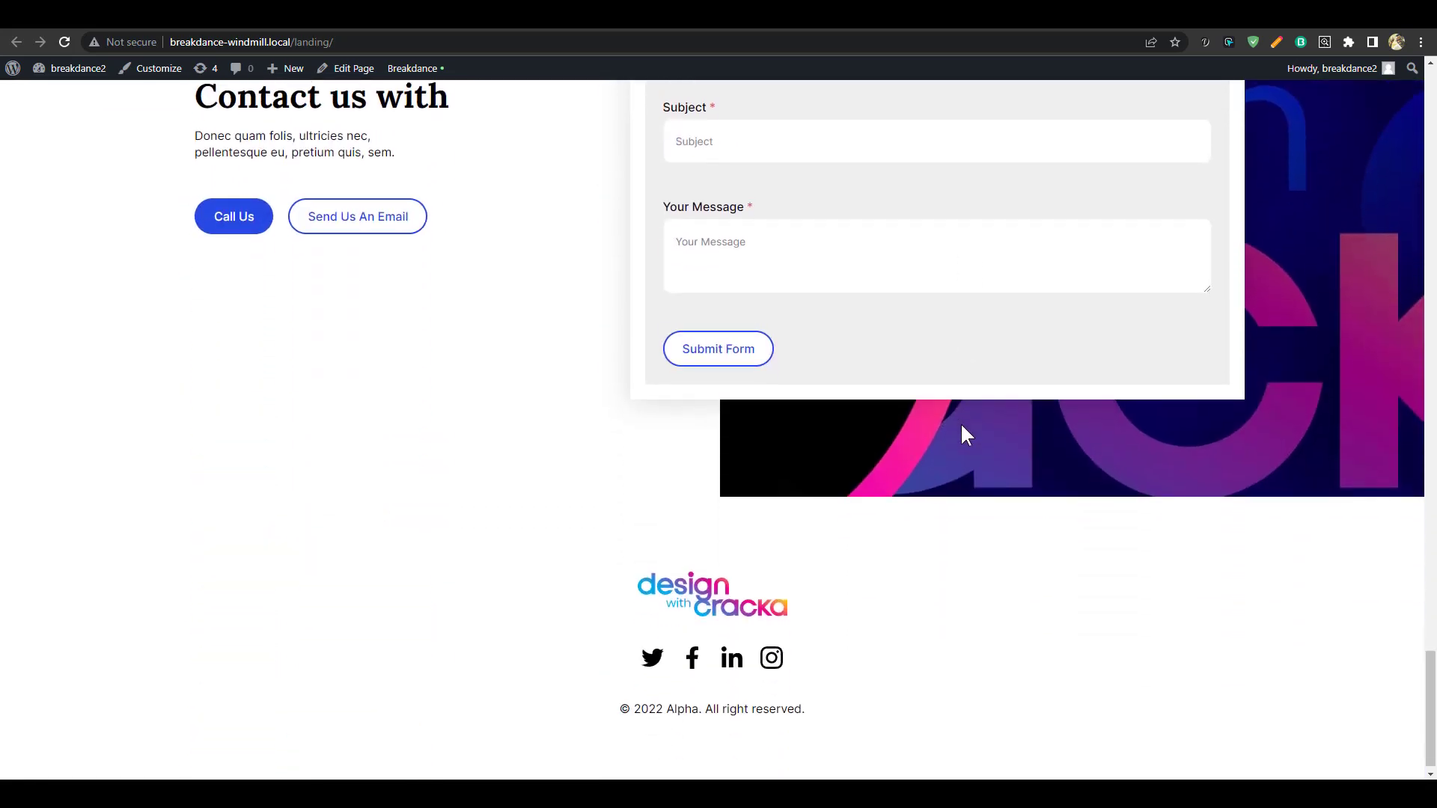
pyautogui.scroll(5, 960, 433)
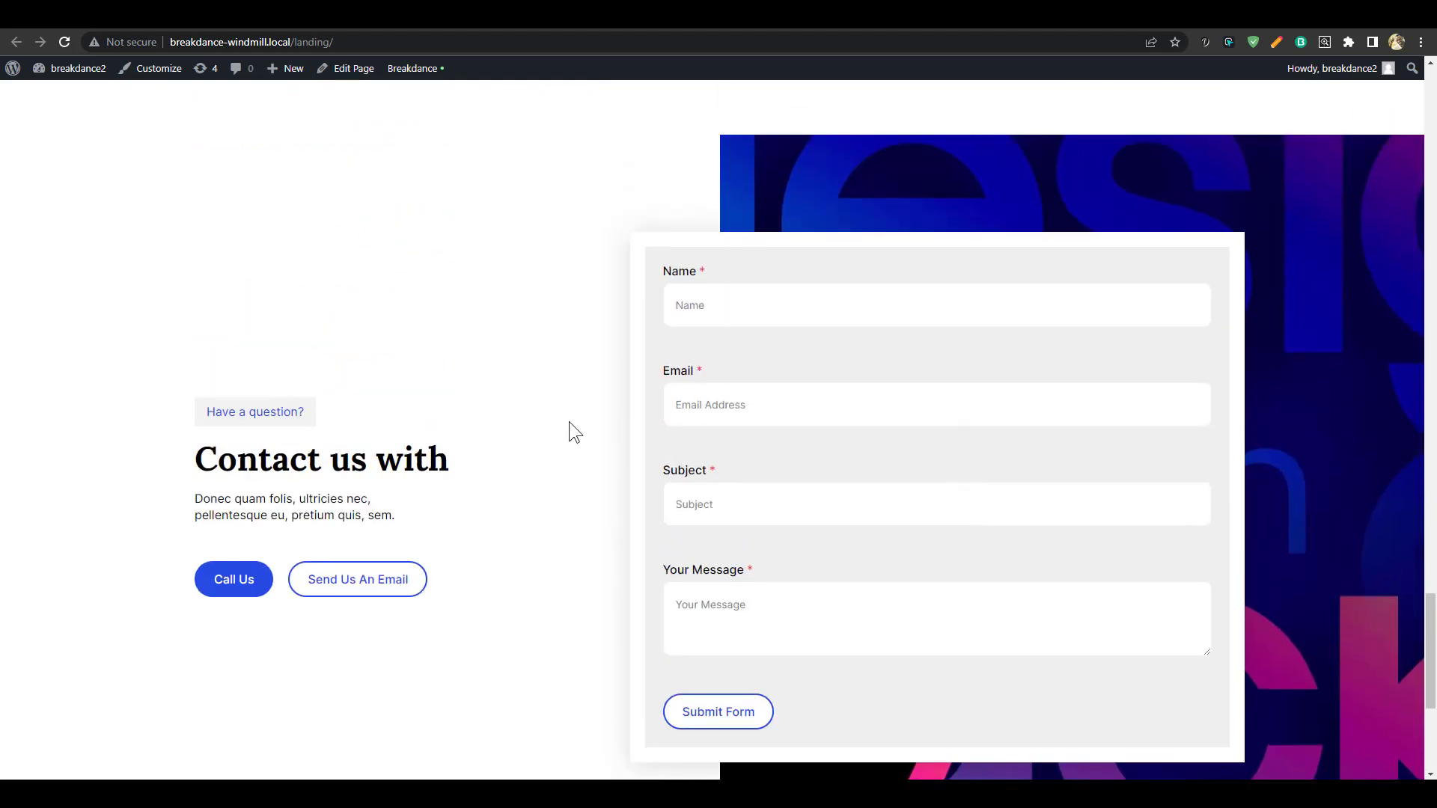
pyautogui.scroll(5, 519, 455)
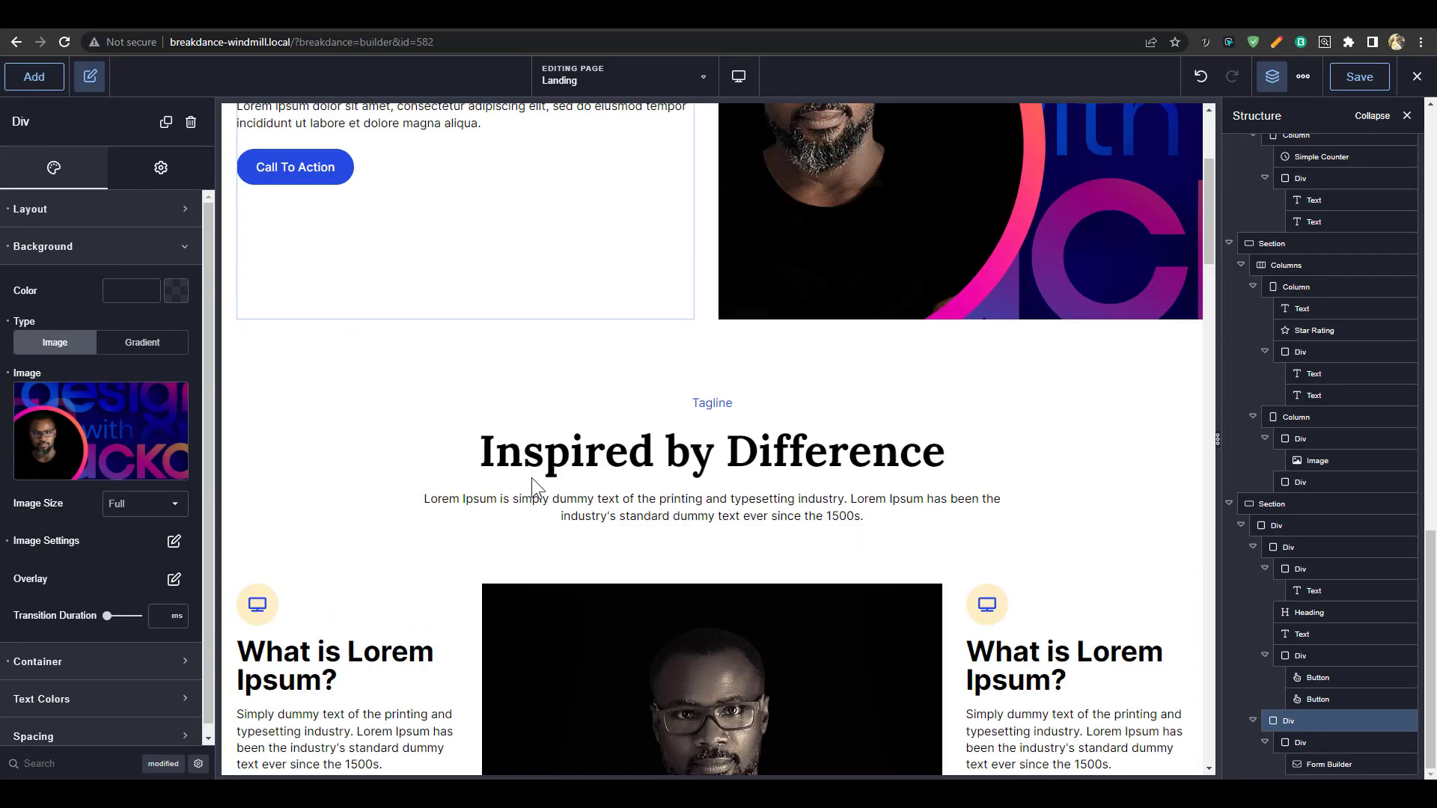
pyautogui.scroll(-15, 828, 472)
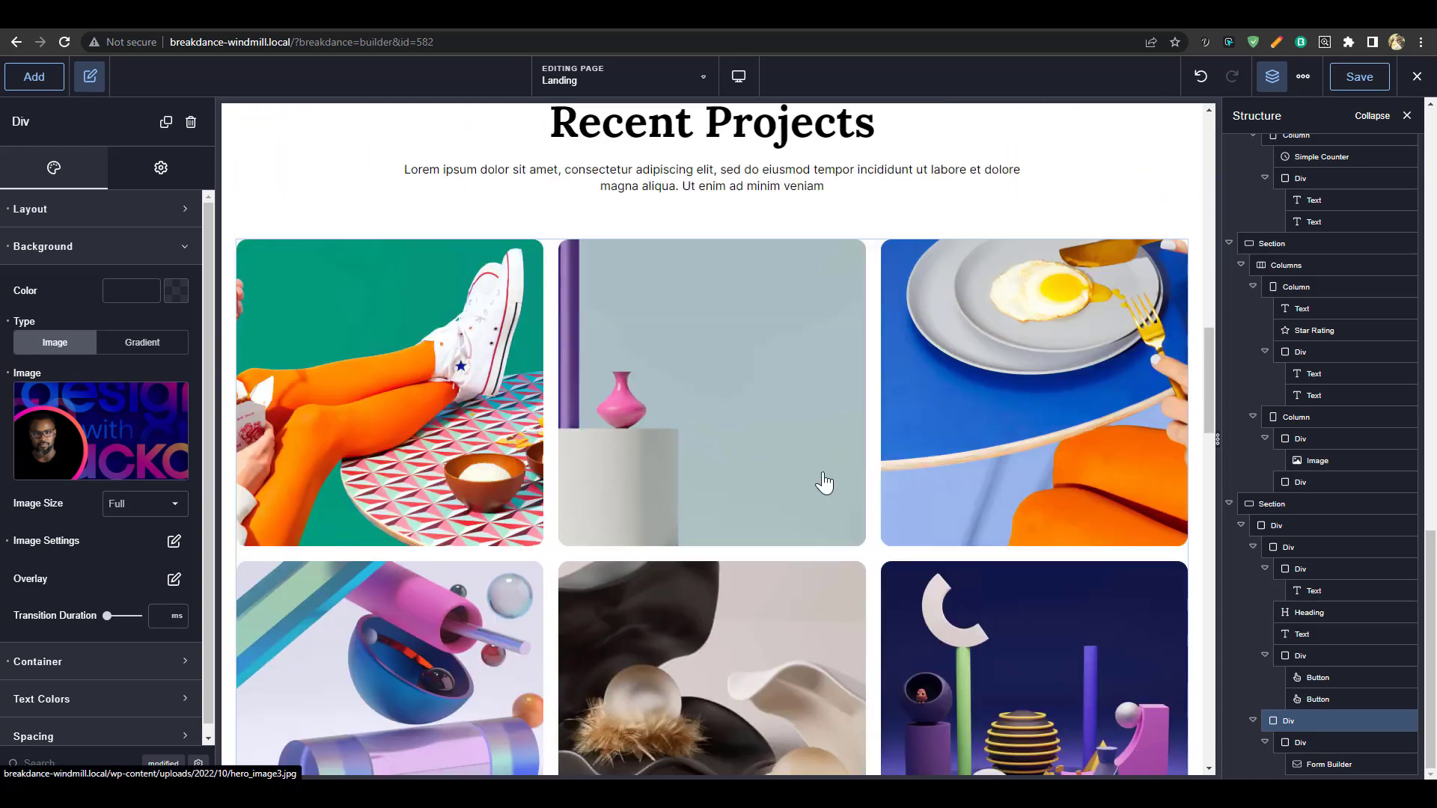
# Retitle the contact heading to 'Let's Talk'
pyautogui.scroll(-8, 823, 479)
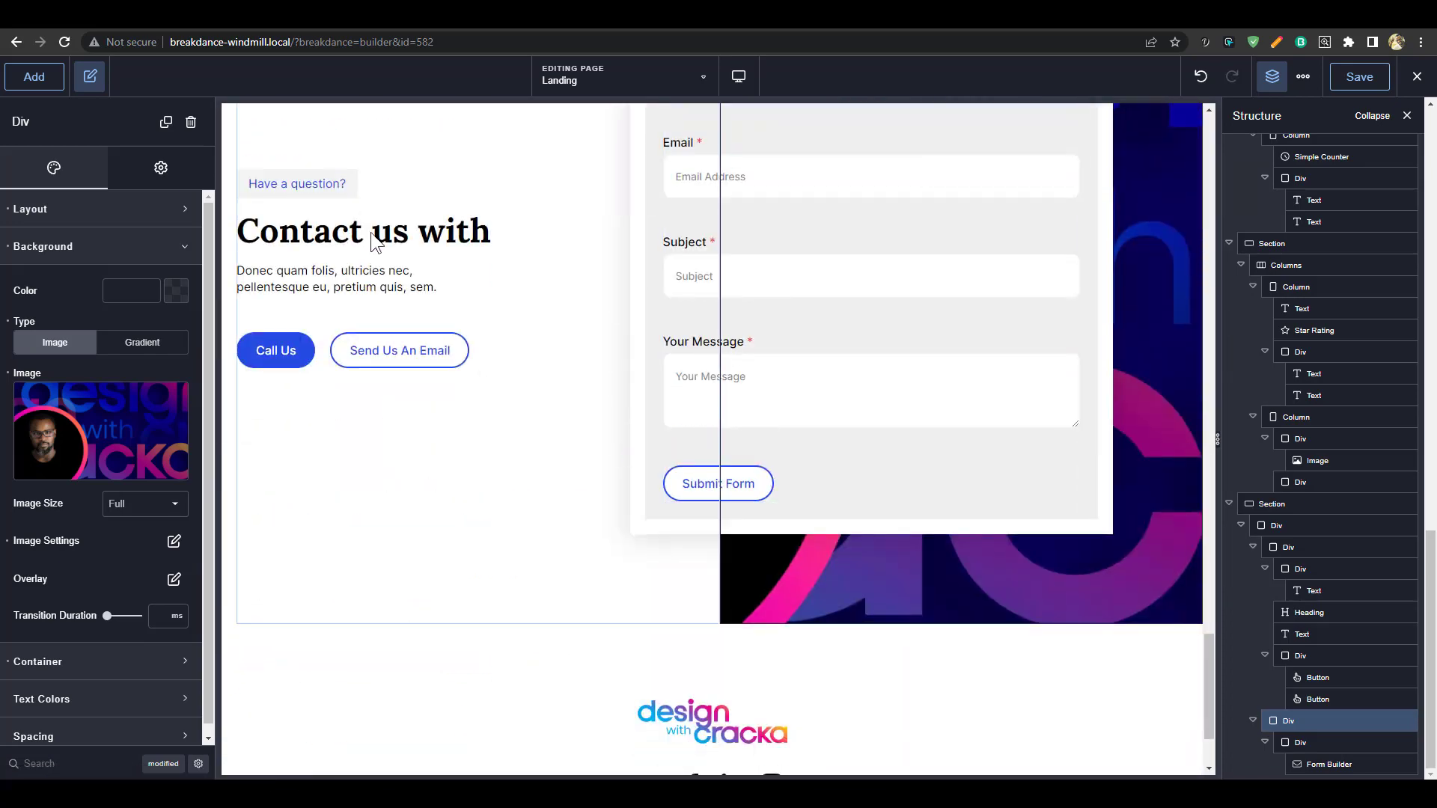
pyautogui.click(385, 232)
pyautogui.doubleClick(431, 238)
pyautogui.hotkey('ctrl', 'a')
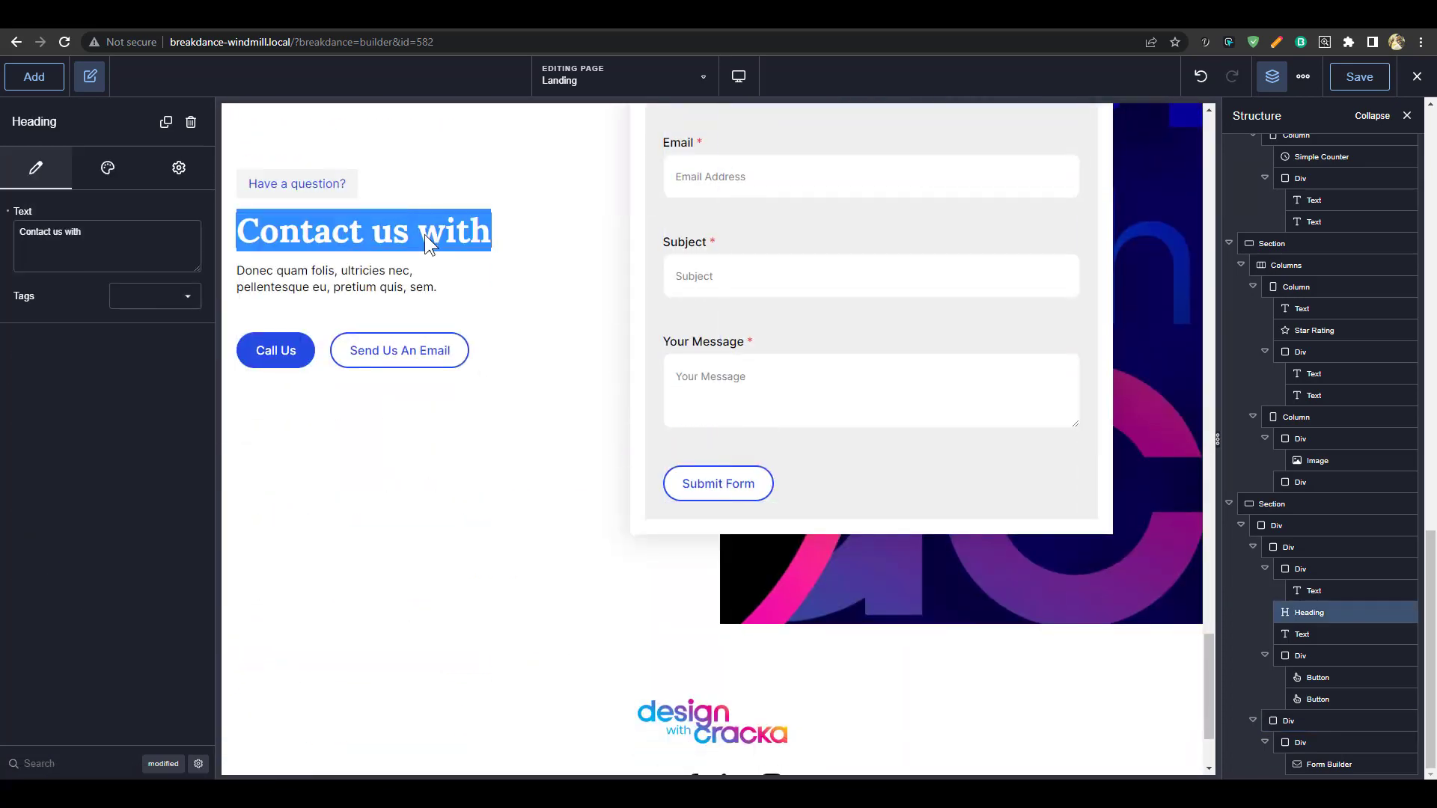
pyautogui.write("Let's ta")
pyautogui.press('BackSpace')
pyautogui.press('BackSpace')
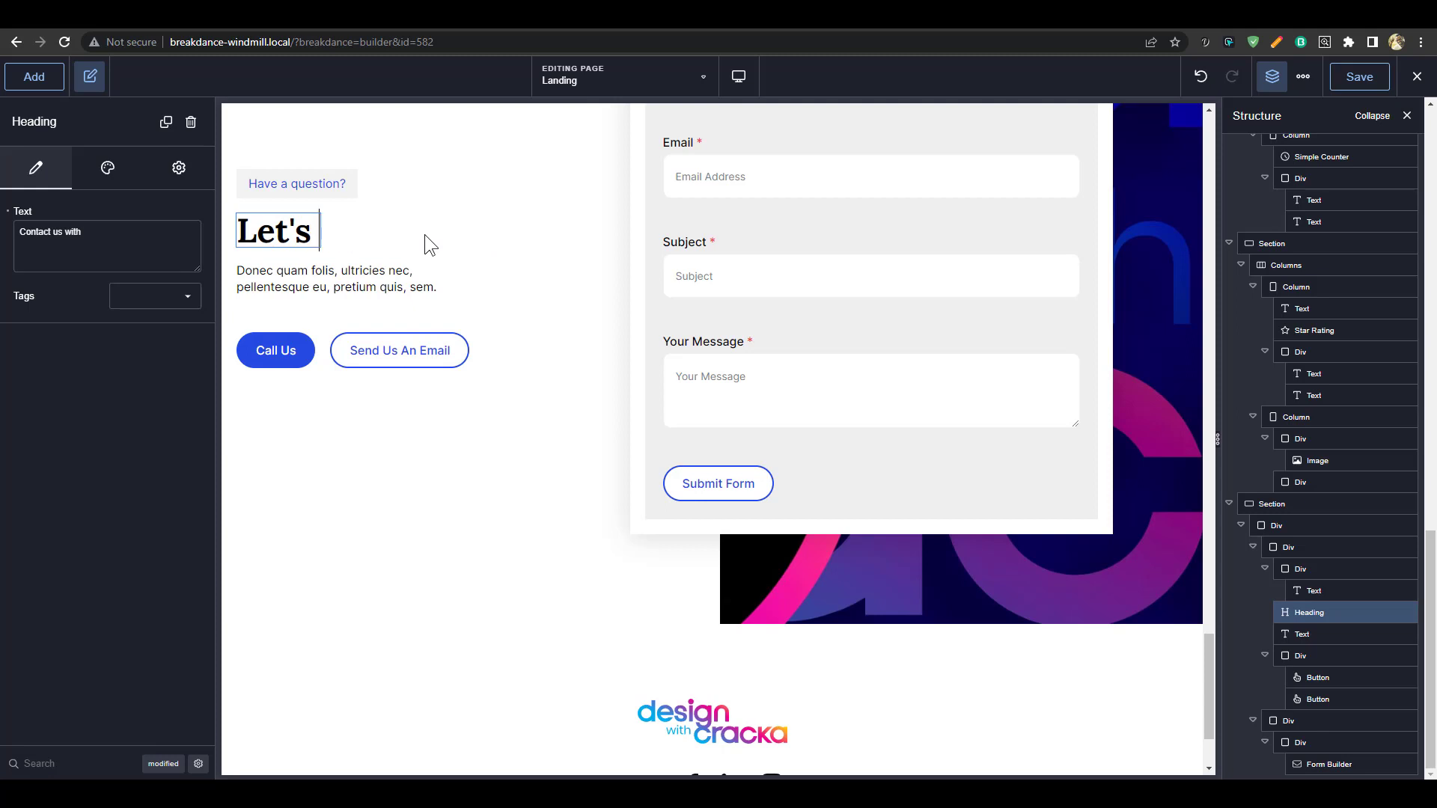
pyautogui.write('Talk')
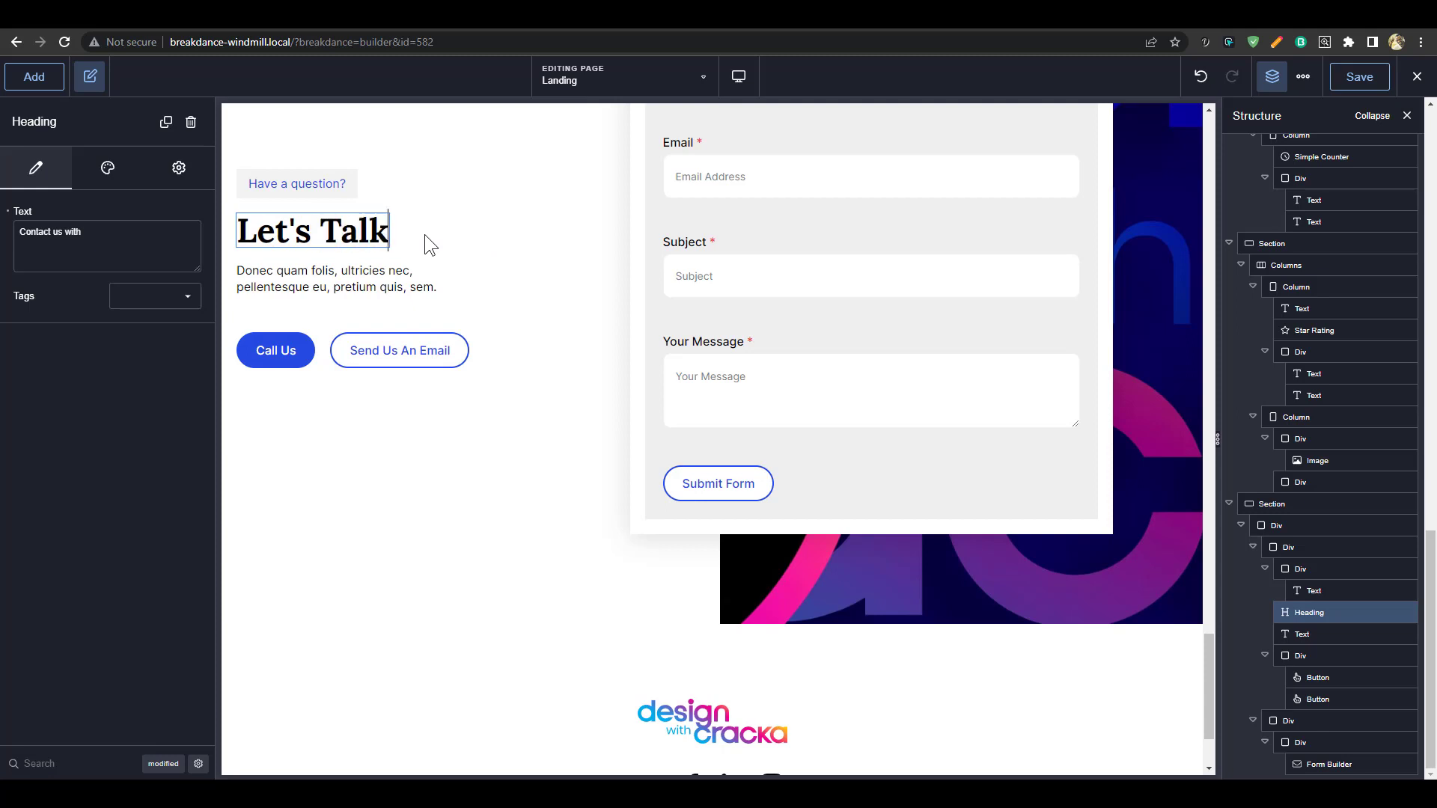
pyautogui.scroll(3, 731, 410)
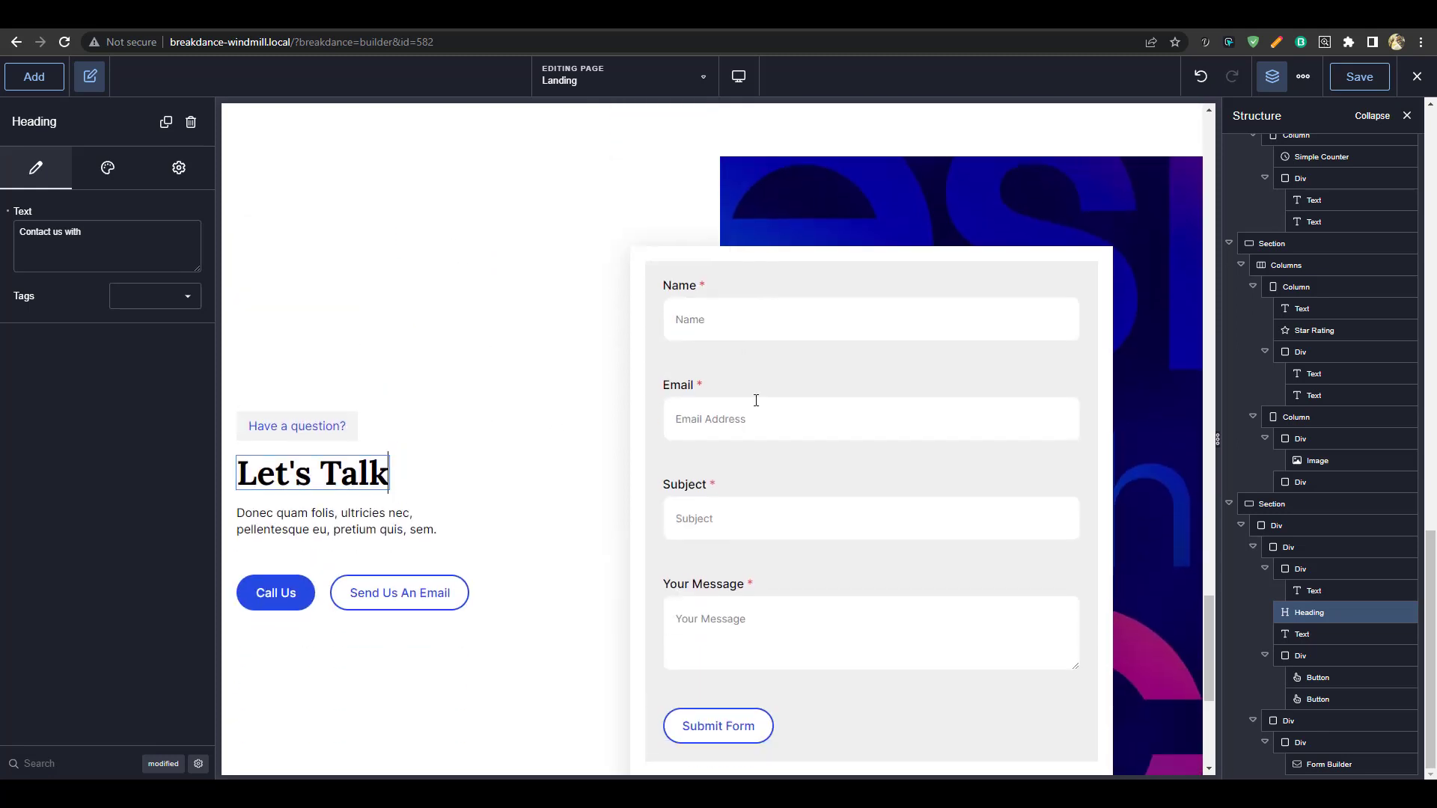
pyautogui.scroll(1, 756, 401)
# Round the corners of the box wrapping the contact form in its Container Borders settings
pyautogui.click(713, 313)
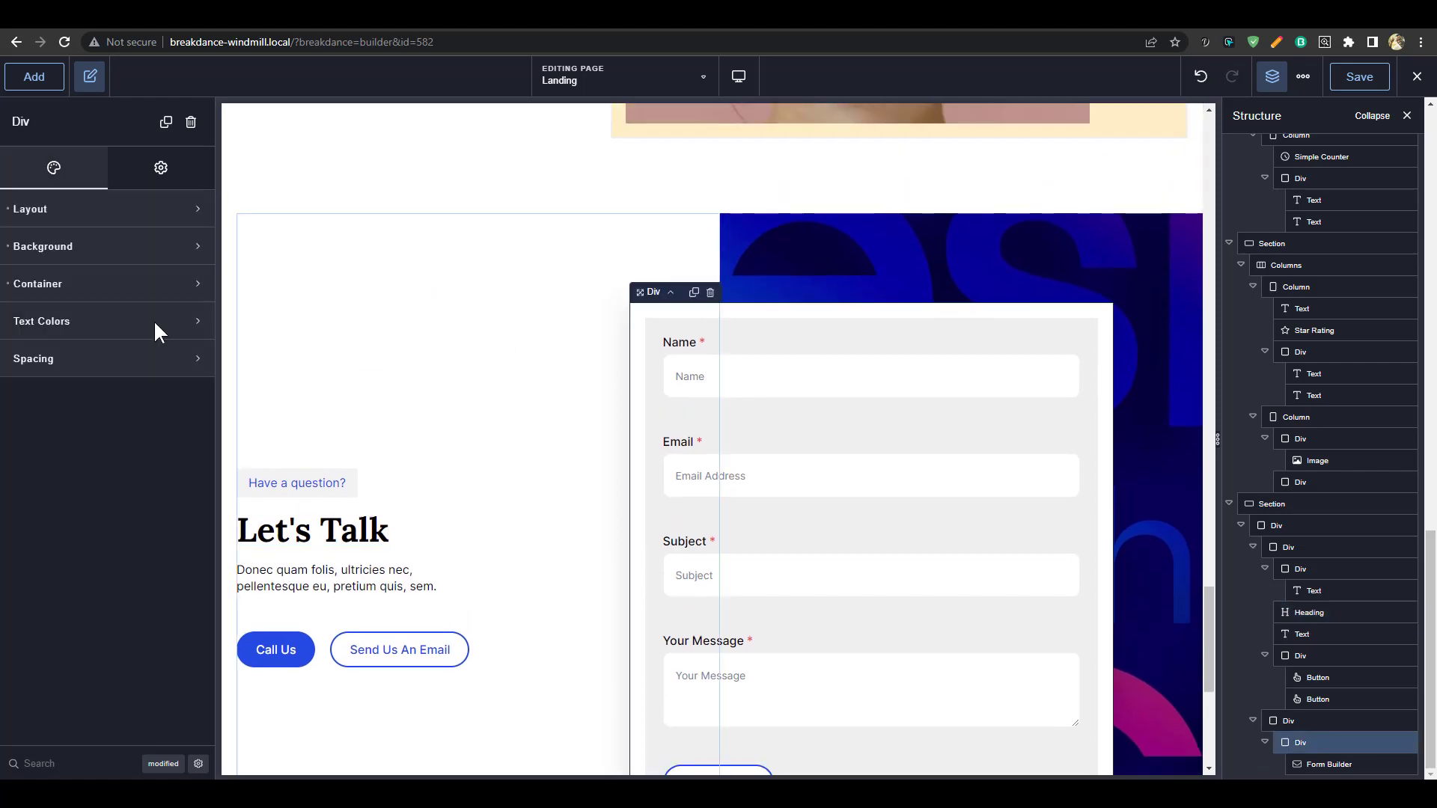
pyautogui.scroll(10, 1103, 407)
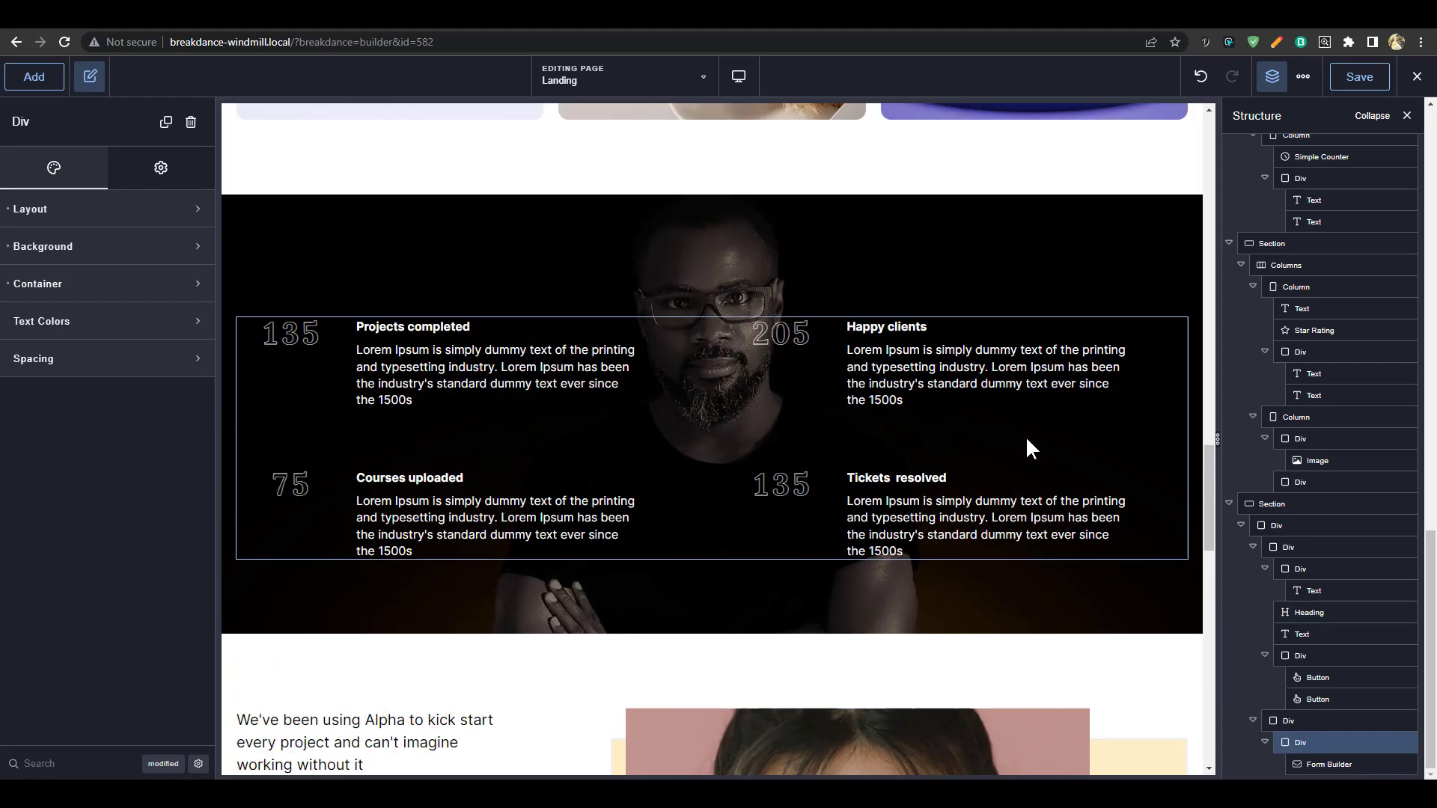
pyautogui.scroll(-10, 866, 420)
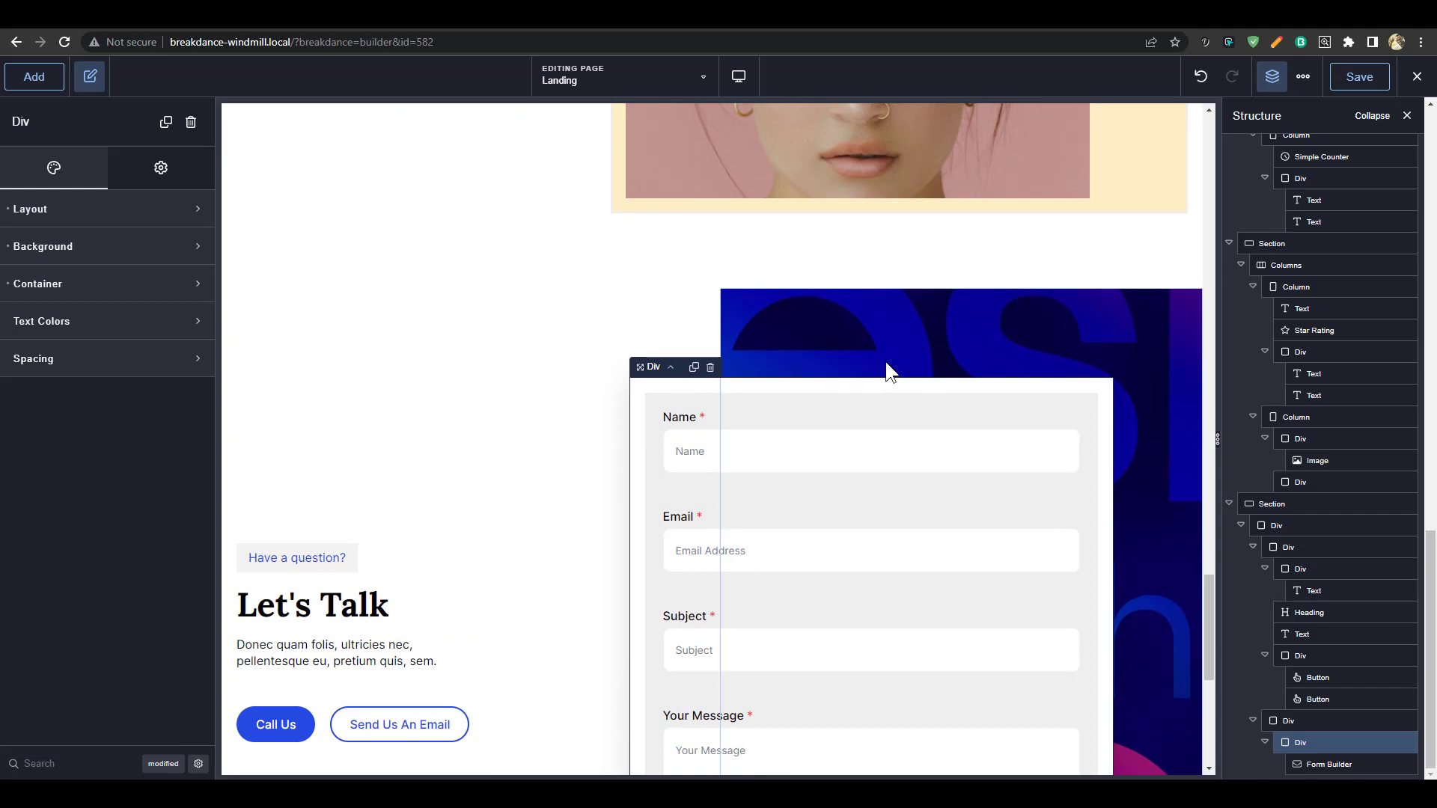
pyautogui.click(113, 285)
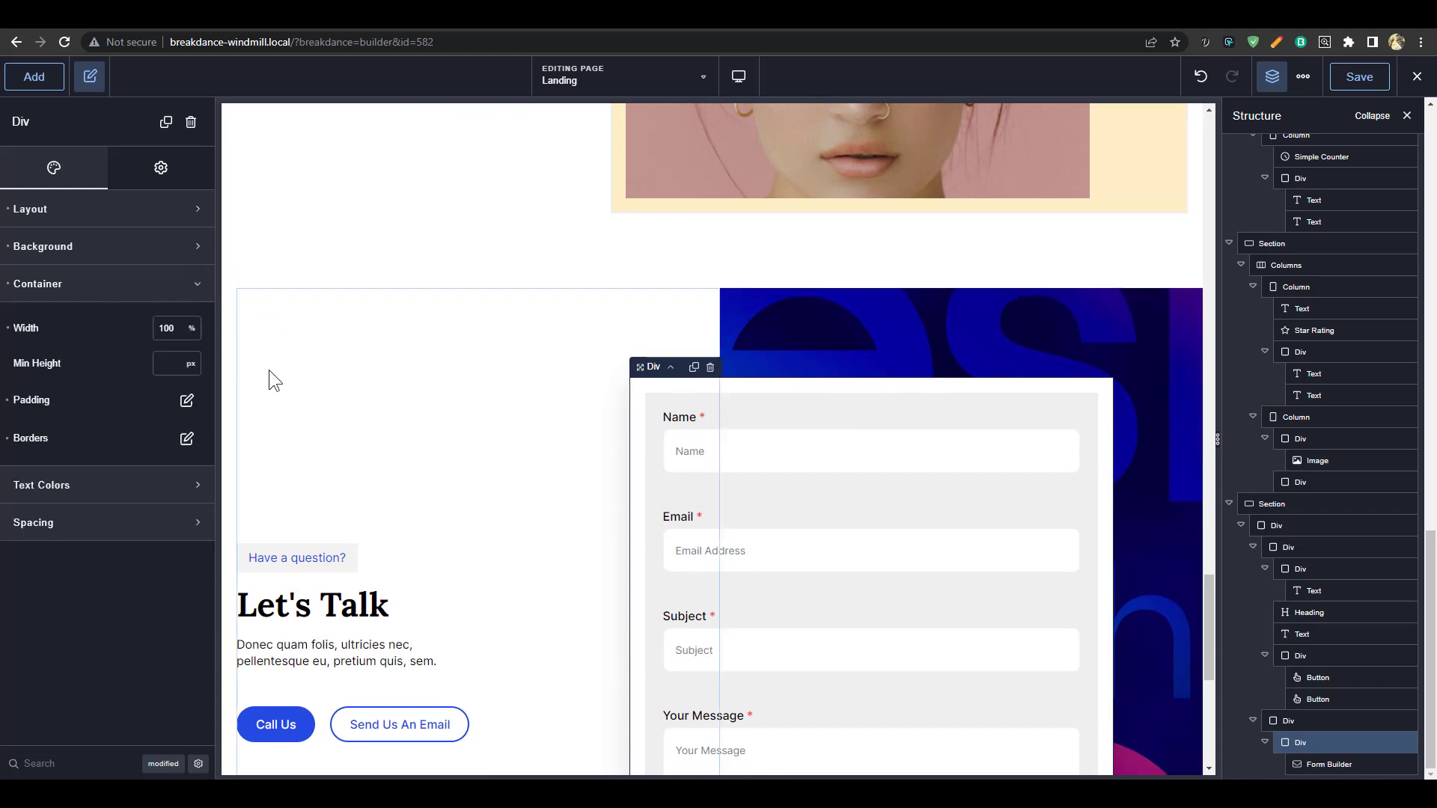
pyautogui.click(186, 438)
pyautogui.scroll(-1, 779, 485)
pyautogui.scroll(-1, 169, 542)
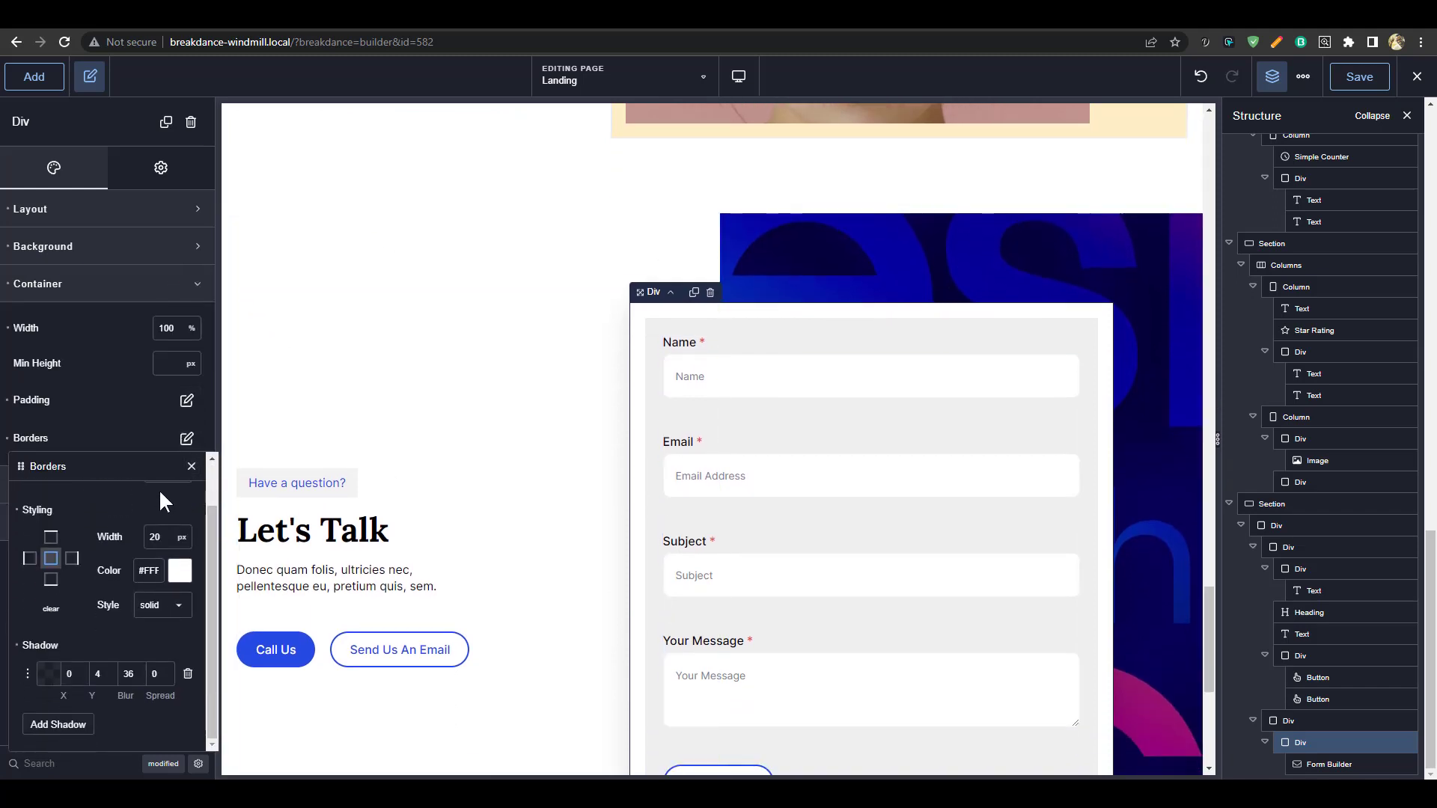
pyautogui.scroll(1, 161, 502)
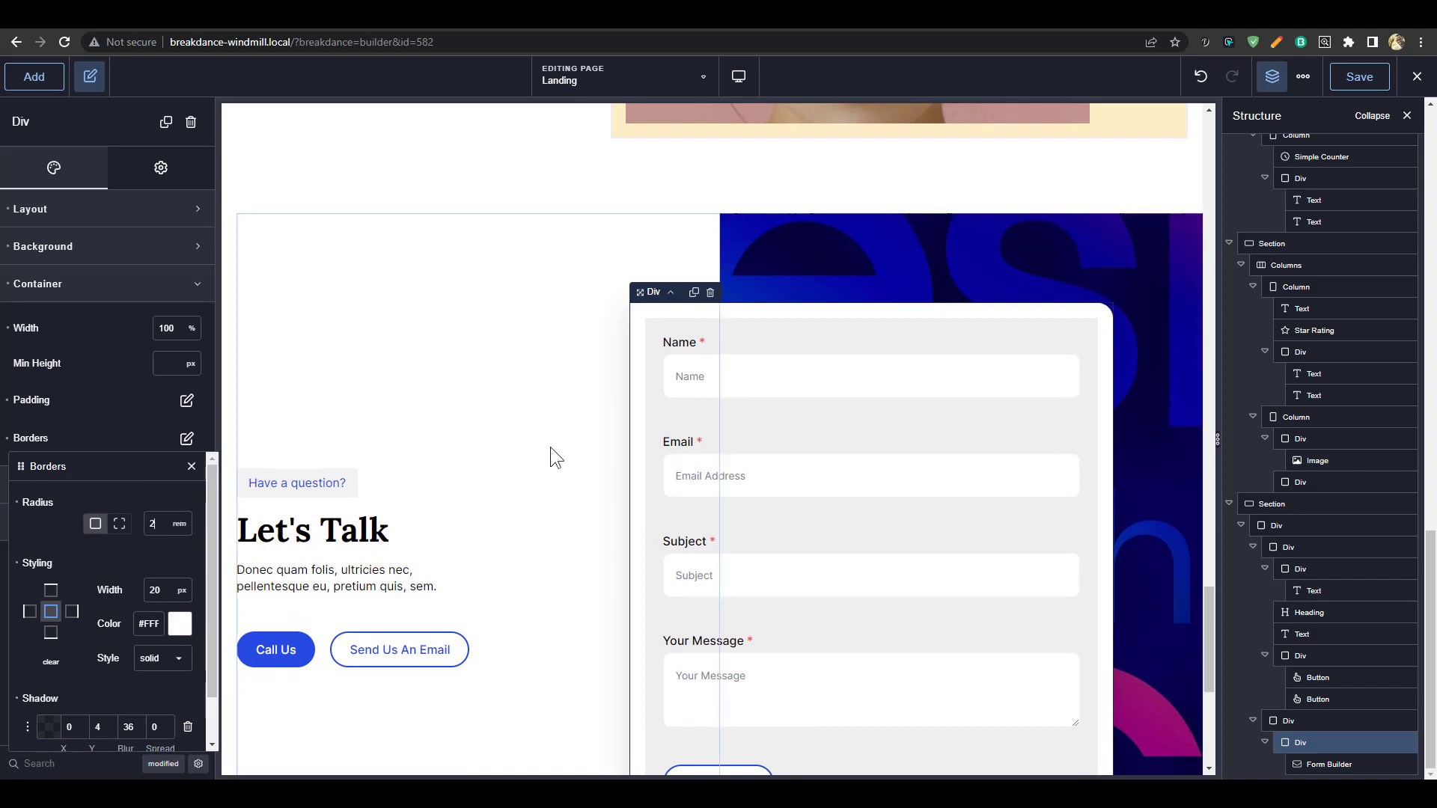
# Set the contact image panel's border radius to 5rem
pyautogui.click(928, 258)
pyautogui.scroll(-4, 1007, 603)
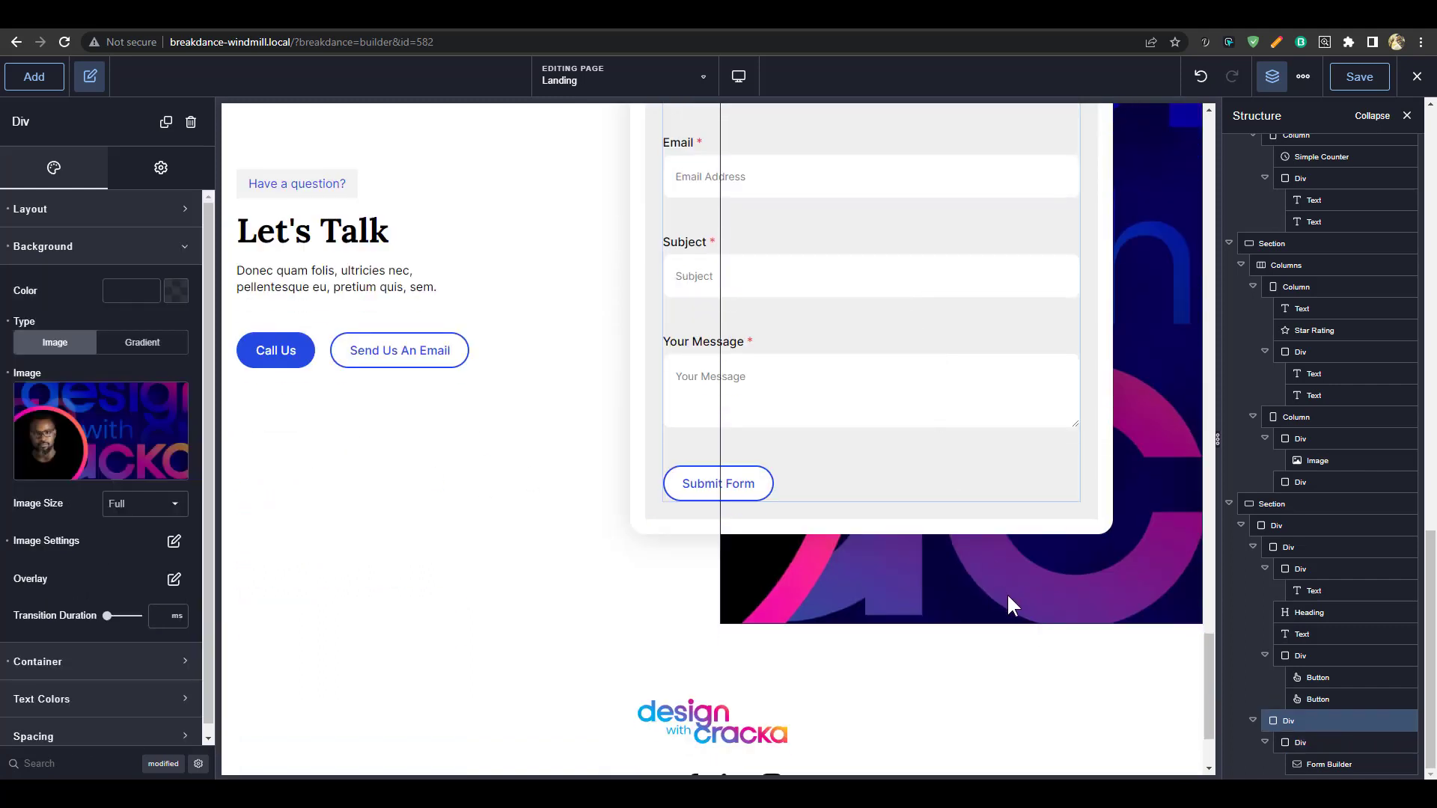
pyautogui.scroll(4, 1004, 631)
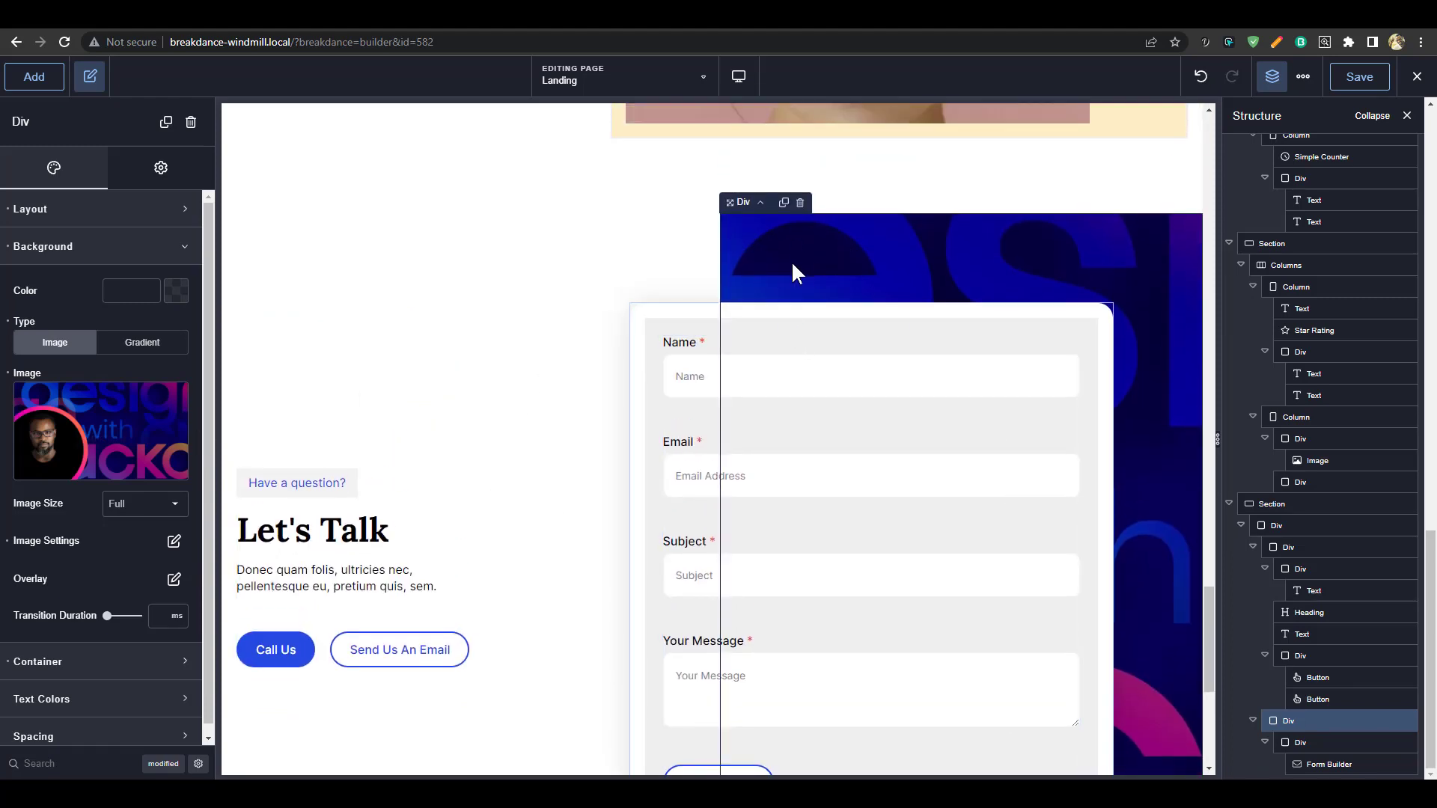
pyautogui.scroll(-4, 844, 593)
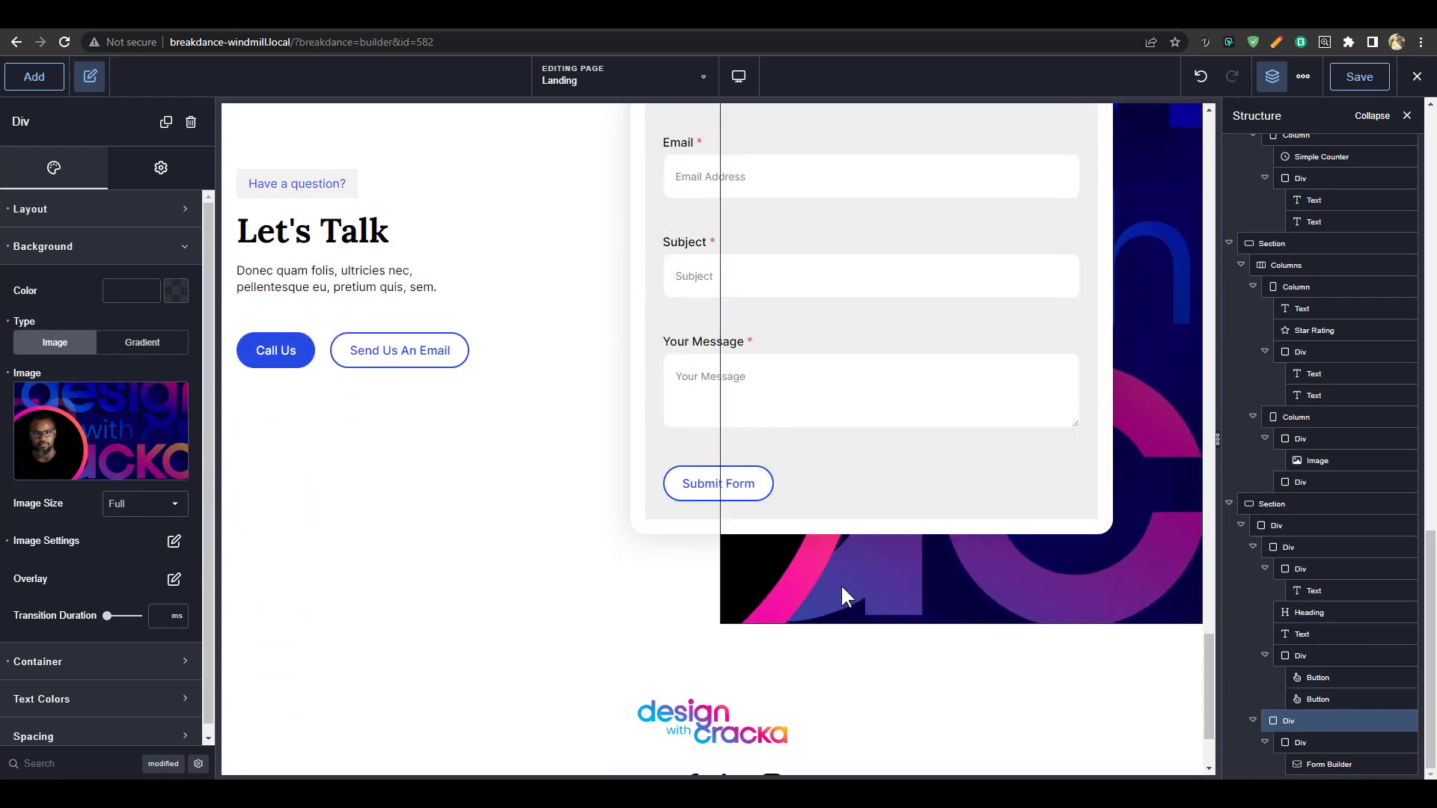
pyautogui.click(74, 254)
pyautogui.click(79, 286)
pyautogui.click(186, 439)
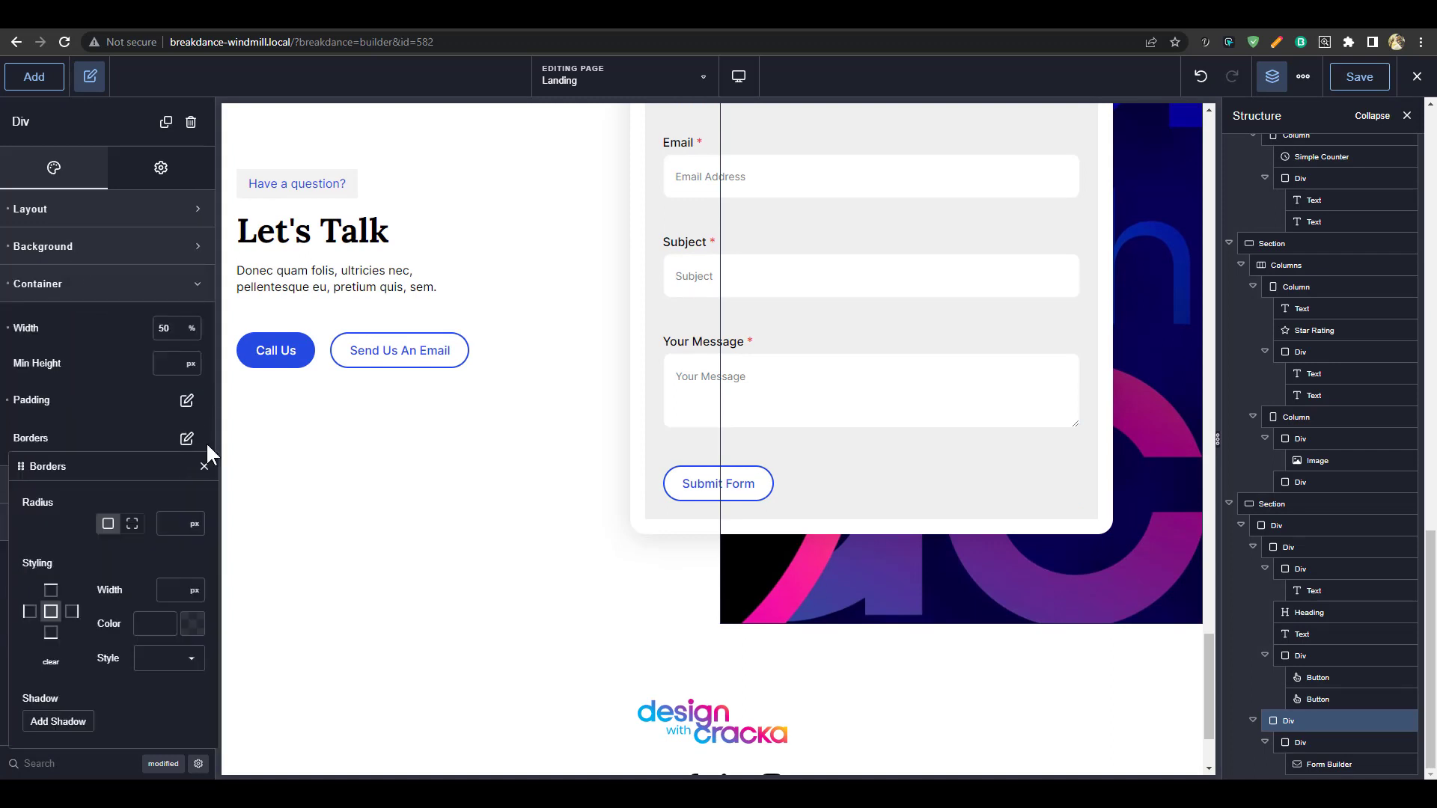
pyautogui.write('5rem')
# Switch to per-corner radius and clear the right corners, keeping 5 rem on the left
pyautogui.scroll(6, 966, 439)
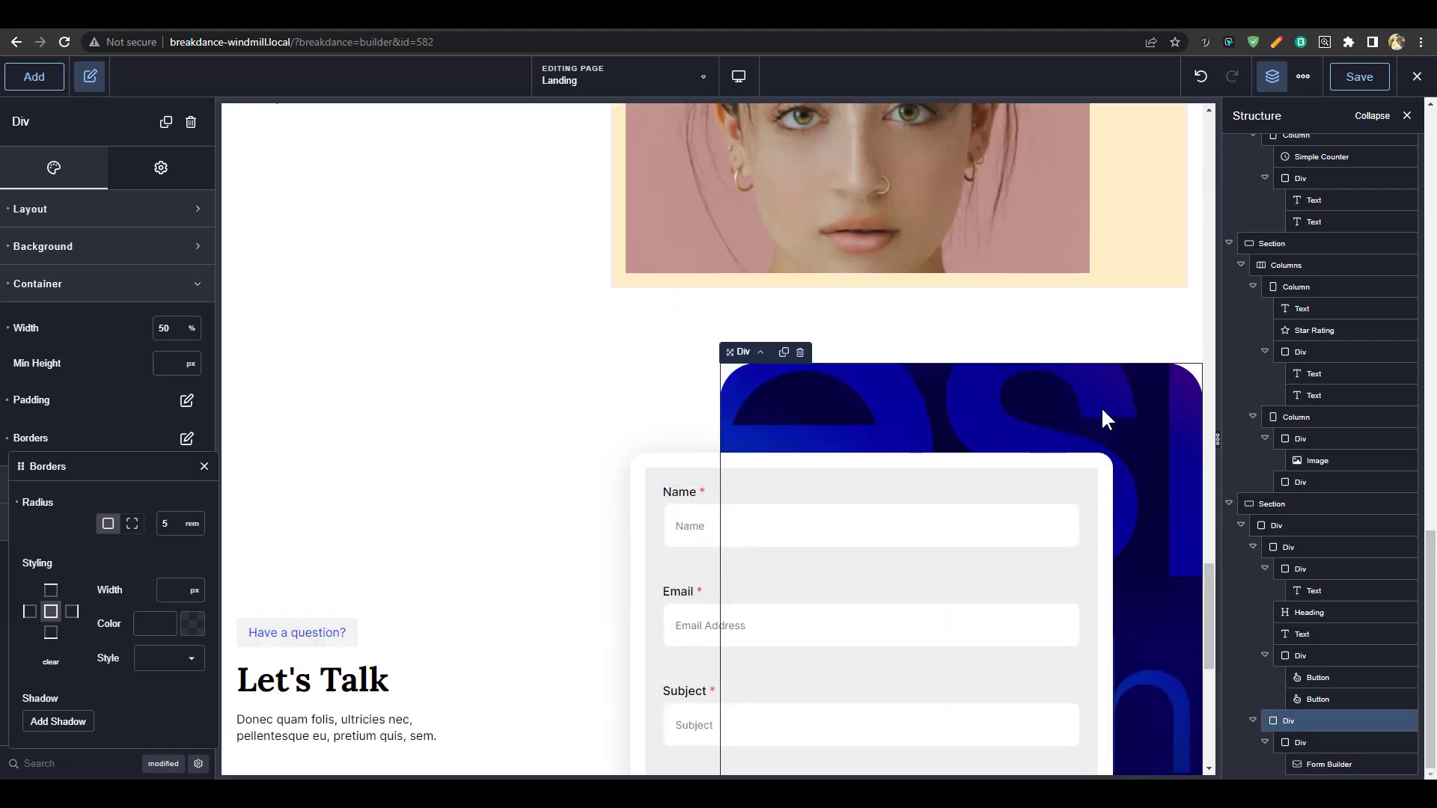
pyautogui.scroll(-3, 555, 439)
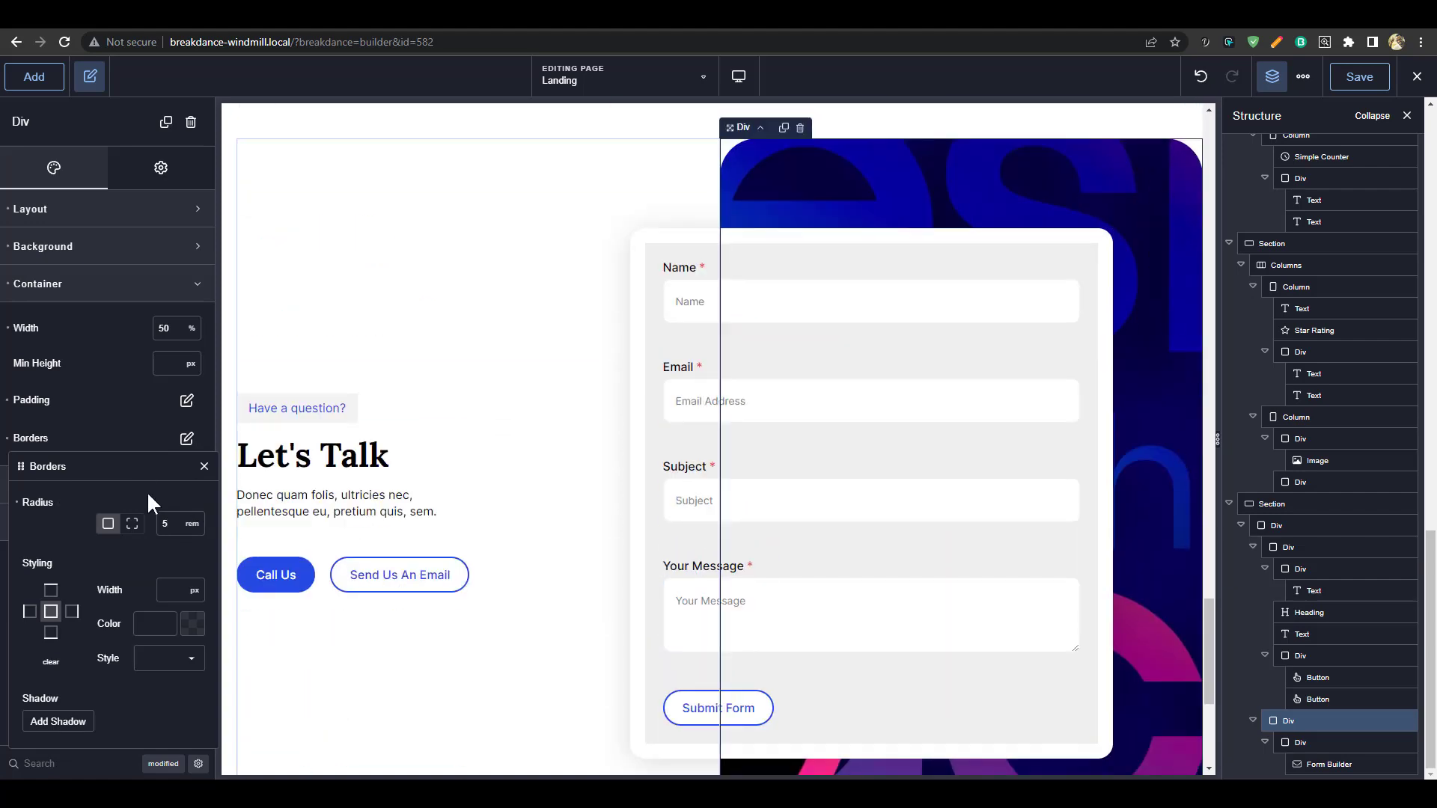
pyautogui.click(133, 524)
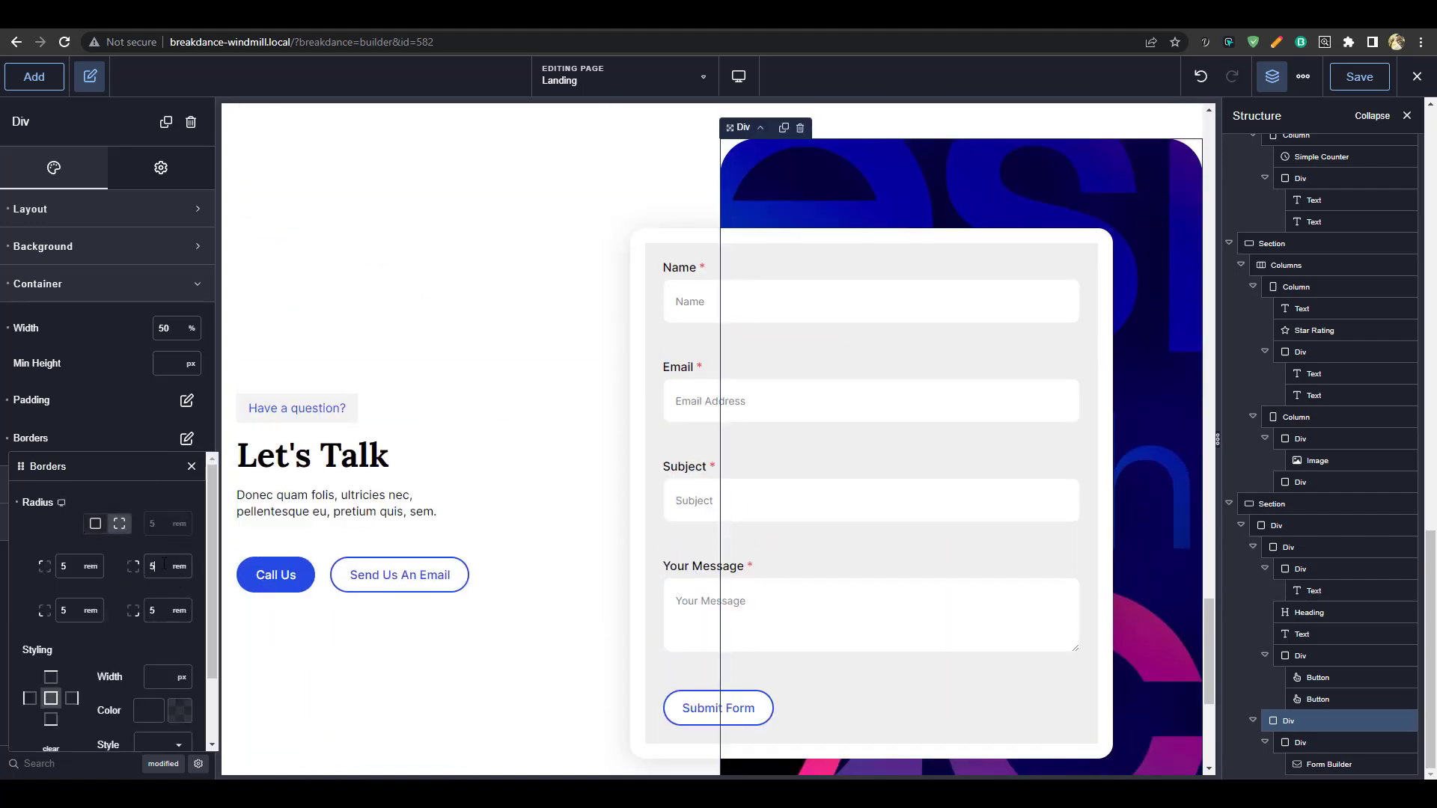
pyautogui.press('BackSpace')
pyautogui.scroll(-4, 1108, 376)
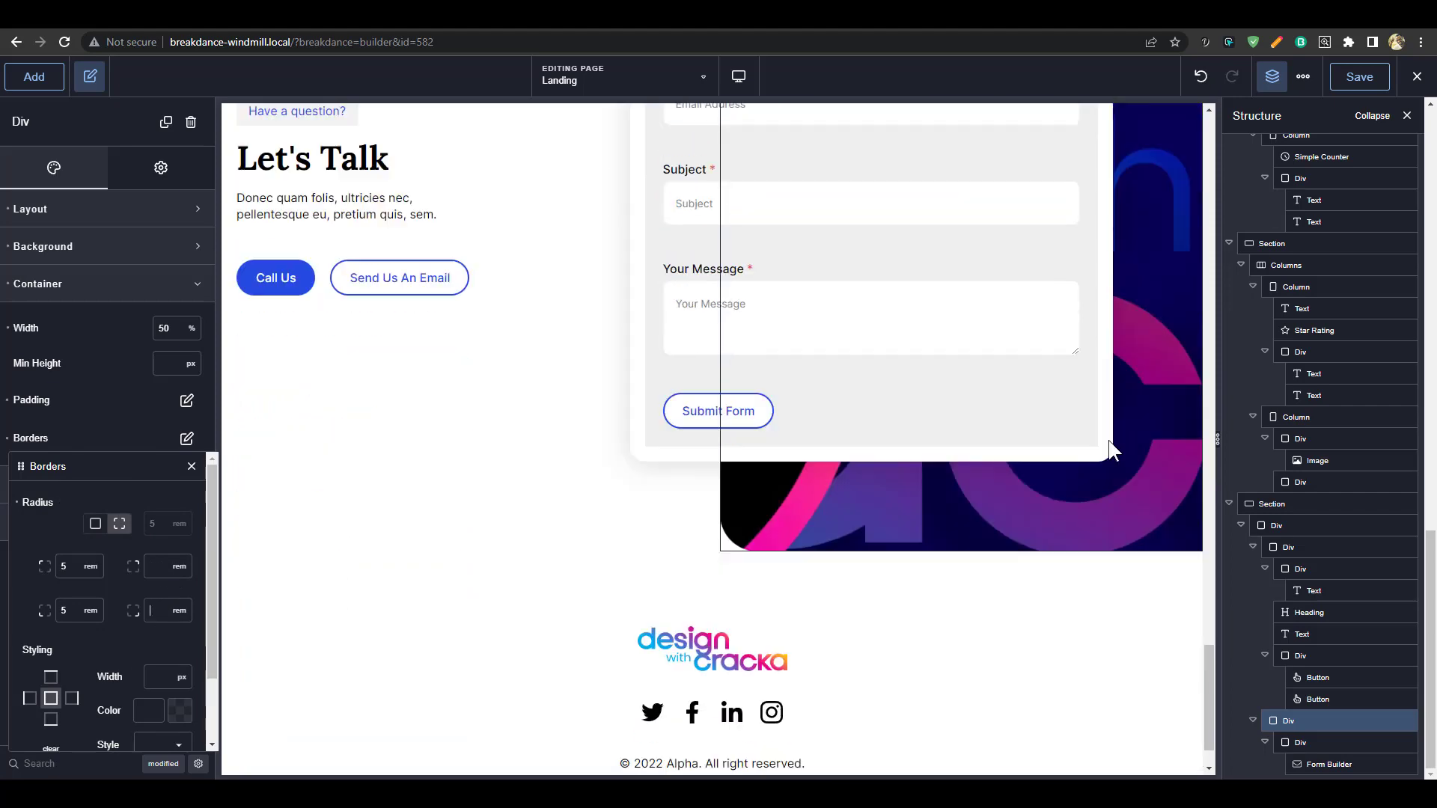
pyautogui.scroll(5, 1138, 573)
pyautogui.scroll(8, 1052, 563)
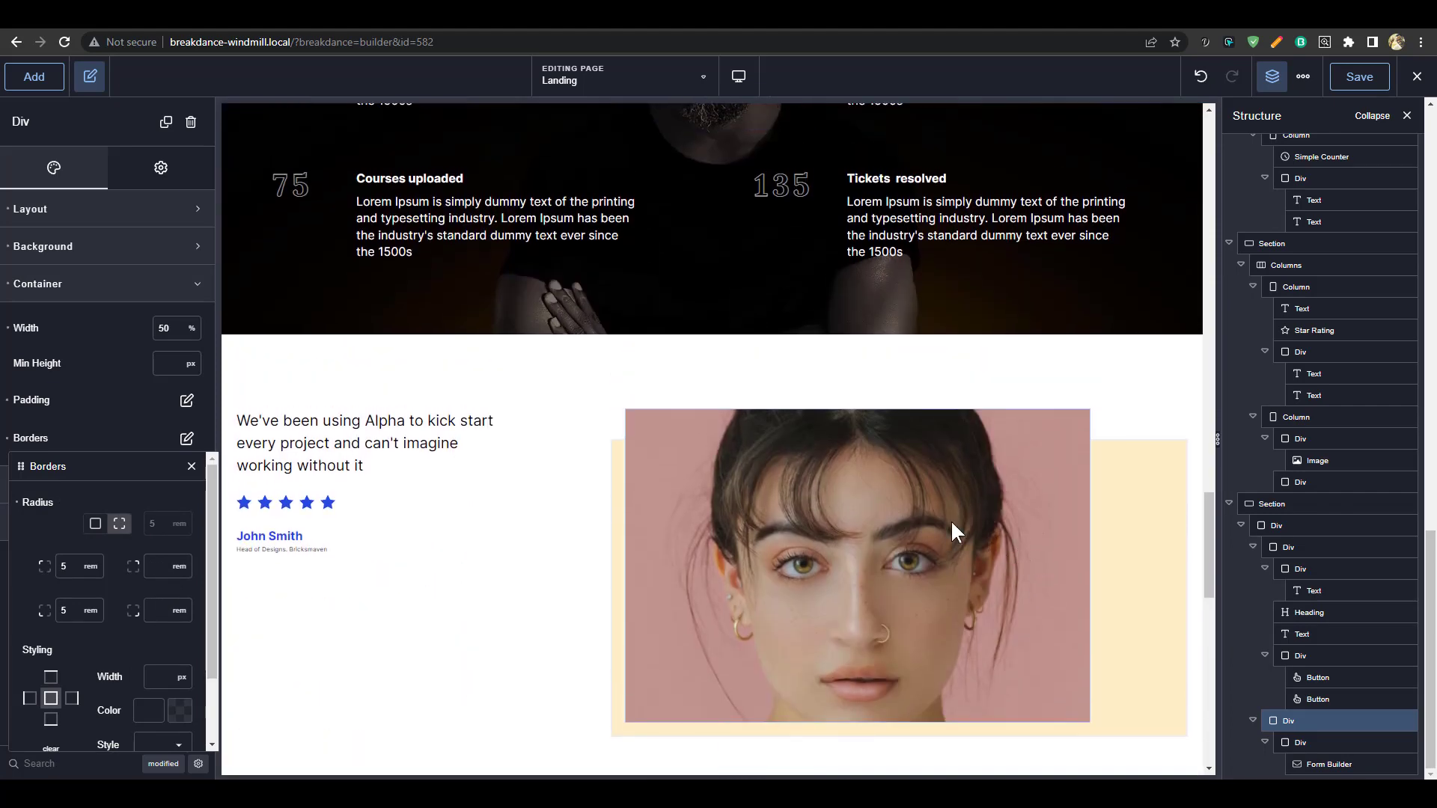
# Give the testimonial photo 2 rem rounded corners under Style > Borders
pyautogui.click(951, 519)
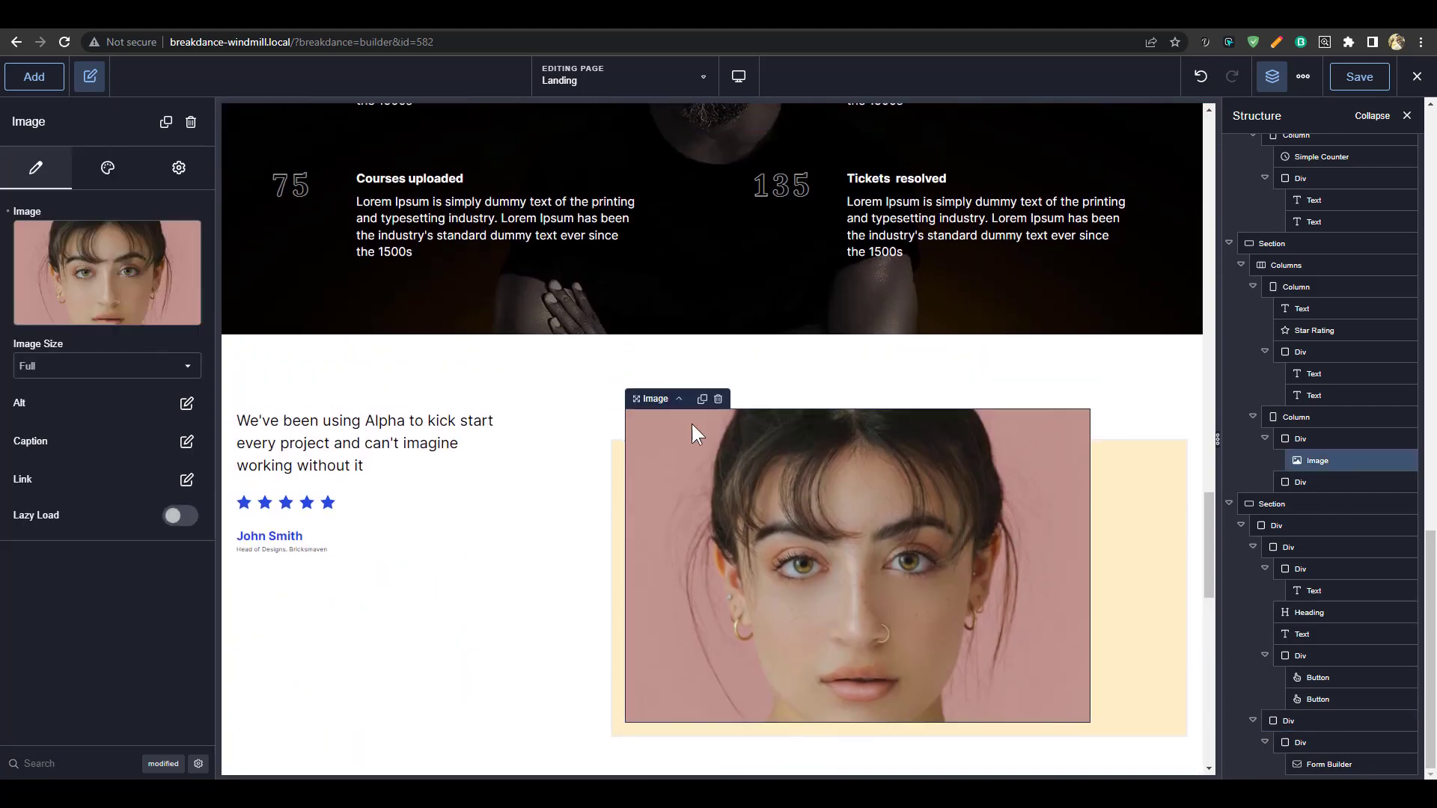
pyautogui.click(1301, 440)
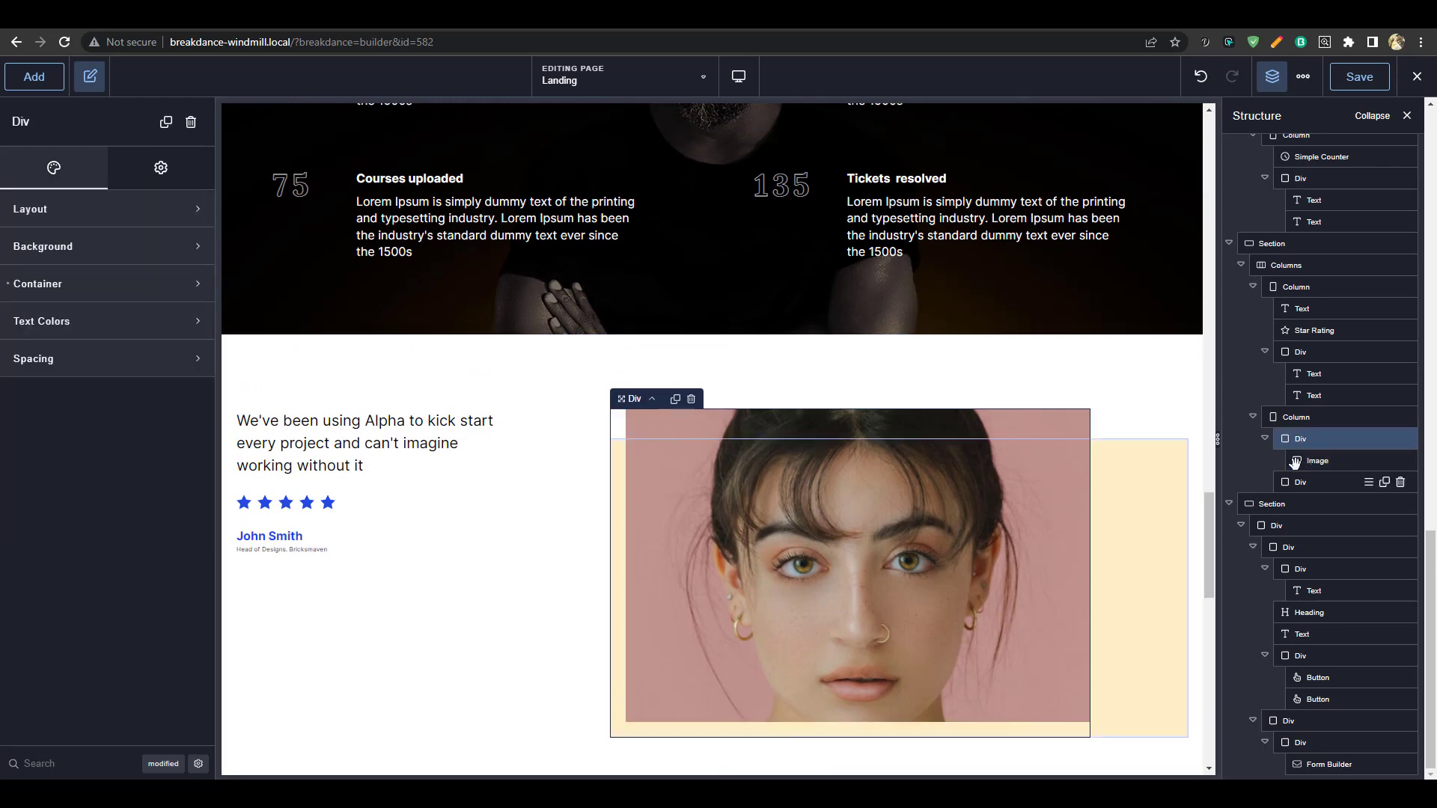
pyautogui.click(1316, 462)
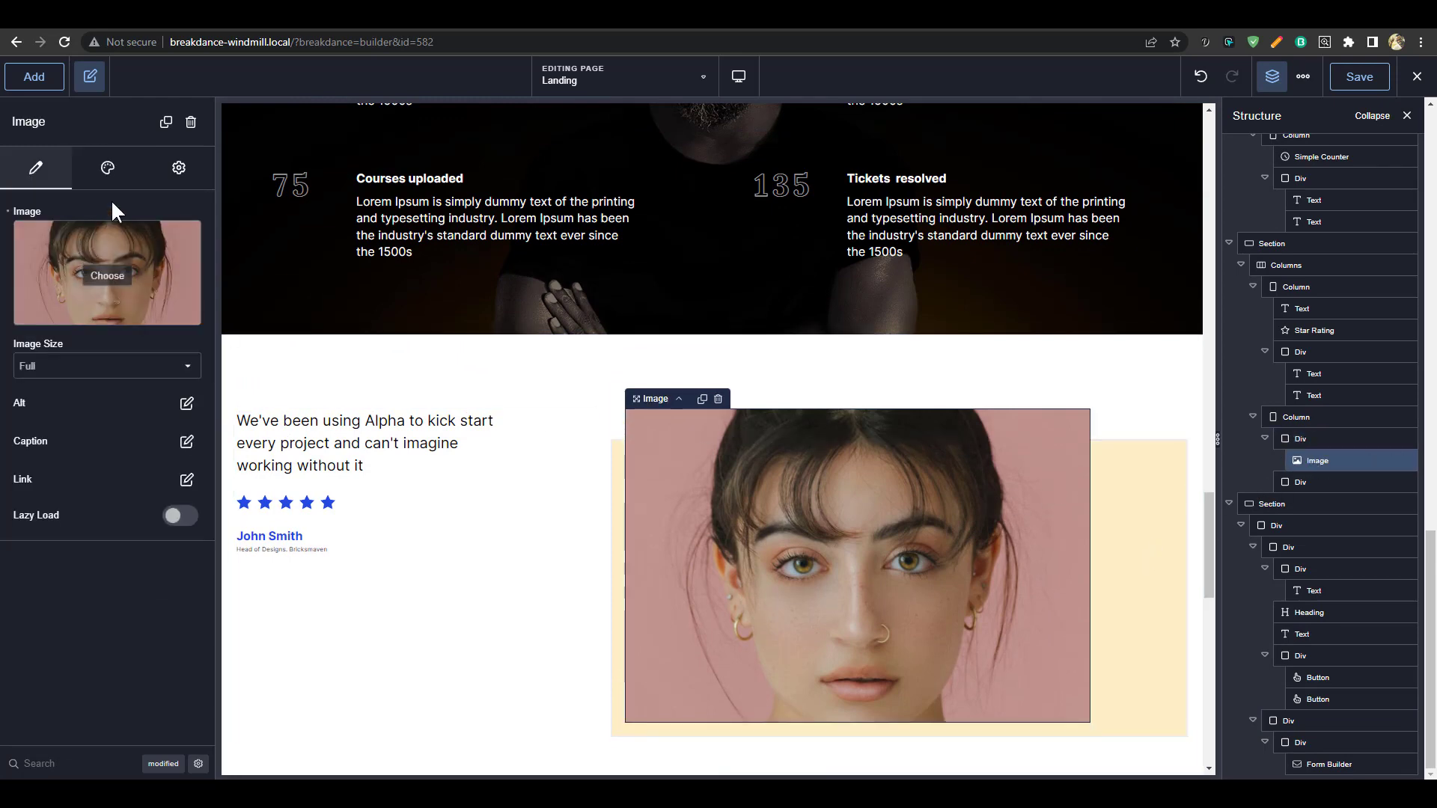
pyautogui.click(108, 168)
pyautogui.click(145, 291)
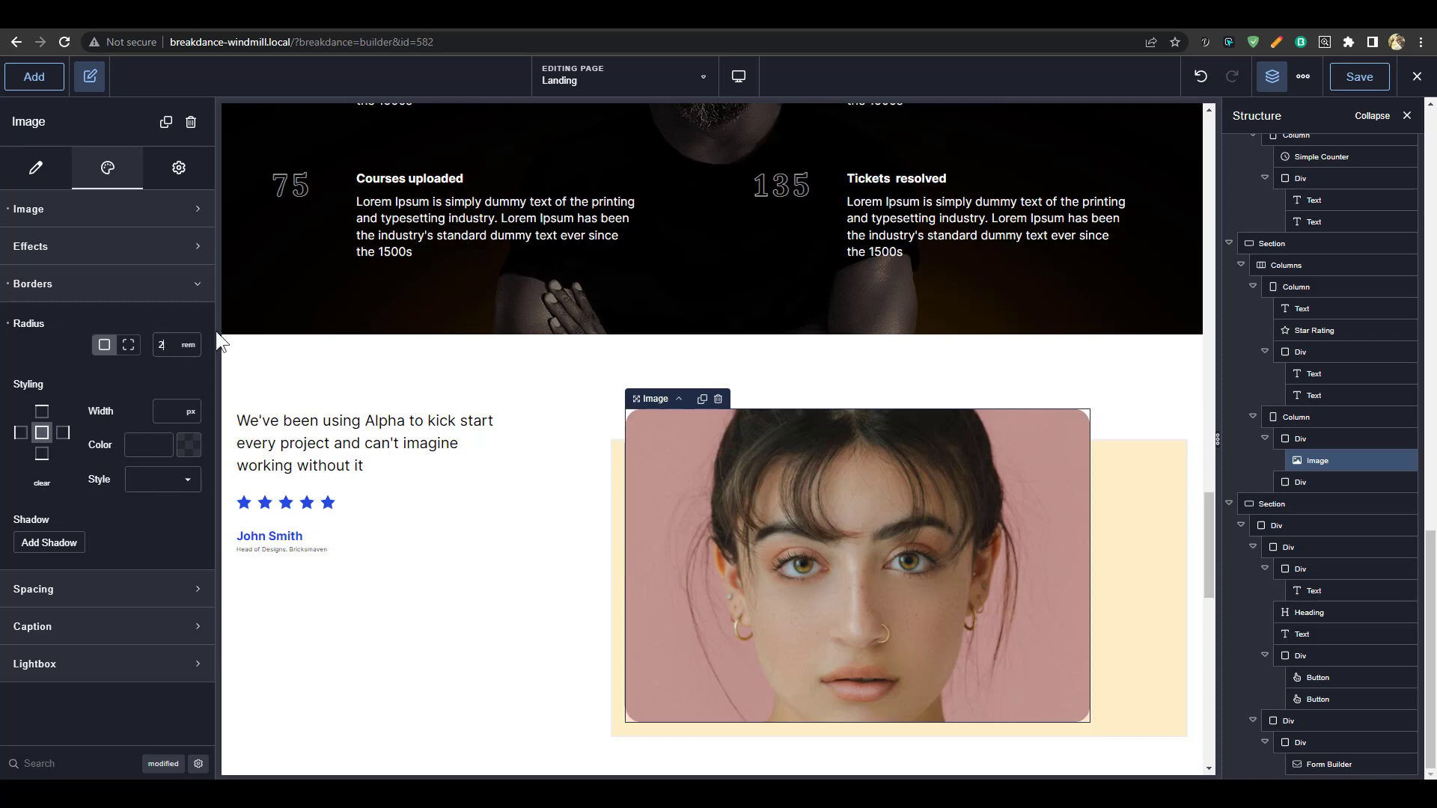
# Check the yellow box's Container Borders settings, then select the whole testimonial section
pyautogui.click(1134, 494)
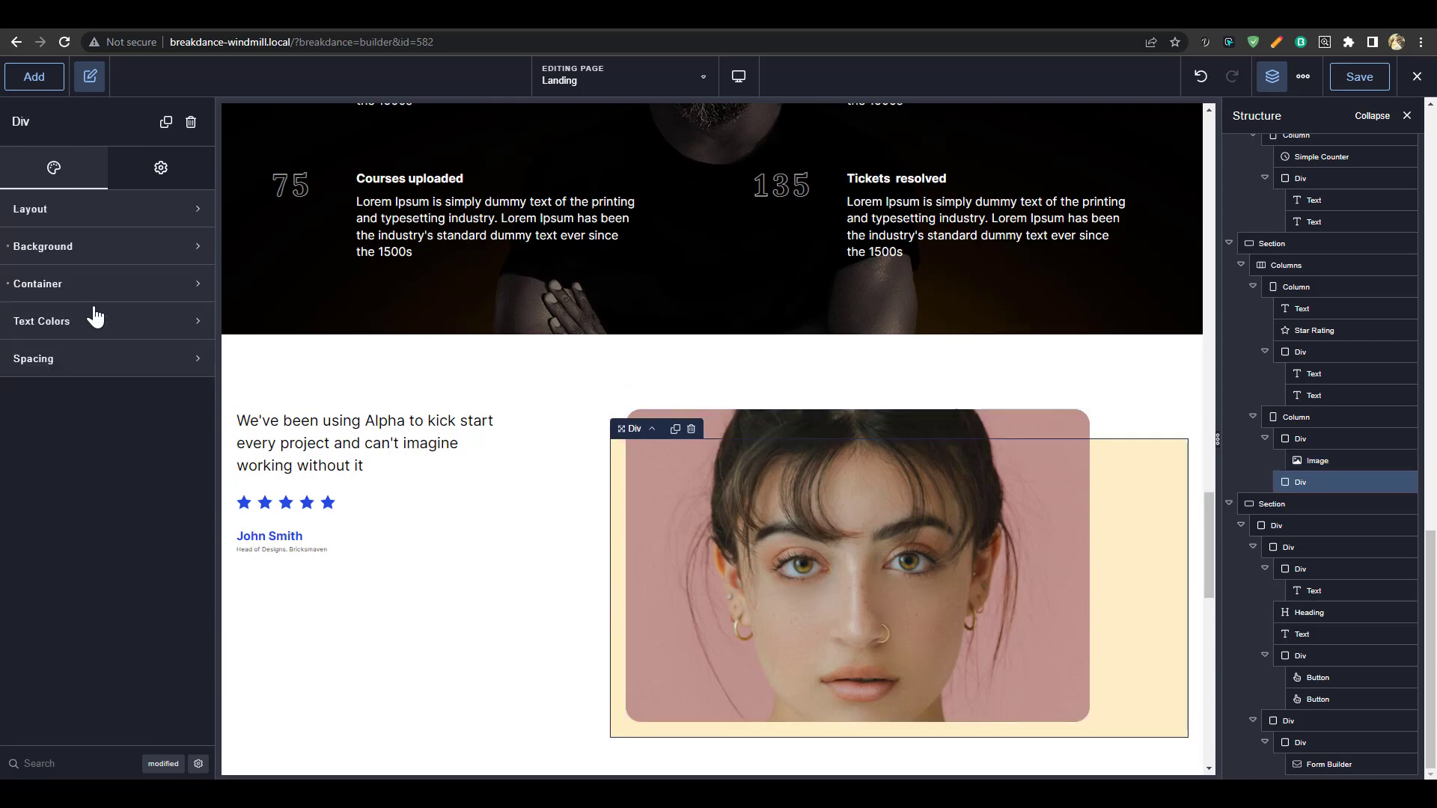
pyautogui.click(103, 285)
pyautogui.click(186, 439)
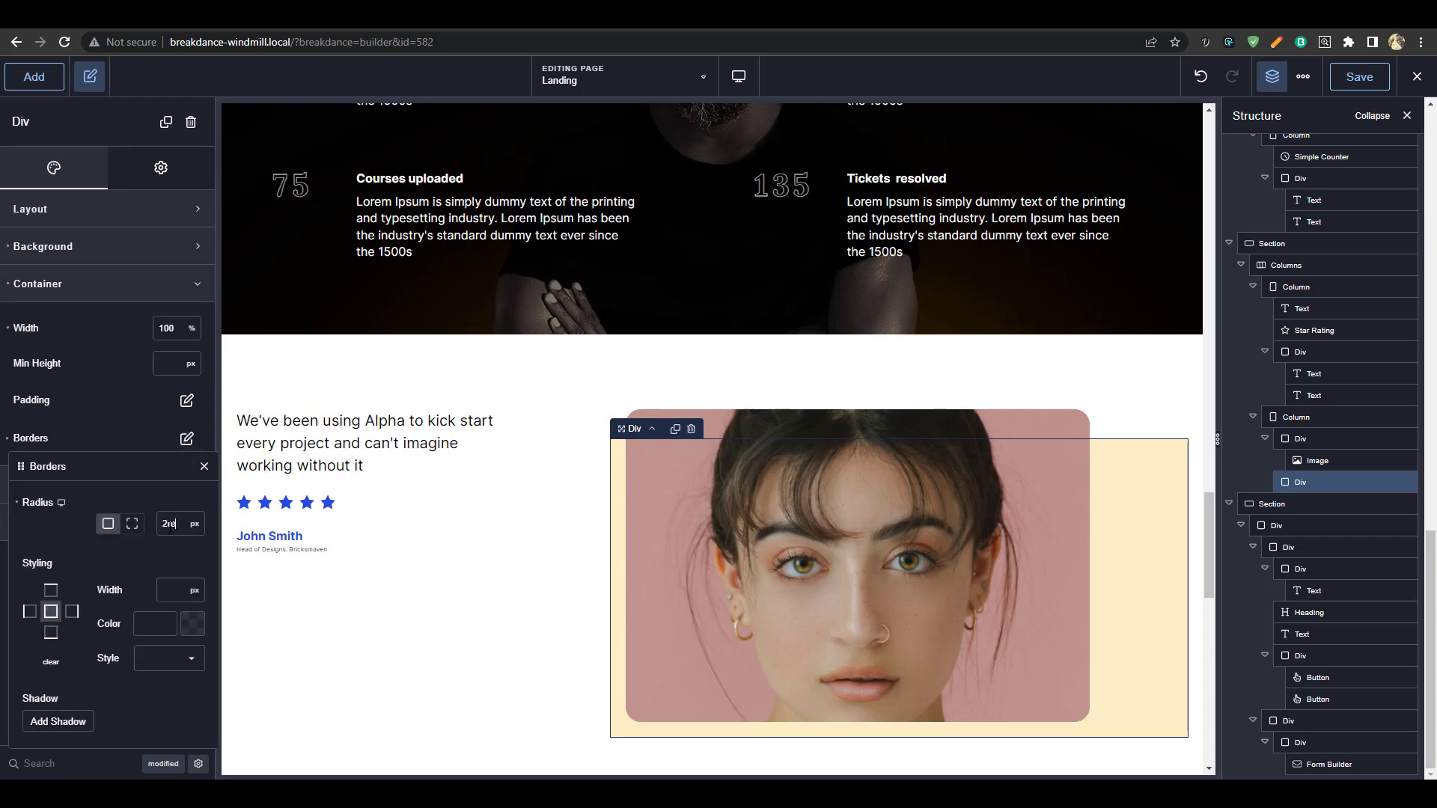
pyautogui.click(1062, 373)
pyautogui.scroll(1, 1057, 511)
pyautogui.scroll(10, 1057, 511)
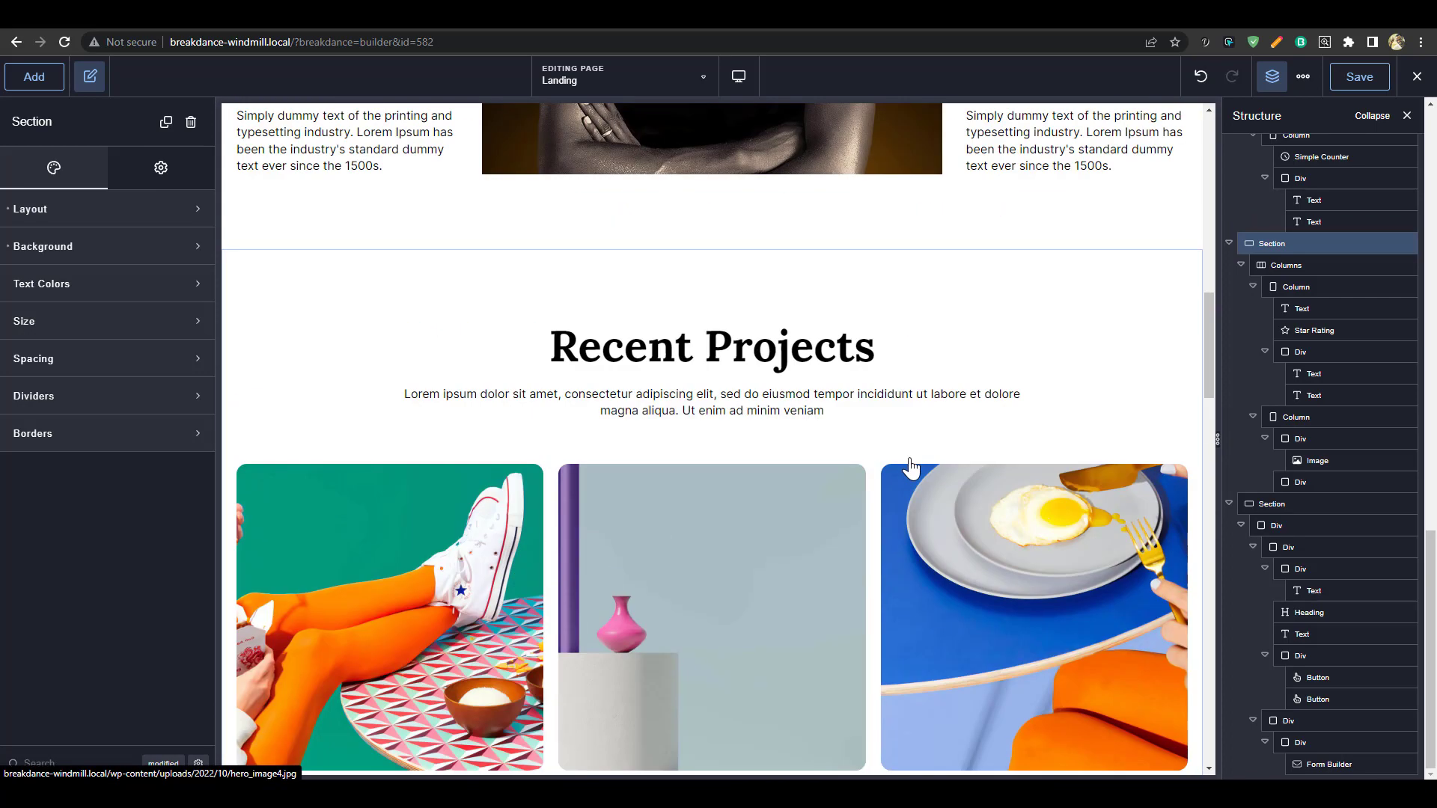
# Round the corners of the Inspired by Difference portrait under Style > Borders
pyautogui.scroll(8, 912, 468)
pyautogui.click(866, 449)
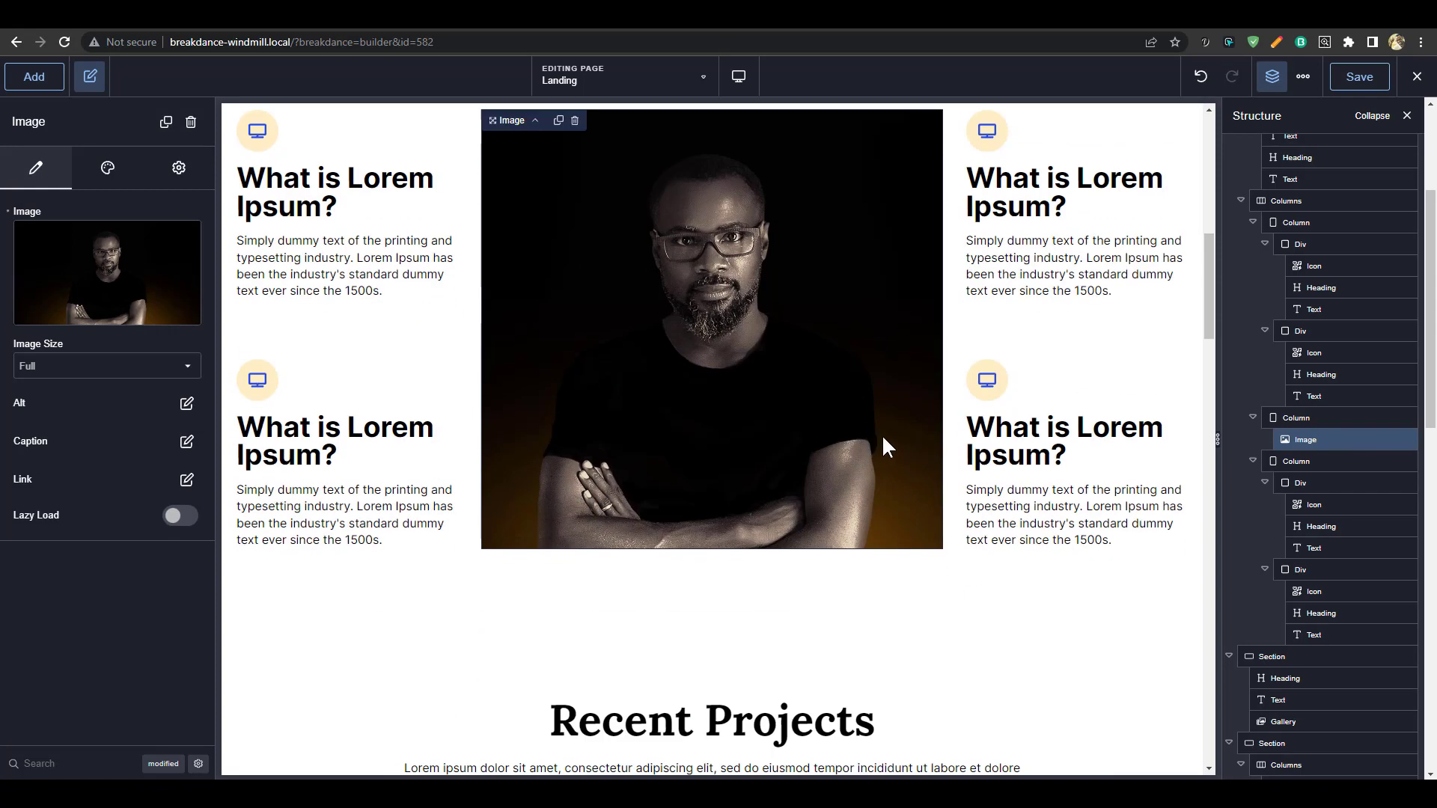
pyautogui.scroll(-4, 881, 434)
pyautogui.click(123, 166)
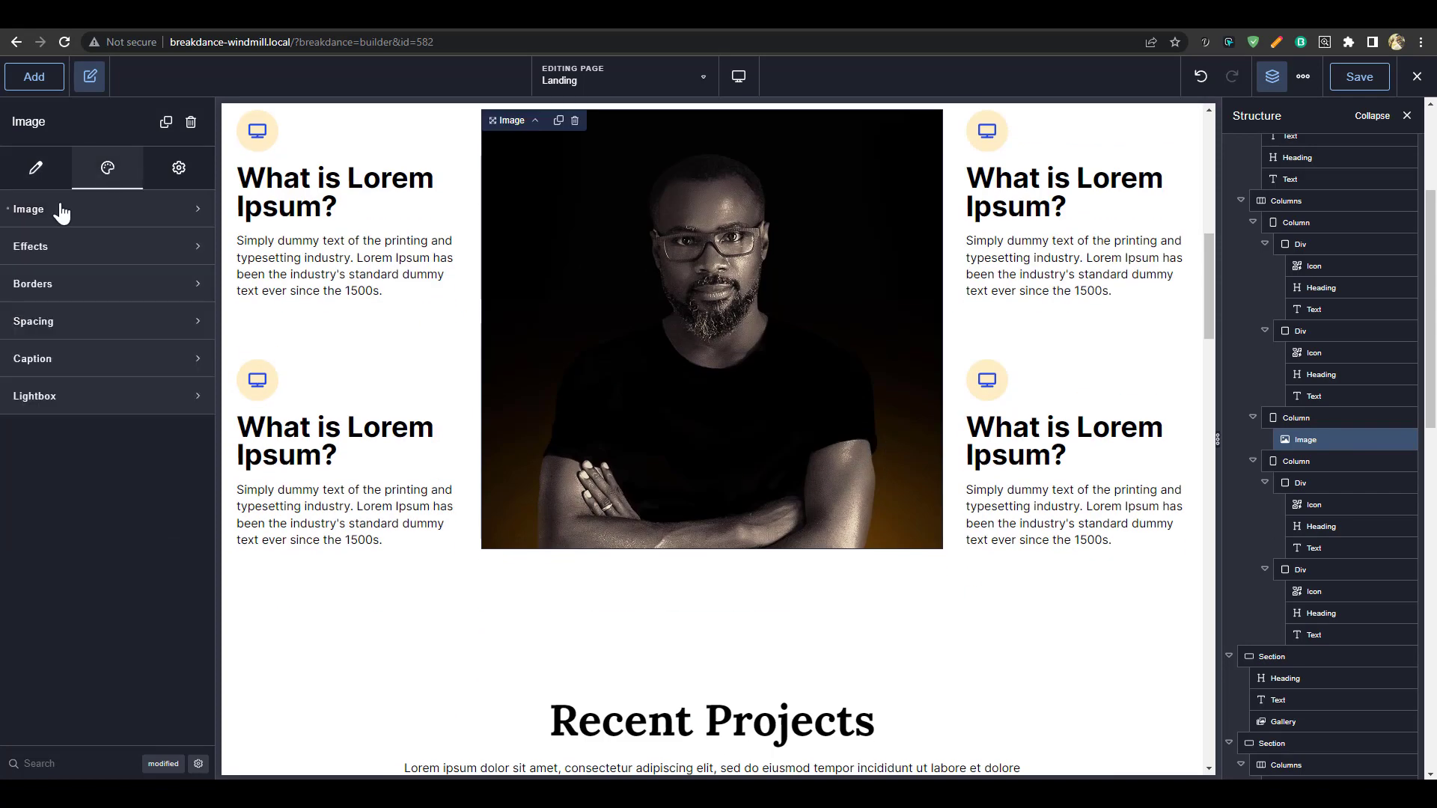
pyautogui.click(81, 289)
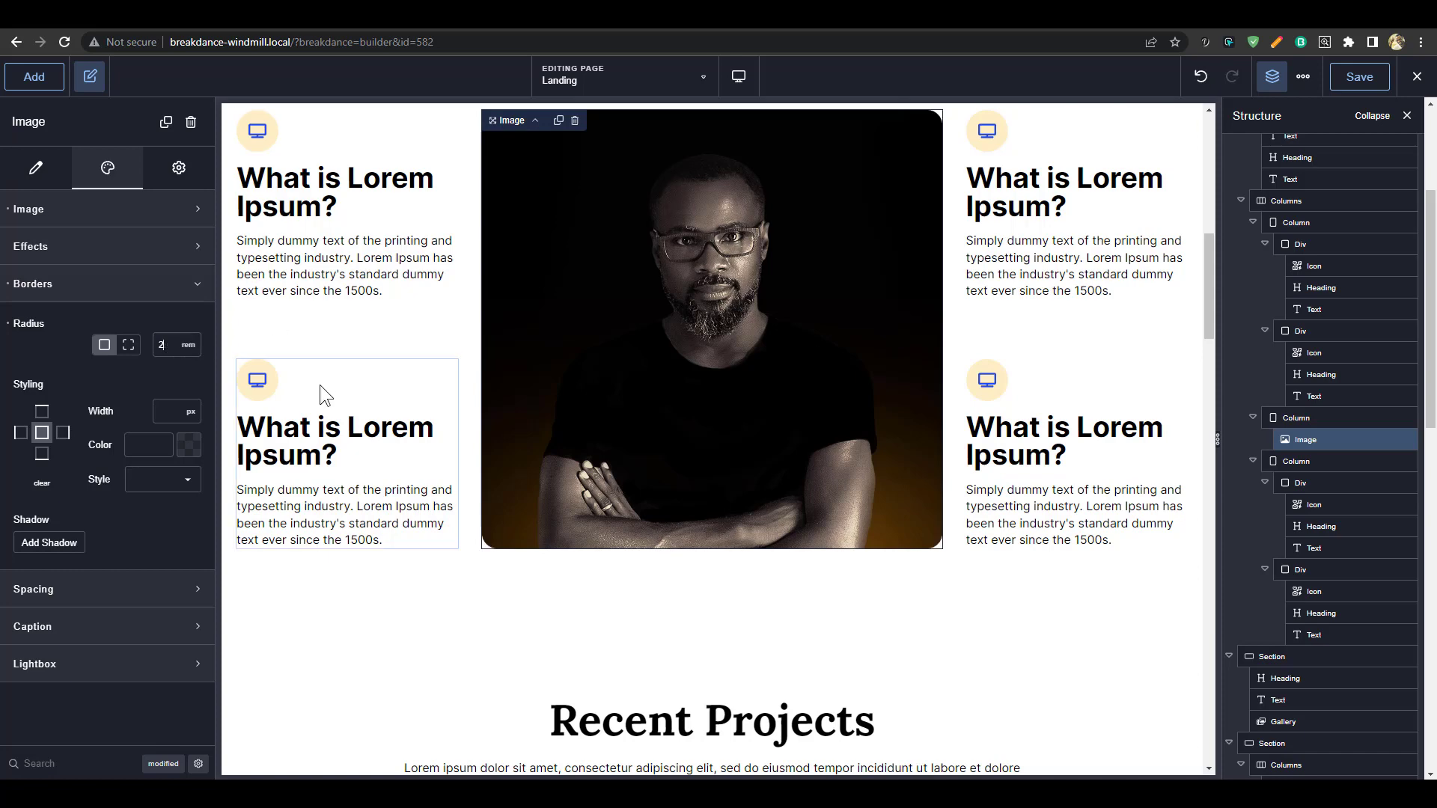
# Preview the rounded portrait in its section, then select the hero portrait image
pyautogui.click(973, 612)
pyautogui.scroll(6, 999, 514)
pyautogui.scroll(4, 999, 513)
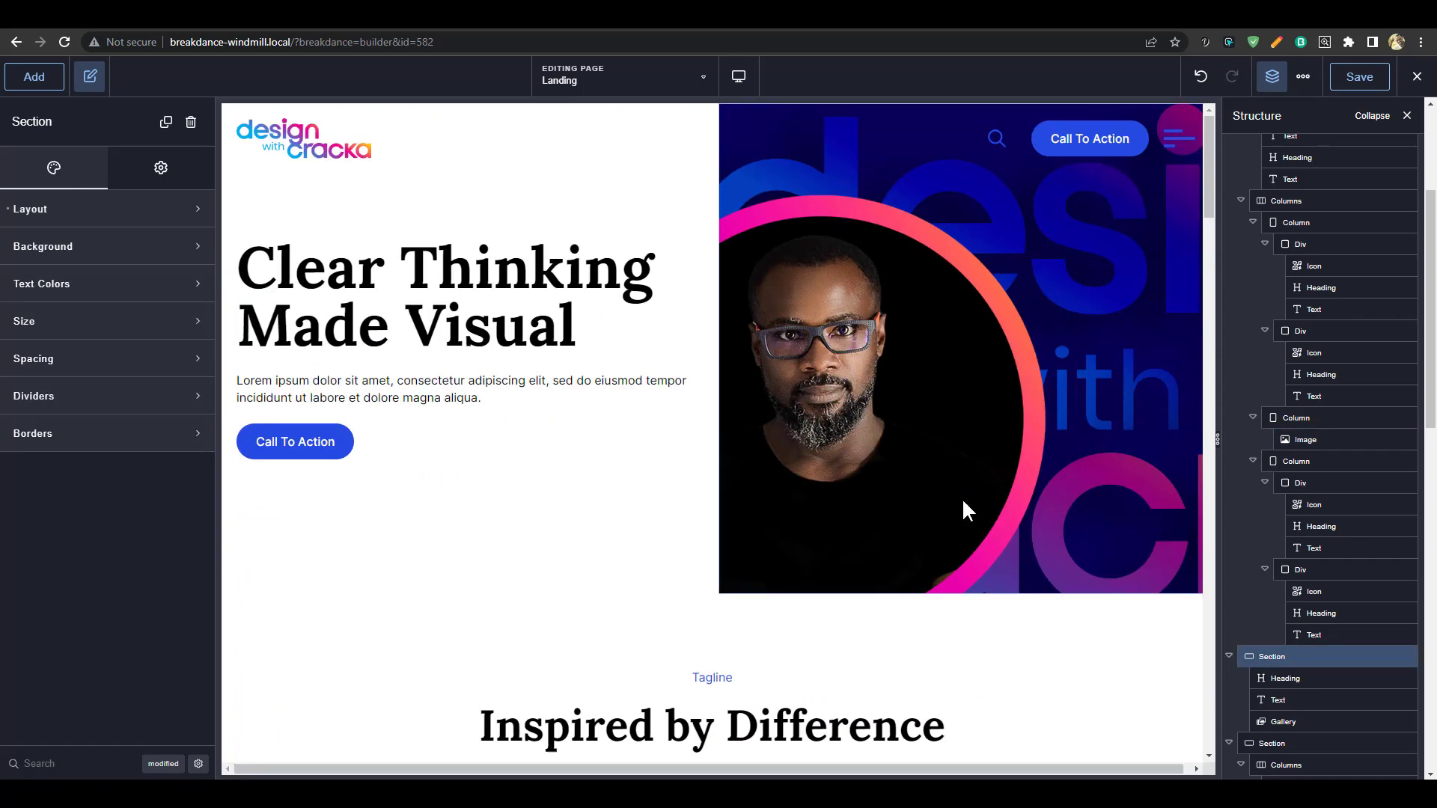
pyautogui.click(832, 492)
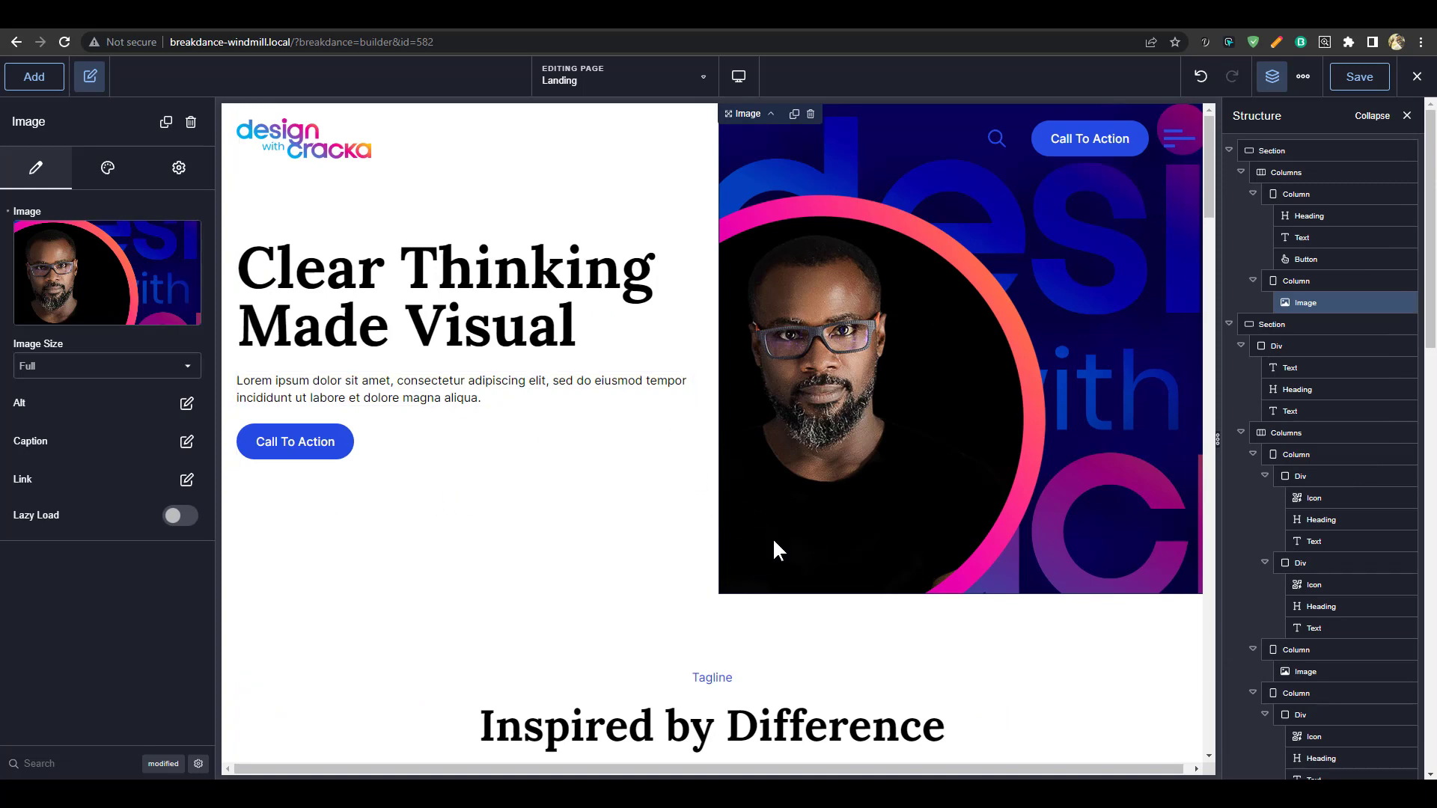
pyautogui.scroll(-2, 877, 558)
pyautogui.scroll(2, 881, 539)
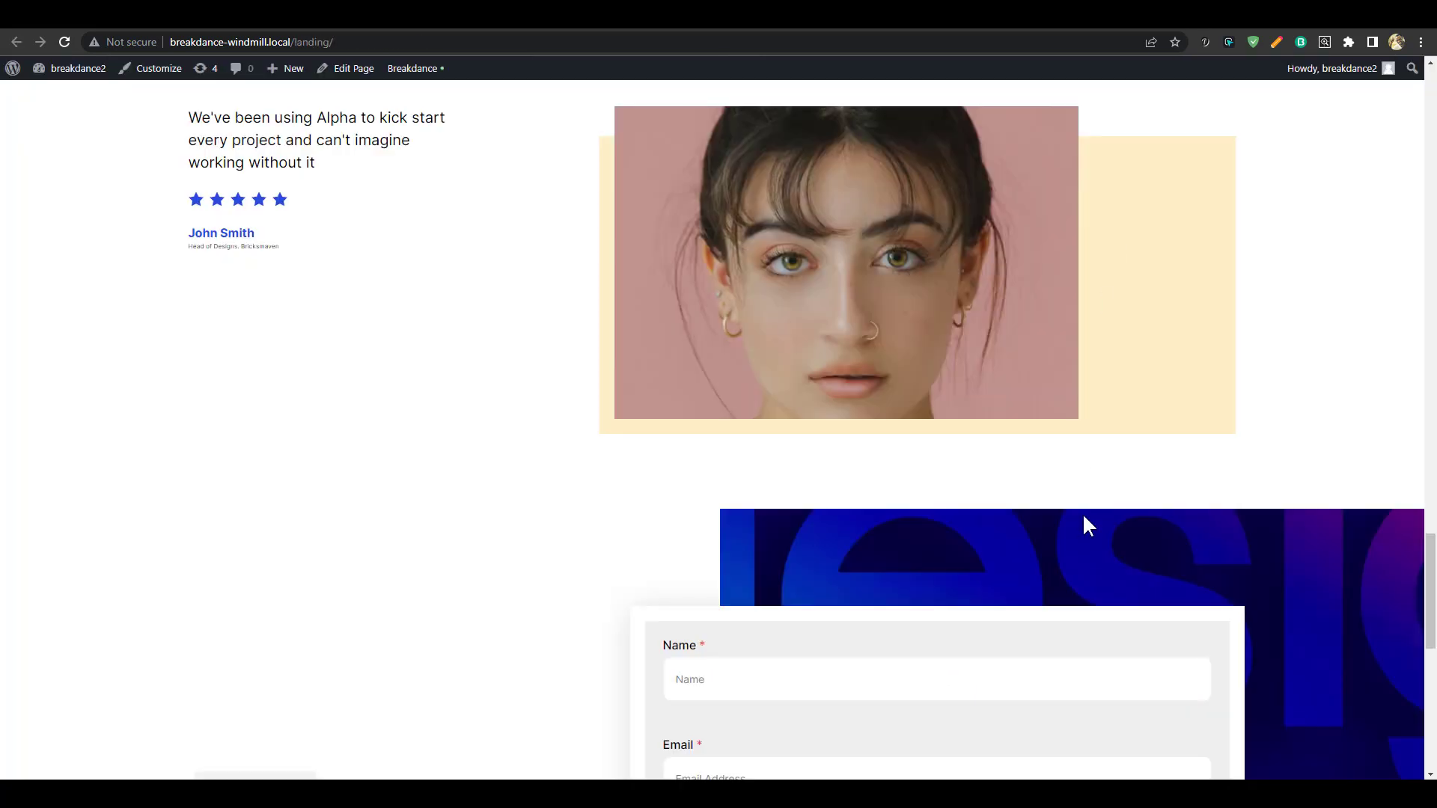
pyautogui.scroll(5, 1161, 479)
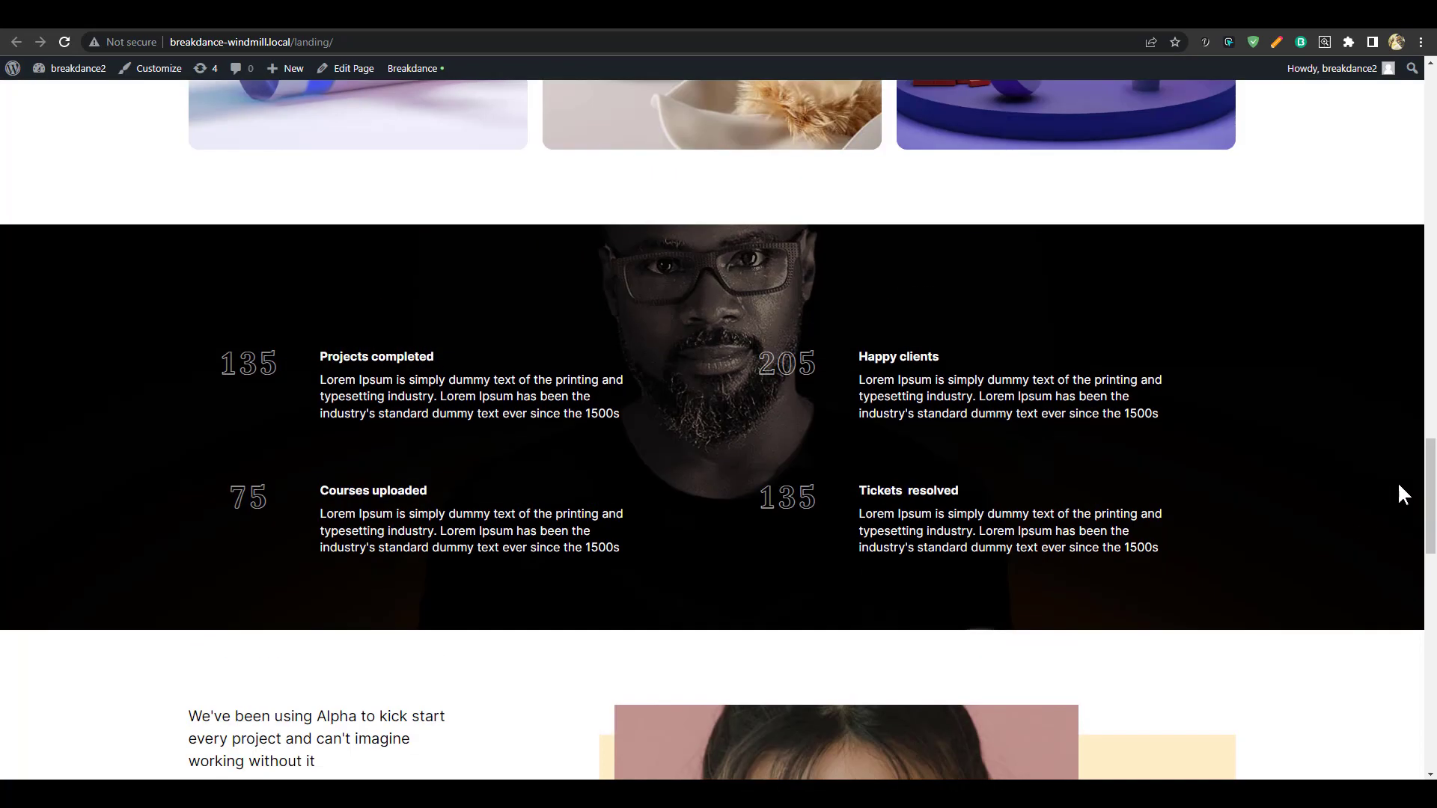
pyautogui.moveTo(1431, 494); pyautogui.dragTo(1417, 78)
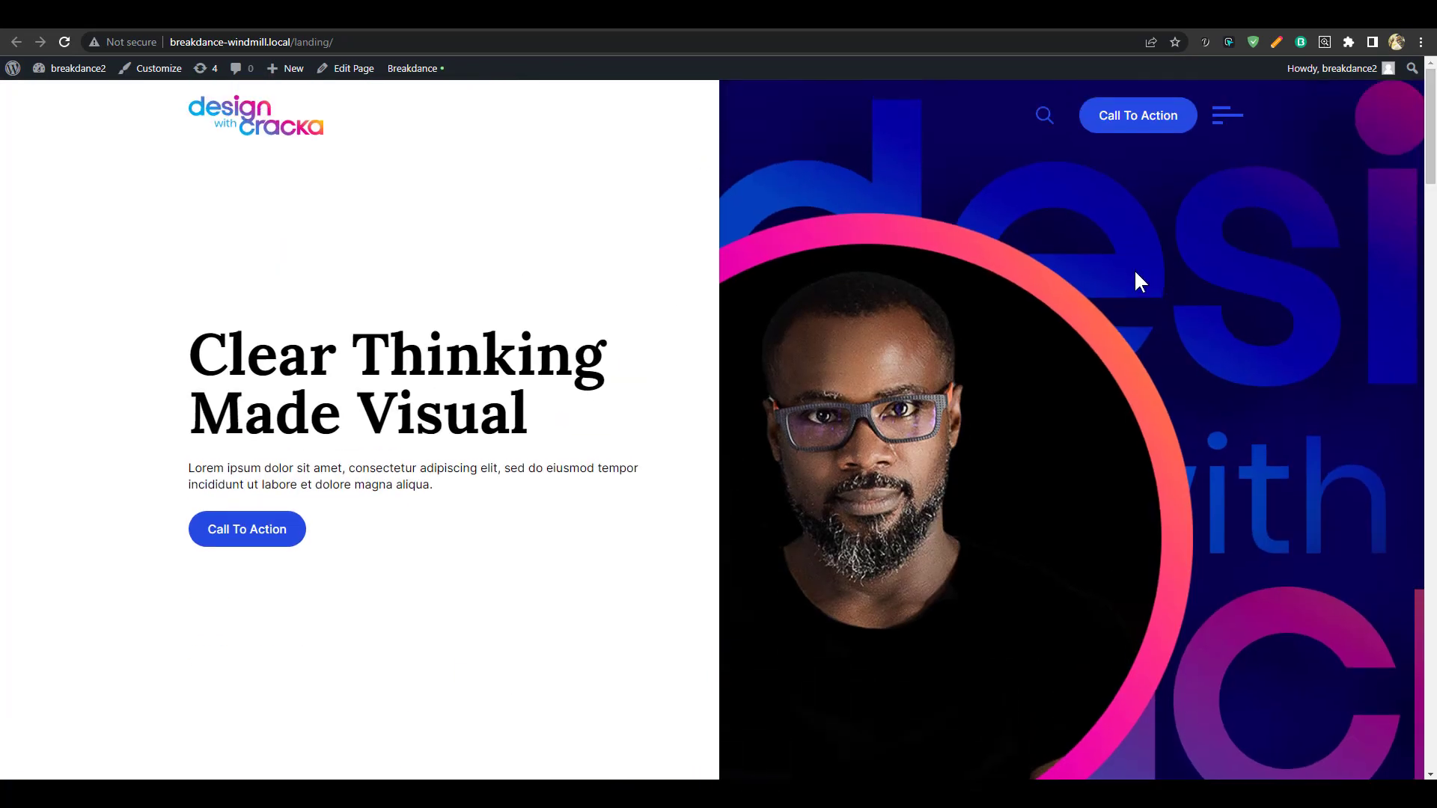
pyautogui.scroll(-3, 1040, 307)
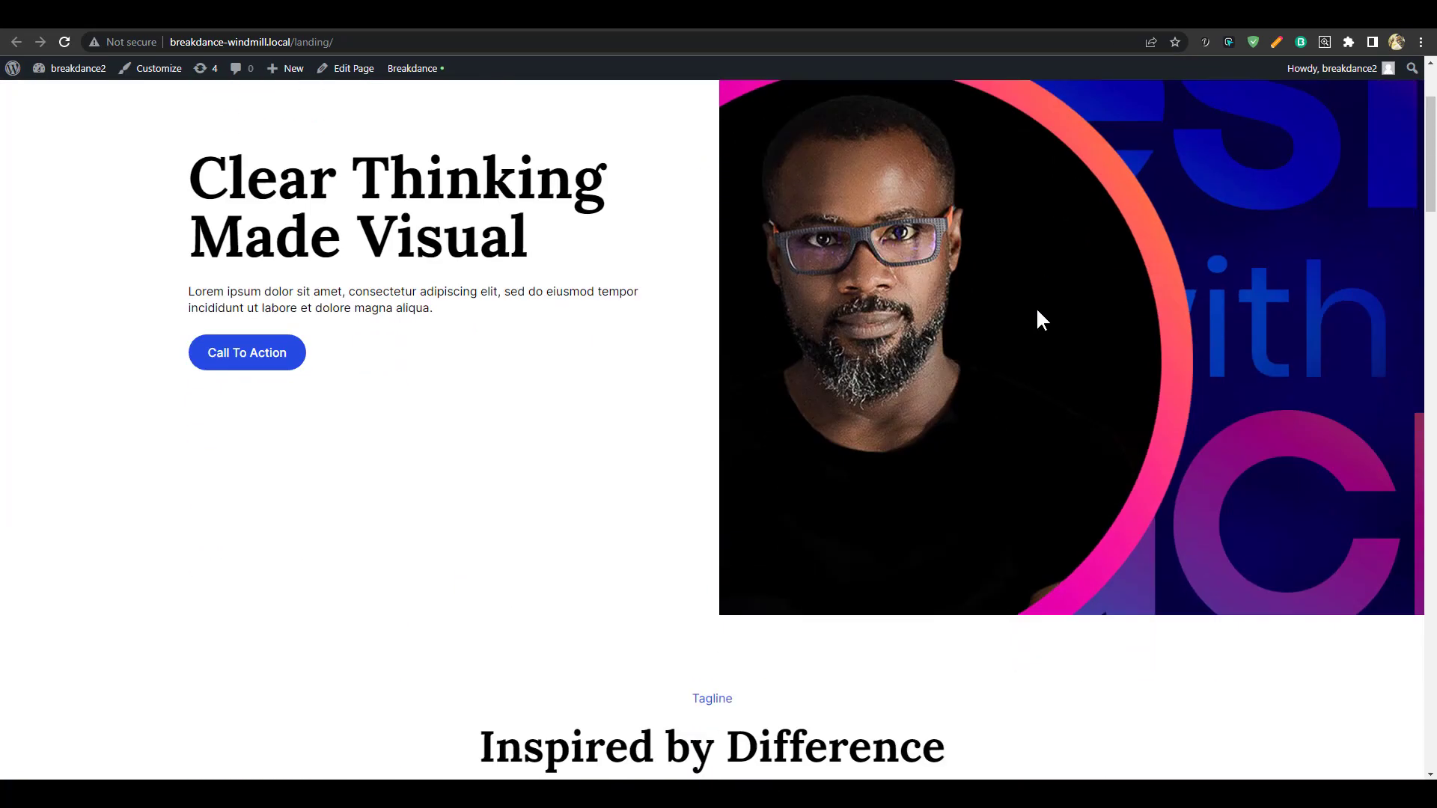
pyautogui.scroll(3, 1025, 449)
pyautogui.scroll(-3, 1021, 498)
pyautogui.scroll(3, 1024, 506)
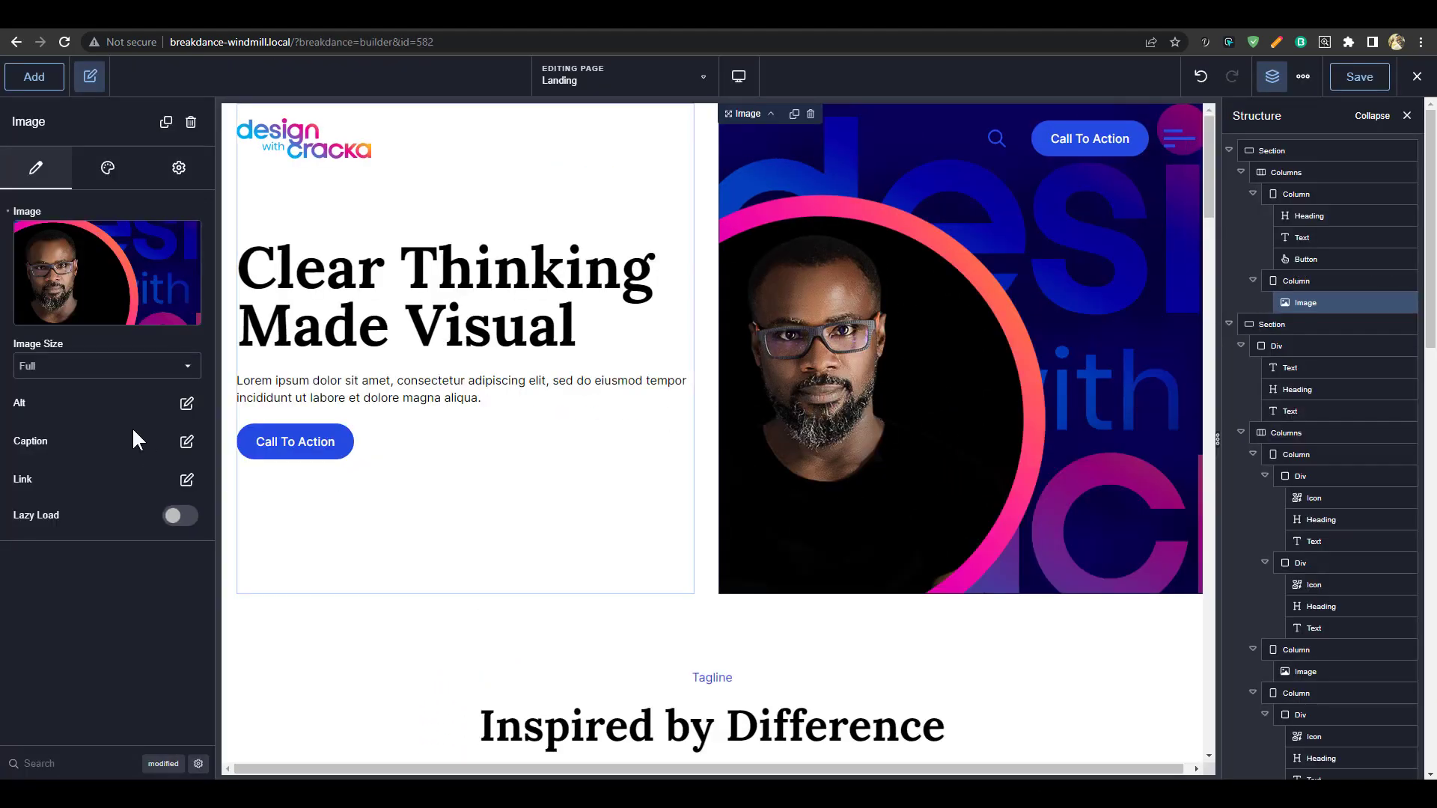
# Round the hero image's top-left and bottom-left corners to 5 rem, leaving the right corners square
pyautogui.click(112, 172)
pyautogui.click(107, 296)
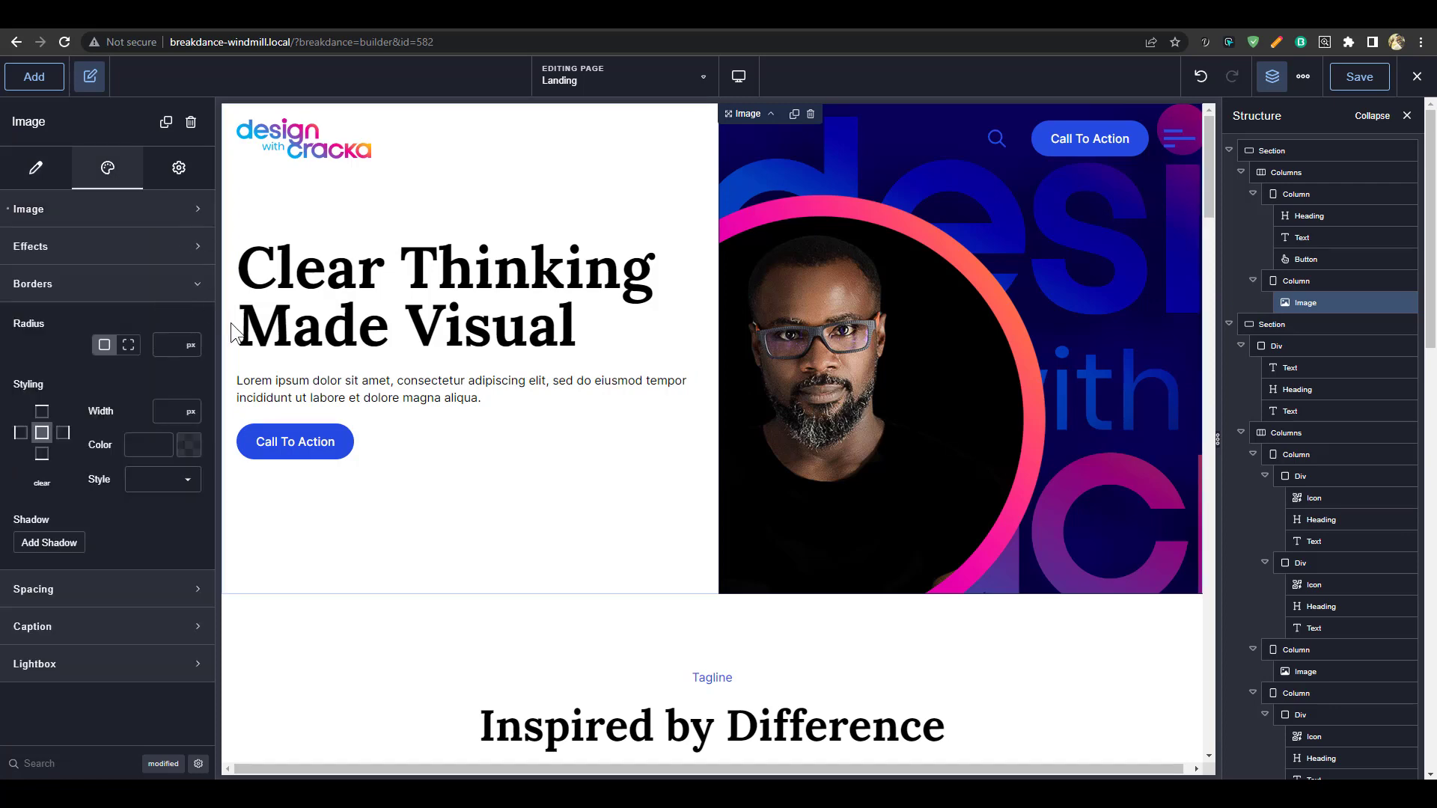
pyautogui.click(116, 345)
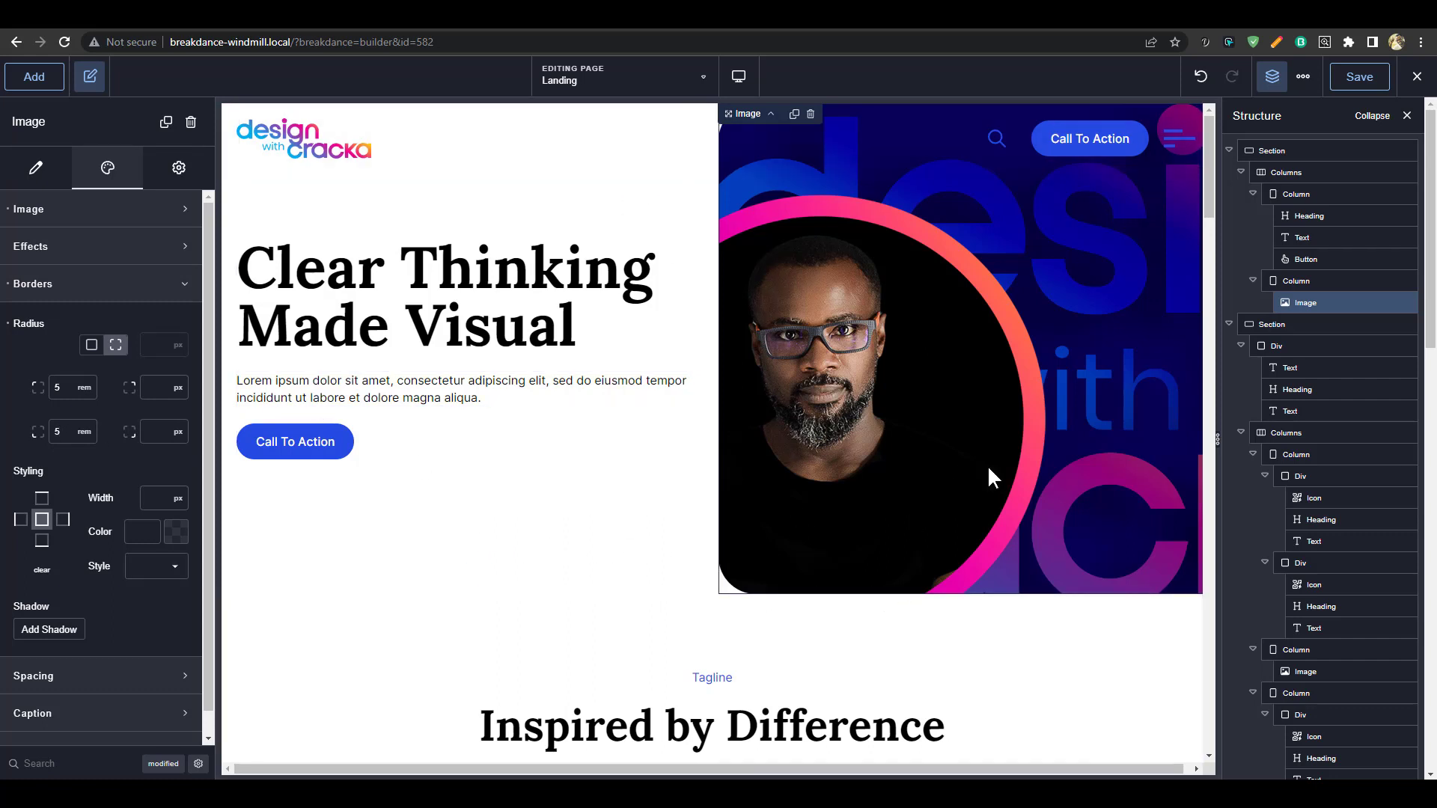
pyautogui.scroll(-1, 1003, 524)
pyautogui.scroll(1, 998, 540)
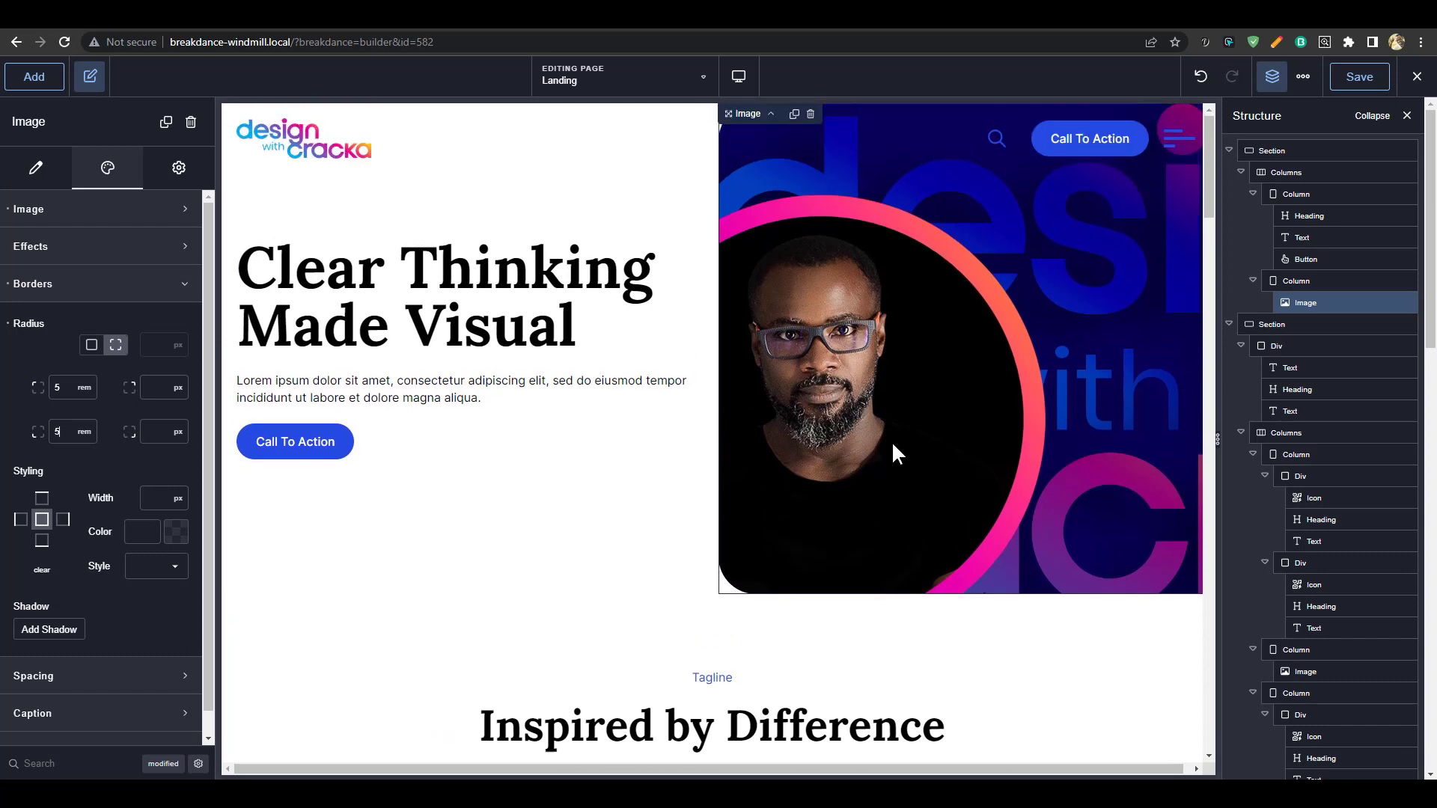
pyautogui.click(1283, 147)
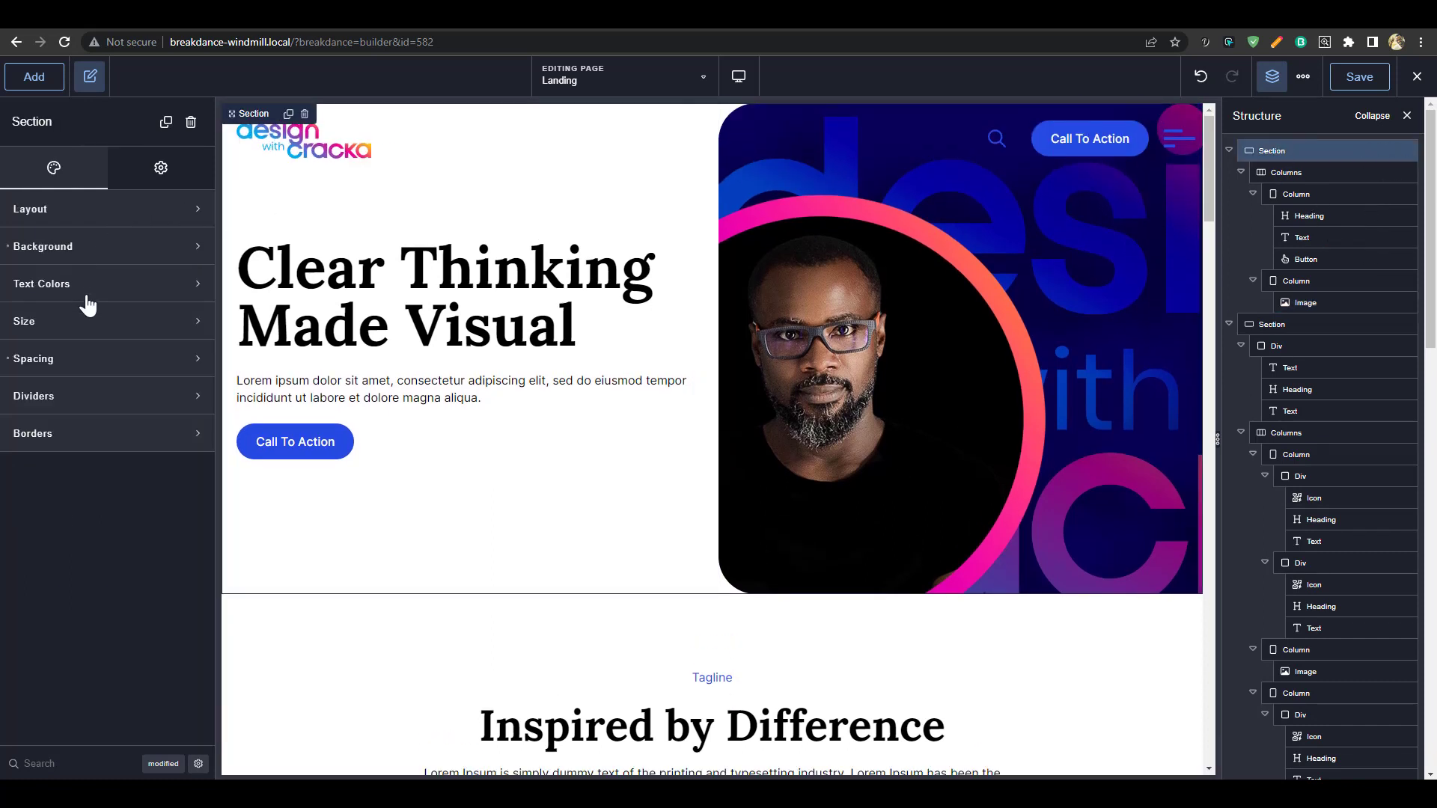
# Set the hero section's height to Viewport
pyautogui.click(91, 327)
pyautogui.click(184, 405)
pyautogui.click(186, 368)
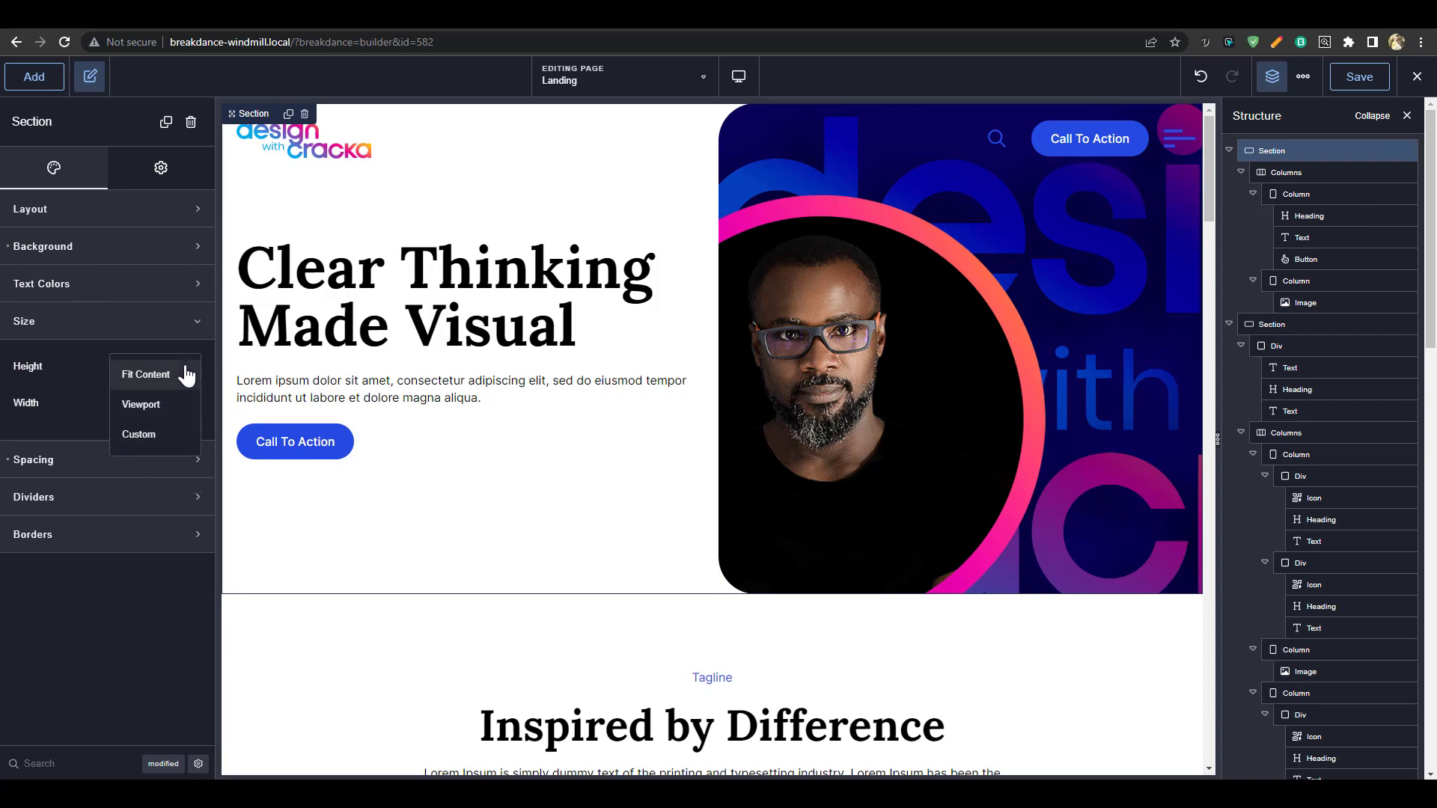
pyautogui.click(141, 404)
pyautogui.scroll(-3, 831, 569)
pyautogui.scroll(3, 875, 561)
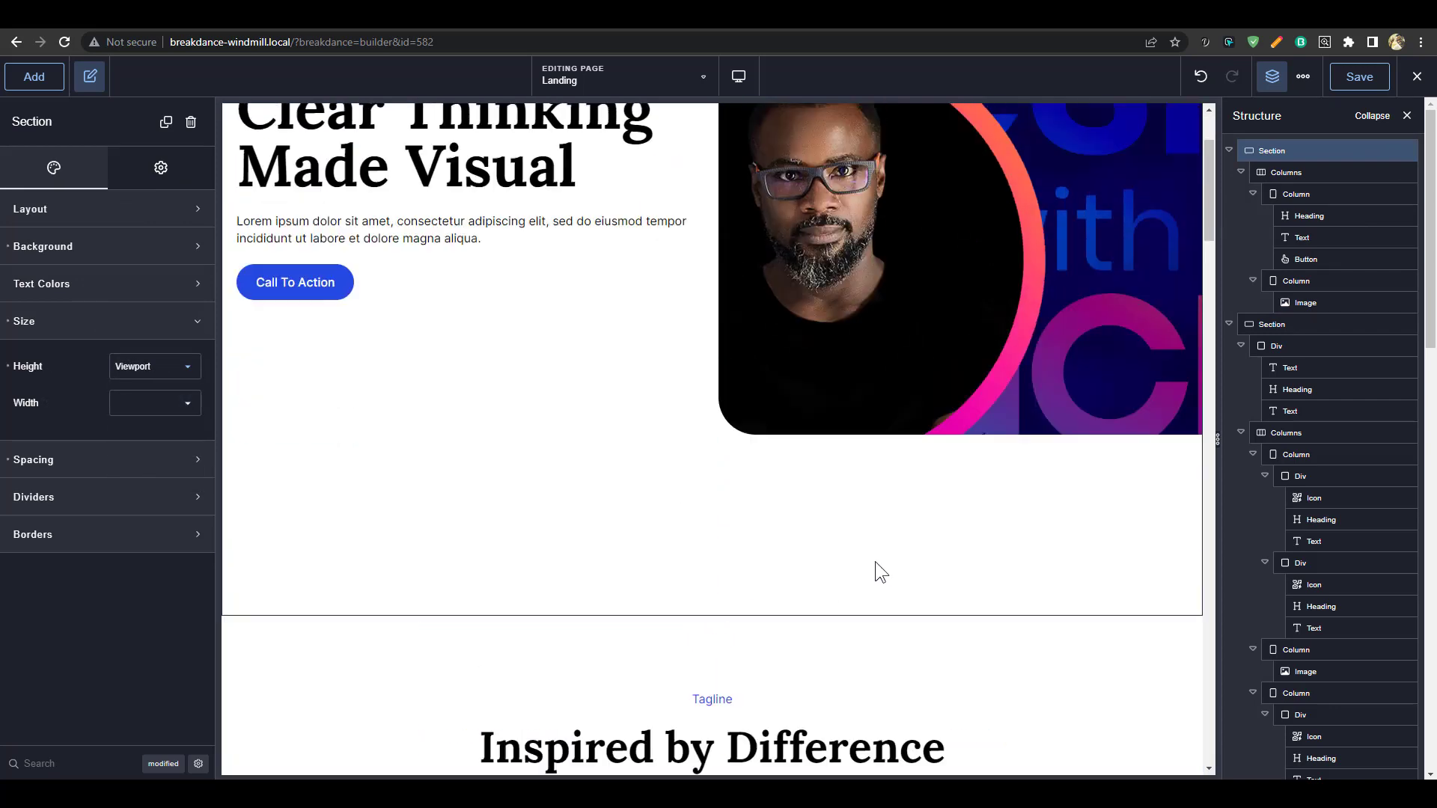
pyautogui.scroll(-3, 883, 674)
pyautogui.scroll(3, 866, 619)
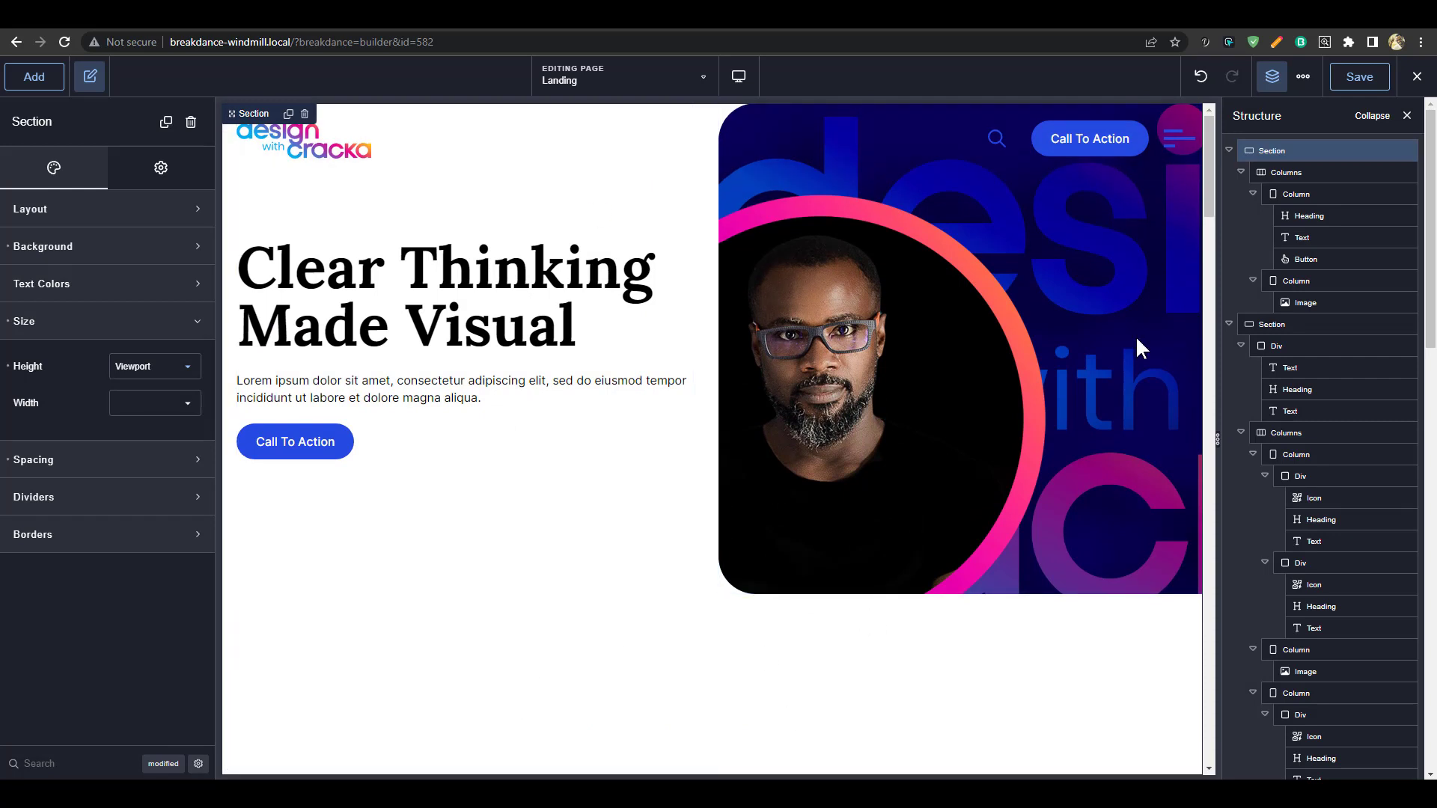
# Set the hero Columns height to Expand To Fill
pyautogui.click(1273, 175)
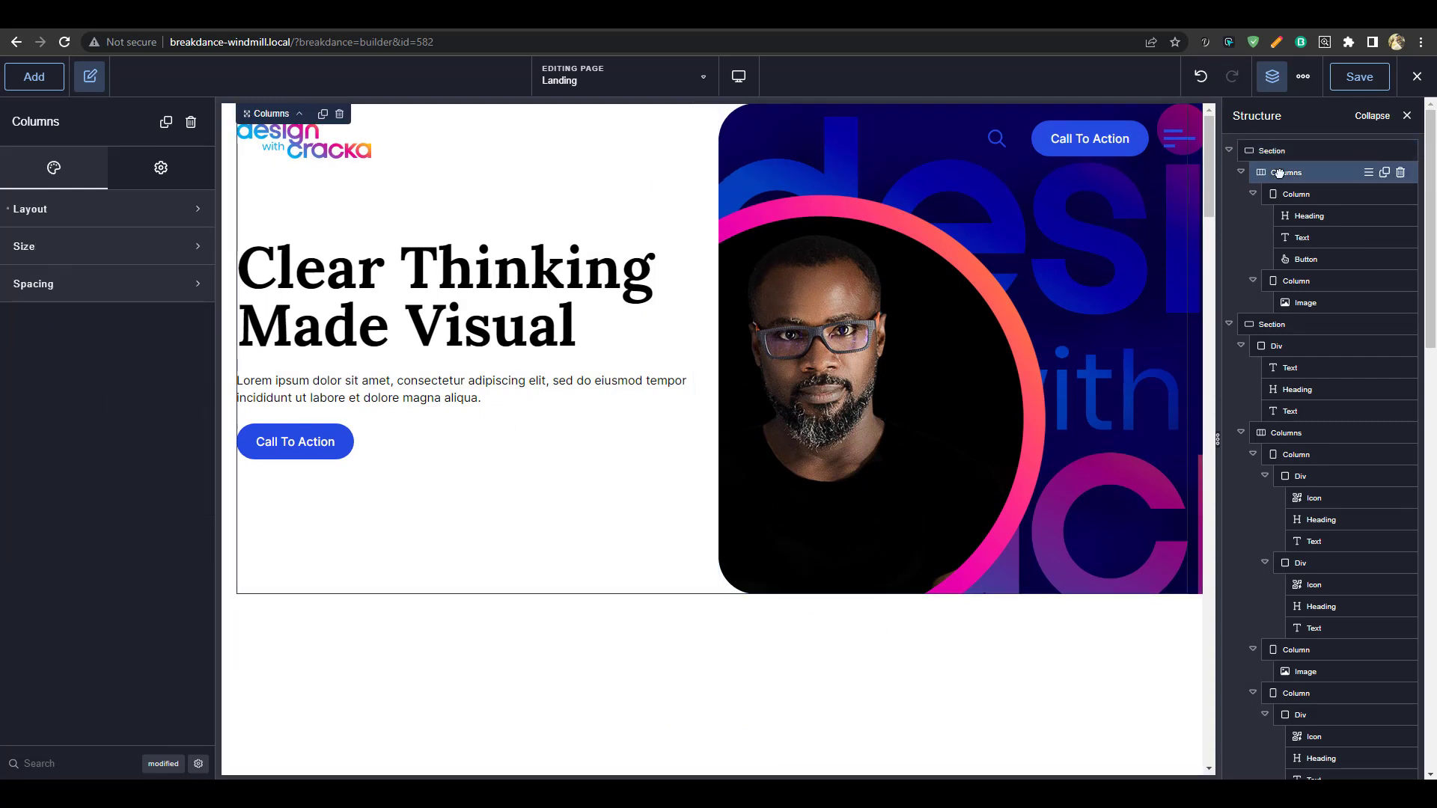
pyautogui.click(125, 255)
pyautogui.click(171, 334)
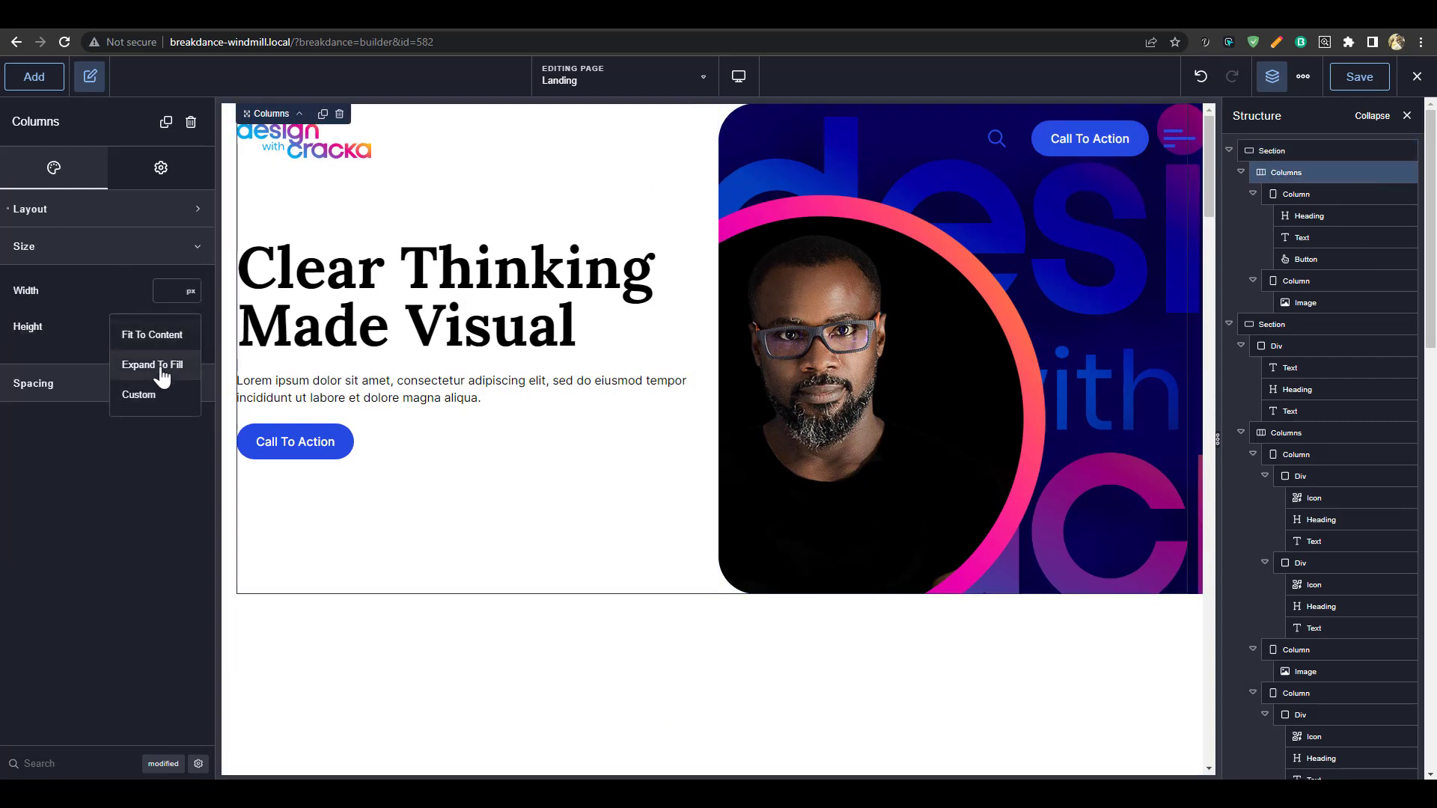
pyautogui.click(161, 367)
pyautogui.scroll(-2, 710, 569)
pyautogui.scroll(3, 950, 578)
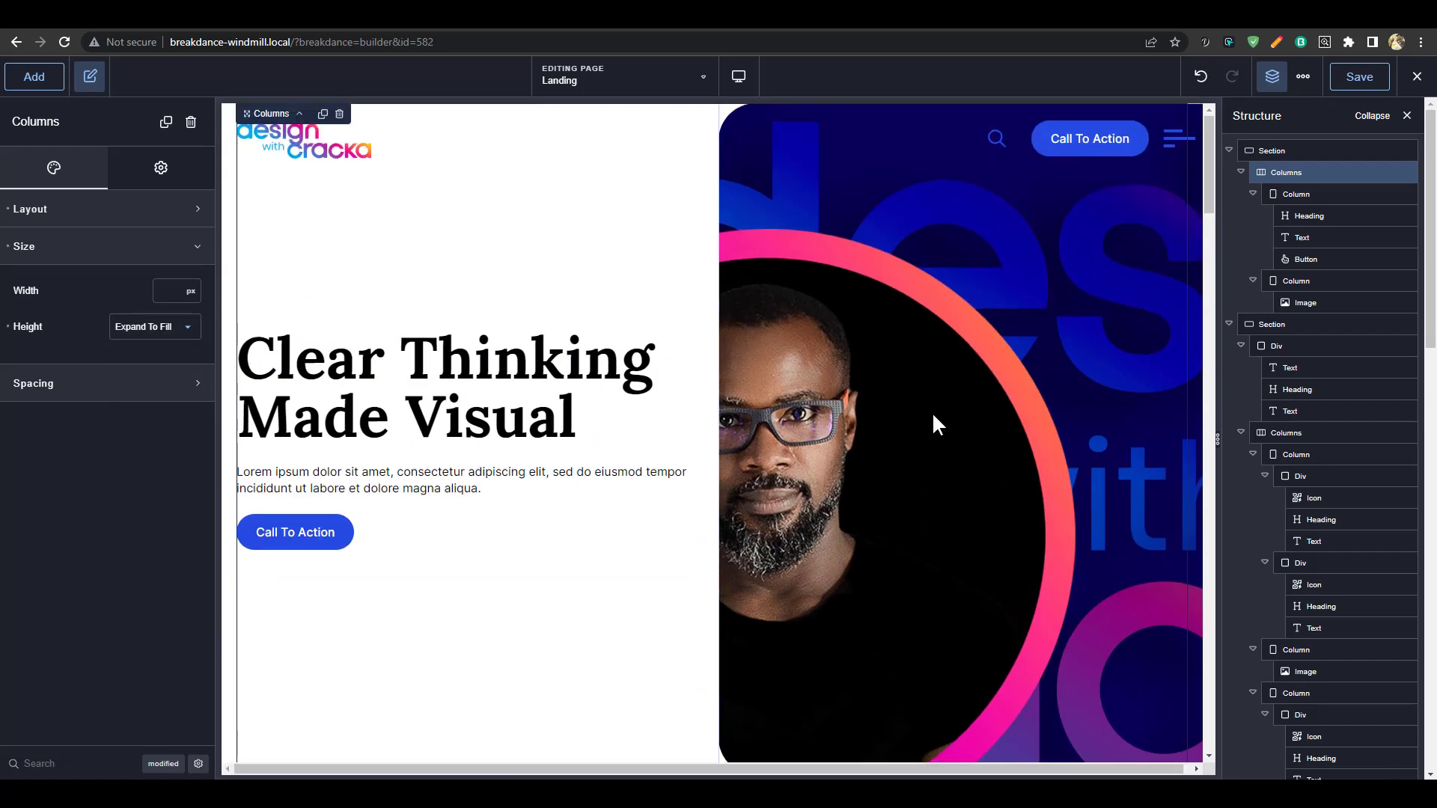
# Check the hero at tablet landscape and portrait widths, then return to desktop preview
pyautogui.moveTo(744, 81)
pyautogui.click(804, 165)
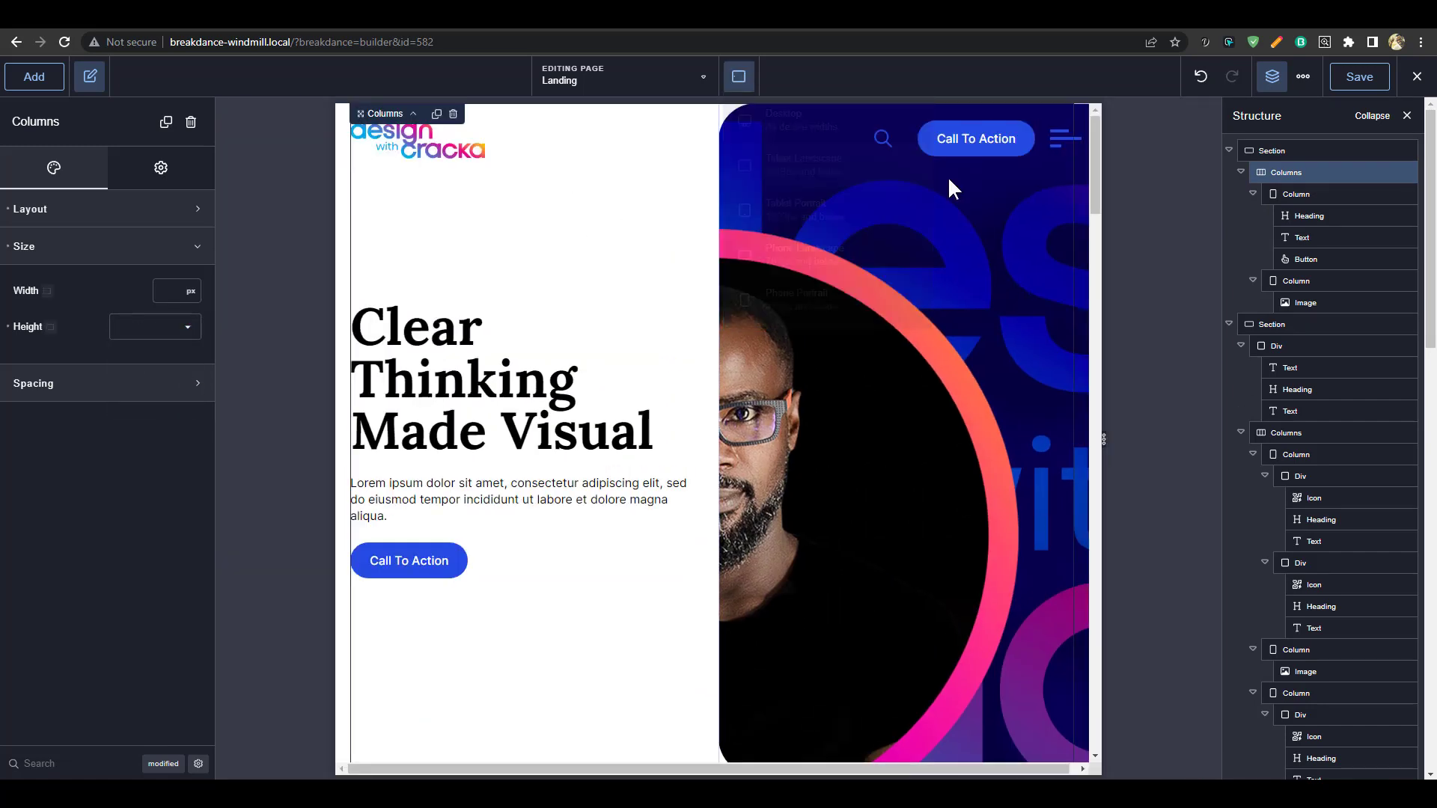
pyautogui.click(803, 210)
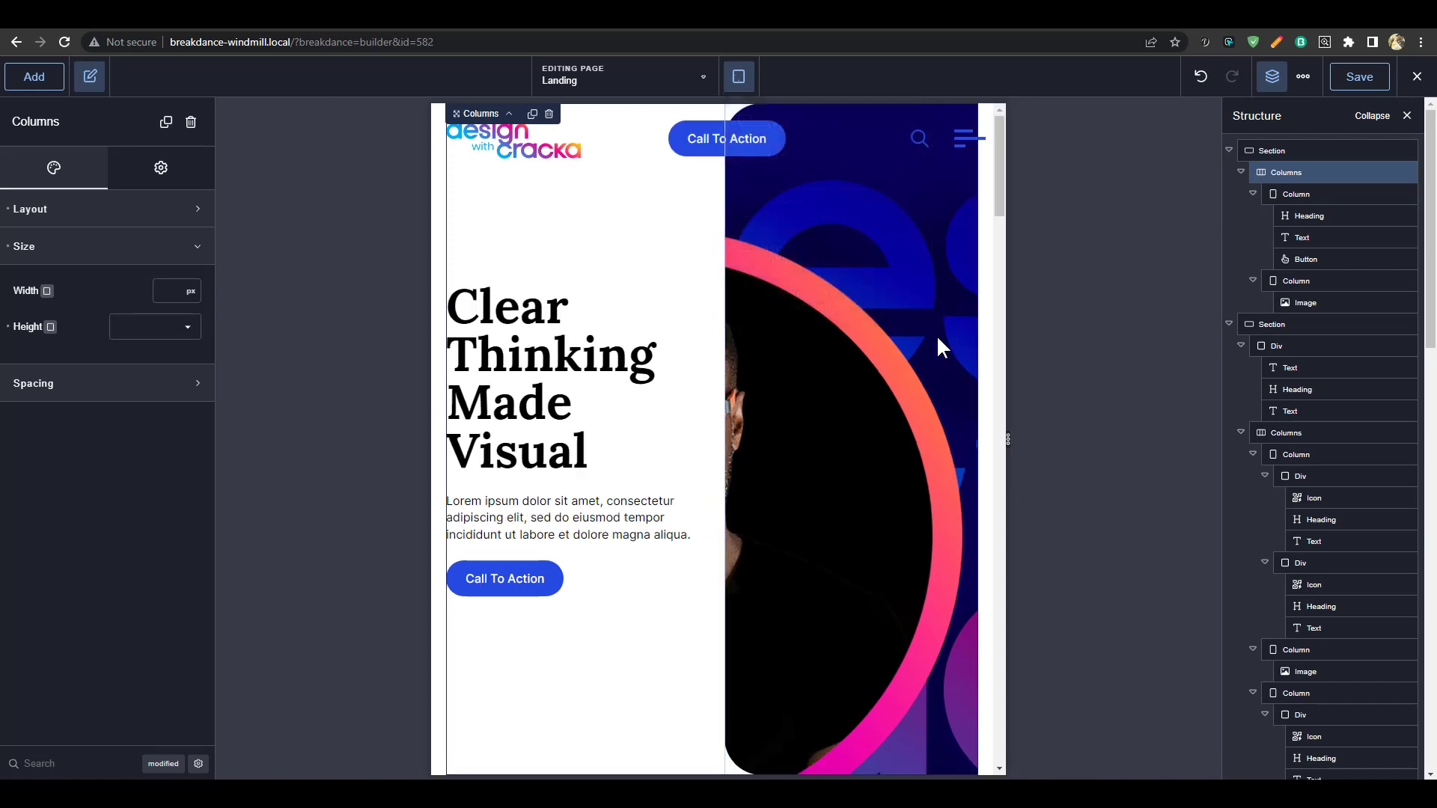
pyautogui.scroll(-5, 815, 414)
pyautogui.scroll(5, 819, 413)
pyautogui.click(738, 77)
pyautogui.click(771, 111)
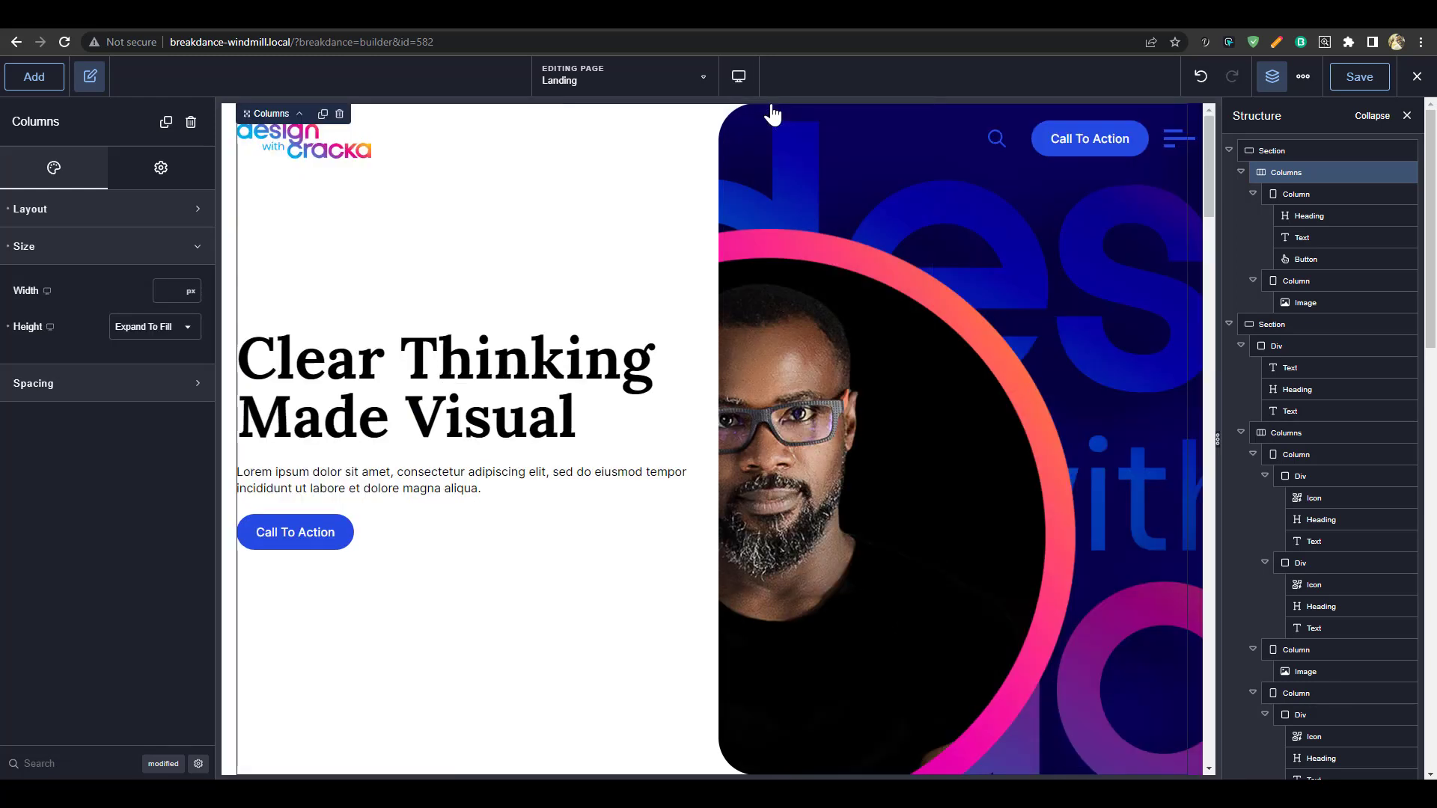
pyautogui.click(998, 287)
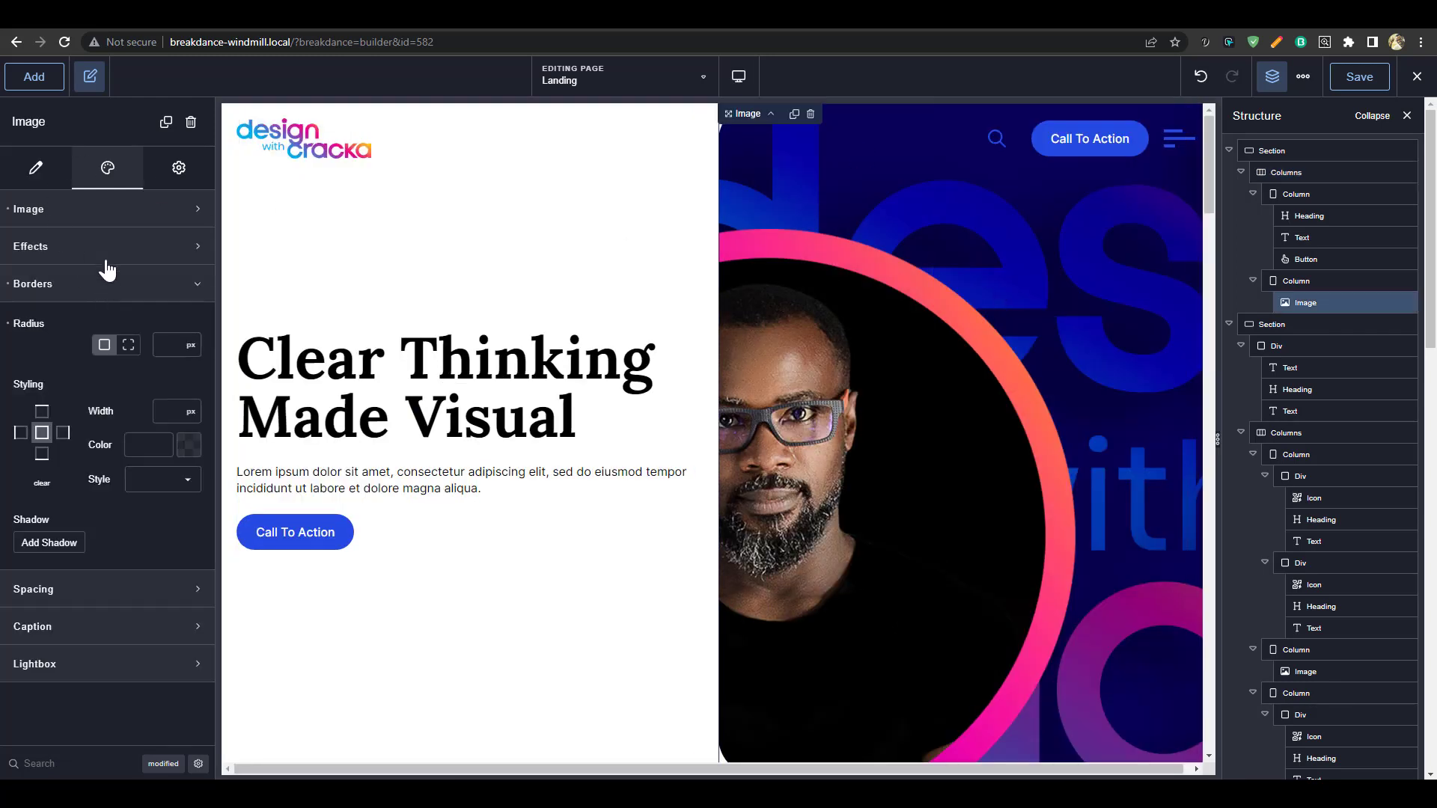
# Add 'object-position: left;' to the hero image's custom CSS after height: 100%
pyautogui.click(105, 211)
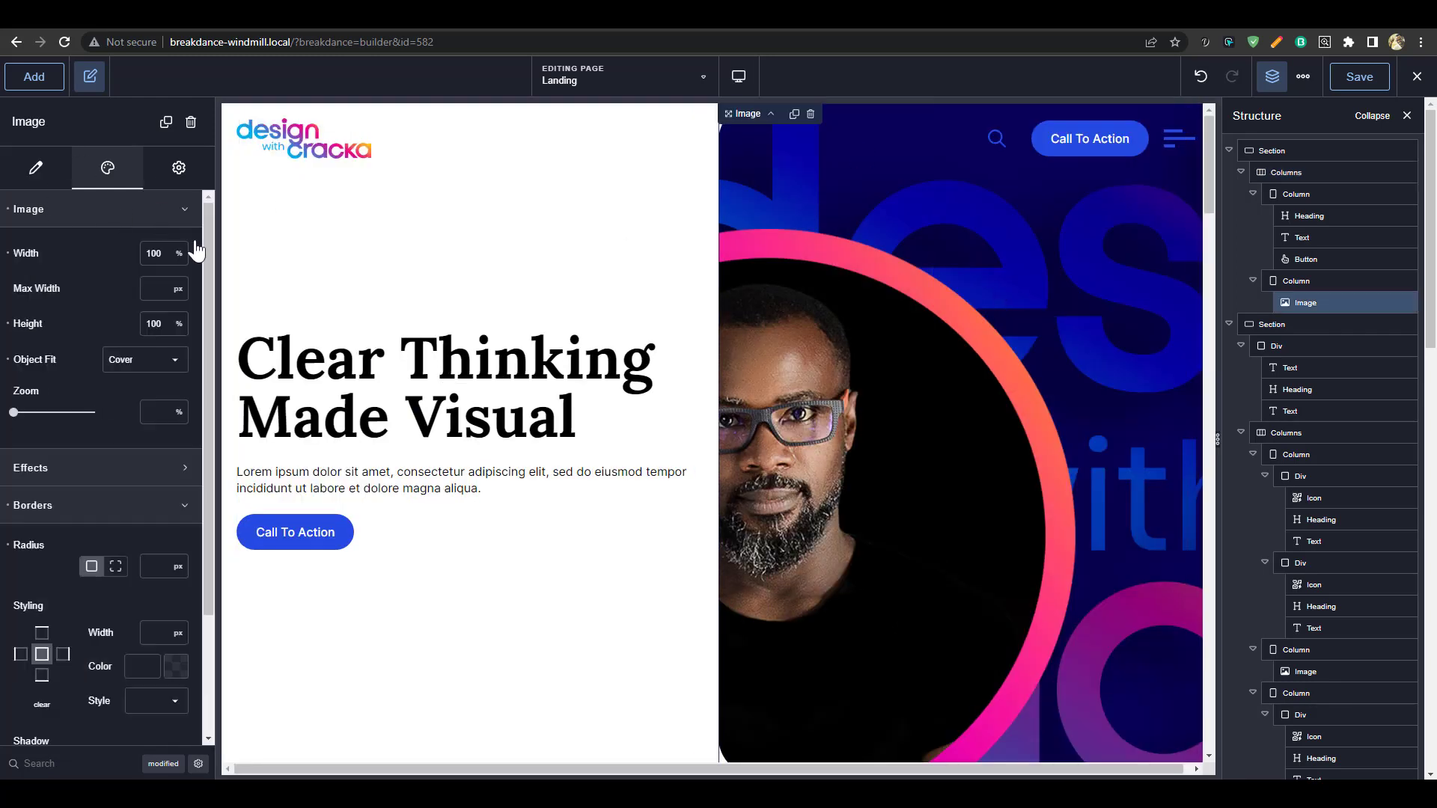
pyautogui.click(106, 518)
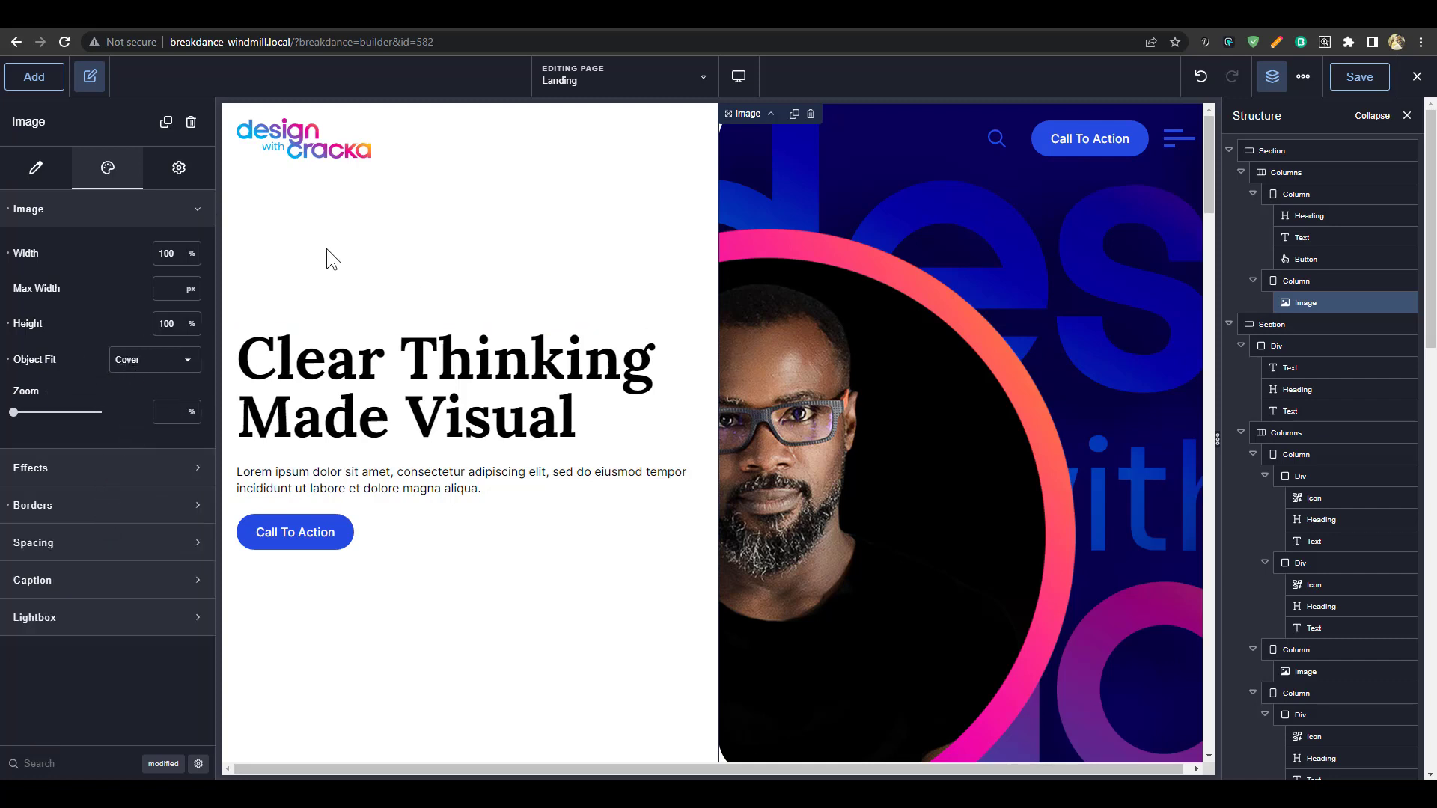
pyautogui.click(179, 169)
pyautogui.click(135, 211)
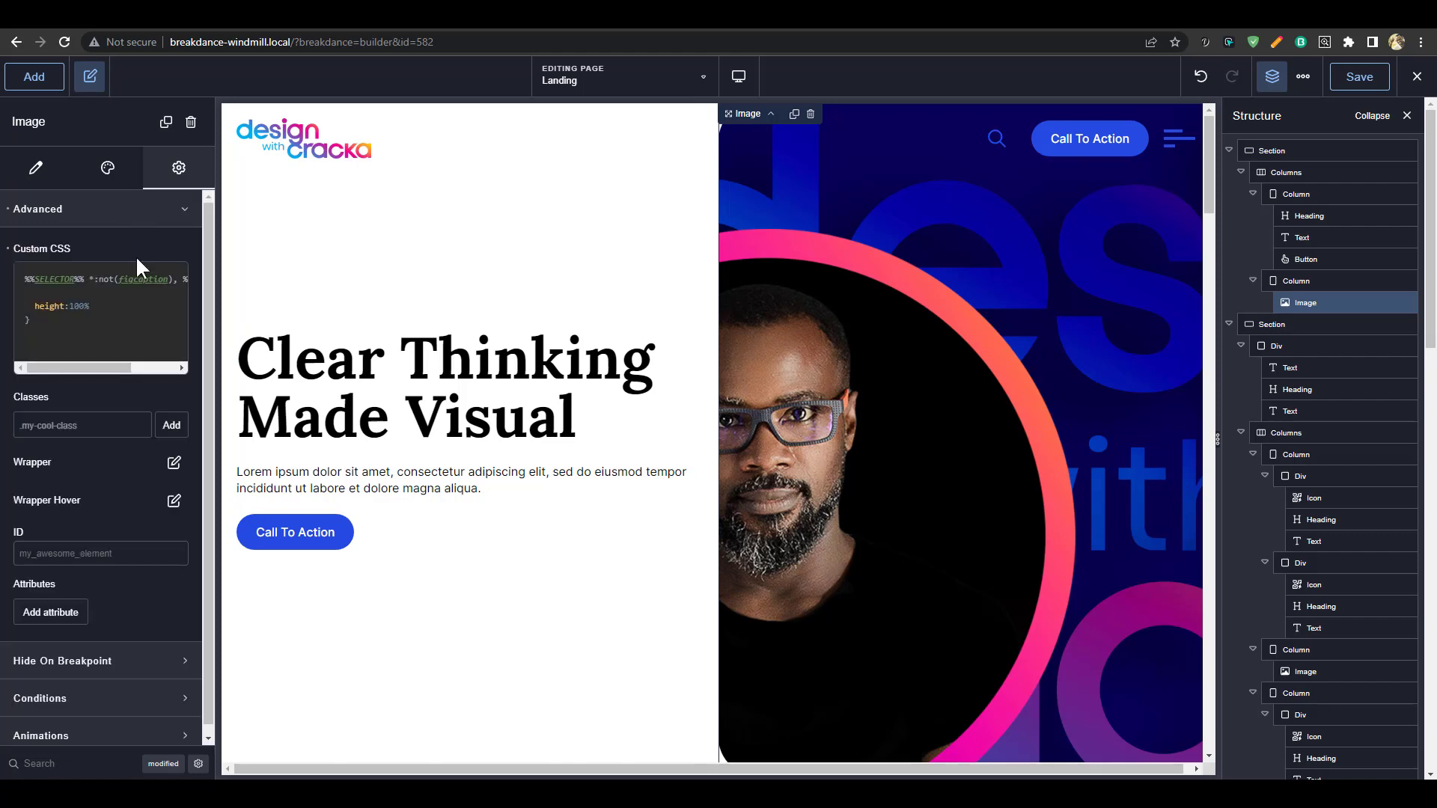
pyautogui.click(171, 281)
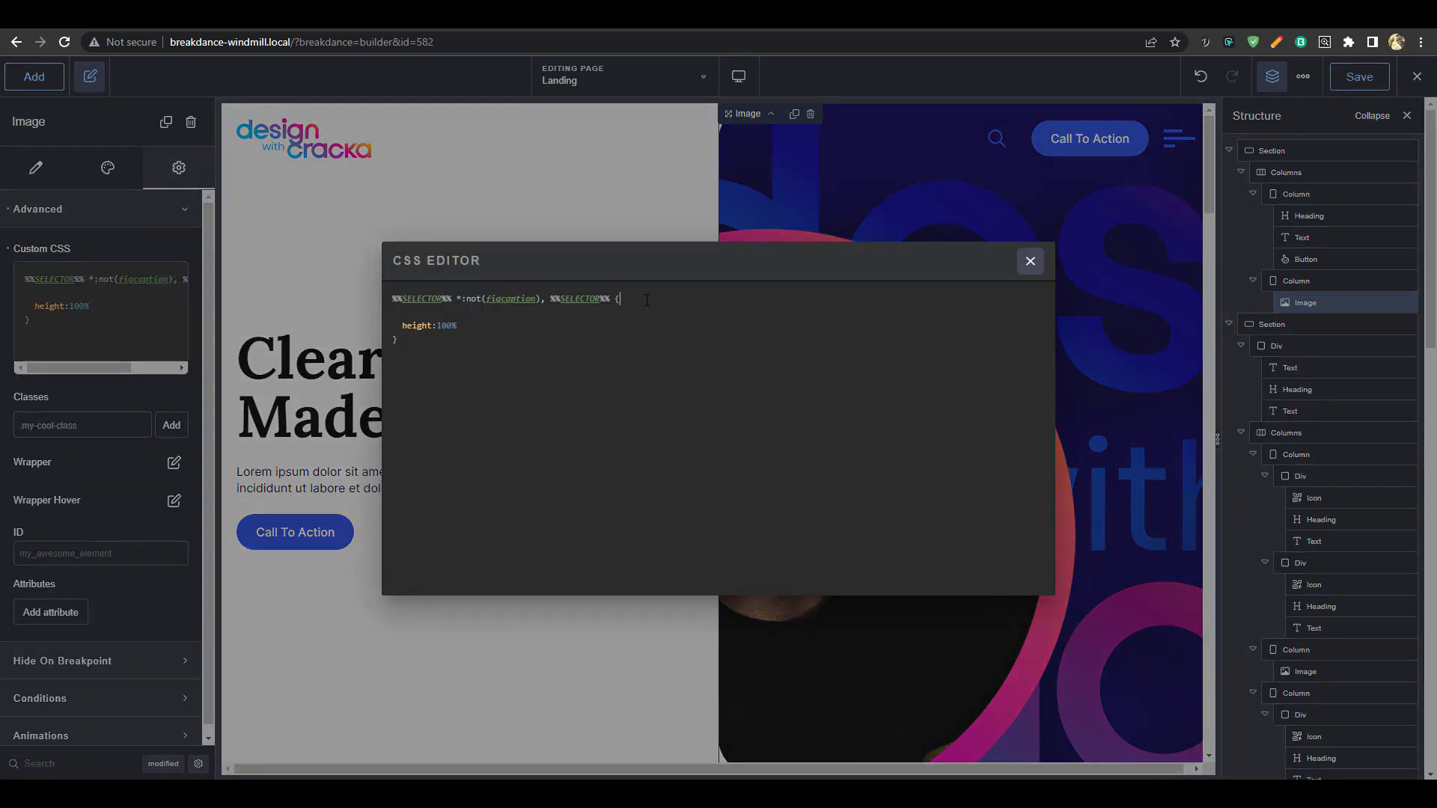
pyautogui.press('Delete')
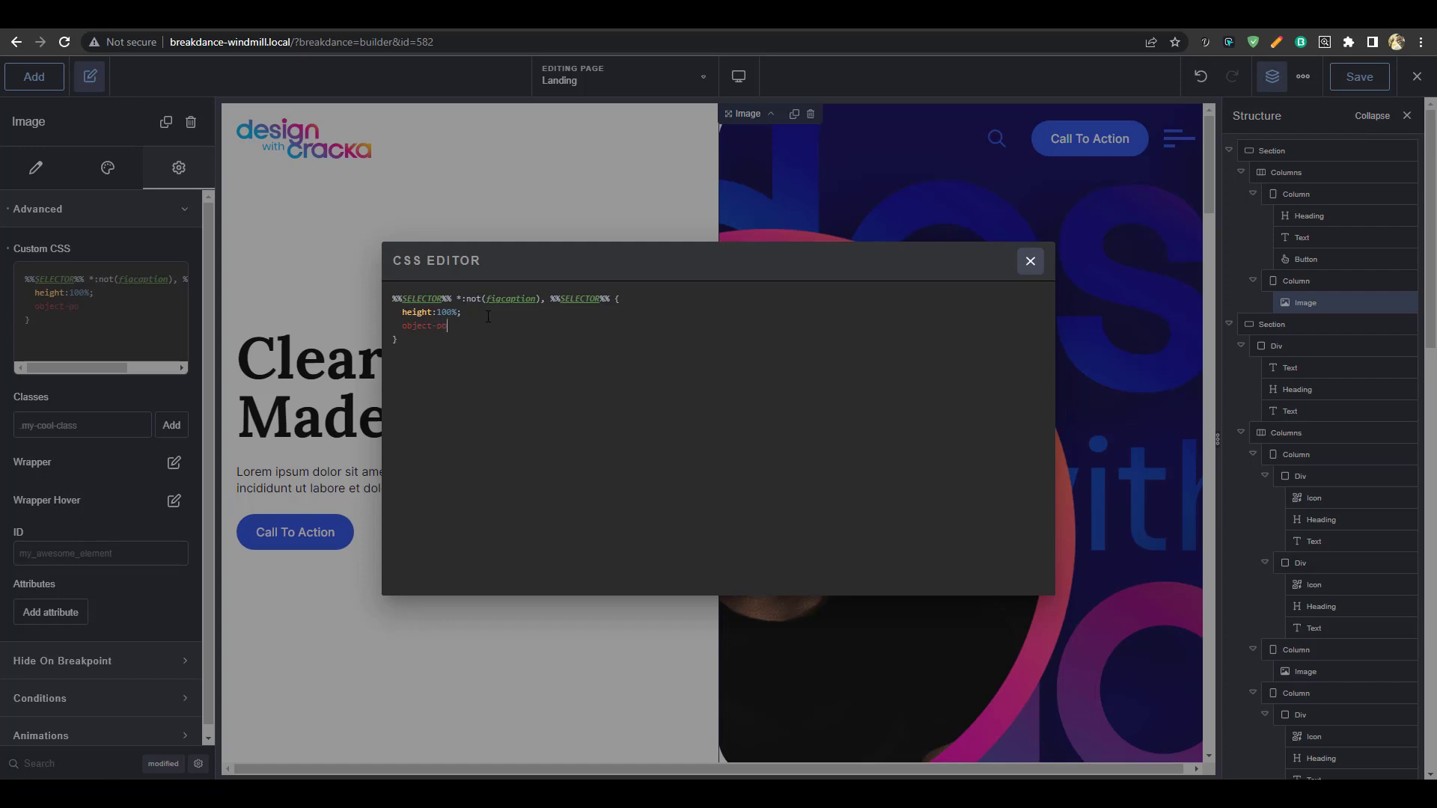
pyautogui.write('tion: left;')
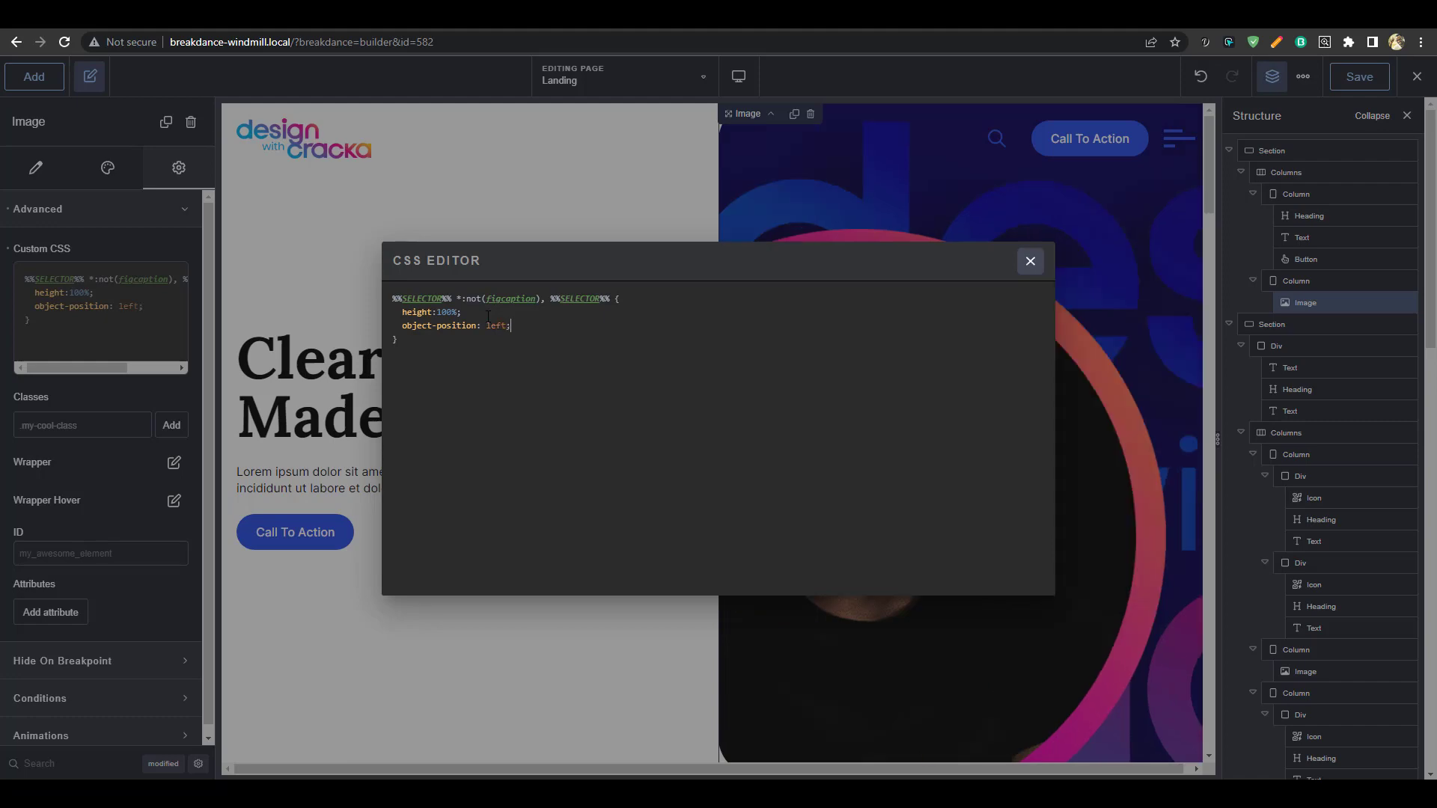
pyautogui.click(1030, 262)
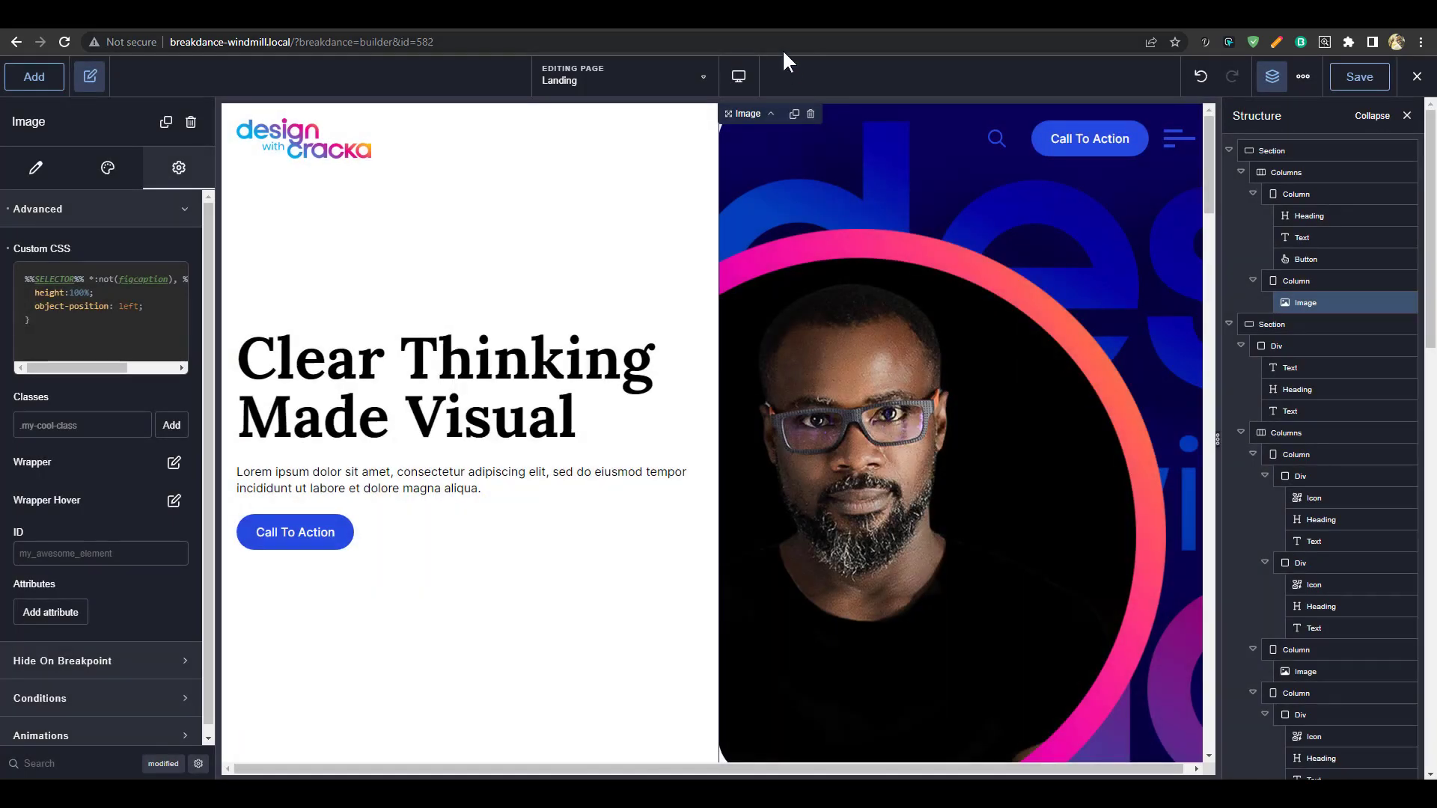
# Preview the landing page at Tablet Landscape, Tablet Portrait, Phone Landscape and Phone Portrait widths
pyautogui.moveTo(739, 76)
pyautogui.click(824, 166)
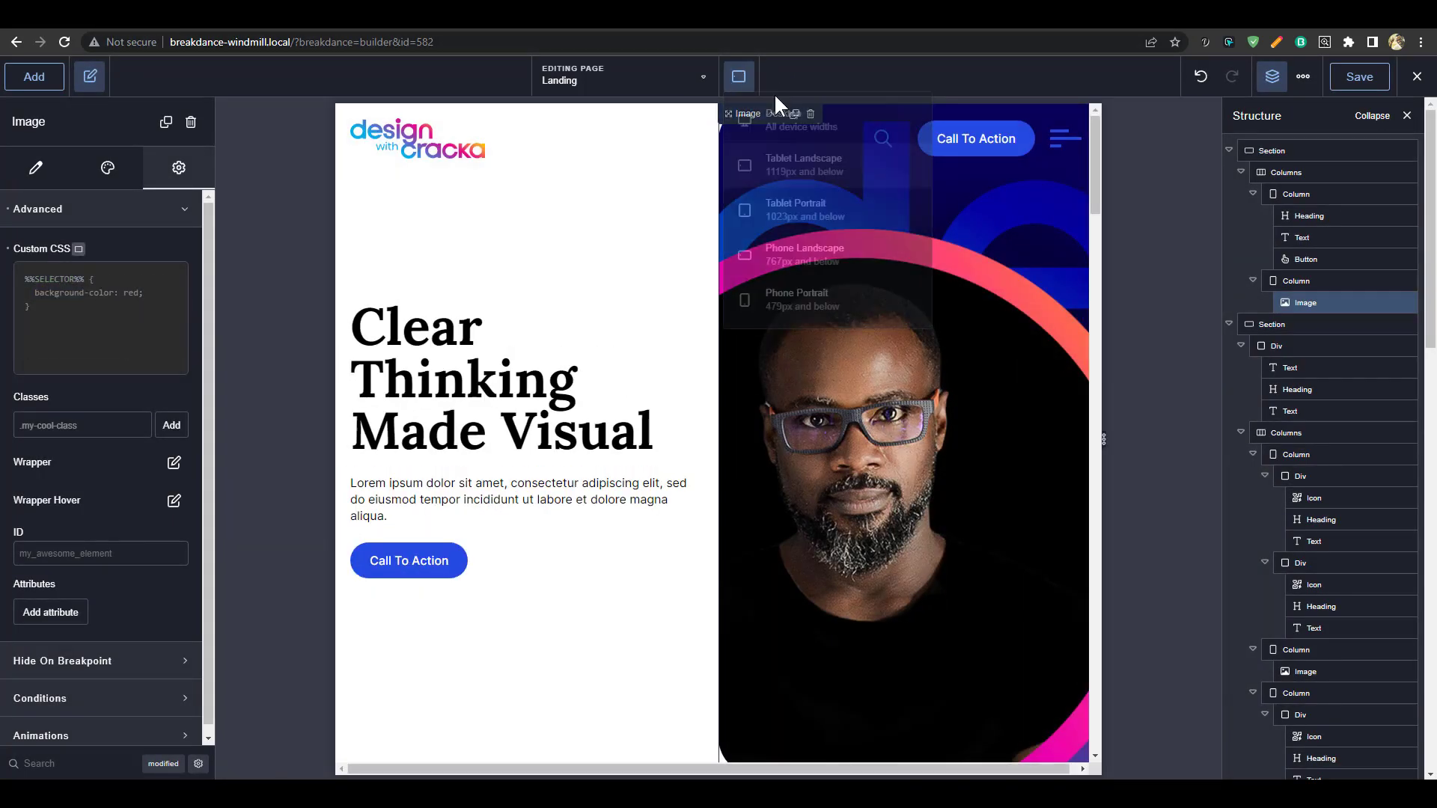
pyautogui.click(805, 210)
pyautogui.moveTo(739, 78)
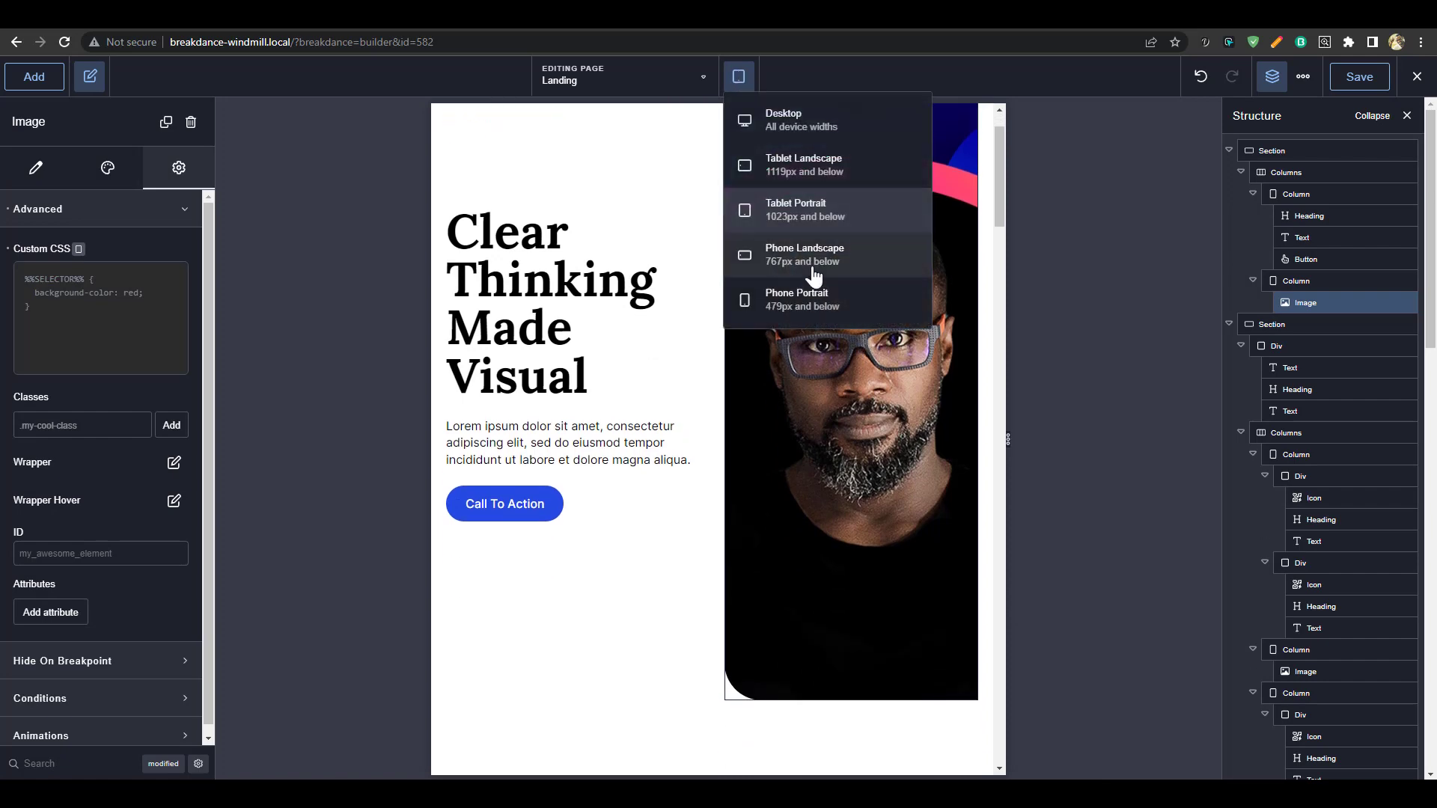
pyautogui.click(815, 276)
pyautogui.scroll(-3, 775, 292)
pyautogui.scroll(3, 743, 146)
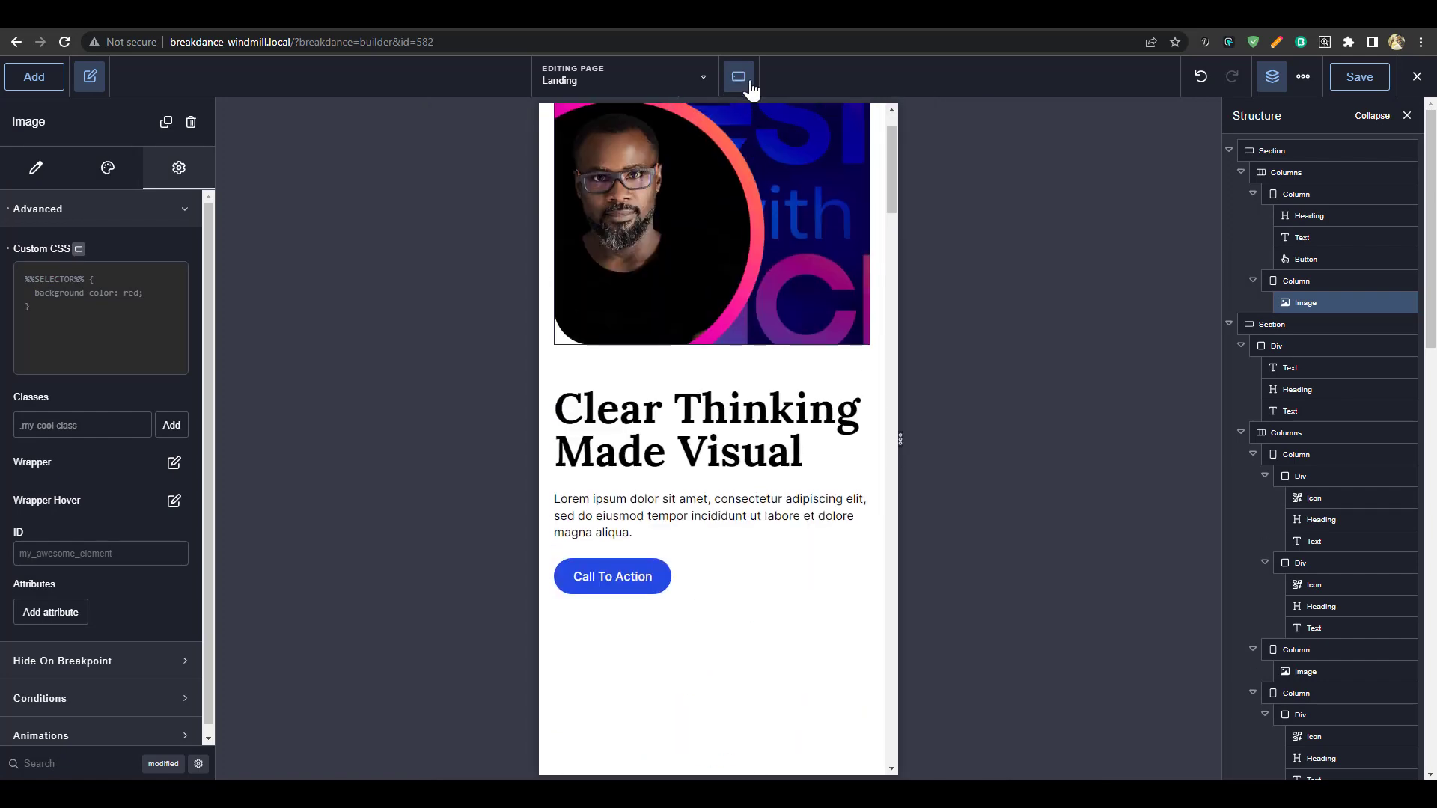
pyautogui.click(826, 299)
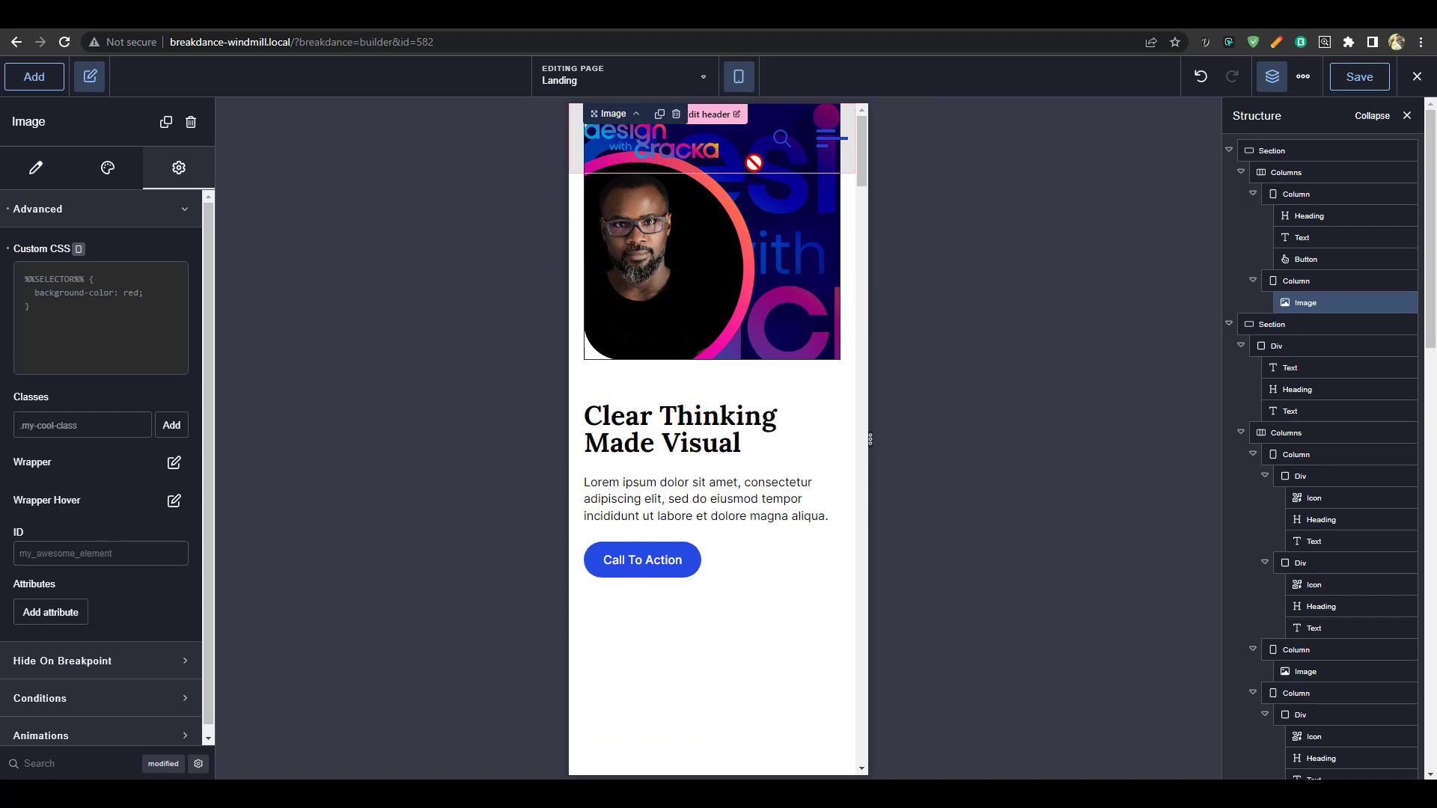
# Return the preview to Desktop width and scroll down through the page
pyautogui.moveTo(738, 78)
pyautogui.click(783, 126)
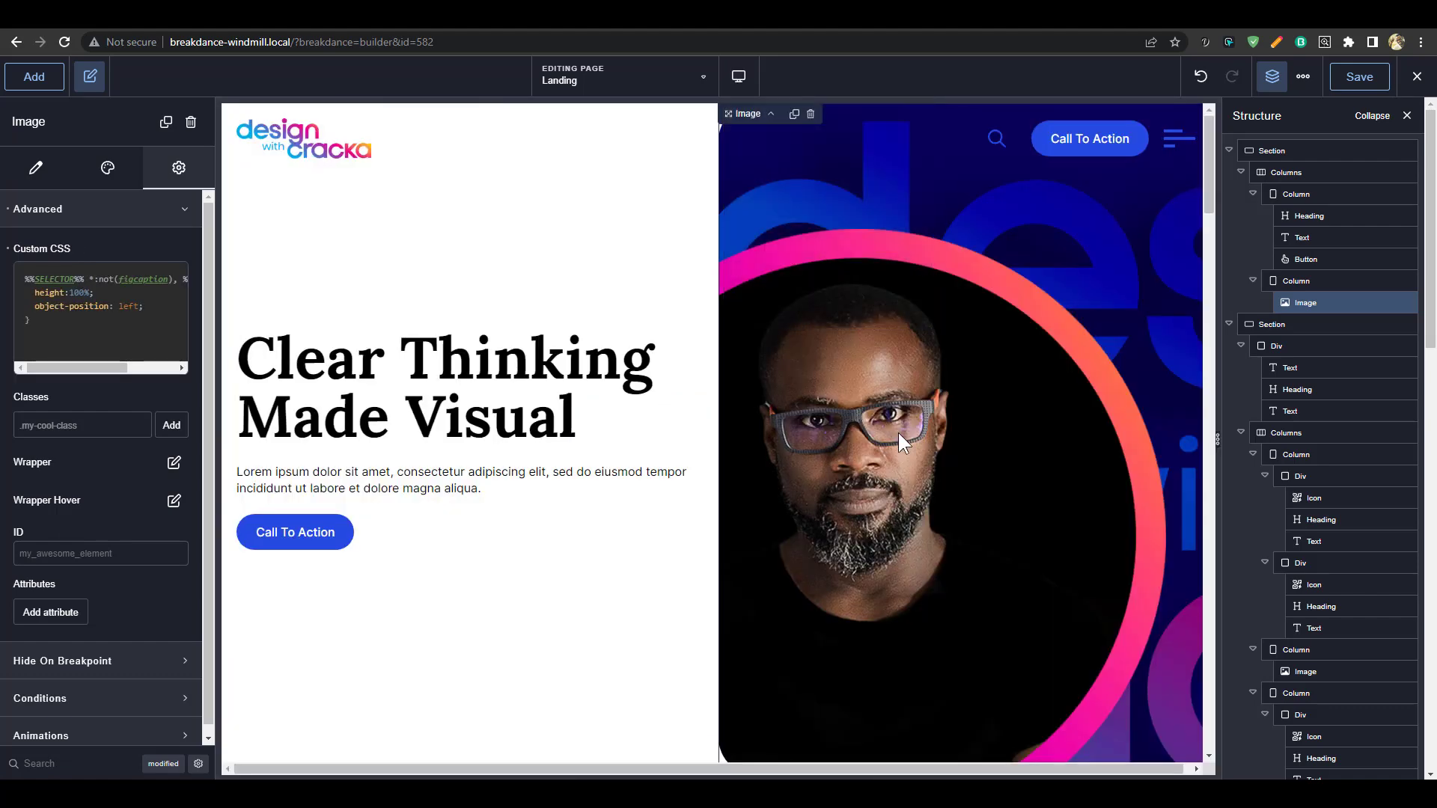
pyautogui.scroll(-10, 897, 404)
pyautogui.scroll(3, 896, 383)
pyautogui.scroll(-4, 899, 388)
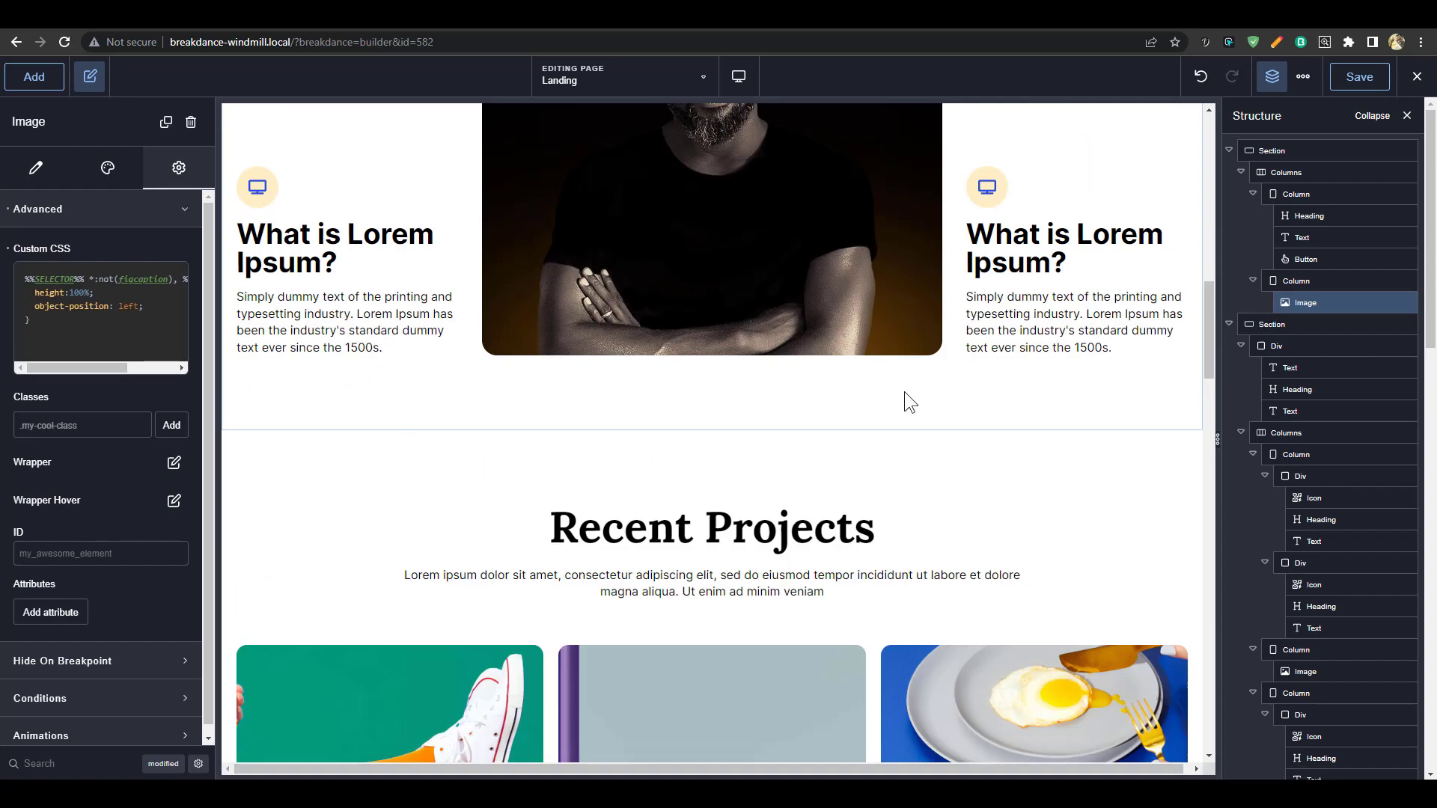
pyautogui.scroll(-15, 905, 393)
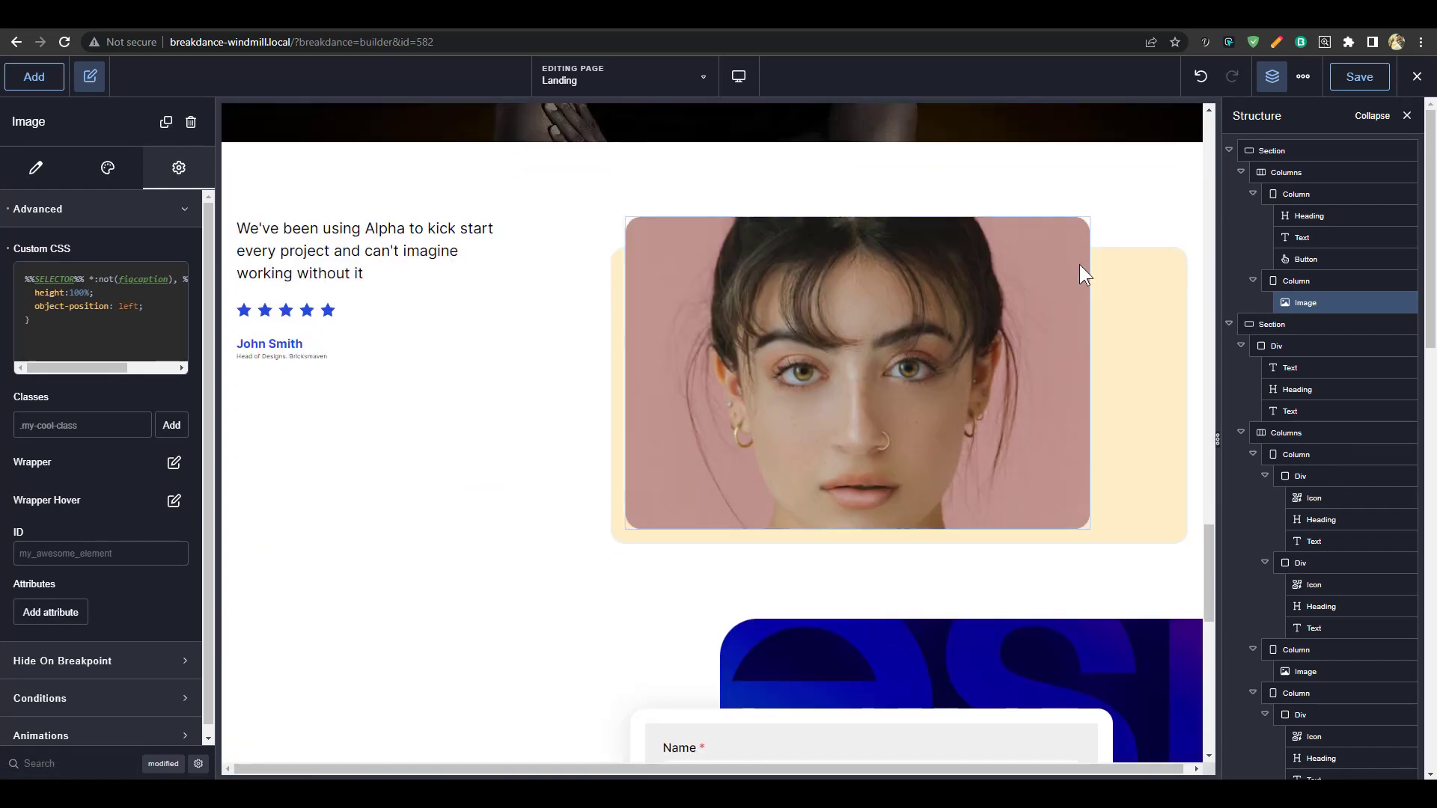
pyautogui.scroll(-10, 1079, 264)
# Save the Landing page with the hero image's custom CSS
pyautogui.click(1374, 78)
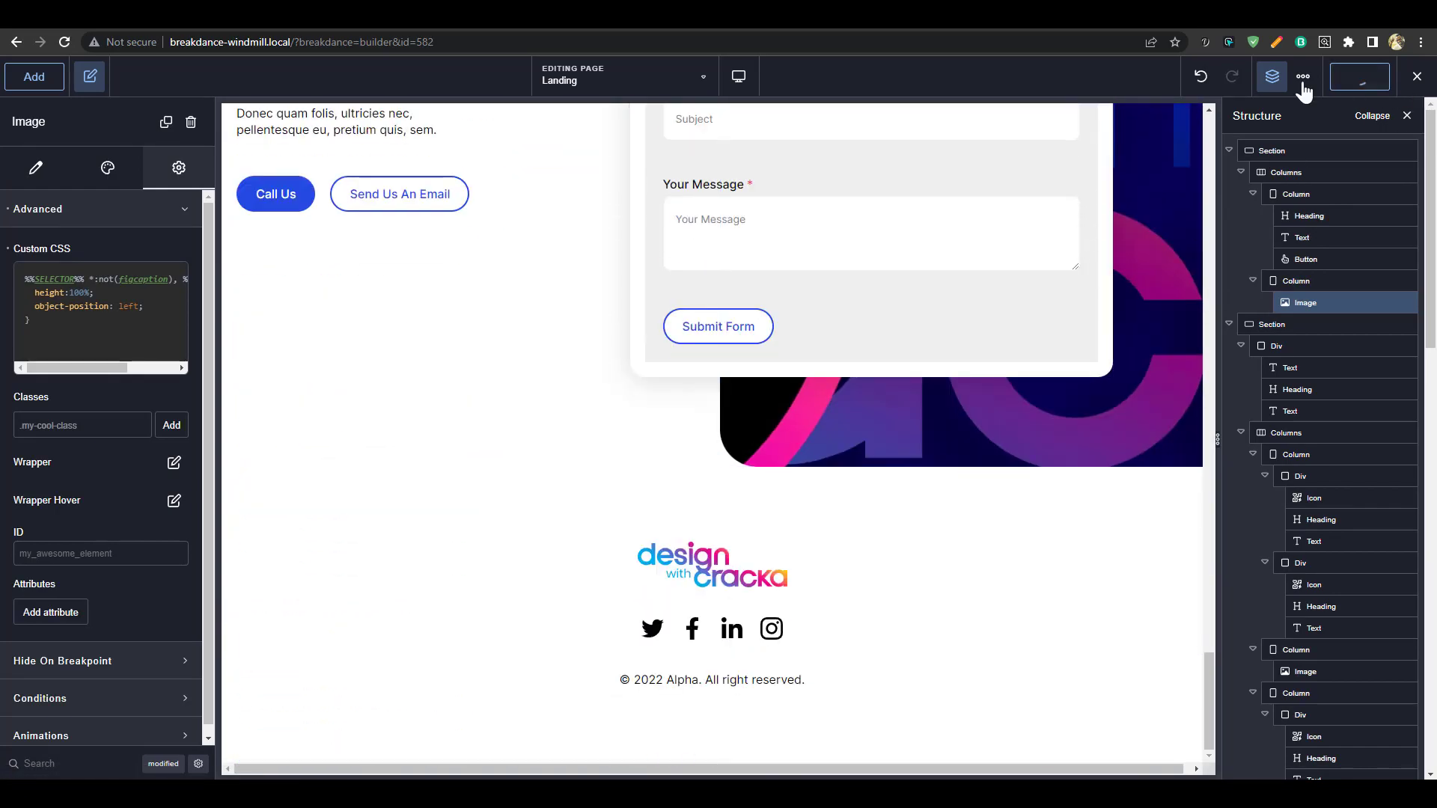
pyautogui.scroll(20, 1133, 323)
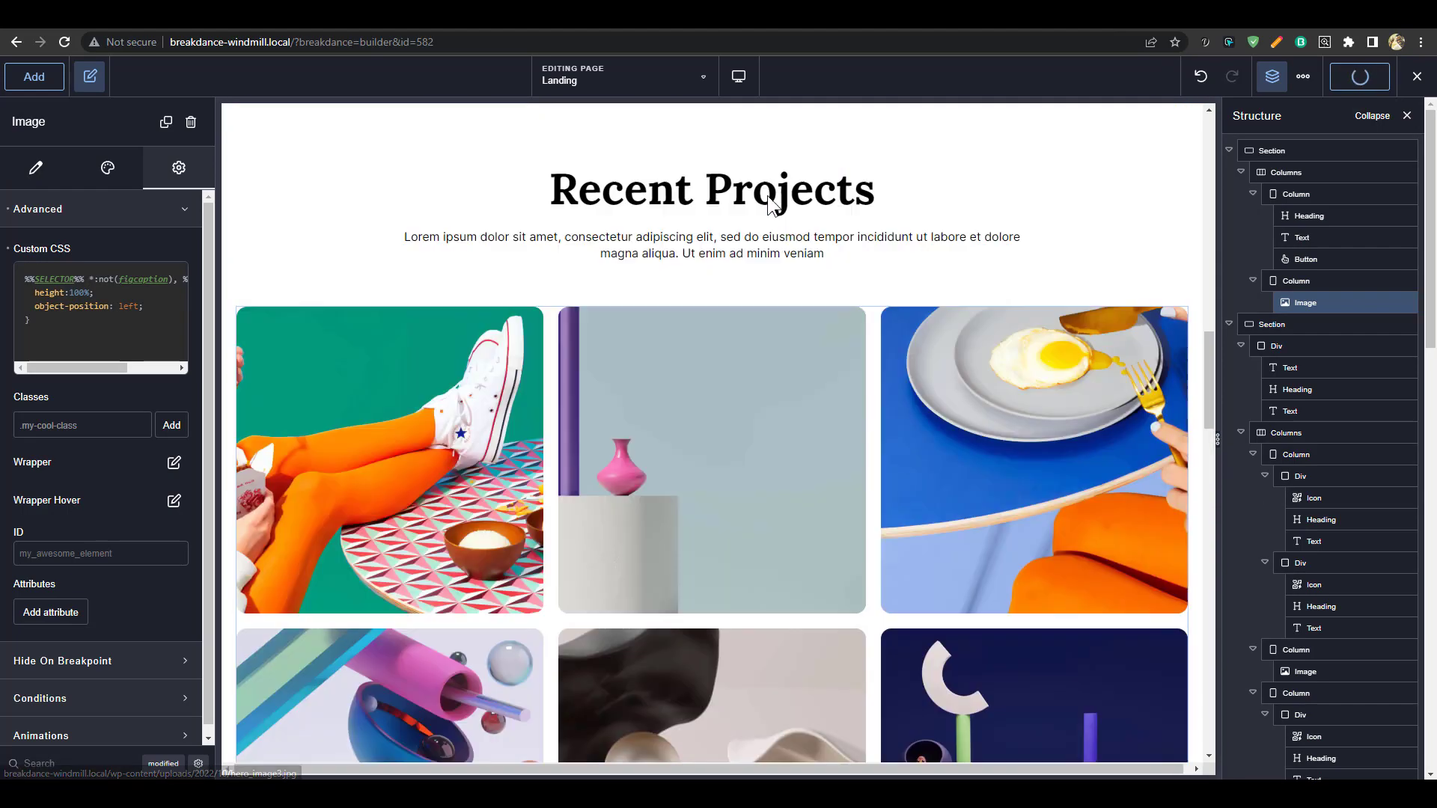
pyautogui.scroll(8, 761, 227)
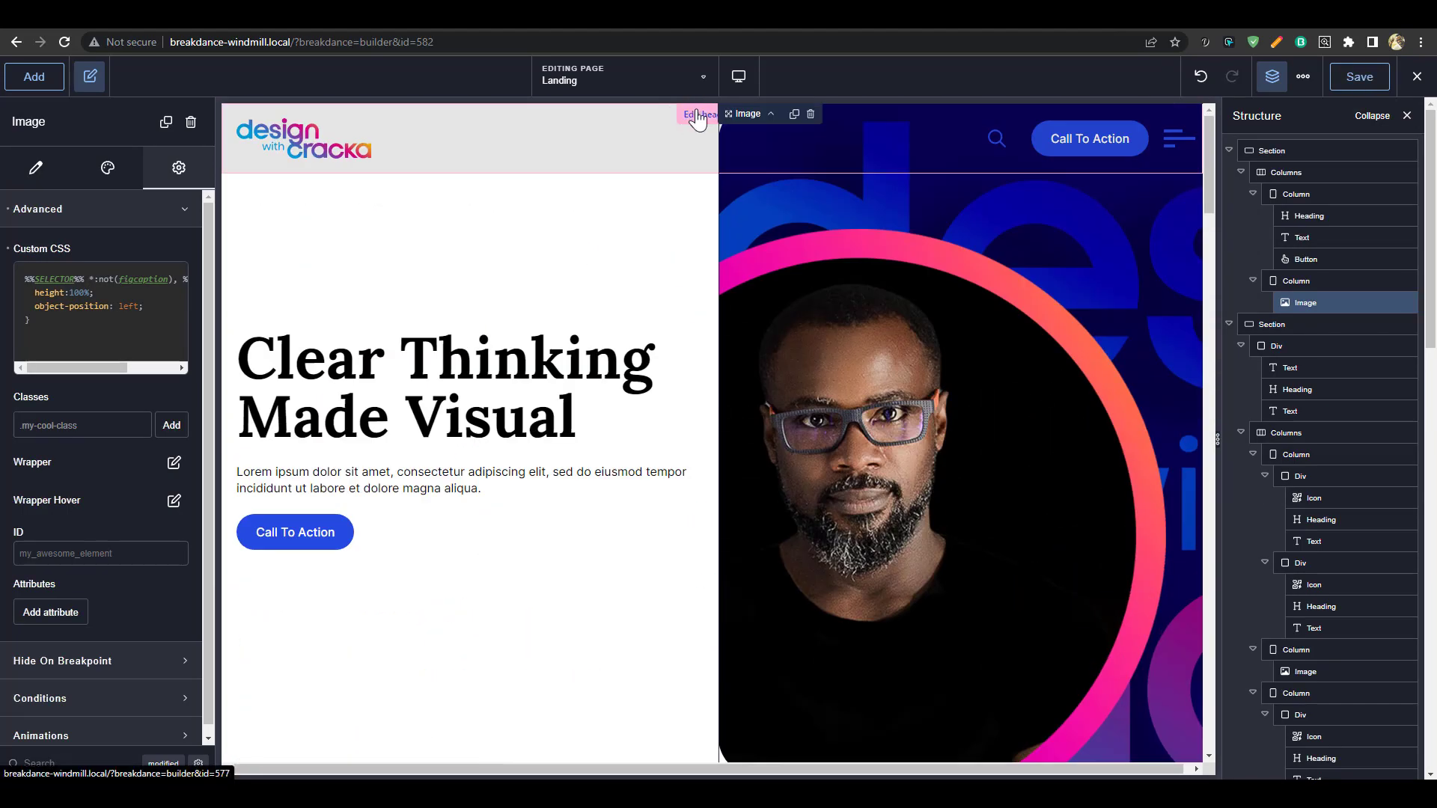
# Open the site header for editing, then on the live /landing/ page open the hamburger menu and expand Third
pyautogui.click(696, 116)
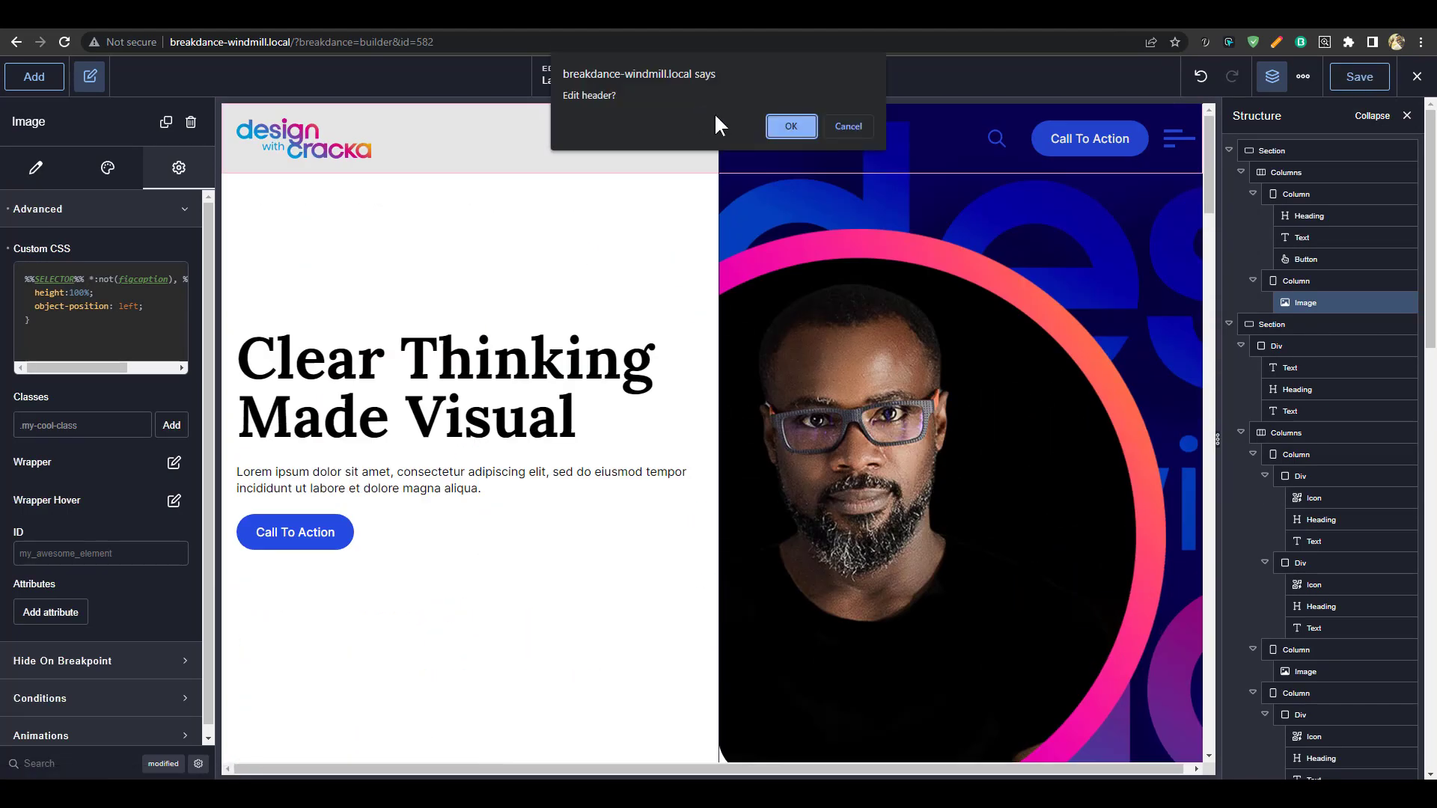
pyautogui.click(791, 125)
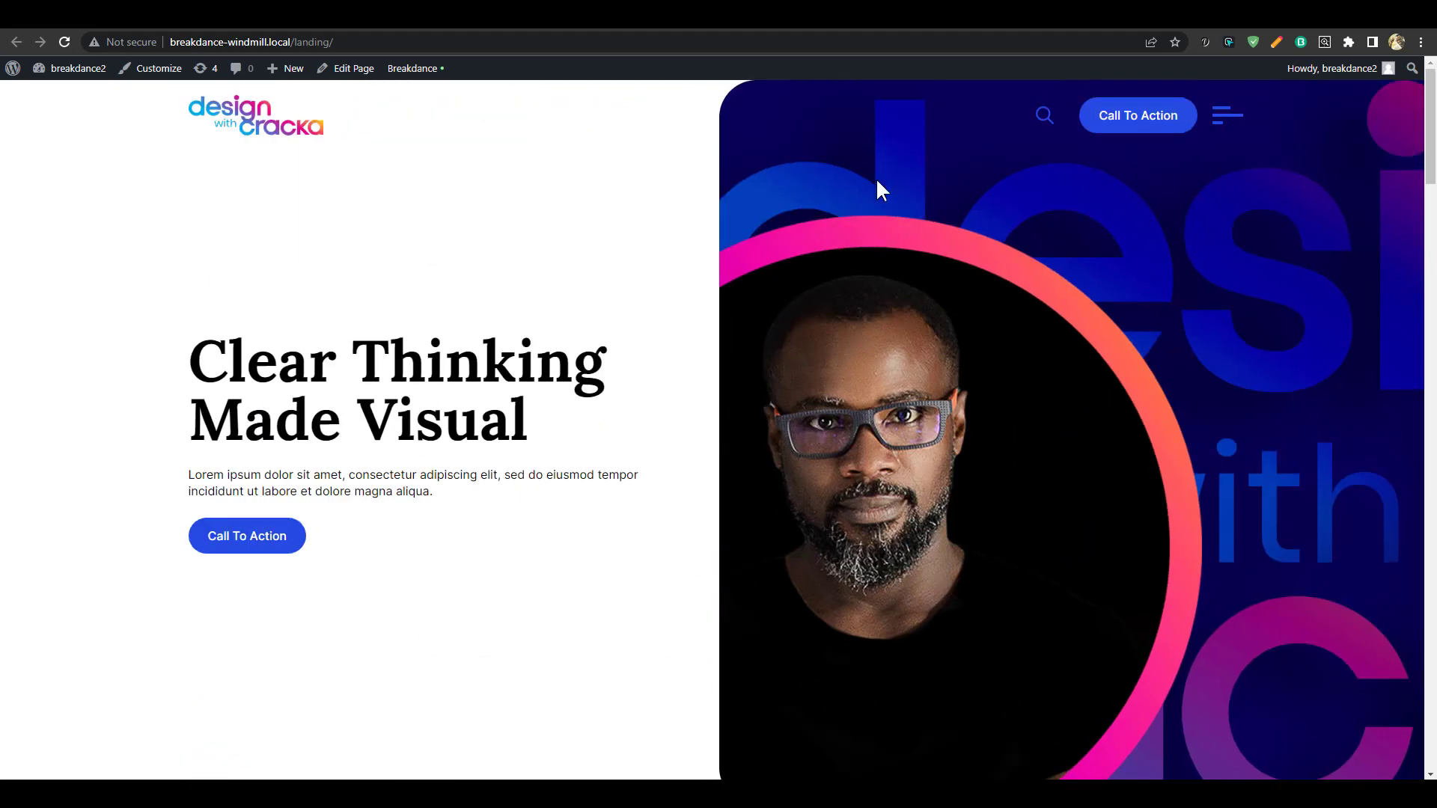
pyautogui.click(1232, 120)
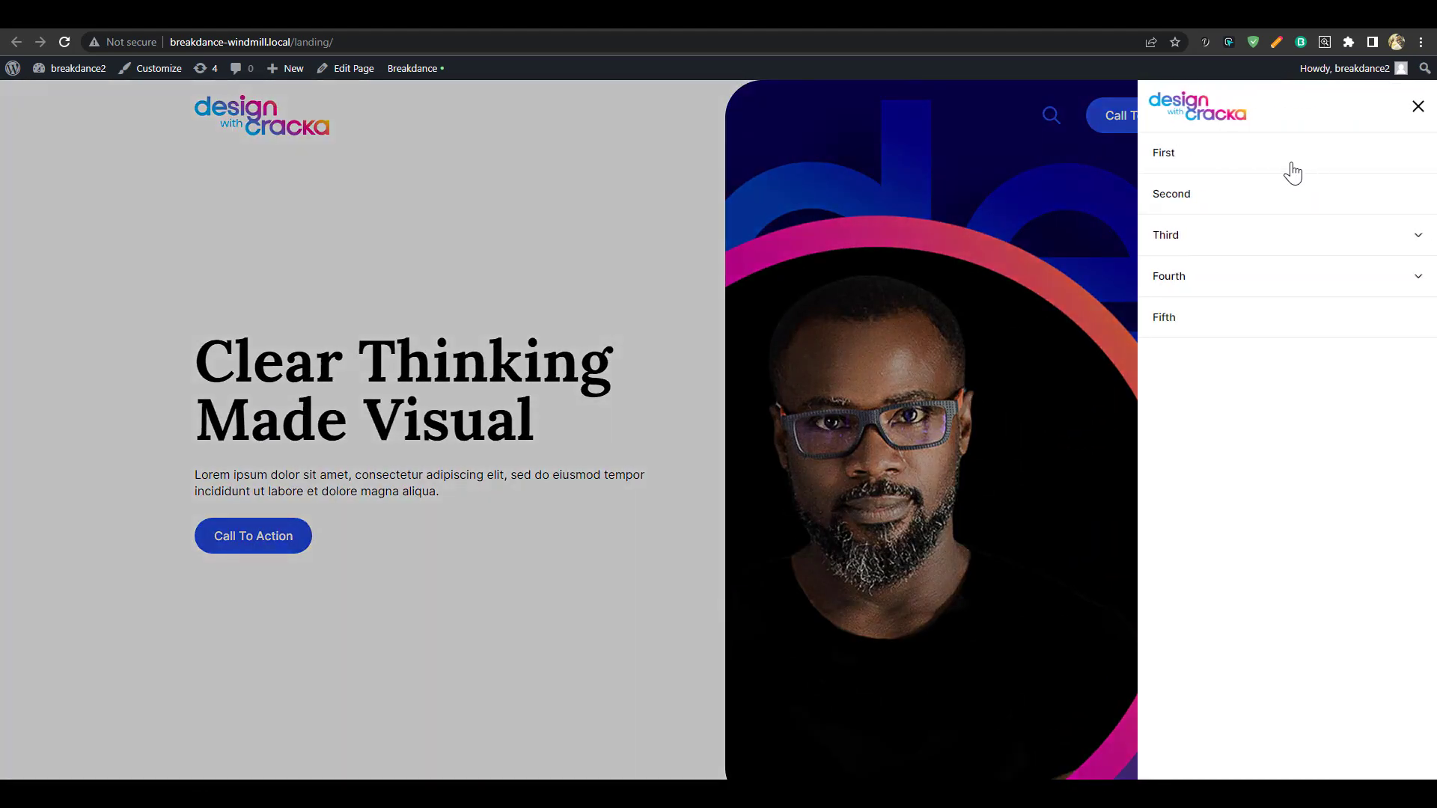
pyautogui.click(1350, 214)
pyautogui.click(1382, 247)
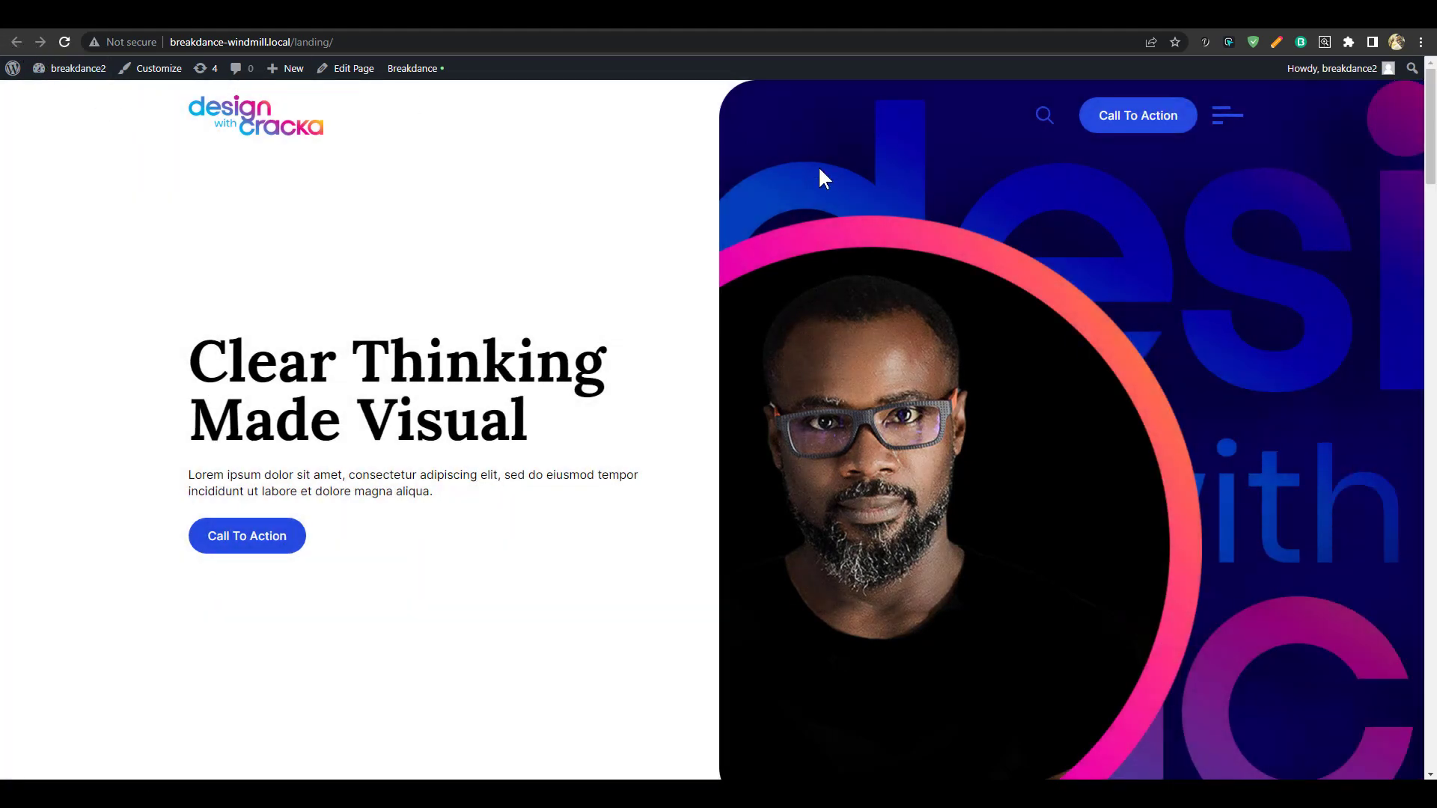
# Scroll the published landing page from hero to footer, then return to the header editor
pyautogui.scroll(-18, 896, 226)
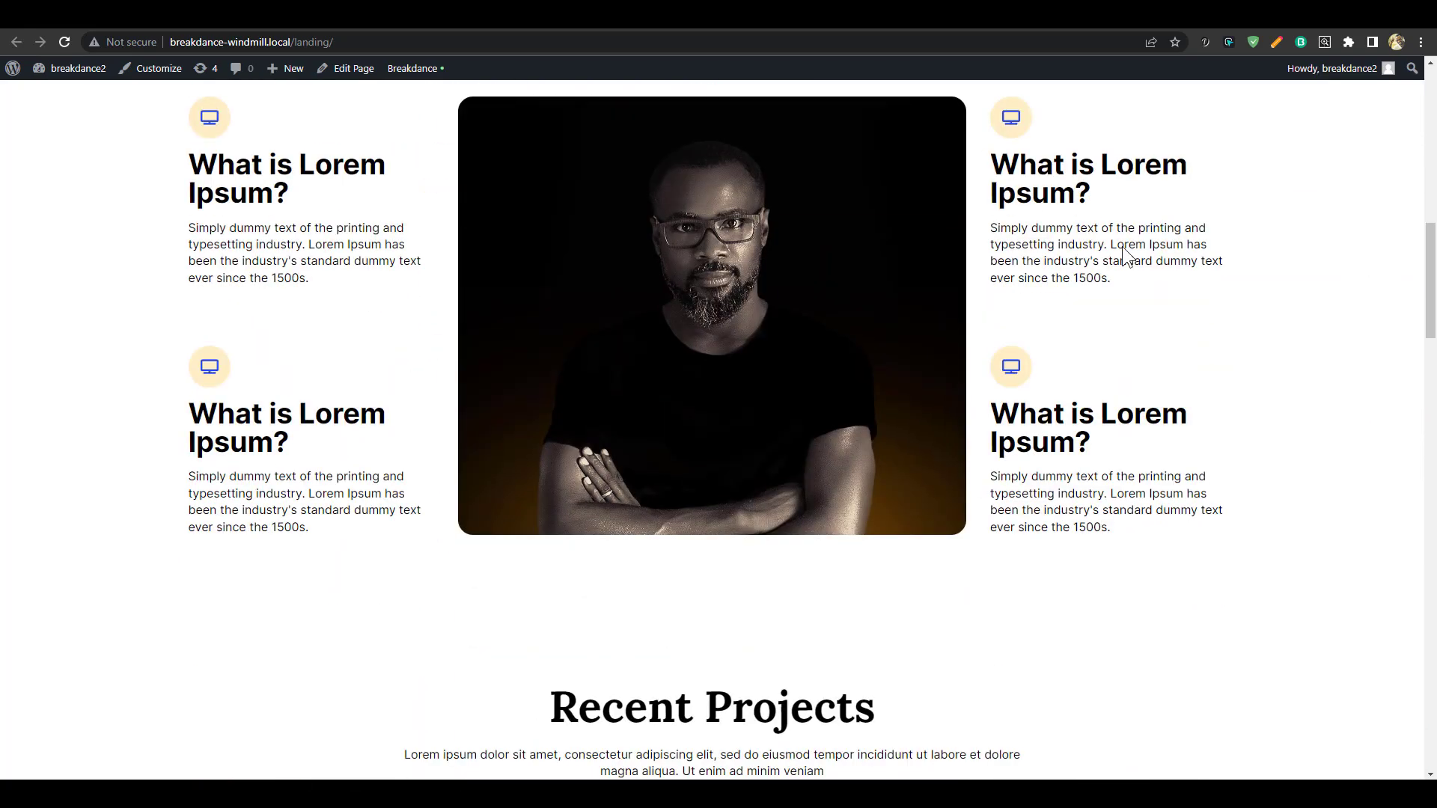
pyautogui.scroll(-16, 1122, 245)
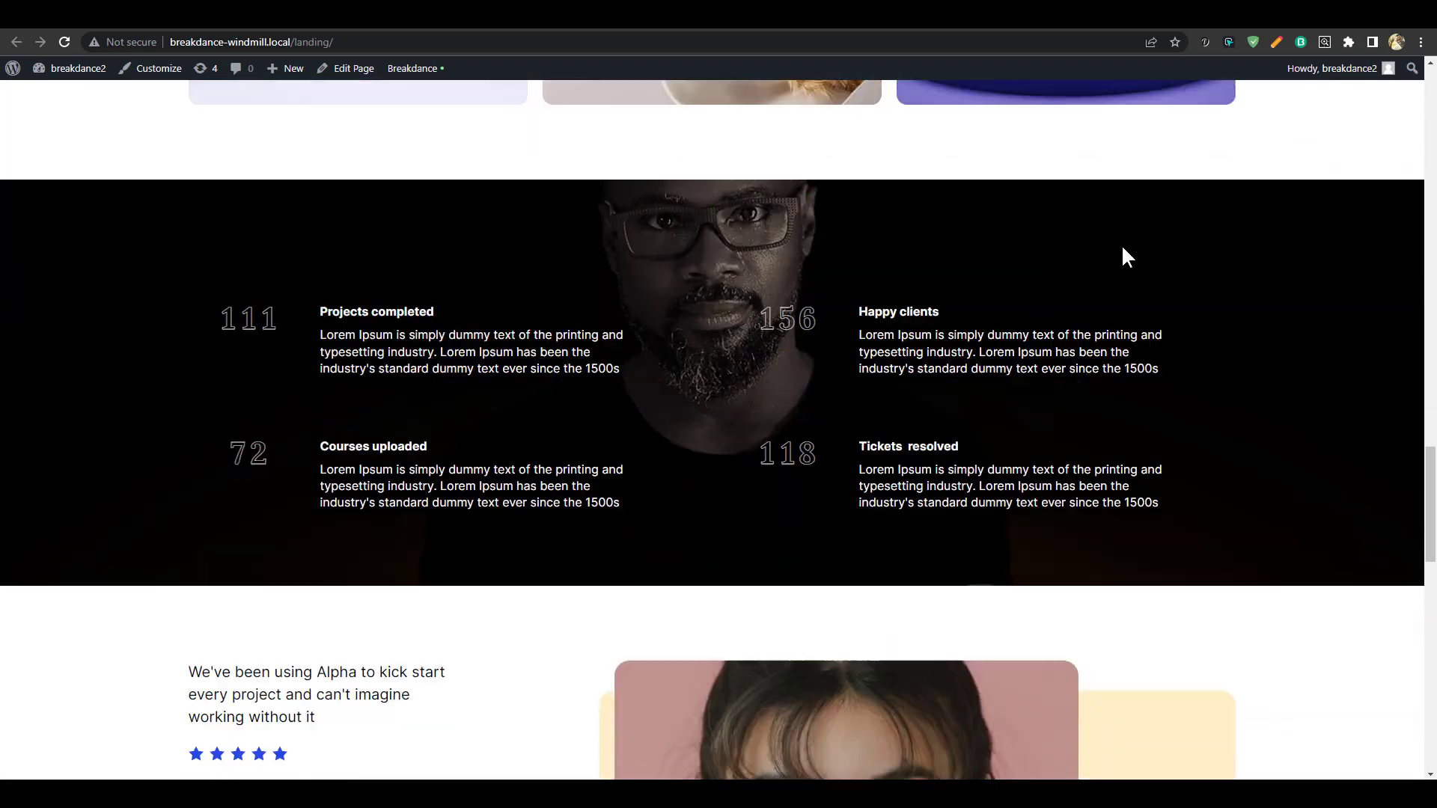
pyautogui.scroll(-9, 1122, 246)
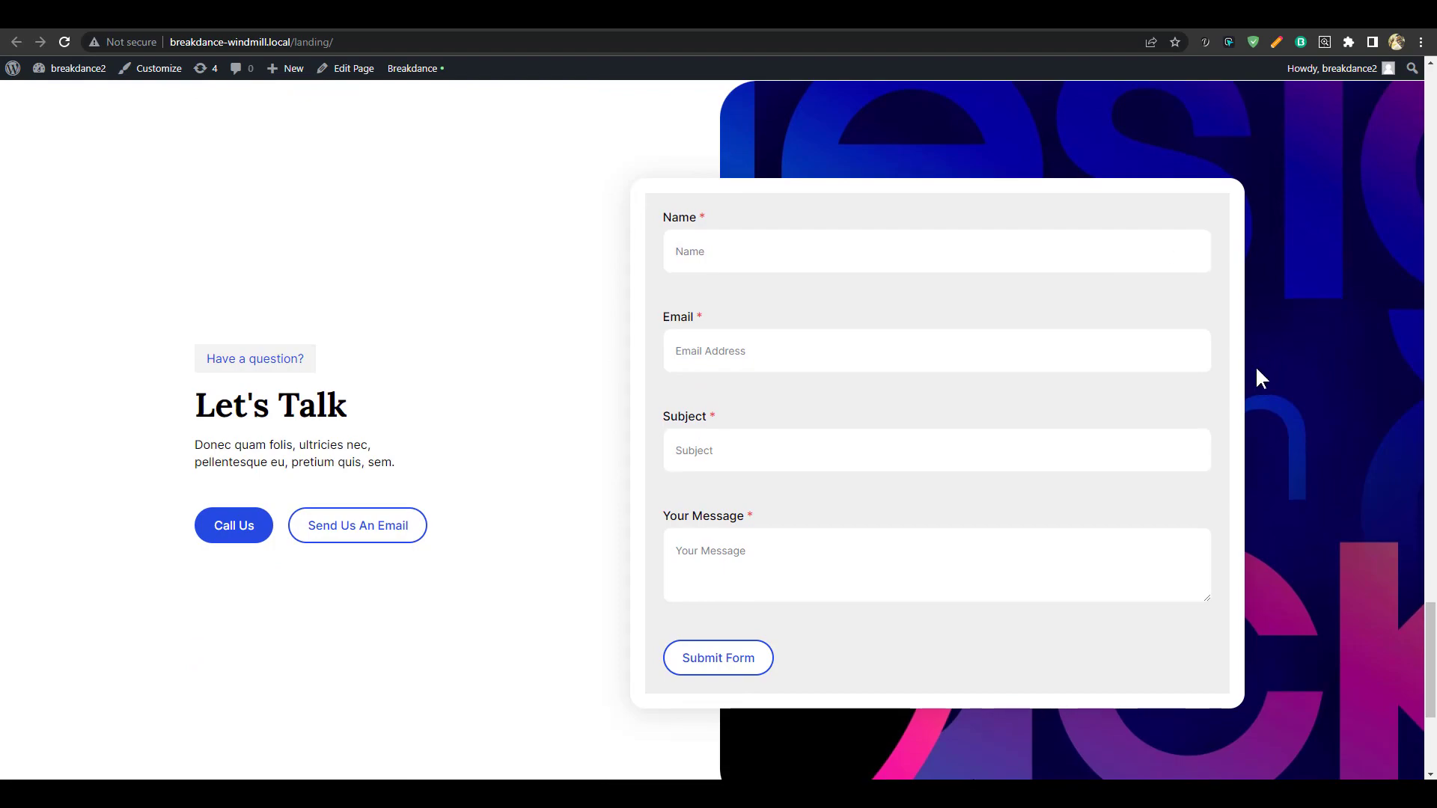
pyautogui.scroll(-2, 1258, 367)
pyautogui.scroll(2, 1261, 379)
pyautogui.scroll(-4, 1260, 379)
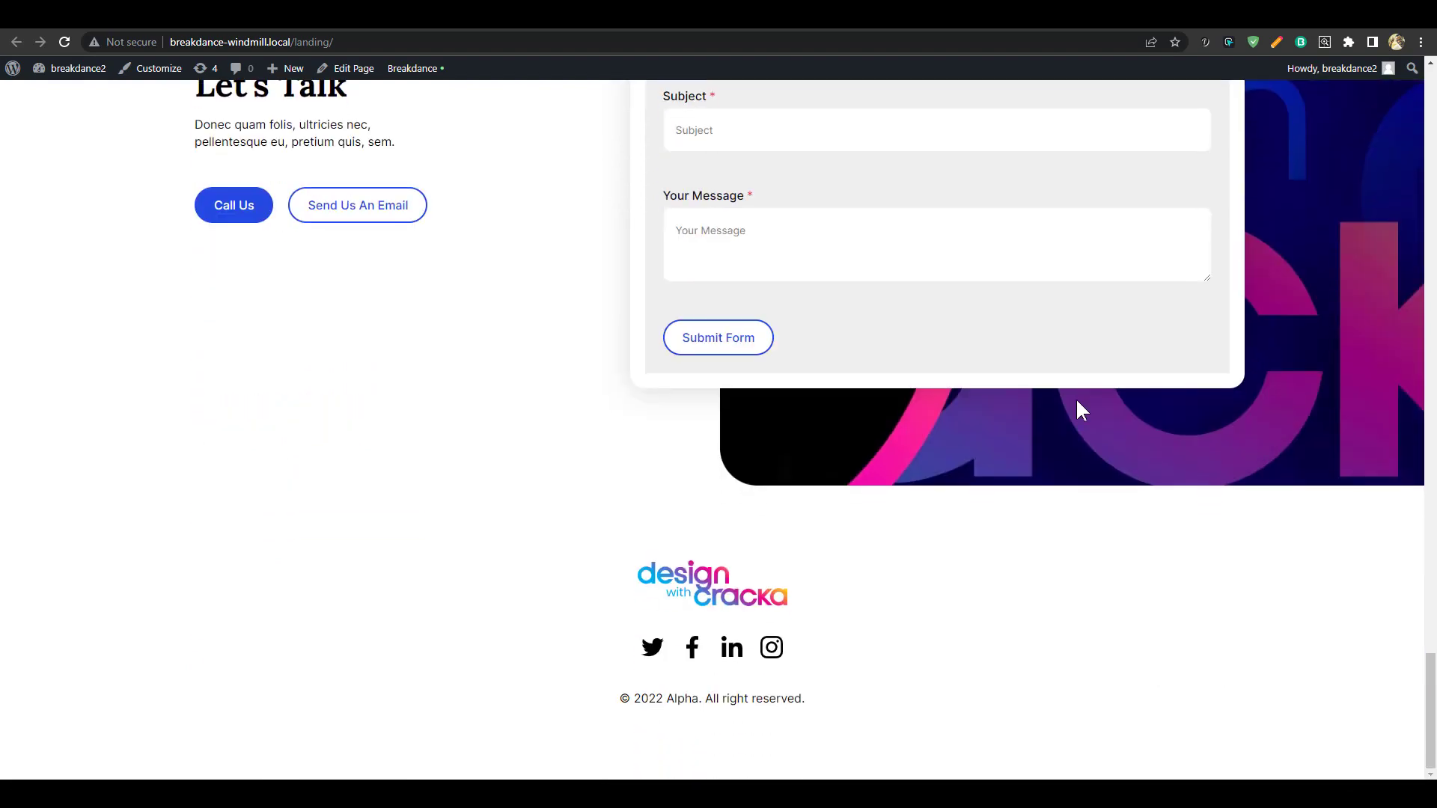
pyautogui.scroll(20, 1087, 502)
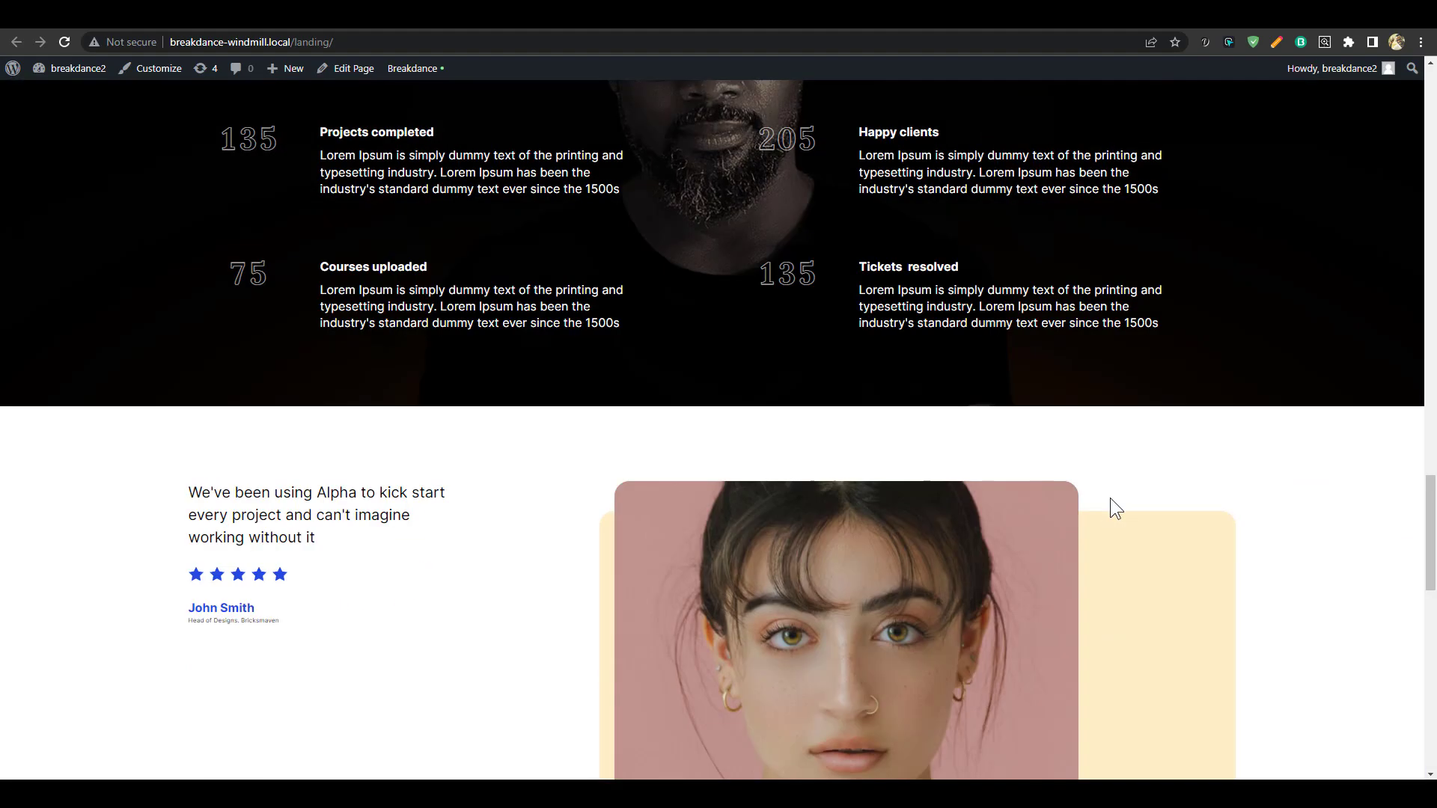
pyautogui.scroll(10, 1086, 497)
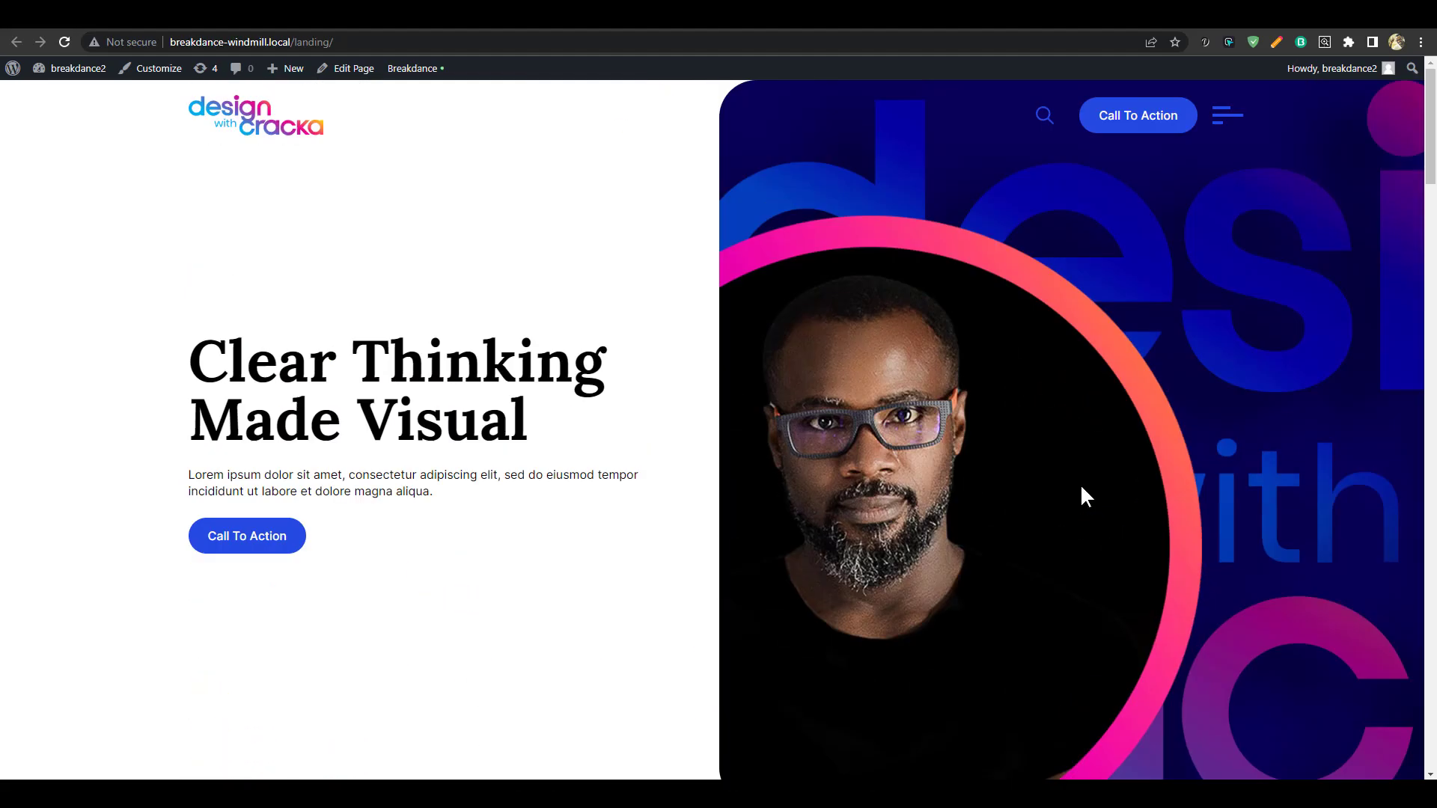
pyautogui.scroll(-3, 547, 320)
pyautogui.scroll(3, 547, 320)
pyautogui.moveTo(413, 474); pyautogui.dragTo(581, 456)
pyautogui.scroll(-8, 779, 428)
pyautogui.scroll(-9, 1122, 398)
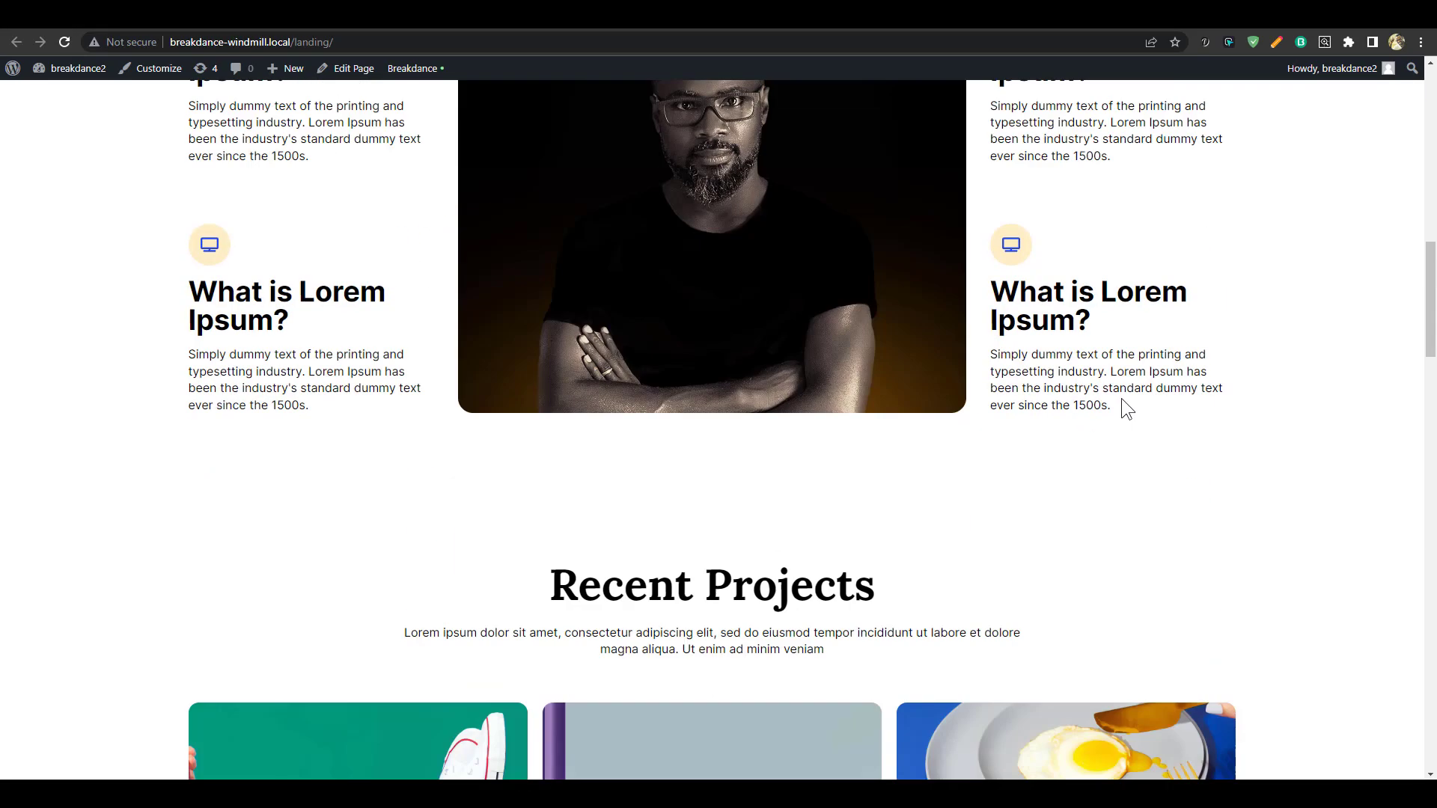
pyautogui.scroll(-15, 1055, 543)
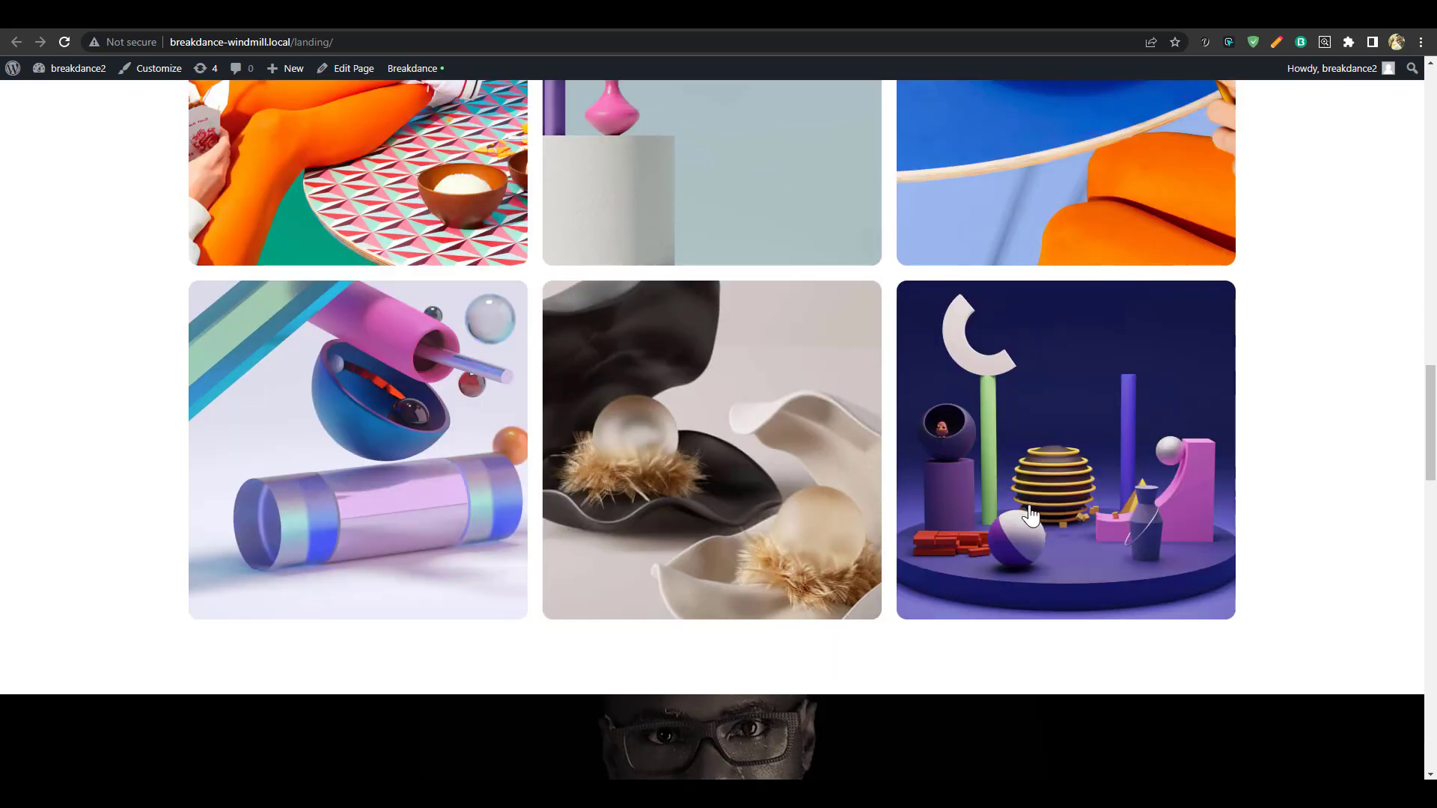
pyautogui.scroll(6, 1018, 497)
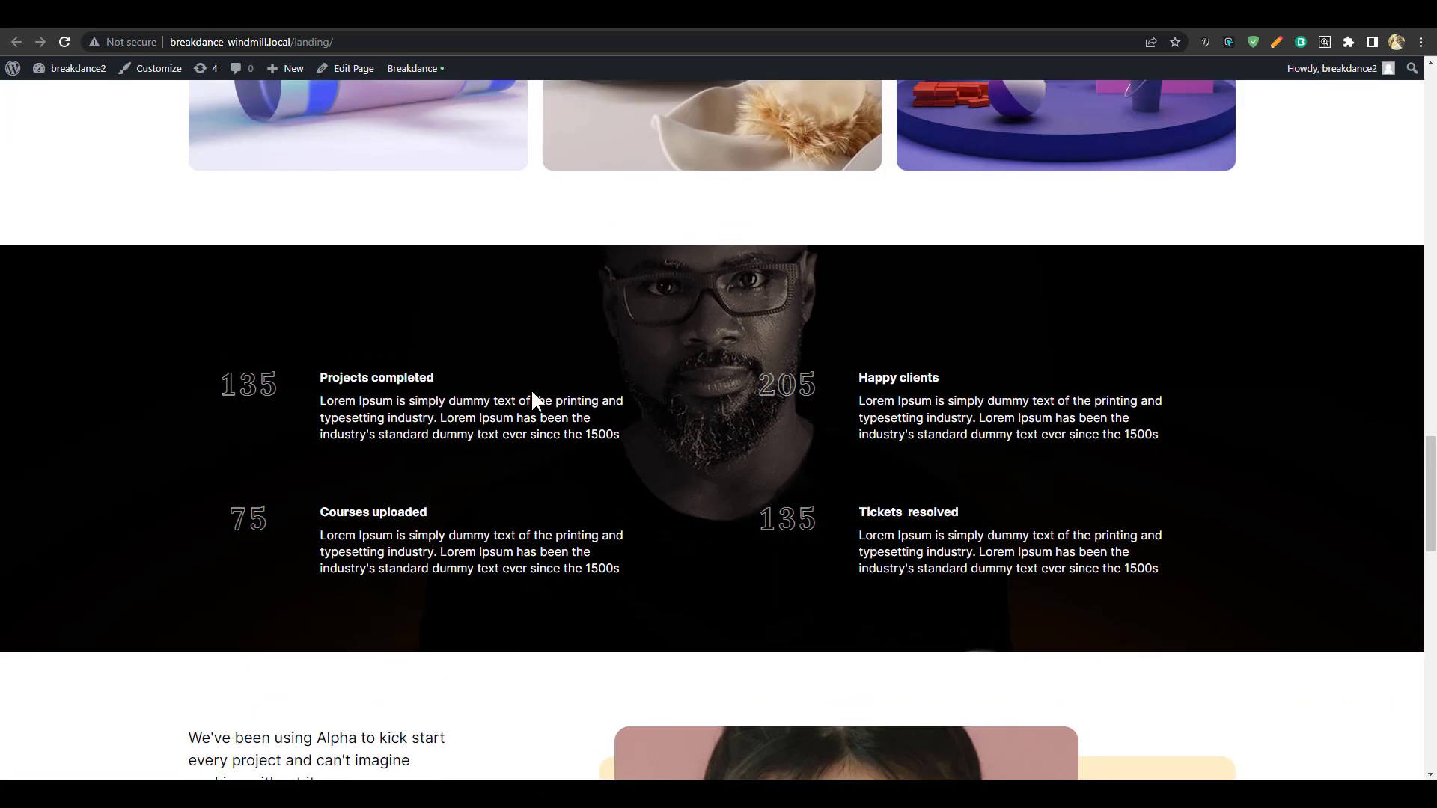
pyautogui.scroll(-5, 1031, 425)
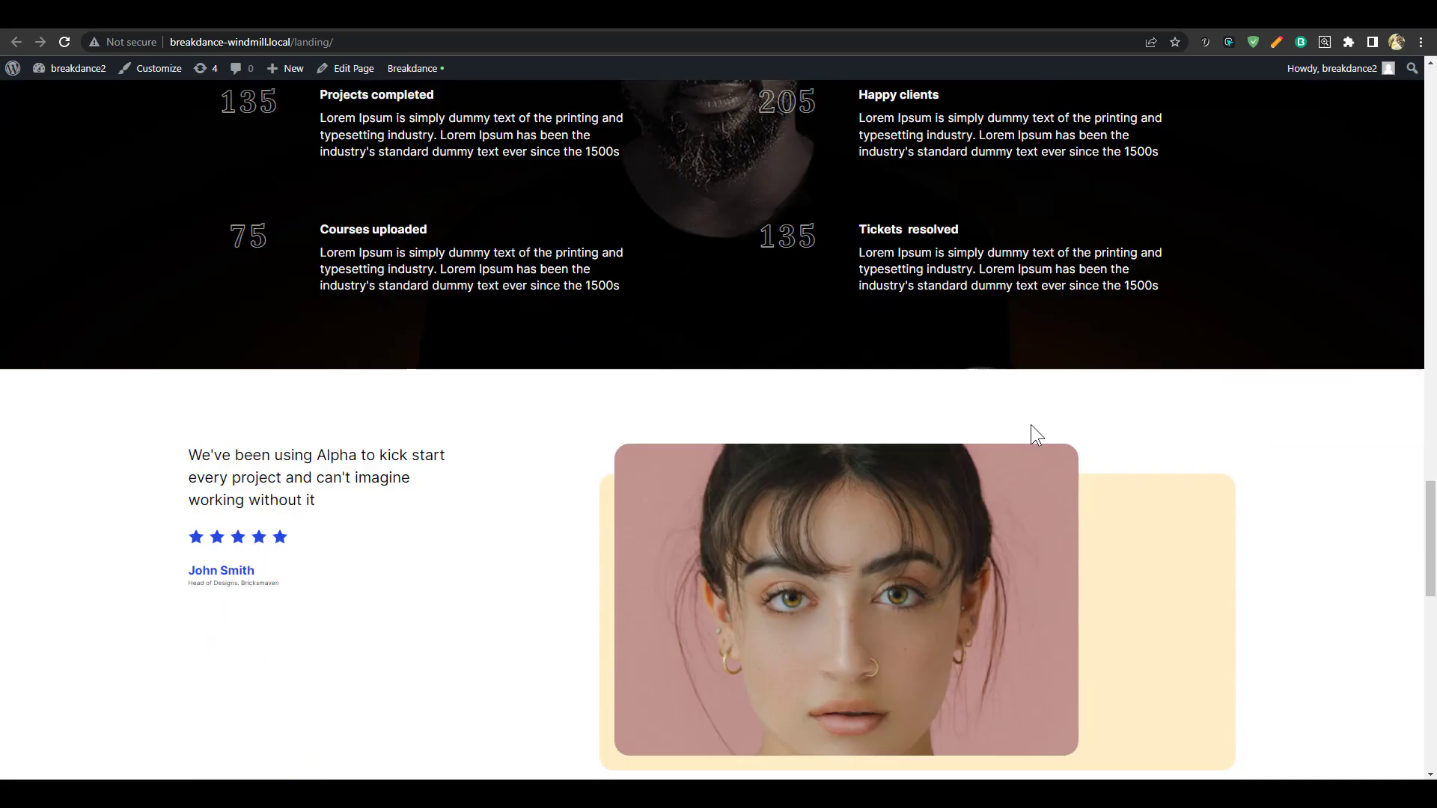
pyautogui.scroll(14, 1125, 479)
pyautogui.scroll(-6, 1091, 471)
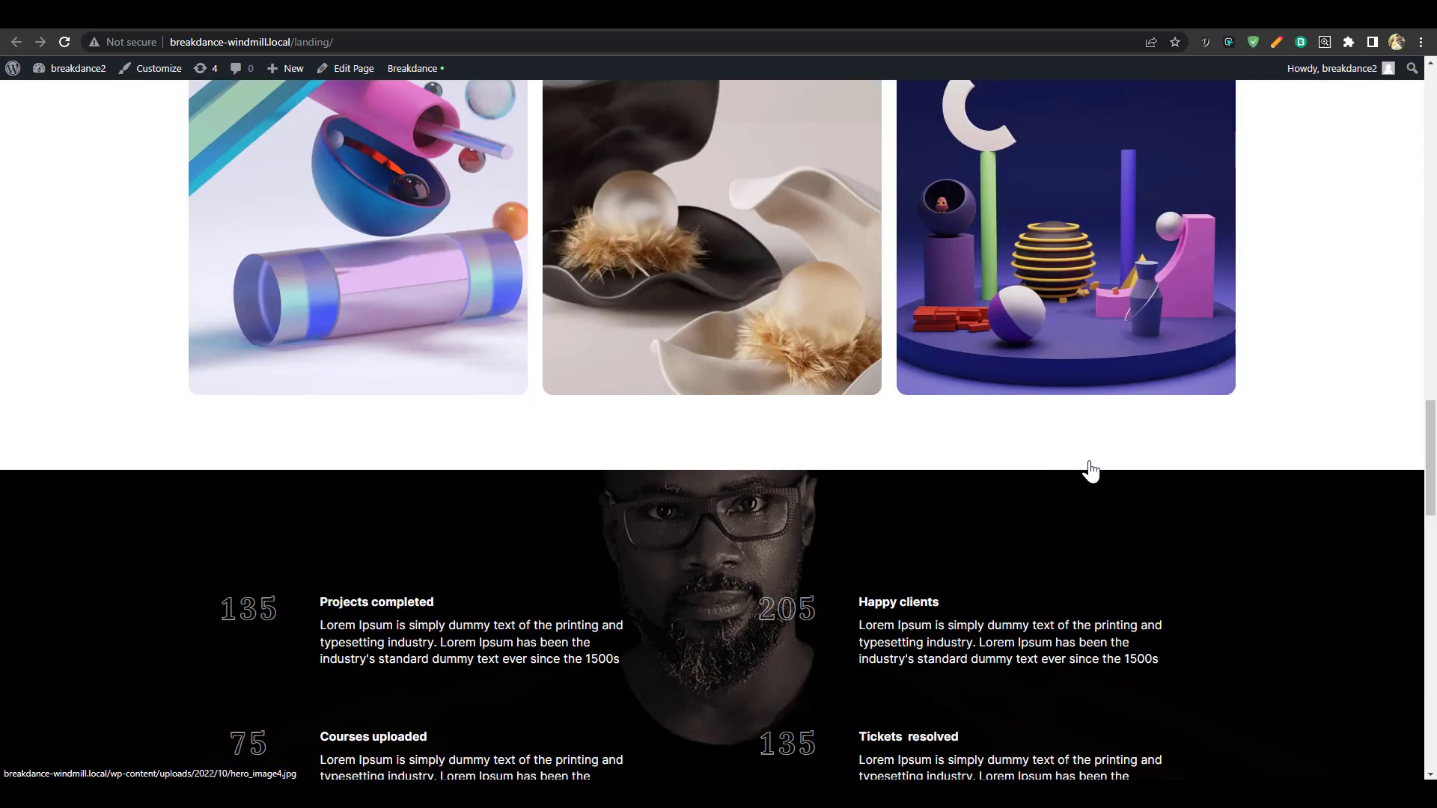
pyautogui.click(1093, 14)
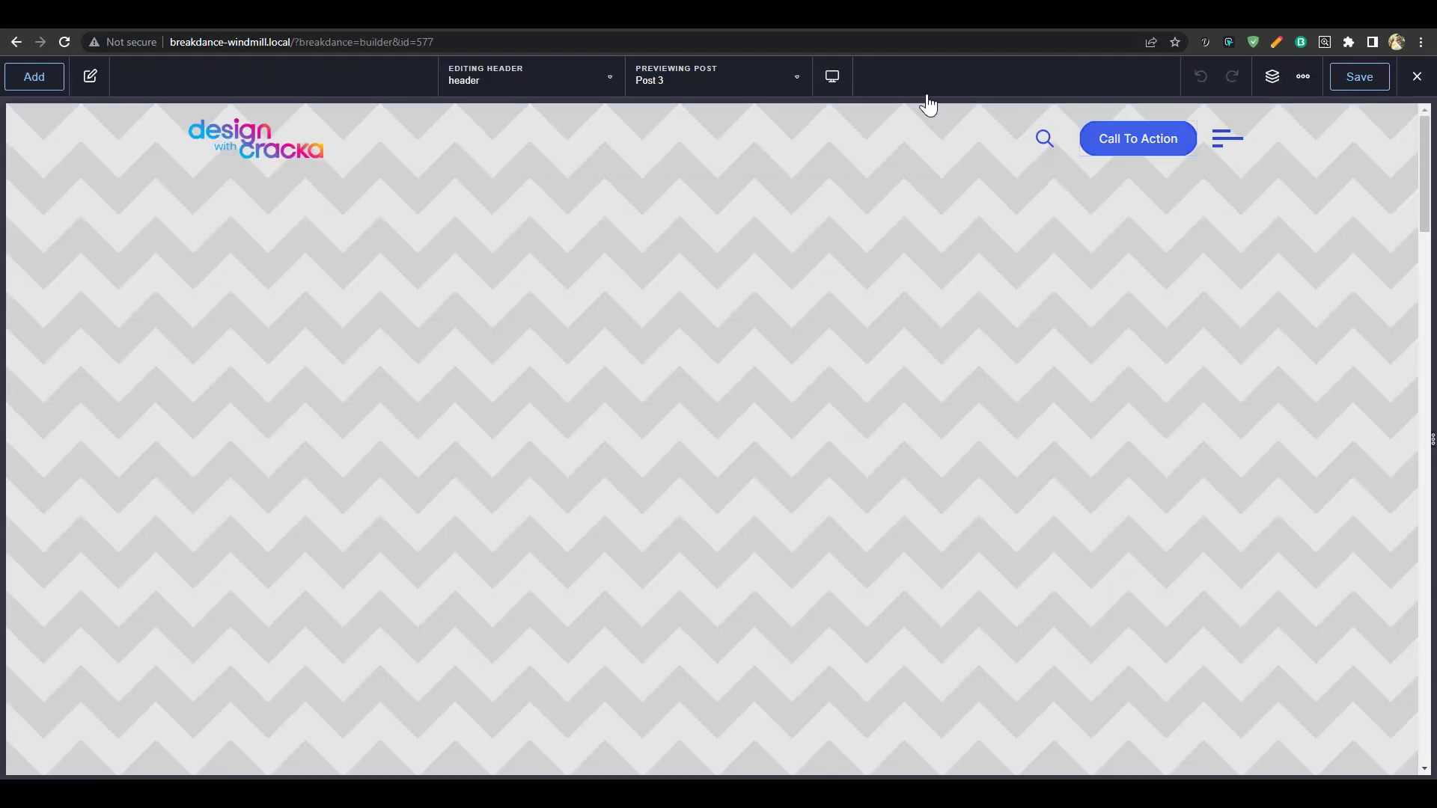
# Select the header and review its Overlay and Advanced settings at Phone Portrait width
pyautogui.click(978, 144)
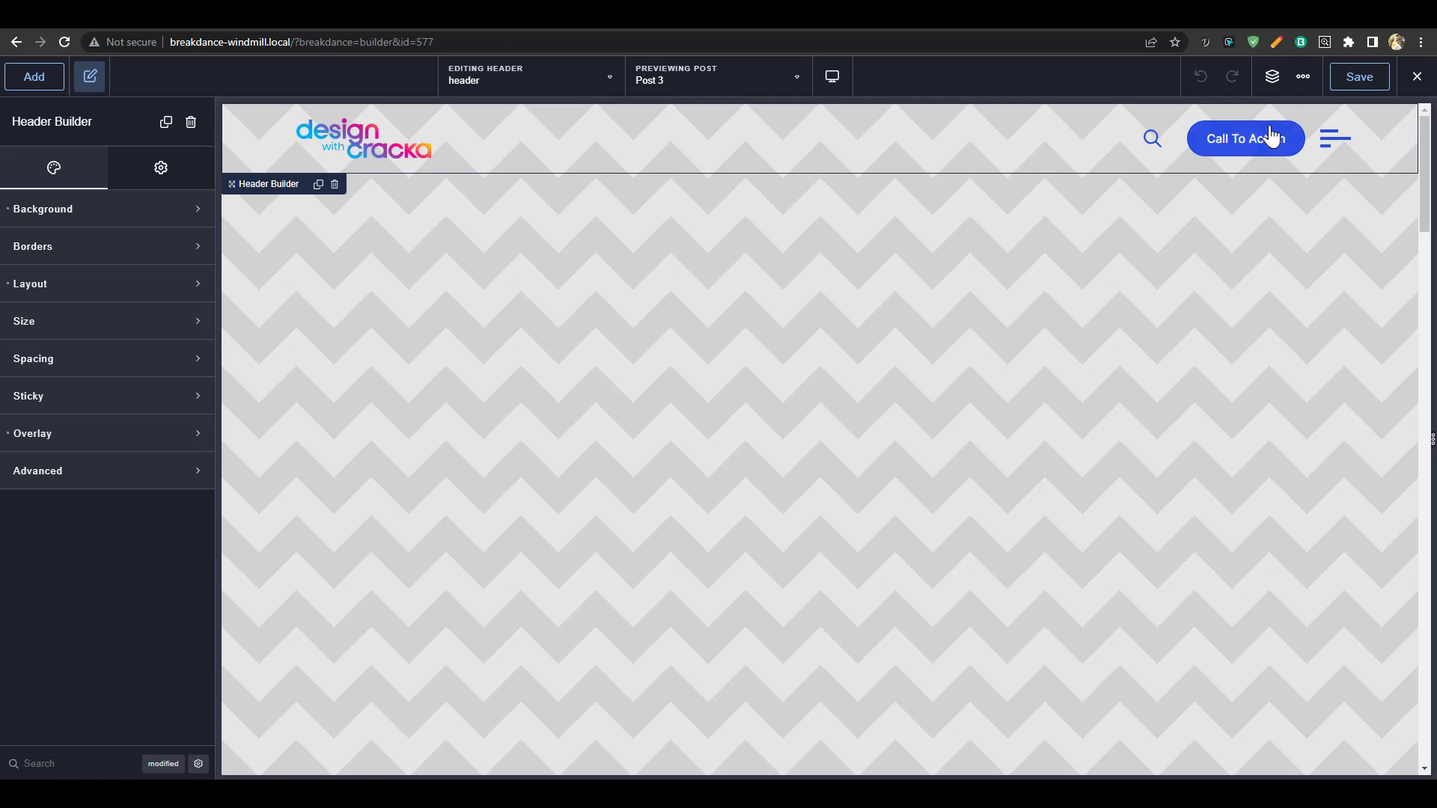
pyautogui.click(96, 441)
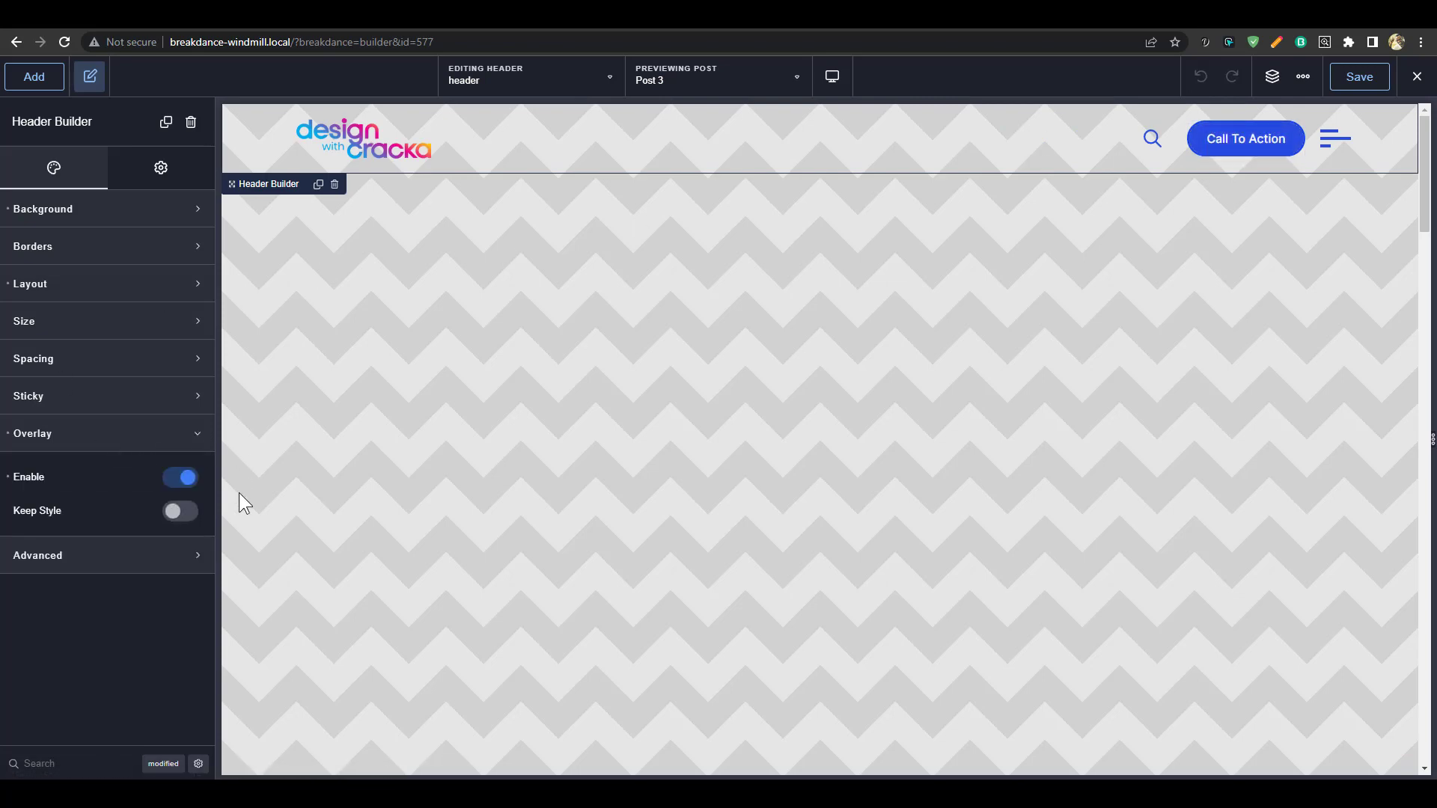
pyautogui.click(186, 568)
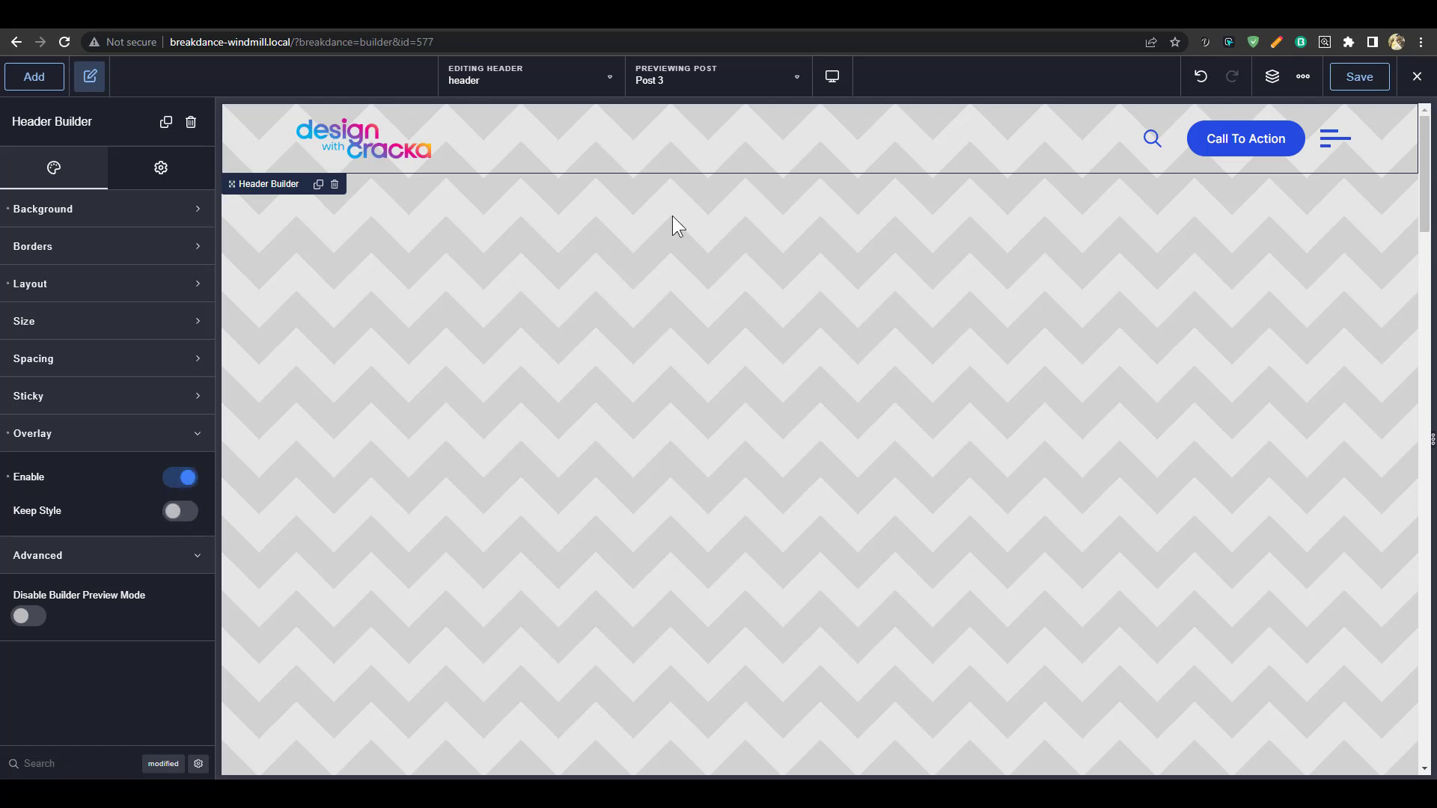
pyautogui.click(836, 84)
pyautogui.click(891, 296)
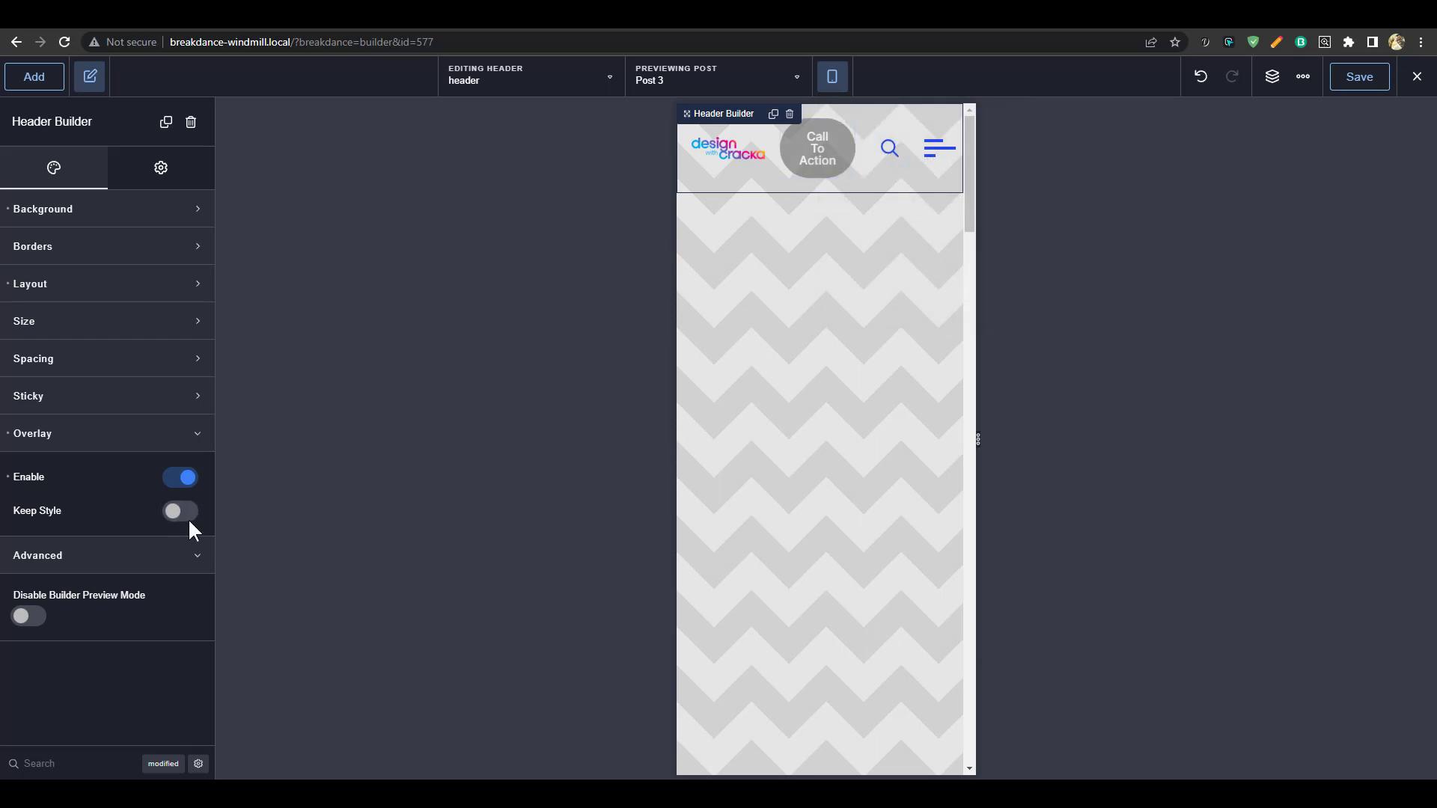
pyautogui.click(181, 479)
# Back at Desktop width, enable the header Overlay and pick Landing from the Editing dropdown
pyautogui.click(832, 78)
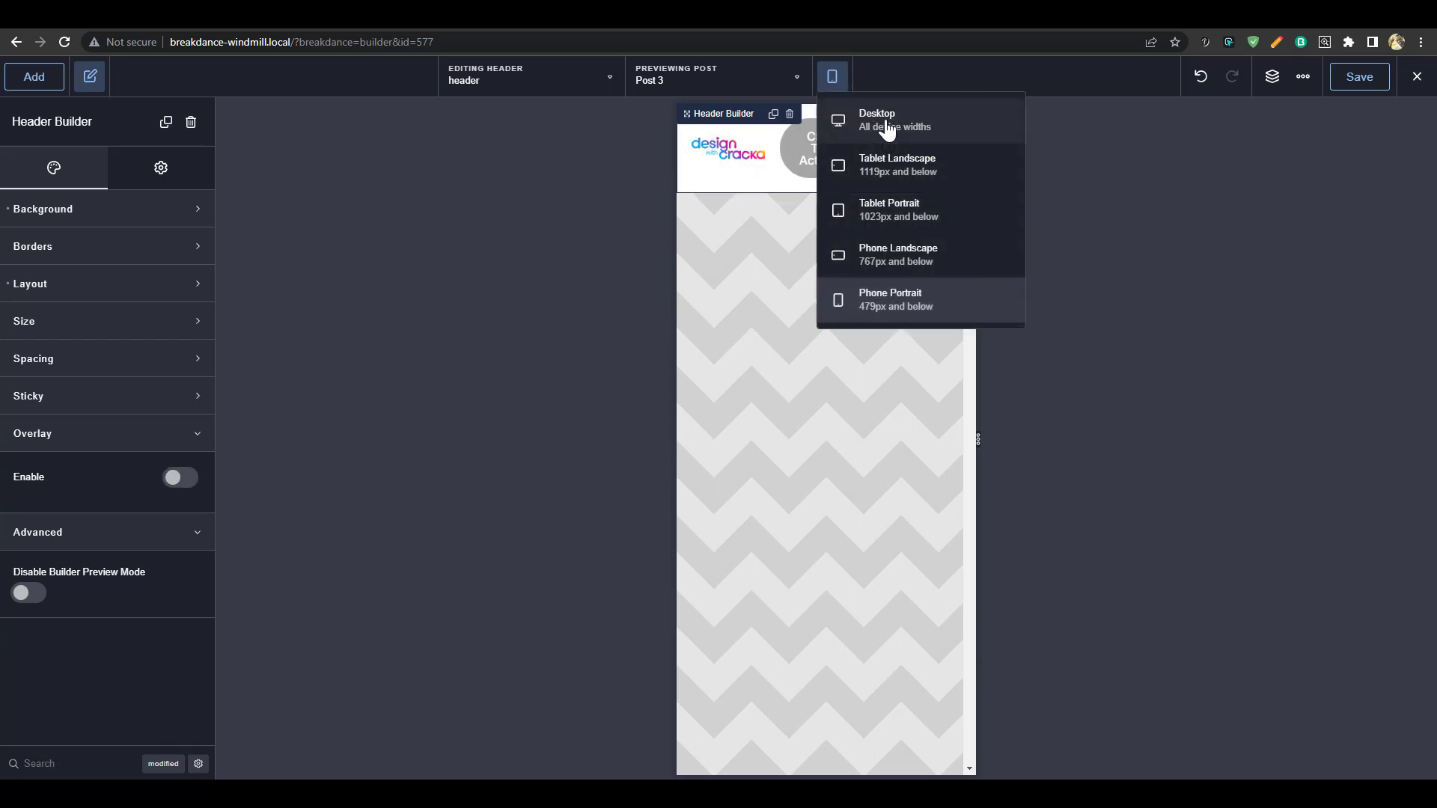
pyautogui.click(885, 124)
pyautogui.click(187, 479)
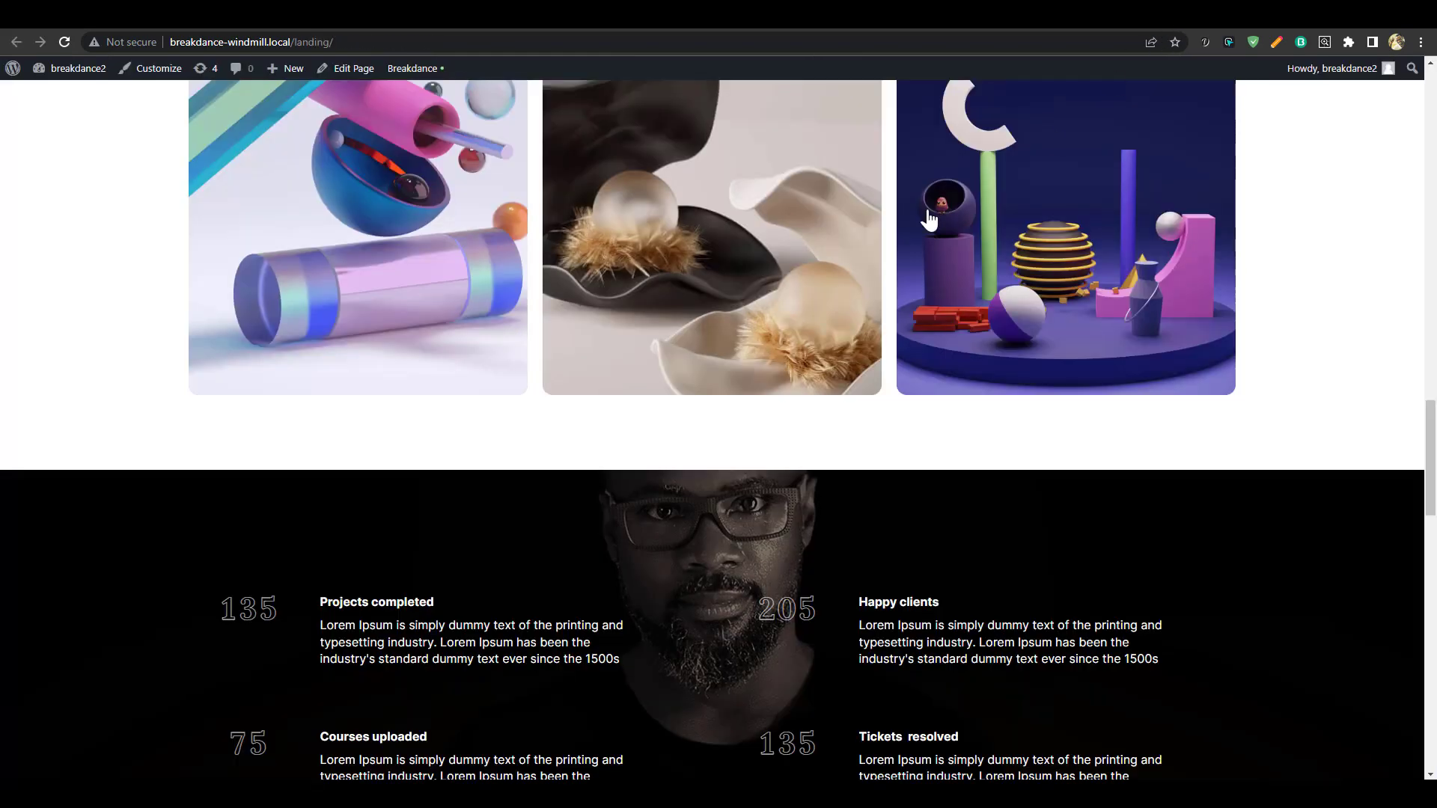
pyautogui.scroll(8, 931, 215)
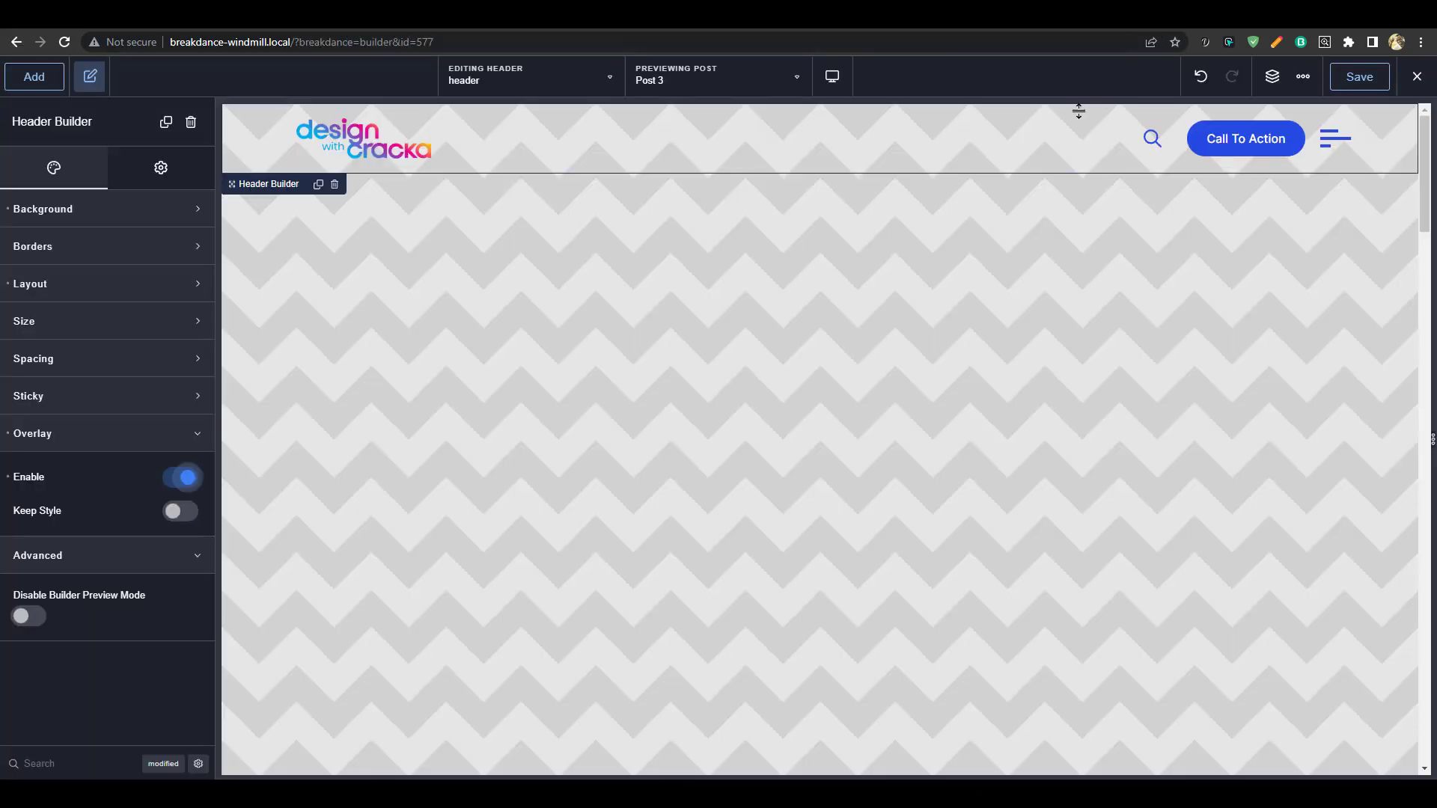
pyautogui.click(536, 88)
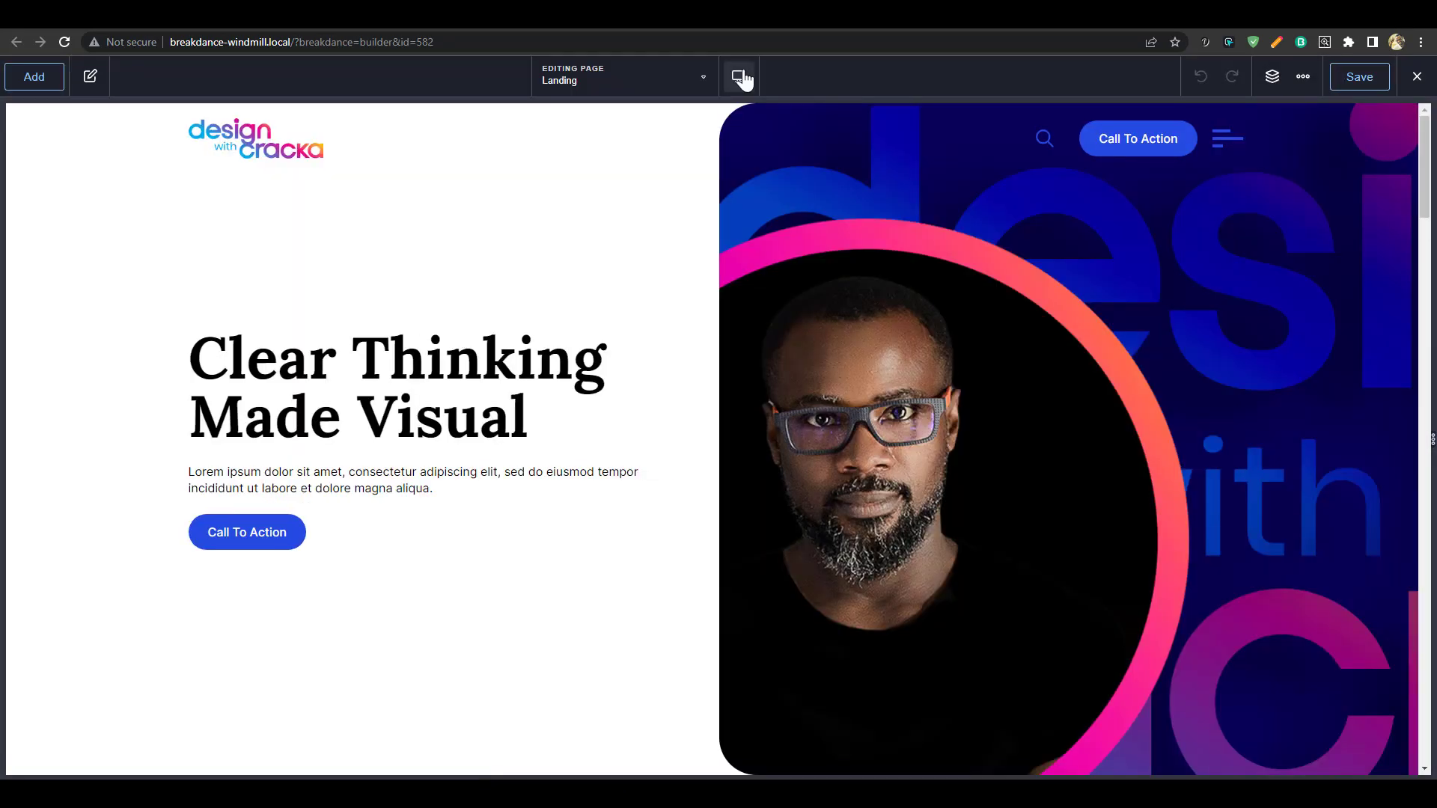
# At Phone Portrait width, set the hero Section's Spacing padding top to 10rem
pyautogui.moveTo(742, 77)
pyautogui.click(797, 303)
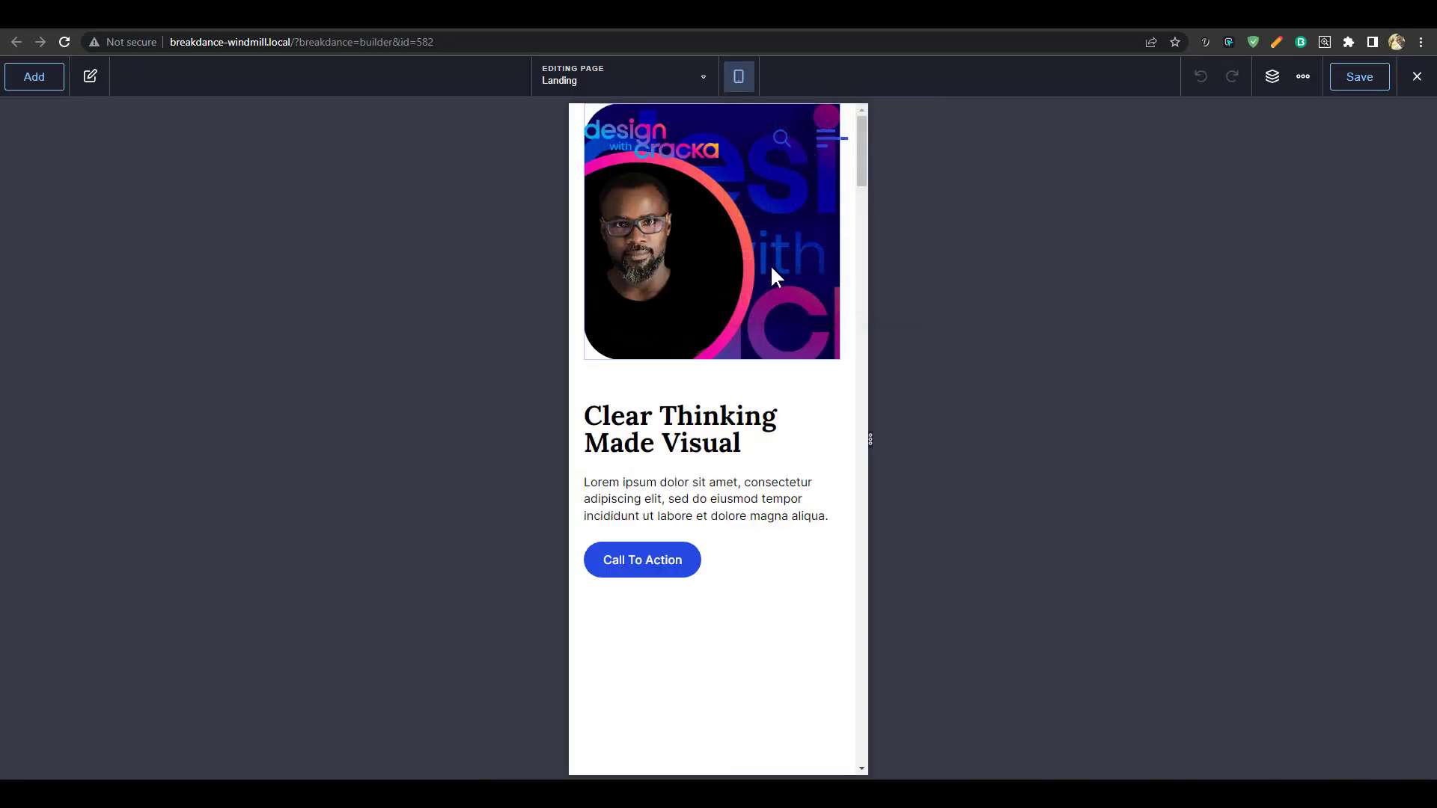
pyautogui.click(1272, 78)
pyautogui.click(1281, 146)
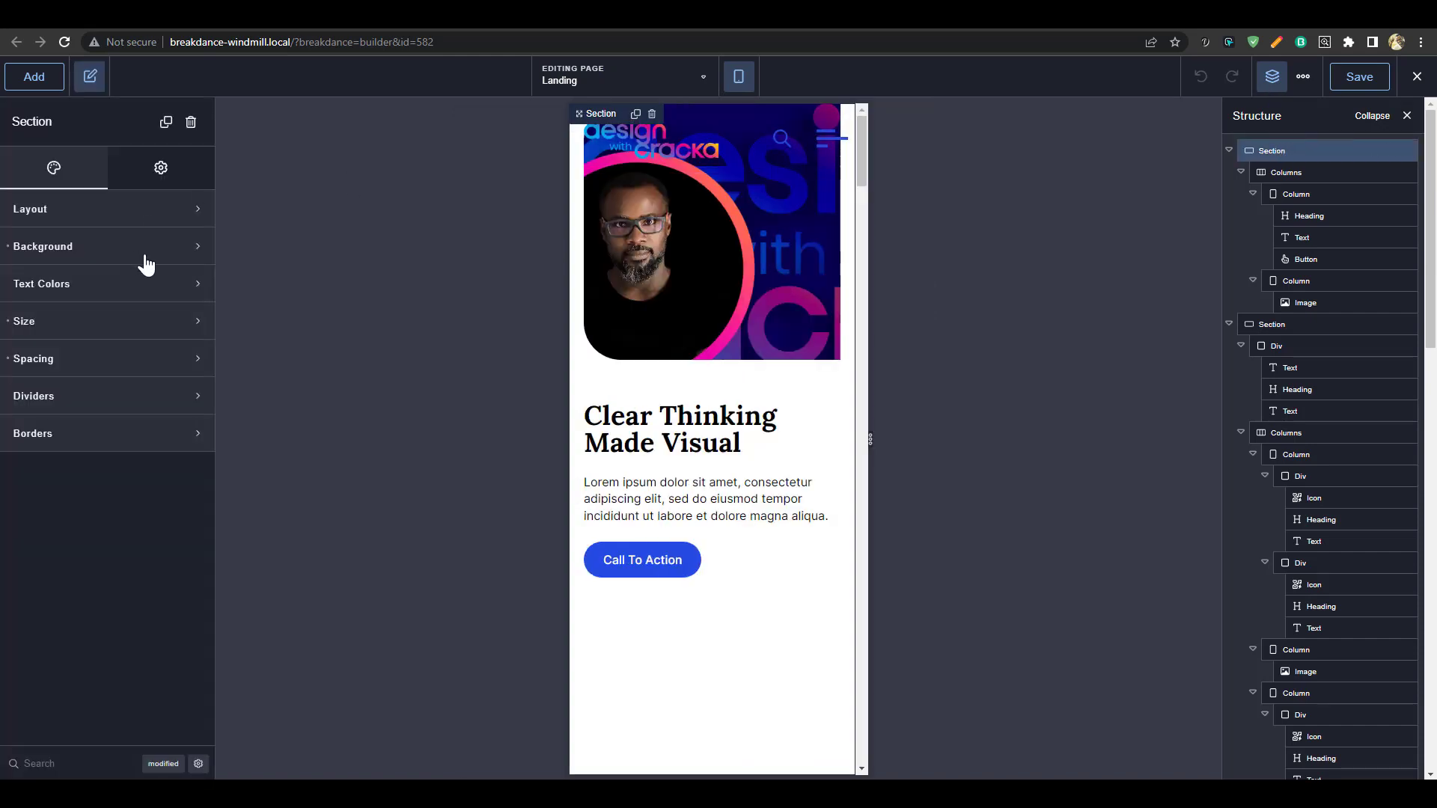
pyautogui.click(132, 363)
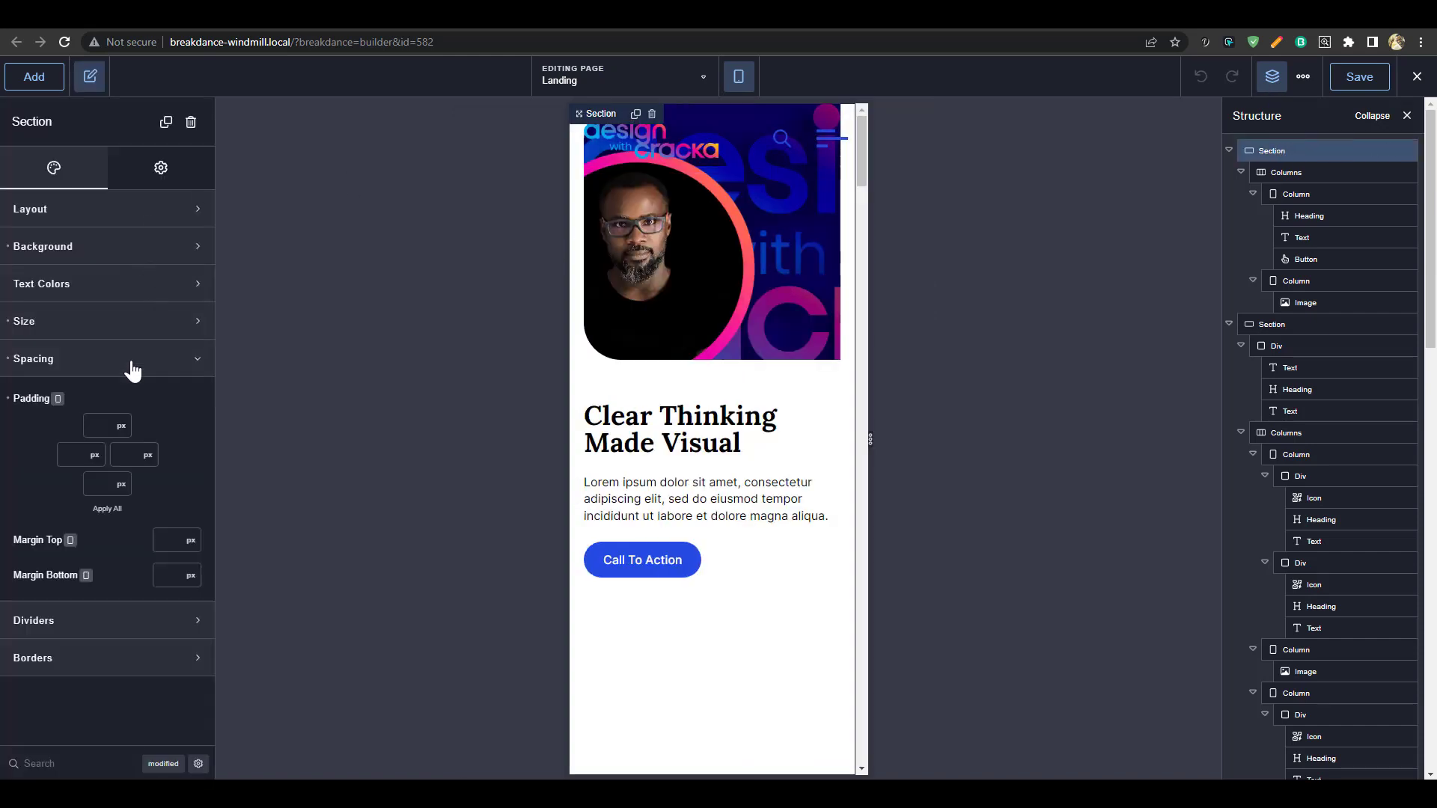
pyautogui.click(99, 422)
pyautogui.write('5rem')
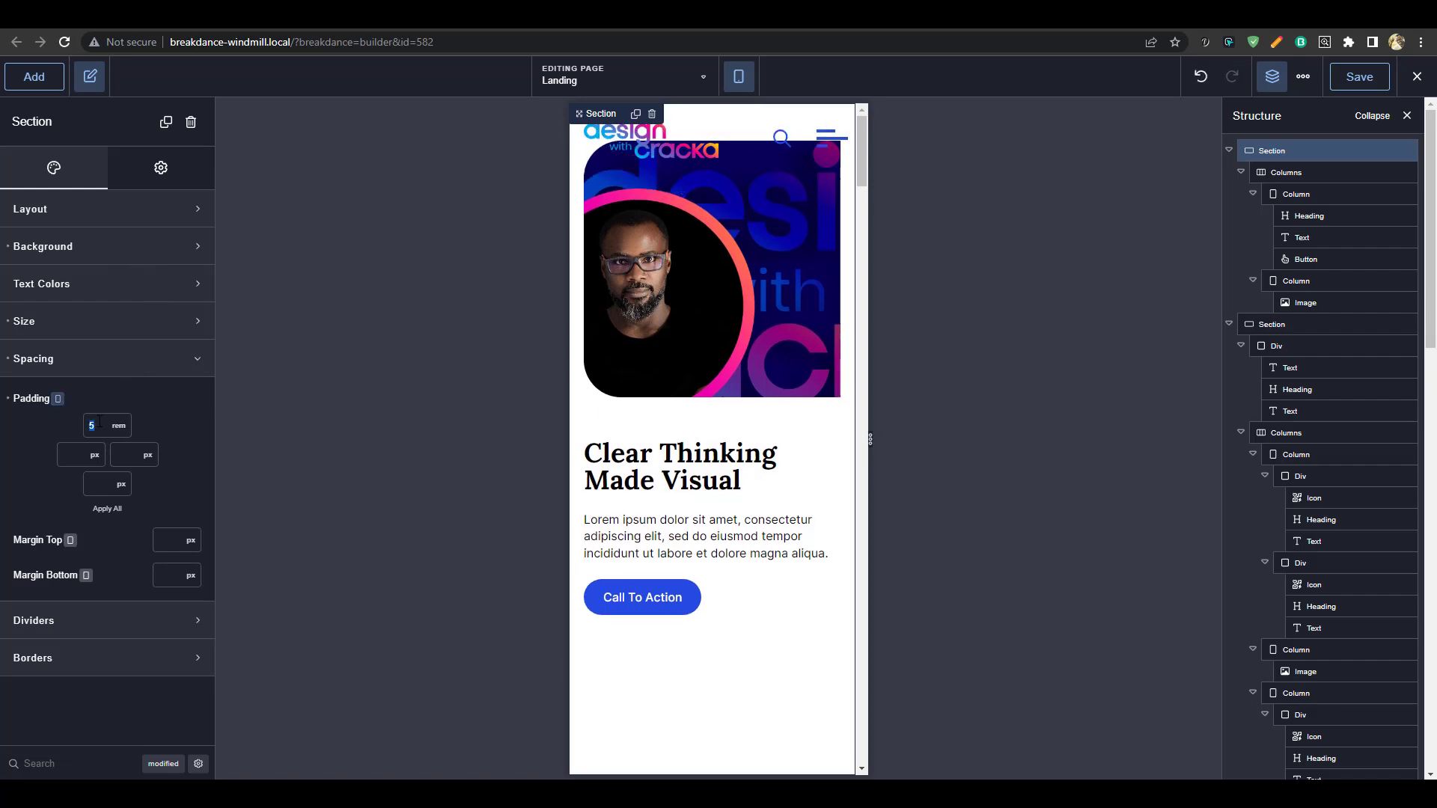
pyautogui.write('8')
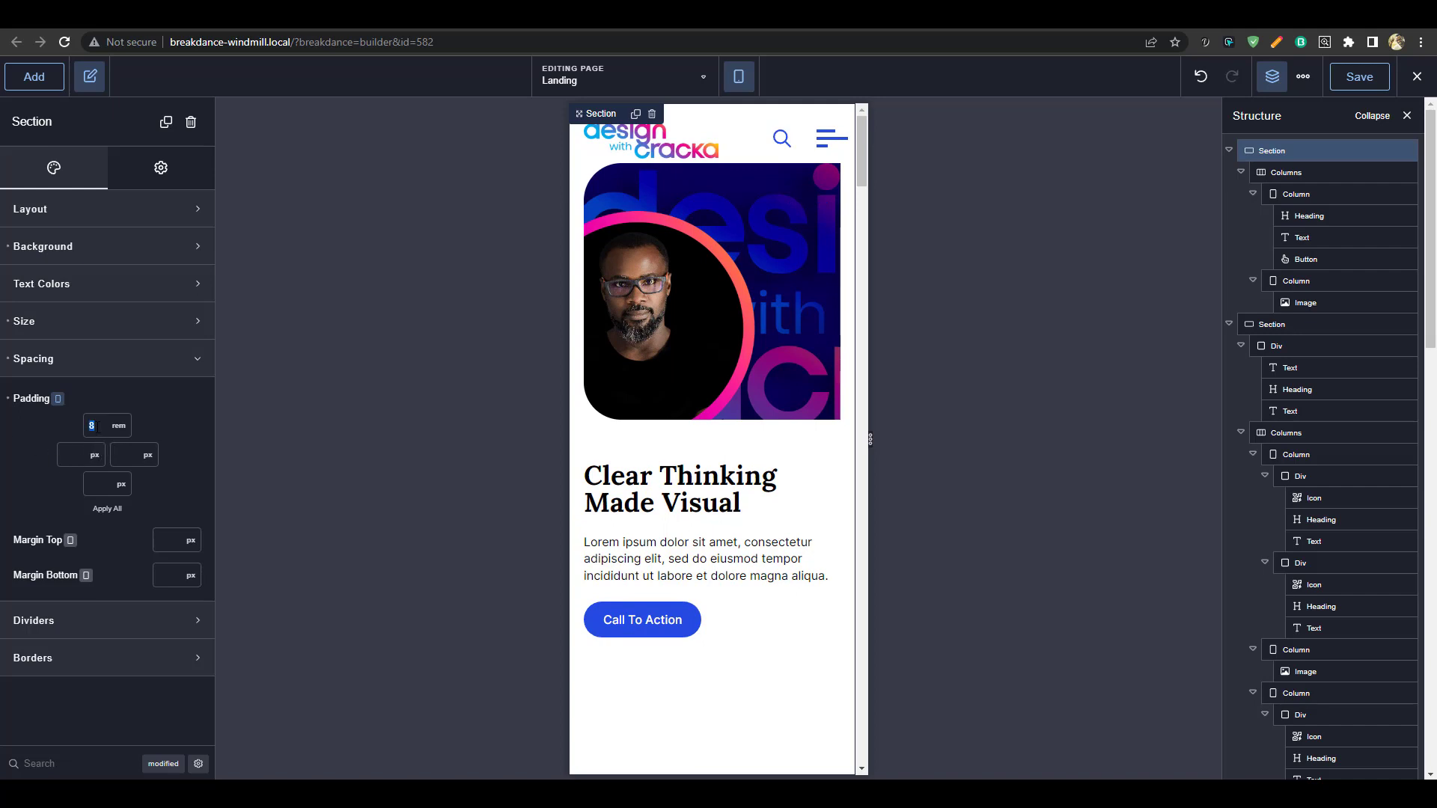
pyautogui.write('10')
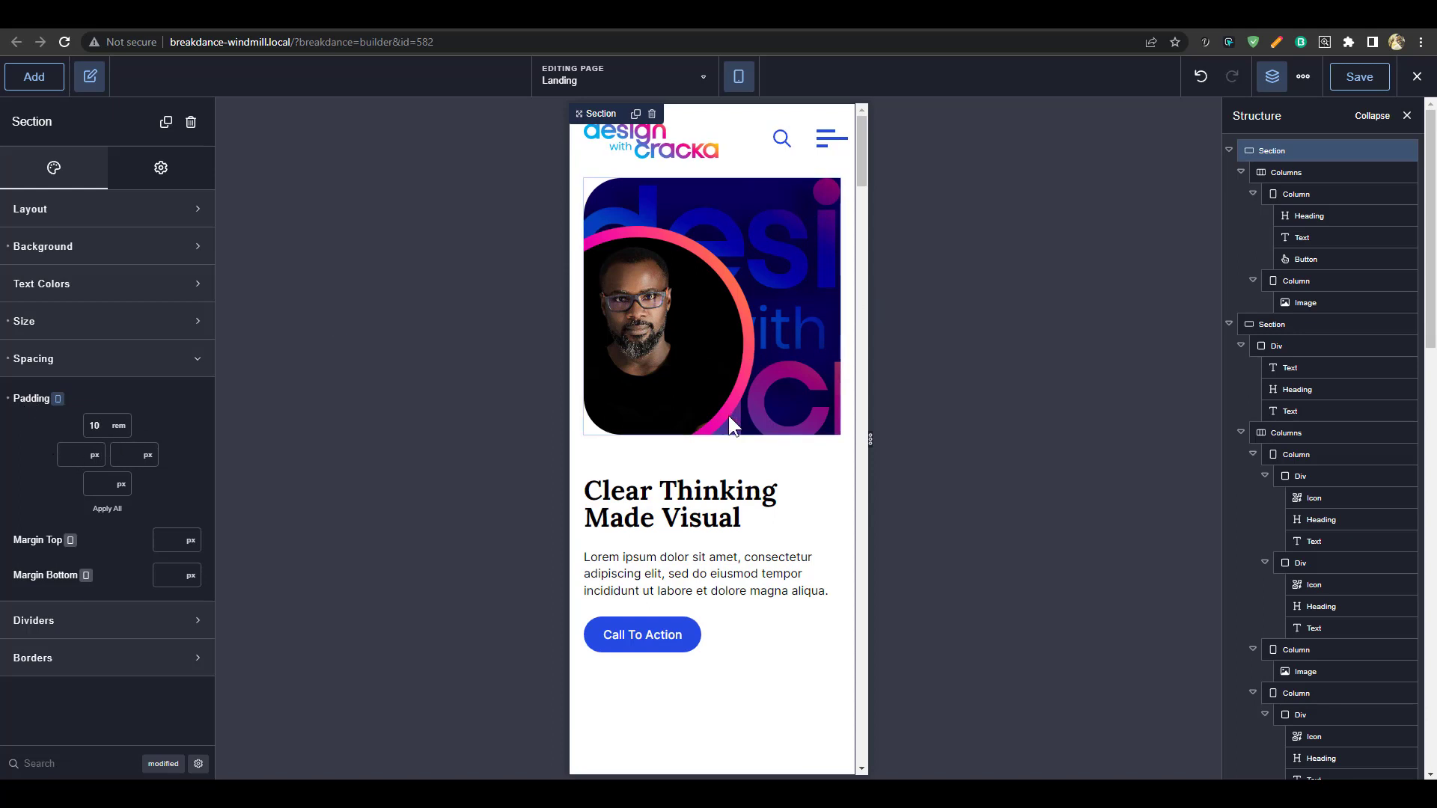
# Scroll the phone preview to check the hero clears the header, then switch back to Desktop
pyautogui.scroll(-1, 738, 424)
pyautogui.scroll(1, 742, 430)
pyautogui.scroll(-3, 775, 562)
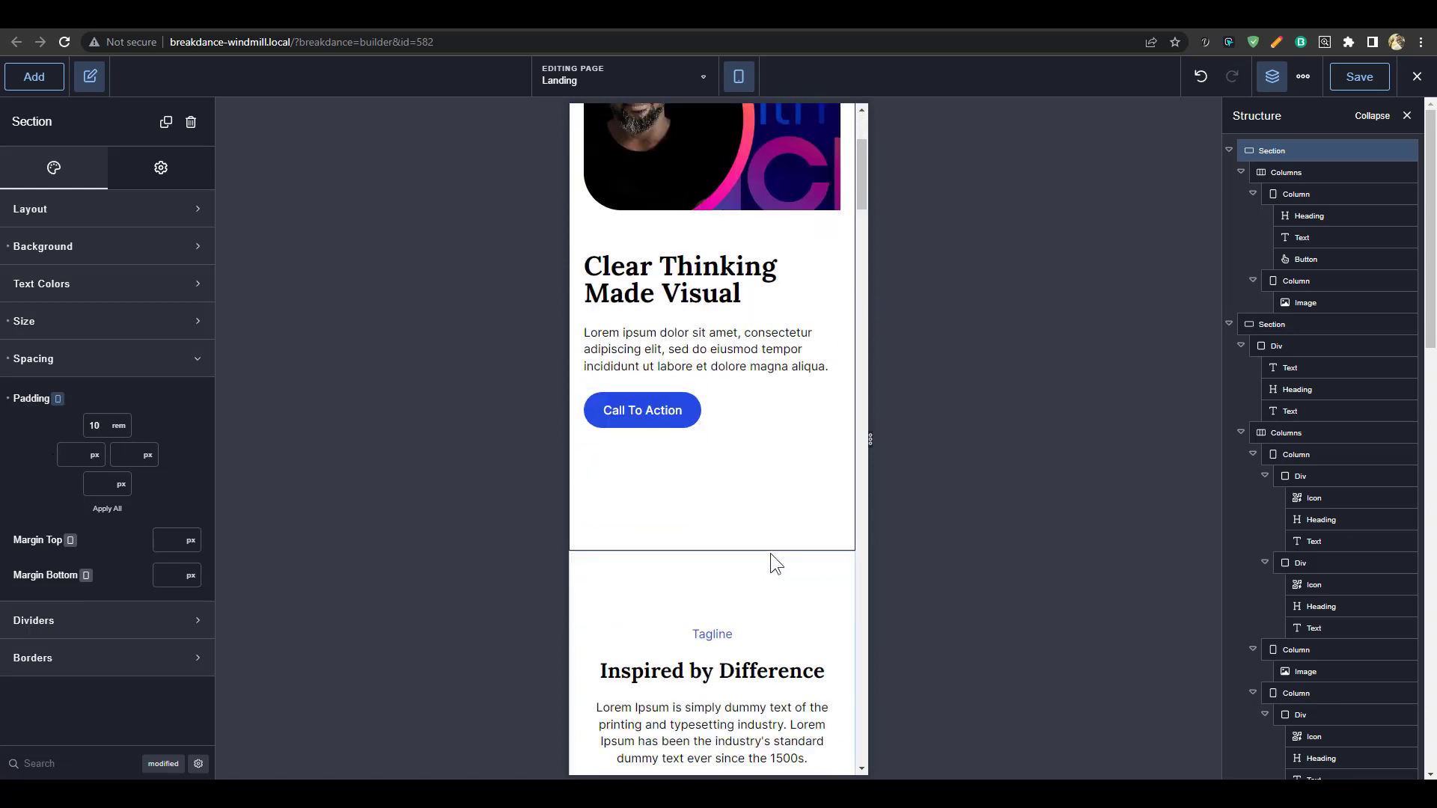
pyautogui.scroll(-4, 771, 554)
pyautogui.scroll(4, 769, 521)
pyautogui.scroll(3, 785, 539)
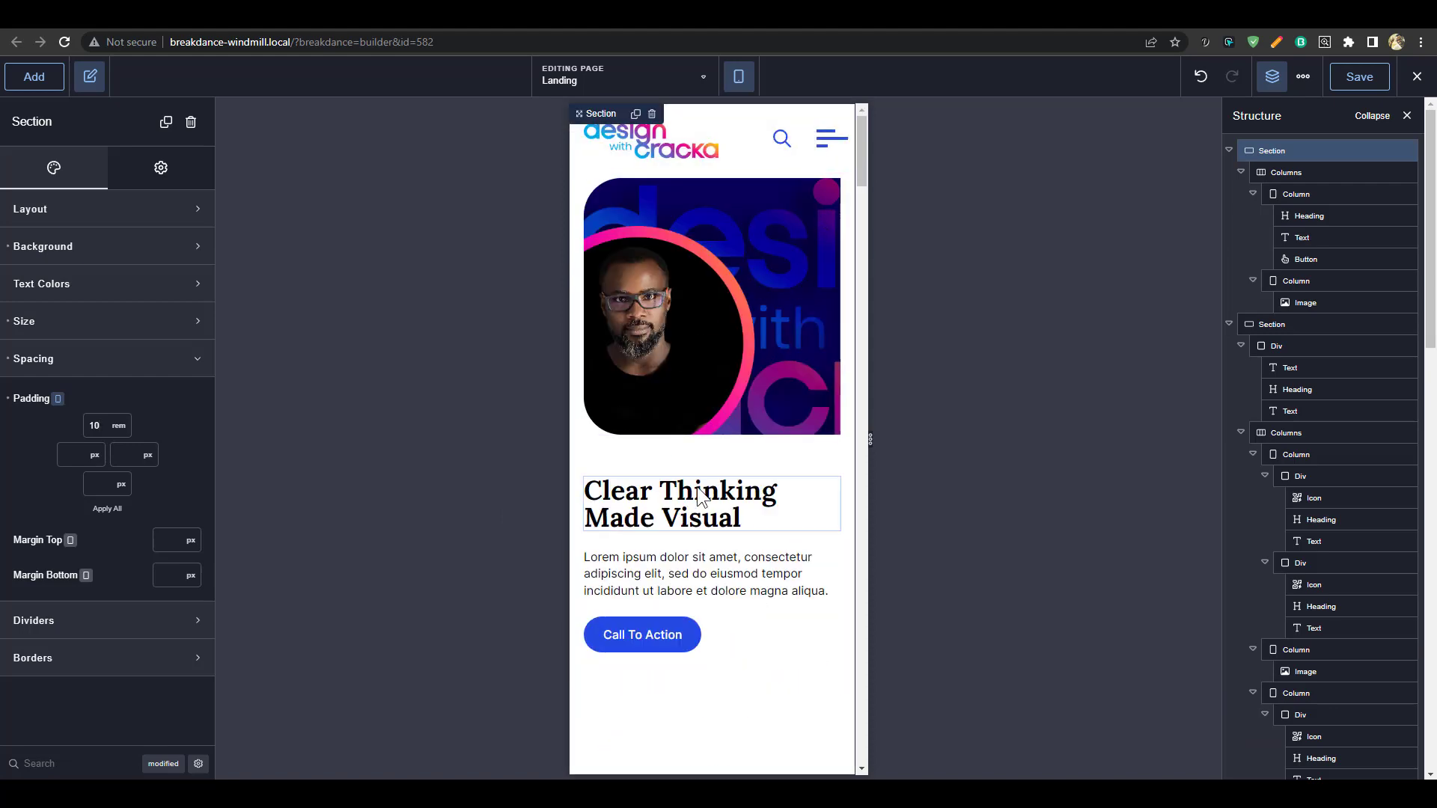
pyautogui.scroll(-1, 708, 490)
pyautogui.scroll(1, 752, 226)
pyautogui.scroll(-10, 778, 385)
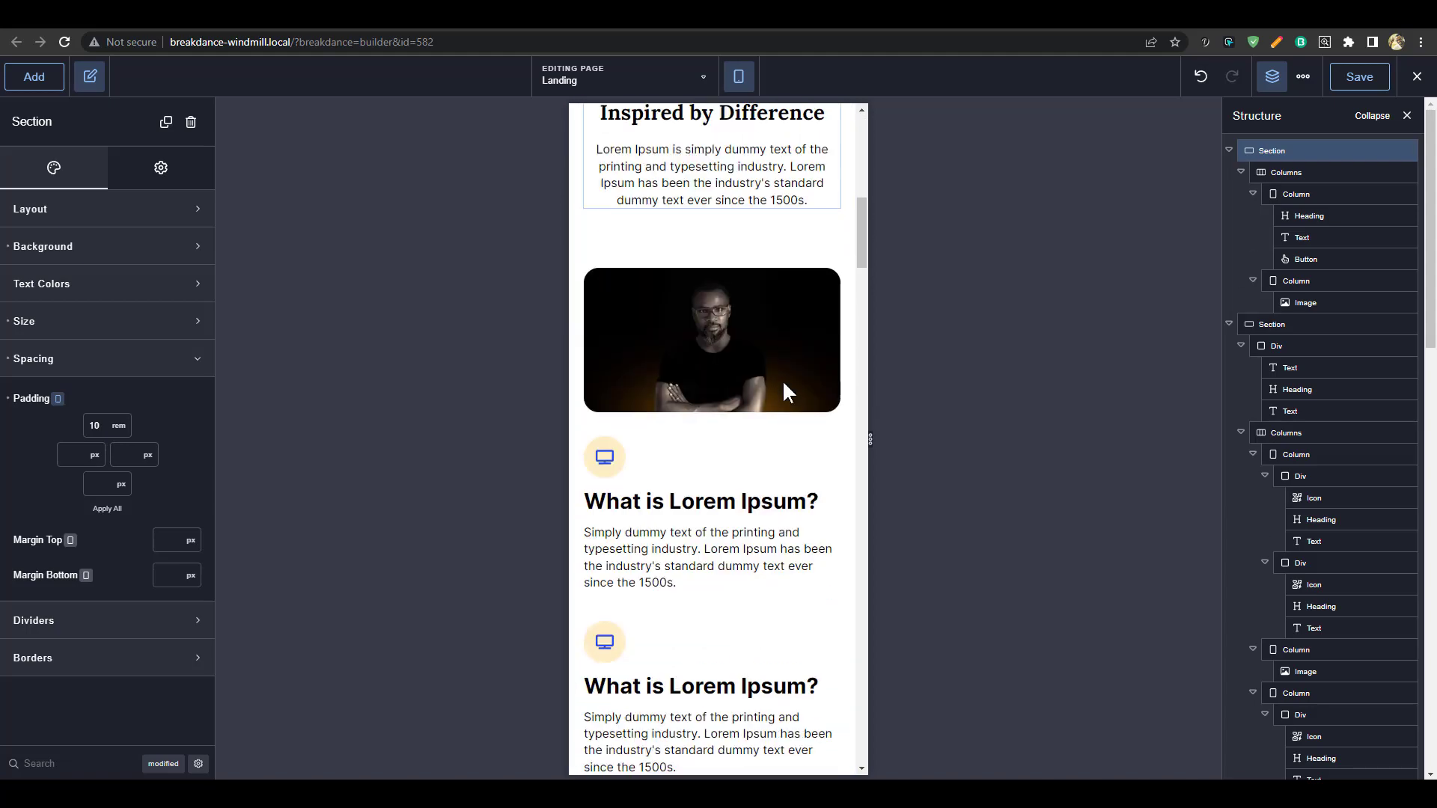
pyautogui.scroll(2, 783, 380)
pyautogui.scroll(-10, 782, 384)
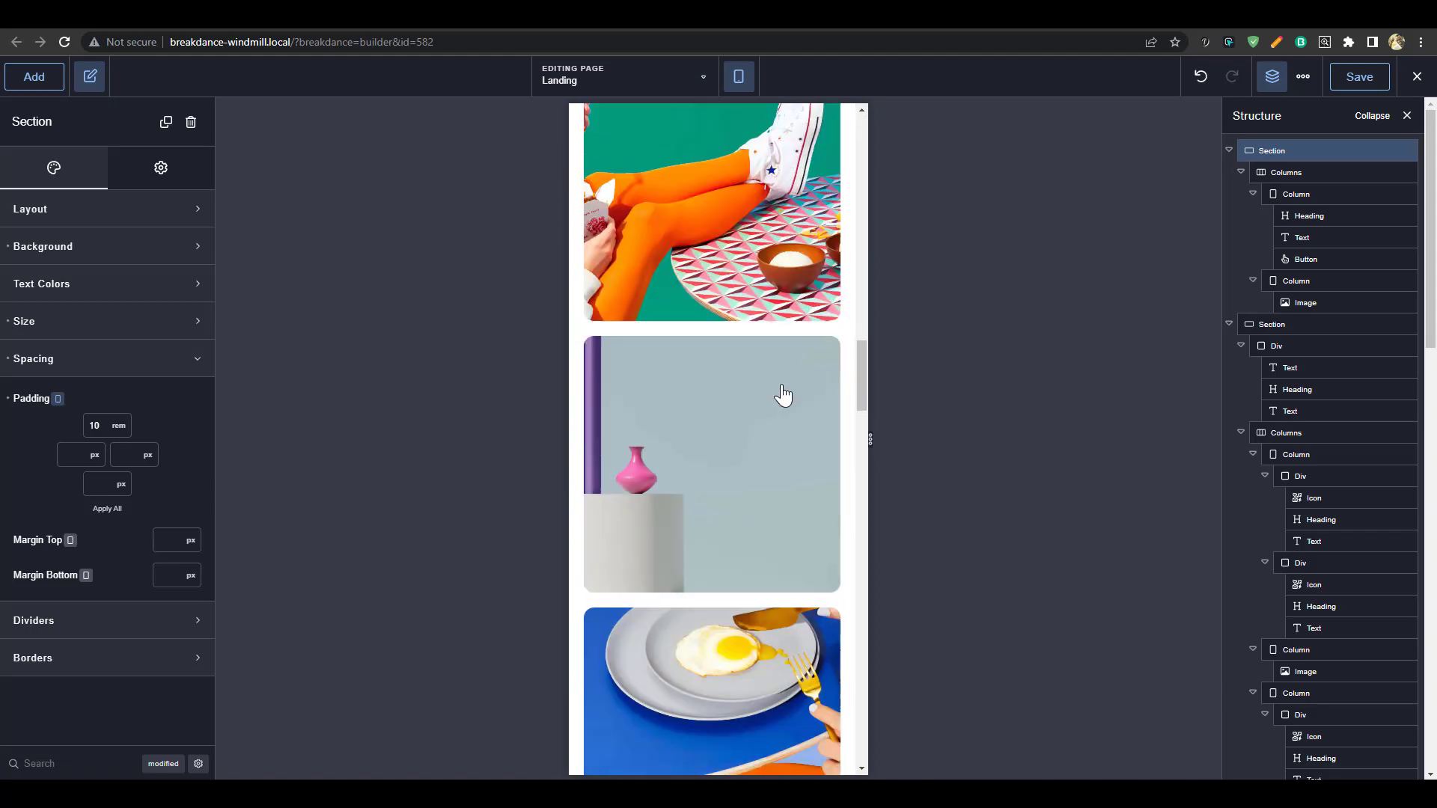
pyautogui.scroll(-15, 783, 395)
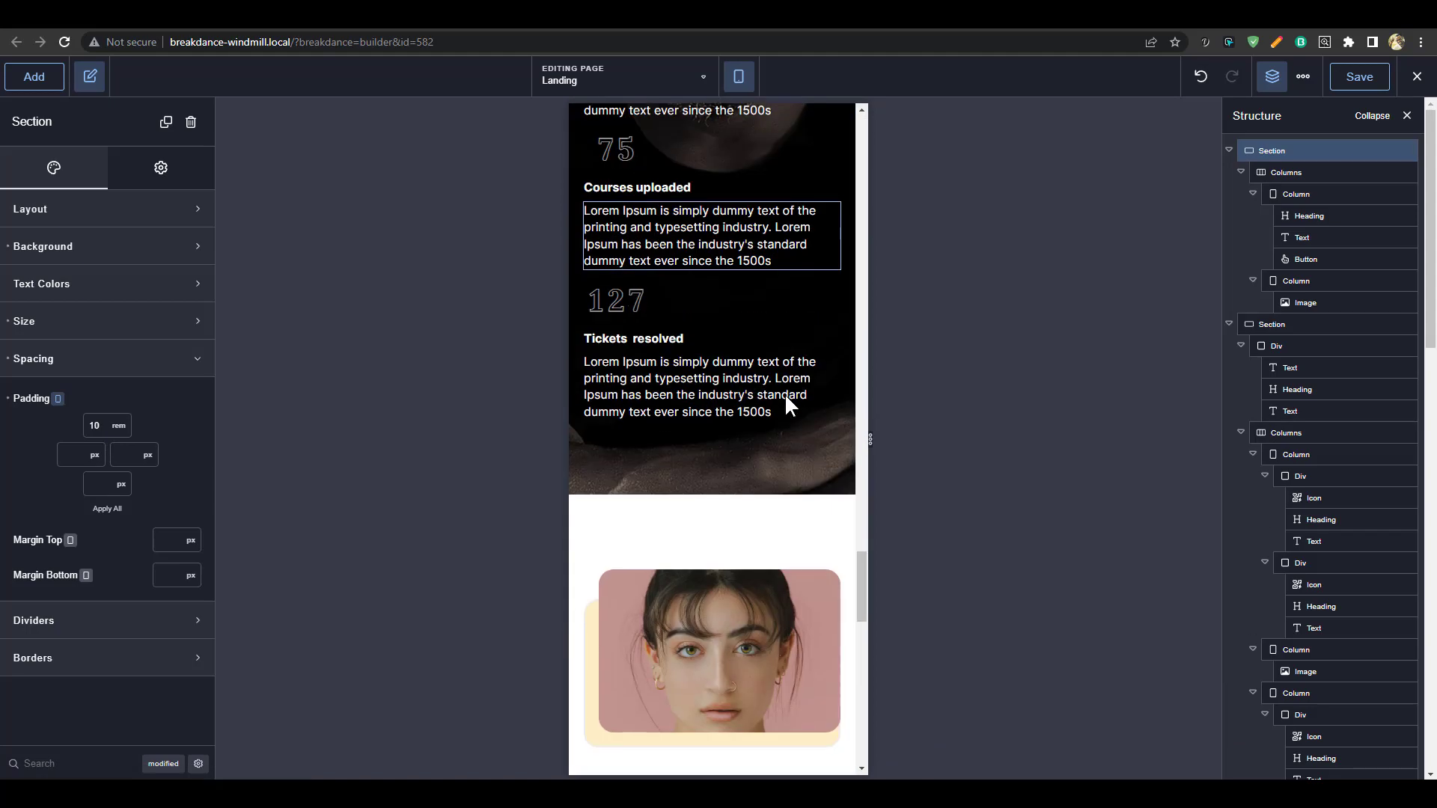
pyautogui.scroll(-15, 785, 395)
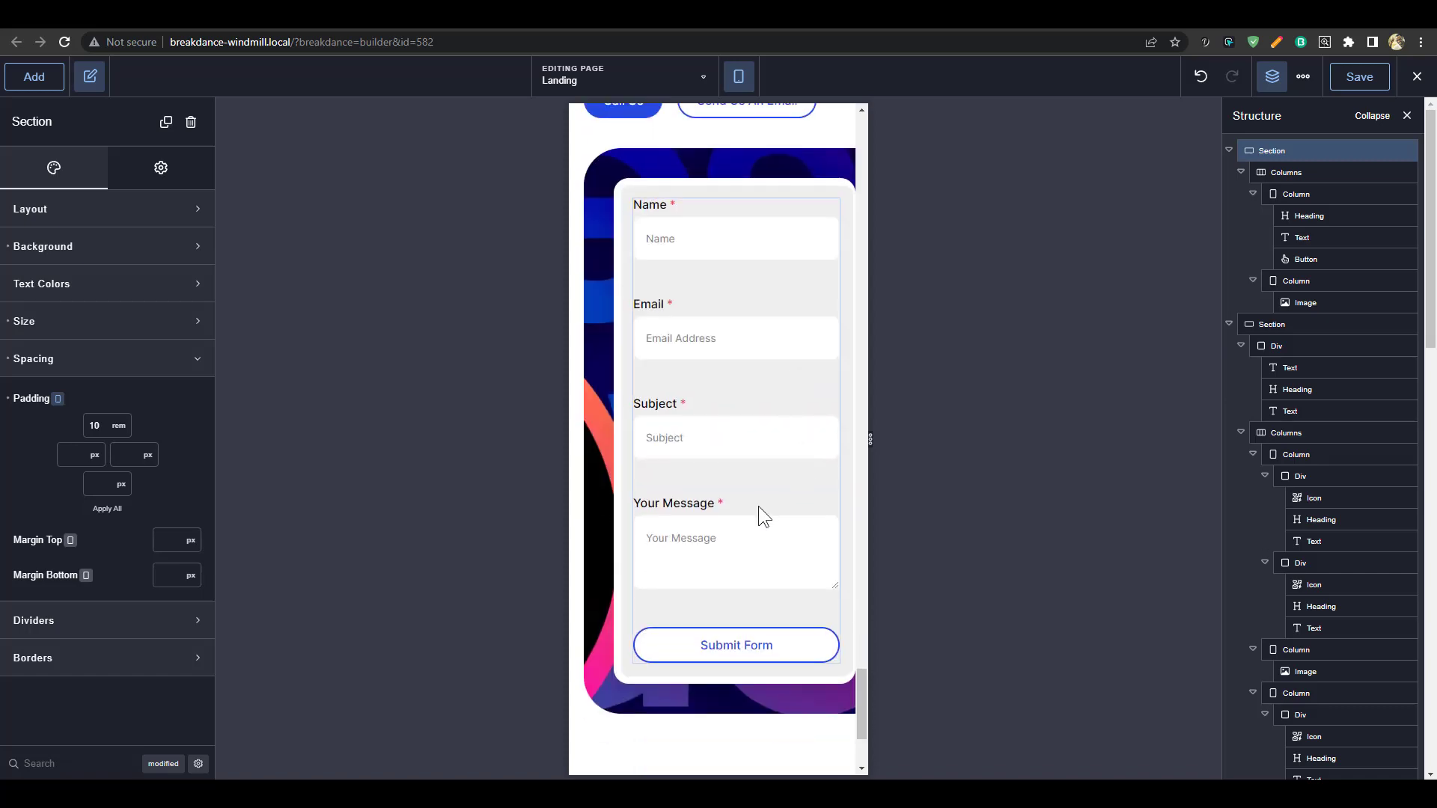
pyautogui.scroll(-3, 757, 517)
pyautogui.scroll(15, 771, 322)
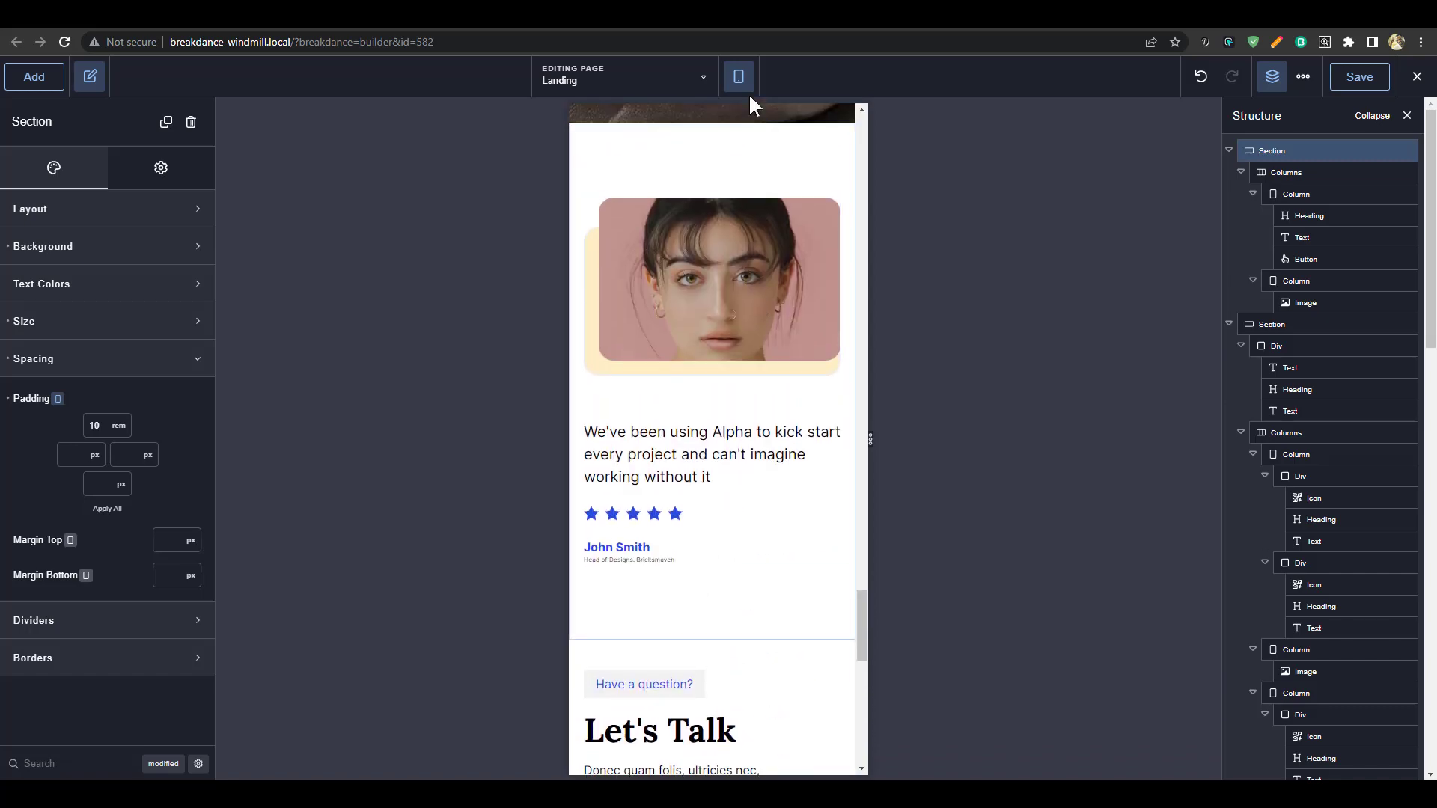
pyautogui.click(775, 105)
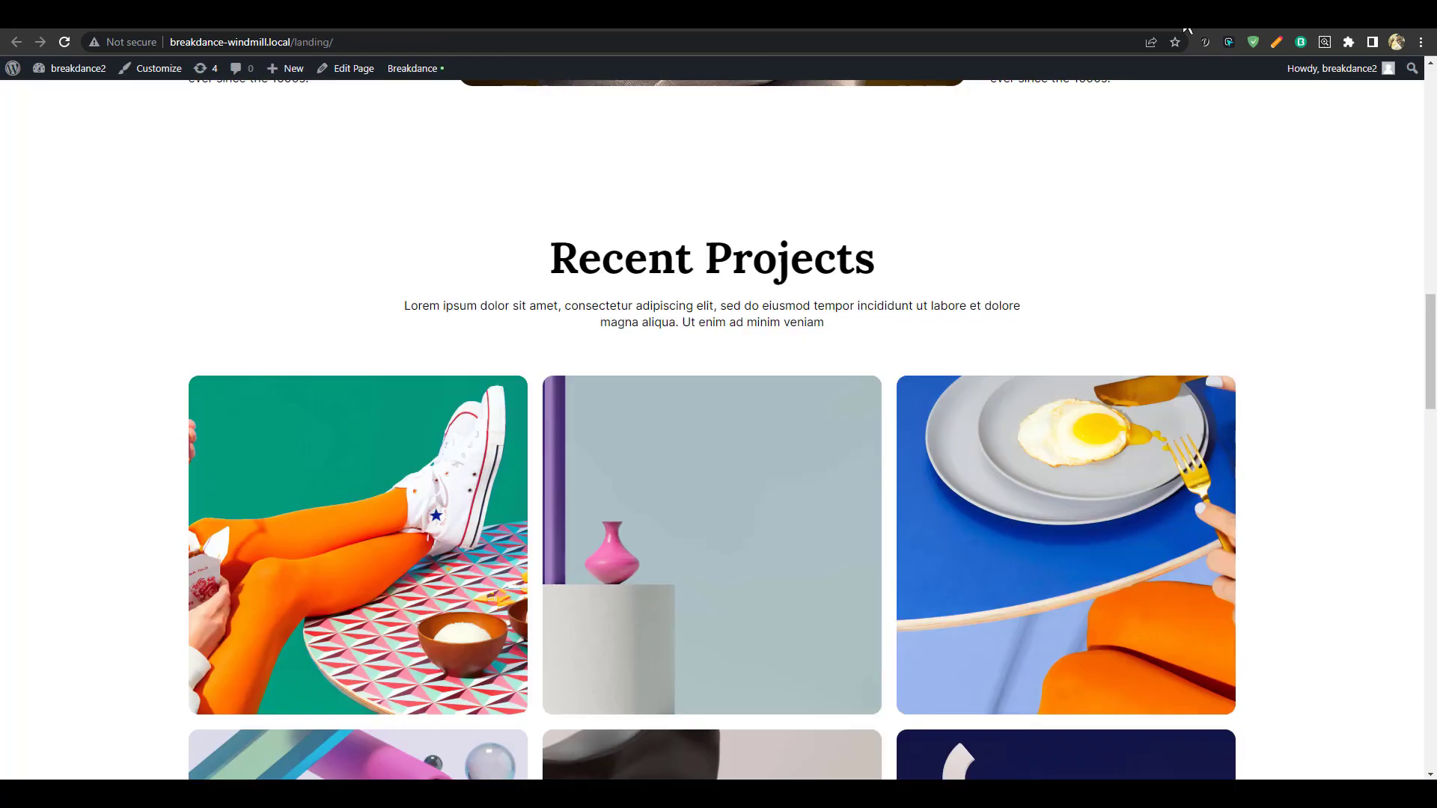
pyautogui.scroll(10, 1205, 259)
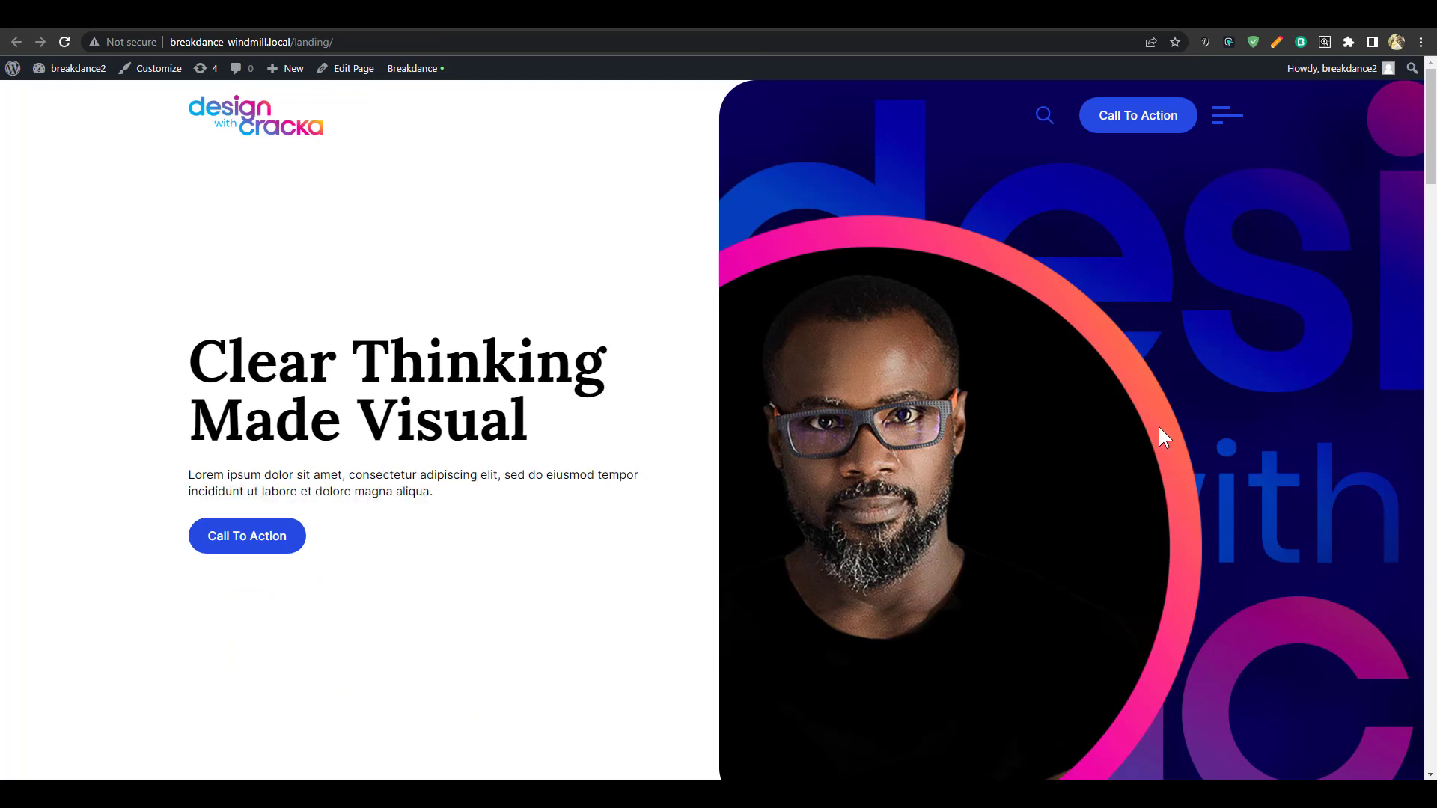
pyautogui.scroll(-10, 1159, 429)
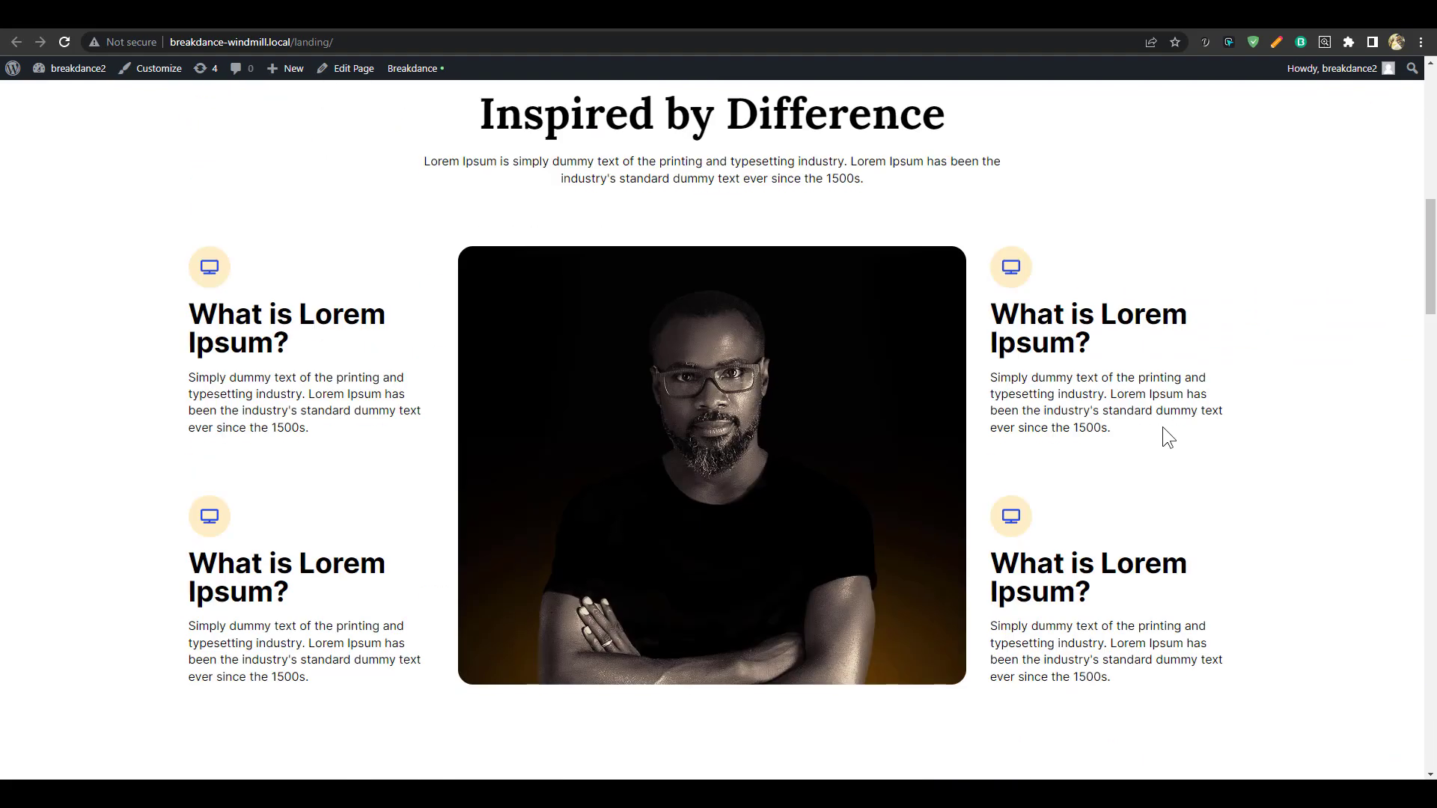
pyautogui.scroll(-5, 1162, 434)
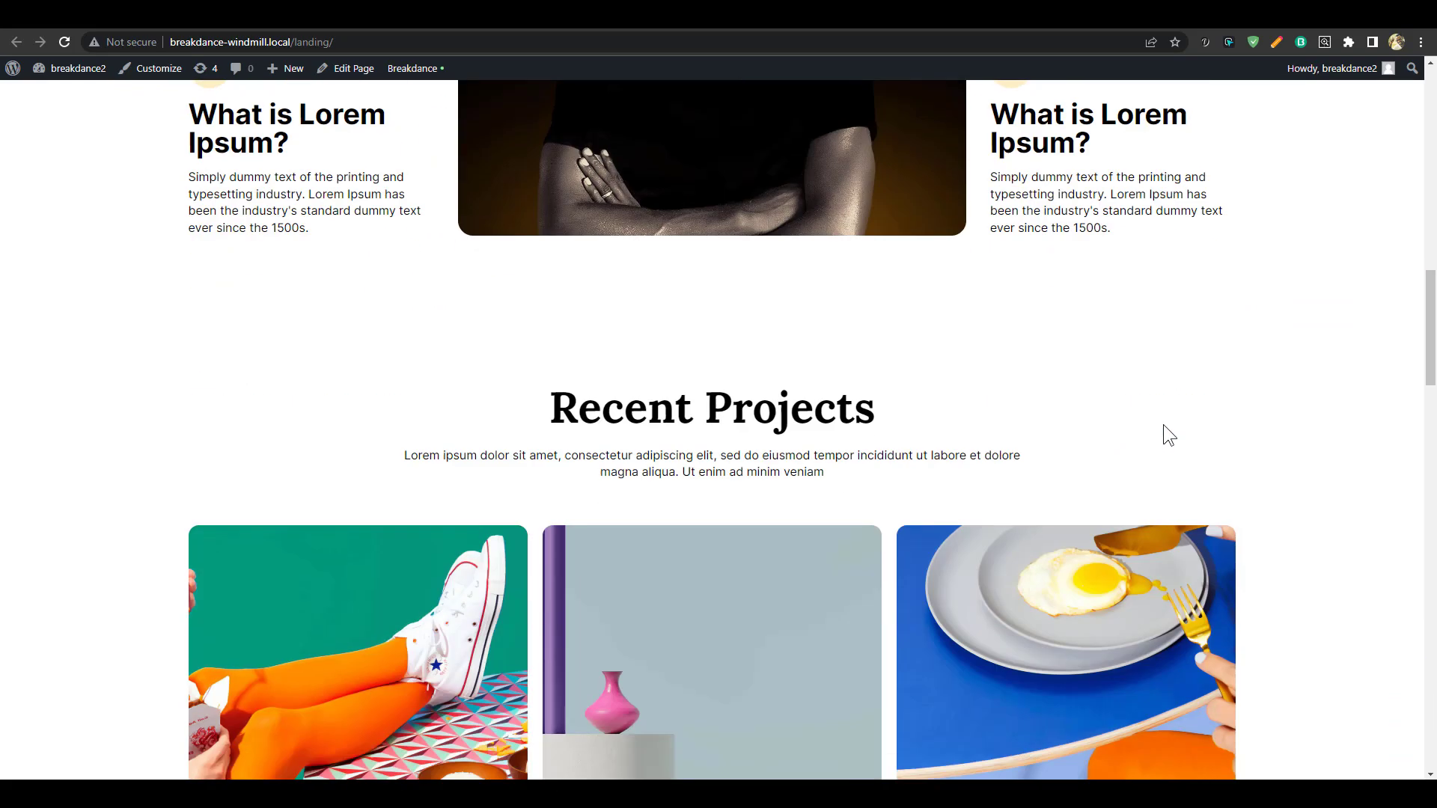
pyautogui.scroll(-15, 1164, 426)
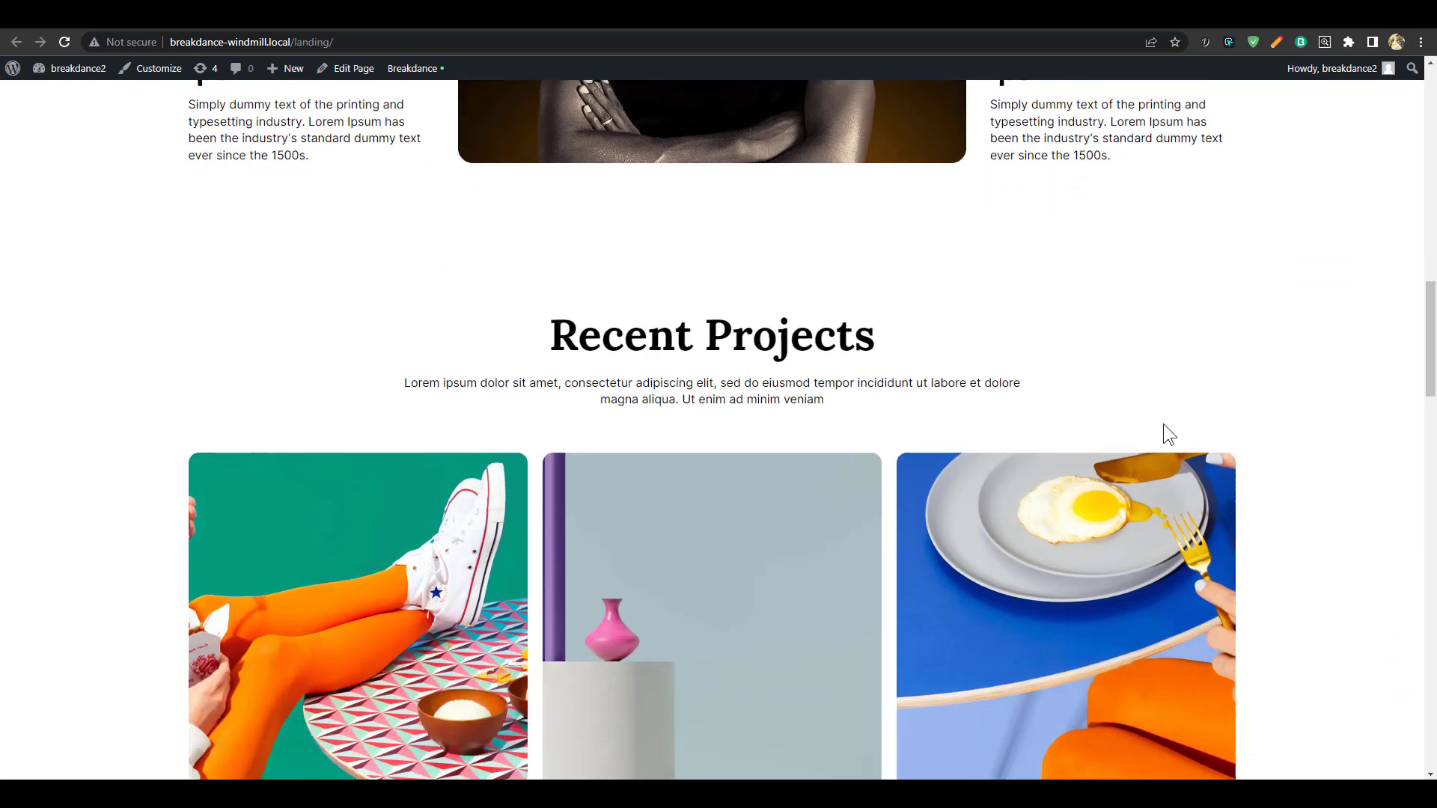
pyautogui.scroll(-5, 1171, 421)
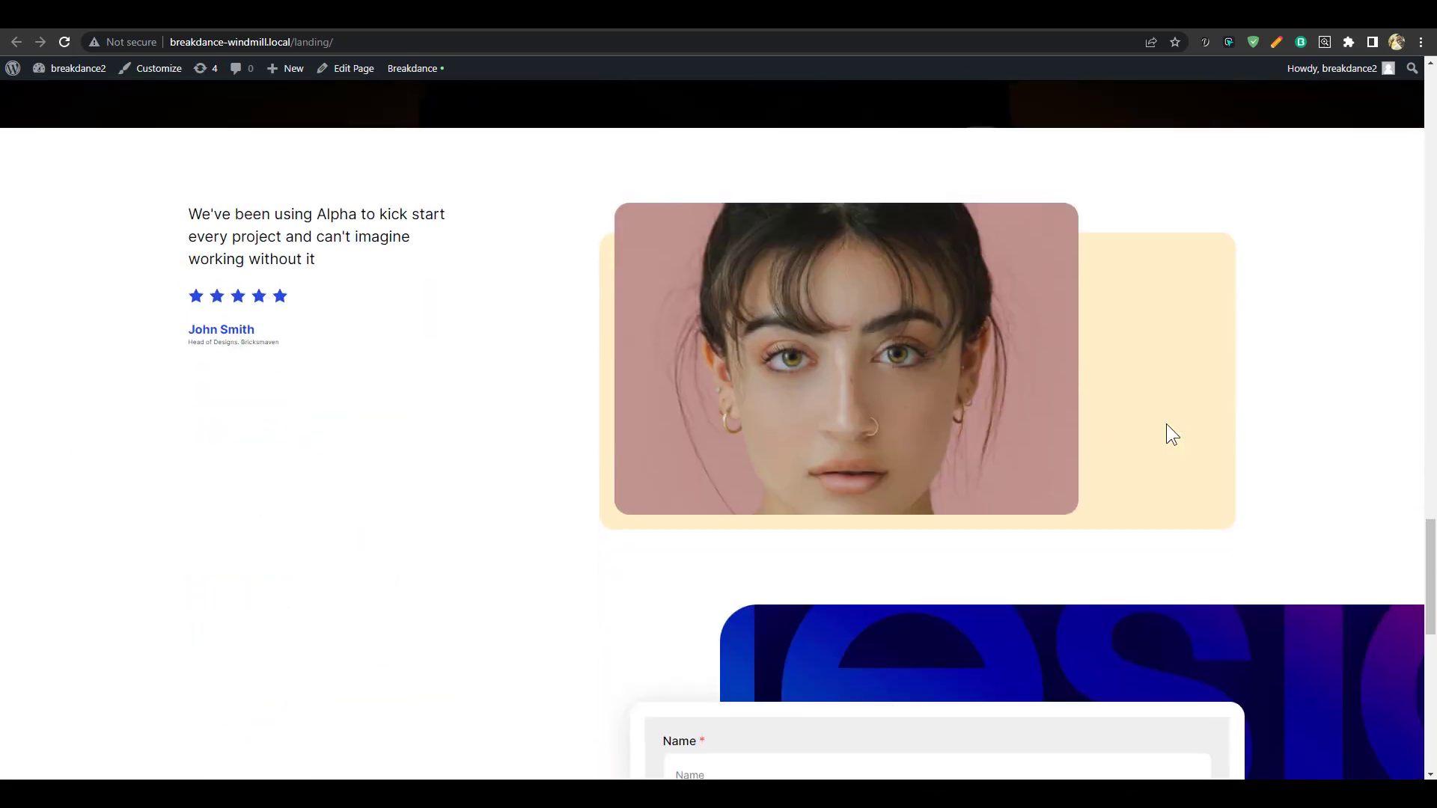
pyautogui.scroll(7, 1167, 423)
pyautogui.scroll(-4, 654, 449)
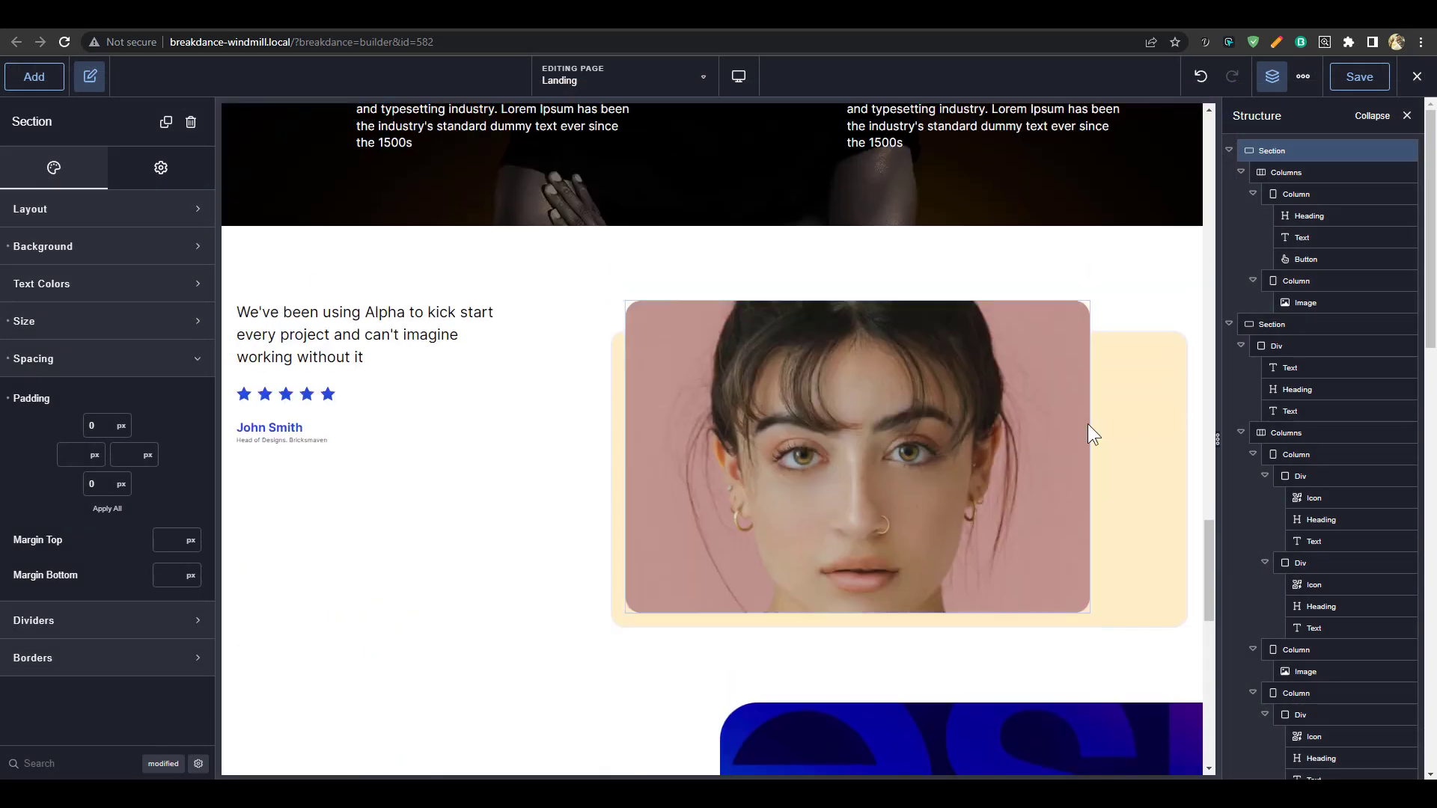
# Select the cream Div behind the testimonial photo and look up the site's global brand colours
pyautogui.click(1120, 370)
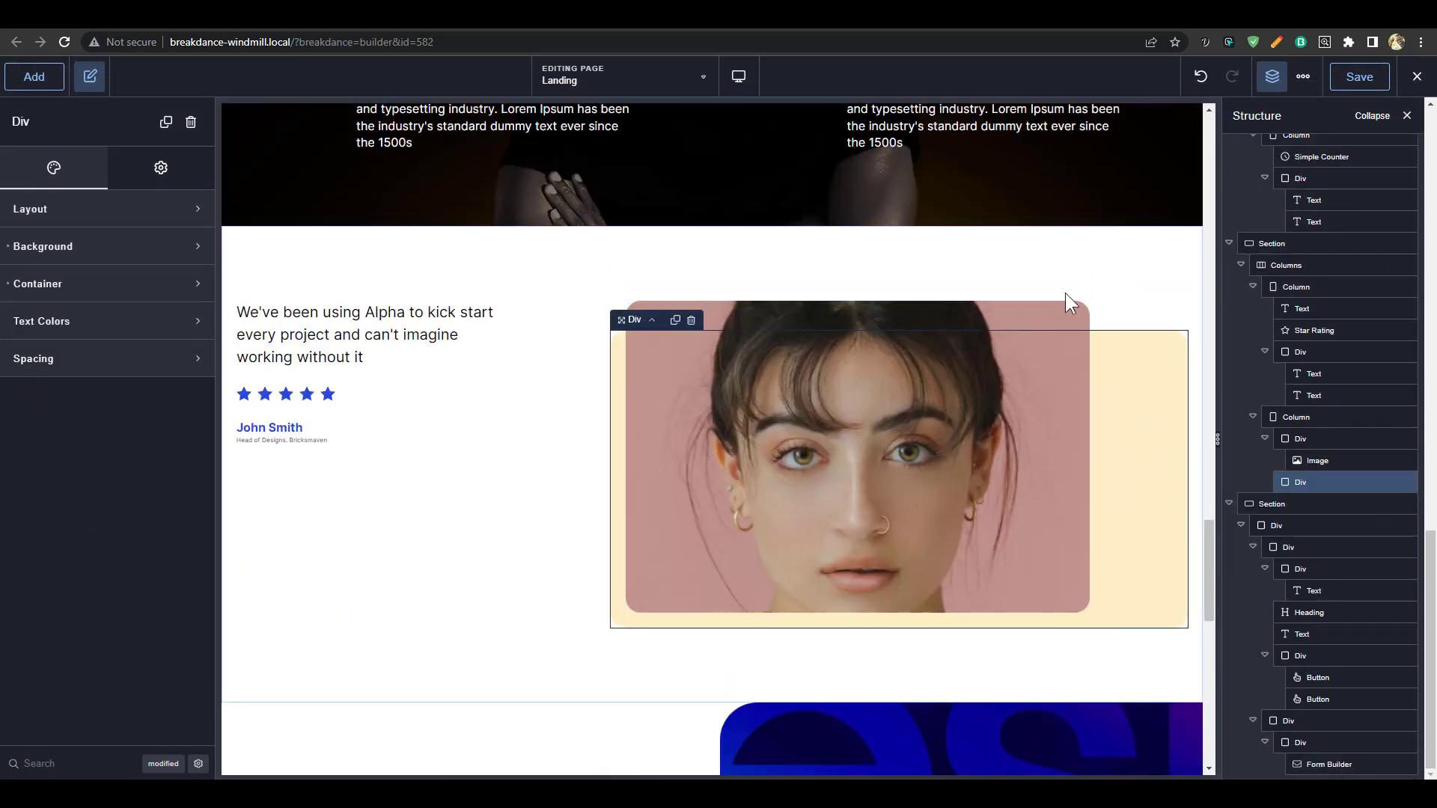
pyautogui.click(77, 248)
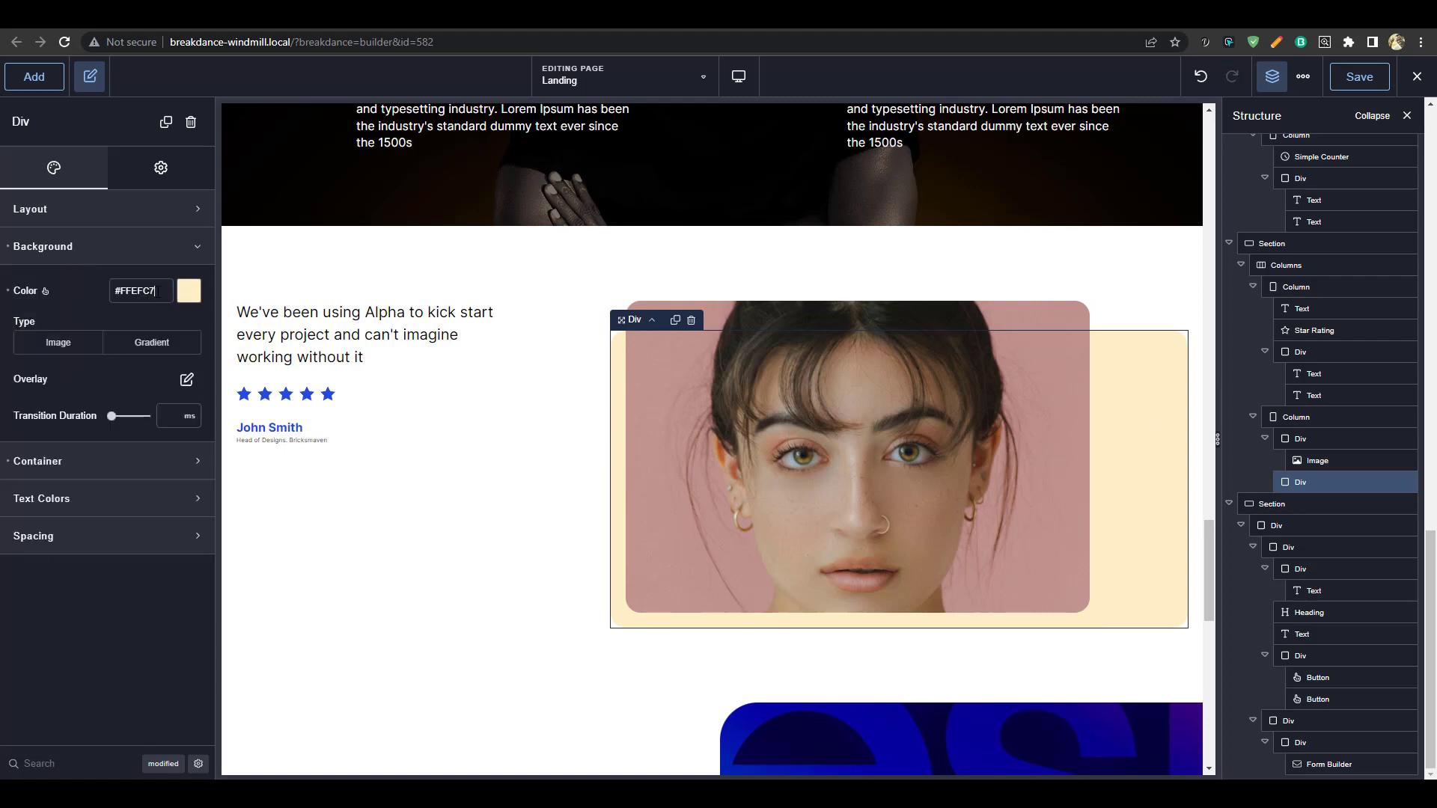
pyautogui.click(114, 292)
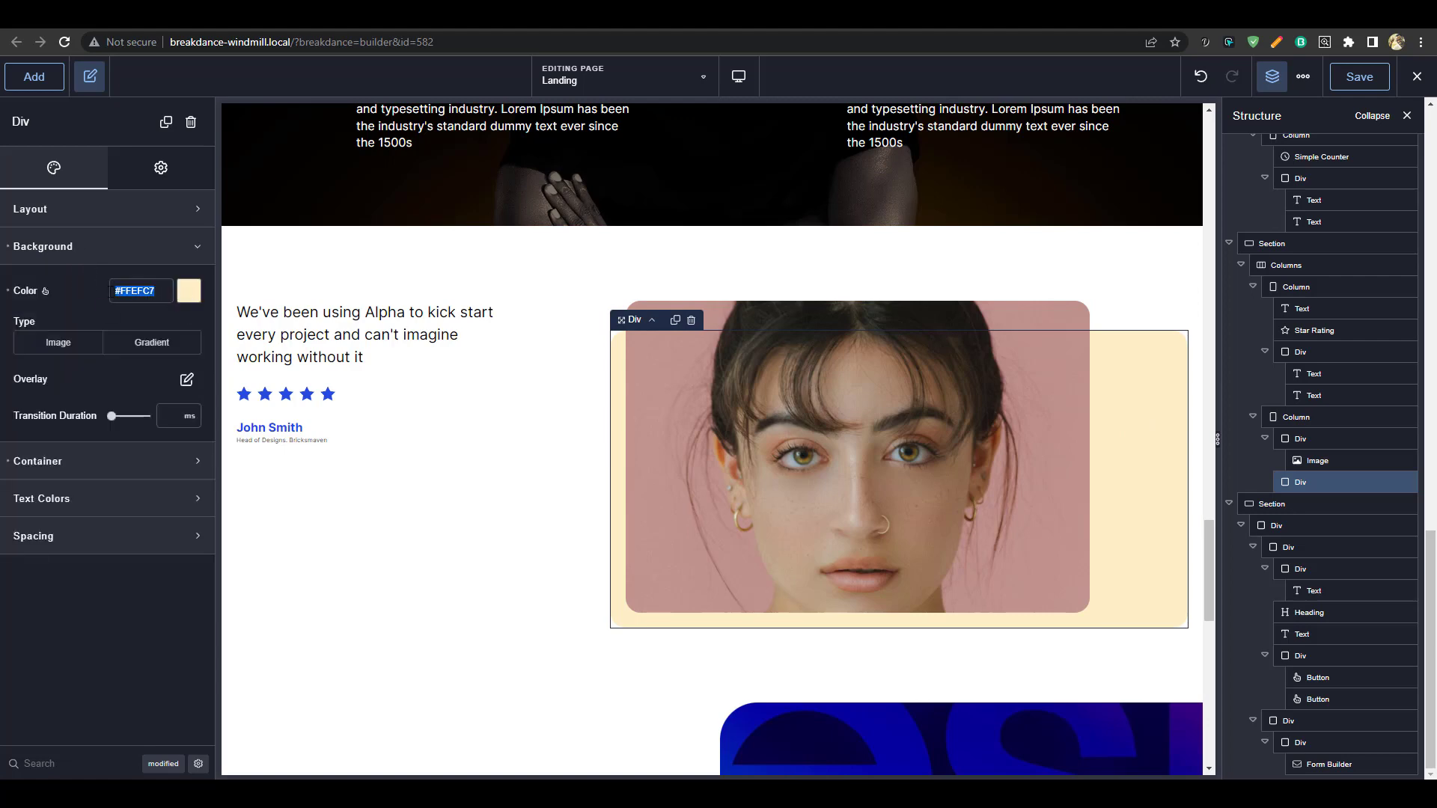
pyautogui.click(1304, 78)
pyautogui.click(1340, 111)
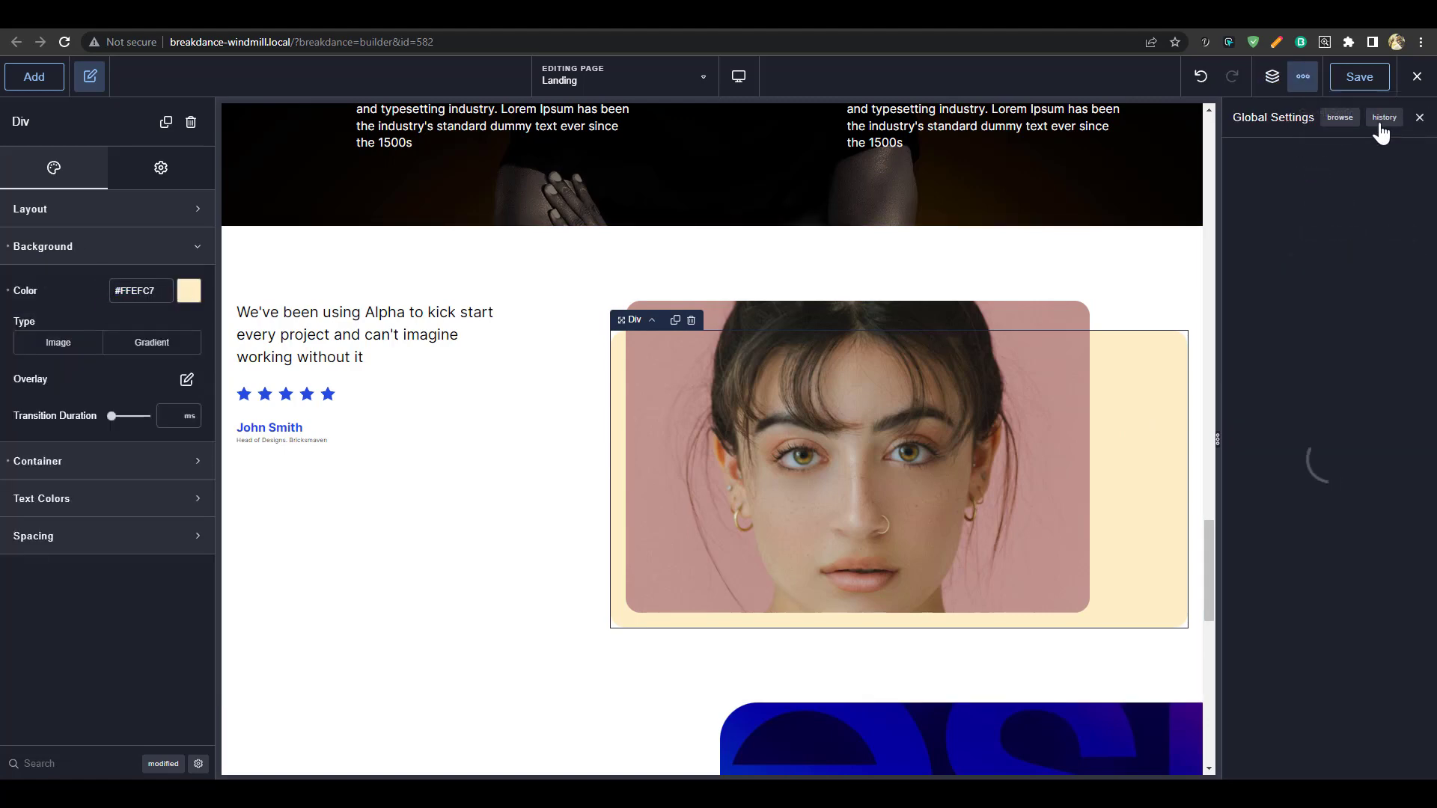
pyautogui.click(1300, 158)
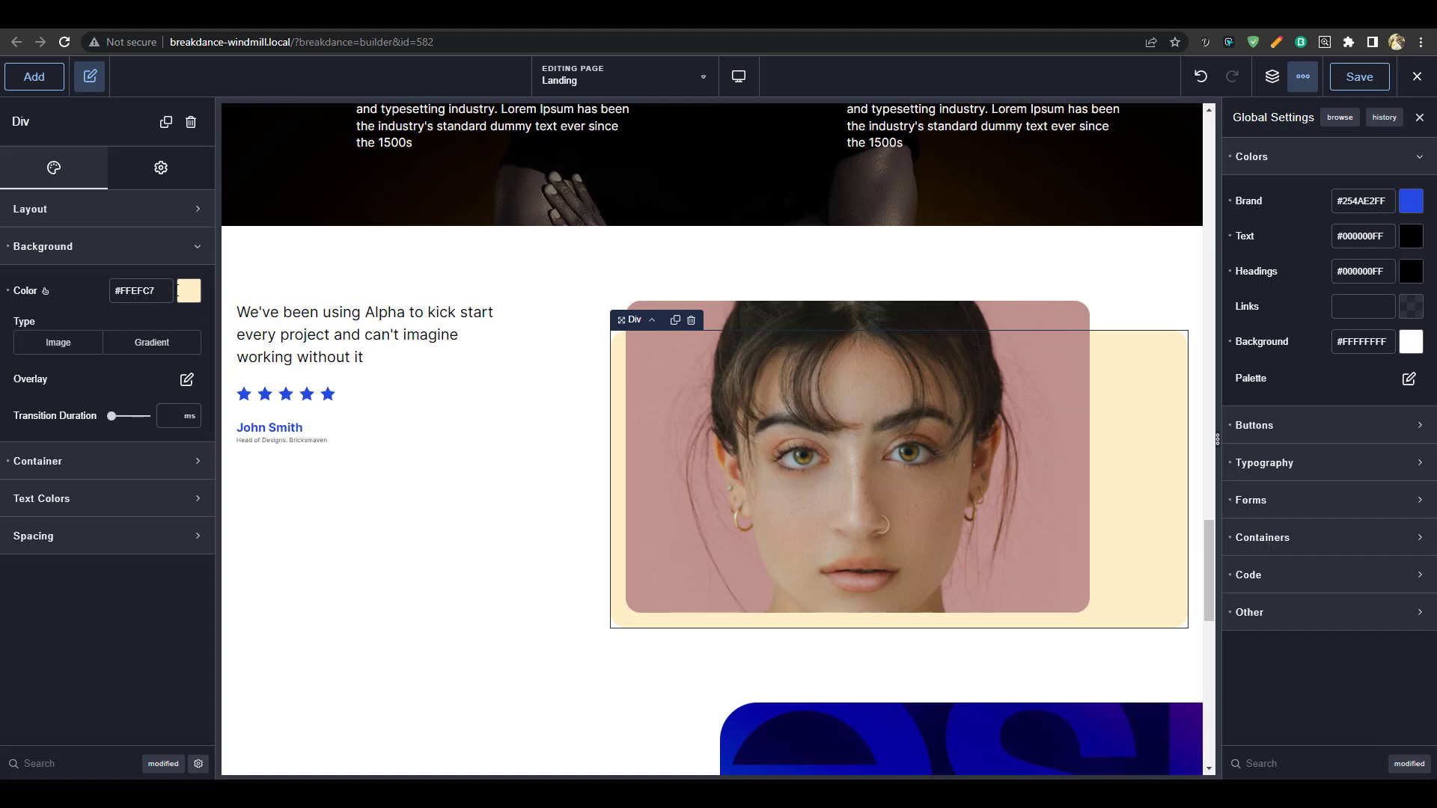
# Set the backdrop colour to the Brand preset with lowered alpha (#254AE230)
pyautogui.click(152, 290)
pyautogui.click(188, 291)
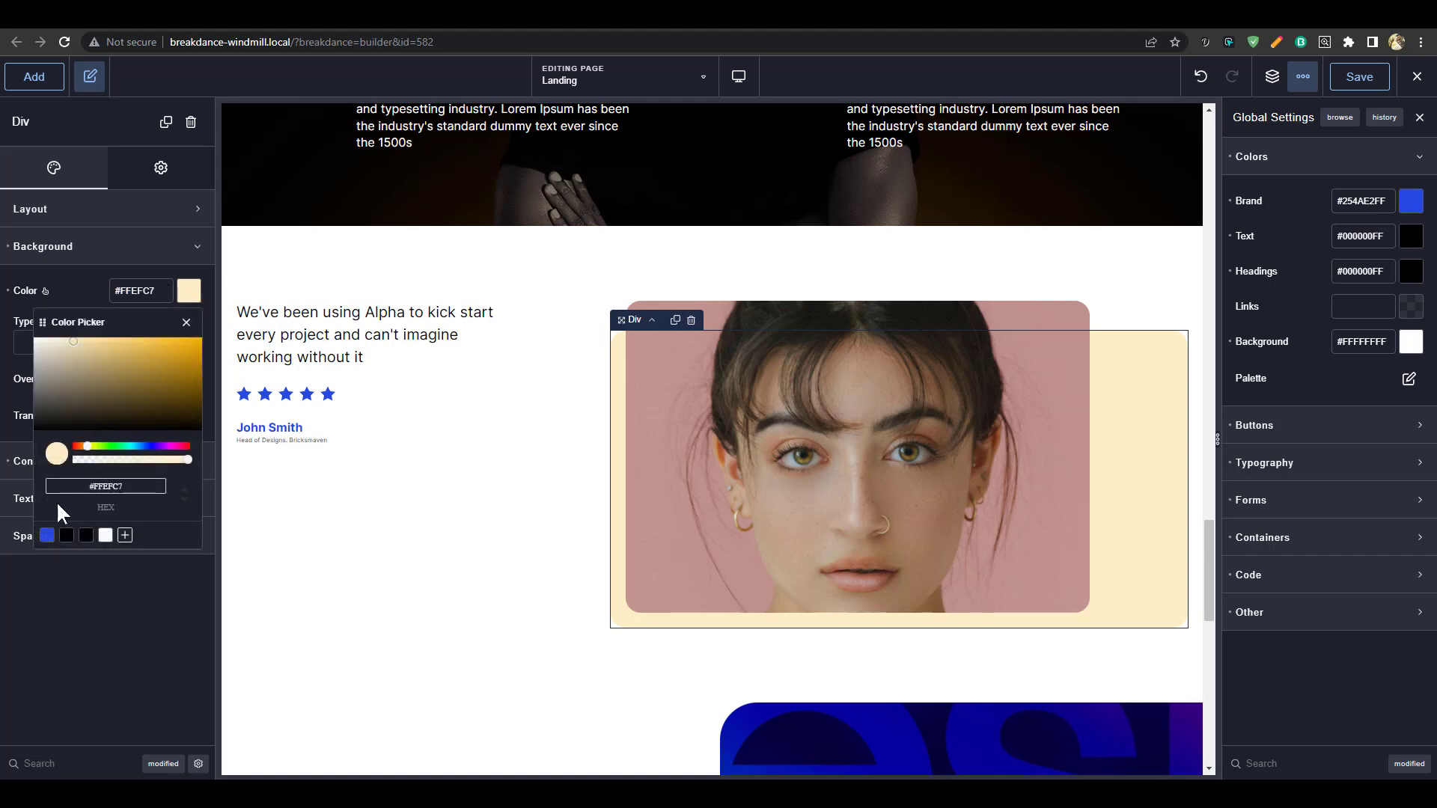
pyautogui.click(46, 535)
pyautogui.moveTo(188, 460); pyautogui.dragTo(96, 466)
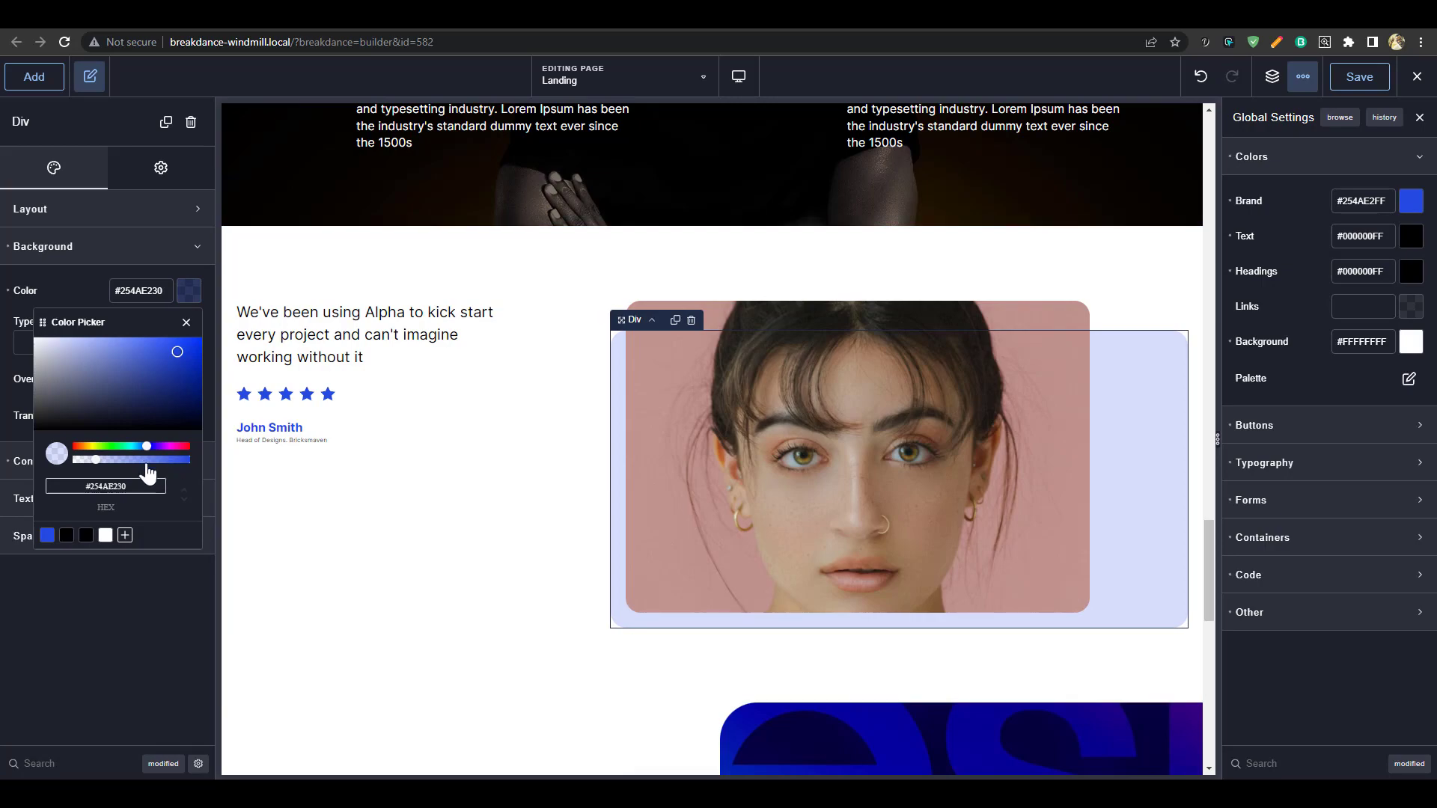
pyautogui.click(394, 501)
pyautogui.scroll(-10, 852, 289)
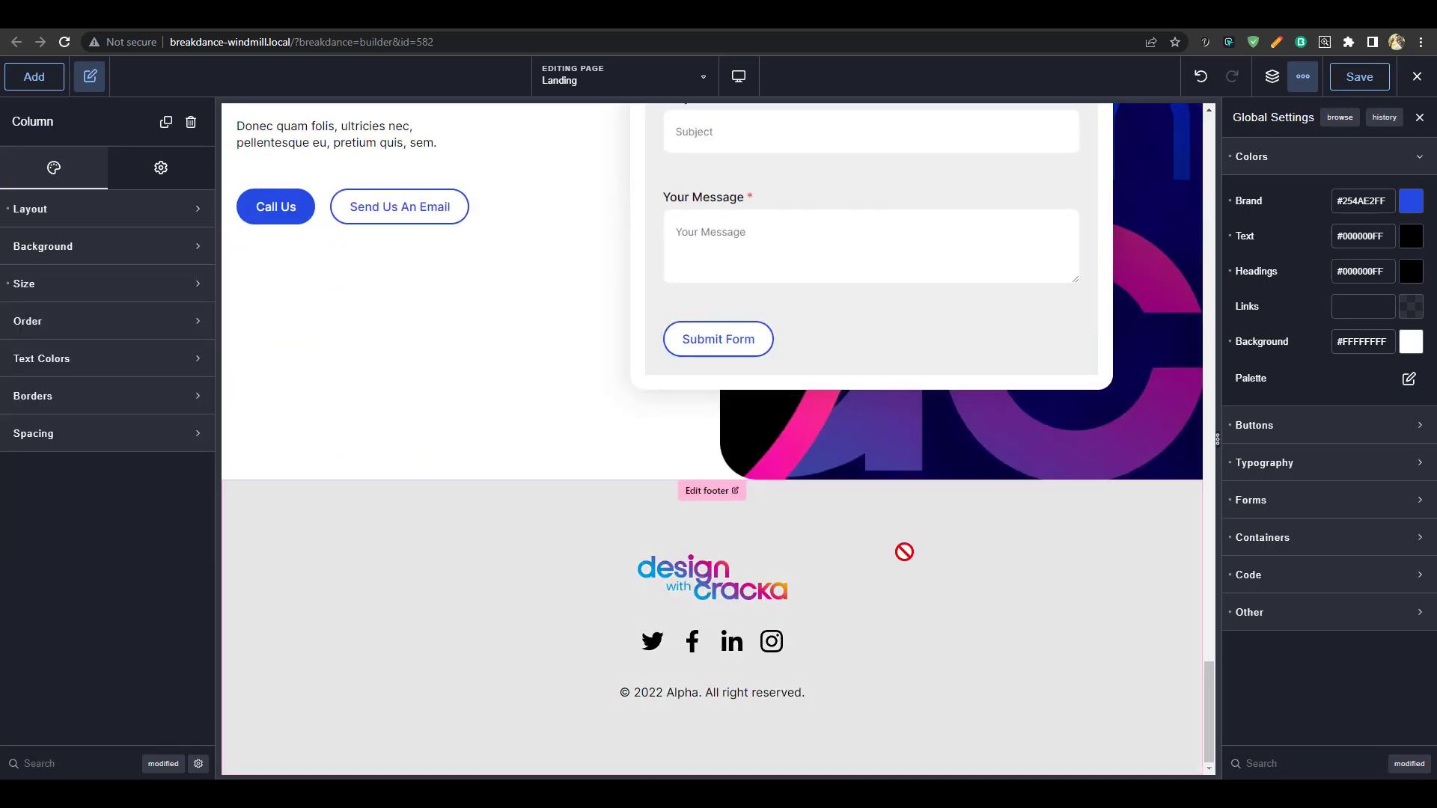
pyautogui.scroll(20, 905, 552)
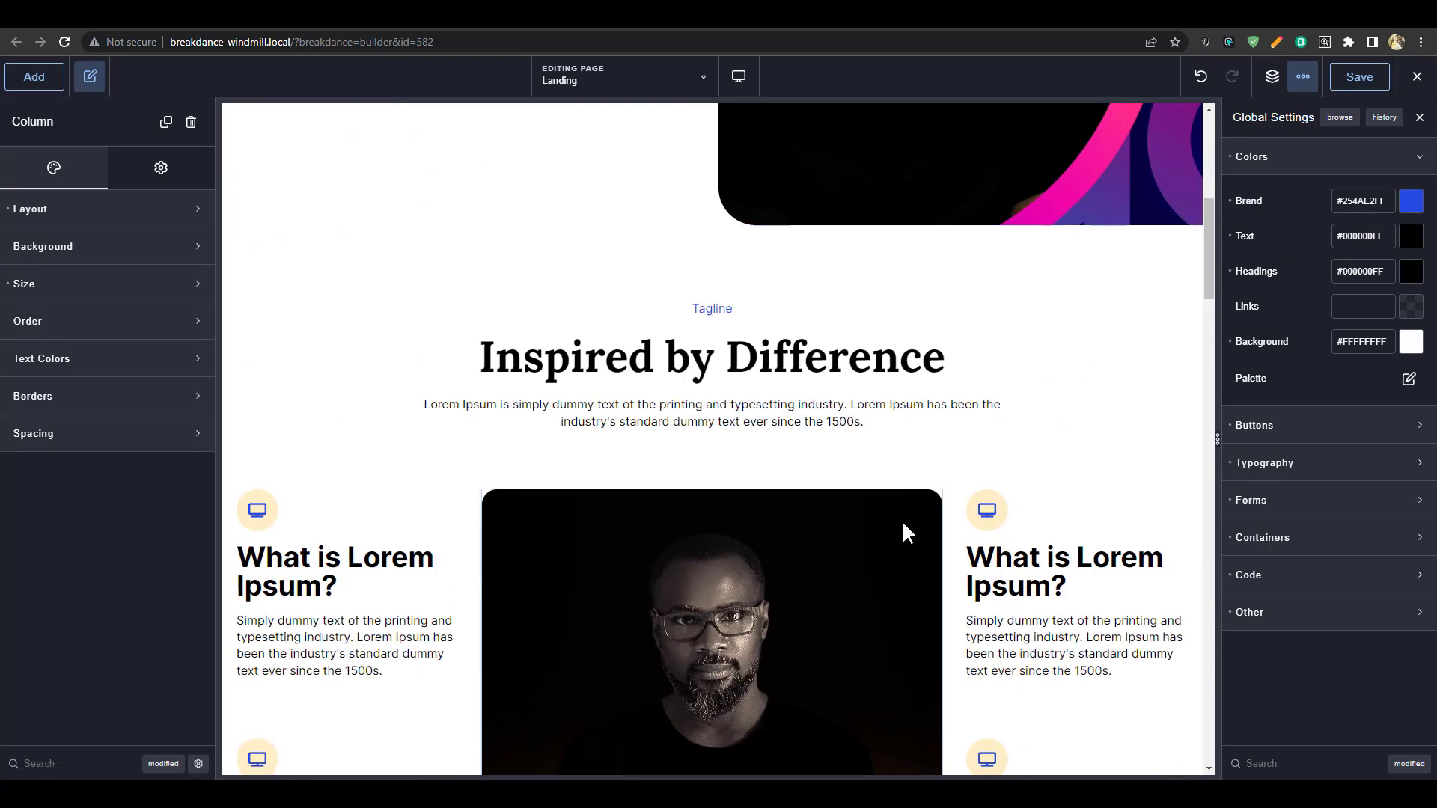
# Give the top-left feature icon a Brand blue background with alpha lowered to near-transparent
pyautogui.scroll(-2, 901, 519)
pyautogui.click(1004, 357)
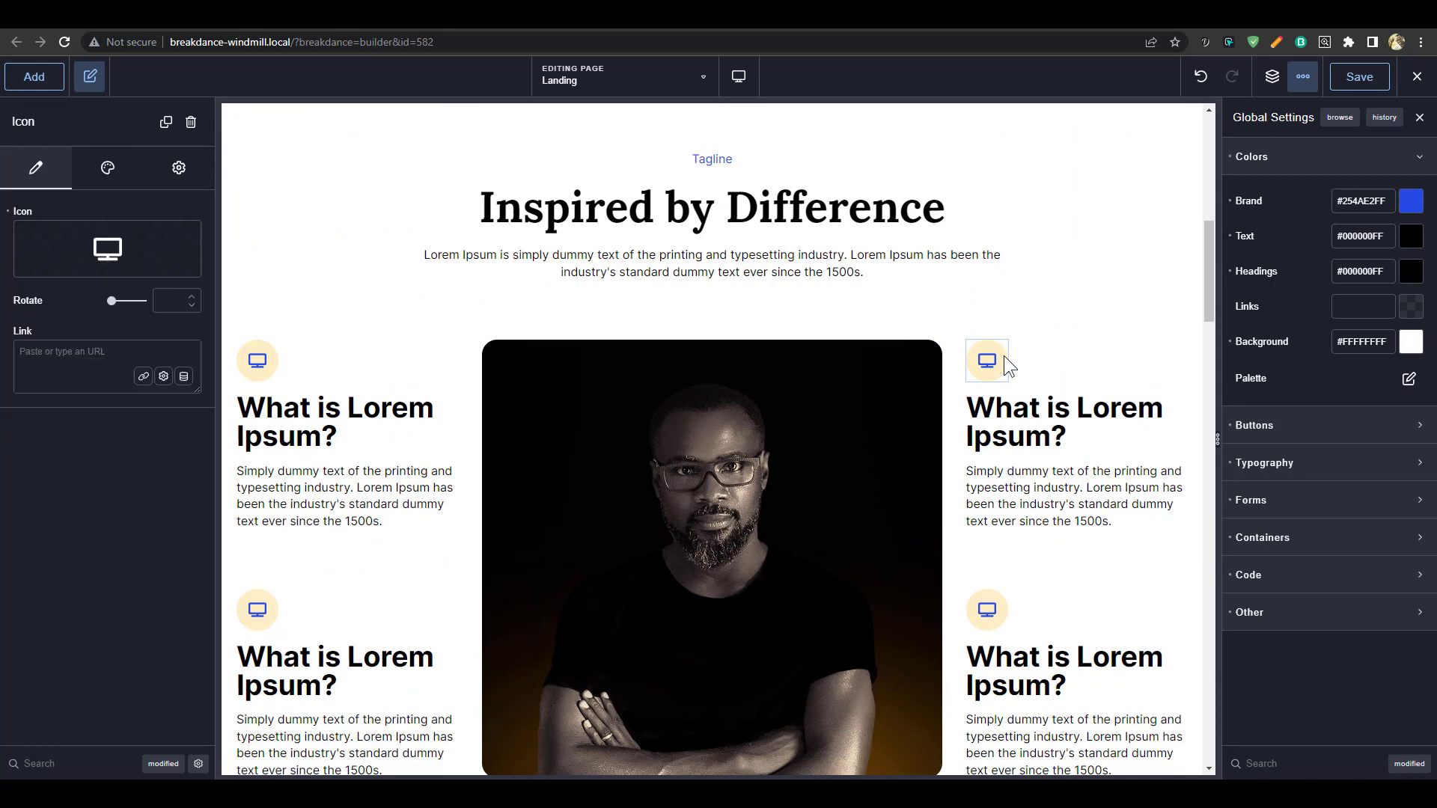
pyautogui.click(269, 359)
pyautogui.click(107, 178)
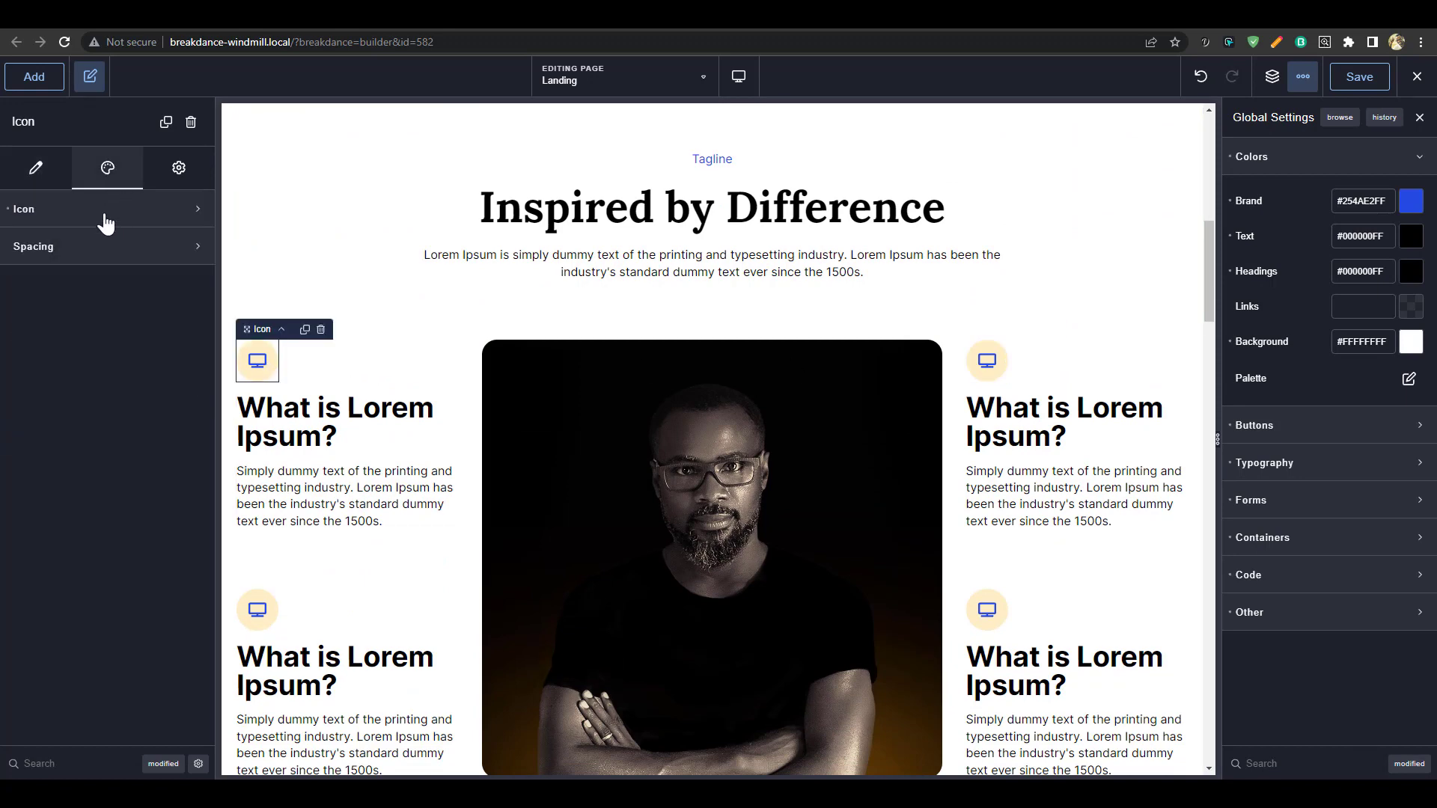
pyautogui.click(102, 216)
pyautogui.click(190, 464)
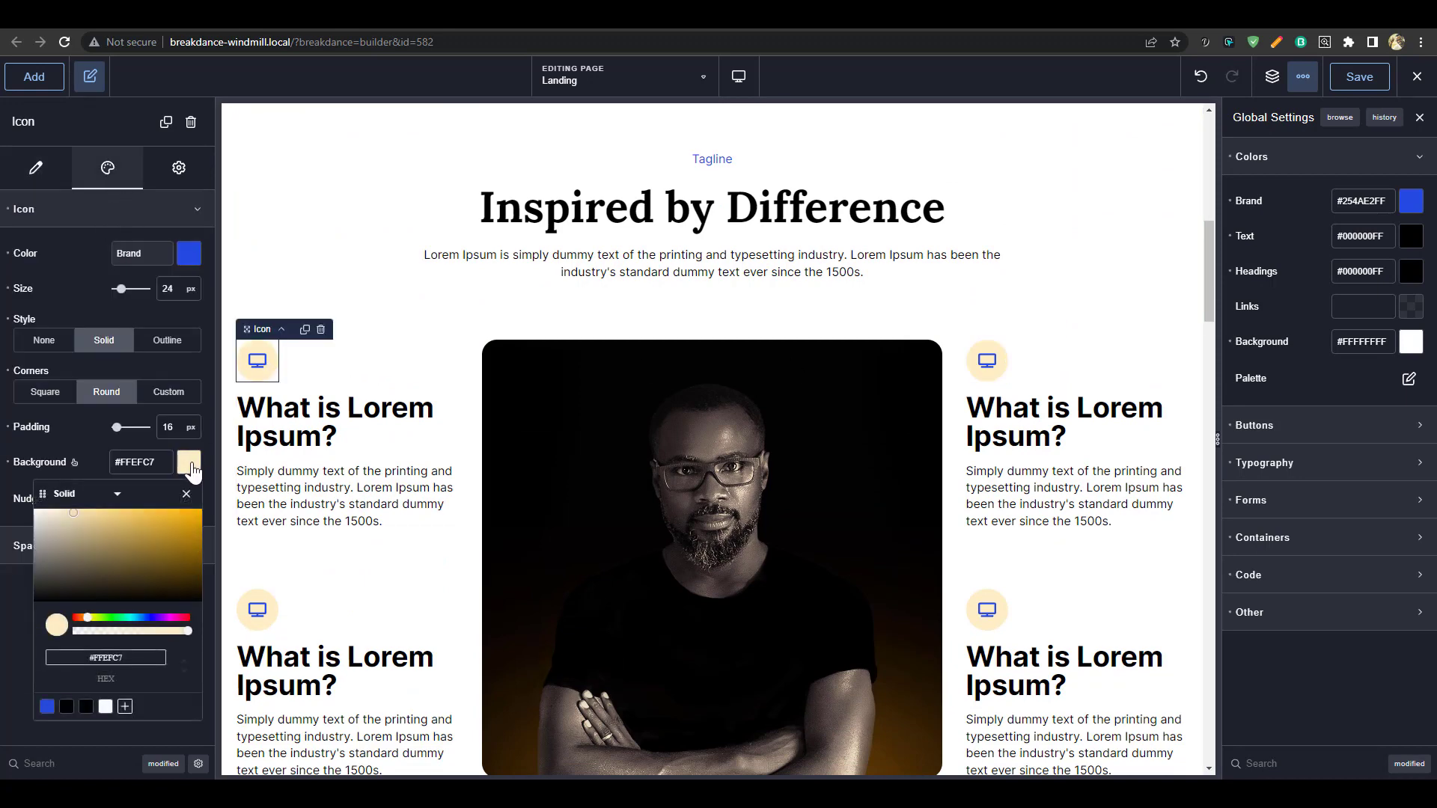
pyautogui.click(47, 707)
pyautogui.moveTo(188, 631); pyautogui.dragTo(94, 634)
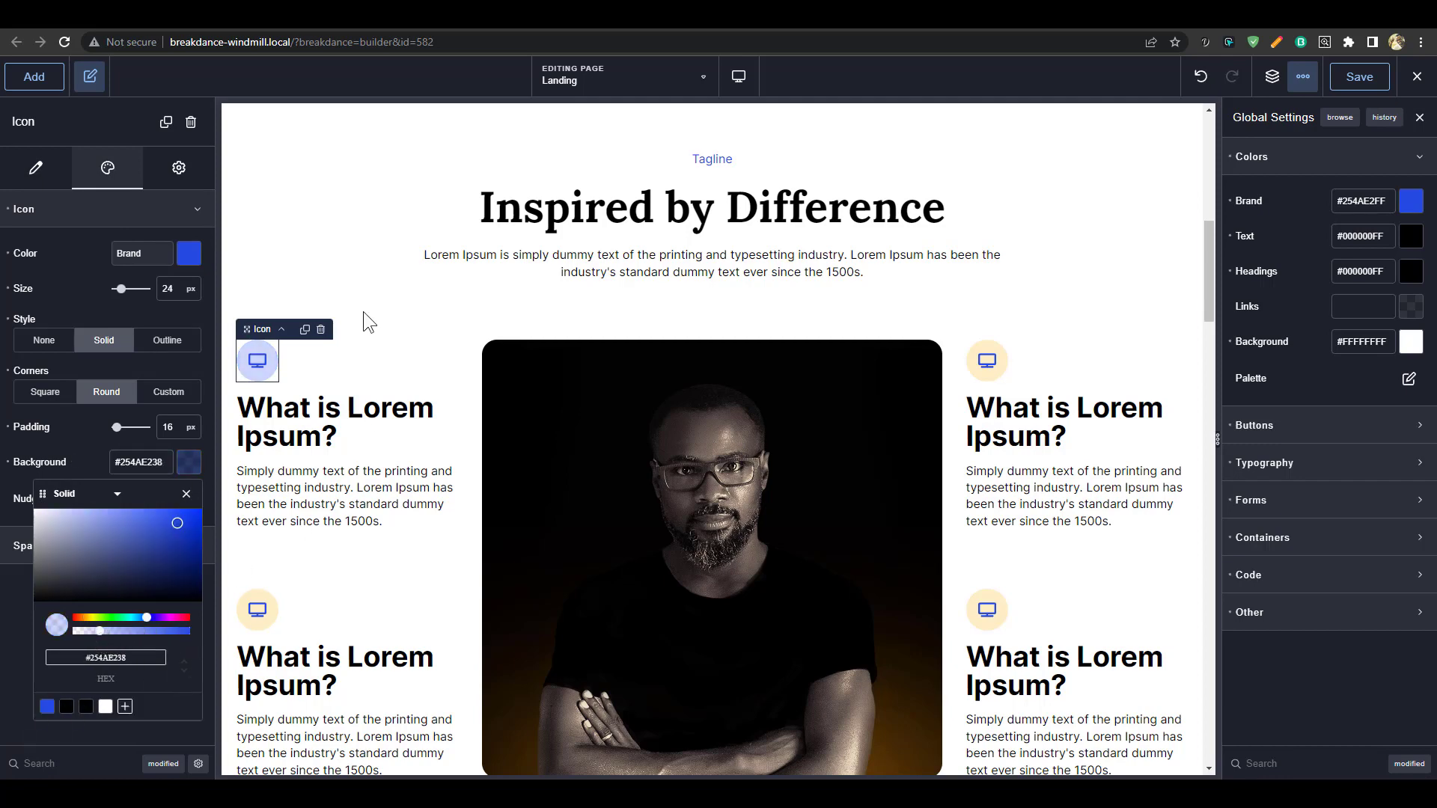
# Copy the top-left icon and paste its design onto the top-right, bottom-left and bottom-right icons
pyautogui.rightClick(267, 371)
pyautogui.click(282, 402)
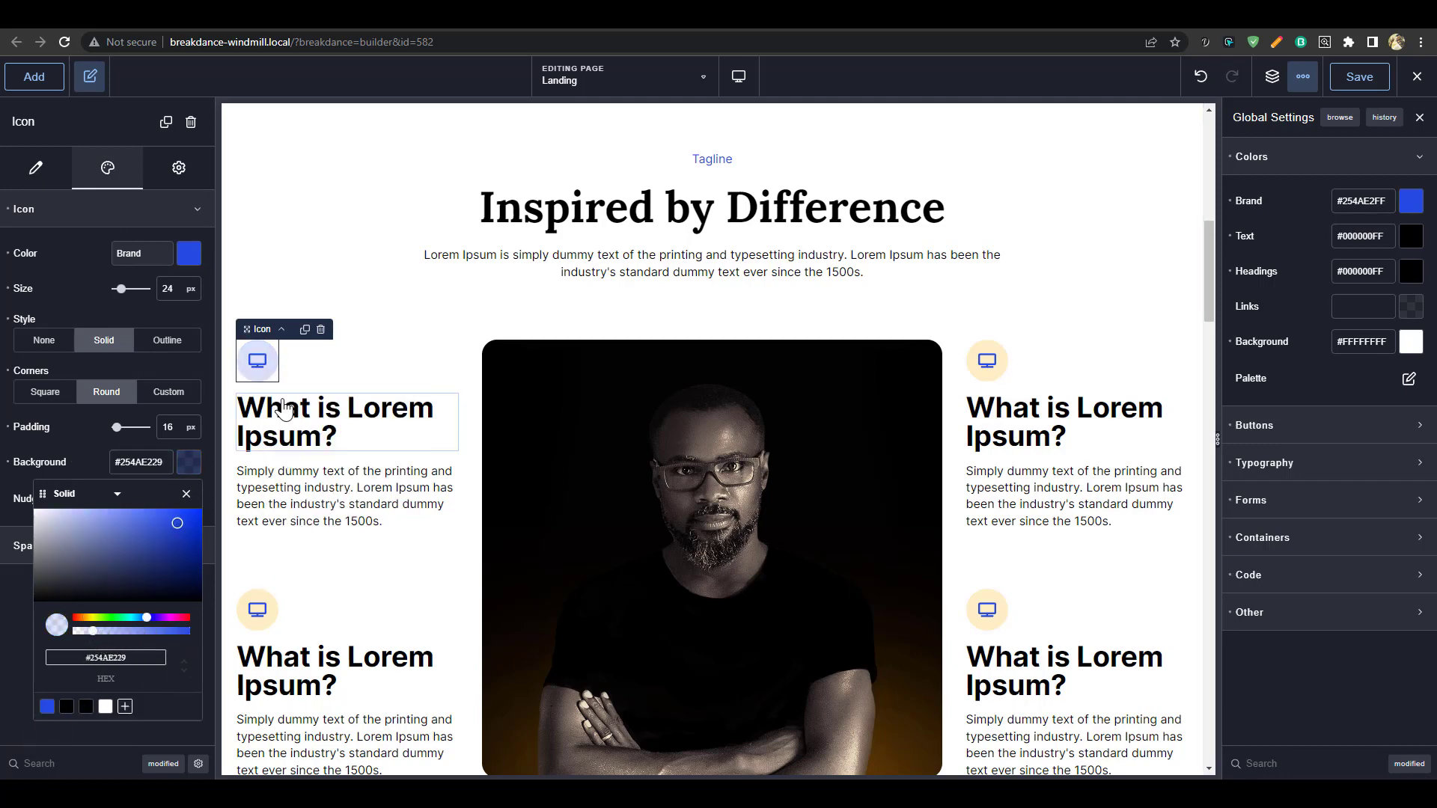
pyautogui.rightClick(990, 375)
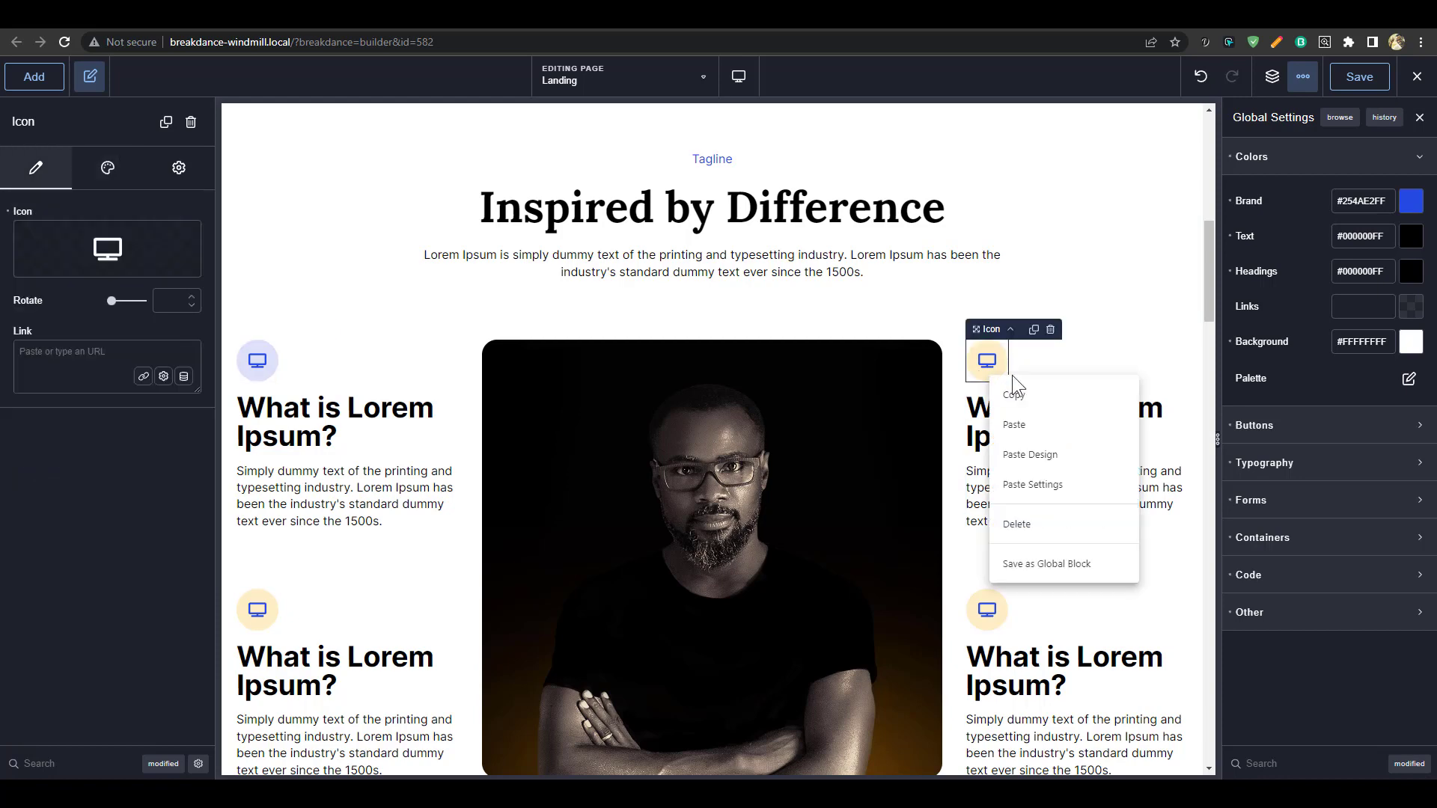
pyautogui.click(1051, 469)
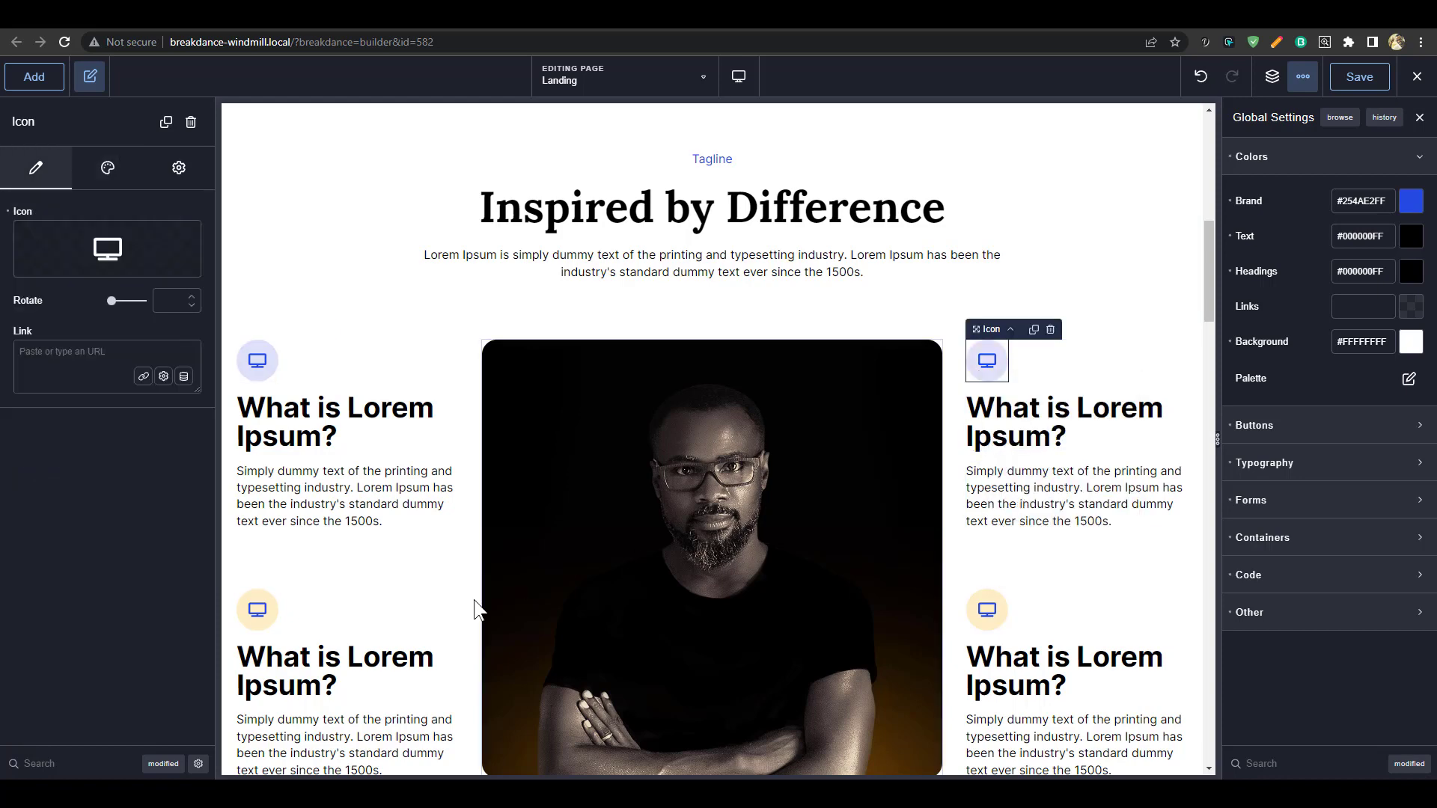
pyautogui.rightClick(262, 613)
pyautogui.click(341, 515)
pyautogui.rightClick(990, 625)
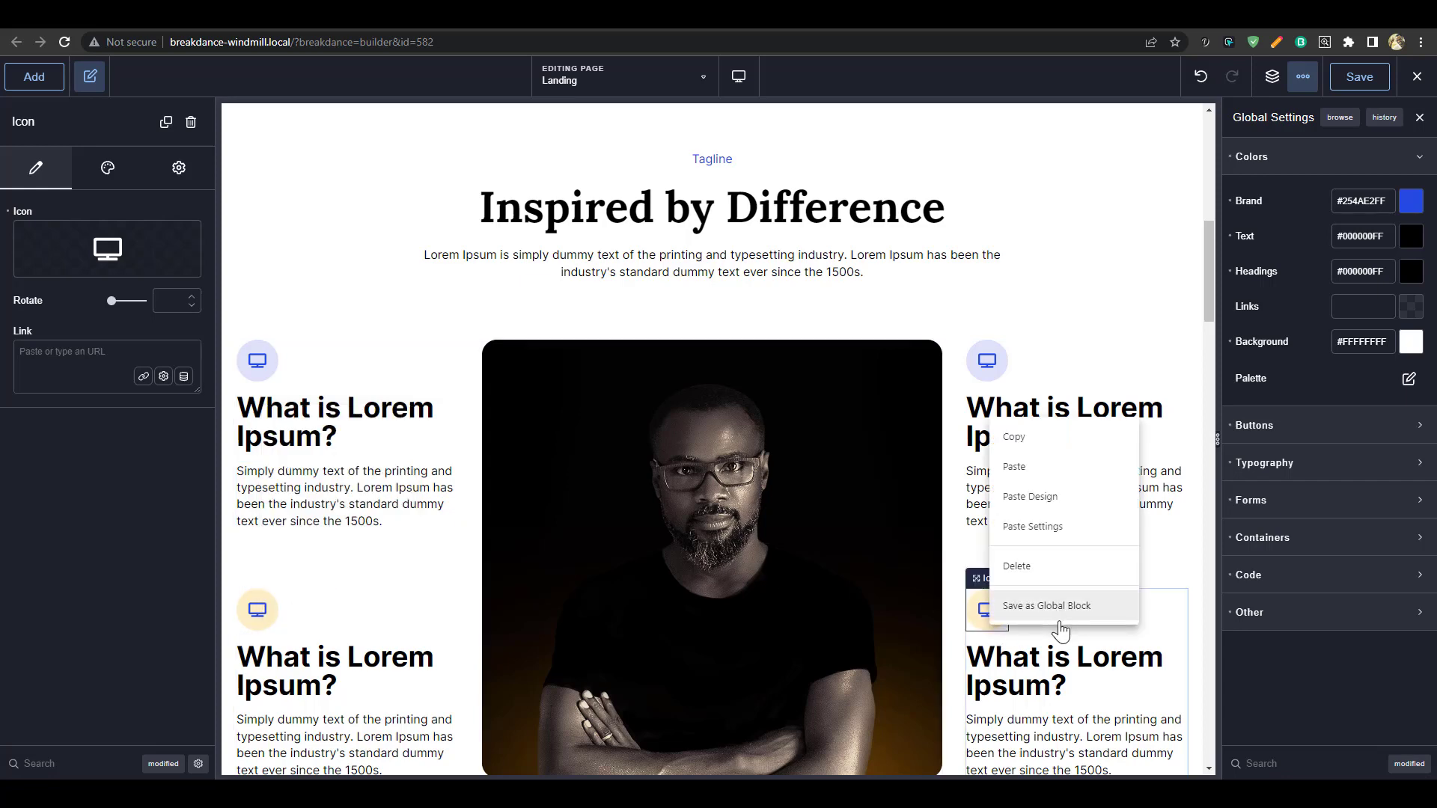
pyautogui.click(1042, 527)
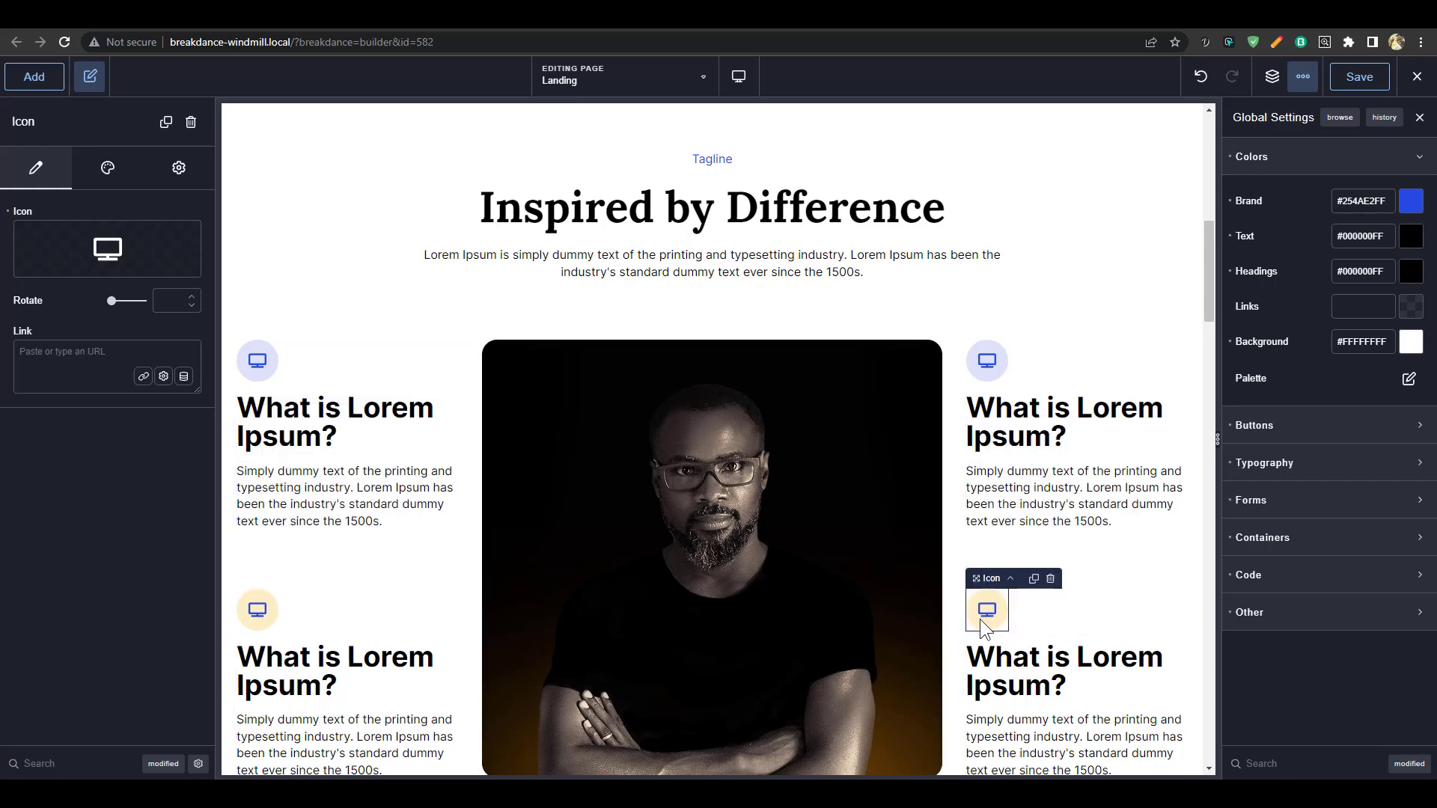
# Copy the top-right icon's style and paste the blue background design onto the bottom-right and bottom-left icons
pyautogui.click(988, 375)
pyautogui.rightClick(988, 379)
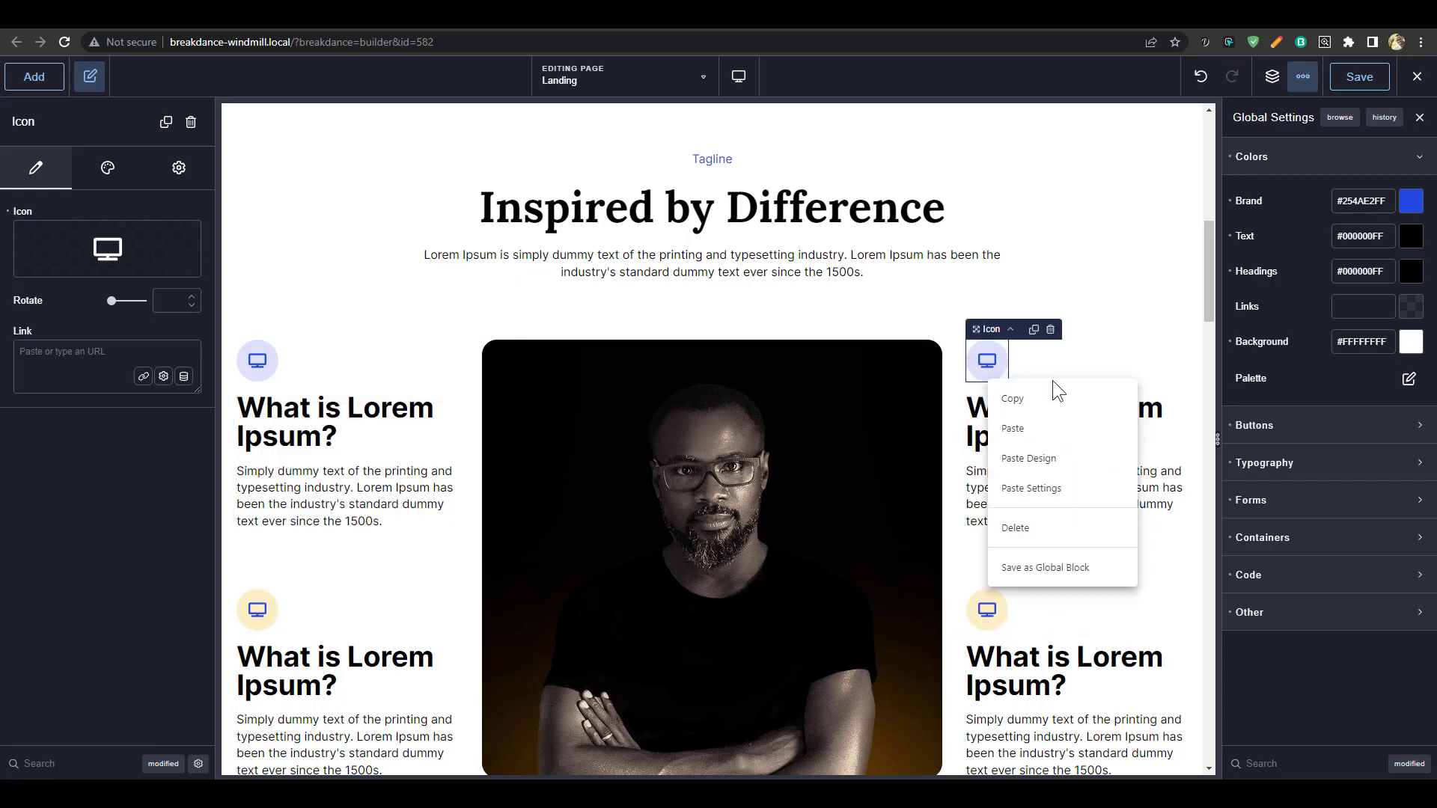
pyautogui.click(1067, 405)
pyautogui.click(1000, 621)
pyautogui.rightClick(1000, 621)
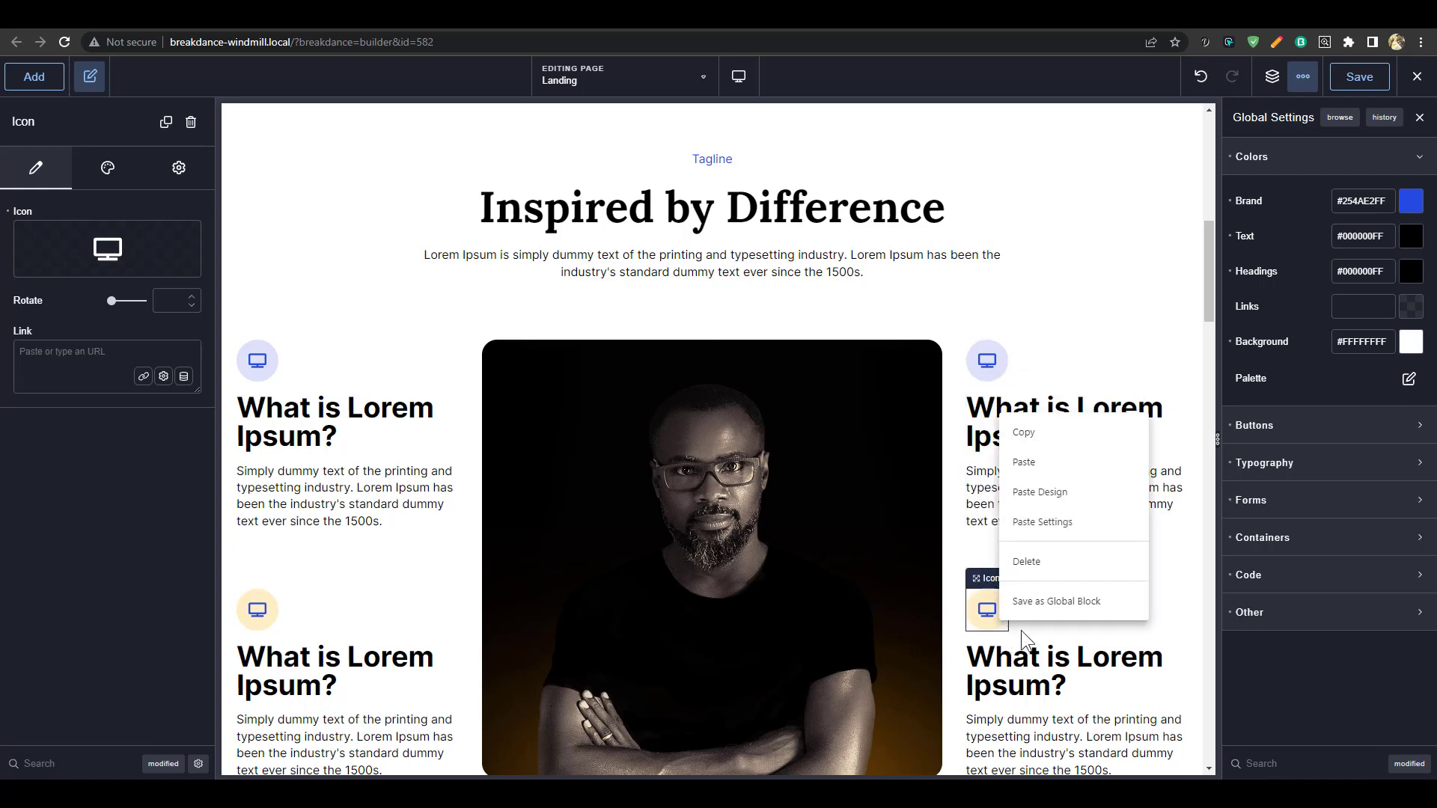
pyautogui.click(1069, 522)
pyautogui.rightClick(1008, 613)
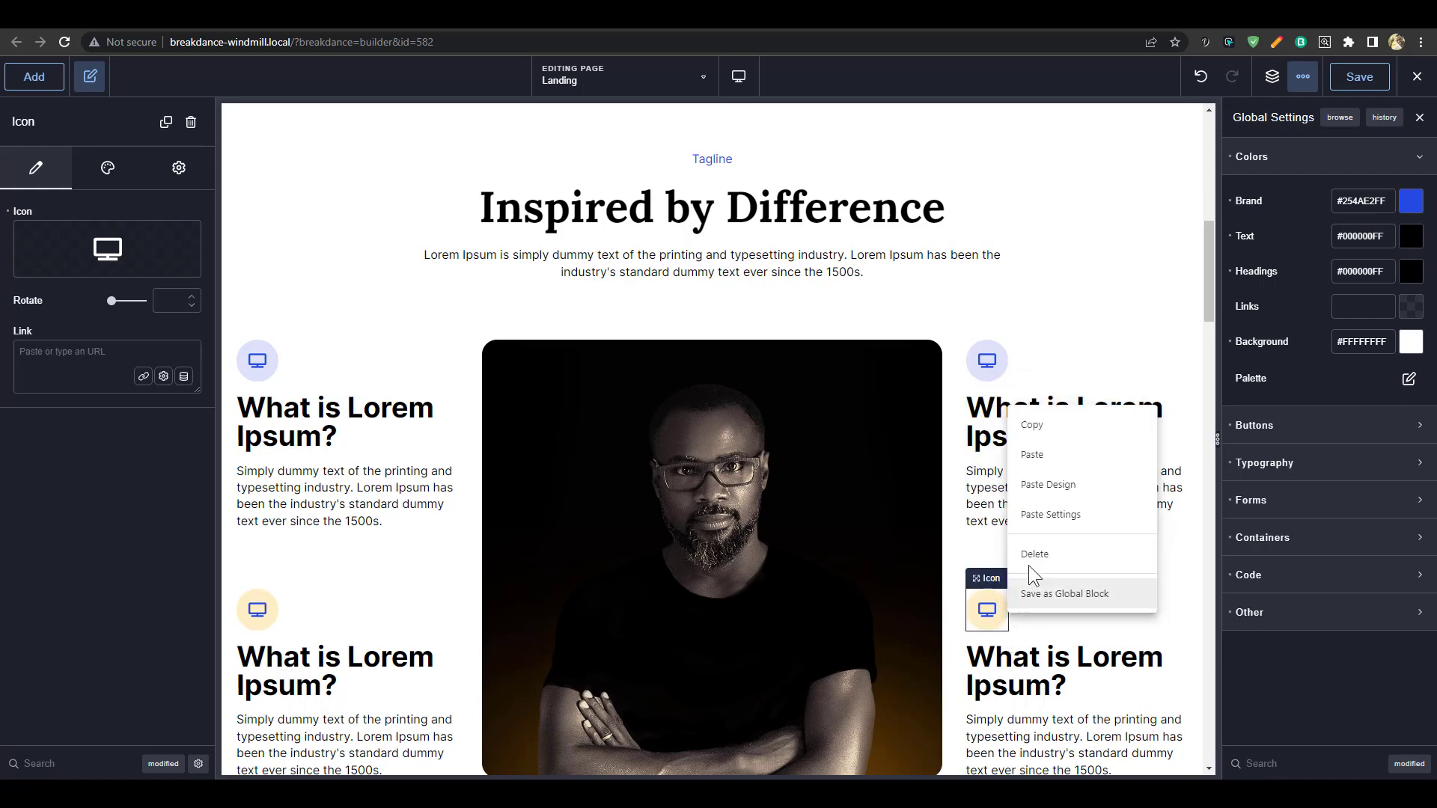
pyautogui.click(1065, 496)
pyautogui.rightClick(259, 613)
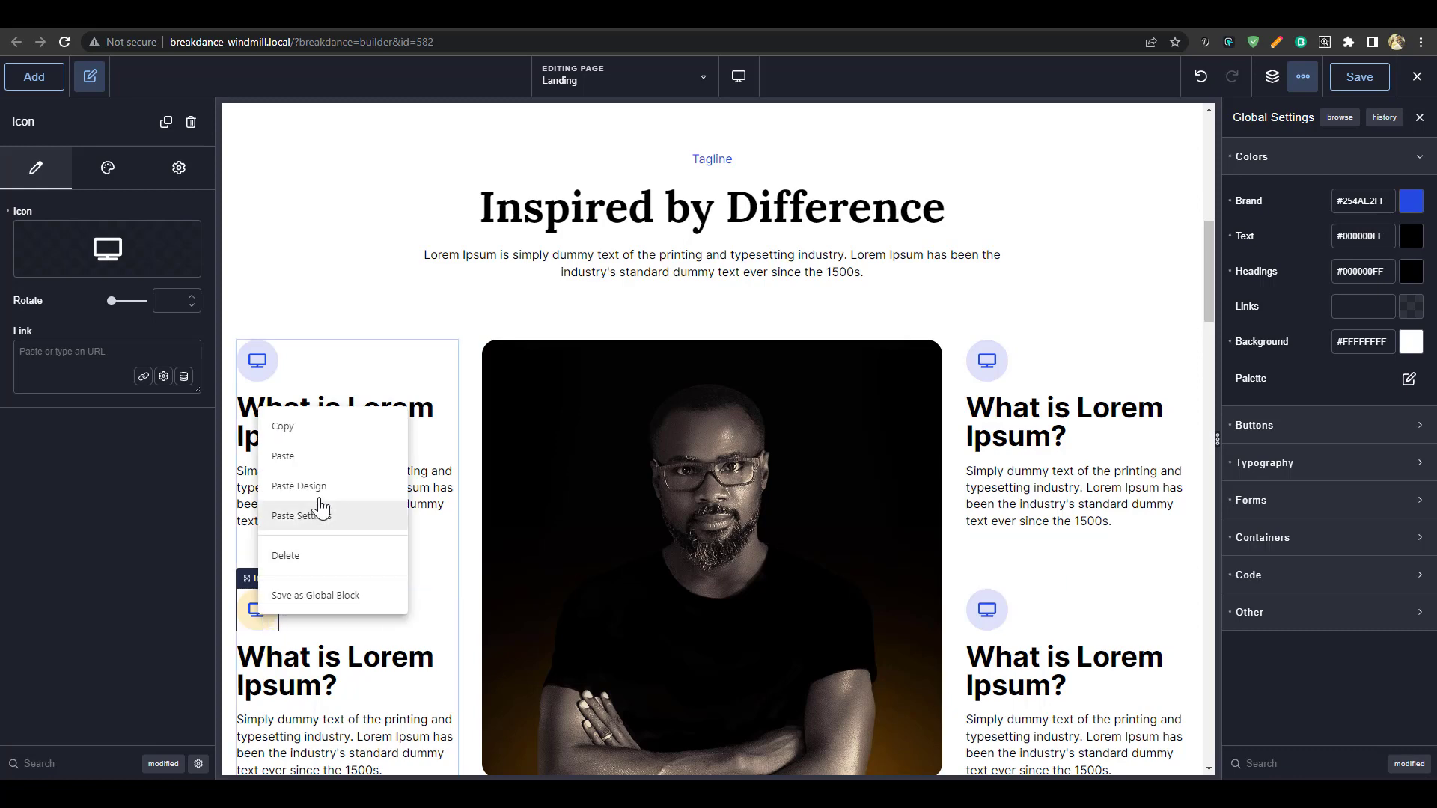
pyautogui.click(370, 508)
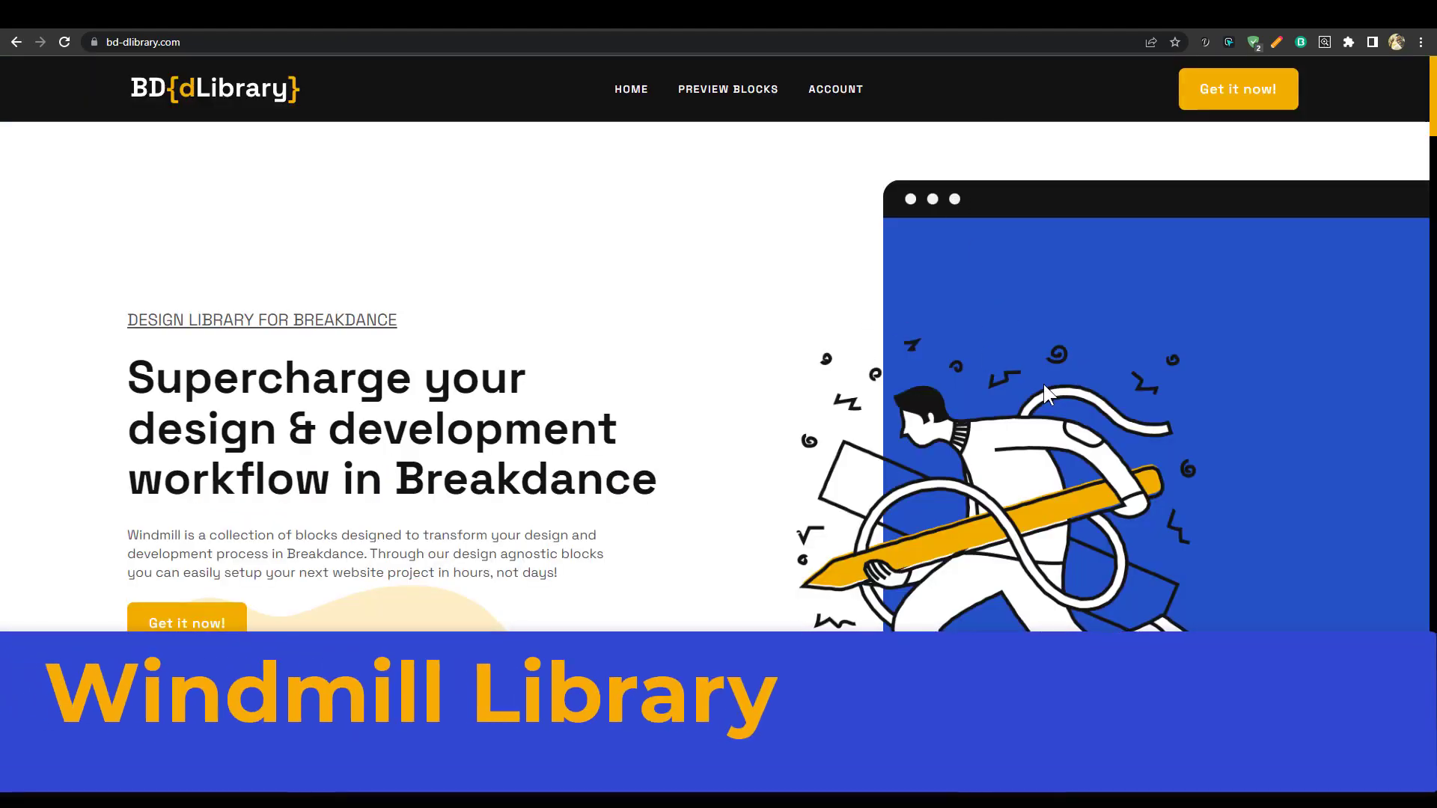
# Scroll the bd-dlibrary.com homepage and advance the block category carousel twice
pyautogui.scroll(-10, 1044, 389)
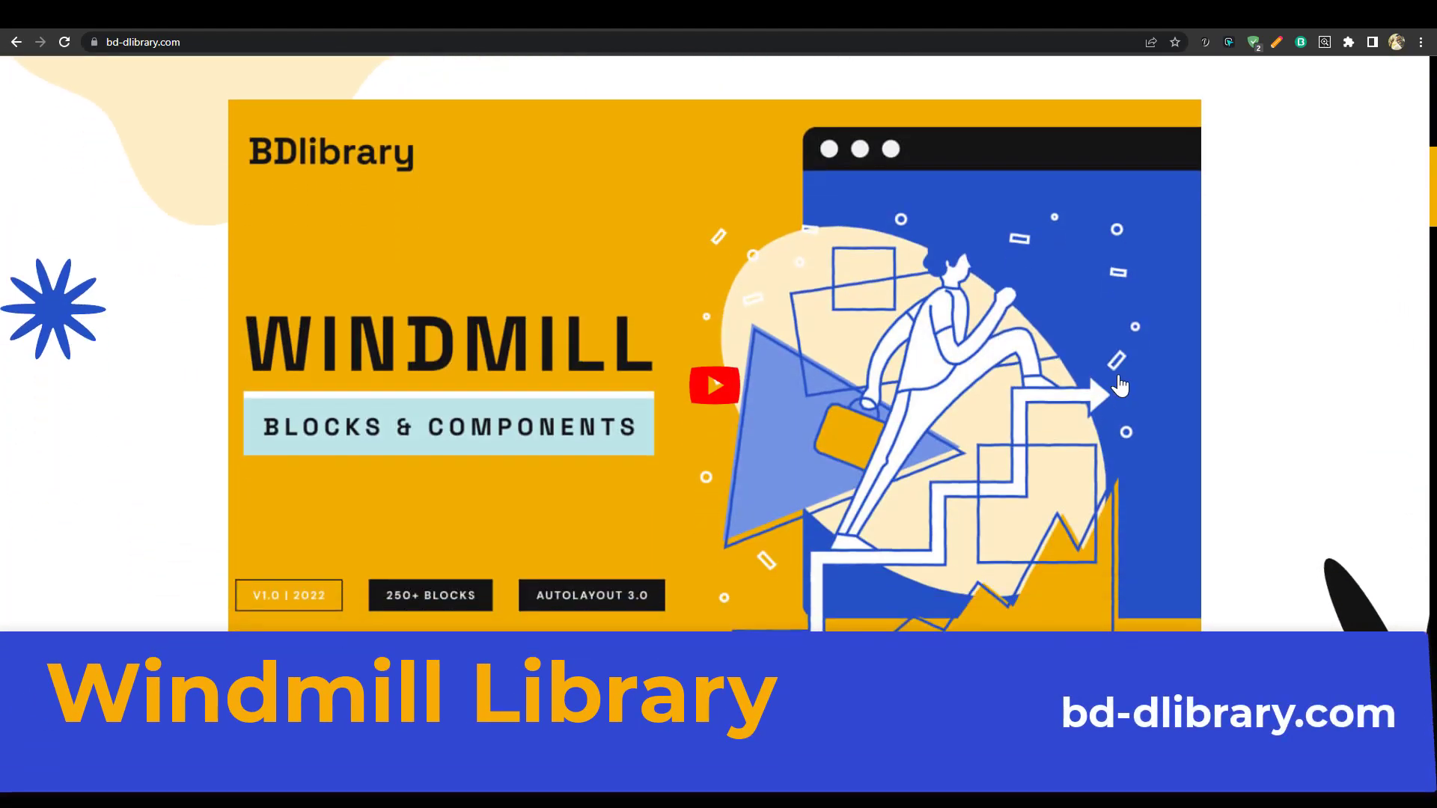
pyautogui.scroll(-10, 1105, 393)
pyautogui.scroll(-7, 1183, 391)
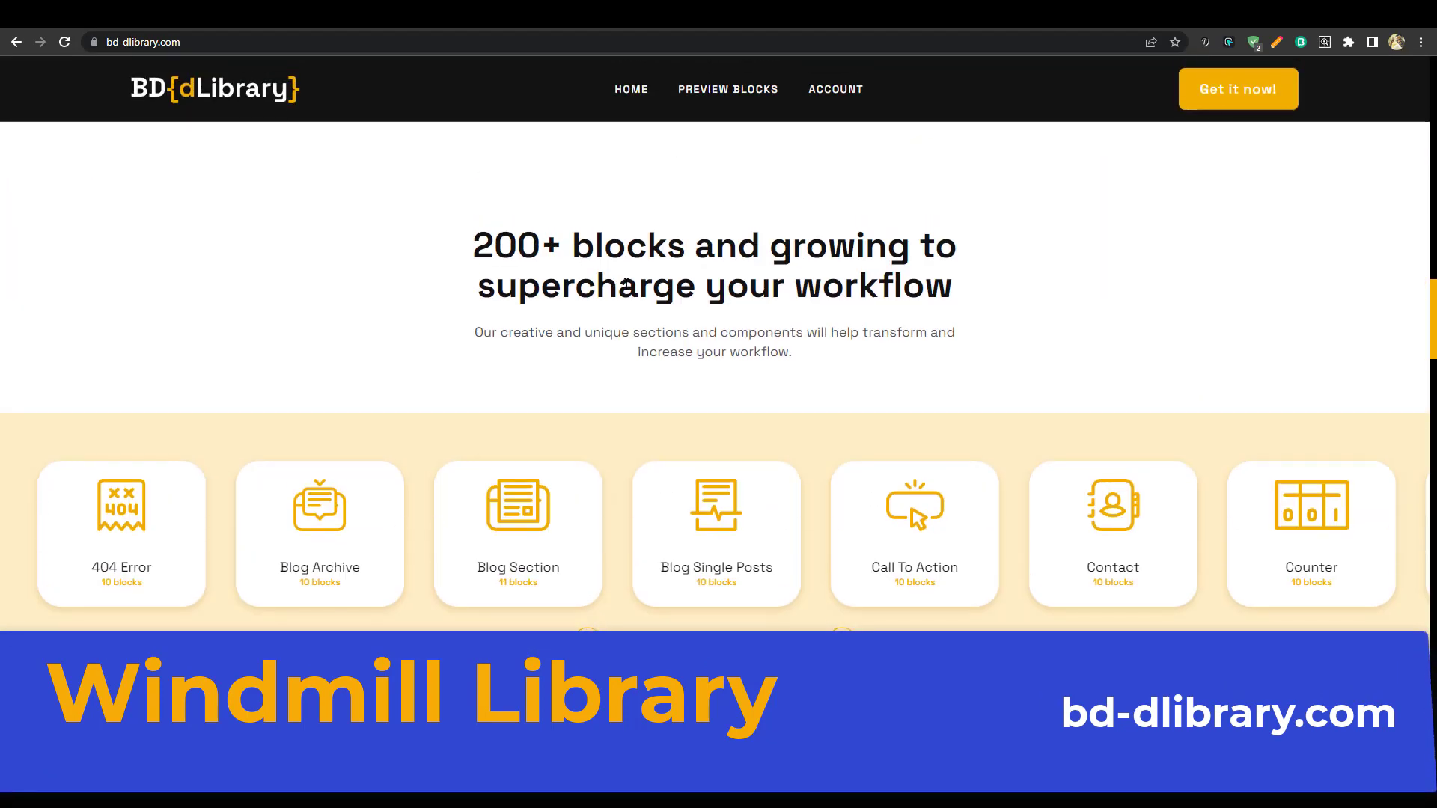
pyautogui.scroll(-5, 888, 359)
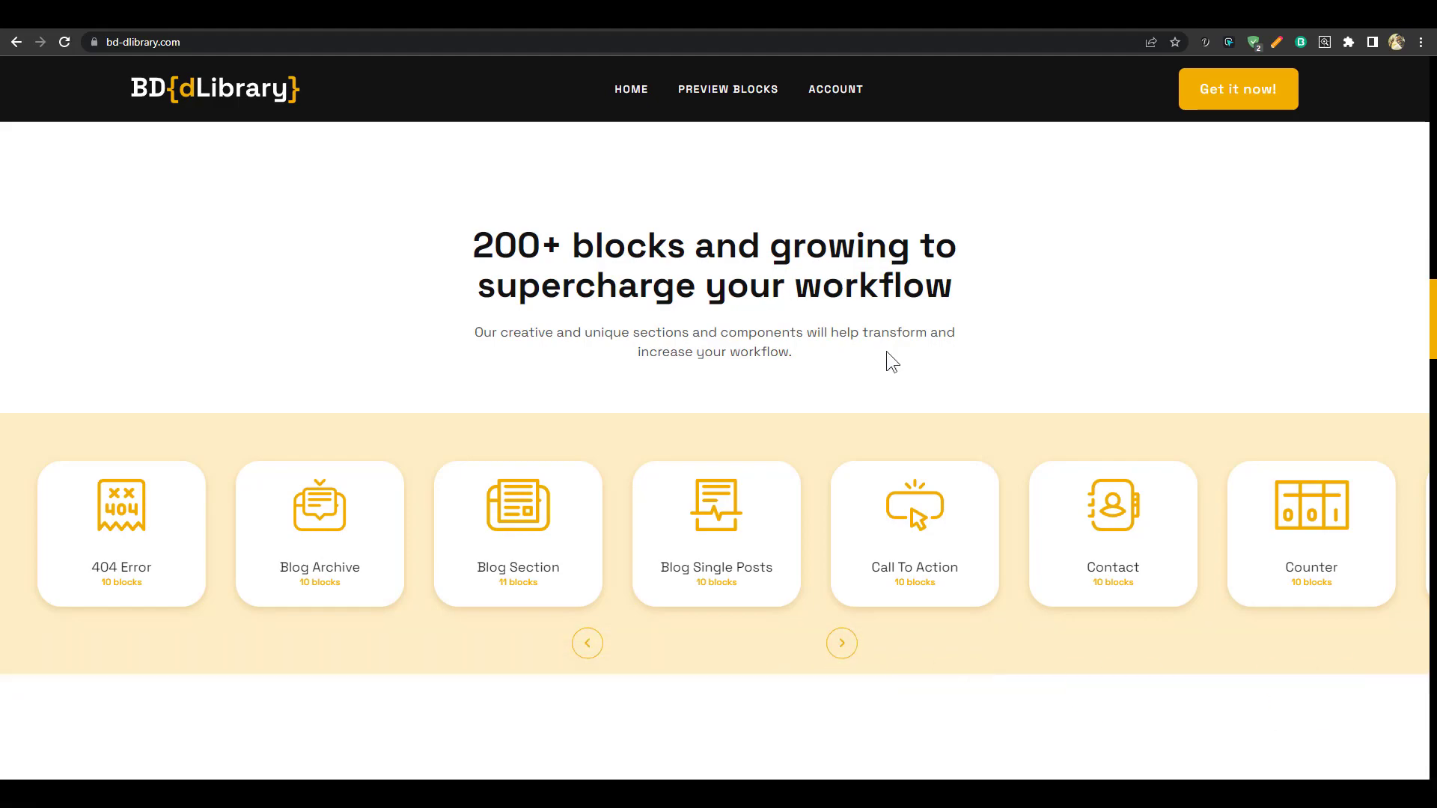
pyautogui.scroll(3, 936, 382)
pyautogui.click(842, 494)
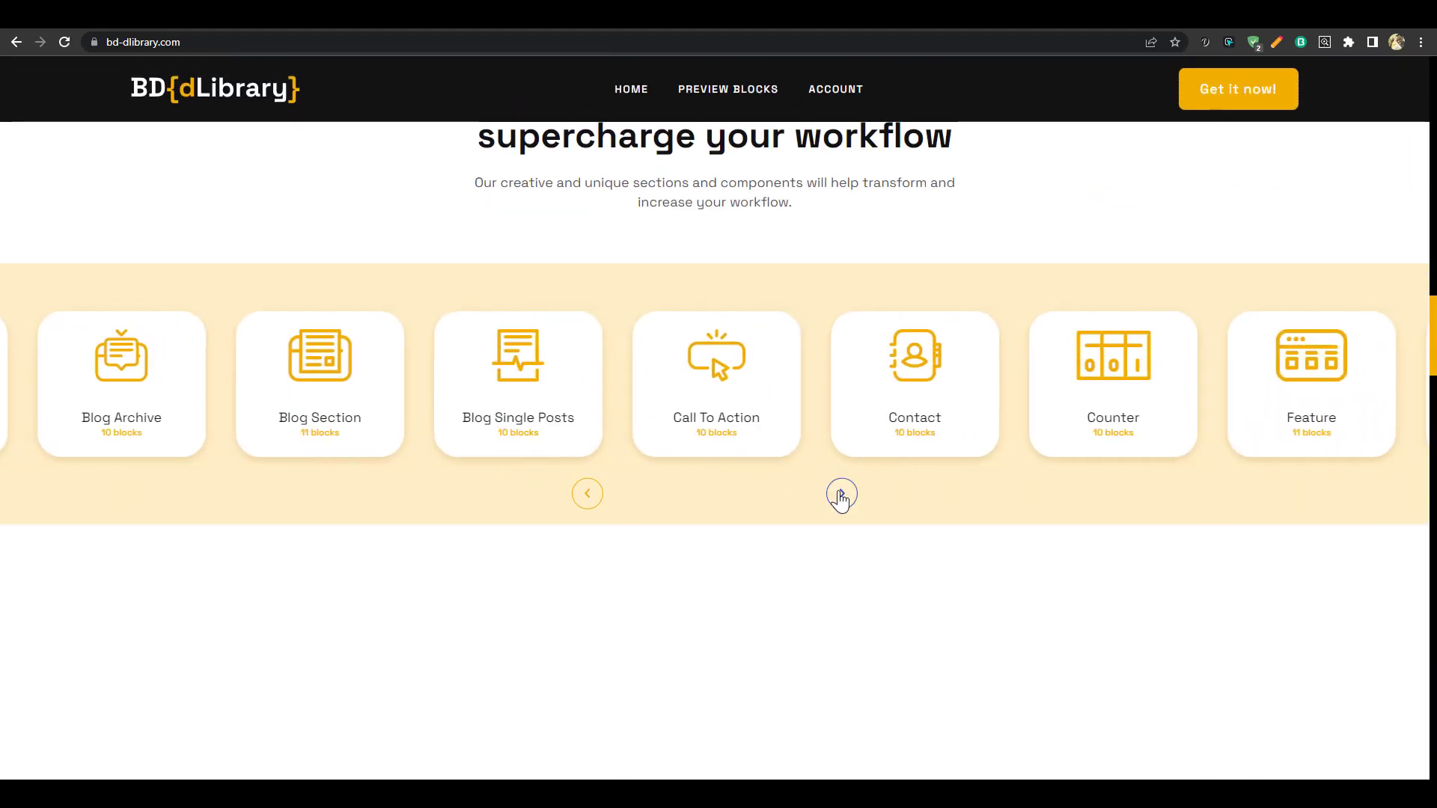
pyautogui.click(842, 494)
# Scroll to the Windmill library pricing card at $10 monthly, billed yearly at $120
pyautogui.scroll(-12, 1009, 479)
pyautogui.scroll(-10, 1004, 443)
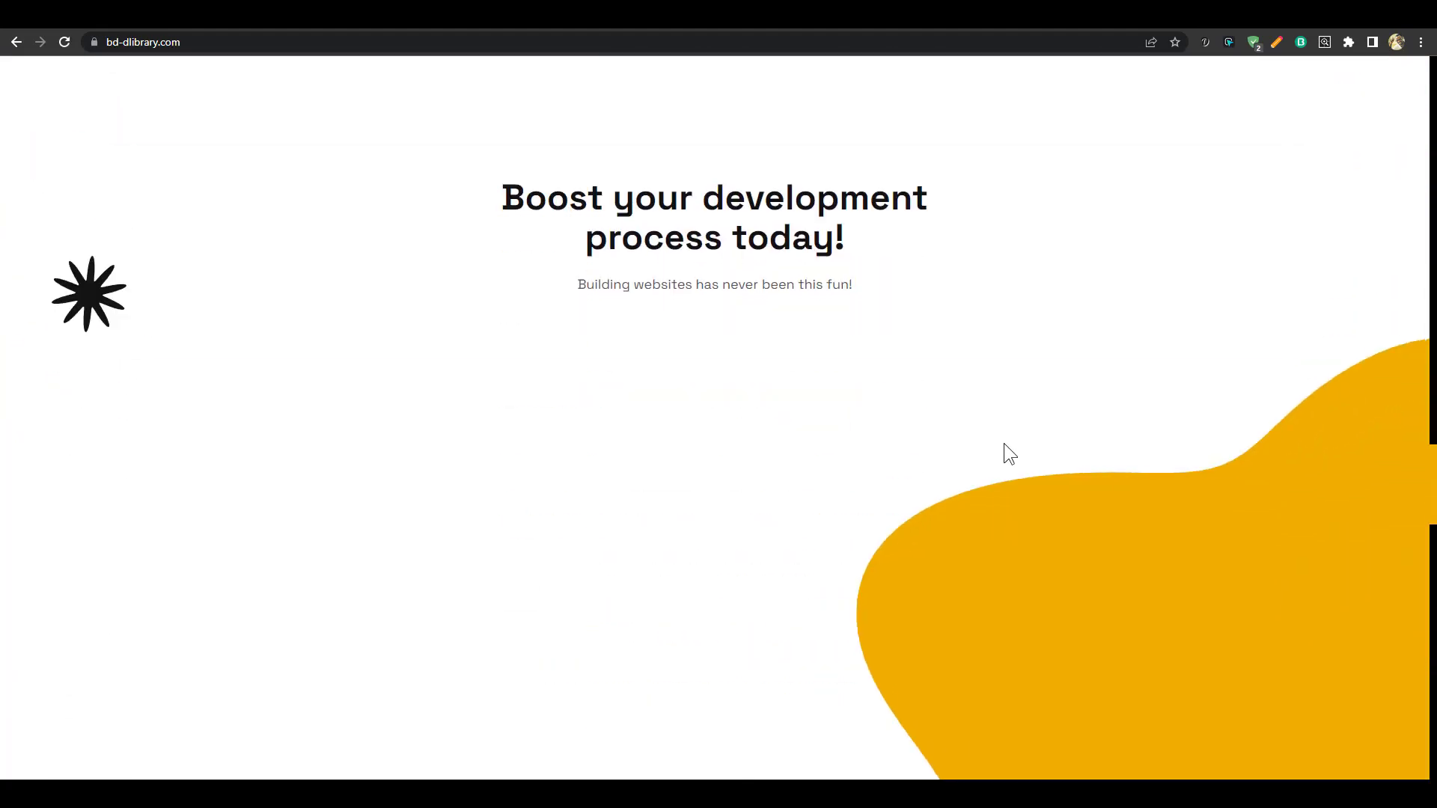
pyautogui.scroll(4, 1004, 443)
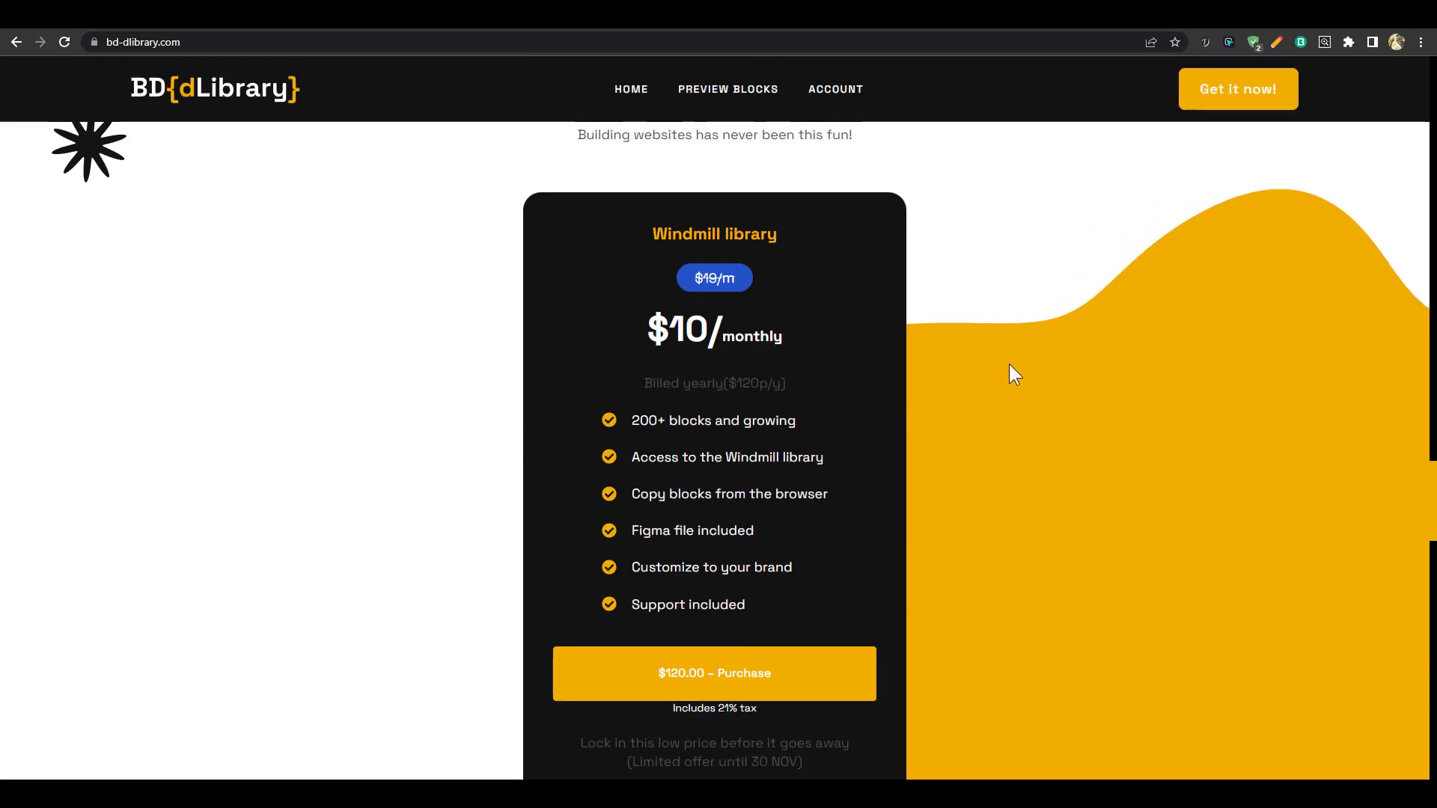
pyautogui.scroll(-2, 756, 546)
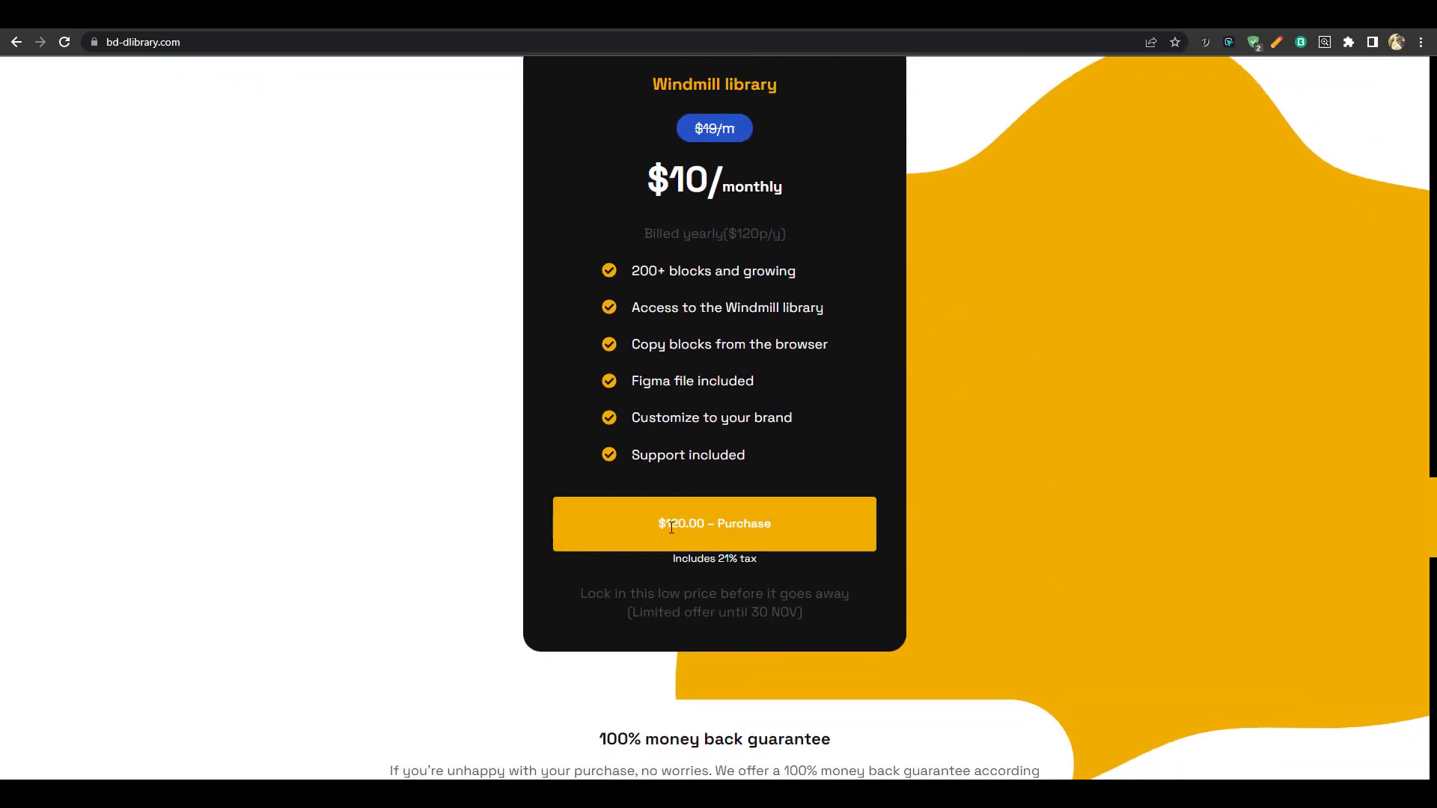
pyautogui.scroll(3, 659, 472)
pyautogui.moveTo(644, 458); pyautogui.dragTo(771, 473)
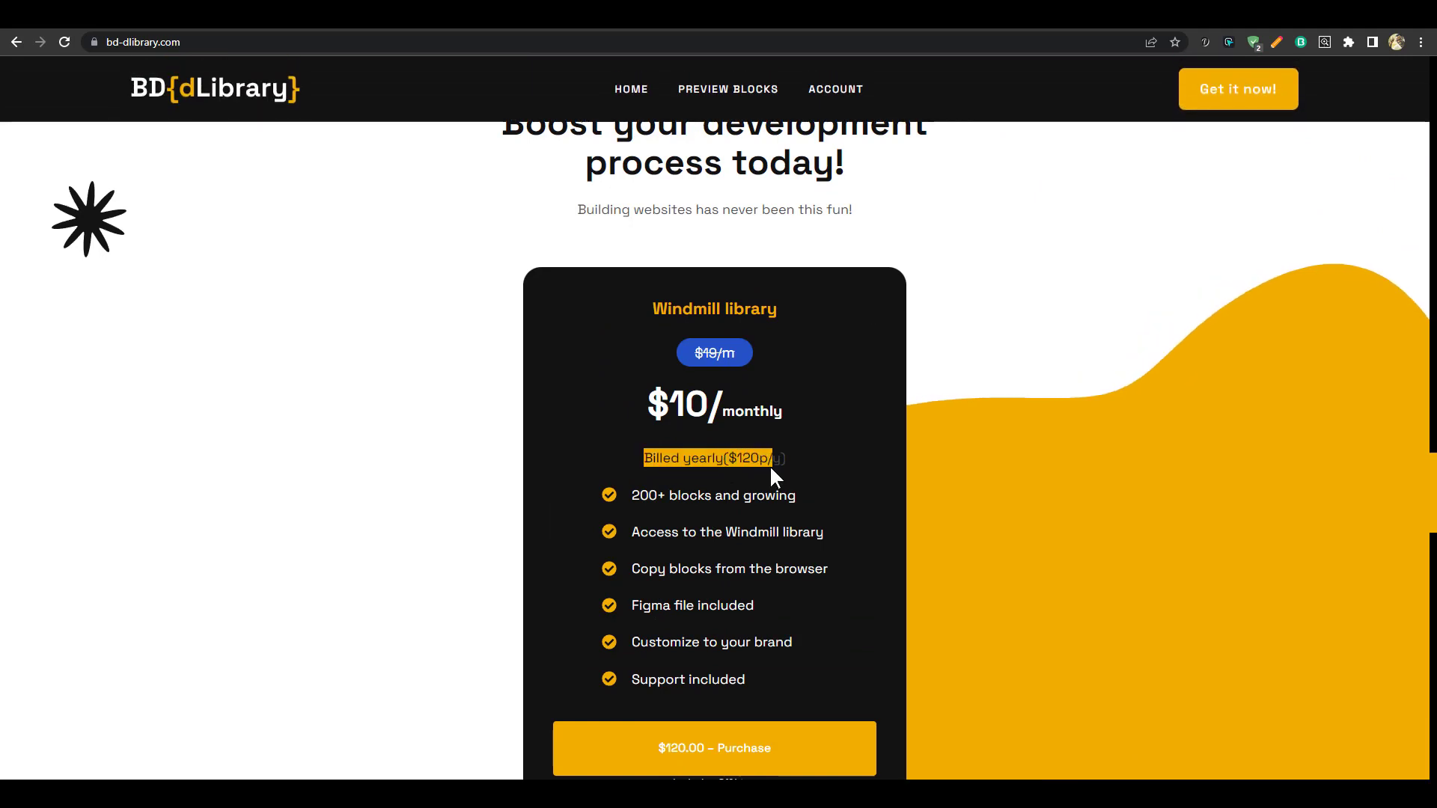
pyautogui.click(805, 465)
pyautogui.scroll(-1, 788, 470)
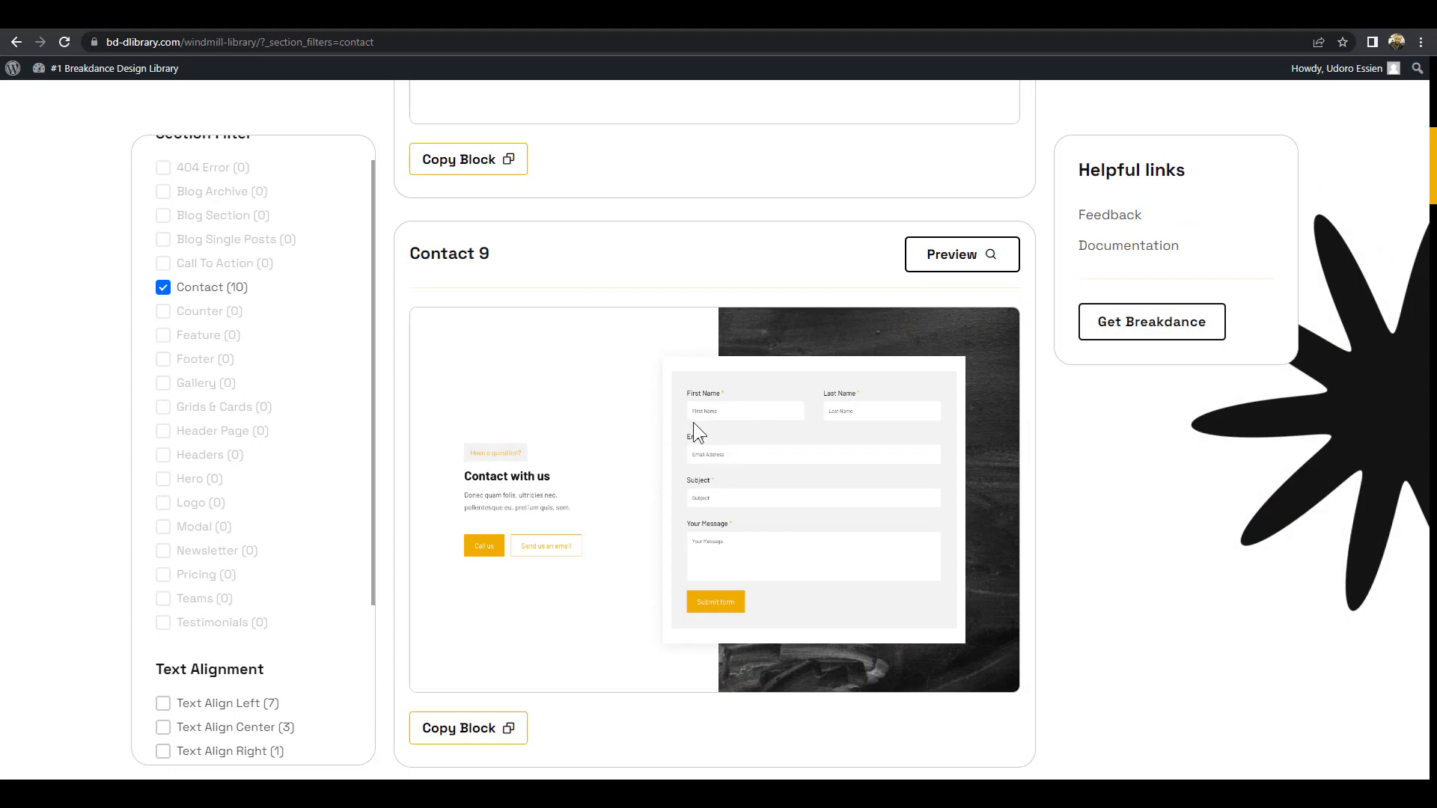
# Uncheck the Contact section filter and scroll up to the Windmill Library listing starting with Gallery 12
pyautogui.scroll(5, 693, 422)
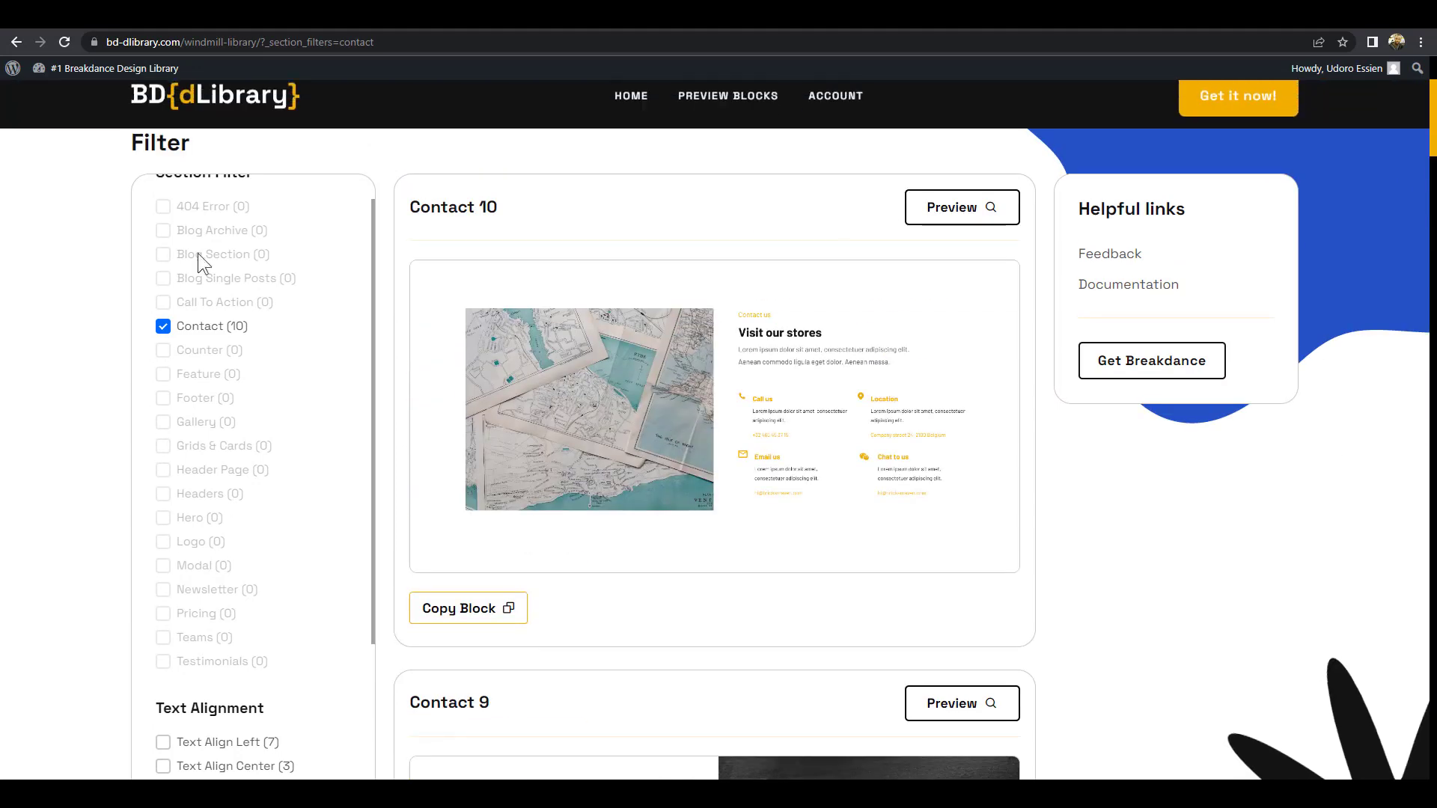
pyautogui.click(163, 326)
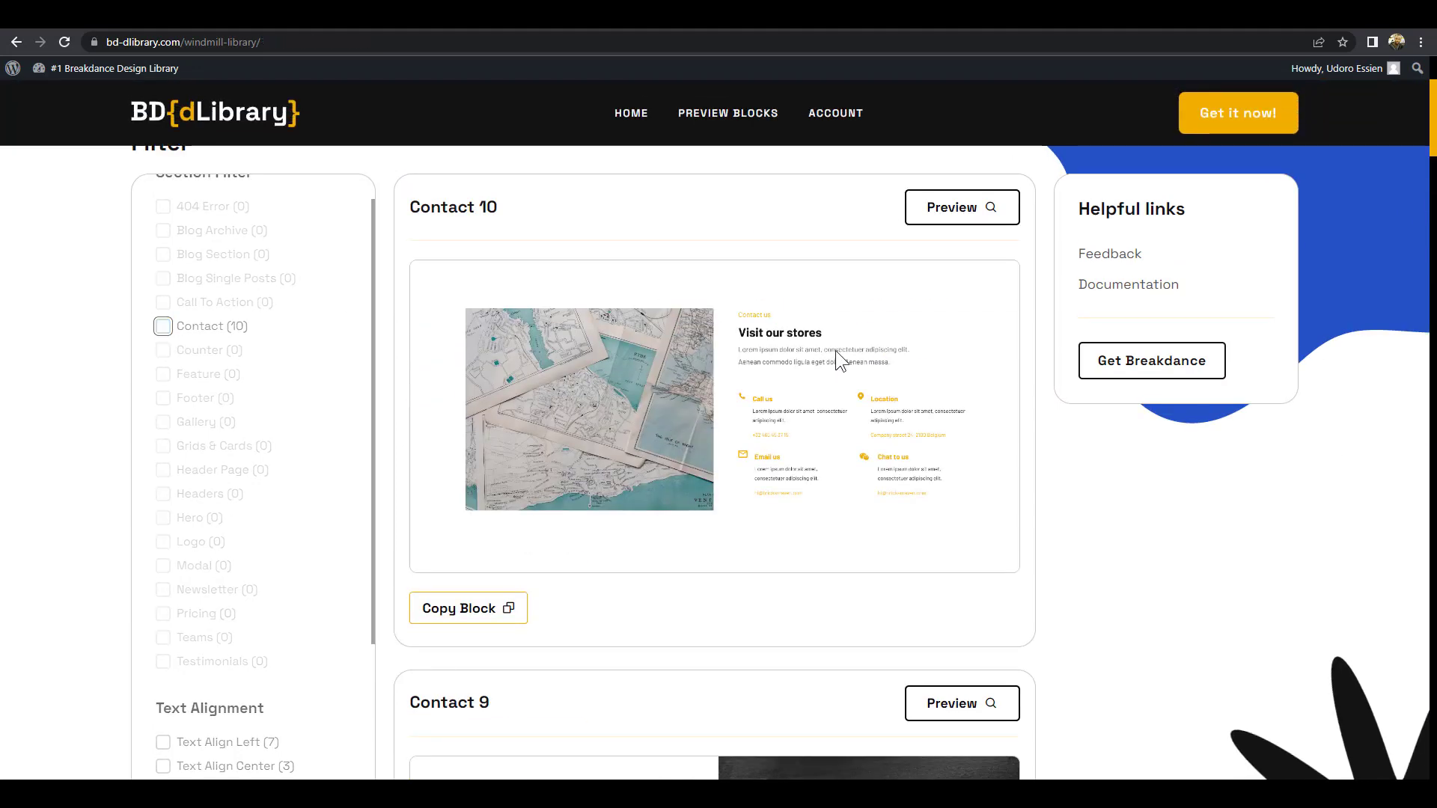
pyautogui.scroll(3, 837, 339)
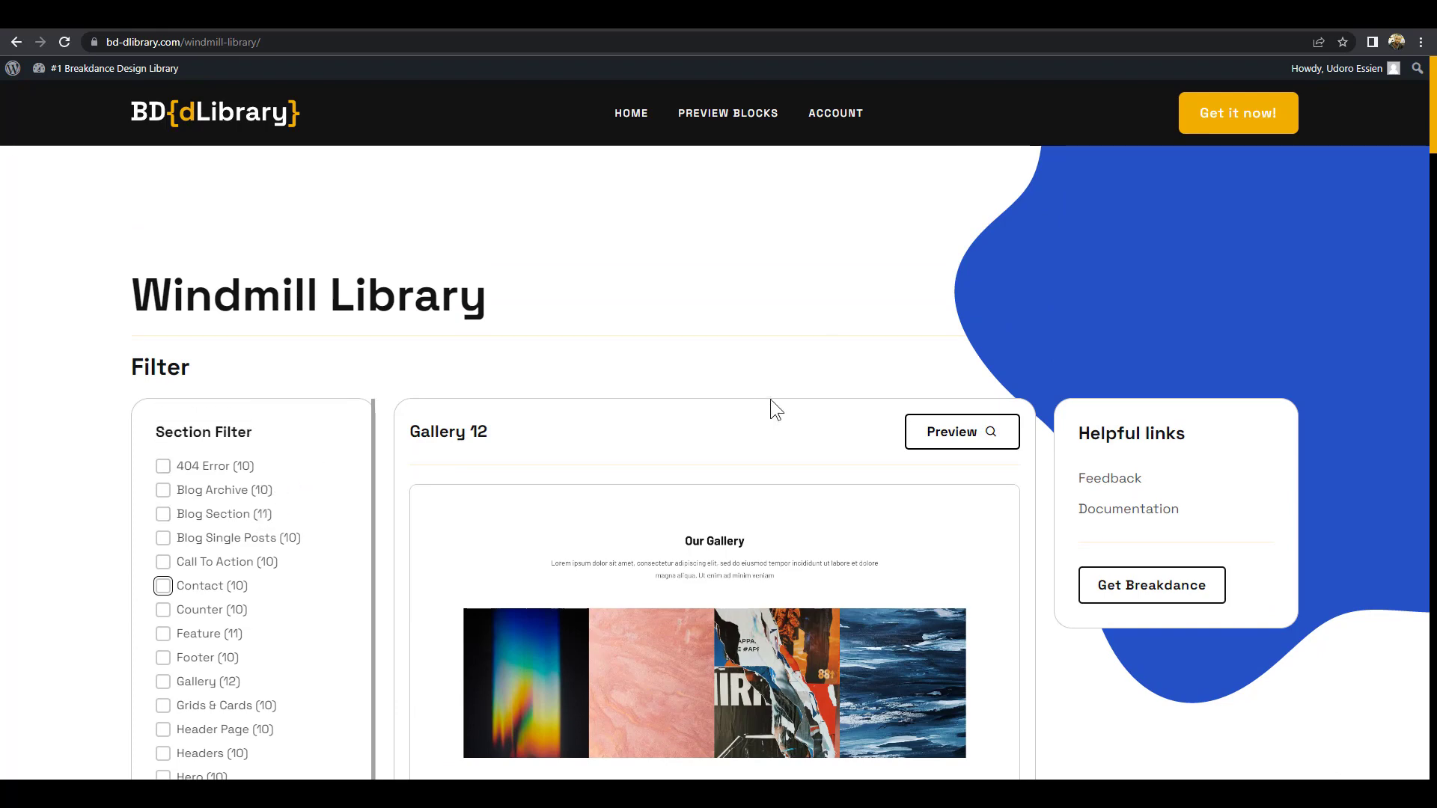
pyautogui.scroll(-5, 929, 397)
pyautogui.scroll(5, 926, 415)
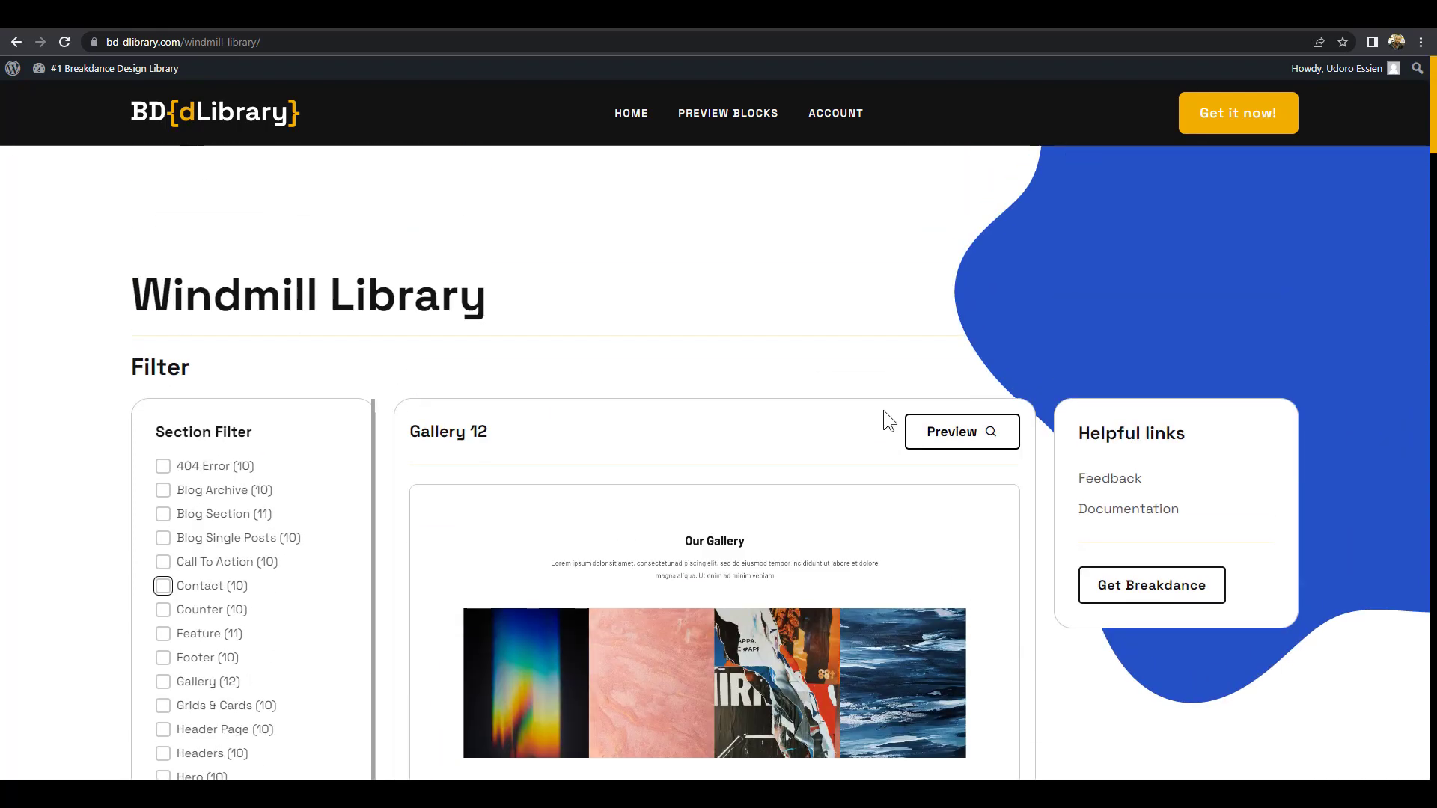